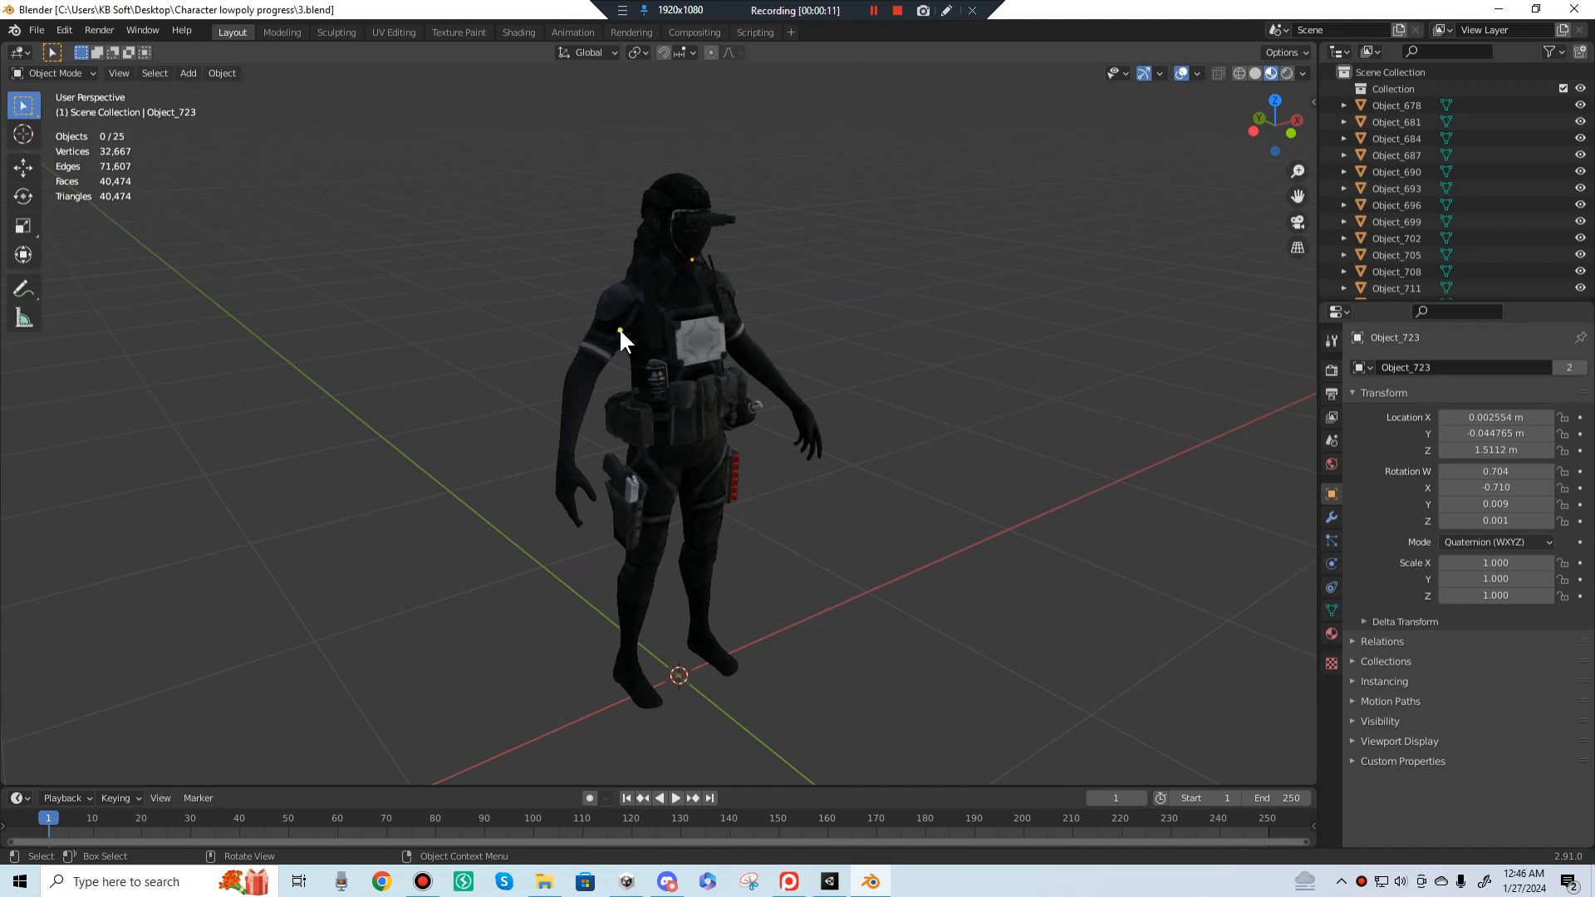
Step: Select the character's body mesh and try to isolate it with the Hide Collection command
{"action": "left_click", "coordinate": [620, 327]}
{"action": "scroll", "coordinate": [617, 371], "scroll_direction": "up", "scroll_amount": 3}
{"action": "middle_click_drag", "start_coordinate": [695, 331], "coordinate": [624, 325]}
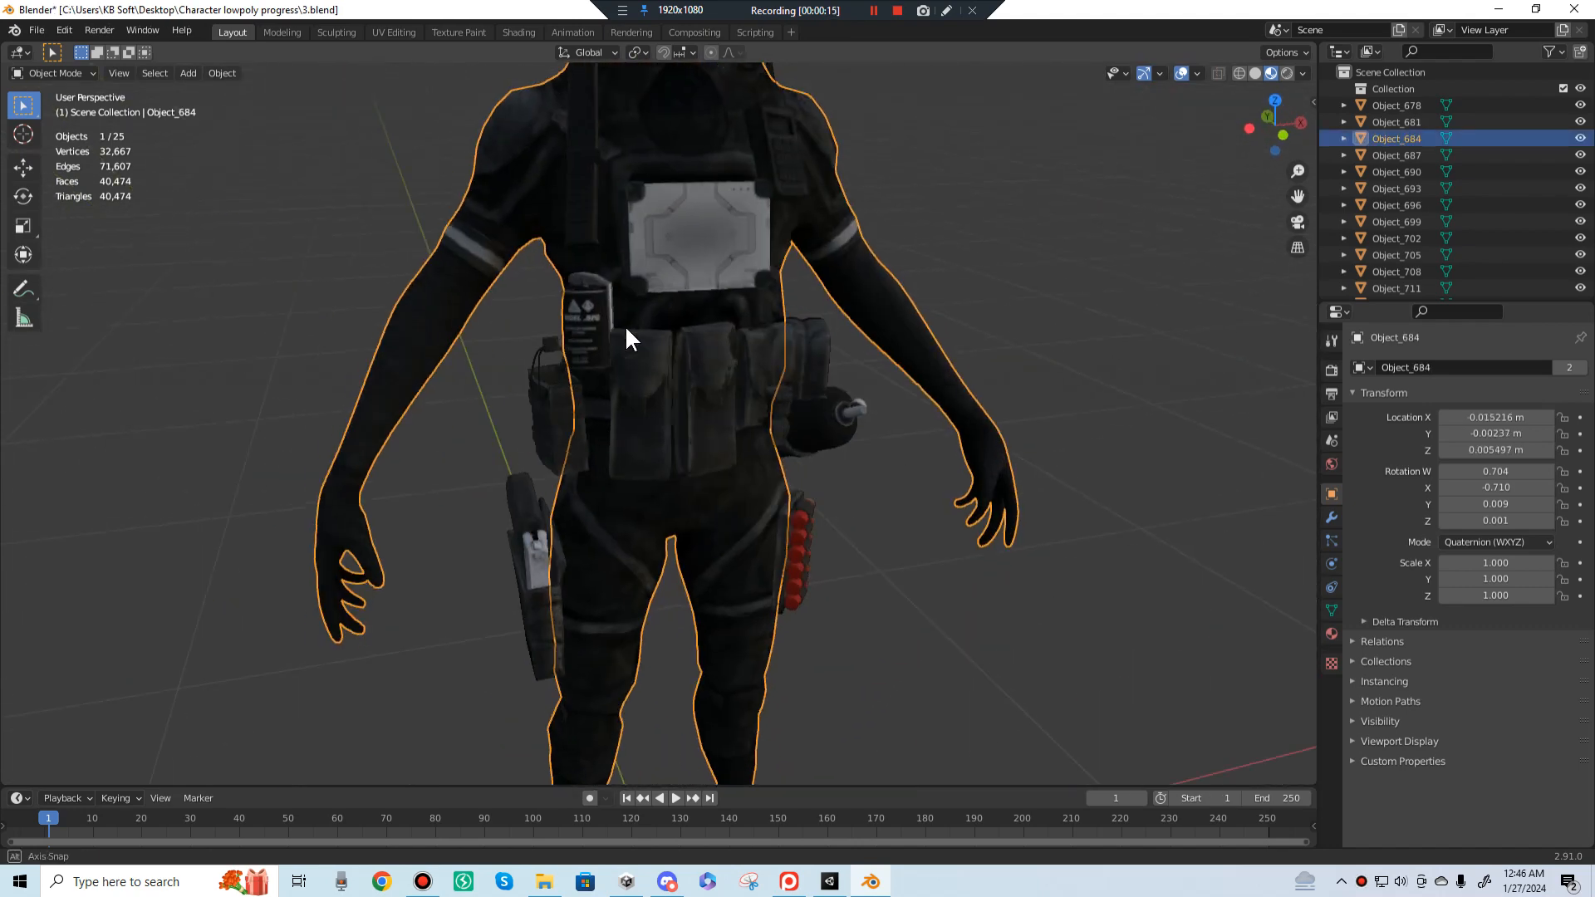
{"action": "scroll", "coordinate": [627, 322], "scroll_direction": "down", "scroll_amount": 4}
{"action": "scroll", "coordinate": [657, 354], "scroll_direction": "up", "scroll_amount": 2}
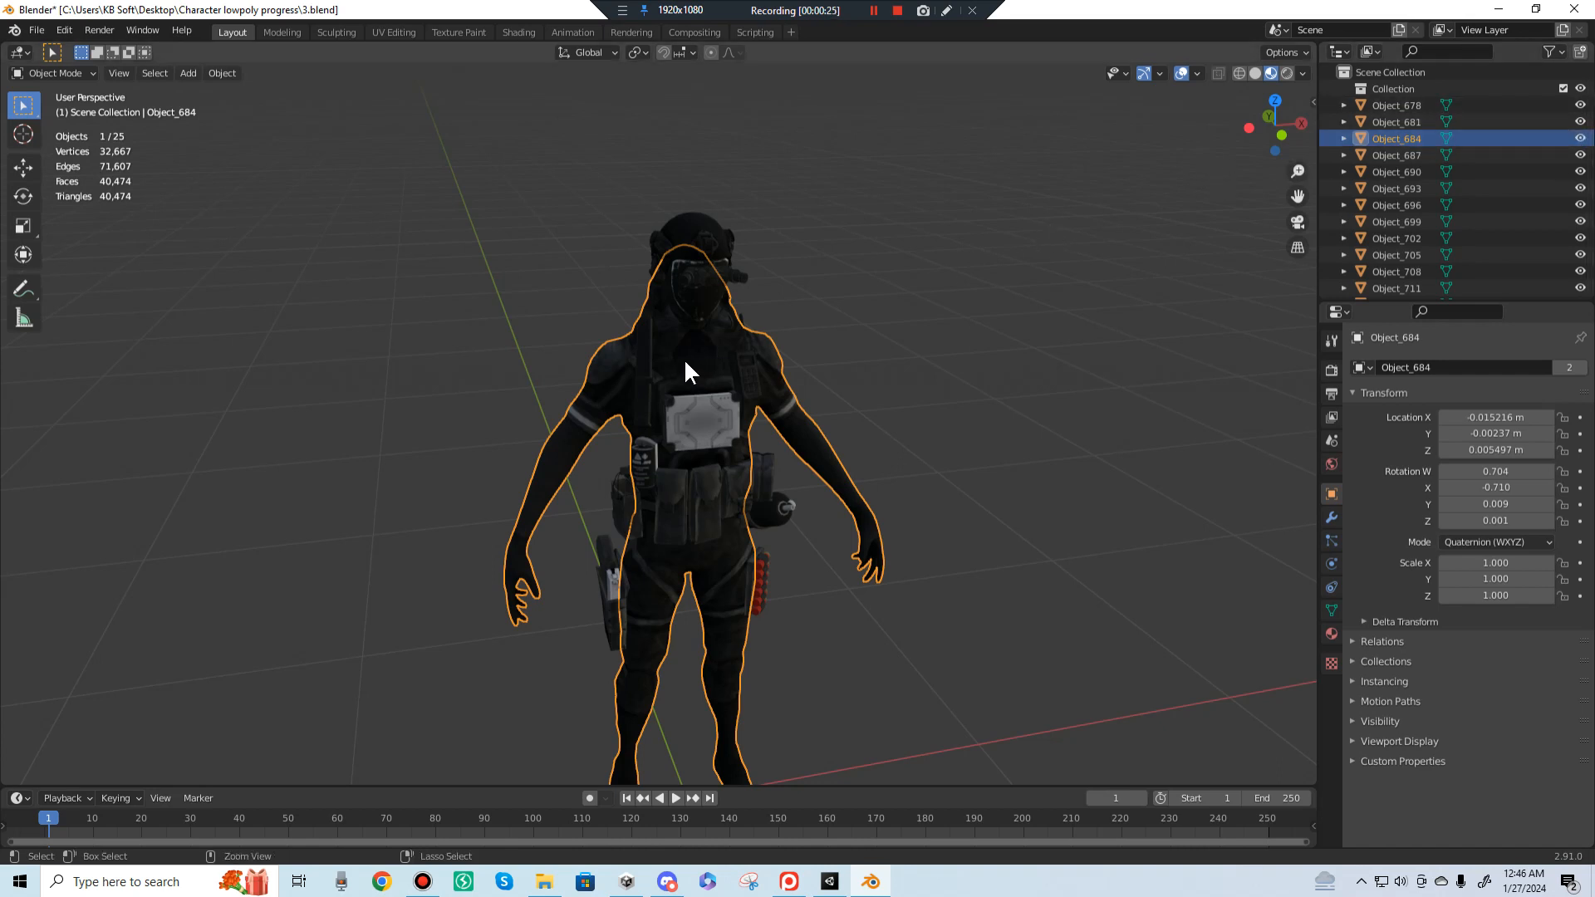
{"action": "key", "text": "ctrl+h"}
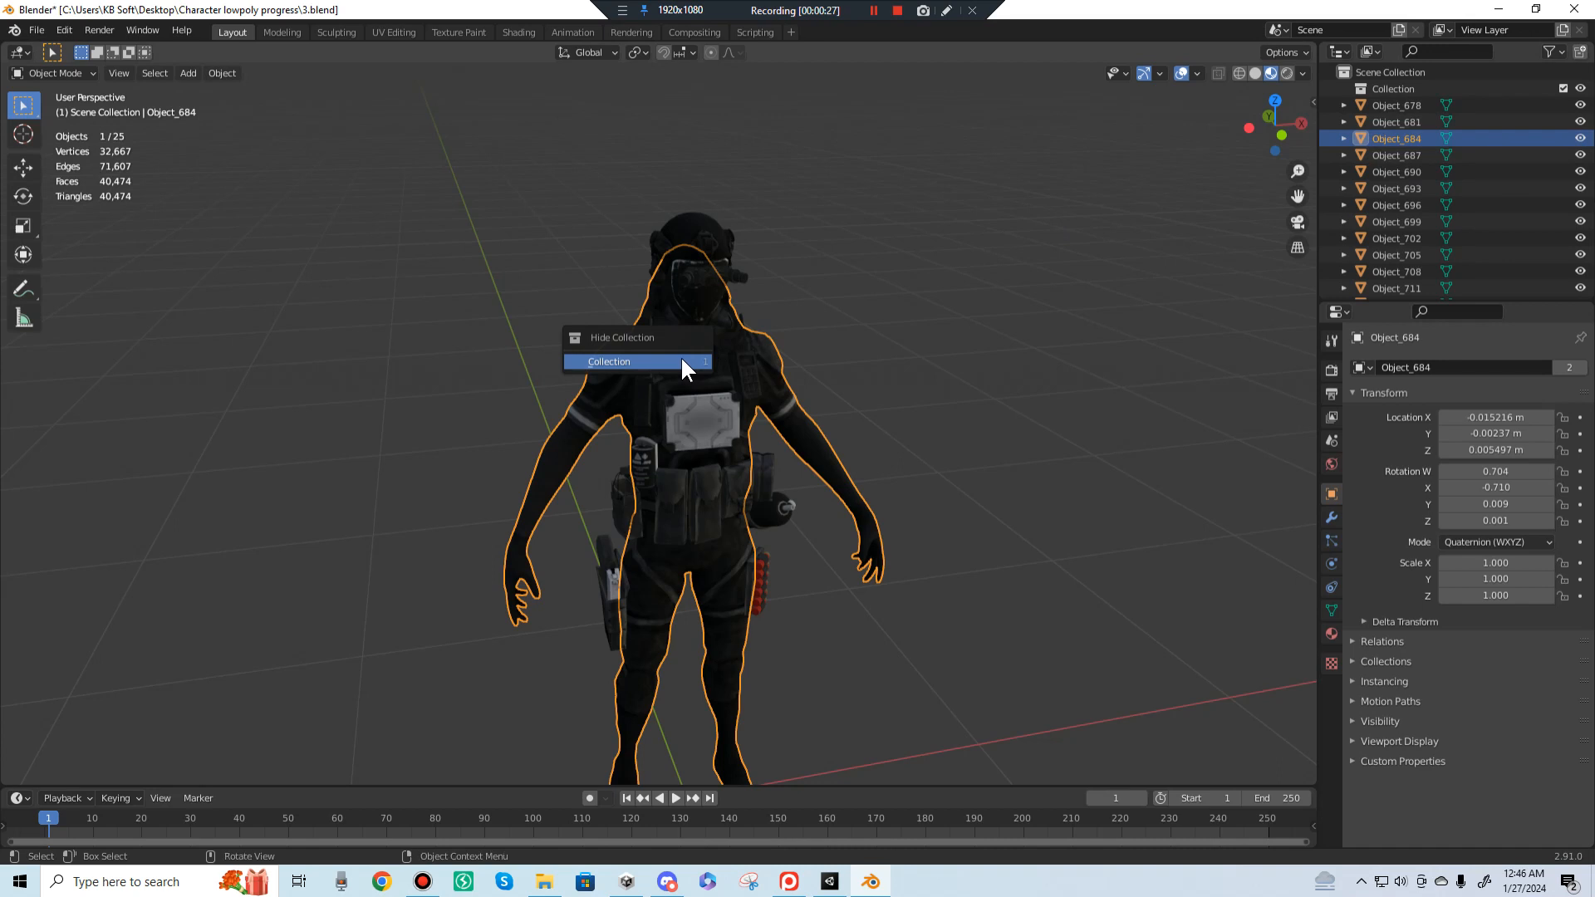
{"action": "left_click", "coordinate": [681, 359]}
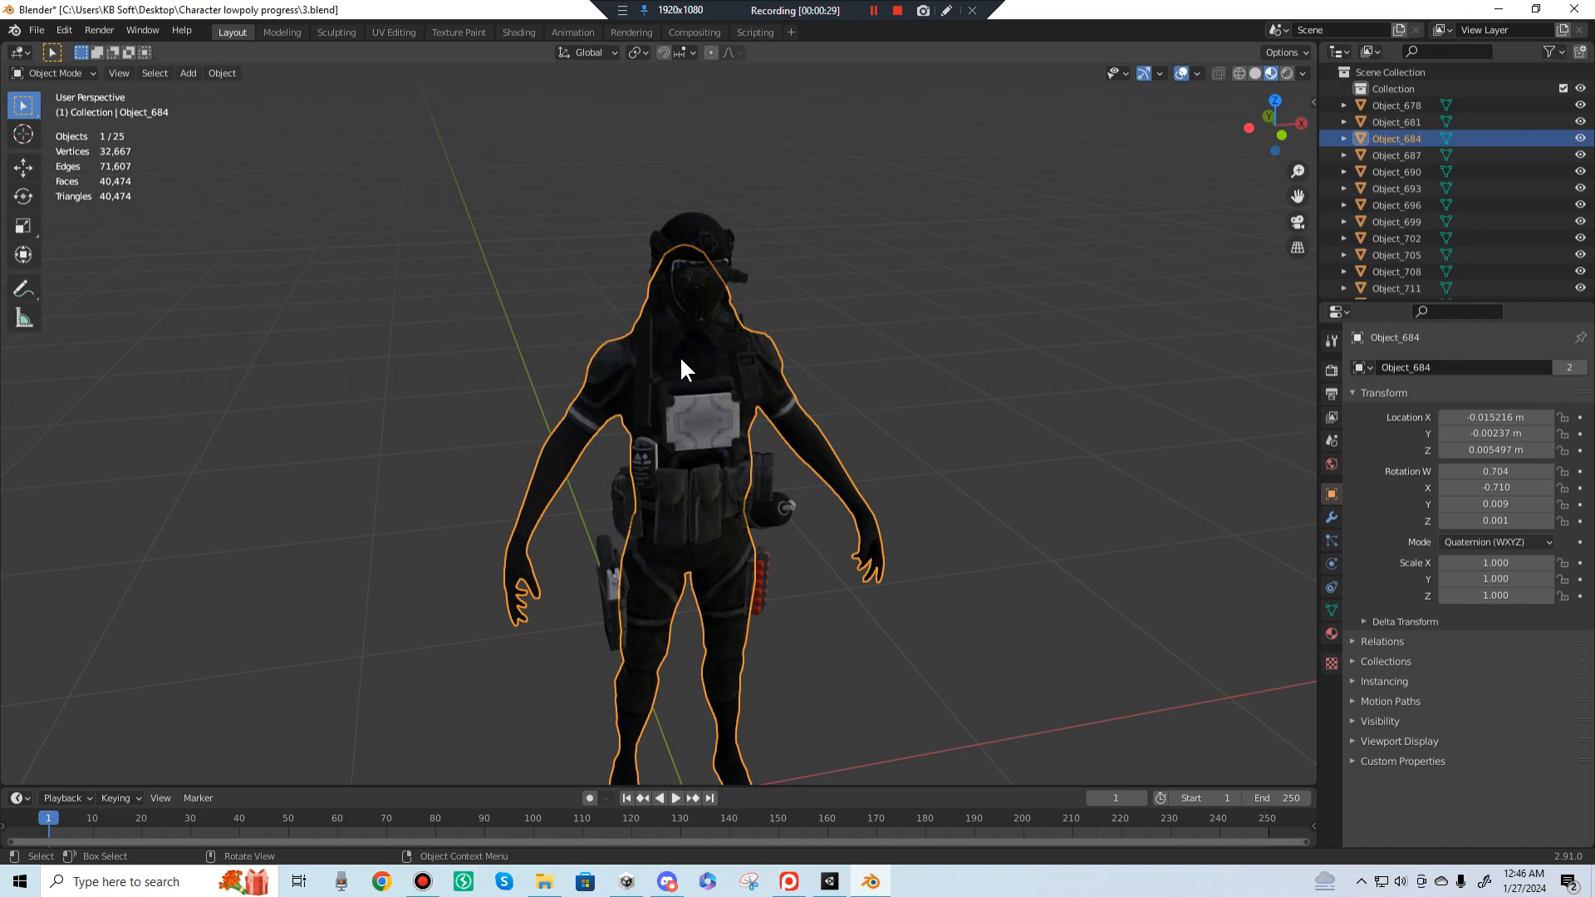
{"action": "key", "text": "ctrl+h"}
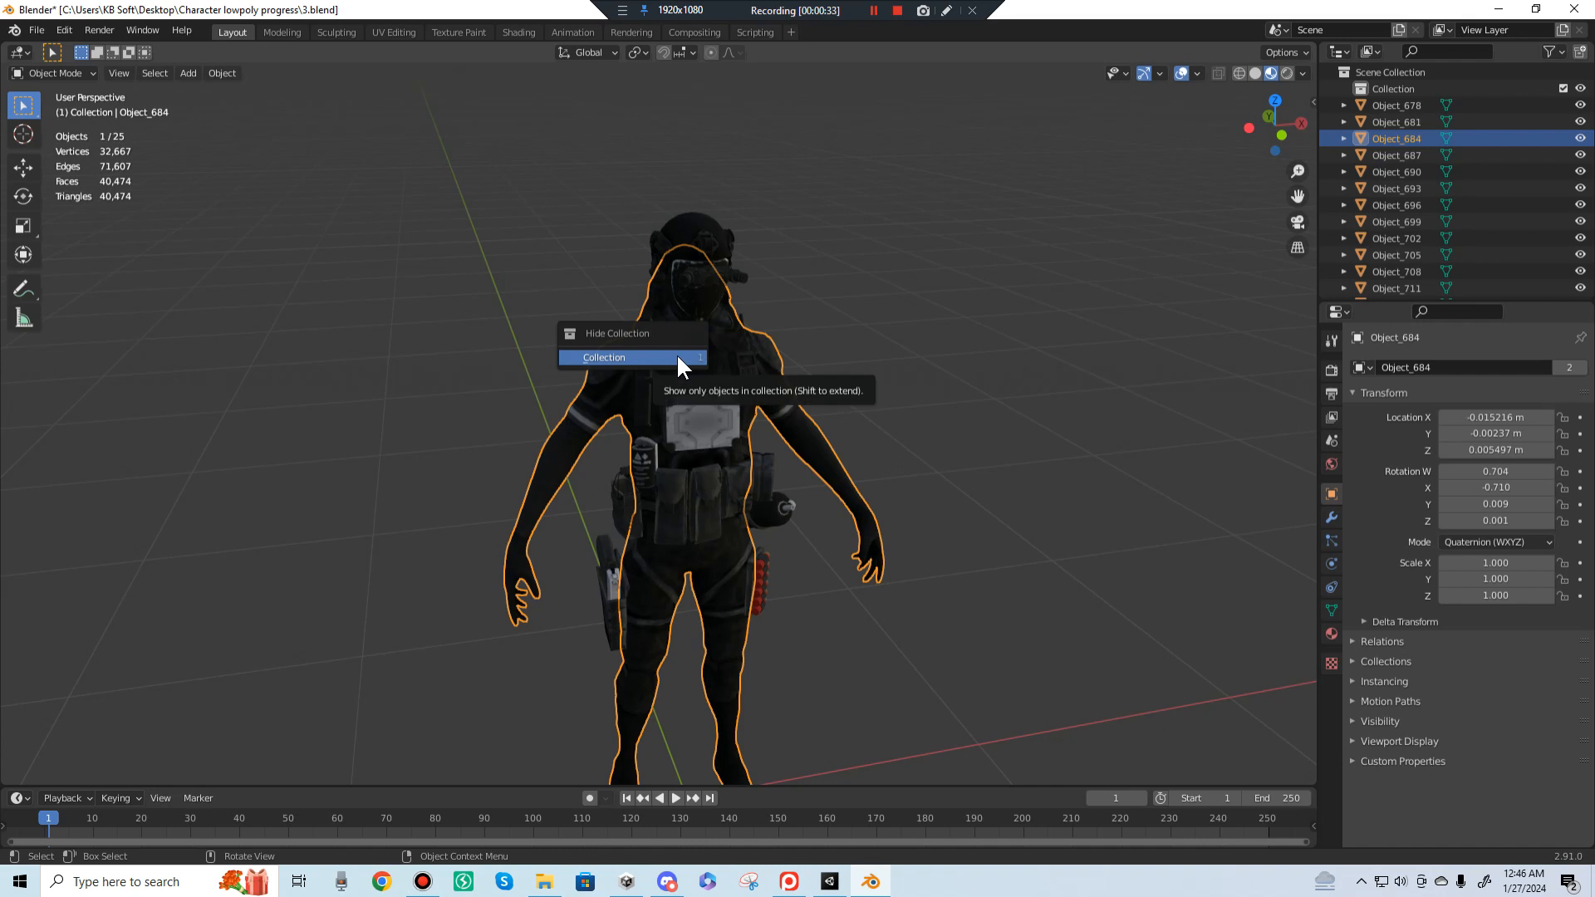
{"action": "left_click", "coordinate": [677, 359]}
{"action": "middle_click_drag", "start_coordinate": [948, 347], "coordinate": [876, 336]}
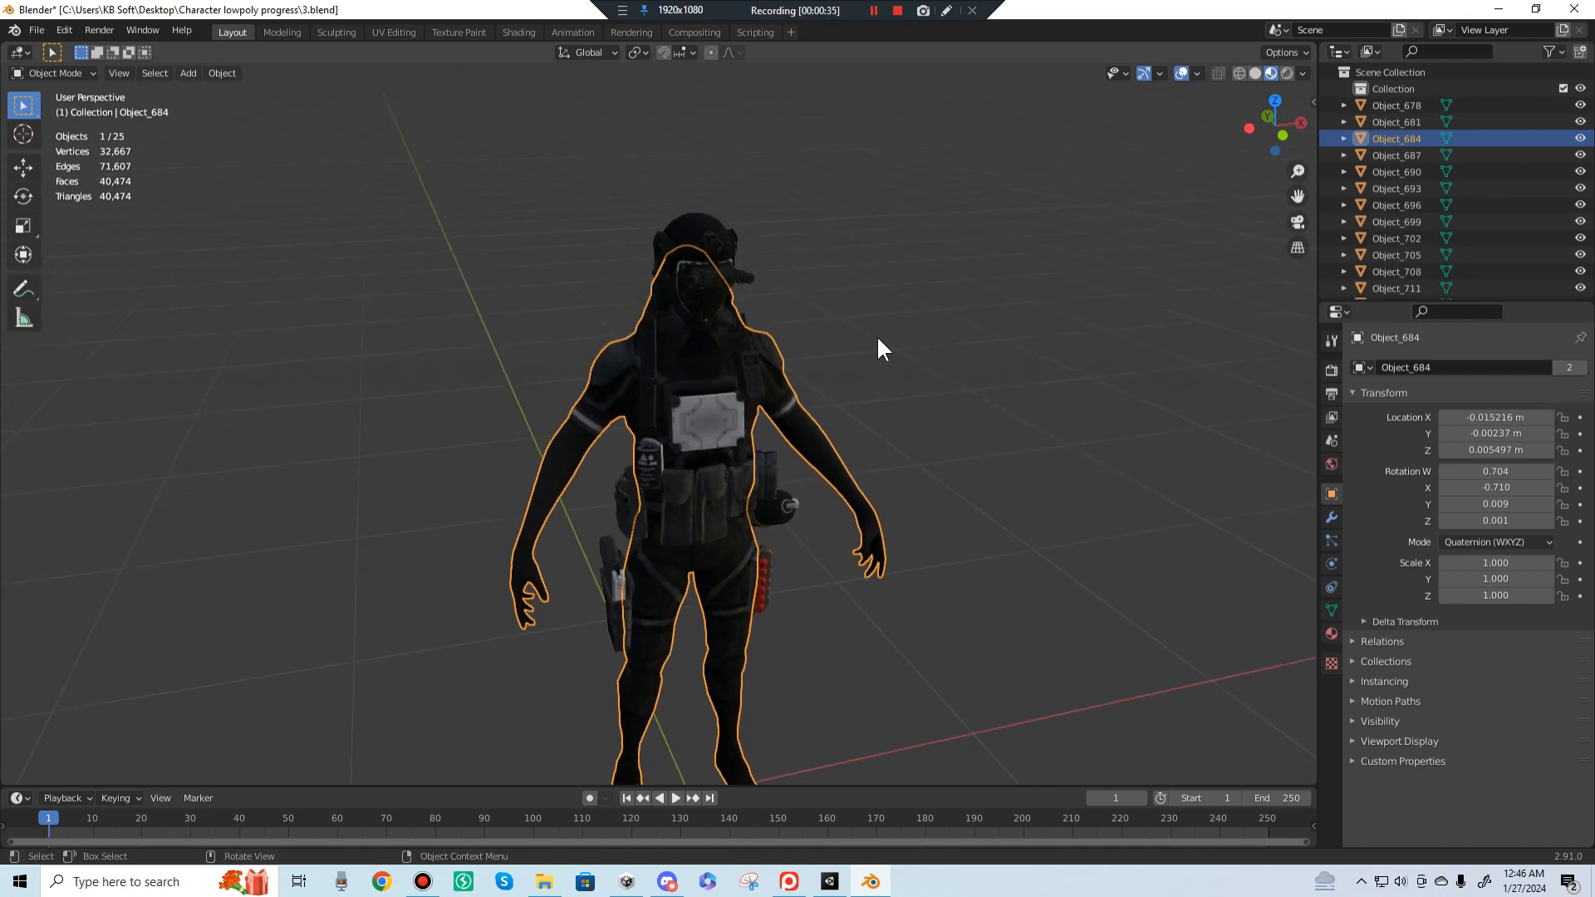
{"action": "left_click", "coordinate": [870, 320]}
Step: Hide every object in the collection except the body mesh Object_684, and select the body
{"action": "left_click_drag", "start_coordinate": [1583, 97], "coordinate": [1569, 310]}
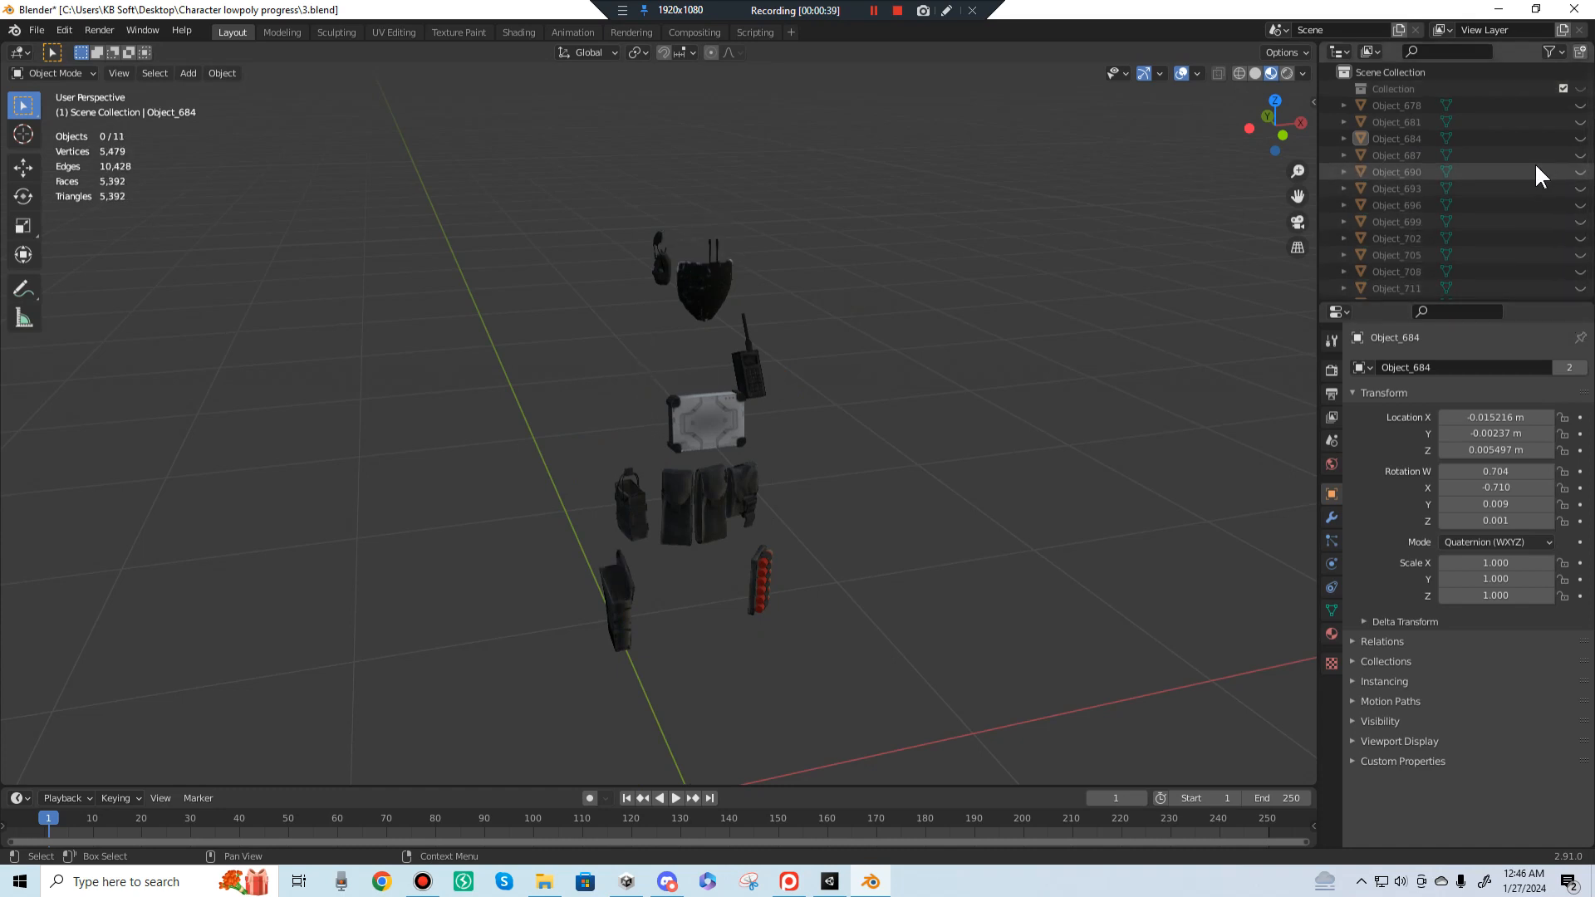
{"action": "left_click", "coordinate": [1580, 139]}
{"action": "scroll", "coordinate": [1582, 208], "scroll_direction": "down", "scroll_amount": 6}
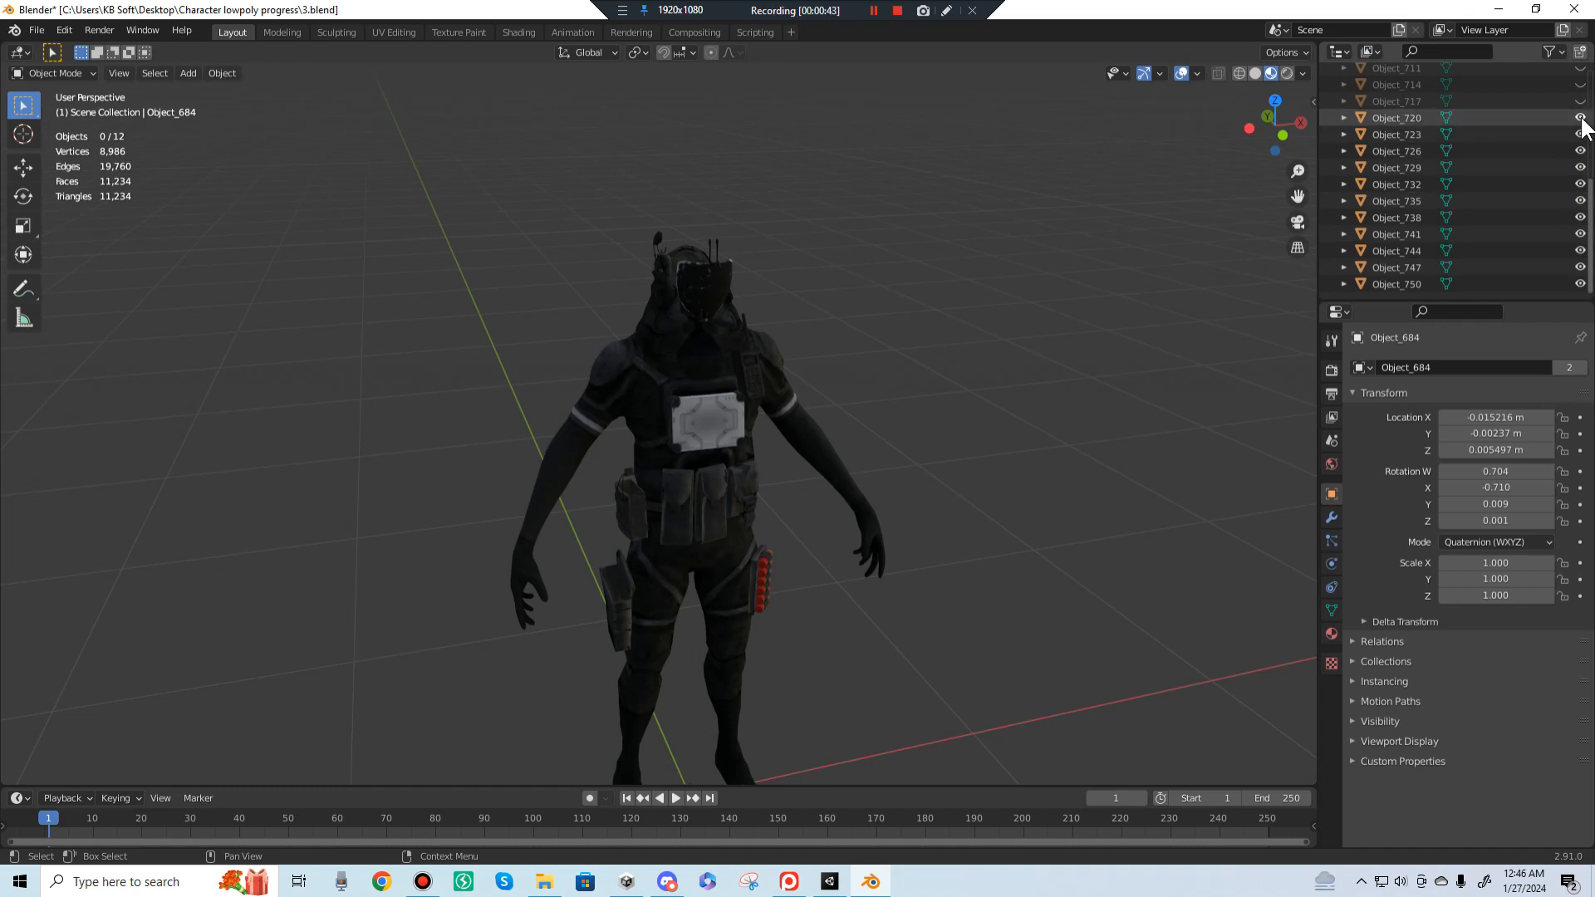
{"action": "left_click_drag", "start_coordinate": [1580, 118], "coordinate": [1568, 303]}
{"action": "scroll", "coordinate": [675, 368], "scroll_direction": "up", "scroll_amount": 1}
{"action": "scroll", "coordinate": [675, 378], "scroll_direction": "down", "scroll_amount": 1}
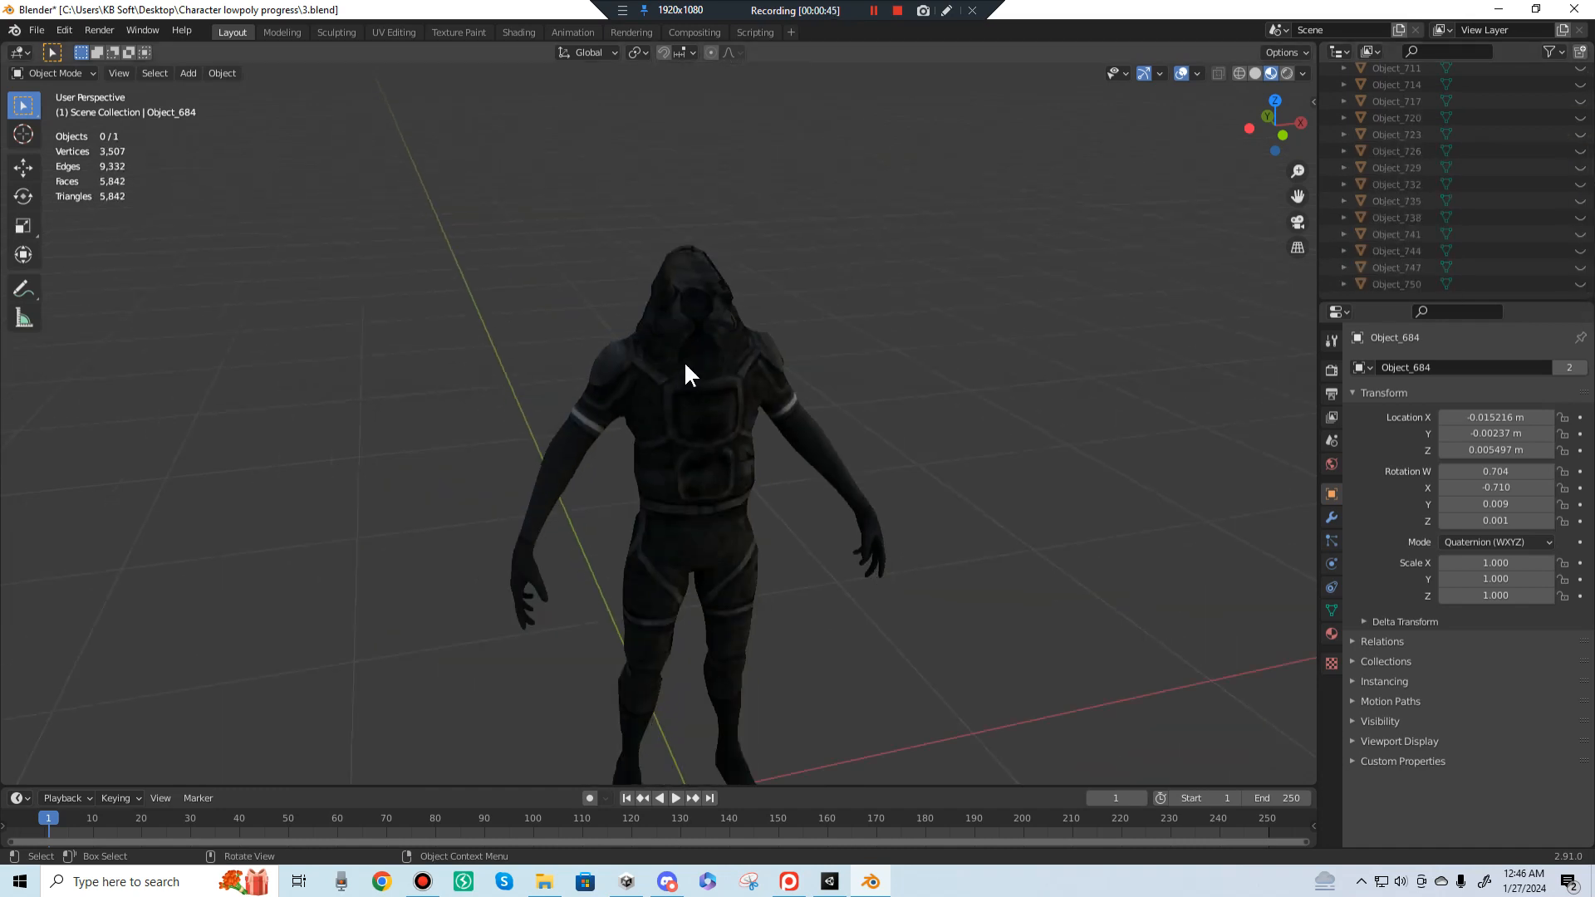
{"action": "left_click", "coordinate": [683, 374]}
{"action": "middle_click_drag", "start_coordinate": [786, 481], "coordinate": [731, 284], "text": "shift"}
{"action": "key", "text": "Tab"}
{"action": "scroll", "coordinate": [913, 623], "scroll_direction": "up", "scroll_amount": 2}
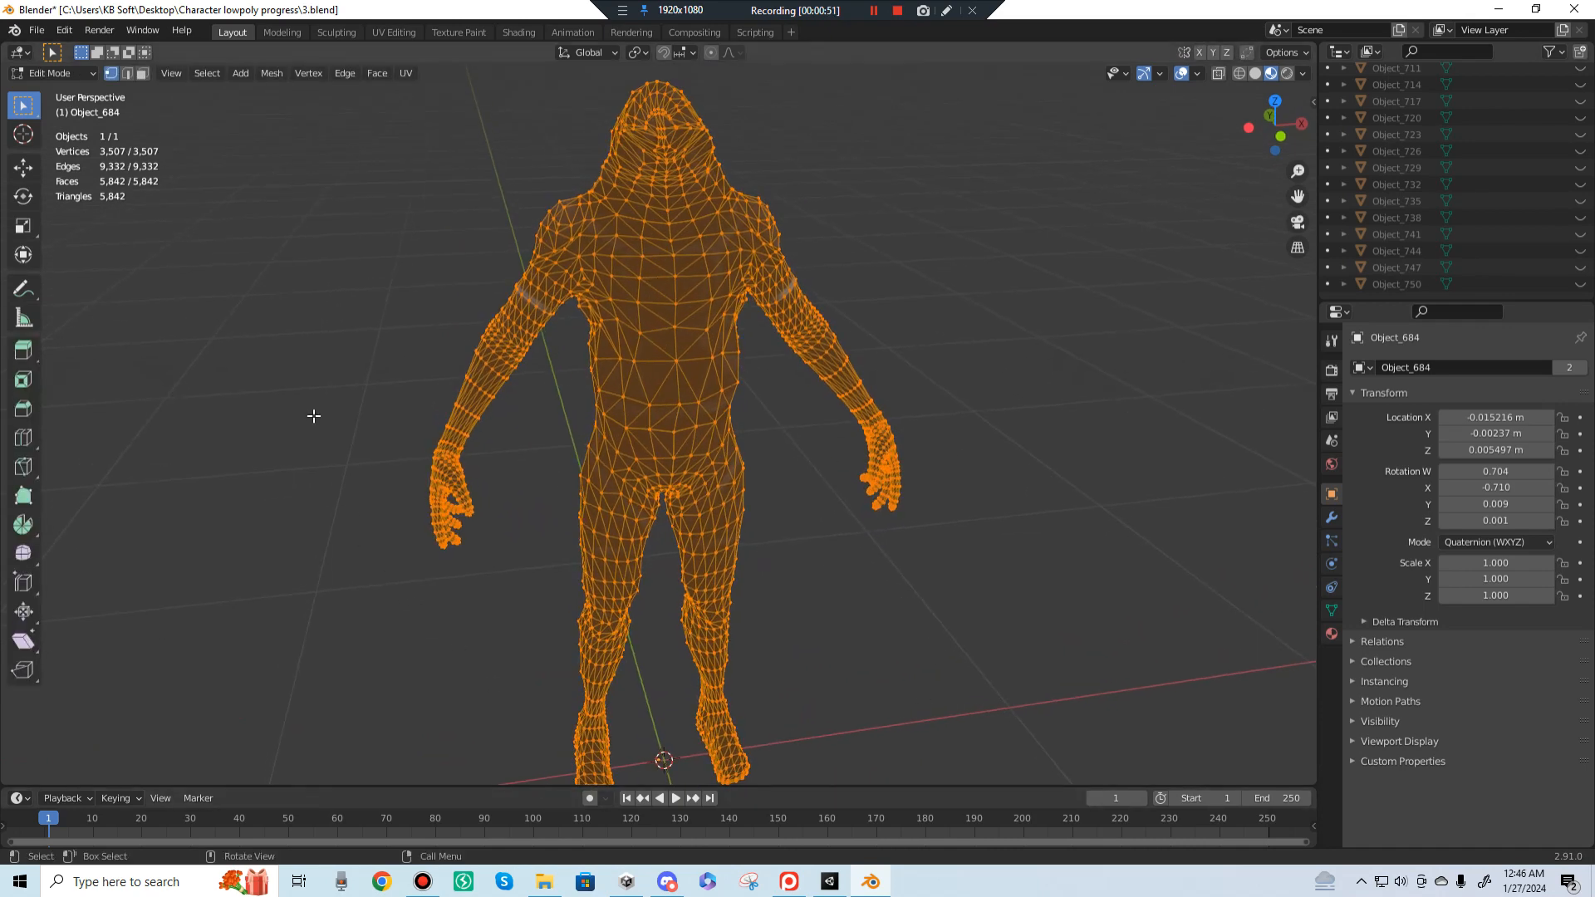
{"action": "right_click", "coordinate": [649, 252]}
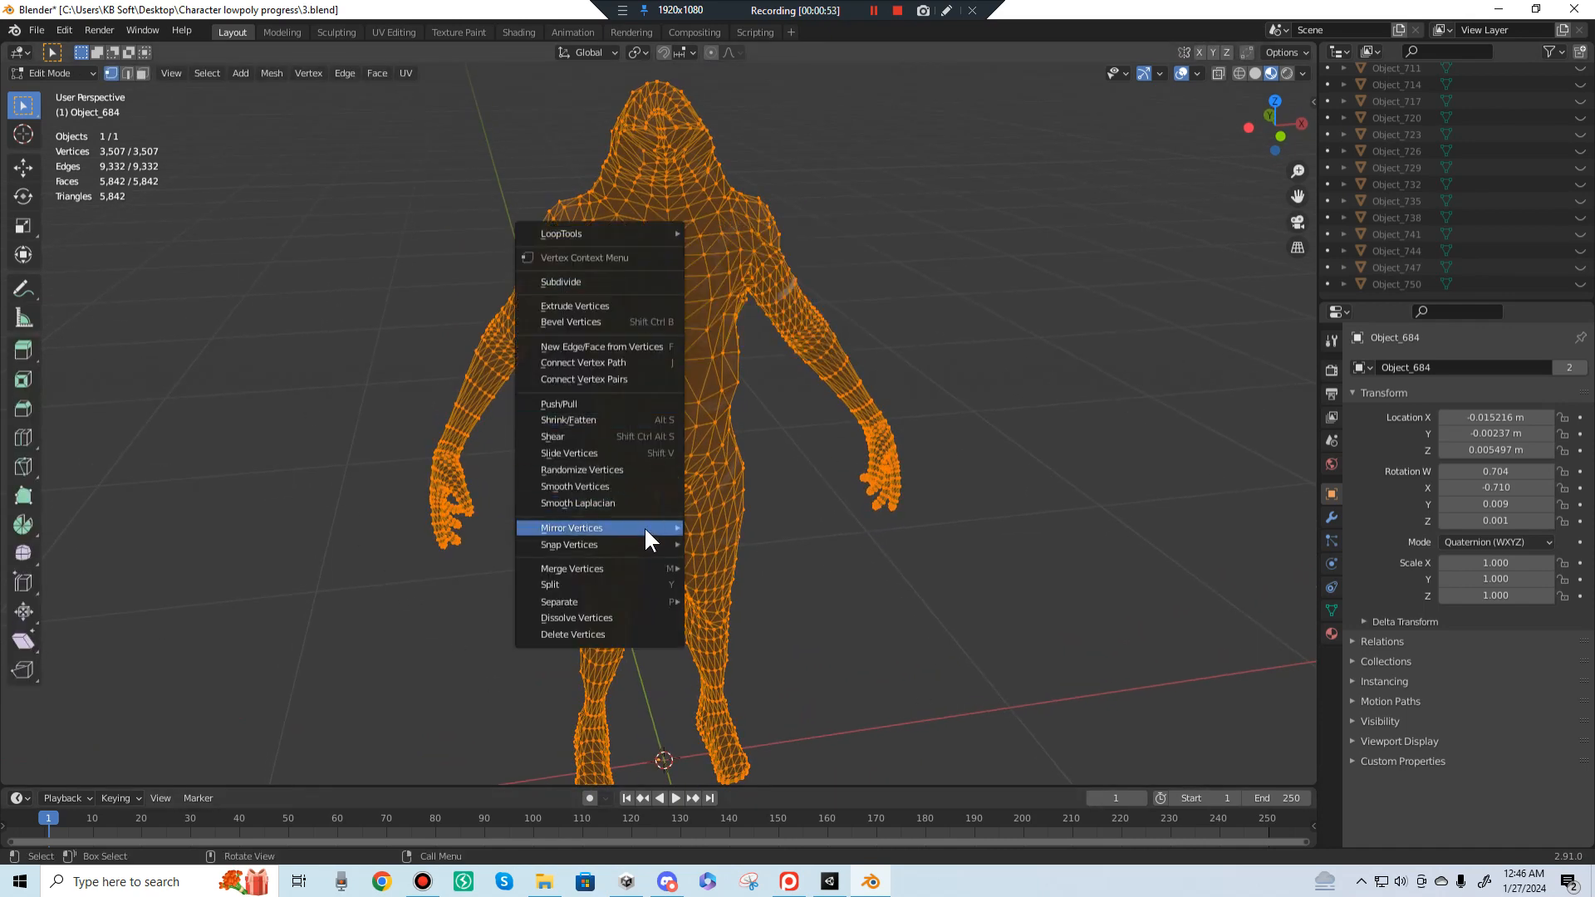
{"action": "mouse_move", "coordinate": [645, 528]}
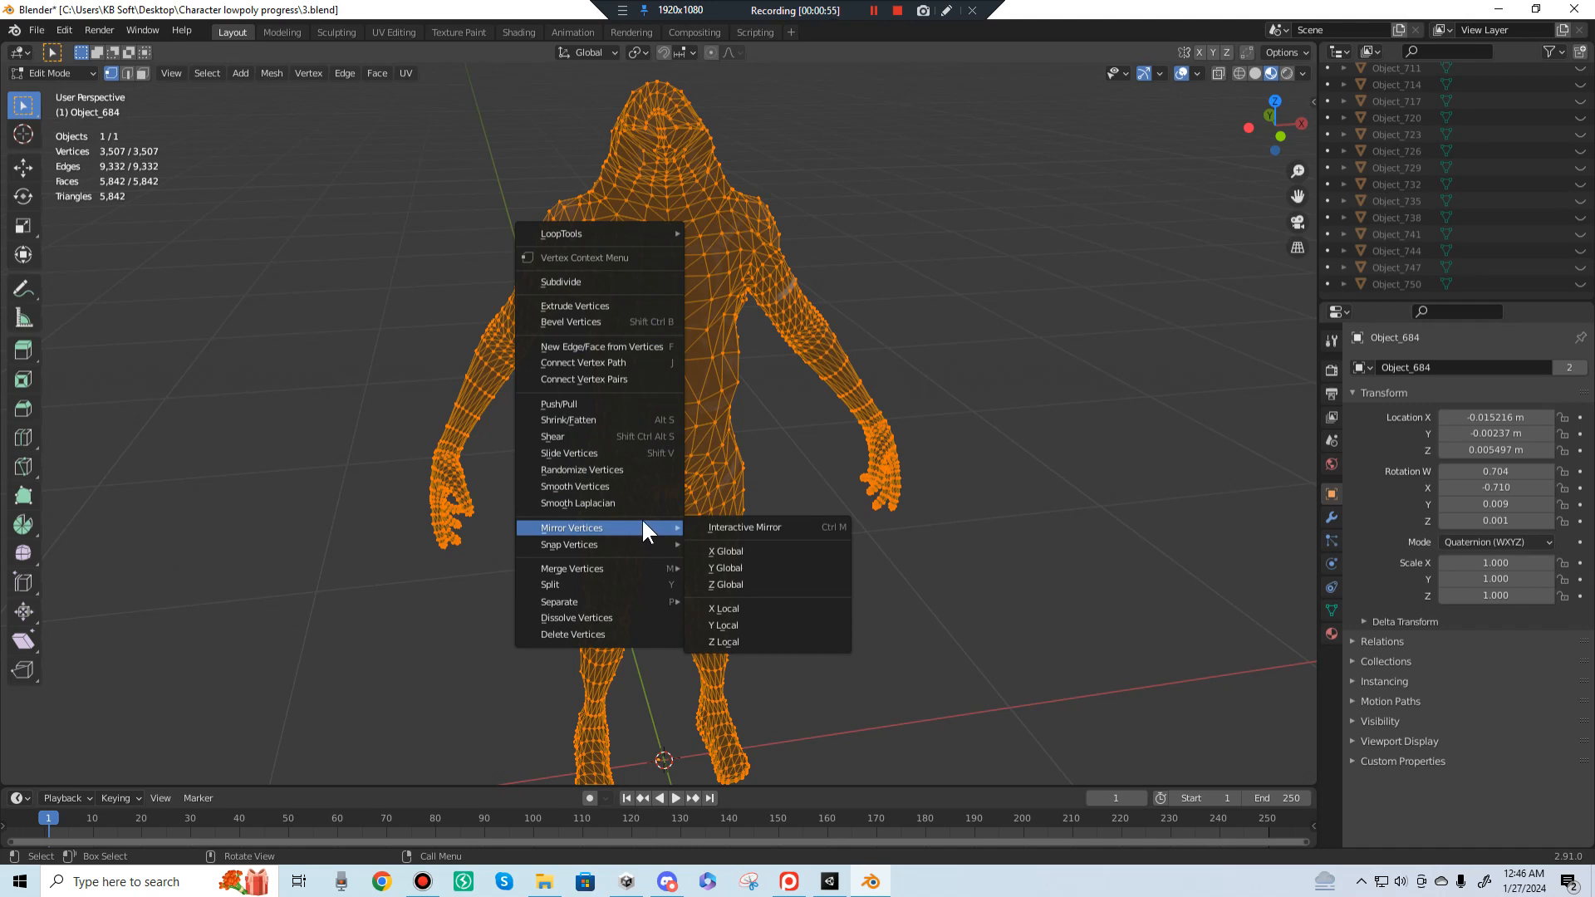
{"action": "key", "text": "Tab"}
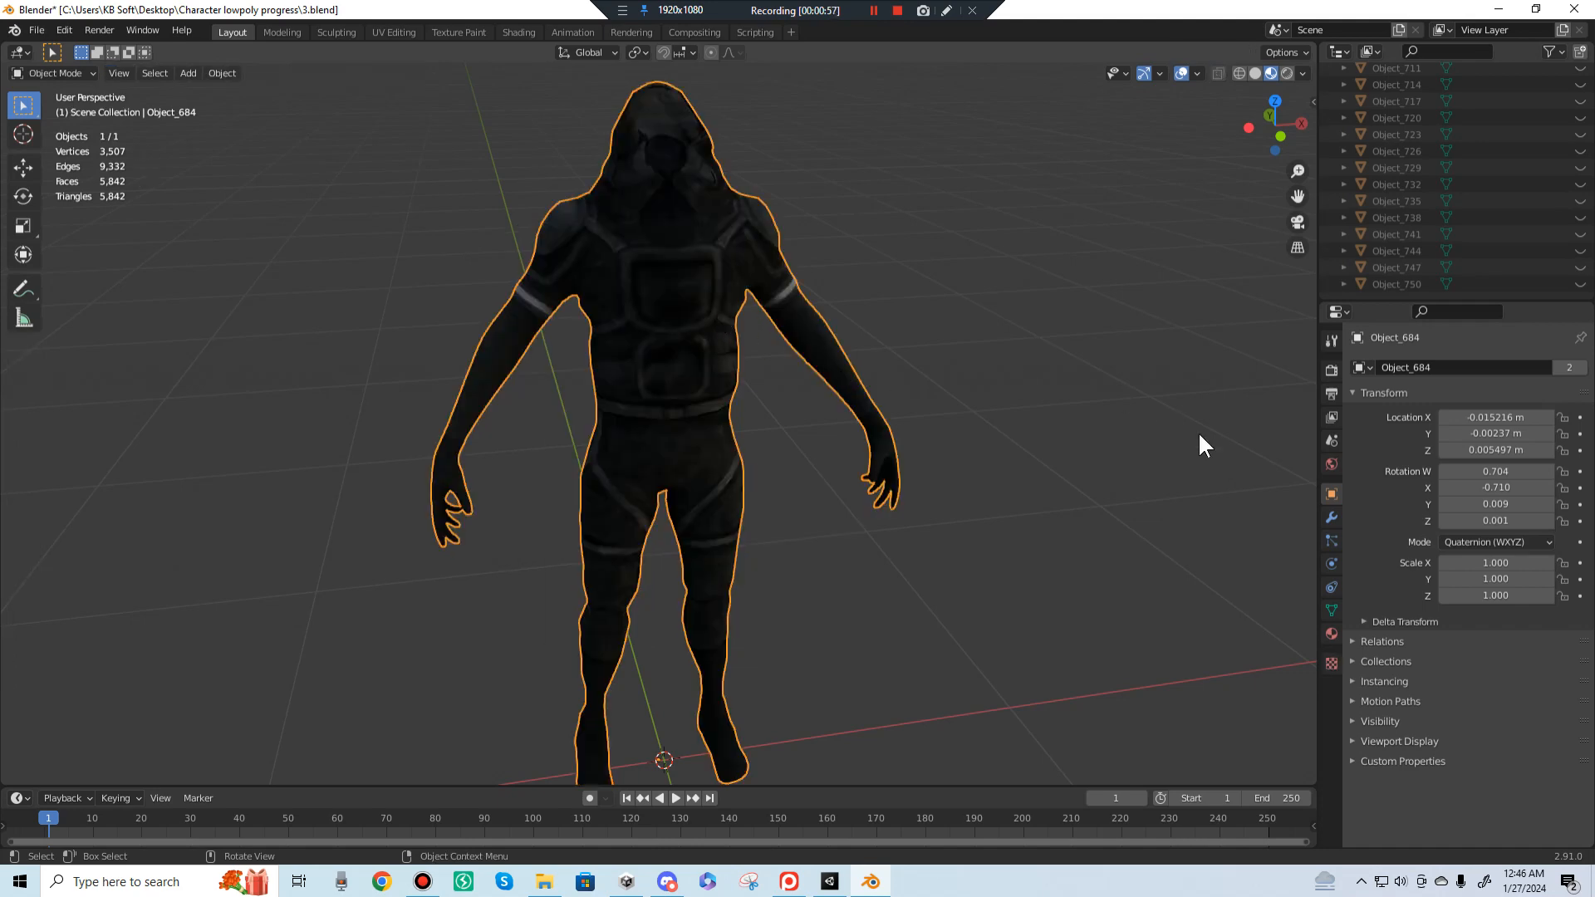
Step: Add a Decimate modifier to the body mesh and try a collapse ratio of about 0.22
{"action": "middle_click_drag", "start_coordinate": [784, 296], "coordinate": [798, 249]}
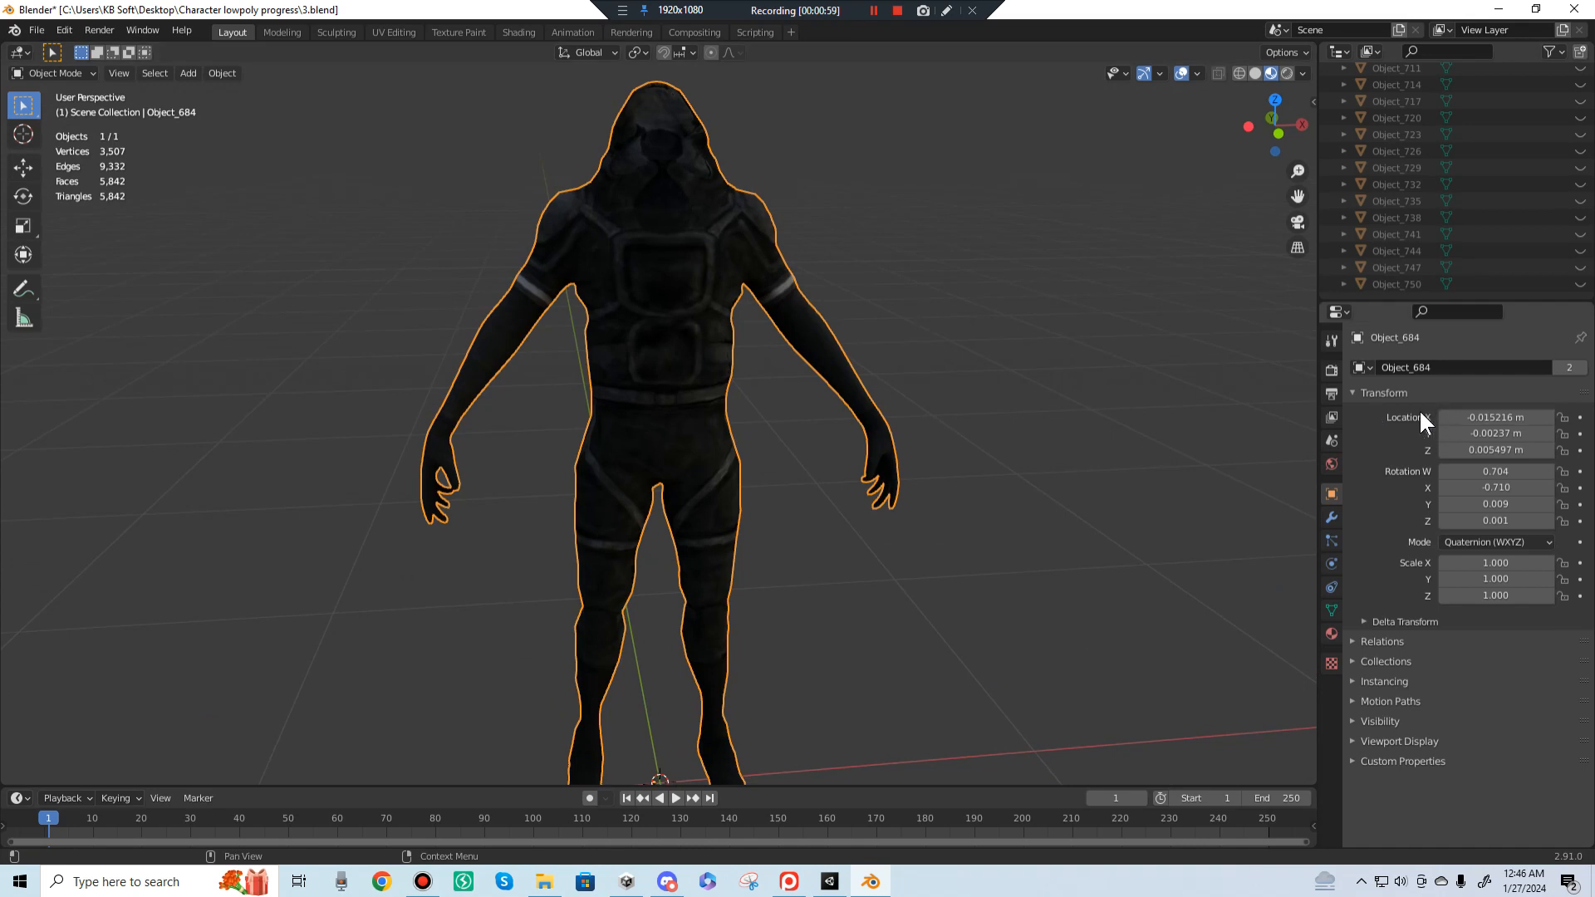
{"action": "left_click", "coordinate": [1329, 516]}
{"action": "left_click", "coordinate": [1395, 369]}
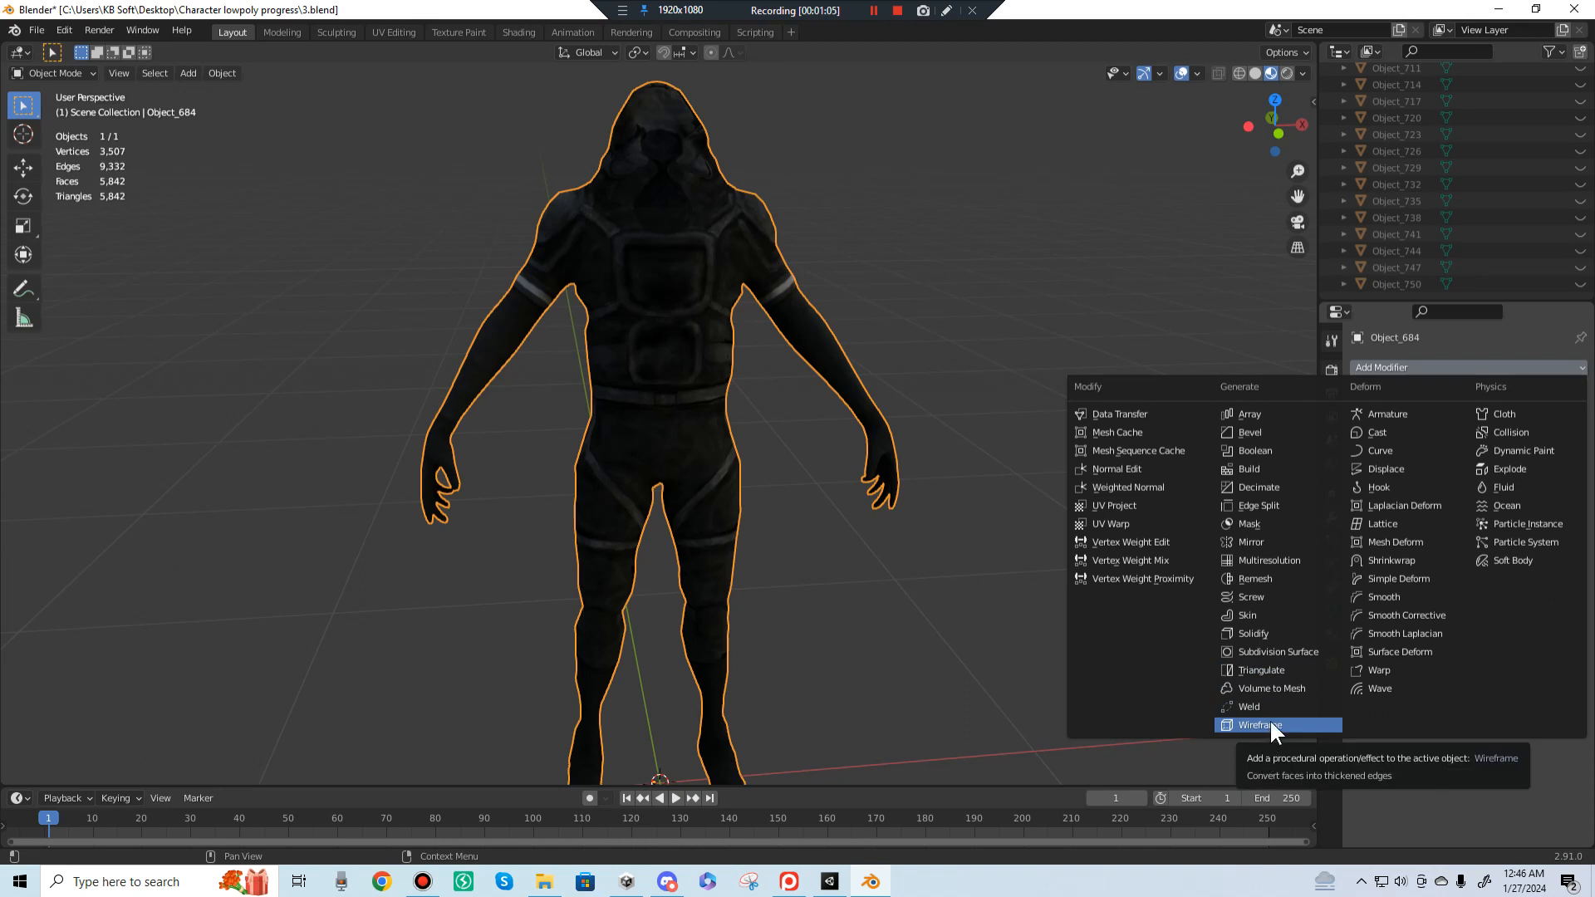
{"action": "left_click", "coordinate": [1262, 486]}
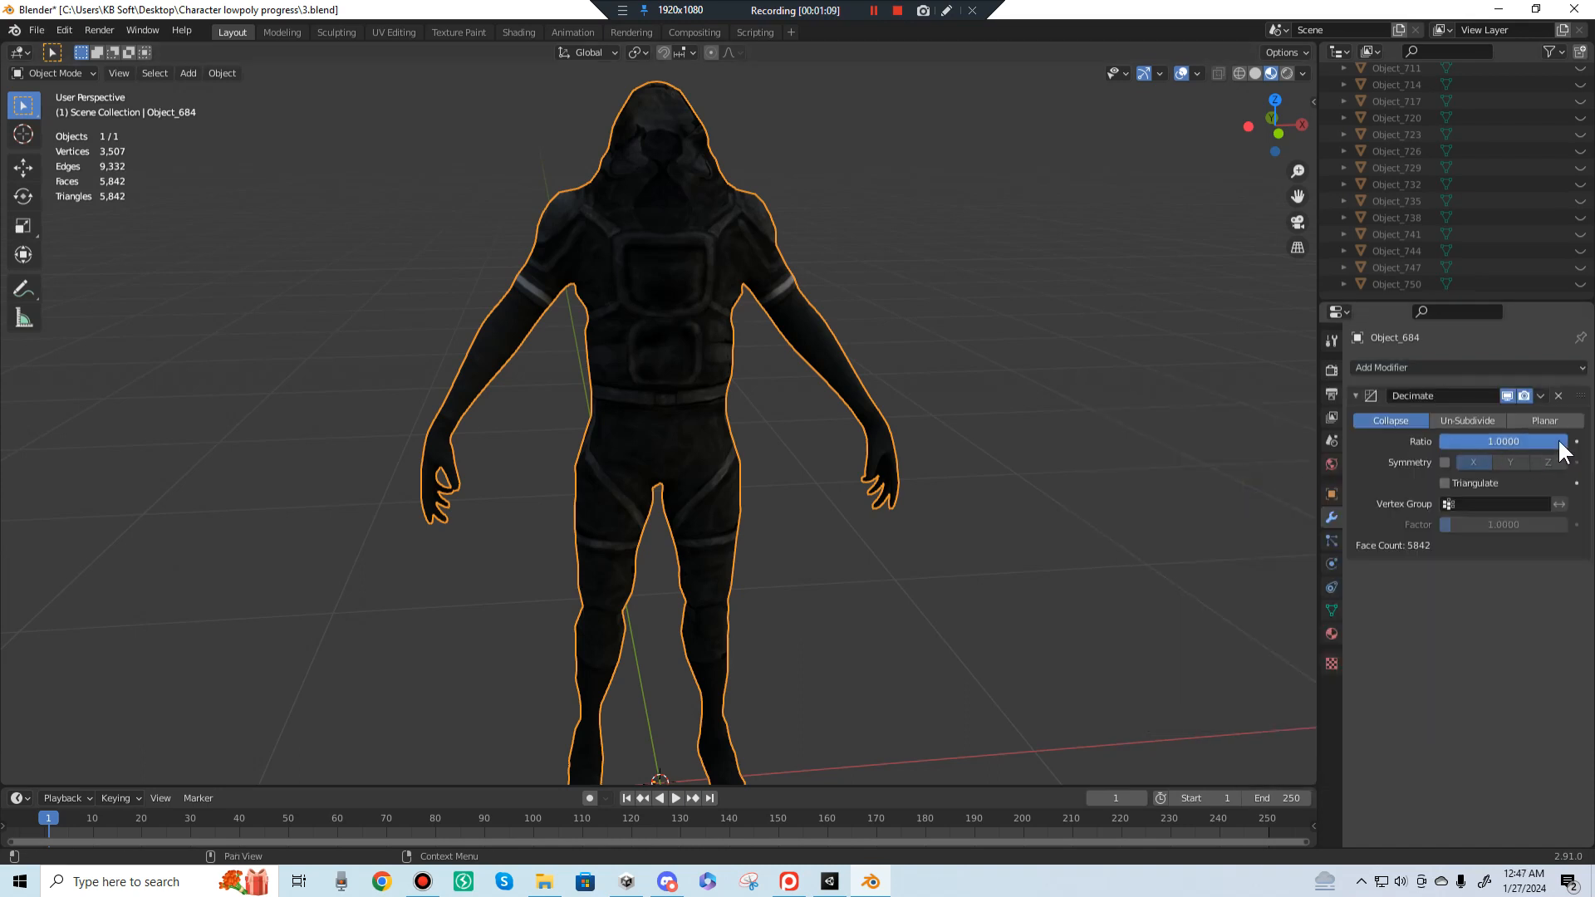
{"action": "left_click_drag", "start_coordinate": [1559, 446], "coordinate": [1466, 444]}
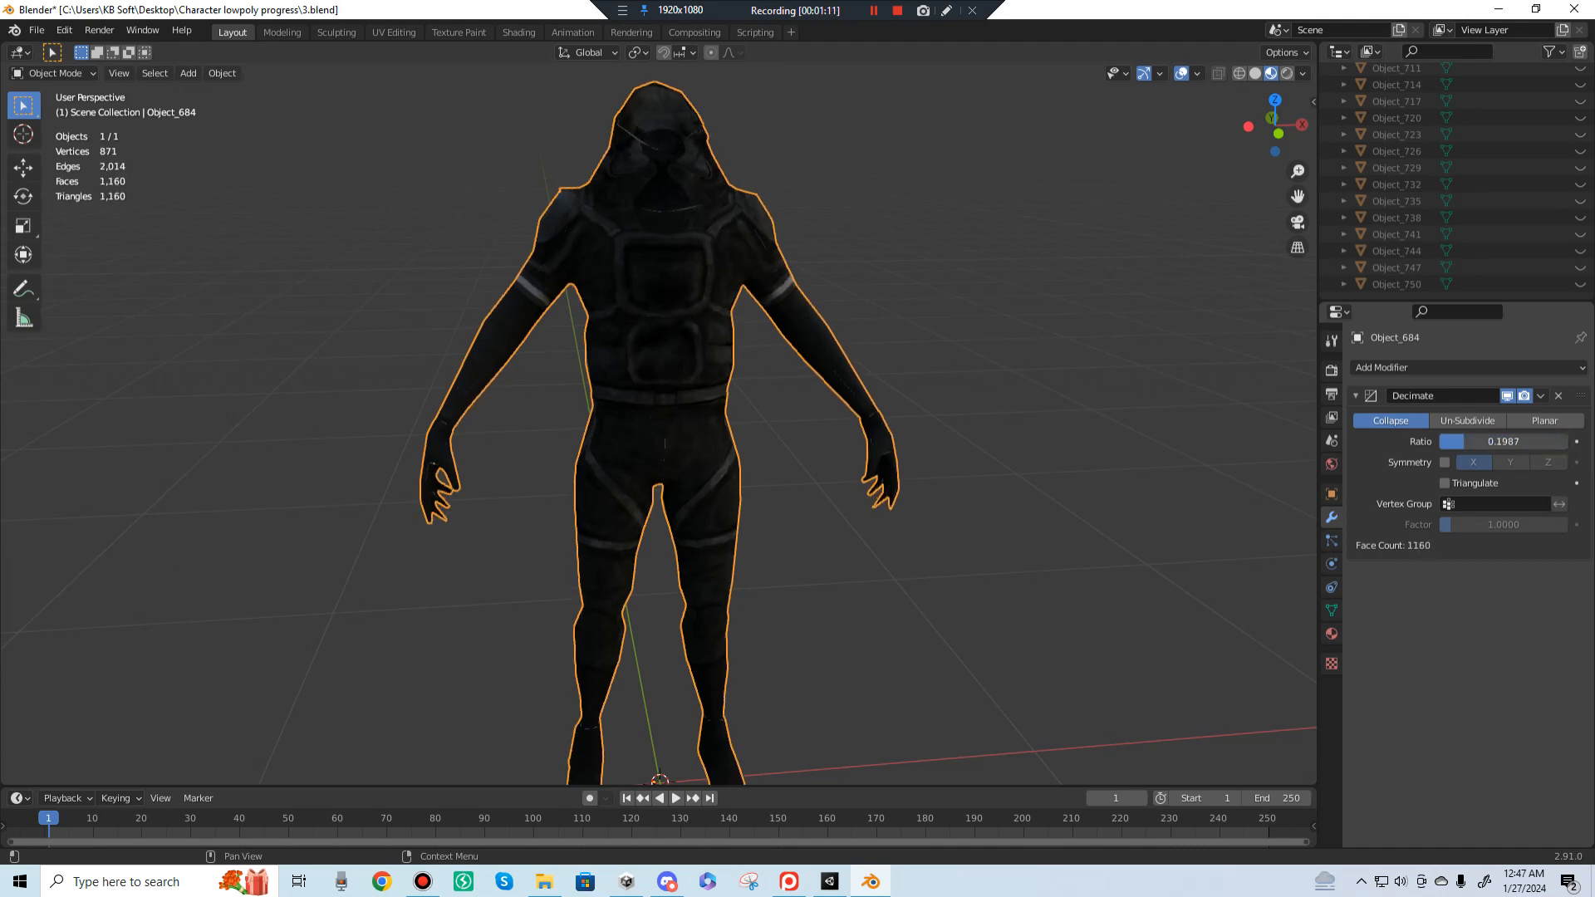
Step: Examine the decimated mesh closely around the shoulder and upper arm, and remove the Decimate modifier
{"action": "scroll", "coordinate": [468, 402], "scroll_direction": "up", "scroll_amount": 10}
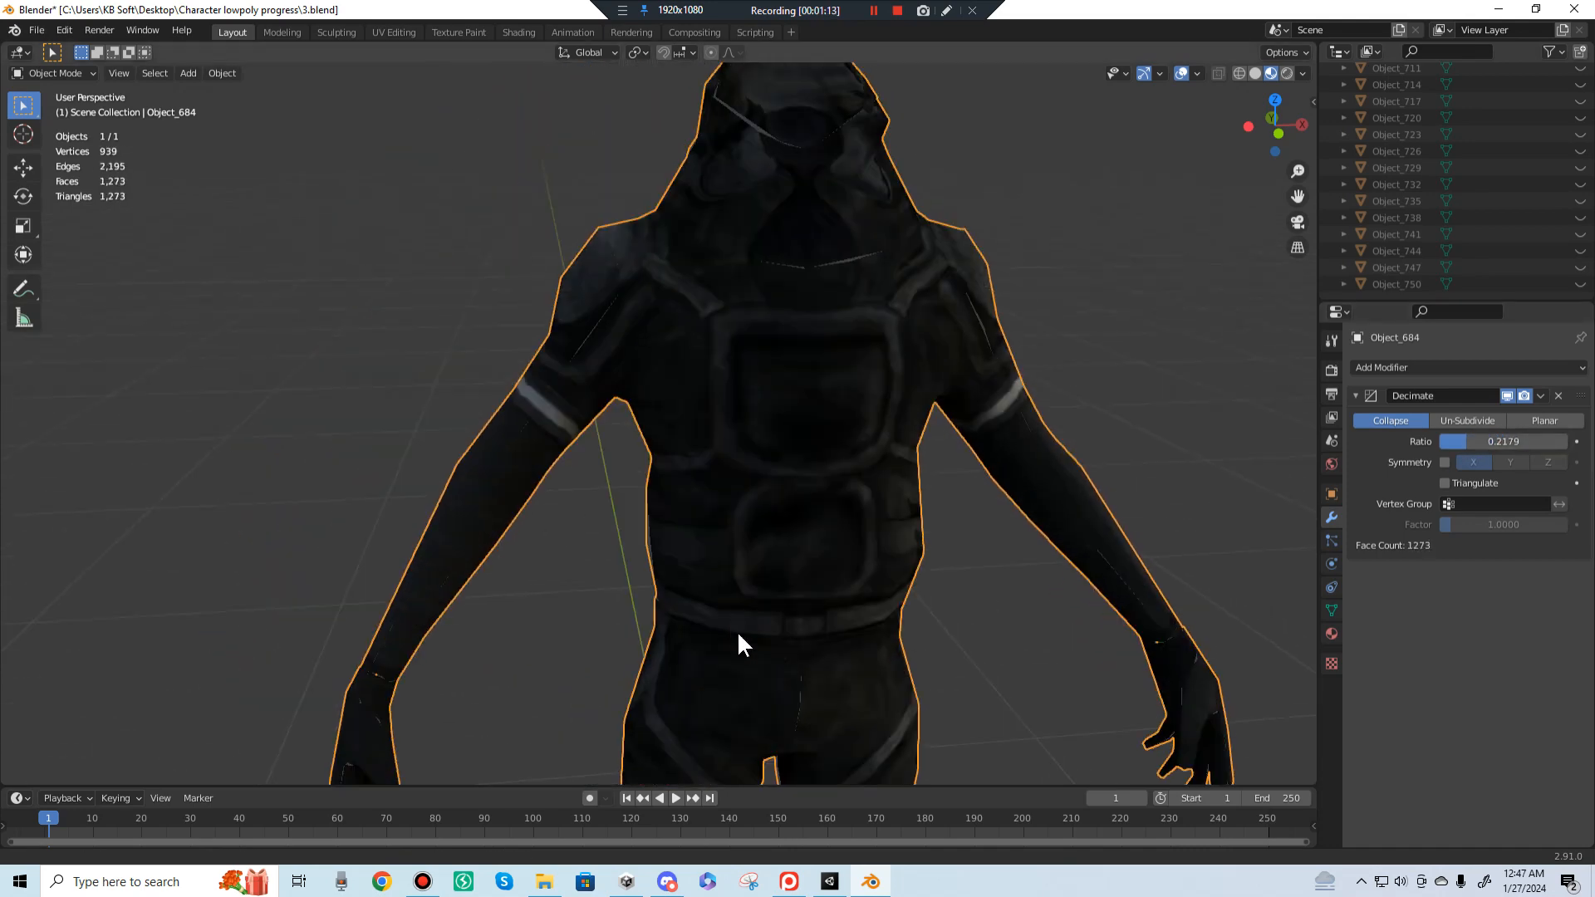
{"action": "middle_click_drag", "start_coordinate": [623, 472], "coordinate": [775, 537]}
{"action": "scroll", "coordinate": [709, 471], "scroll_direction": "up", "scroll_amount": 3}
{"action": "mouse_move", "coordinate": [709, 471]}
{"action": "middle_mouse_down"}
{"action": "mouse_move", "coordinate": [736, 455]}
{"action": "mouse_move", "coordinate": [699, 459]}
{"action": "middle_mouse_up"}
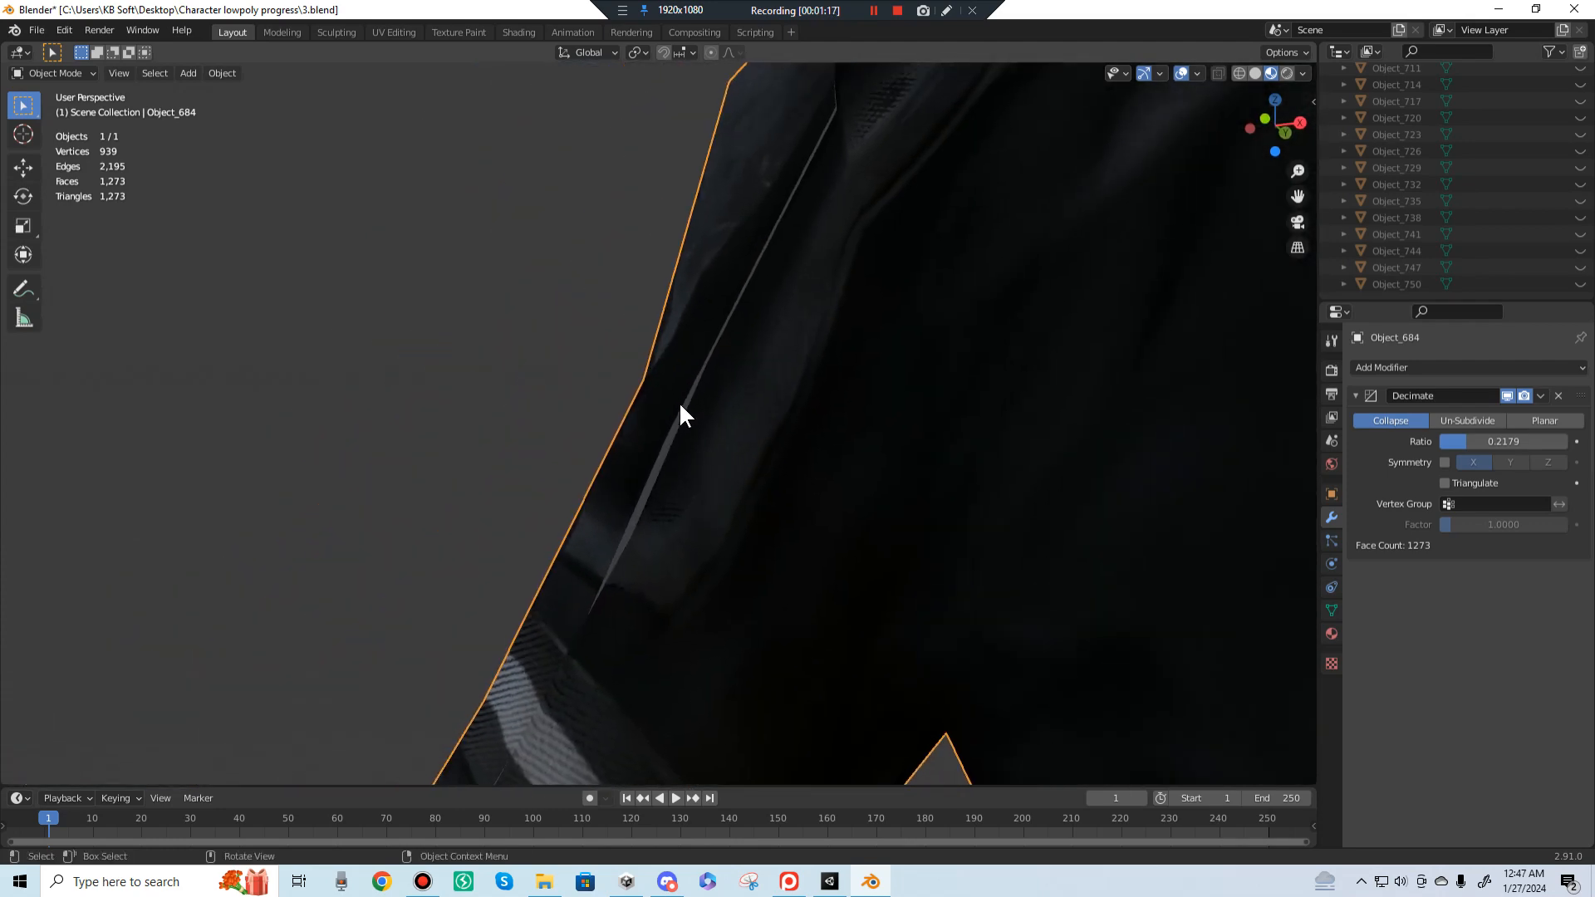
{"action": "scroll", "coordinate": [689, 399], "scroll_direction": "down", "scroll_amount": 10}
{"action": "middle_click_drag", "start_coordinate": [785, 553], "coordinate": [824, 612]}
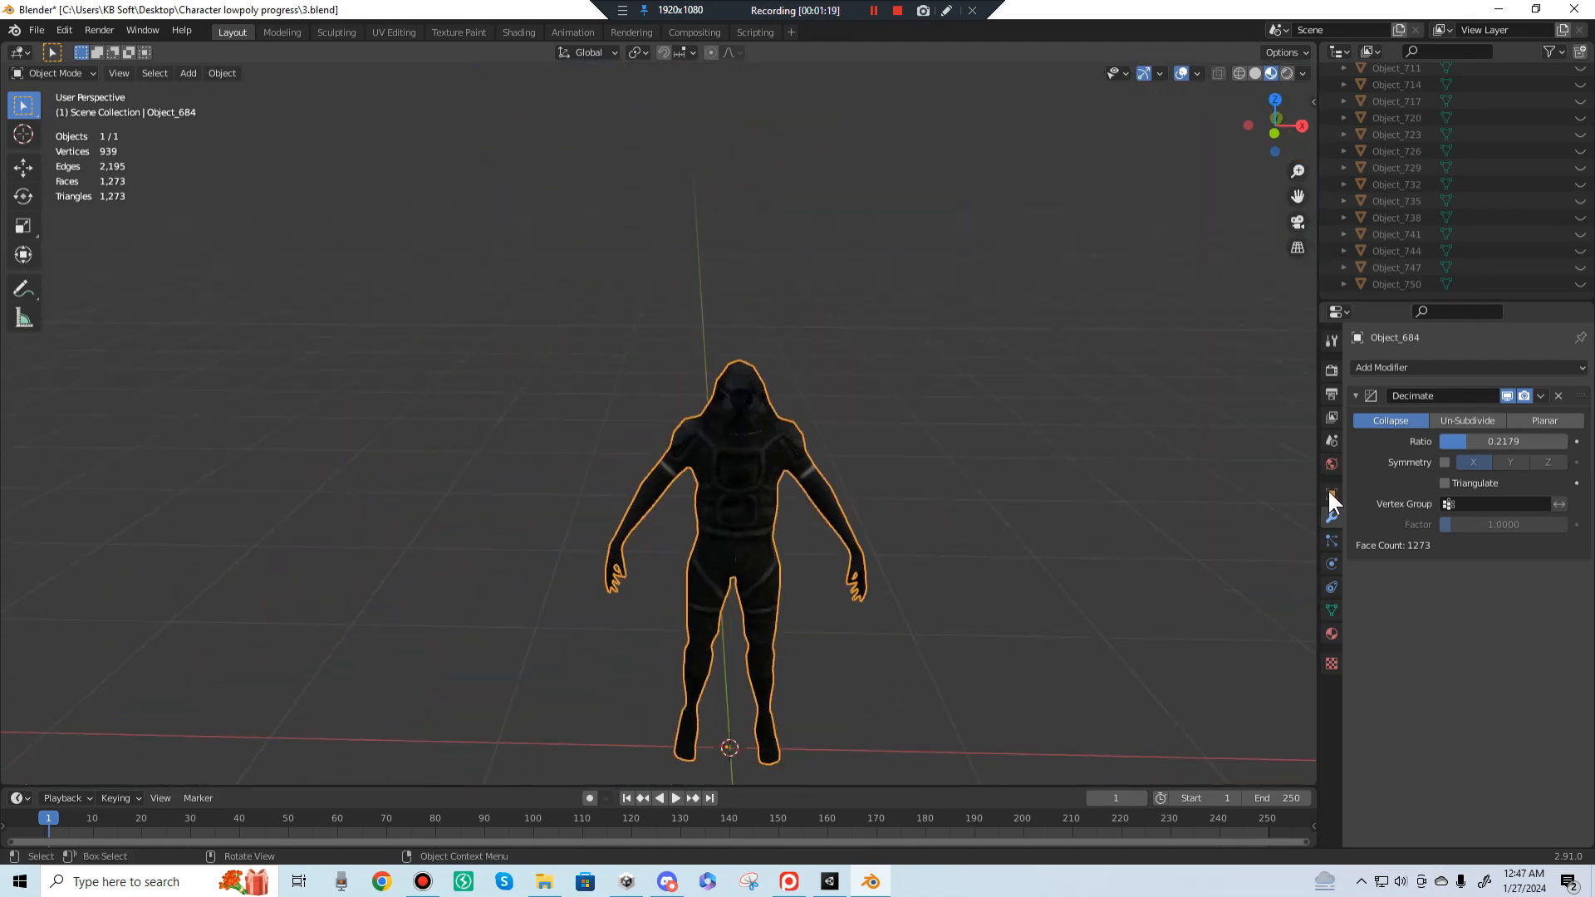
{"action": "left_click", "coordinate": [1556, 395]}
Step: Merge all vertices of the body mesh by distance in Edit Mode and return to Object Mode
{"action": "scroll", "coordinate": [1053, 490], "scroll_direction": "up", "scroll_amount": 5}
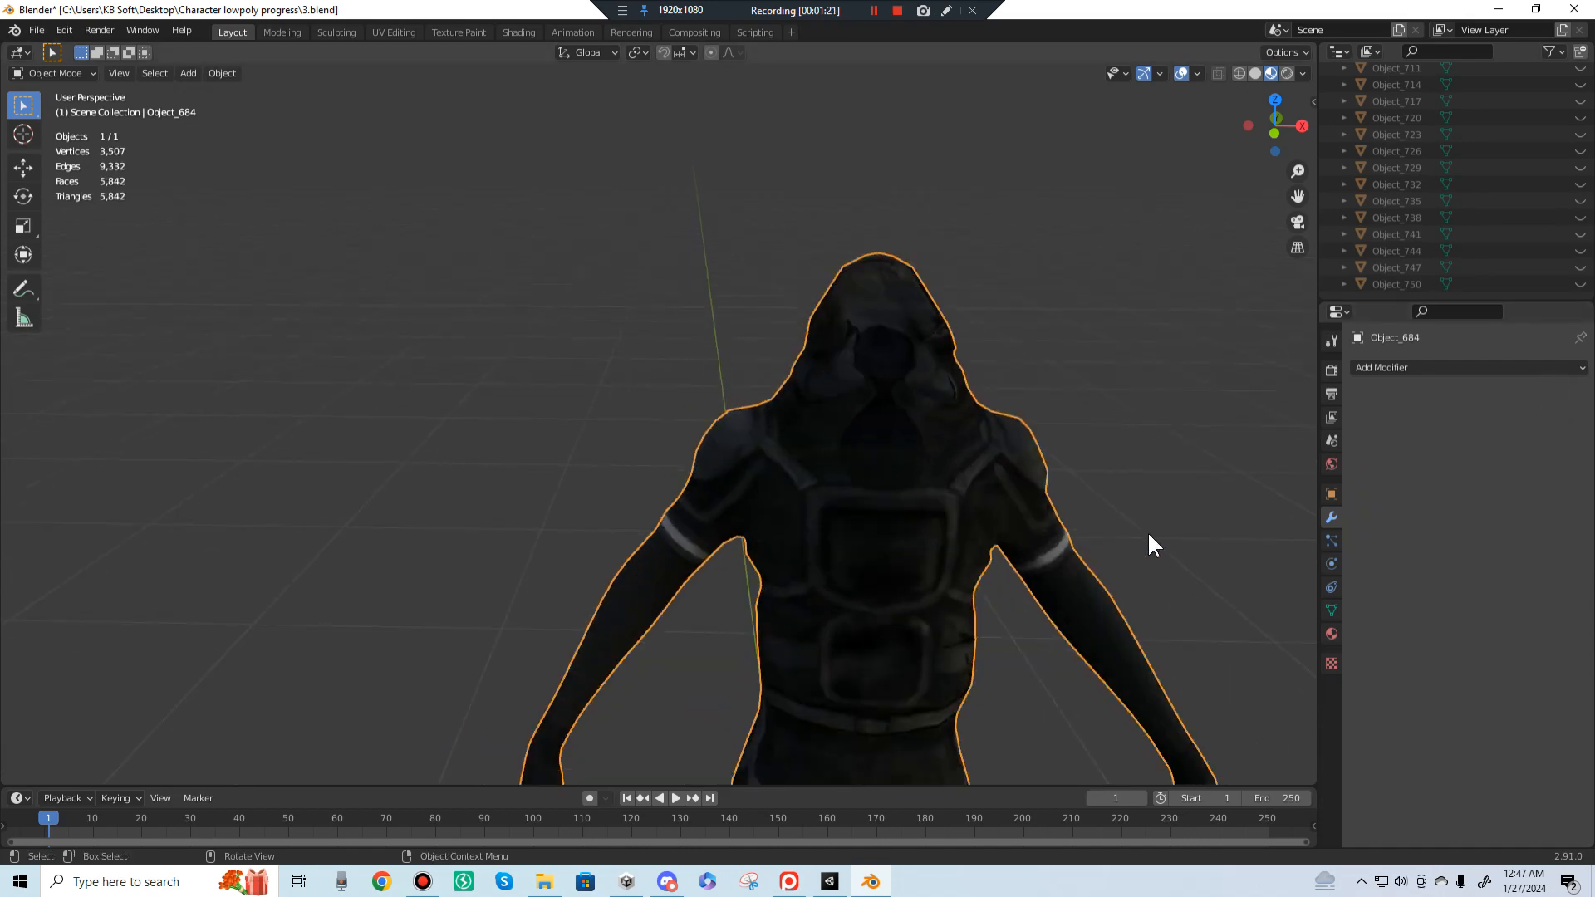
{"action": "key", "text": "Tab"}
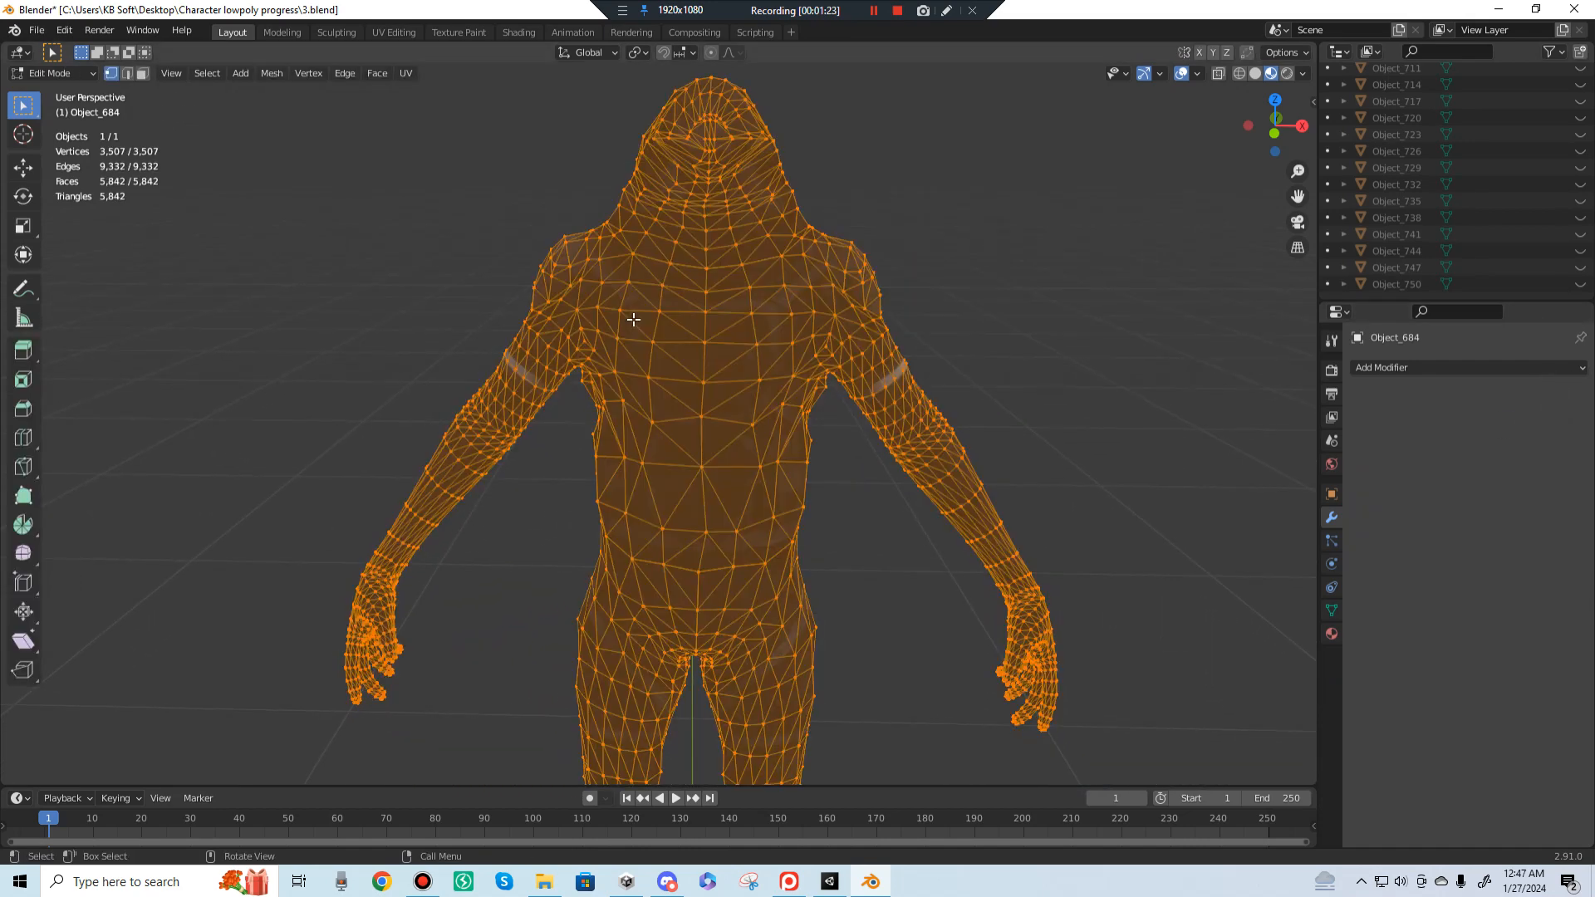
{"action": "right_click", "coordinate": [631, 318]}
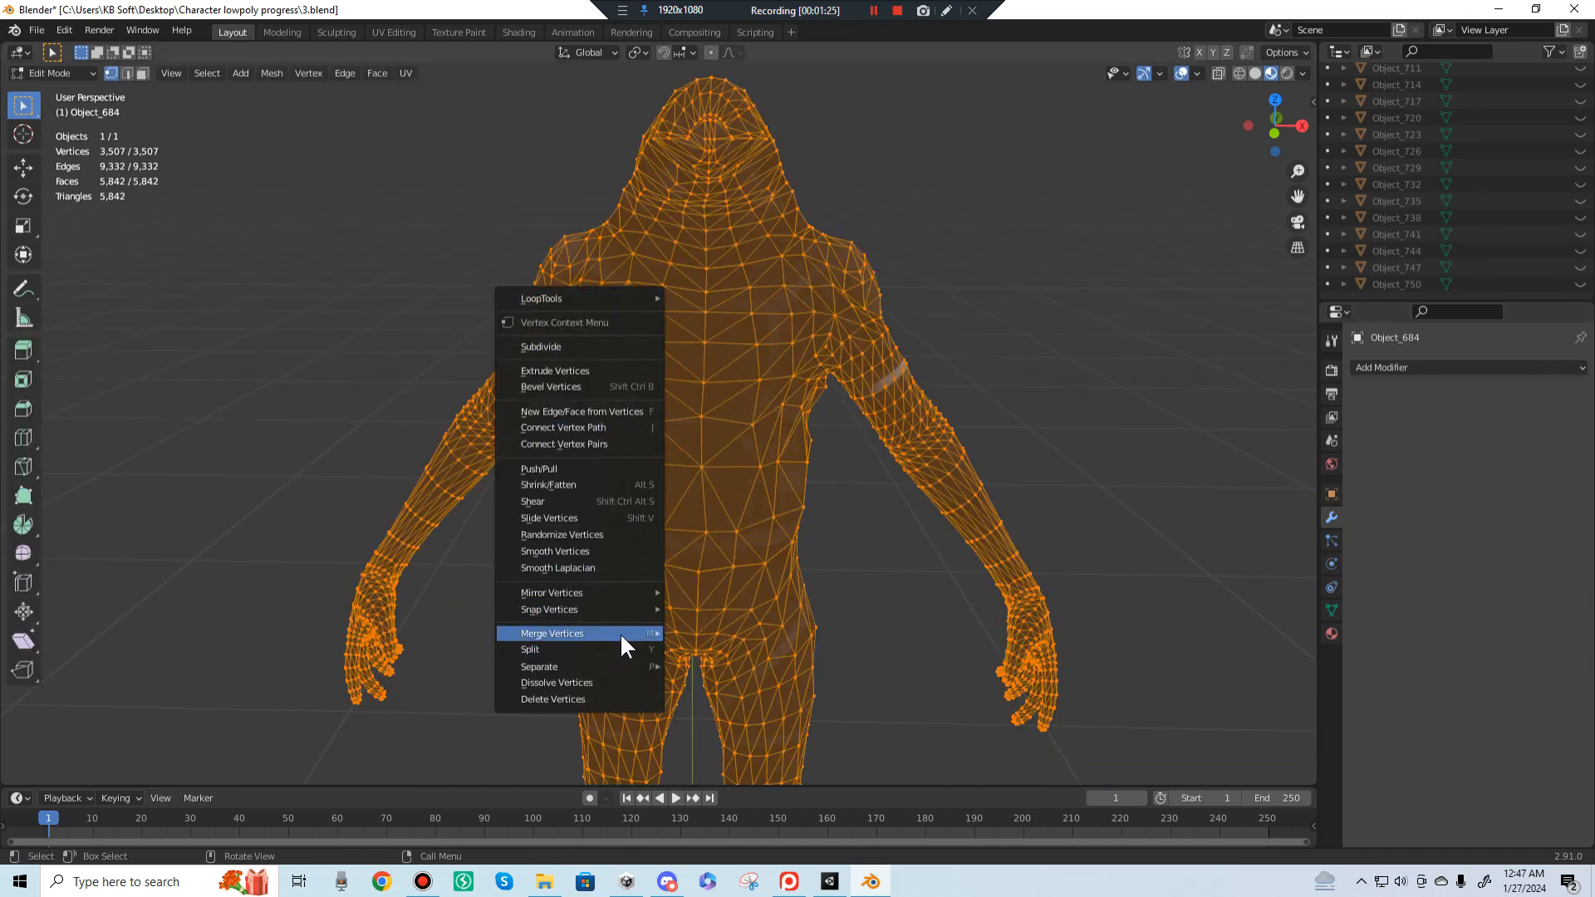
{"action": "mouse_move", "coordinate": [621, 637]}
{"action": "left_click", "coordinate": [750, 693]}
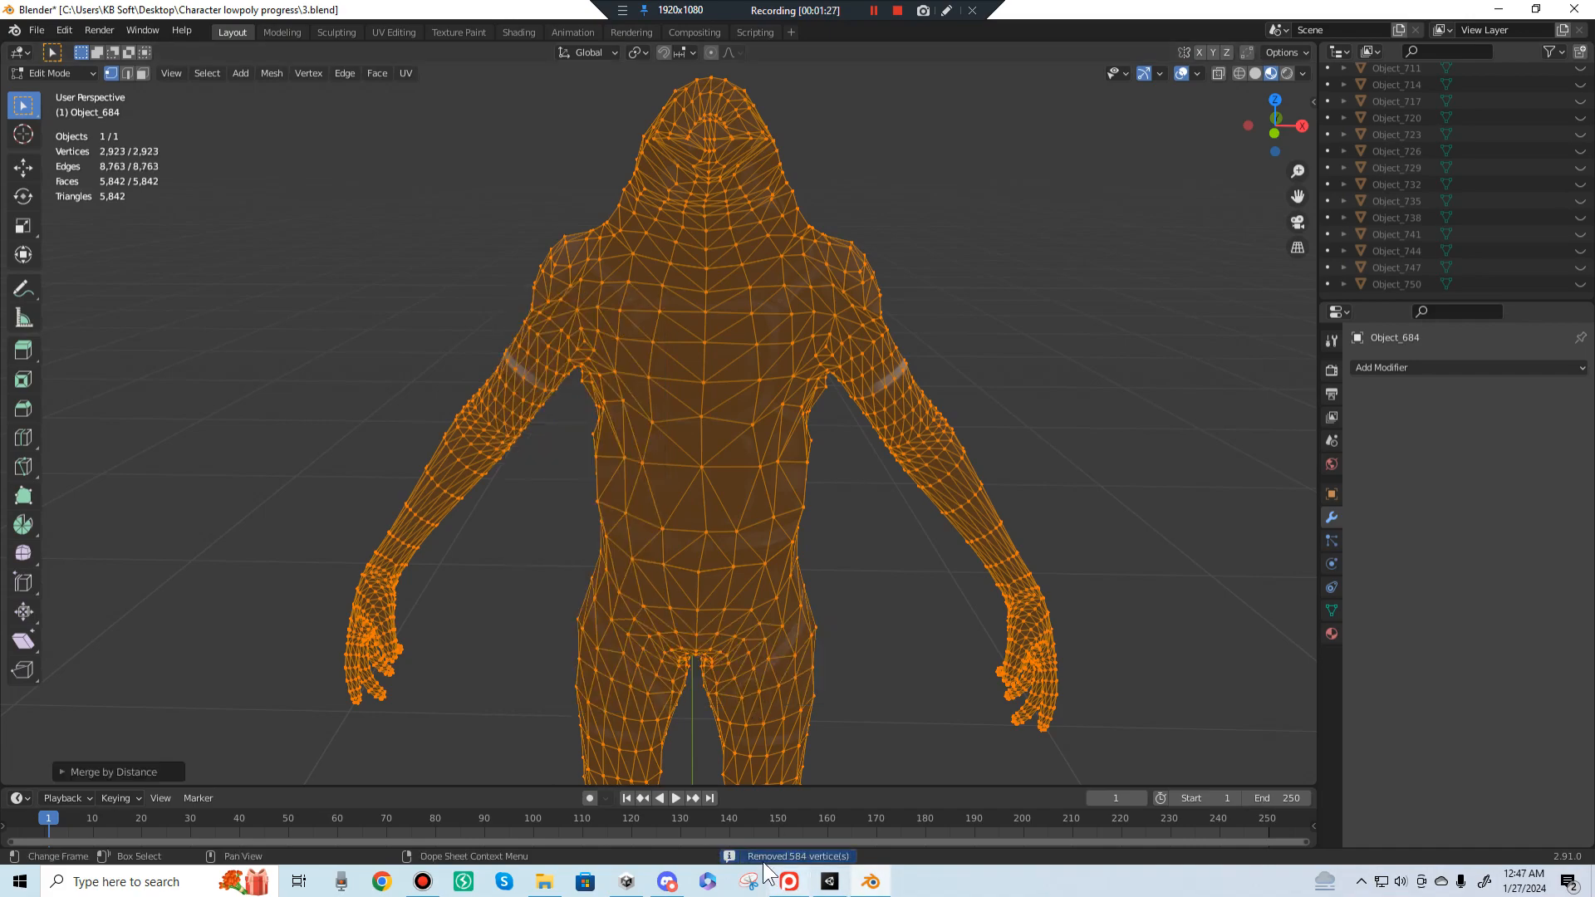
{"action": "middle_click_drag", "start_coordinate": [706, 540], "coordinate": [659, 569]}
{"action": "key", "text": "Tab"}
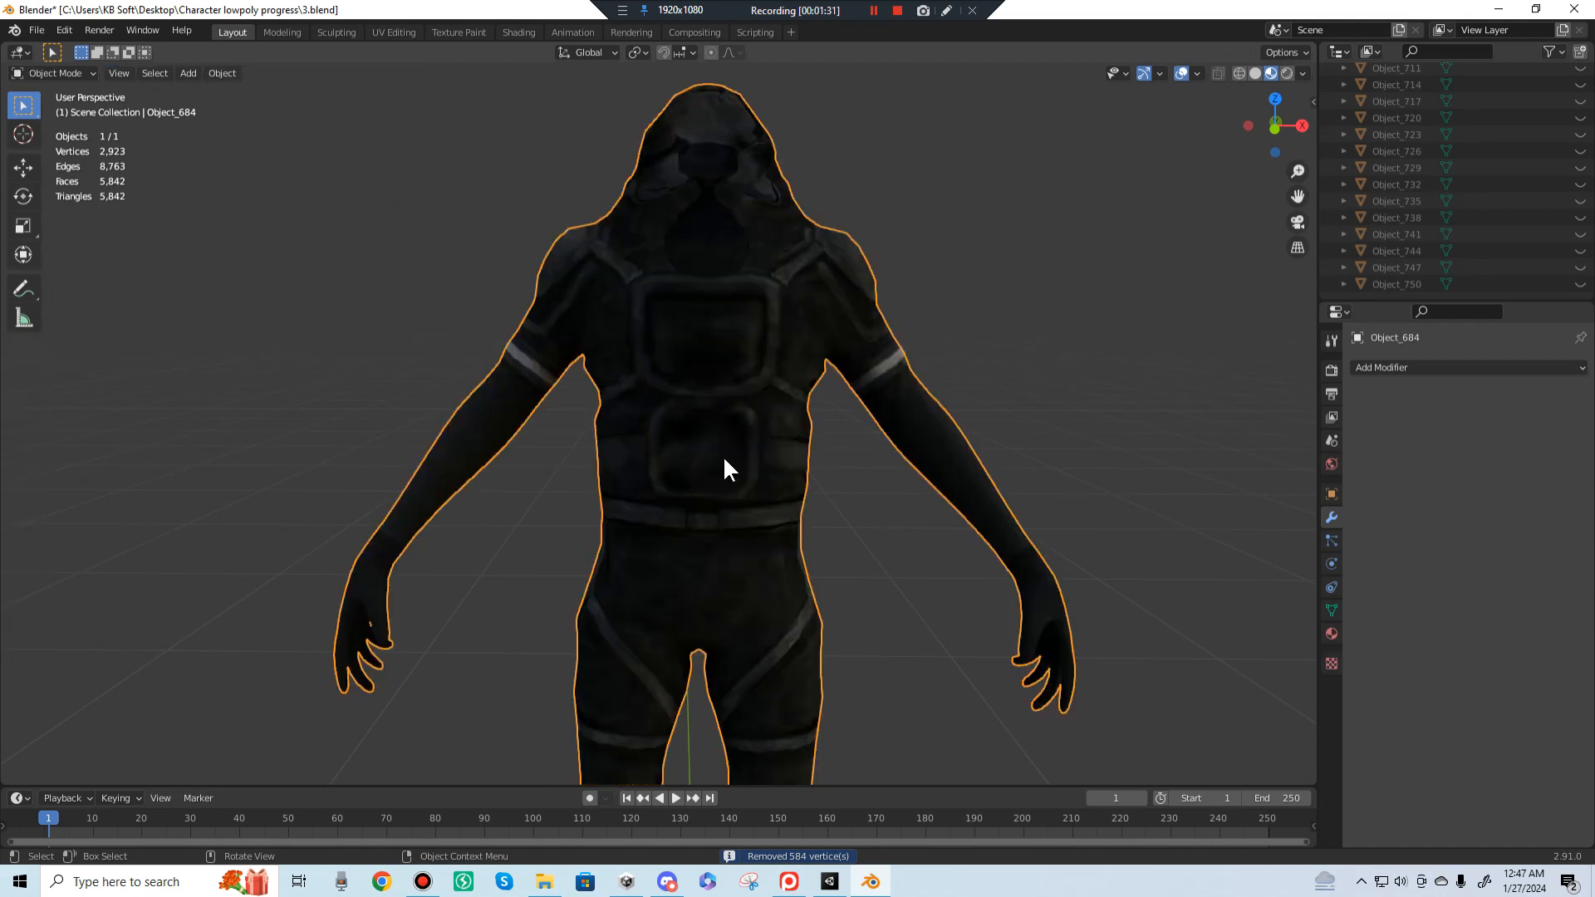
Step: Add a Decimate modifier to the merged body mesh and lower its collapse ratio to about 0.26
{"action": "left_click", "coordinate": [1408, 366]}
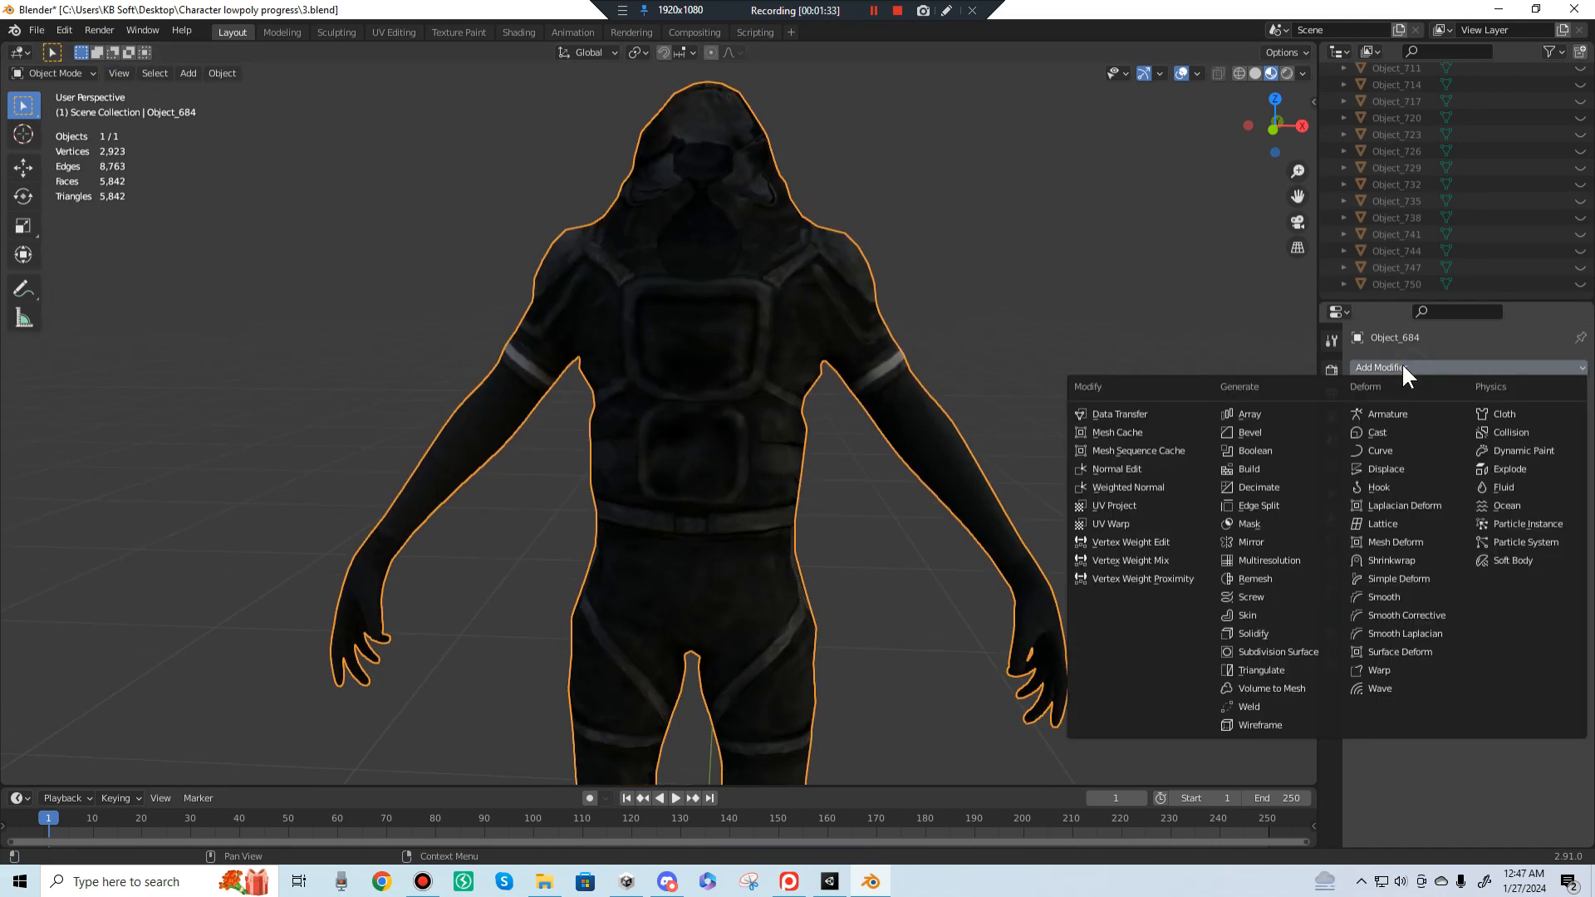
{"action": "left_click", "coordinate": [1264, 485]}
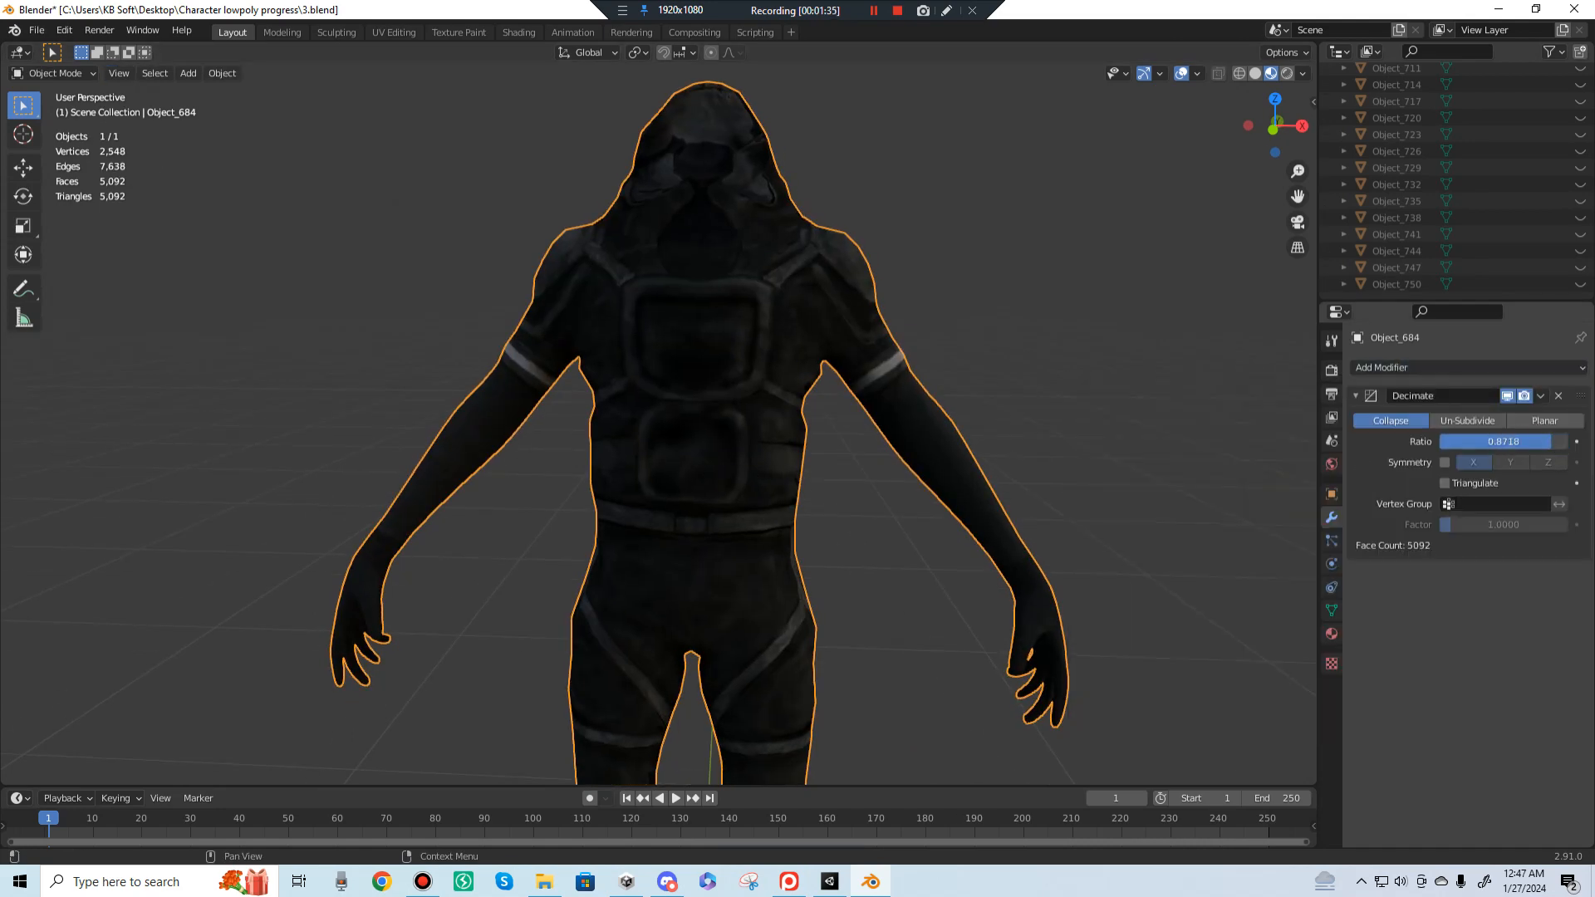
{"action": "left_click_drag", "start_coordinate": [1515, 442], "coordinate": [1479, 442]}
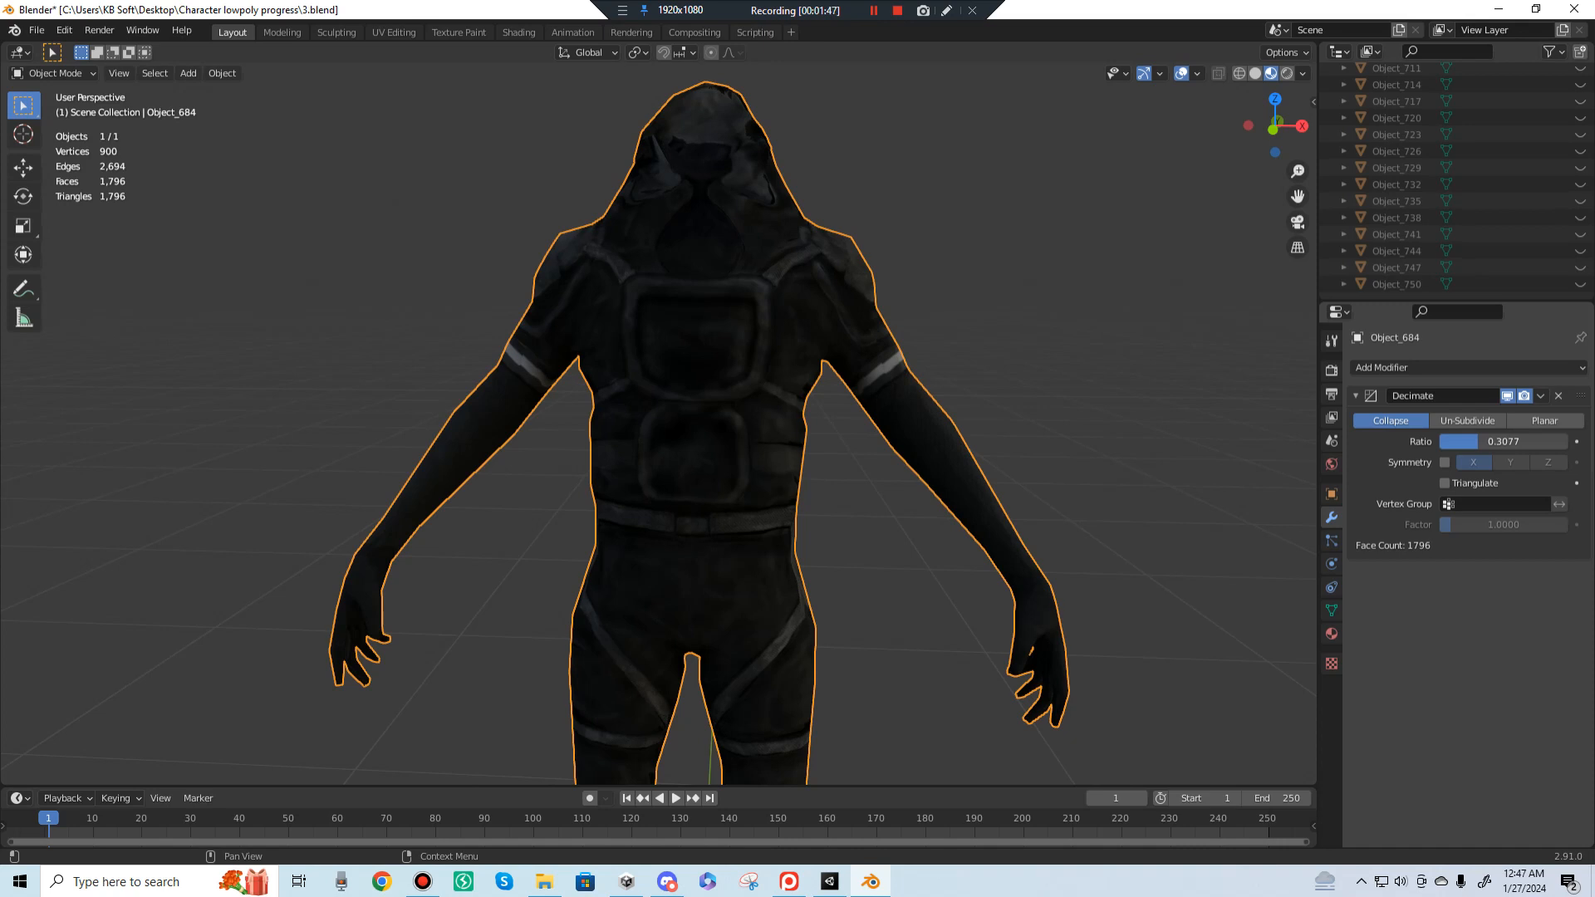
{"action": "left_click_drag", "start_coordinate": [1477, 442], "coordinate": [1473, 442]}
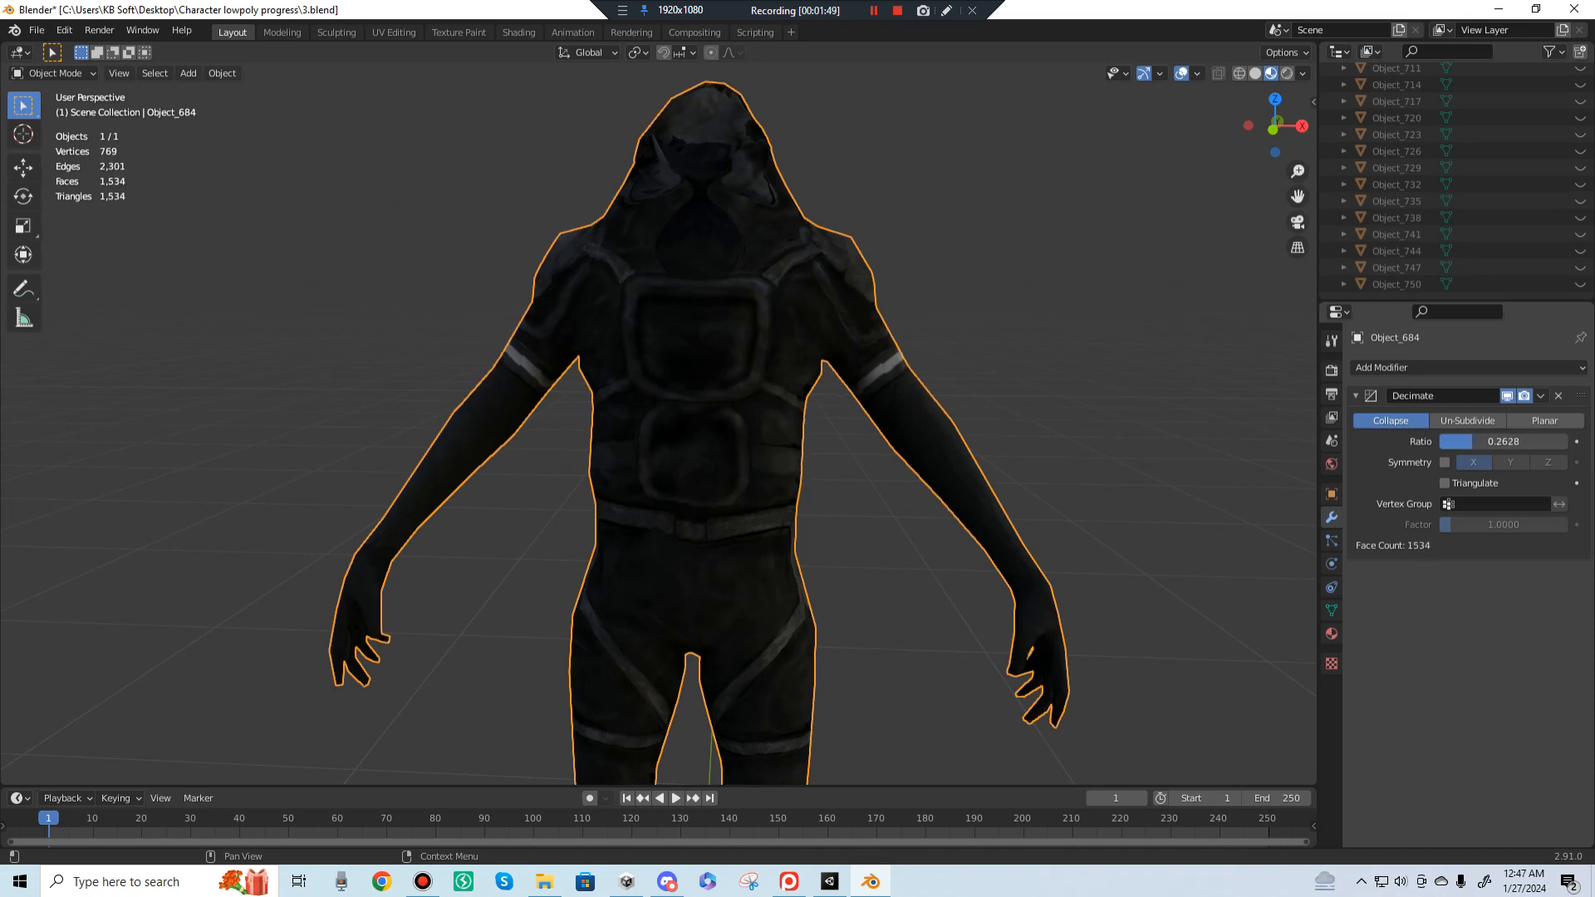
Step: Inspect the decimated body's torso, head and arms for visible surface damage
{"action": "middle_click_drag", "start_coordinate": [945, 489], "coordinate": [787, 391]}
{"action": "scroll", "coordinate": [805, 440], "scroll_direction": "up", "scroll_amount": 3}
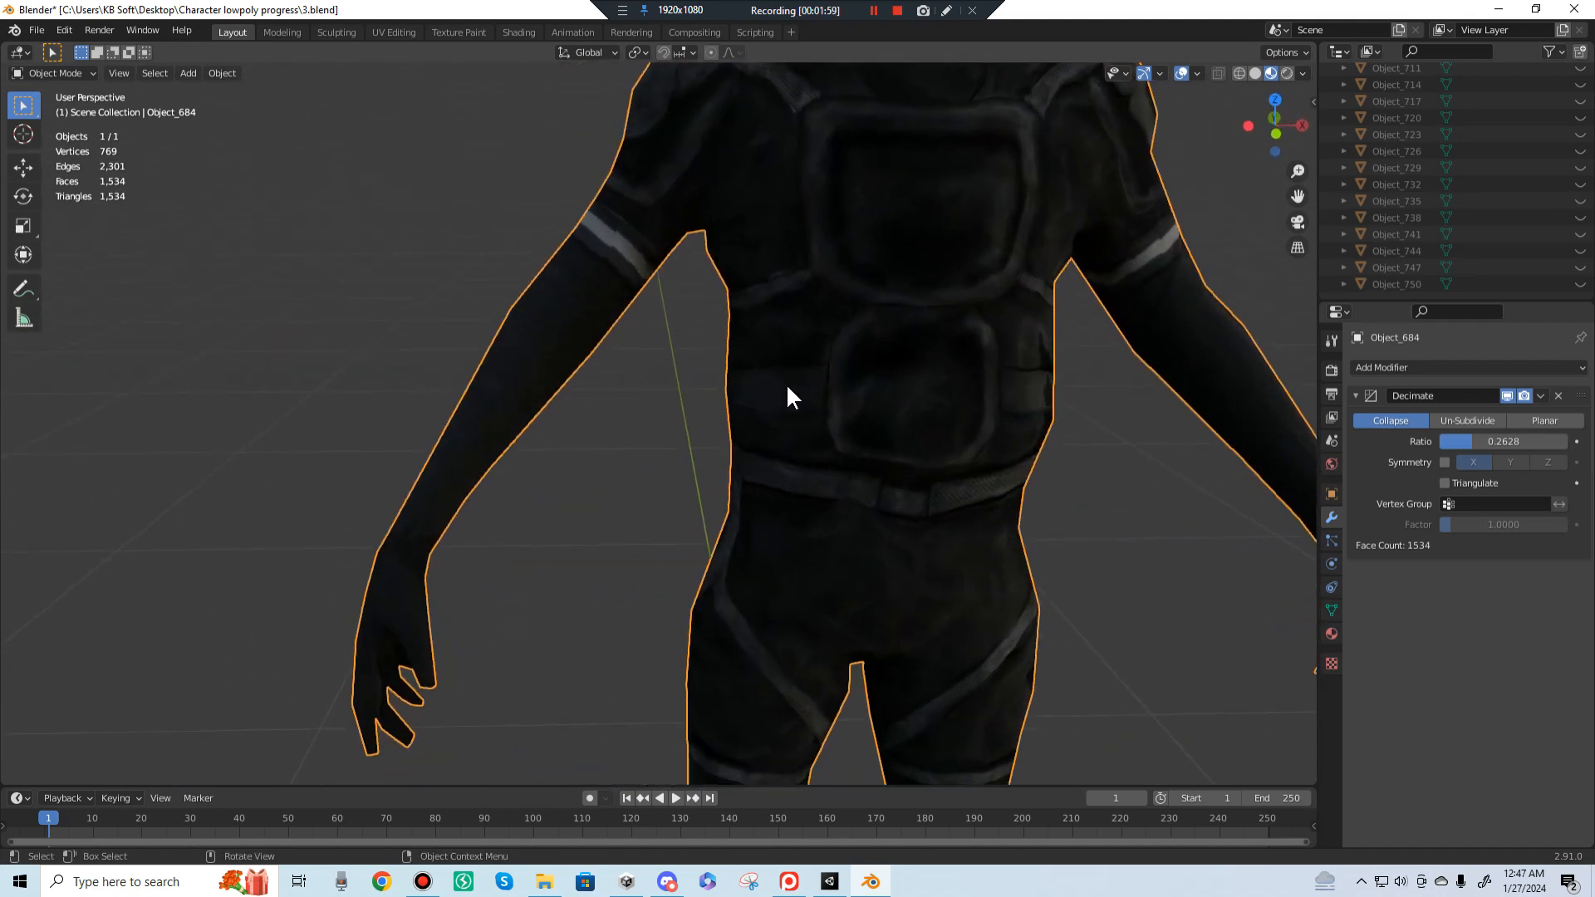
{"action": "middle_click_drag", "start_coordinate": [1189, 426], "coordinate": [1160, 774], "text": "shift"}
{"action": "middle_click_drag", "start_coordinate": [975, 475], "coordinate": [1014, 384]}
{"action": "scroll", "coordinate": [1099, 459], "scroll_direction": "down", "scroll_amount": 4}
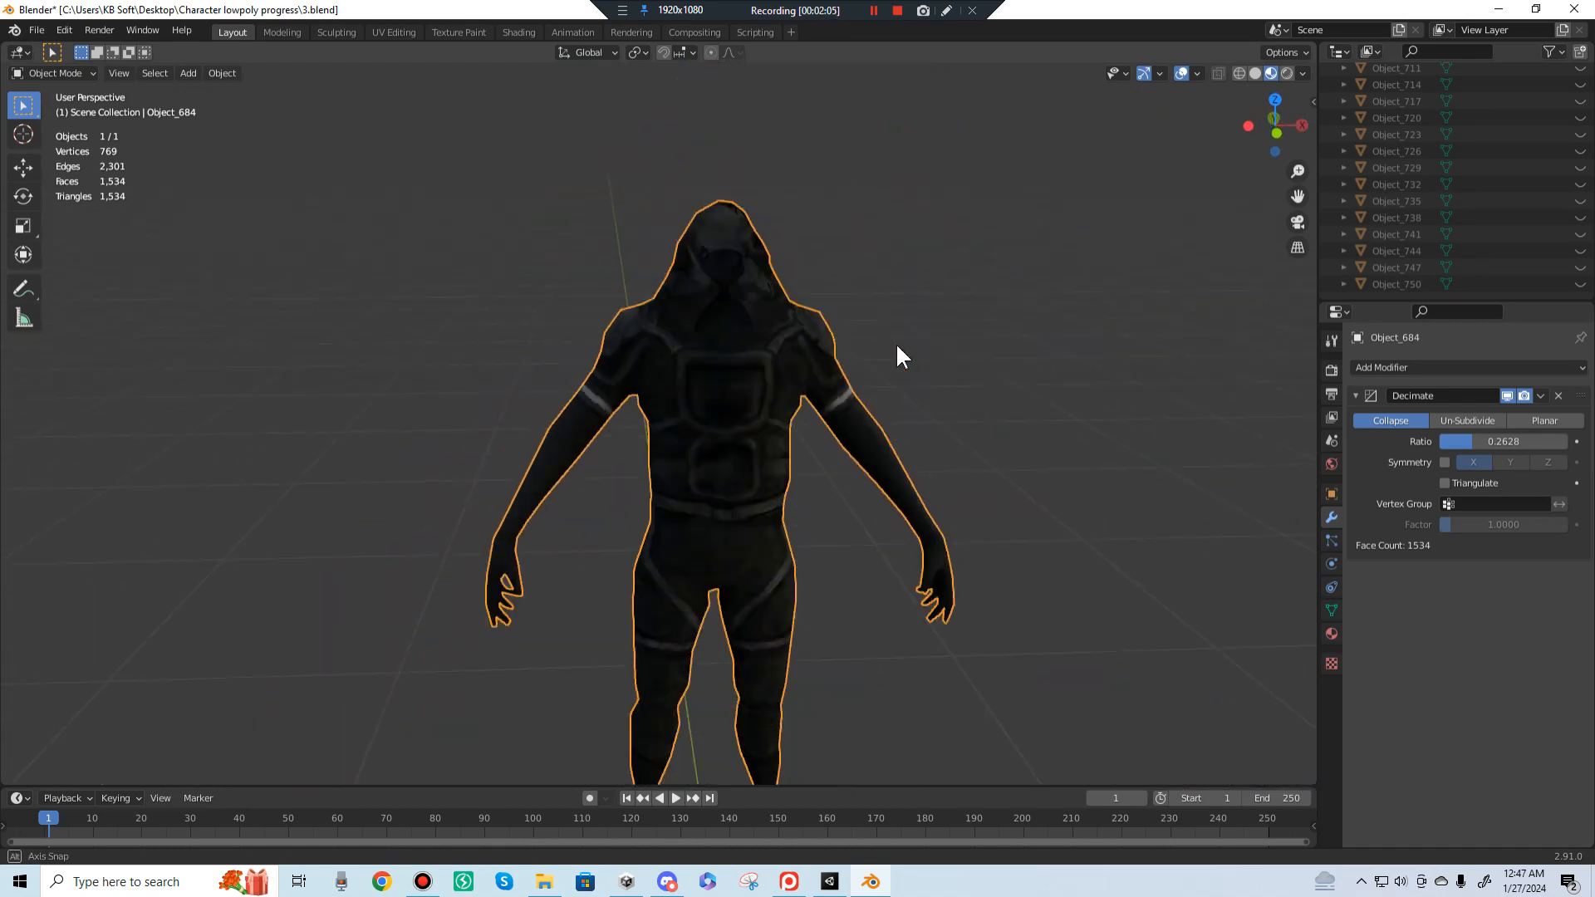
{"action": "middle_click_drag", "start_coordinate": [897, 347], "coordinate": [714, 447]}
{"action": "scroll", "coordinate": [635, 499], "scroll_direction": "up", "scroll_amount": 3}
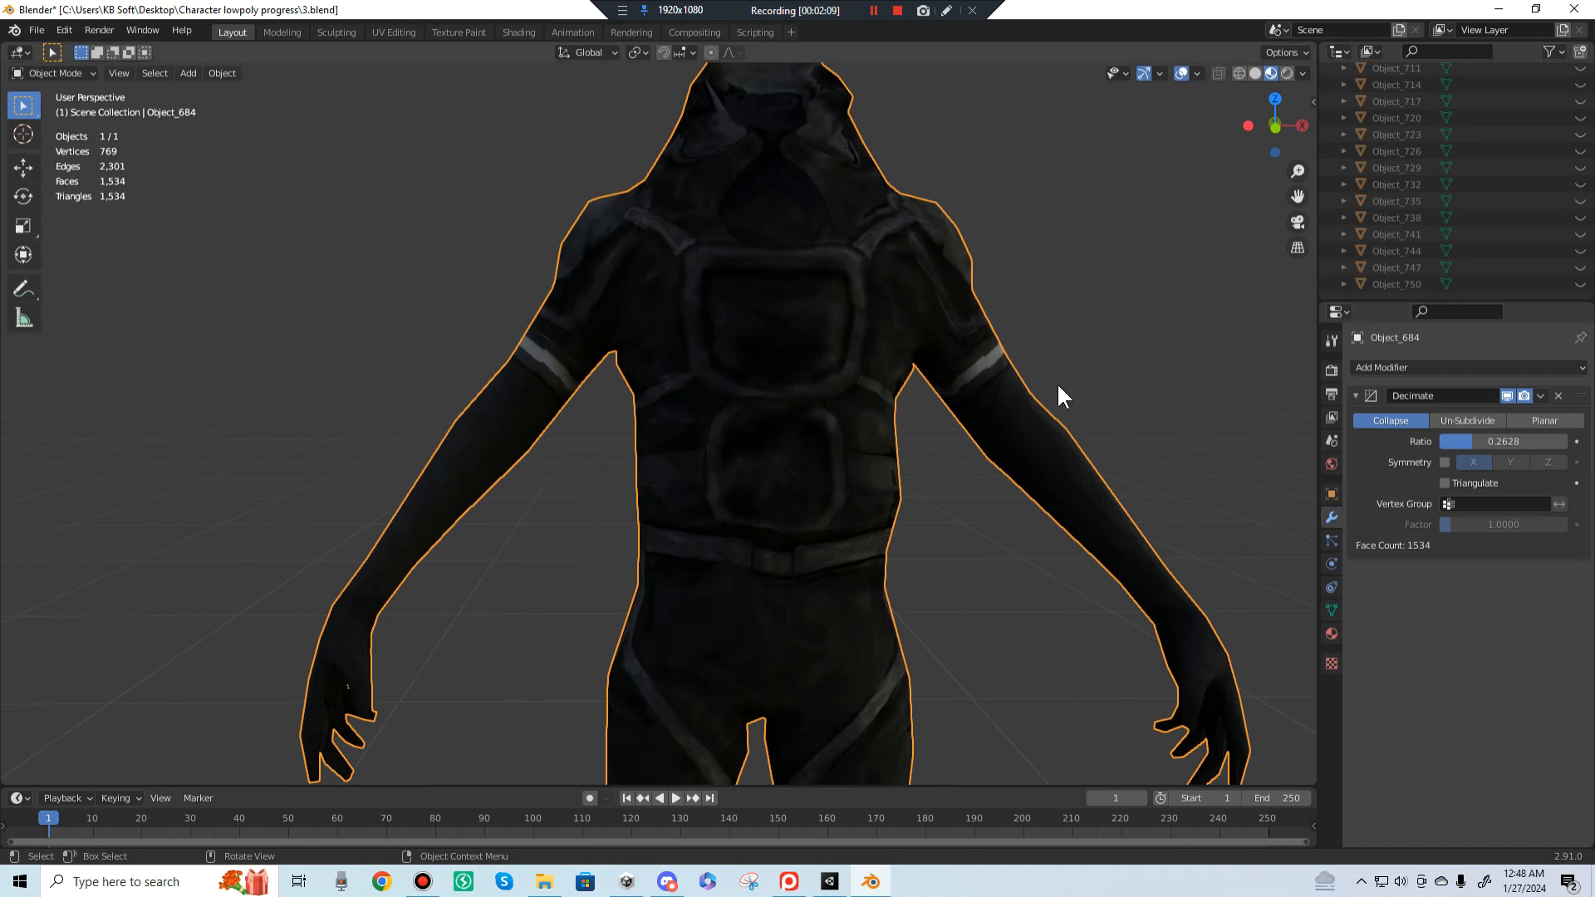
Step: Set the Decimate ratio to 0.2 and apply the modifier to the body mesh
{"action": "left_click", "coordinate": [1507, 442]}
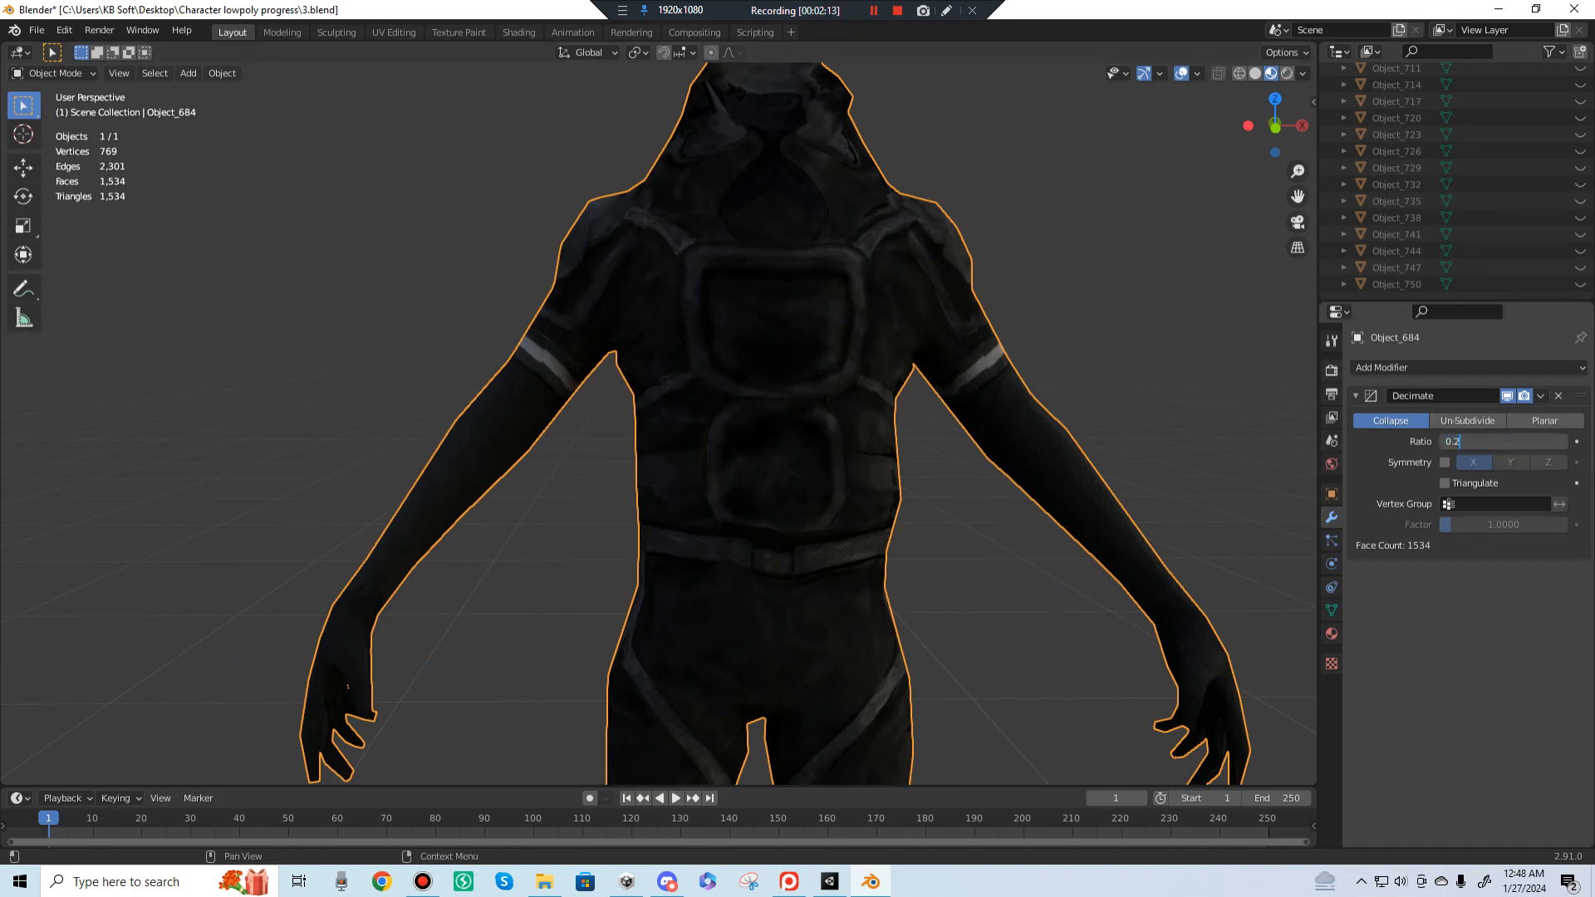
{"action": "type", "text": "0.2"}
{"action": "key", "text": "Return"}
{"action": "middle_click_drag", "start_coordinate": [837, 490], "coordinate": [813, 270], "text": "shift"}
{"action": "middle_click_drag", "start_coordinate": [906, 421], "coordinate": [805, 431]}
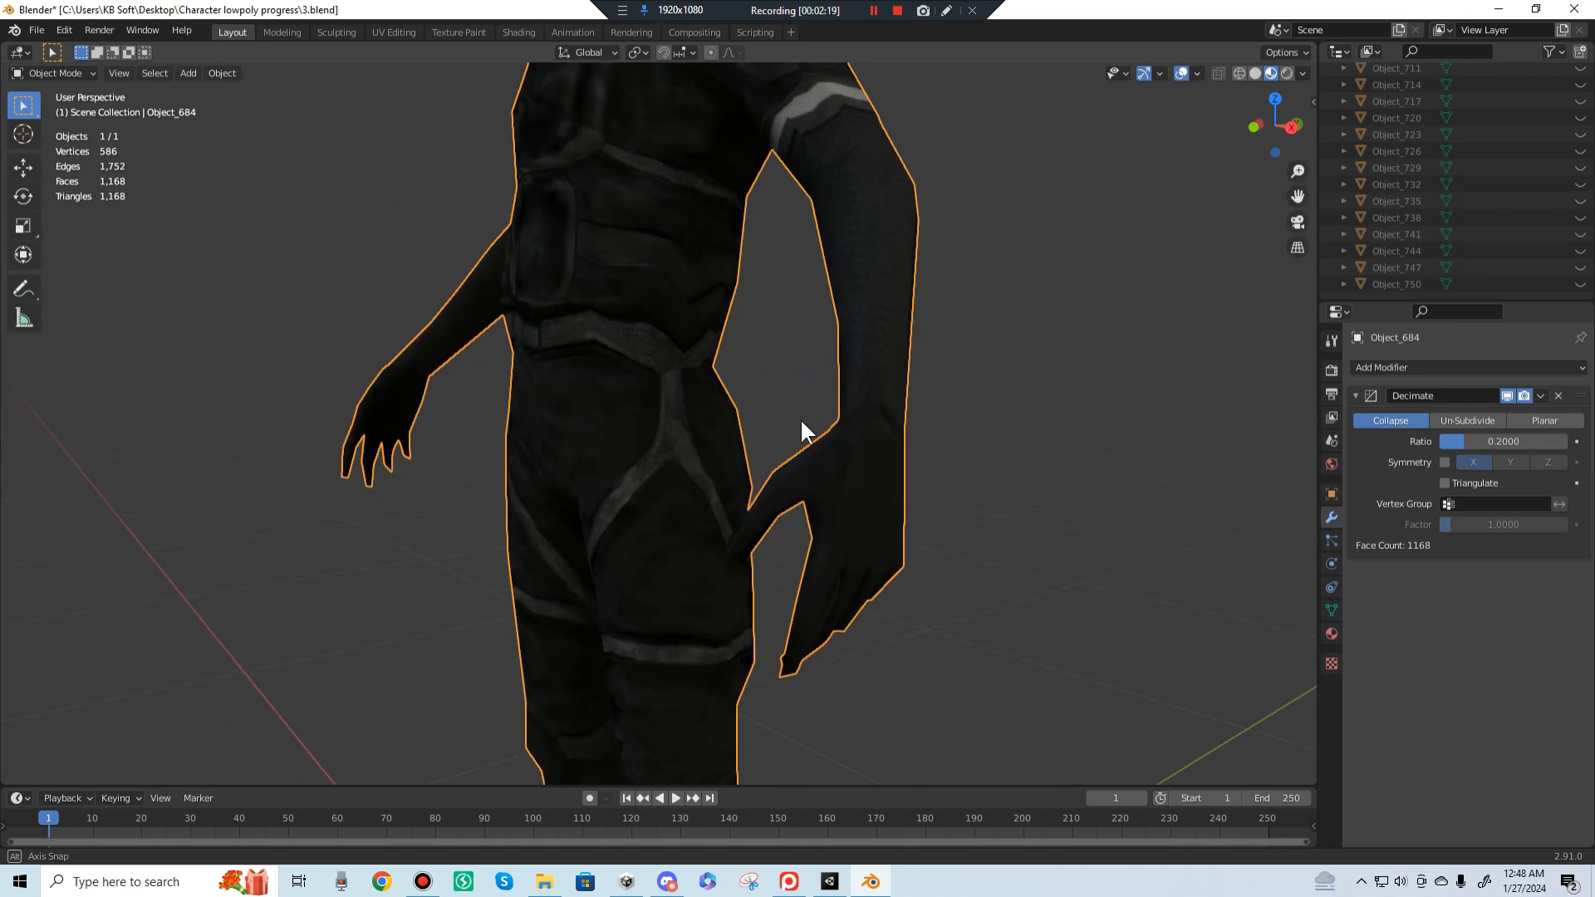
{"action": "left_click", "coordinate": [1539, 397]}
{"action": "left_click", "coordinate": [1483, 412]}
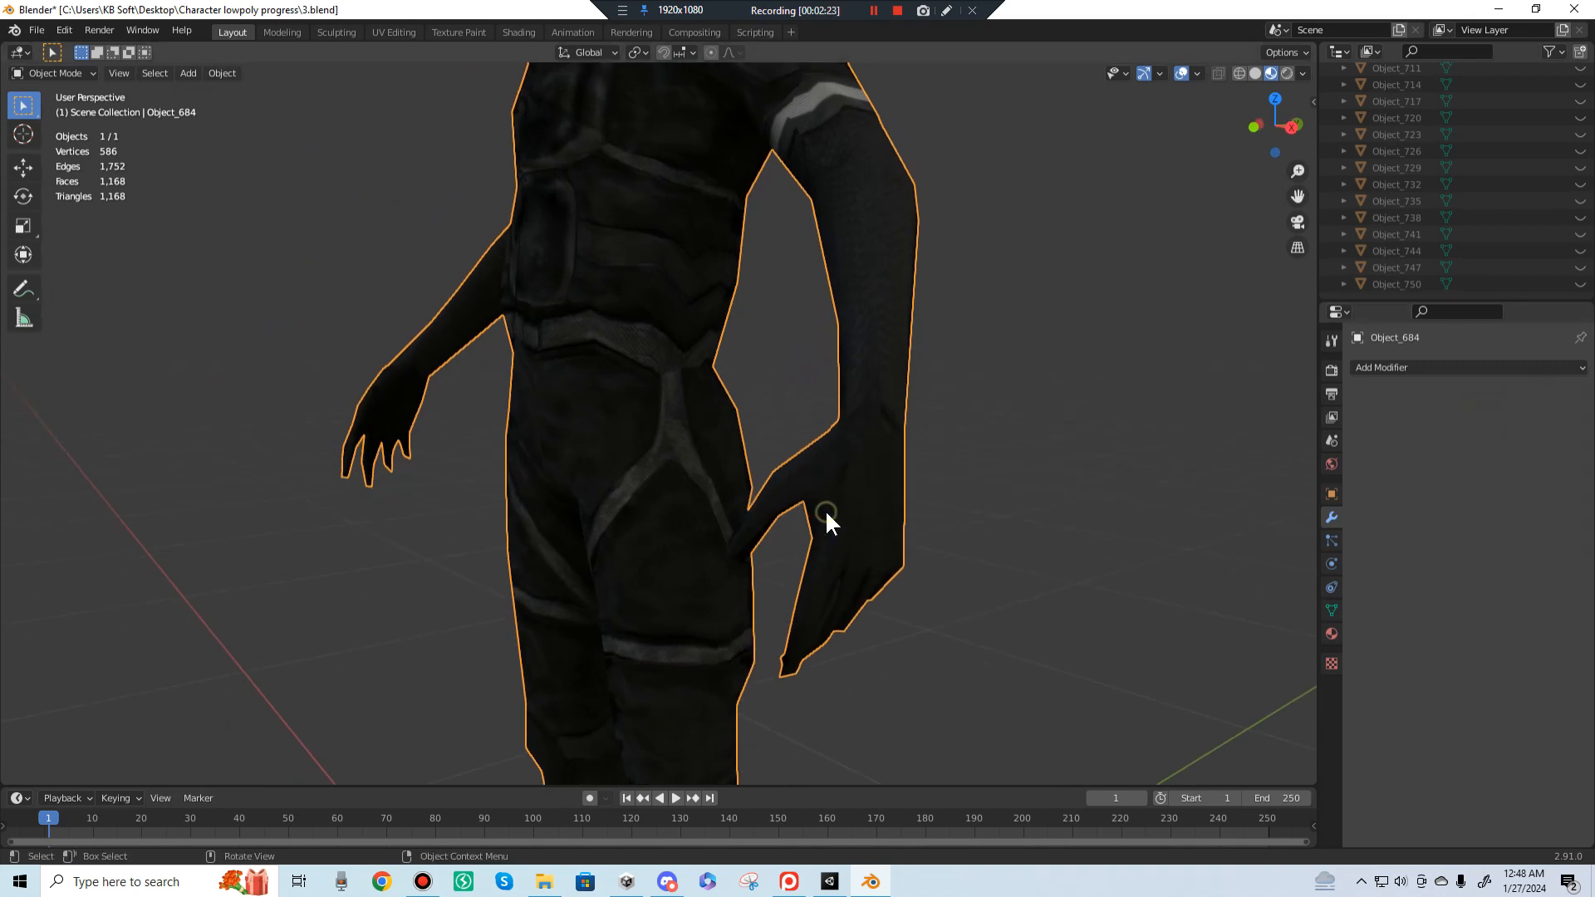
Step: Undo the application of the Decimate modifier and remove the modifier from the body mesh
{"action": "key", "text": "Tab"}
{"action": "mouse_move", "coordinate": [824, 510]}
{"action": "middle_mouse_down"}
{"action": "mouse_move", "coordinate": [911, 502]}
{"action": "mouse_move", "coordinate": [815, 502]}
{"action": "mouse_move", "coordinate": [1014, 495]}
{"action": "mouse_move", "coordinate": [1187, 524]}
{"action": "mouse_move", "coordinate": [502, 531]}
{"action": "mouse_move", "coordinate": [936, 570]}
{"action": "mouse_move", "coordinate": [748, 523]}
{"action": "middle_mouse_up"}
{"action": "key", "text": "Tab"}
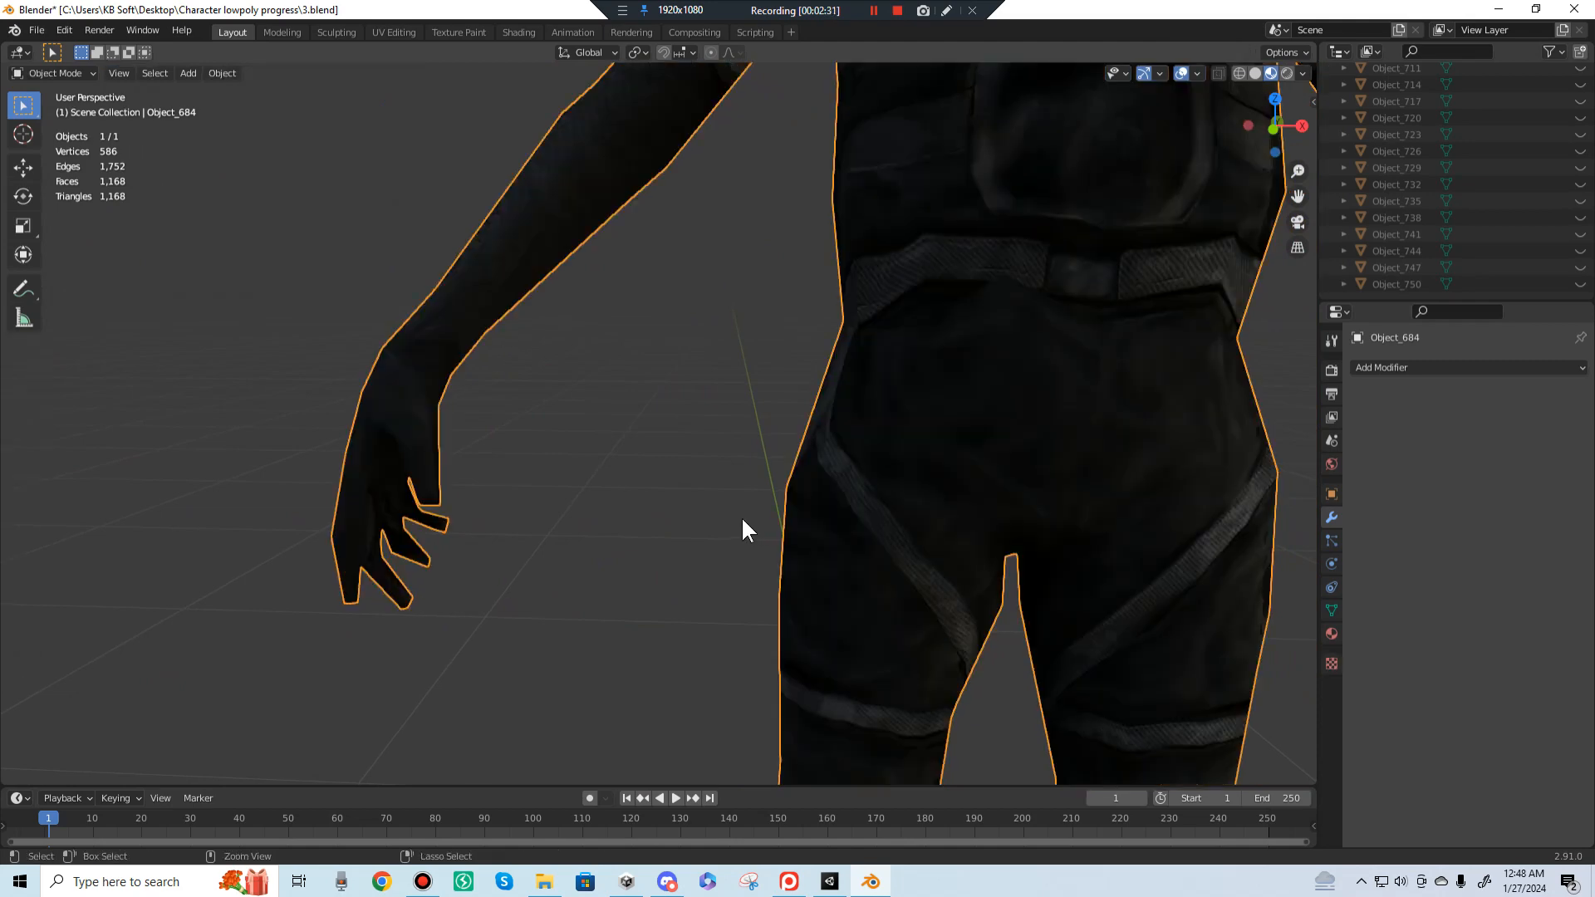
{"action": "key", "text": "ctrl+z"}
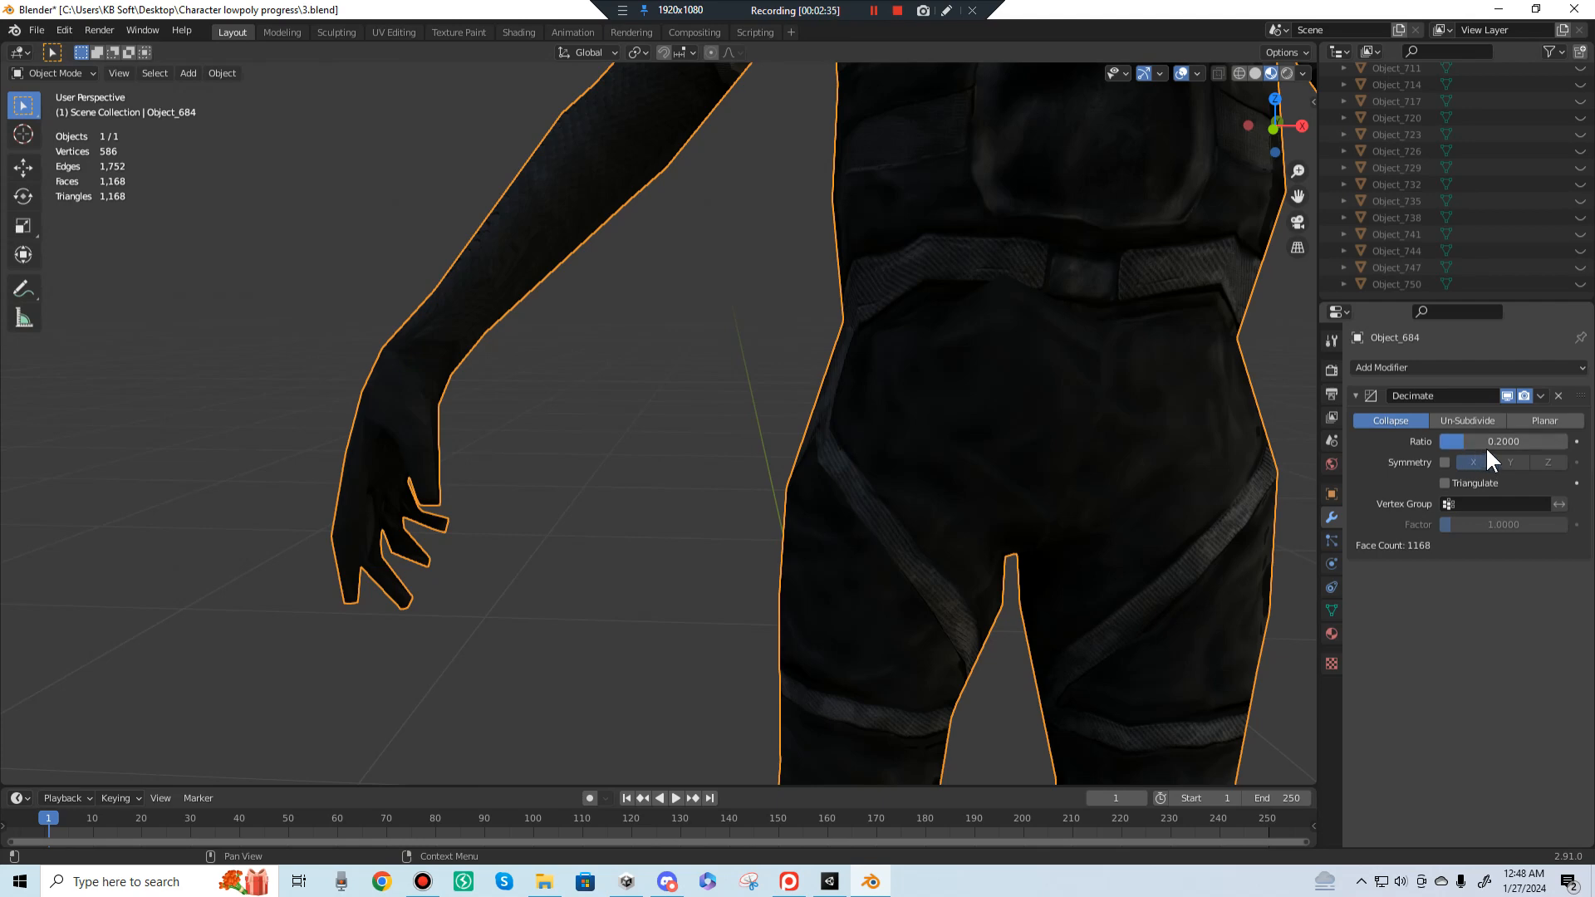
{"action": "middle_click_drag", "start_coordinate": [811, 420], "coordinate": [1051, 402]}
{"action": "scroll", "coordinate": [625, 527], "scroll_direction": "down", "scroll_amount": 3}
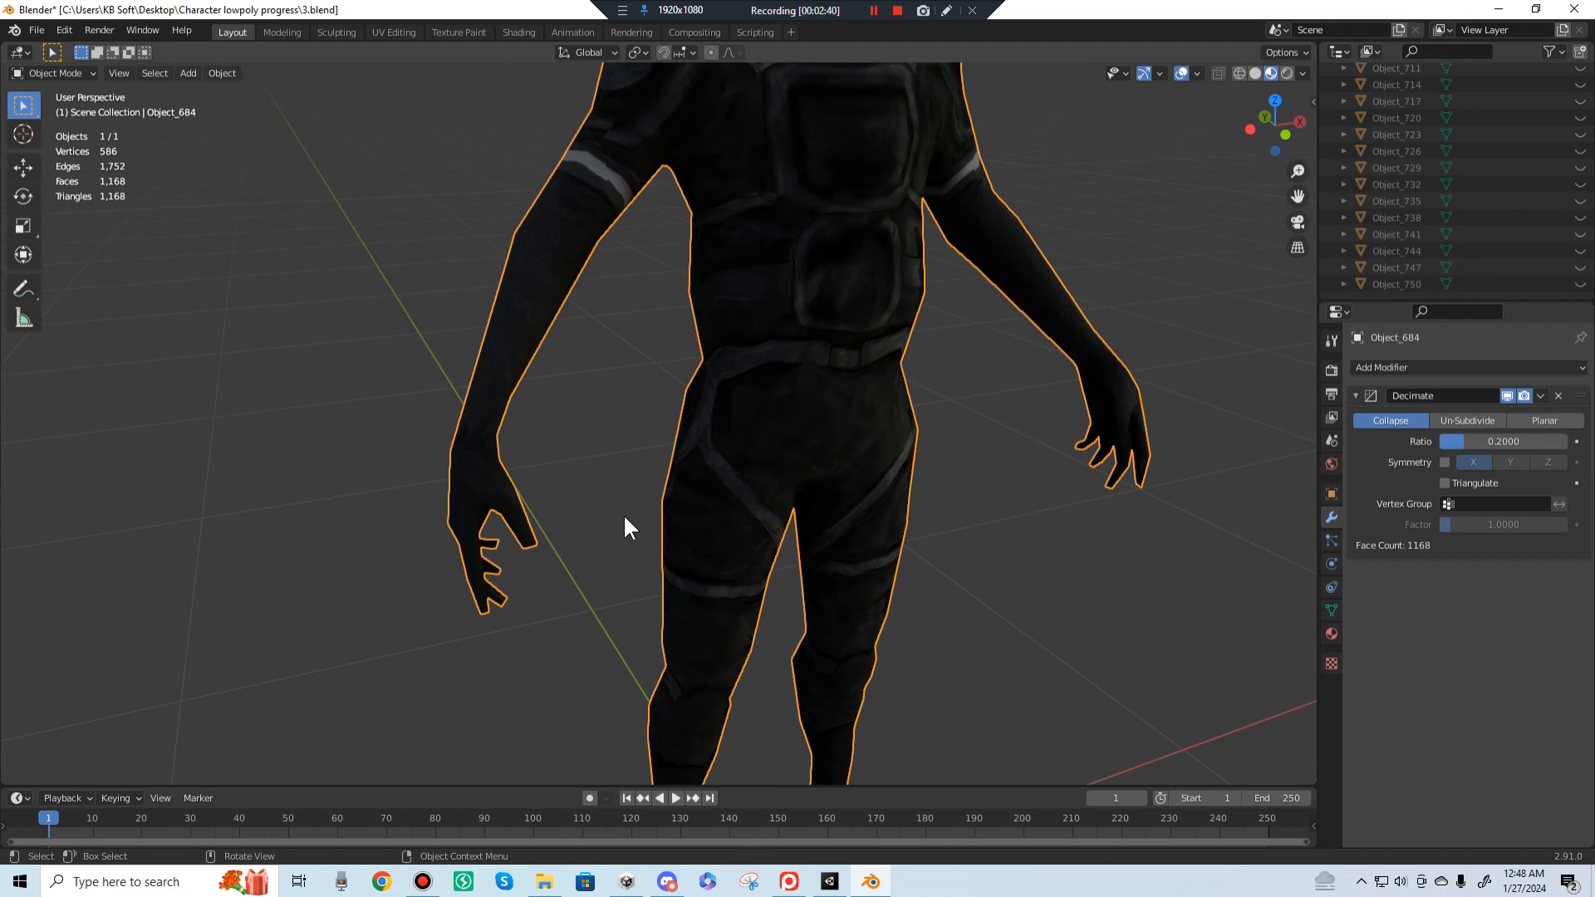
{"action": "left_click", "coordinate": [1561, 395]}
{"action": "middle_click_drag", "start_coordinate": [1226, 378], "coordinate": [1081, 406]}
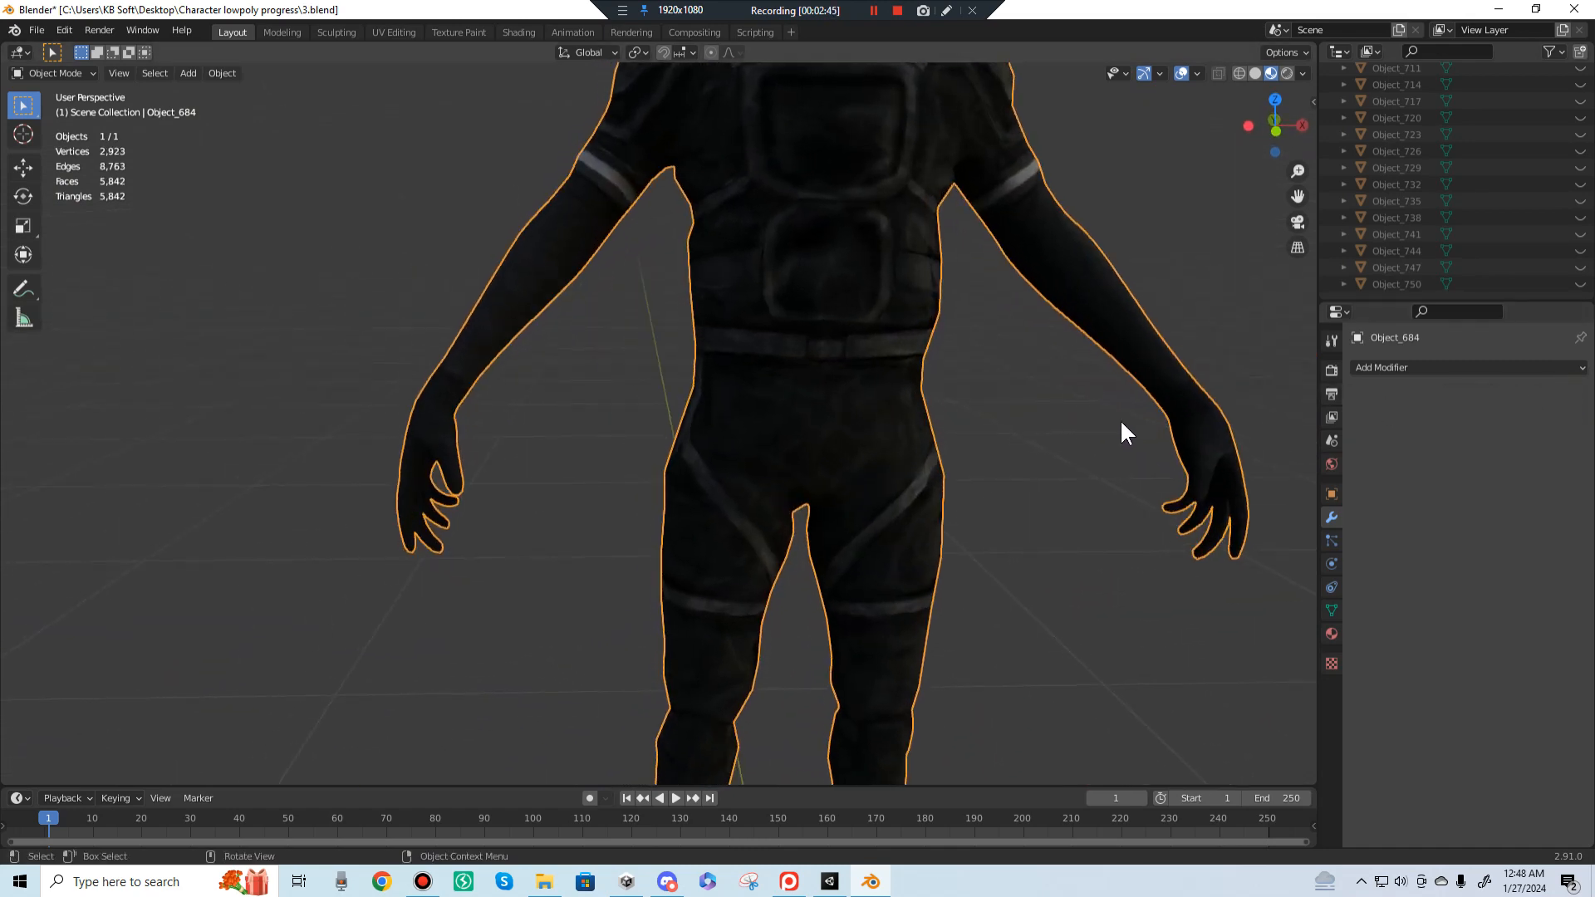
Step: Enter Edit Mode on the body mesh and enable X-ray display in front orthographic view
{"action": "key", "text": "Tab"}
{"action": "middle_click_drag", "start_coordinate": [1258, 474], "coordinate": [1018, 406], "text": "shift"}
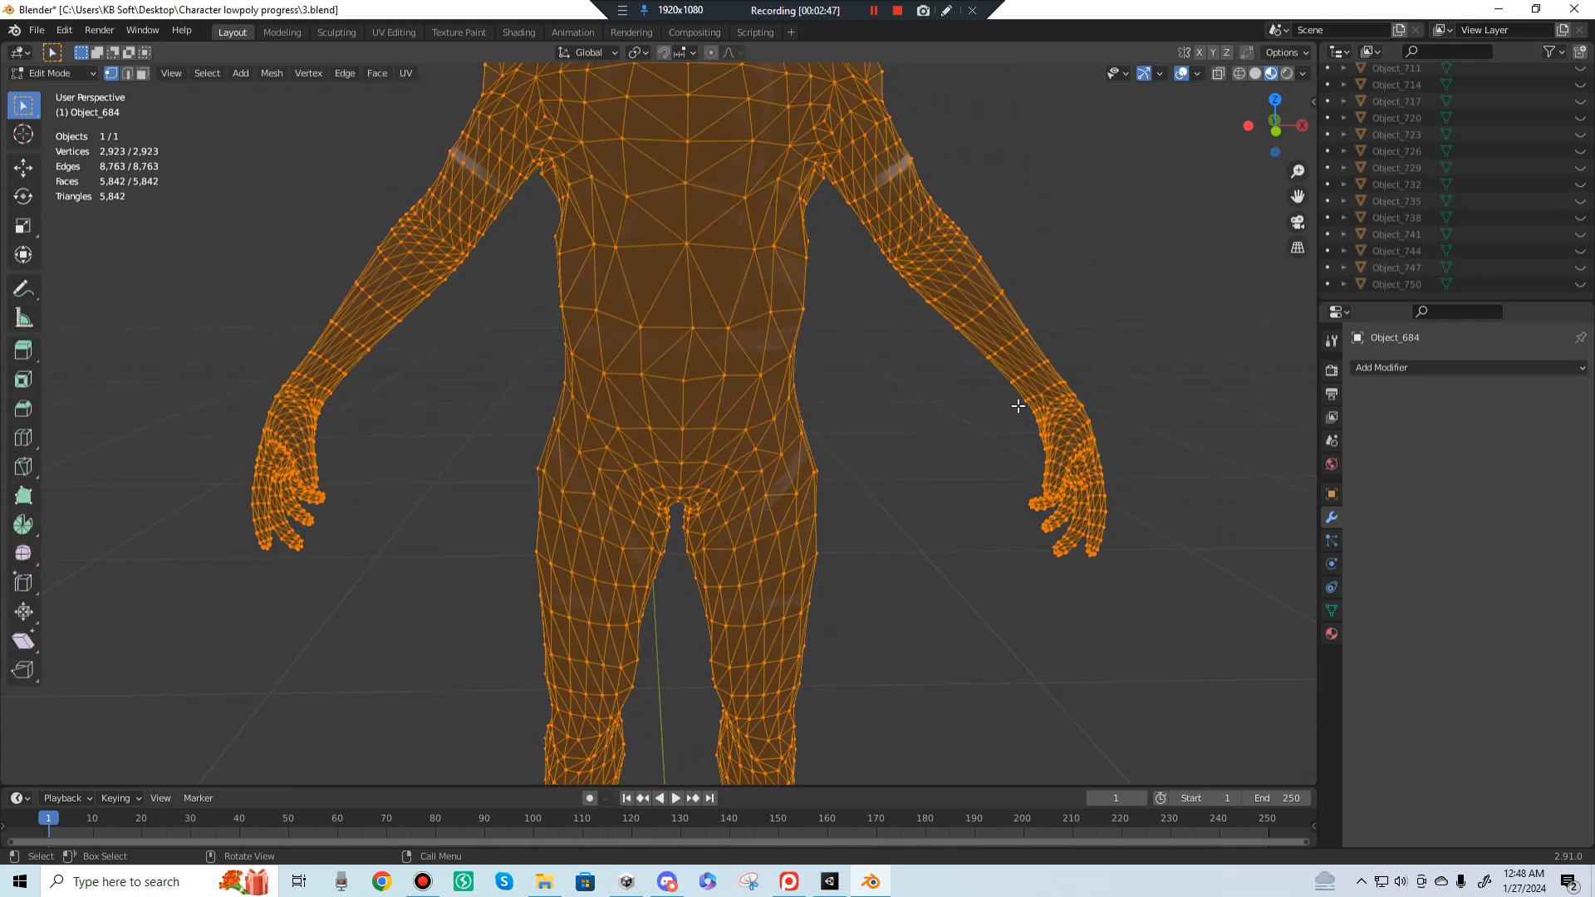
{"action": "middle_click_drag", "start_coordinate": [509, 455], "coordinate": [142, 472]}
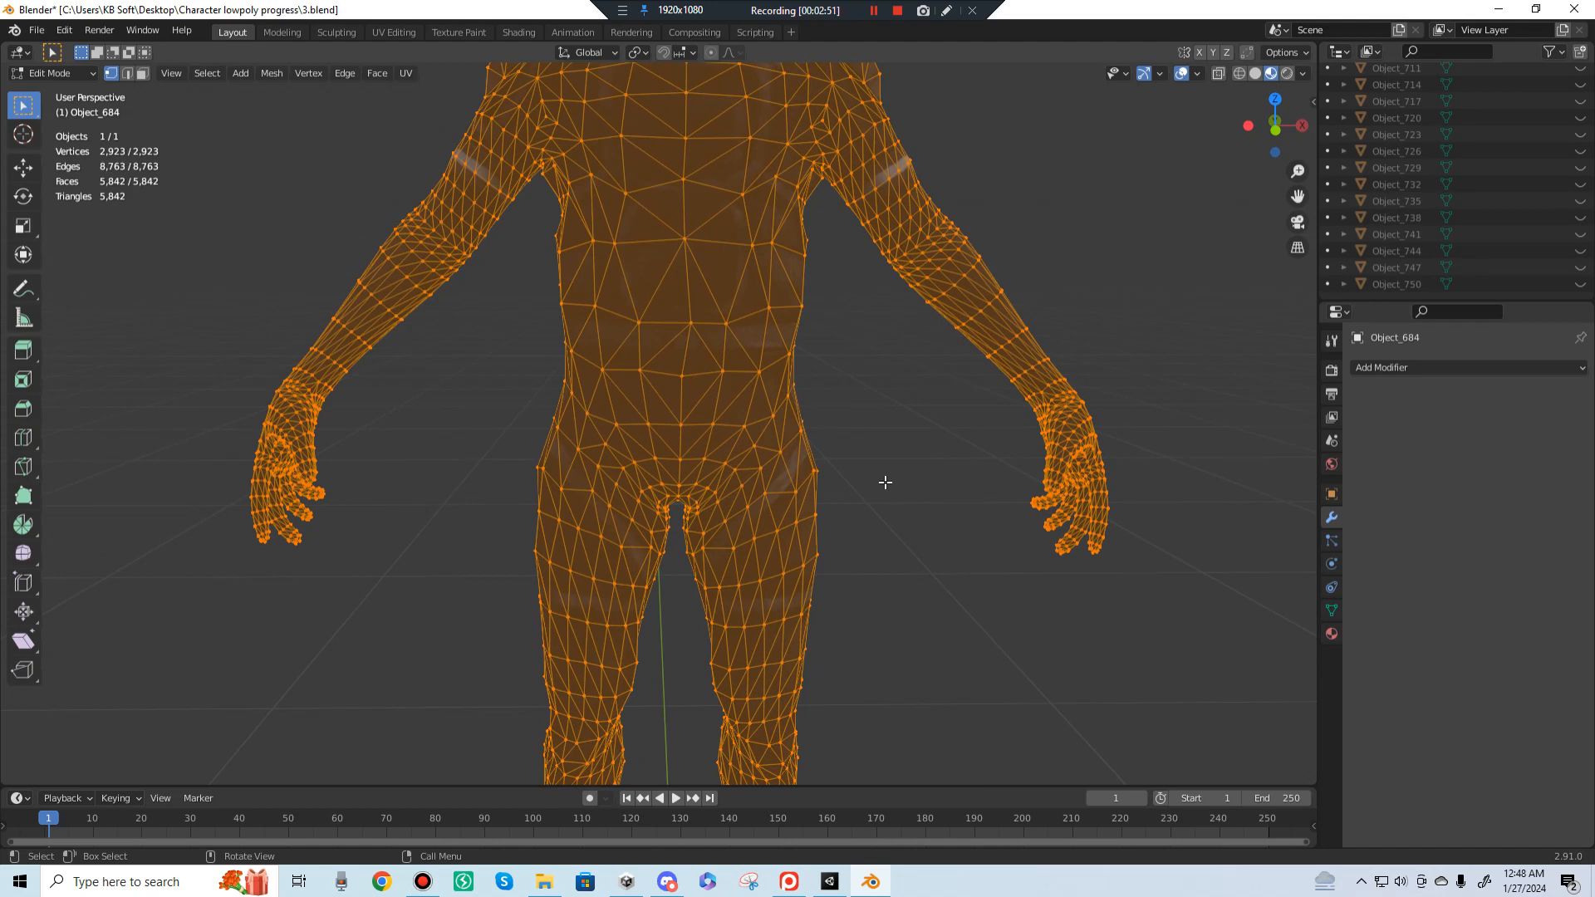
{"action": "key", "text": "KP_1"}
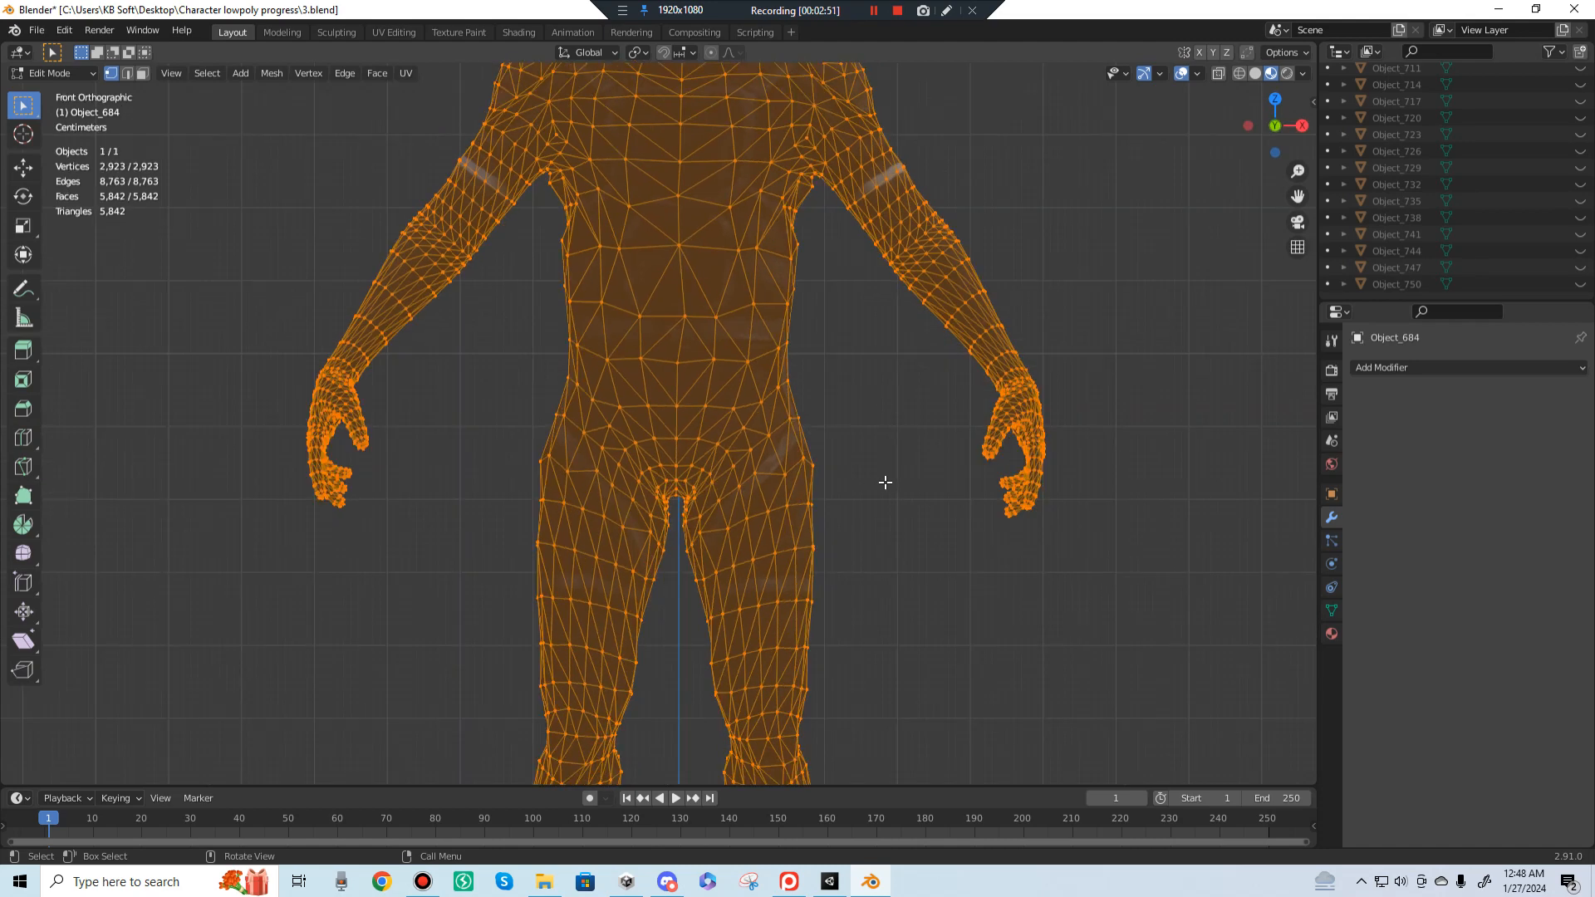
{"action": "left_click", "coordinate": [1216, 73]}
{"action": "scroll", "coordinate": [1148, 374], "scroll_direction": "up", "scroll_amount": 3}
{"action": "middle_click_drag", "start_coordinate": [1148, 375], "coordinate": [753, 366], "text": "shift"}
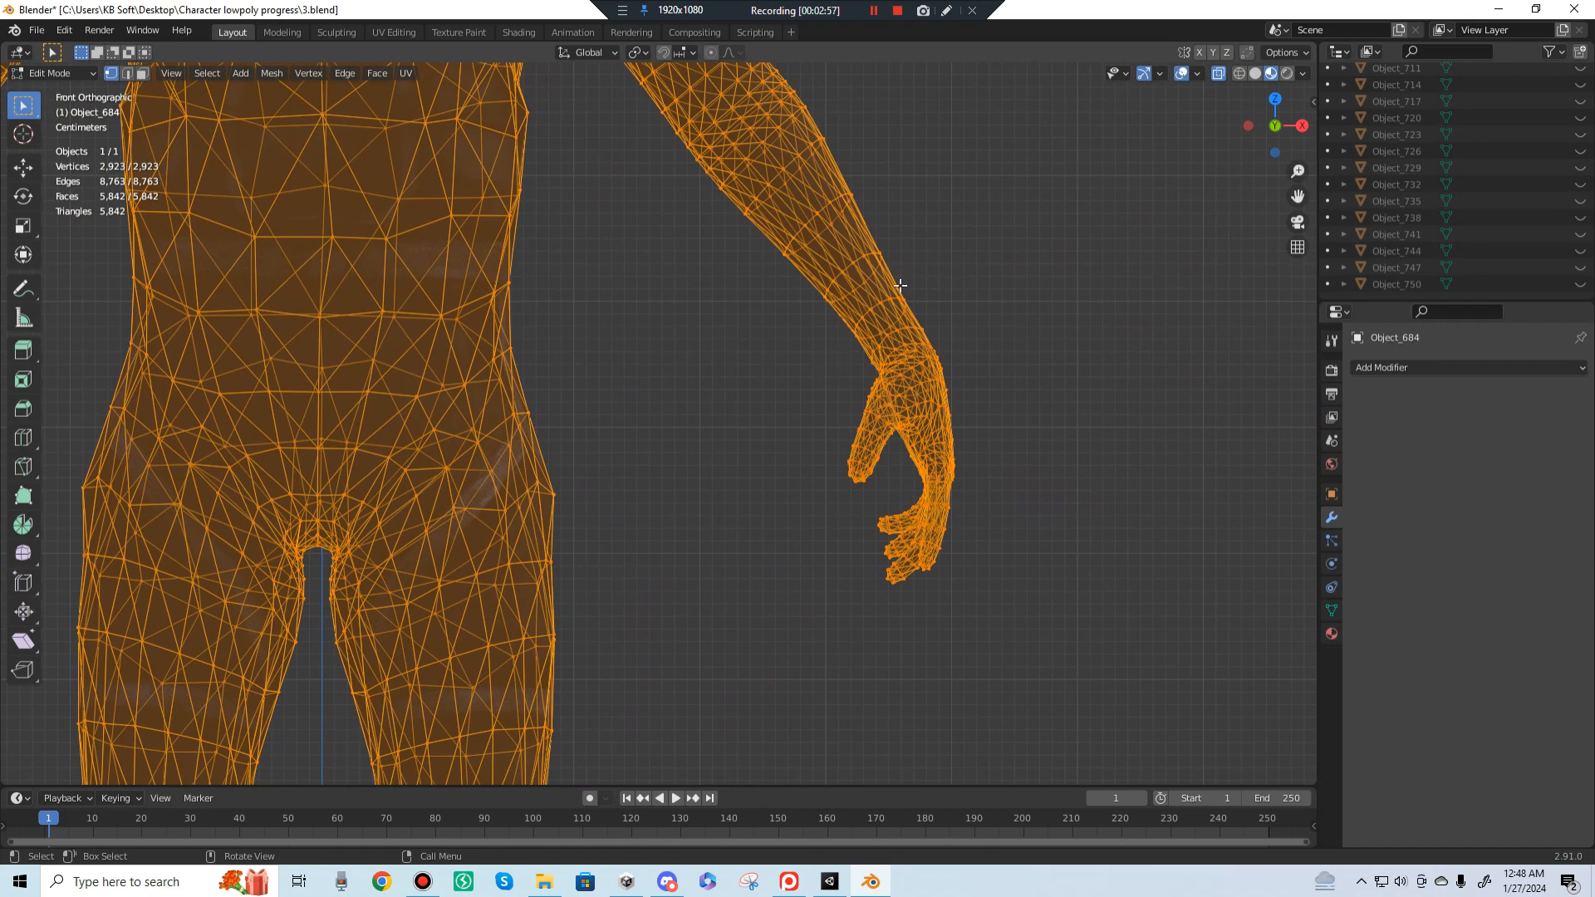
Step: Circle-select the vertices of the character's left hand from the wrist to the fingertips
{"action": "key", "text": "c"}
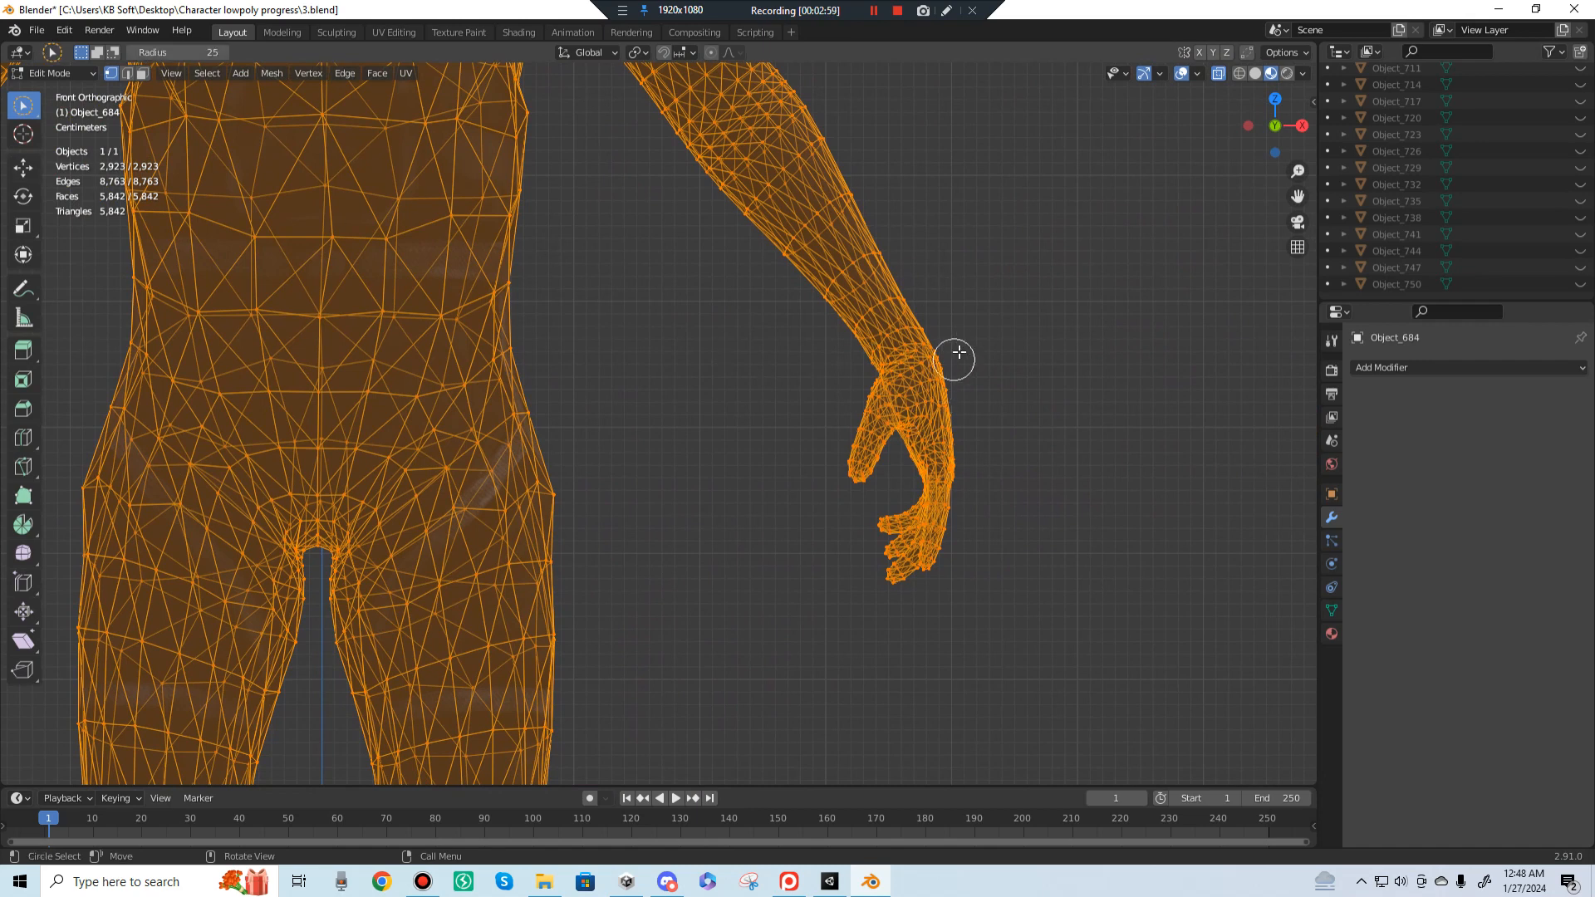
{"action": "left_click_drag", "start_coordinate": [947, 335], "coordinate": [931, 368]}
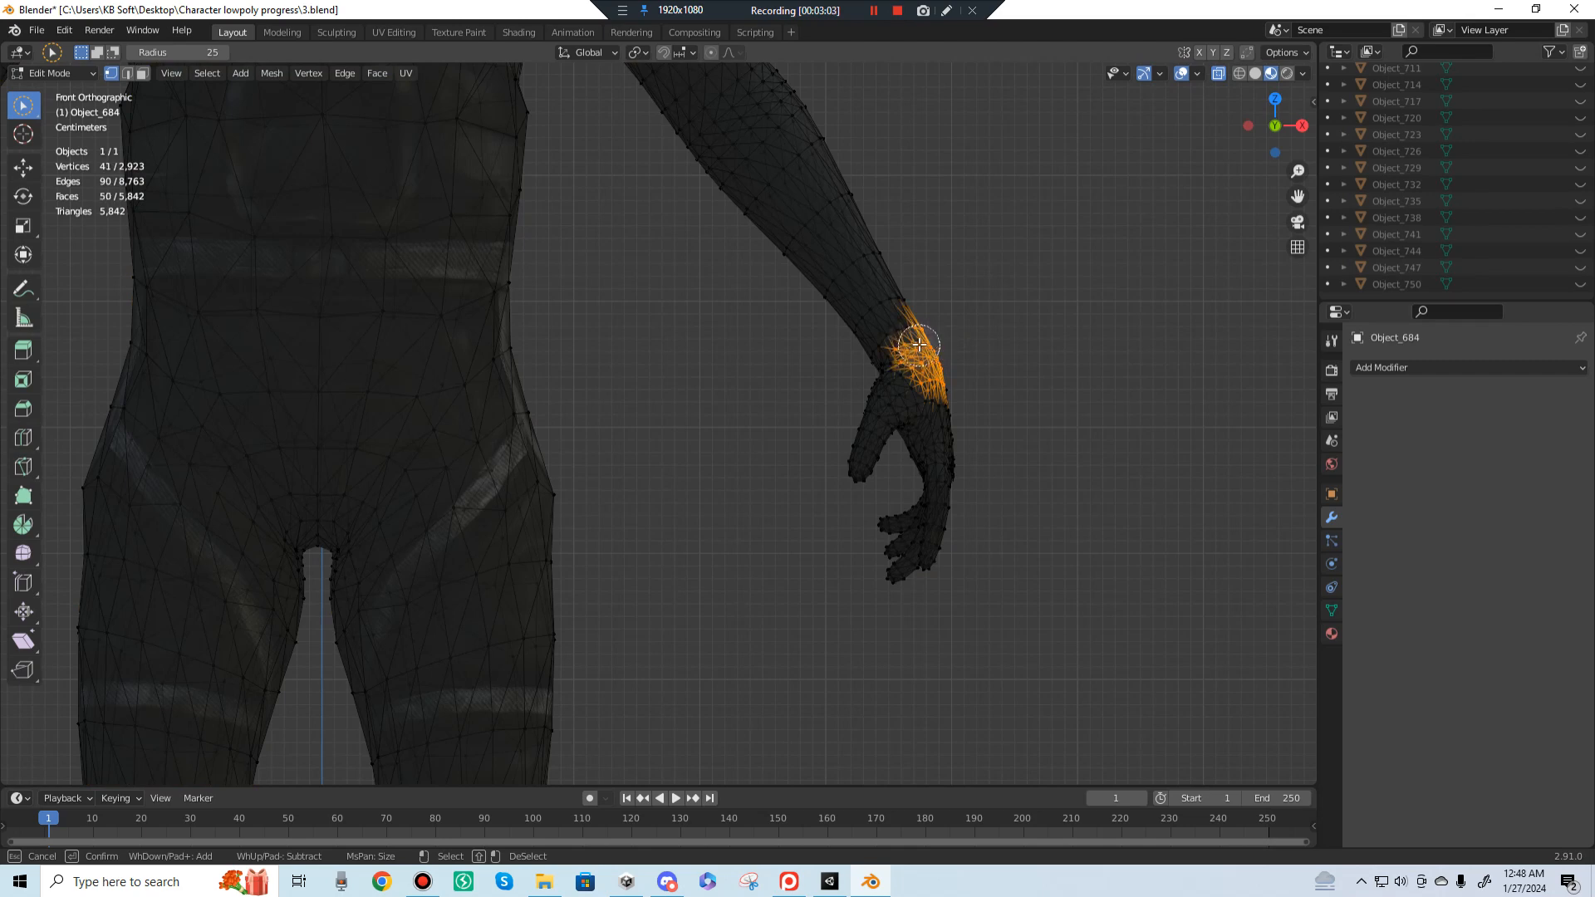
{"action": "mouse_move", "coordinate": [897, 349]}
{"action": "left_mouse_down"}
{"action": "mouse_move", "coordinate": [856, 503]}
{"action": "mouse_move", "coordinate": [876, 440]}
{"action": "mouse_move", "coordinate": [939, 392]}
{"action": "left_mouse_up"}
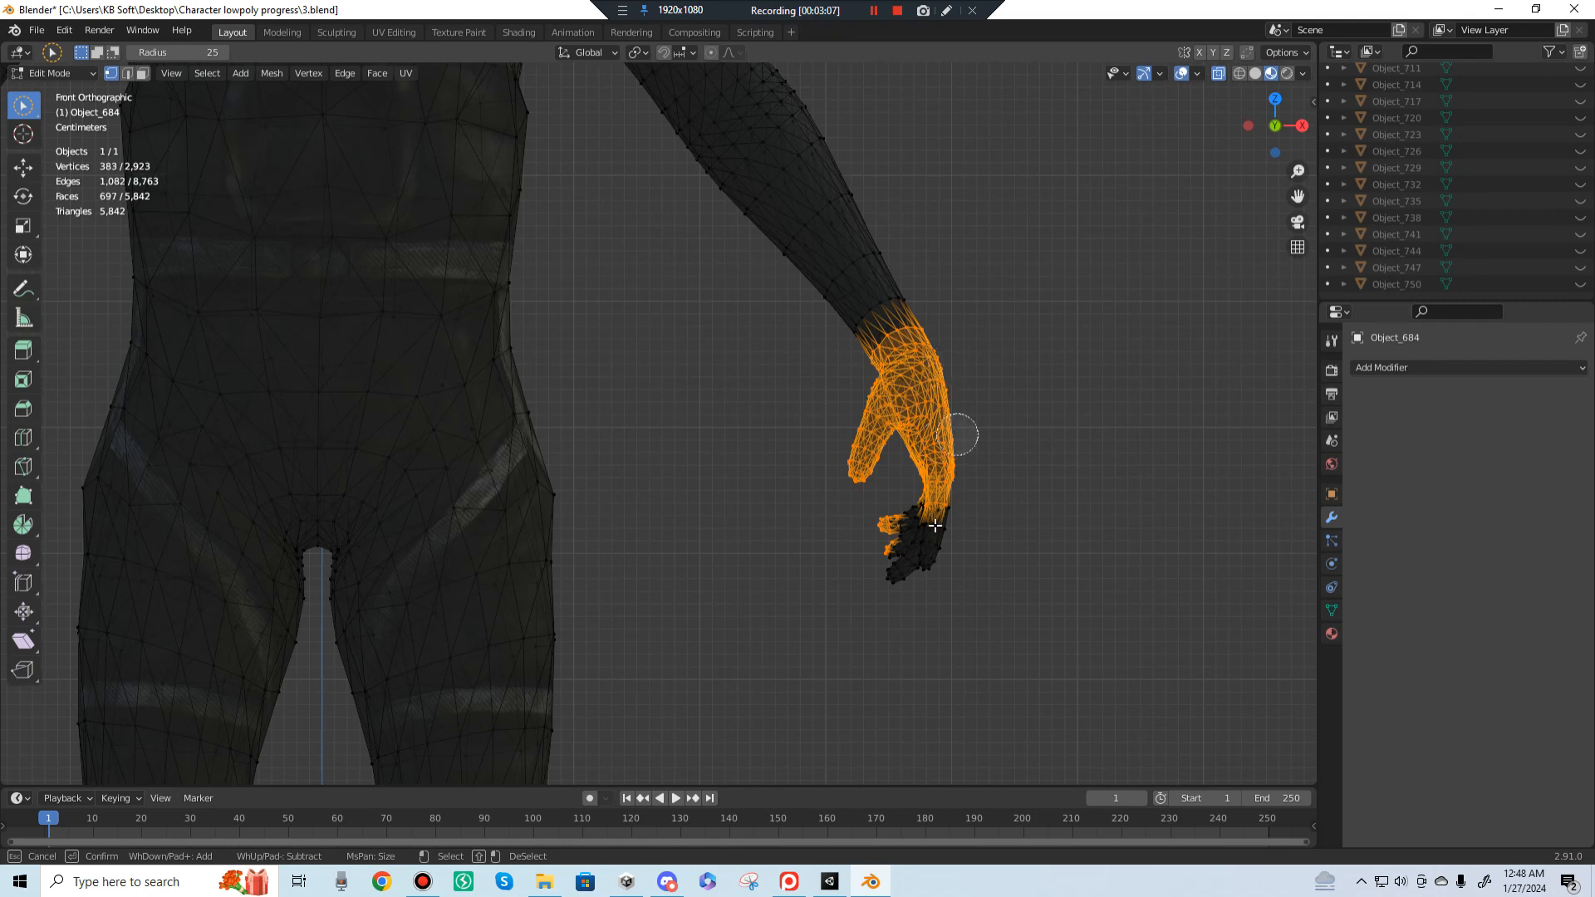
{"action": "mouse_move", "coordinate": [935, 525]}
{"action": "left_mouse_down"}
{"action": "mouse_move", "coordinate": [901, 564]}
{"action": "mouse_move", "coordinate": [951, 556]}
{"action": "mouse_move", "coordinate": [937, 386]}
{"action": "left_mouse_up"}
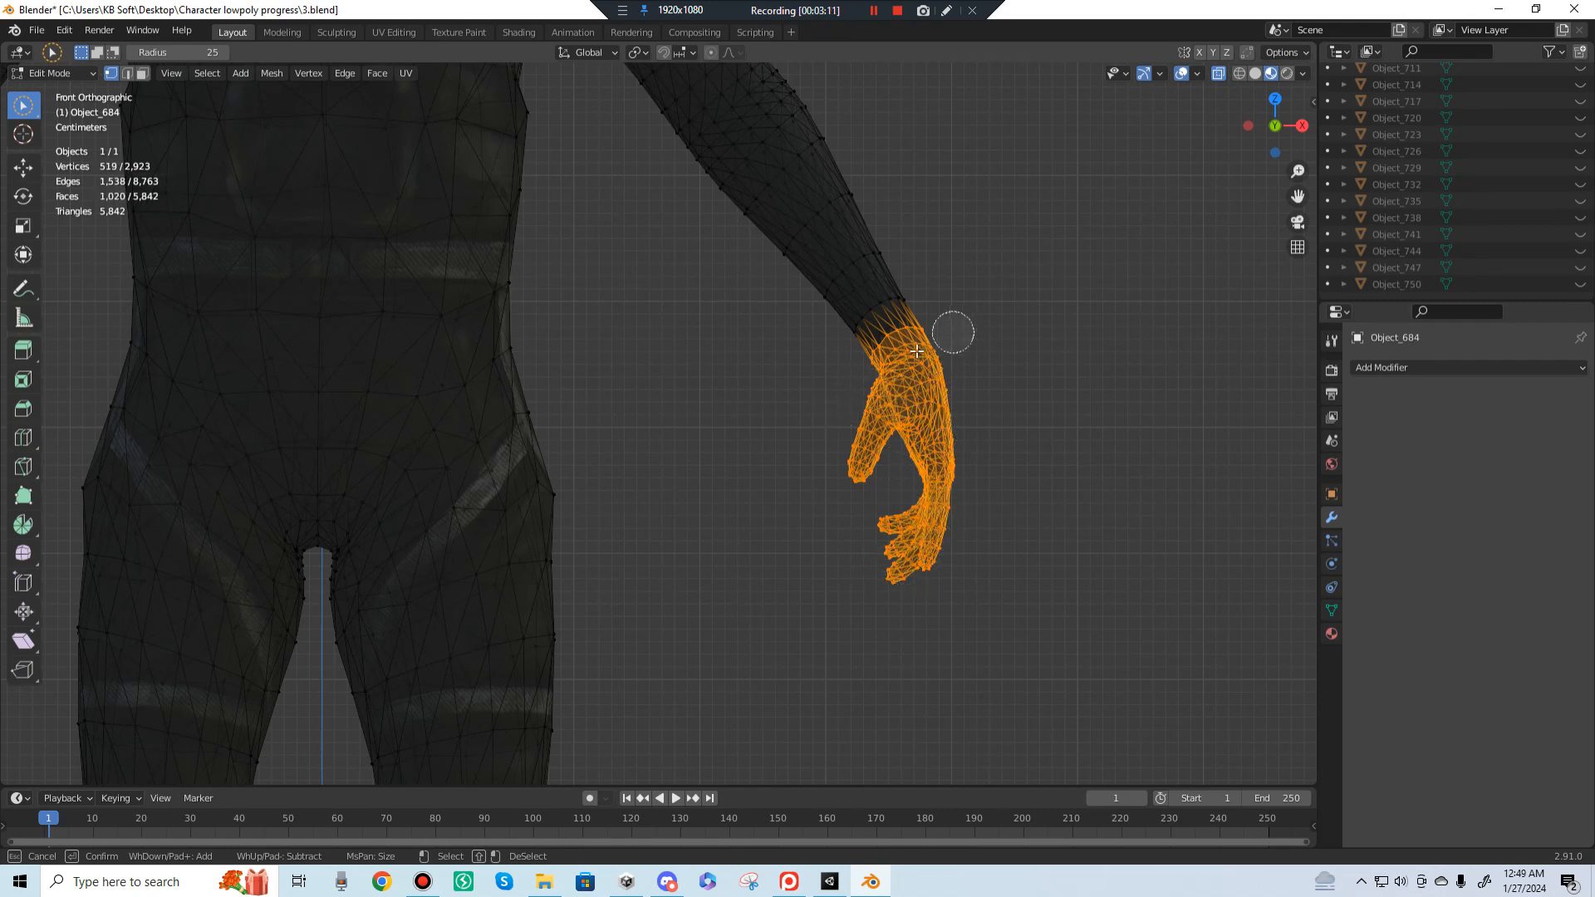
Step: Circle-select all vertices of the character's right hand from the wrist to the fingertips
{"action": "mouse_move", "coordinate": [1072, 470]}
{"action": "middle_mouse_down"}
{"action": "mouse_move", "coordinate": [983, 546]}
{"action": "mouse_move", "coordinate": [851, 495]}
{"action": "mouse_move", "coordinate": [801, 424]}
{"action": "mouse_move", "coordinate": [1097, 524]}
{"action": "mouse_move", "coordinate": [680, 495]}
{"action": "mouse_move", "coordinate": [238, 527]}
{"action": "mouse_move", "coordinate": [839, 495]}
{"action": "mouse_move", "coordinate": [794, 530]}
{"action": "mouse_move", "coordinate": [789, 395]}
{"action": "mouse_move", "coordinate": [751, 451]}
{"action": "mouse_move", "coordinate": [740, 431]}
{"action": "mouse_move", "coordinate": [837, 439]}
{"action": "middle_mouse_up"}
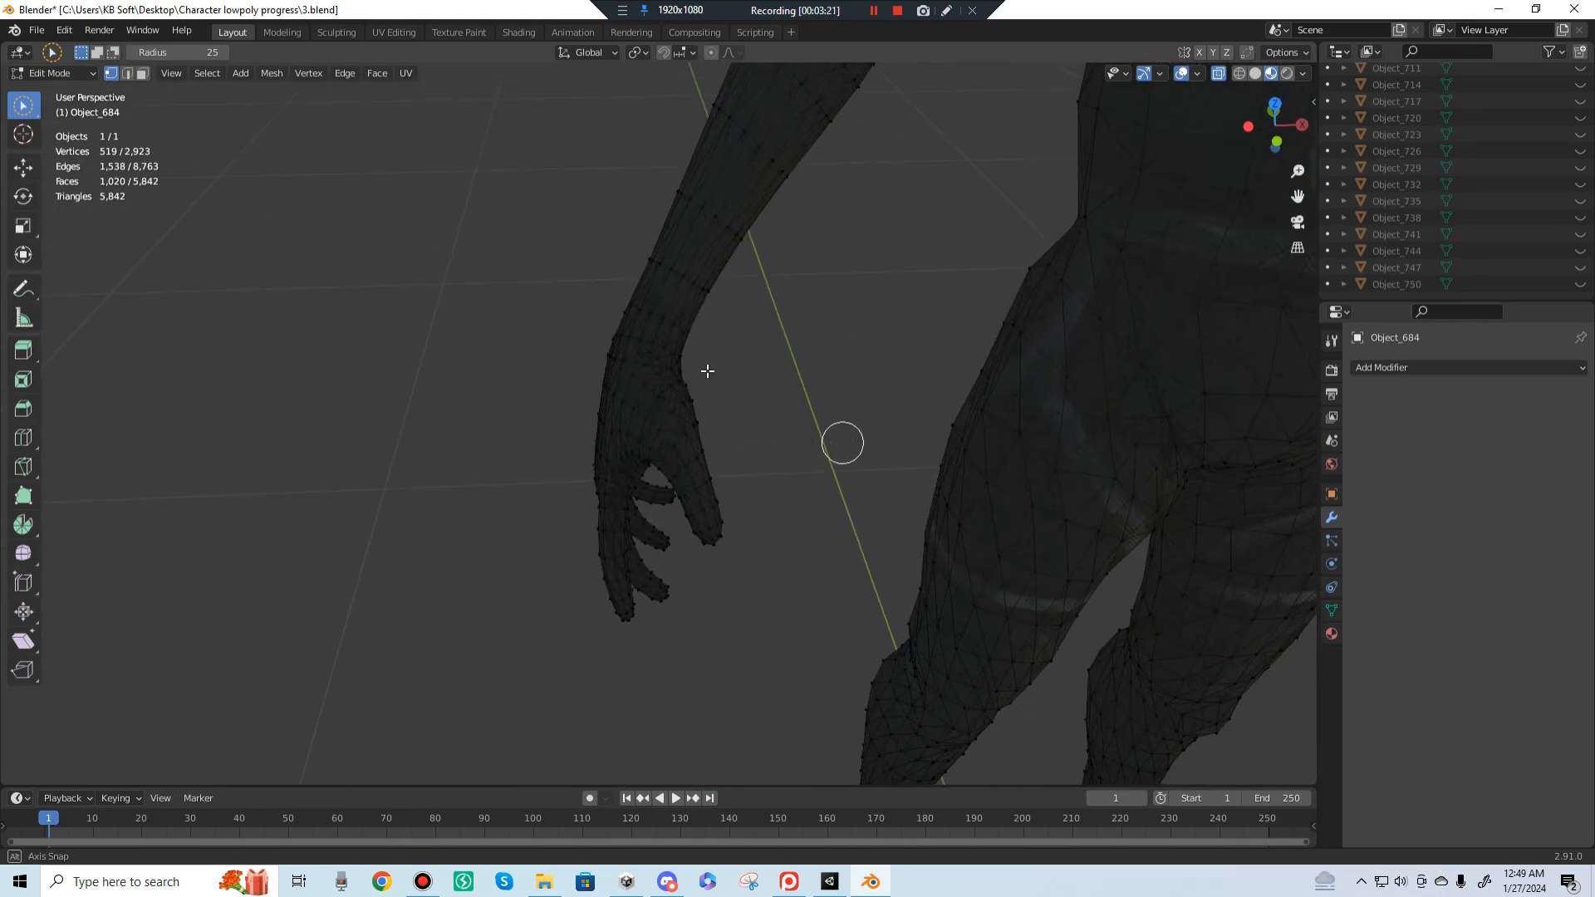
{"action": "mouse_move", "coordinate": [636, 306]}
{"action": "left_mouse_down"}
{"action": "mouse_move", "coordinate": [623, 313]}
{"action": "mouse_move", "coordinate": [715, 363]}
{"action": "mouse_move", "coordinate": [651, 324]}
{"action": "mouse_move", "coordinate": [594, 655]}
{"action": "mouse_move", "coordinate": [590, 544]}
{"action": "mouse_move", "coordinate": [656, 573]}
{"action": "mouse_move", "coordinate": [698, 509]}
{"action": "mouse_move", "coordinate": [690, 432]}
{"action": "mouse_move", "coordinate": [654, 373]}
{"action": "mouse_move", "coordinate": [715, 424]}
{"action": "mouse_move", "coordinate": [728, 541]}
{"action": "left_mouse_up"}
{"action": "left_click_drag", "start_coordinate": [601, 670], "coordinate": [601, 671]}
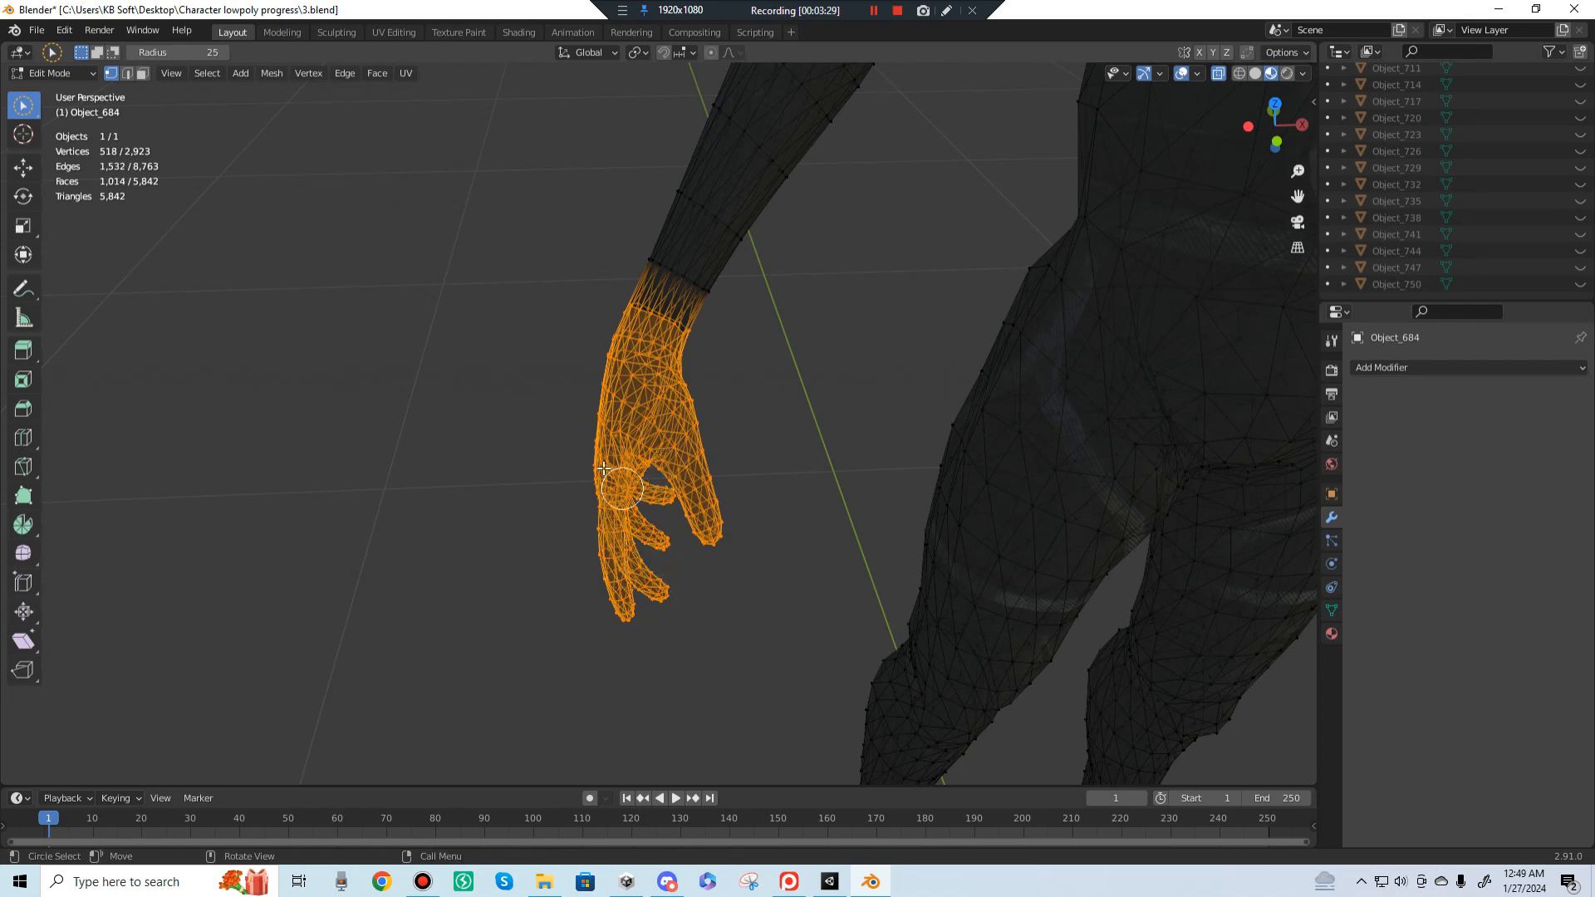
{"action": "middle_click_drag", "start_coordinate": [600, 670], "coordinate": [877, 410]}
{"action": "left_click_drag", "start_coordinate": [828, 404], "coordinate": [769, 358]}
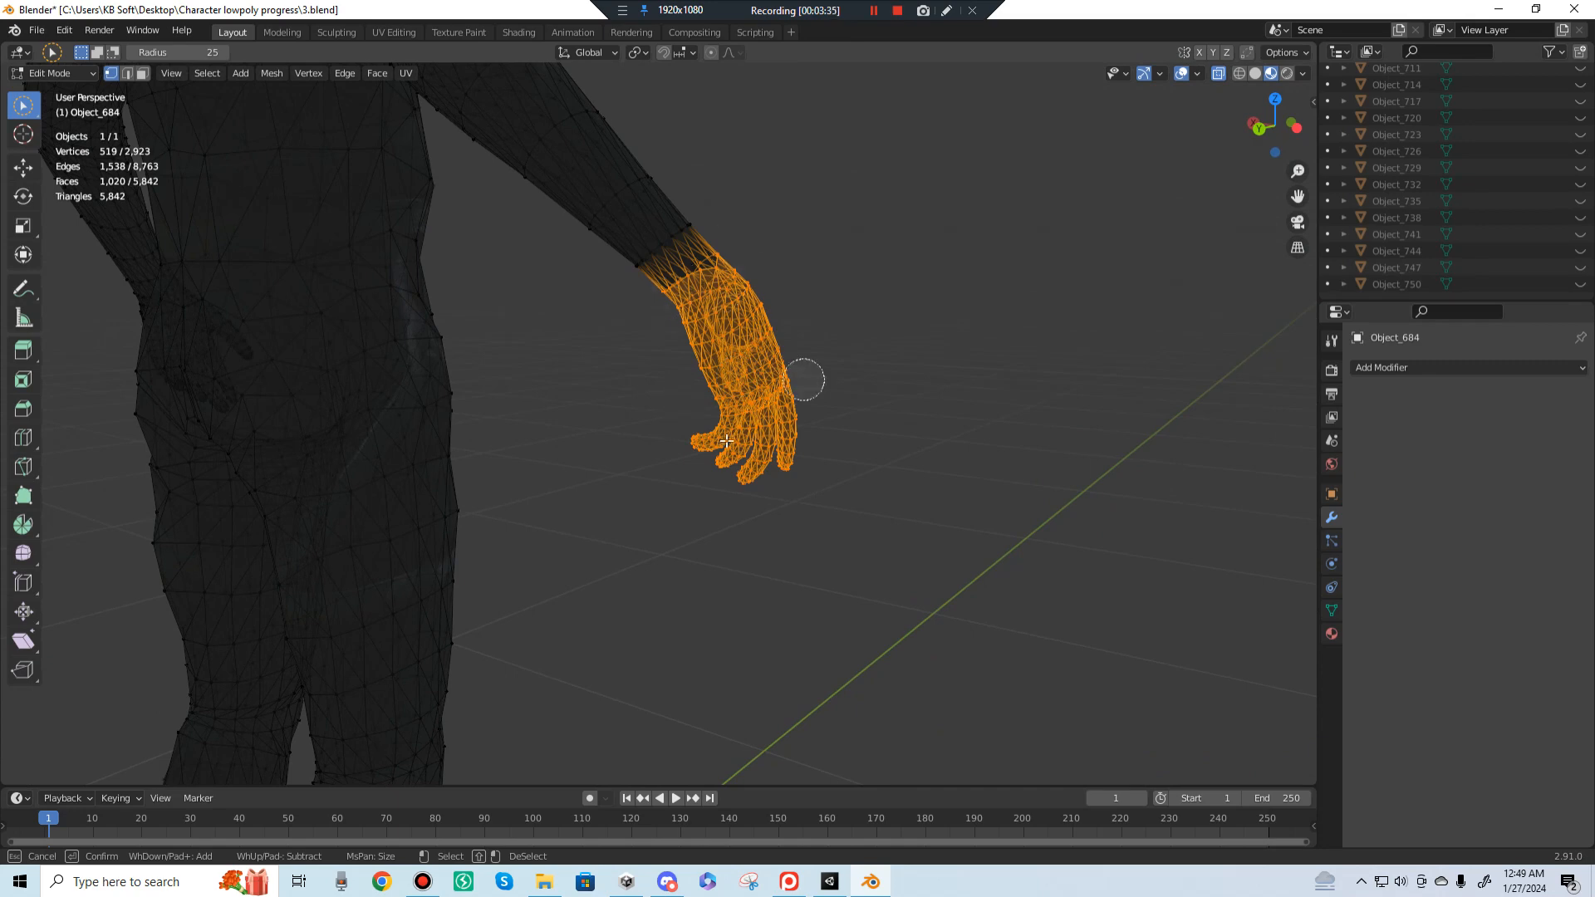
{"action": "middle_click_drag", "start_coordinate": [732, 507], "coordinate": [579, 393]}
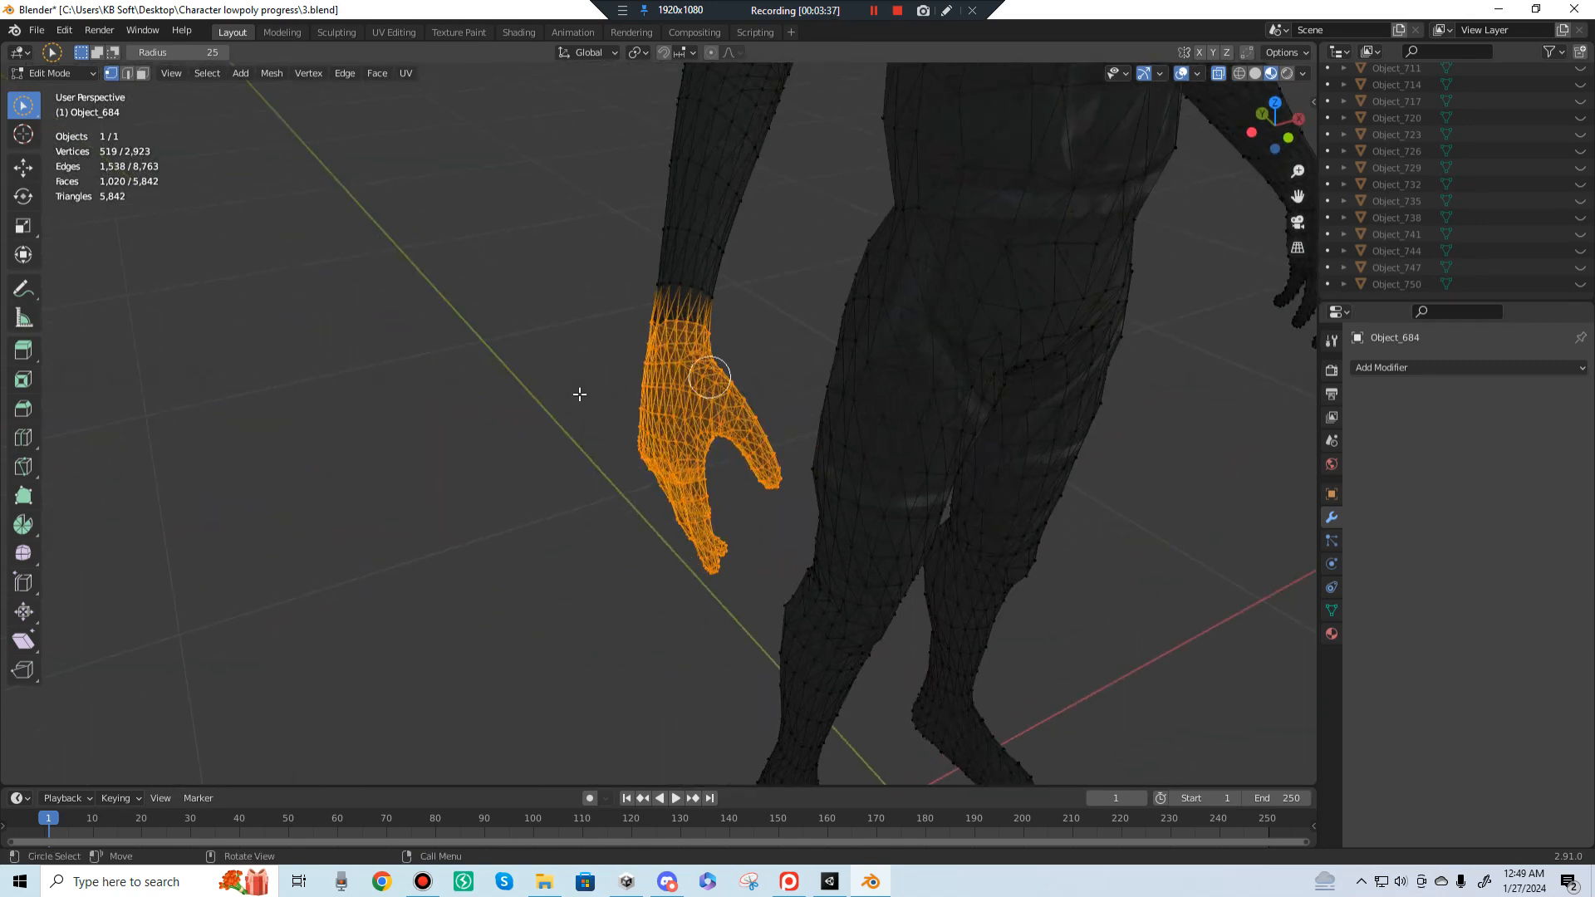
Step: Switch to face selection and add the character's left hand, from wrist to fingertips, to the selected right hand
{"action": "left_click", "coordinate": [144, 72]}
{"action": "middle_click_drag", "start_coordinate": [399, 195], "coordinate": [864, 288]}
{"action": "scroll", "coordinate": [757, 352], "scroll_direction": "up", "scroll_amount": 3}
{"action": "middle_click_drag", "start_coordinate": [758, 352], "coordinate": [934, 374]}
{"action": "scroll", "coordinate": [573, 233], "scroll_direction": "down", "scroll_amount": 6}
{"action": "middle_click_drag", "start_coordinate": [634, 310], "coordinate": [739, 302]}
{"action": "scroll", "coordinate": [740, 302], "scroll_direction": "up", "scroll_amount": 4}
{"action": "scroll", "coordinate": [974, 363], "scroll_direction": "up", "scroll_amount": 3}
{"action": "scroll", "coordinate": [997, 325], "scroll_direction": "down", "scroll_amount": 1}
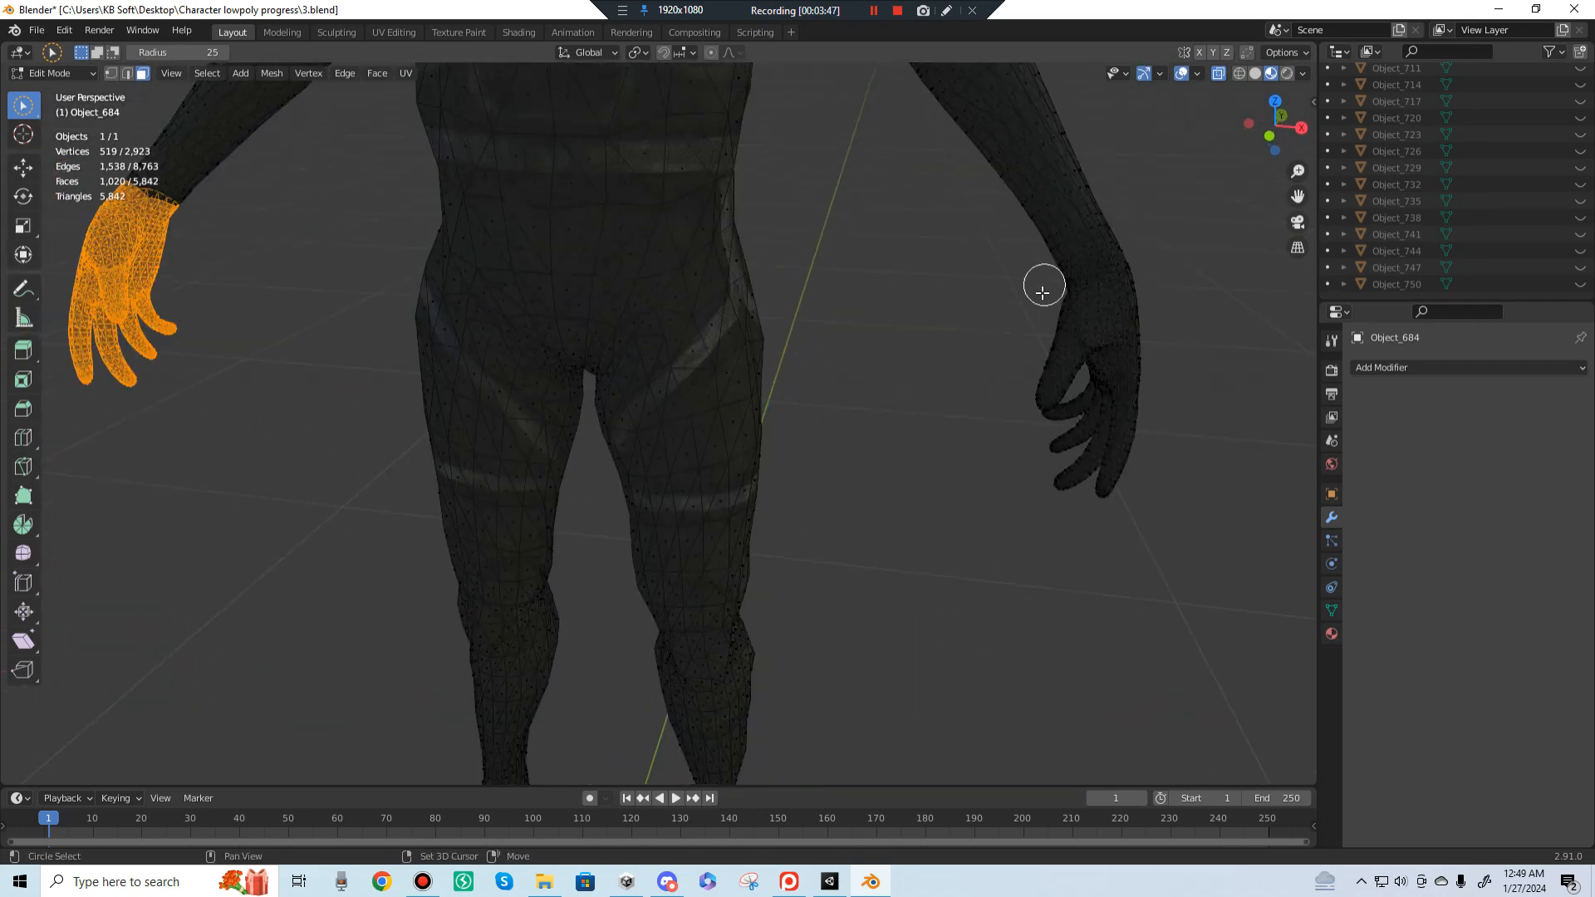
{"action": "middle_click_drag", "start_coordinate": [1043, 285], "coordinate": [872, 276], "text": "shift"}
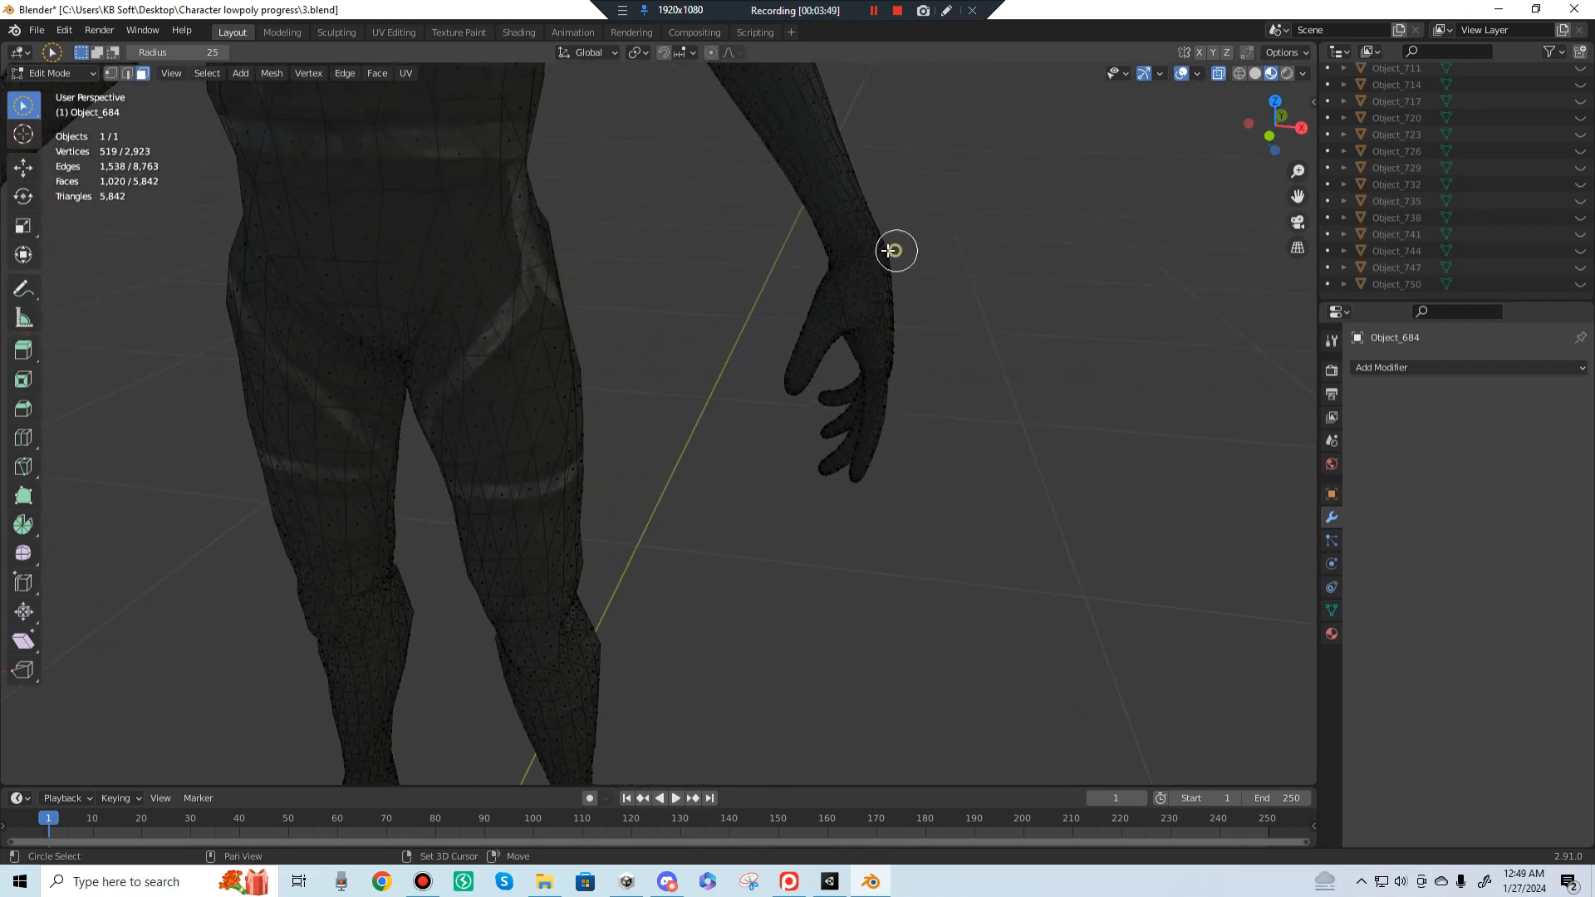
{"action": "left_click_drag", "start_coordinate": [893, 250], "coordinate": [864, 256]}
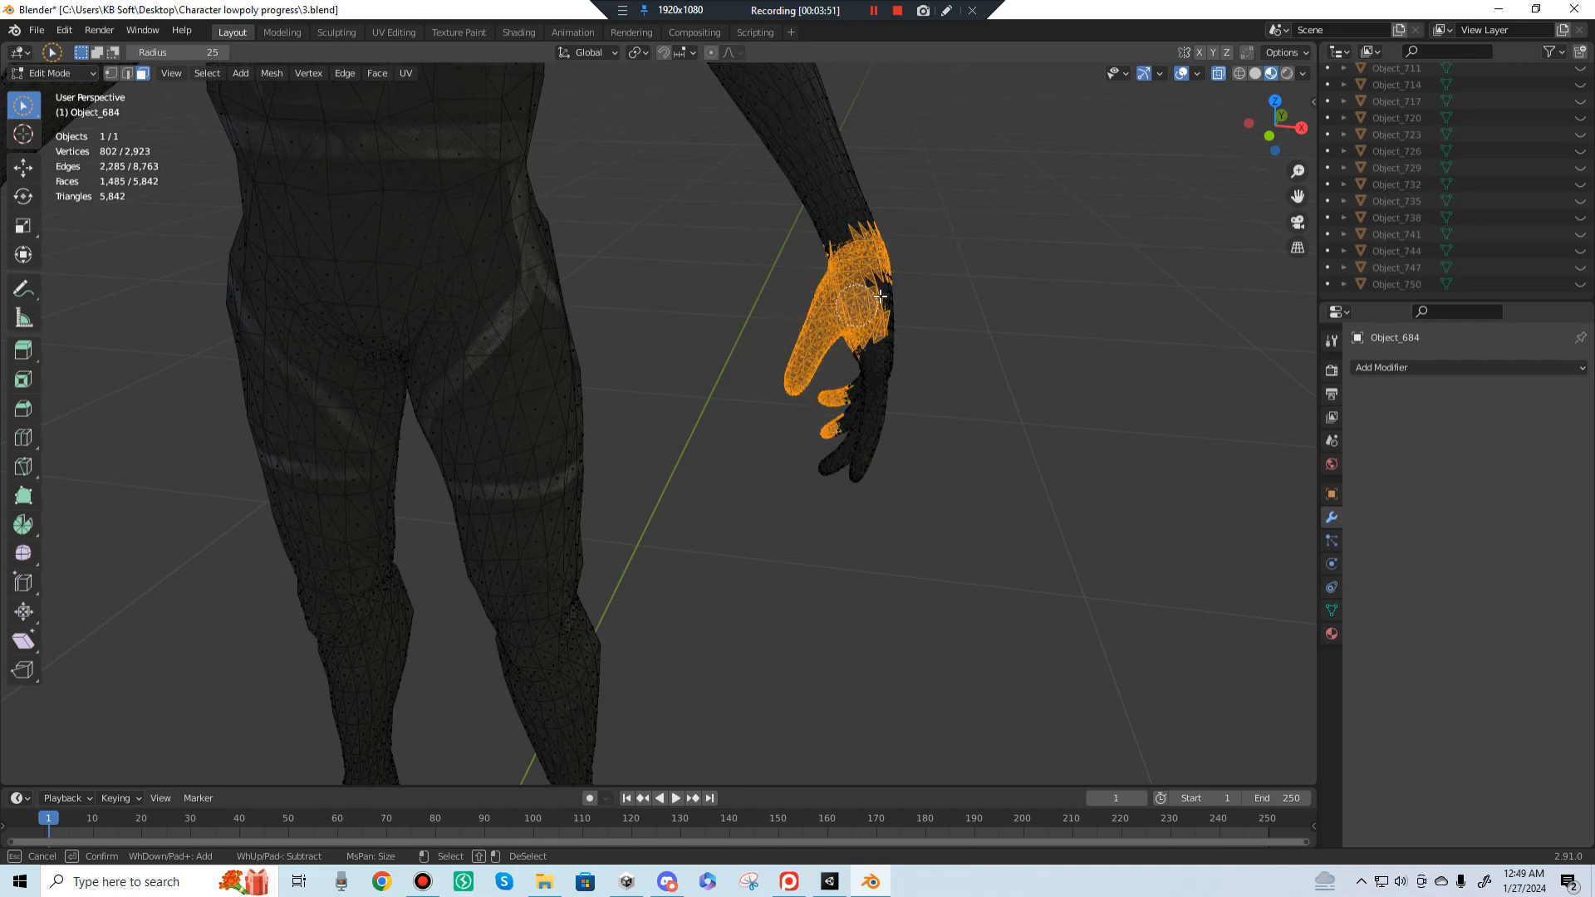
{"action": "left_click_drag", "start_coordinate": [881, 429], "coordinate": [860, 353]}
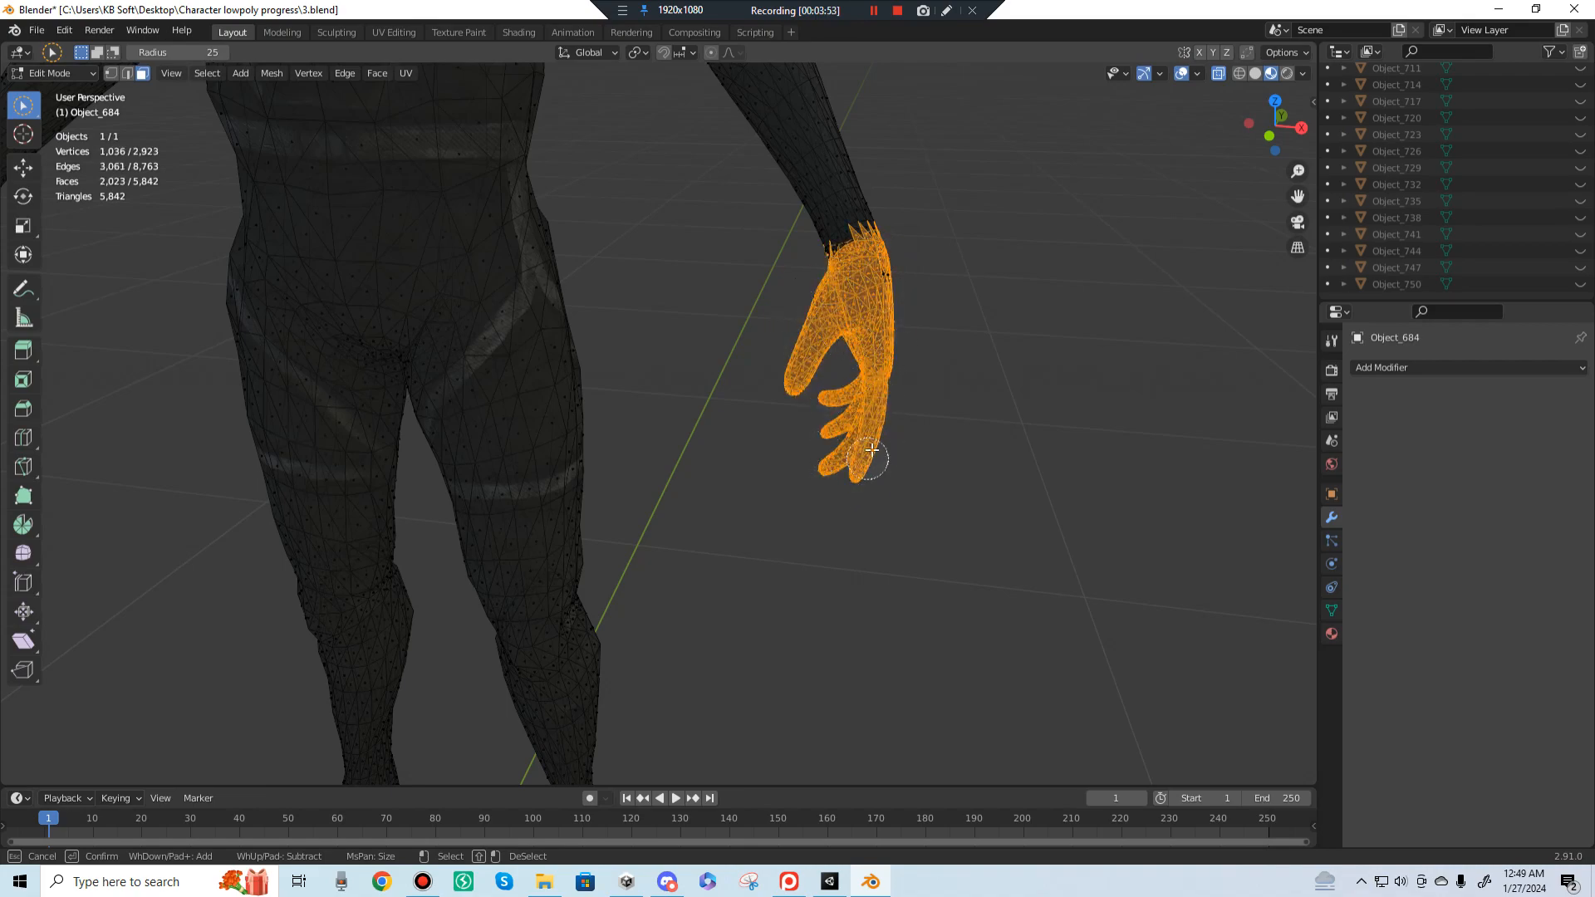
Step: Add the missed faces around the left wrist and on the hand to the selection with Circle Select
{"action": "scroll", "coordinate": [882, 166], "scroll_direction": "up", "scroll_amount": 5}
{"action": "middle_click_drag", "start_coordinate": [999, 176], "coordinate": [973, 213]}
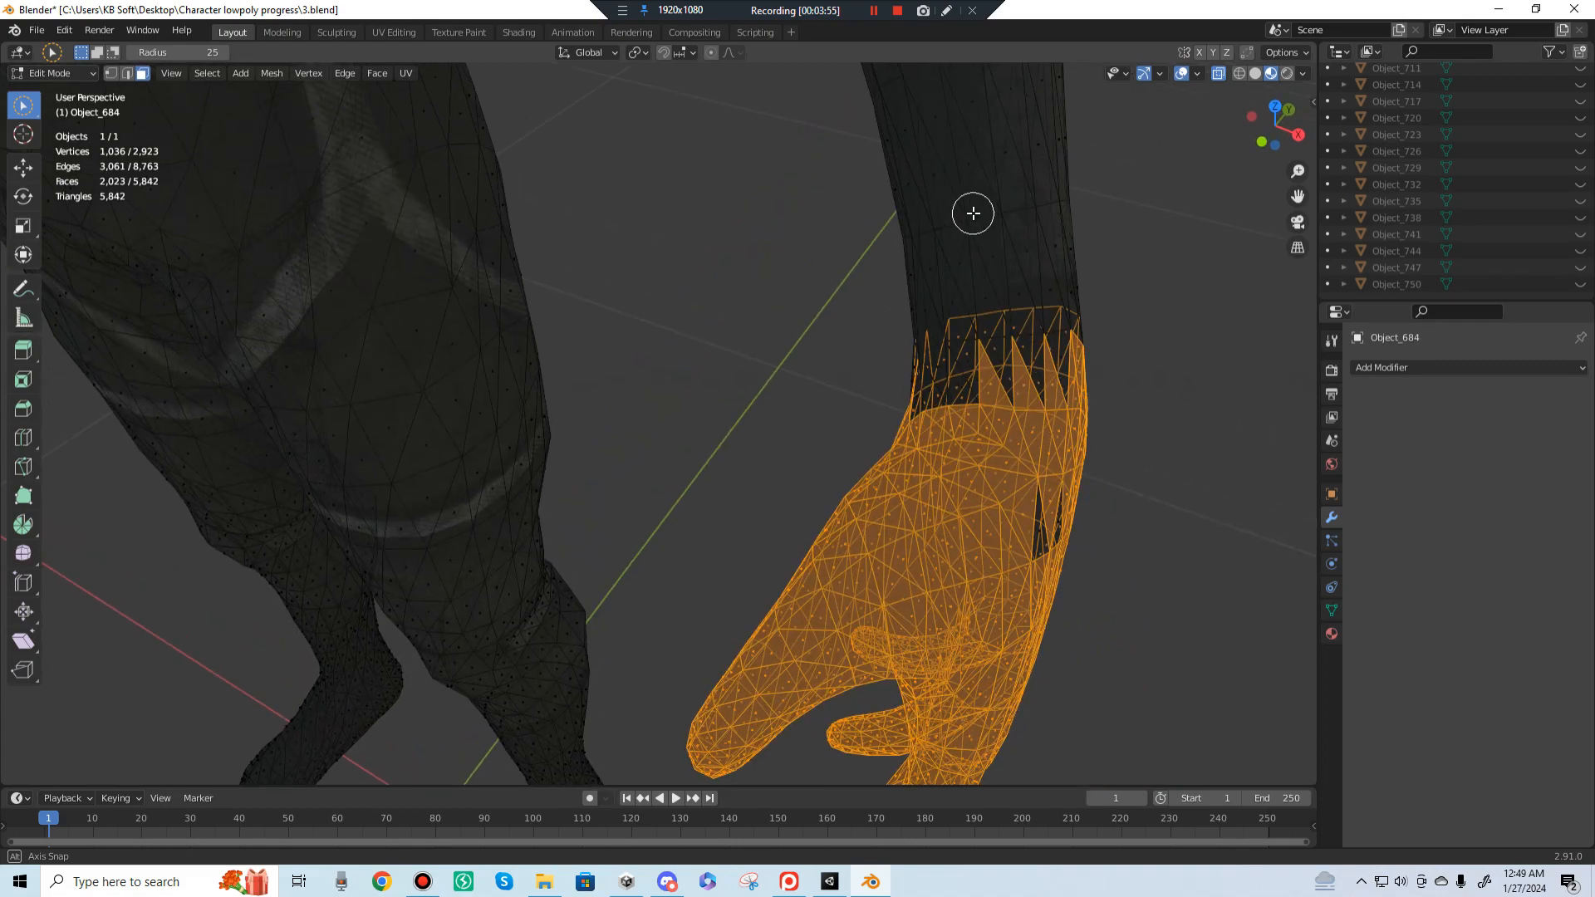
{"action": "middle_click_drag", "start_coordinate": [907, 325], "coordinate": [901, 309]}
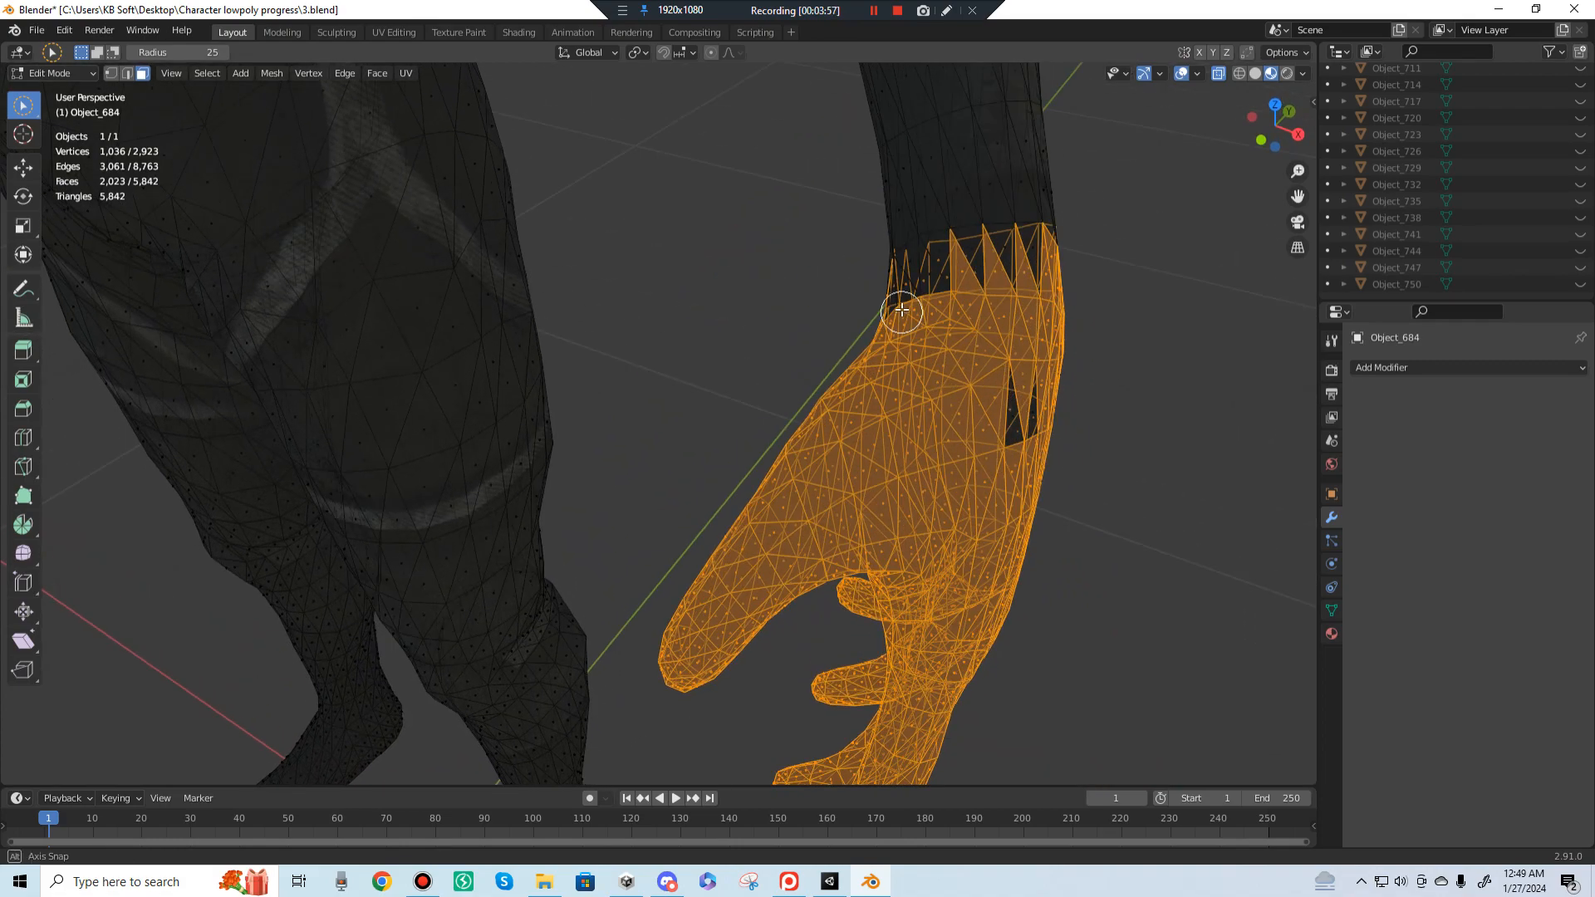
{"action": "mouse_move", "coordinate": [897, 280]}
{"action": "left_mouse_down"}
{"action": "mouse_move", "coordinate": [937, 270]}
{"action": "mouse_move", "coordinate": [917, 273]}
{"action": "left_mouse_up"}
{"action": "key", "text": "ctrl+z"}
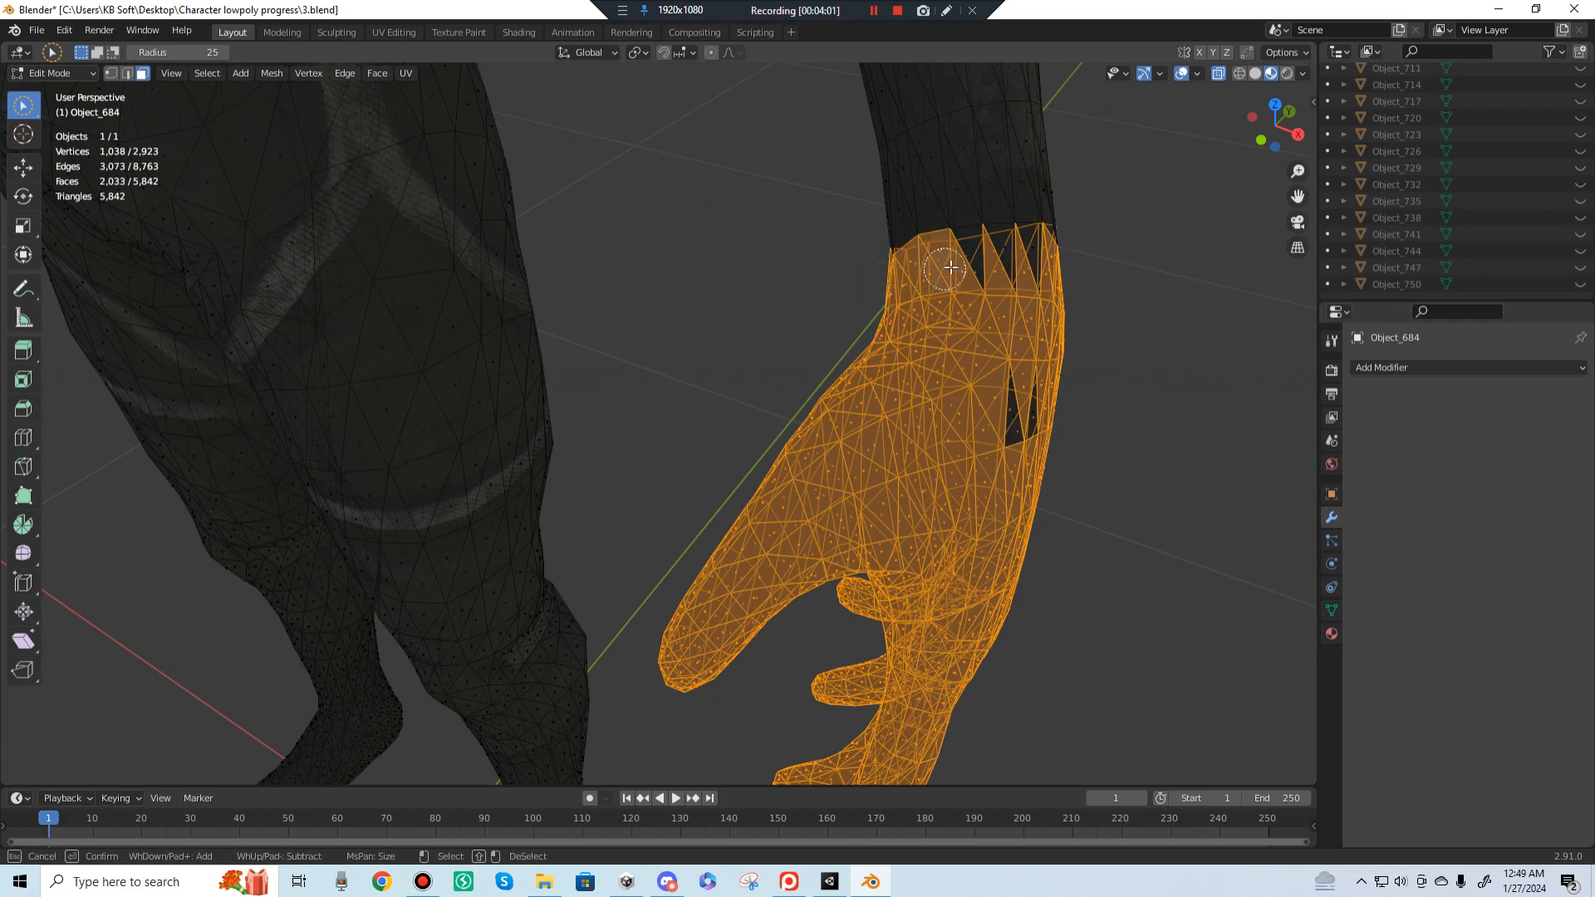
{"action": "left_click_drag", "start_coordinate": [1107, 255], "coordinate": [1067, 256]}
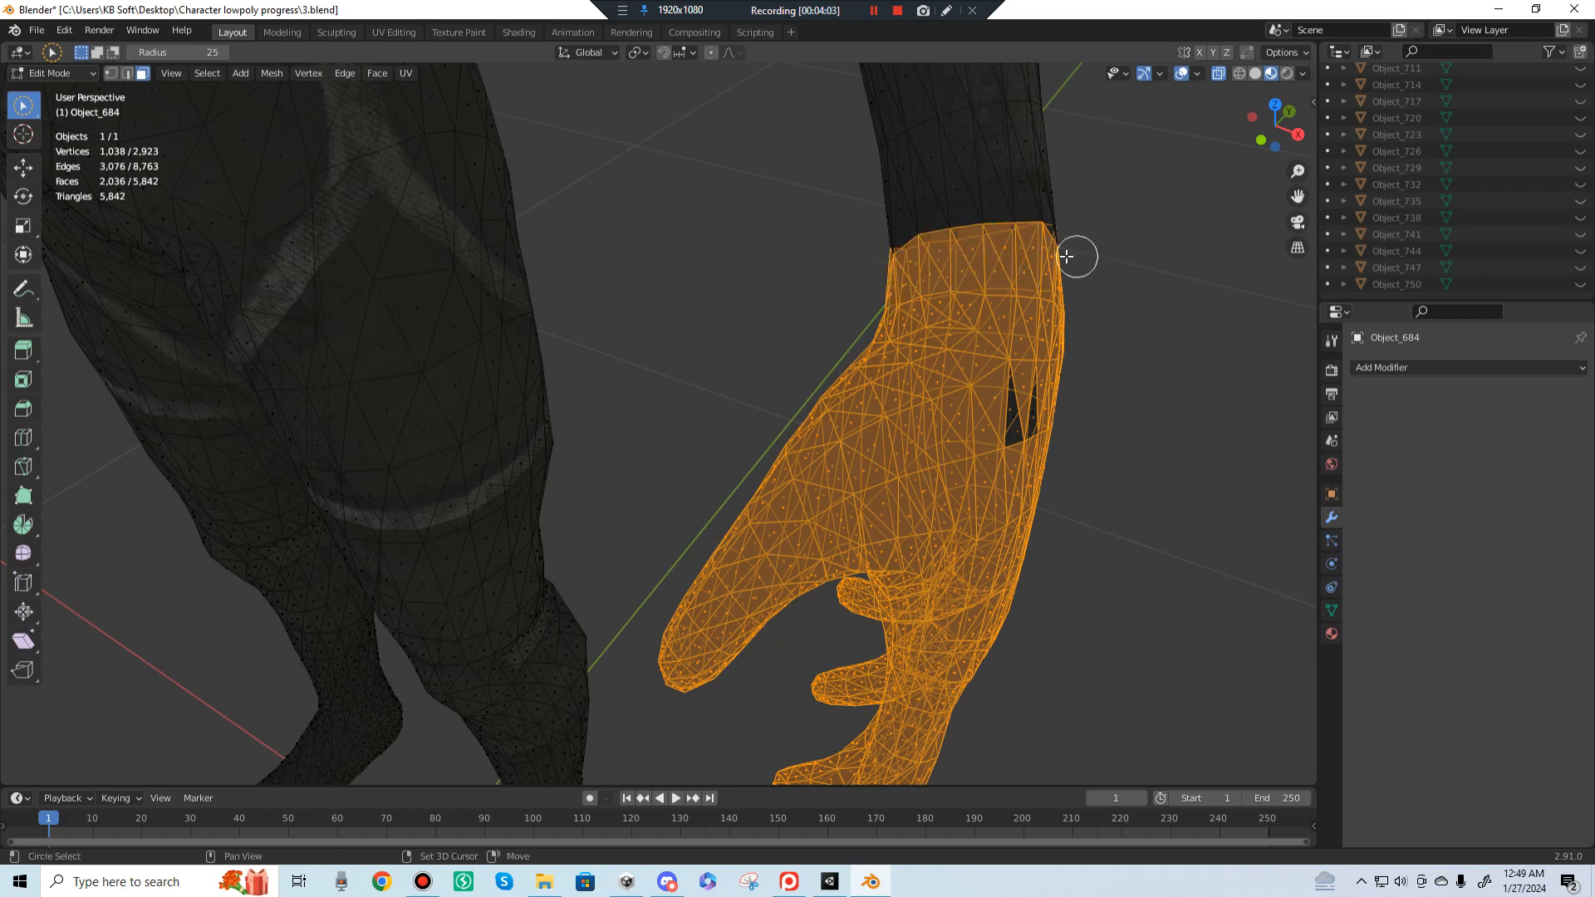
{"action": "middle_click_drag", "start_coordinate": [1052, 252], "coordinate": [747, 417]}
{"action": "scroll", "coordinate": [853, 418], "scroll_direction": "down", "scroll_amount": 2}
{"action": "middle_click_drag", "start_coordinate": [852, 417], "coordinate": [874, 416]}
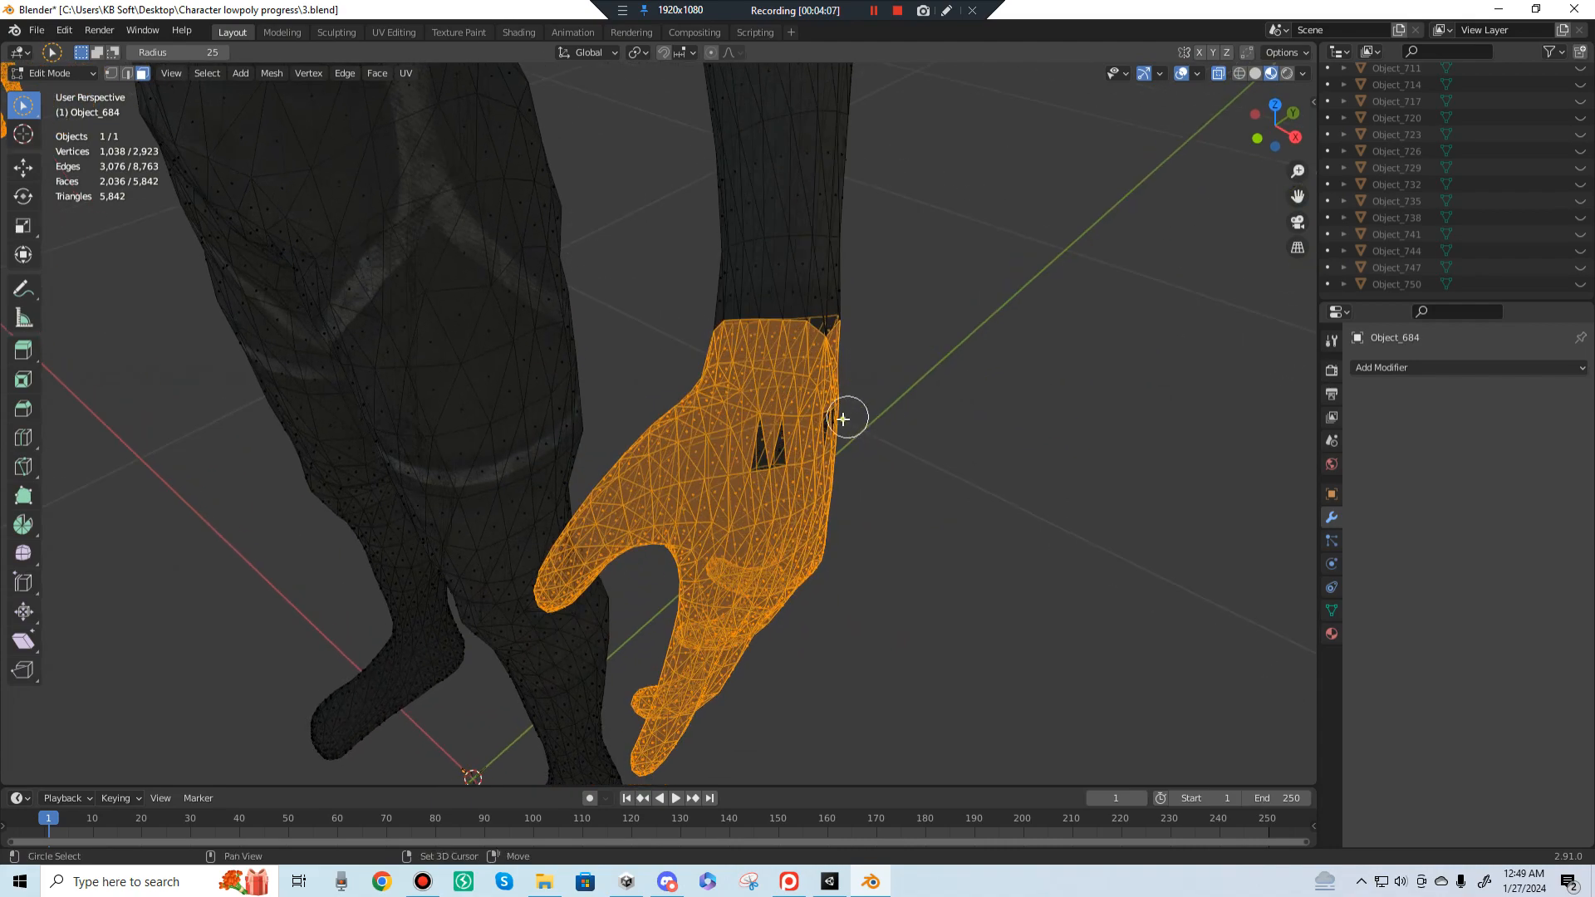
{"action": "left_click_drag", "start_coordinate": [843, 419], "coordinate": [763, 462]}
Step: Separate the selected hands from the body into their own object and return to Object Mode
{"action": "scroll", "coordinate": [787, 400], "scroll_direction": "down", "scroll_amount": 5}
{"action": "middle_click_drag", "start_coordinate": [787, 399], "coordinate": [958, 380]}
{"action": "key", "text": "p"}
{"action": "left_click", "coordinate": [622, 438]}
{"action": "key", "text": "Tab"}
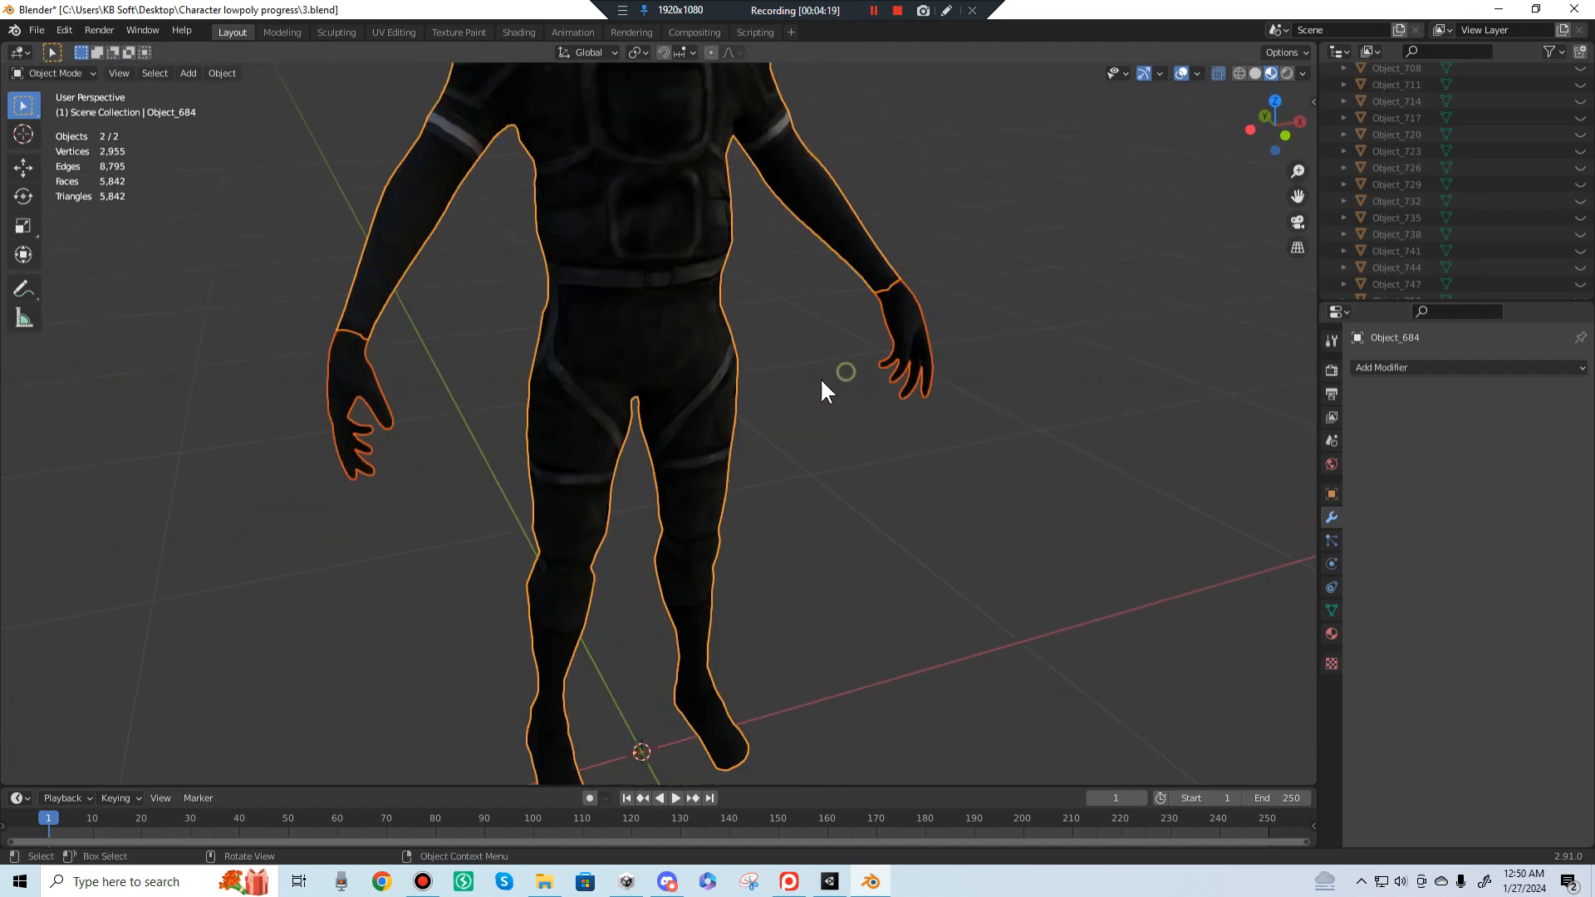
Step: Select only the body object without the hands, select all its faces in Edit Mode, and return to Object Mode
{"action": "left_click", "coordinate": [819, 377]}
{"action": "mouse_move", "coordinate": [820, 377]}
{"action": "middle_mouse_down"}
{"action": "mouse_move", "coordinate": [663, 317]}
{"action": "mouse_move", "coordinate": [797, 349]}
{"action": "middle_mouse_up"}
{"action": "scroll", "coordinate": [671, 316], "scroll_direction": "down", "scroll_amount": 3}
{"action": "left_click", "coordinate": [639, 274]}
{"action": "left_click", "coordinate": [1438, 367]}
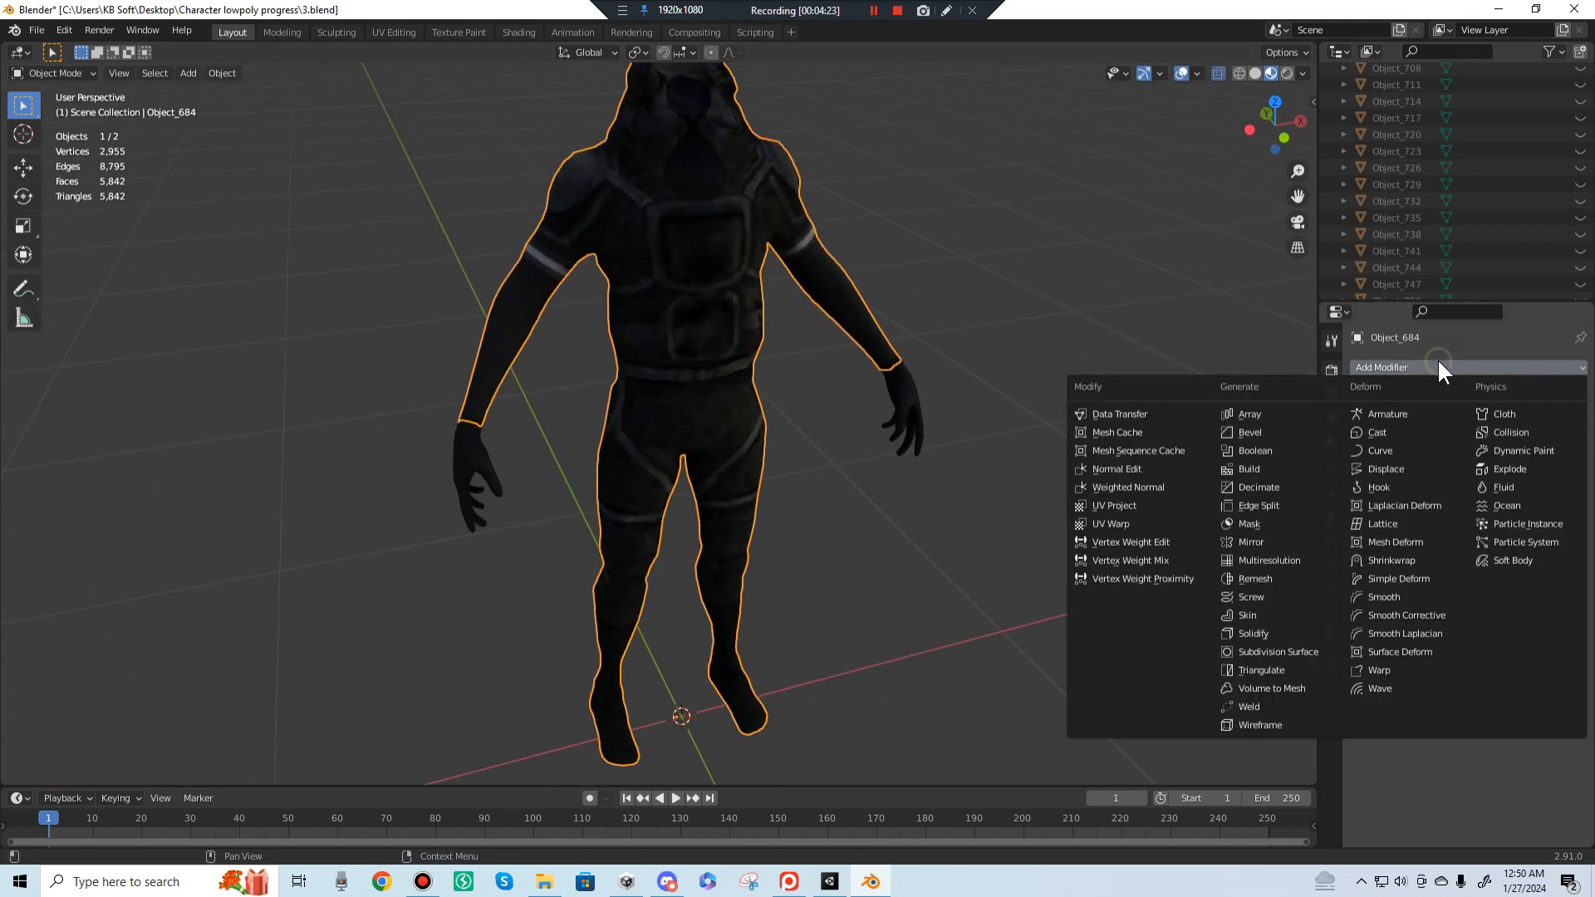
{"action": "left_click", "coordinate": [668, 268]}
{"action": "key", "text": "Tab"}
{"action": "key", "text": "c"}
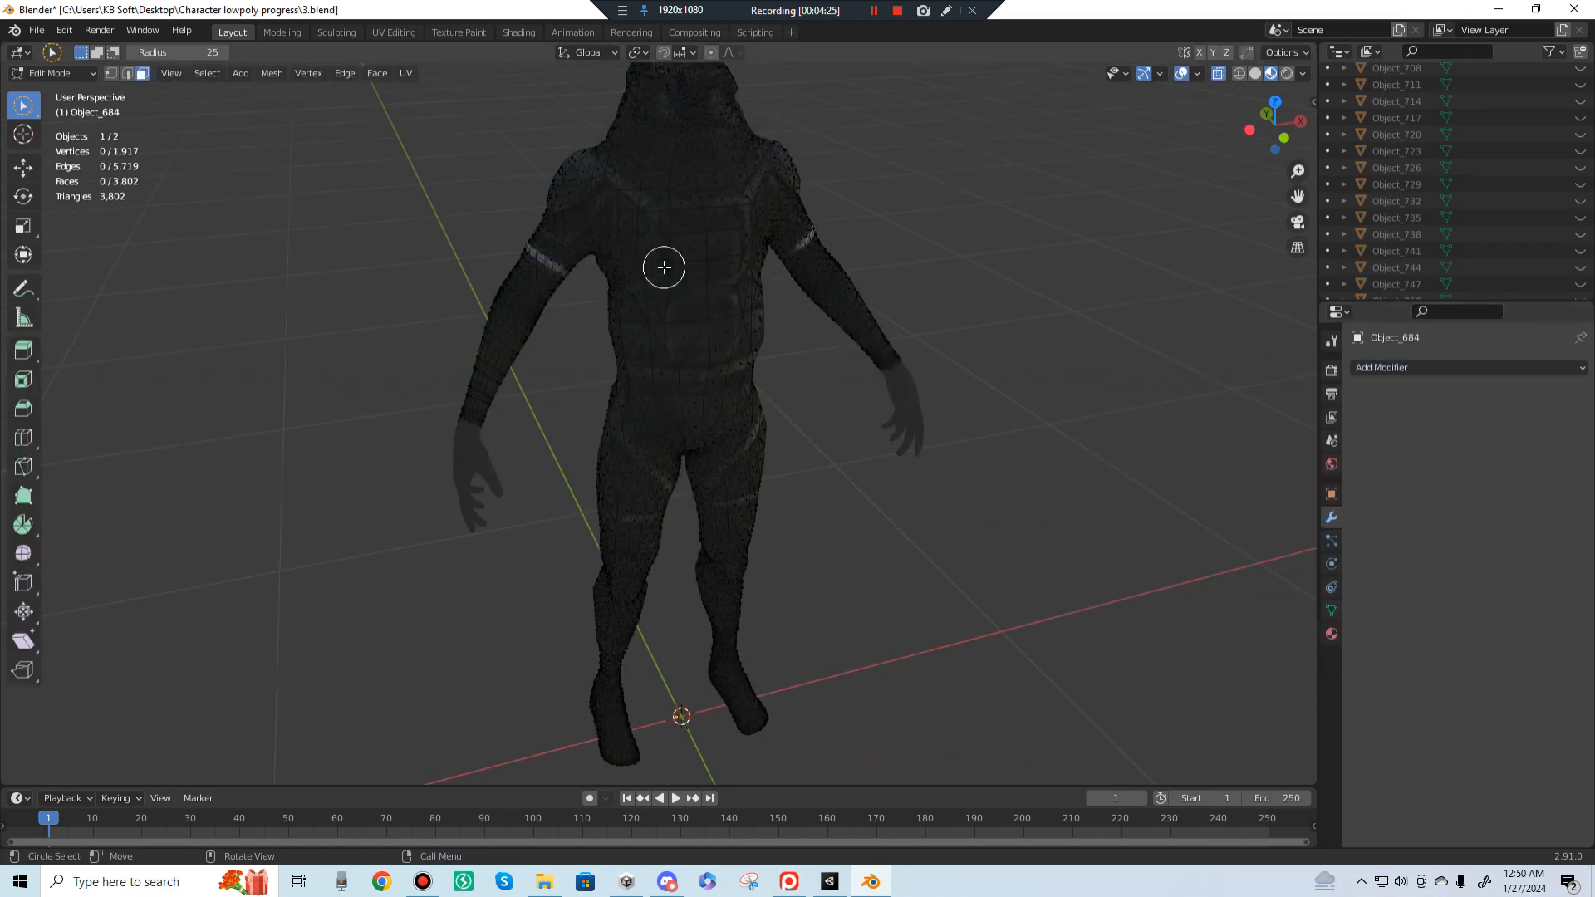
{"action": "key", "text": "a"}
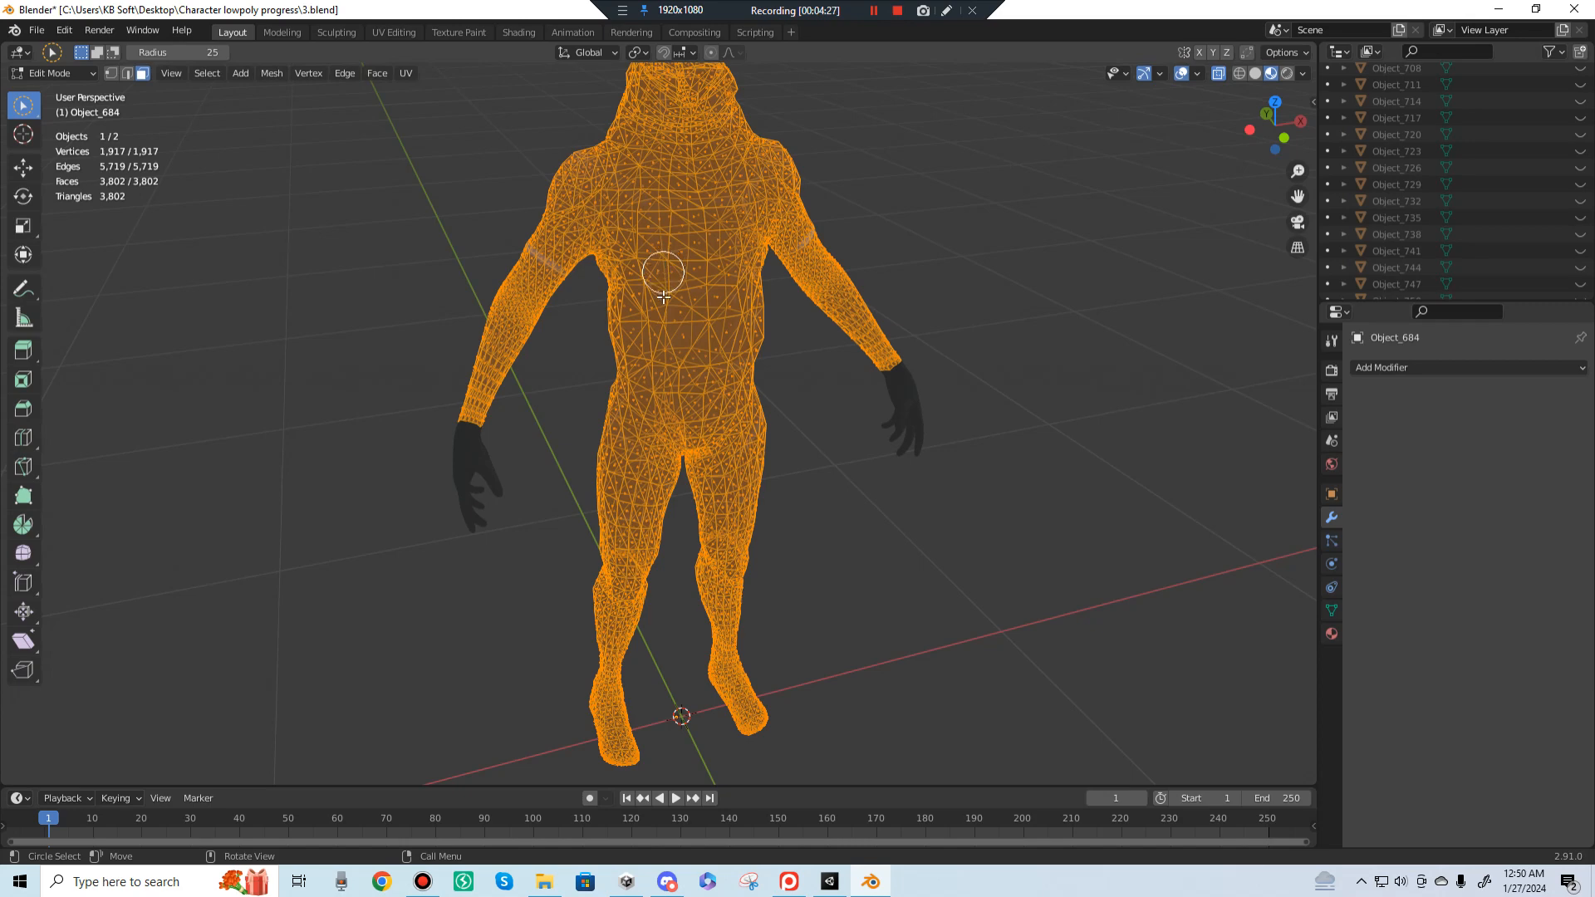
{"action": "key", "text": "Tab"}
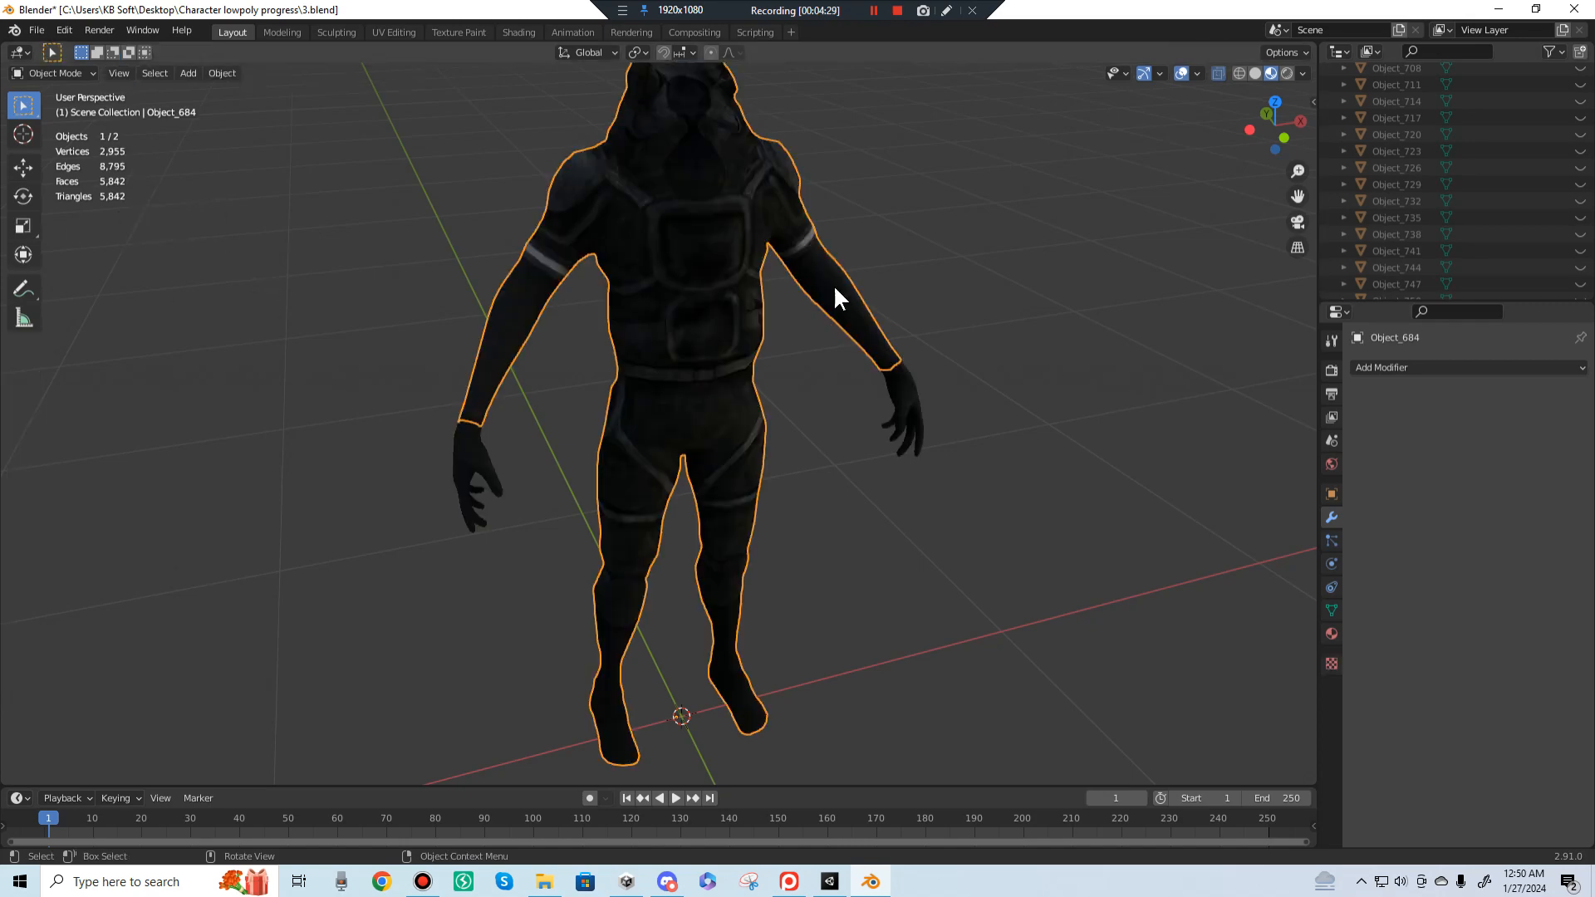
Step: Add a Decimate modifier to the handless body and lower its collapse ratio to about 0.096
{"action": "left_click", "coordinate": [1445, 367]}
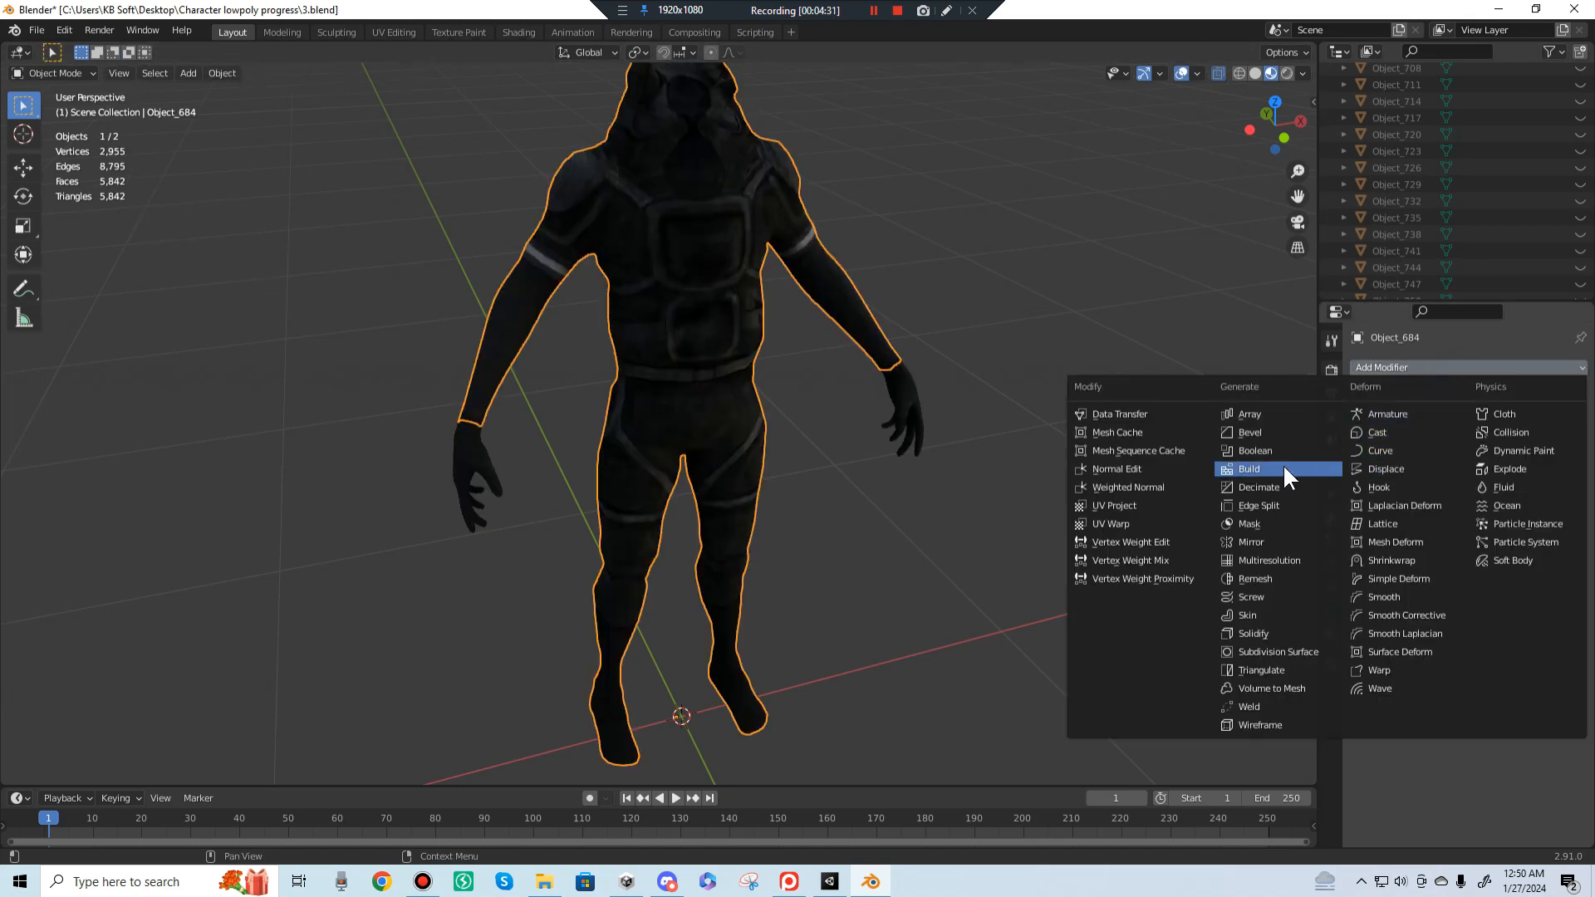
{"action": "left_click", "coordinate": [1257, 489]}
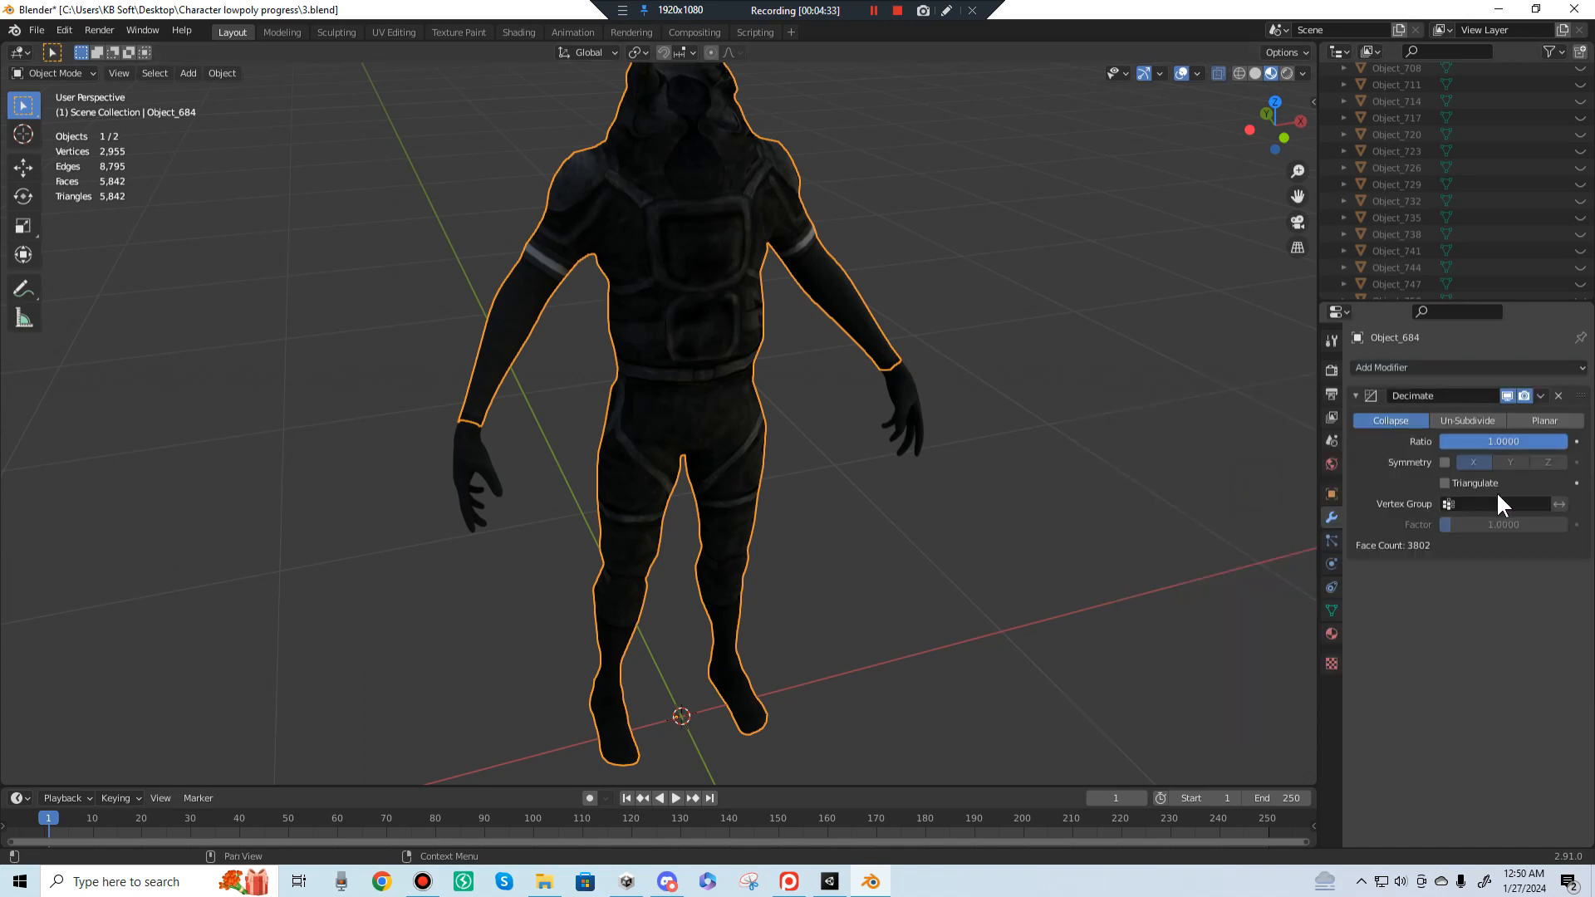
{"action": "left_click_drag", "start_coordinate": [1552, 441], "coordinate": [1535, 441]}
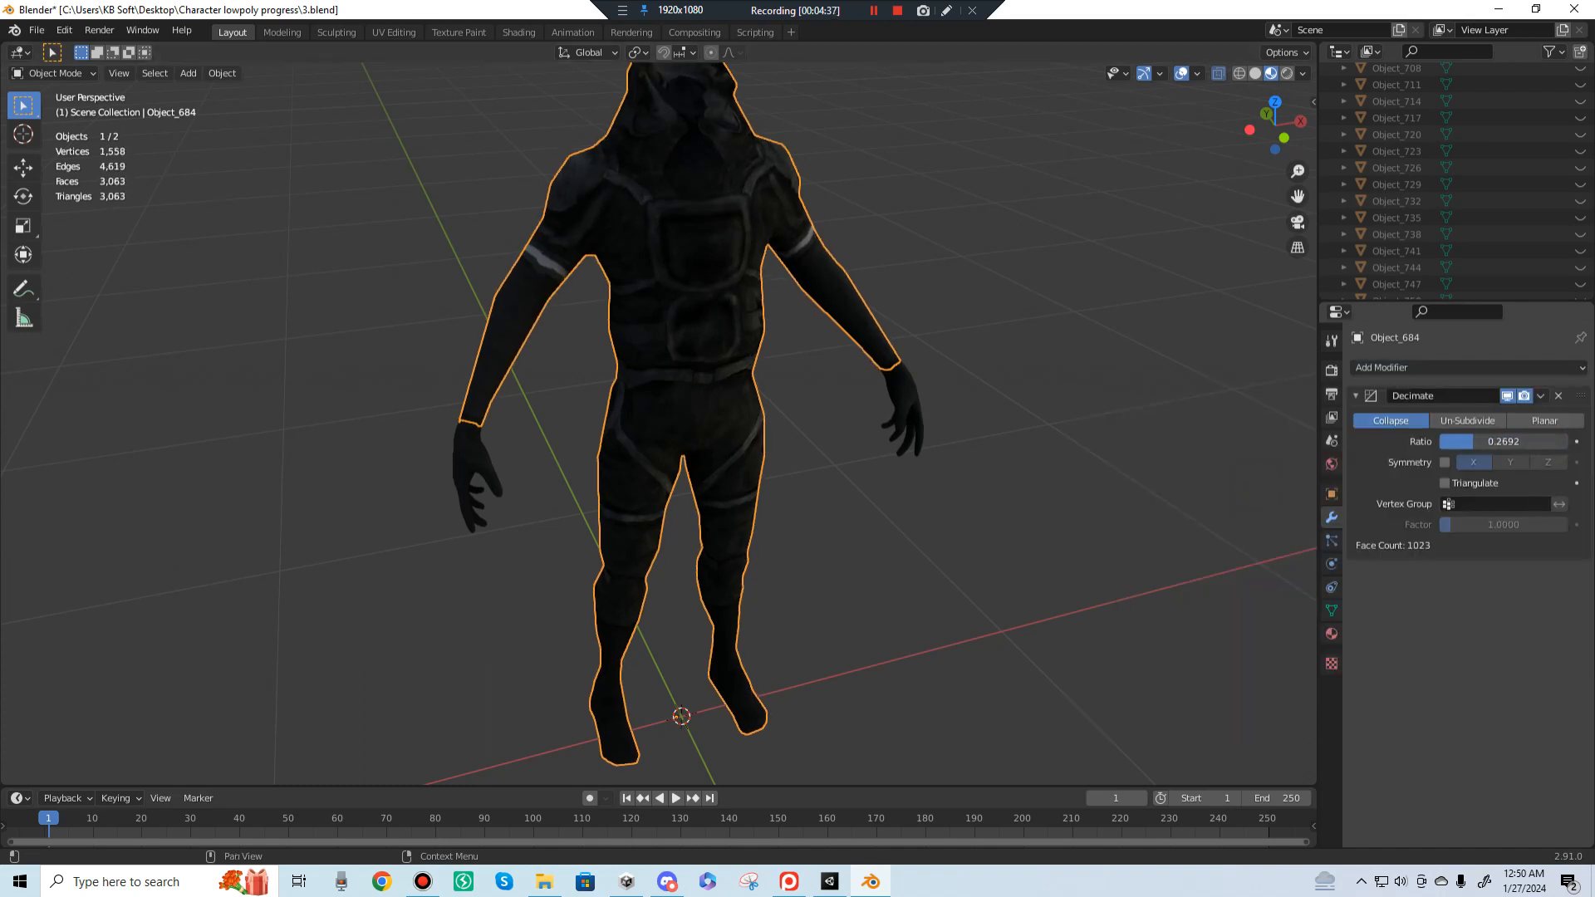
{"action": "left_click_drag", "start_coordinate": [1468, 441], "coordinate": [1446, 441]}
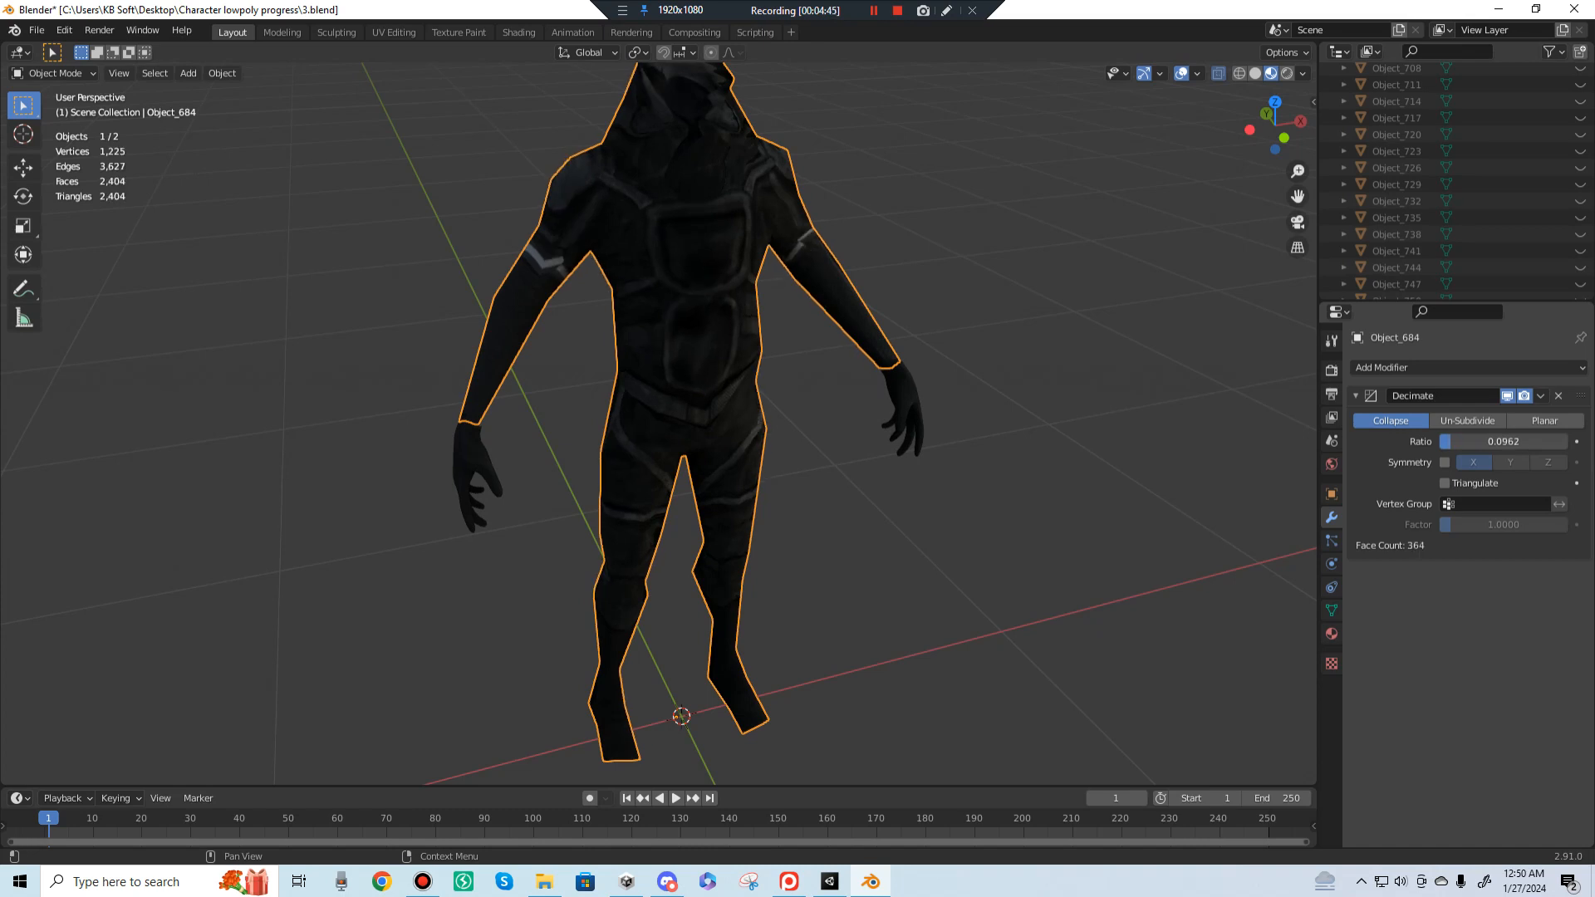
{"action": "middle_click_drag", "start_coordinate": [897, 427], "coordinate": [830, 432]}
{"action": "middle_click_drag", "start_coordinate": [796, 592], "coordinate": [845, 565], "text": "shift"}
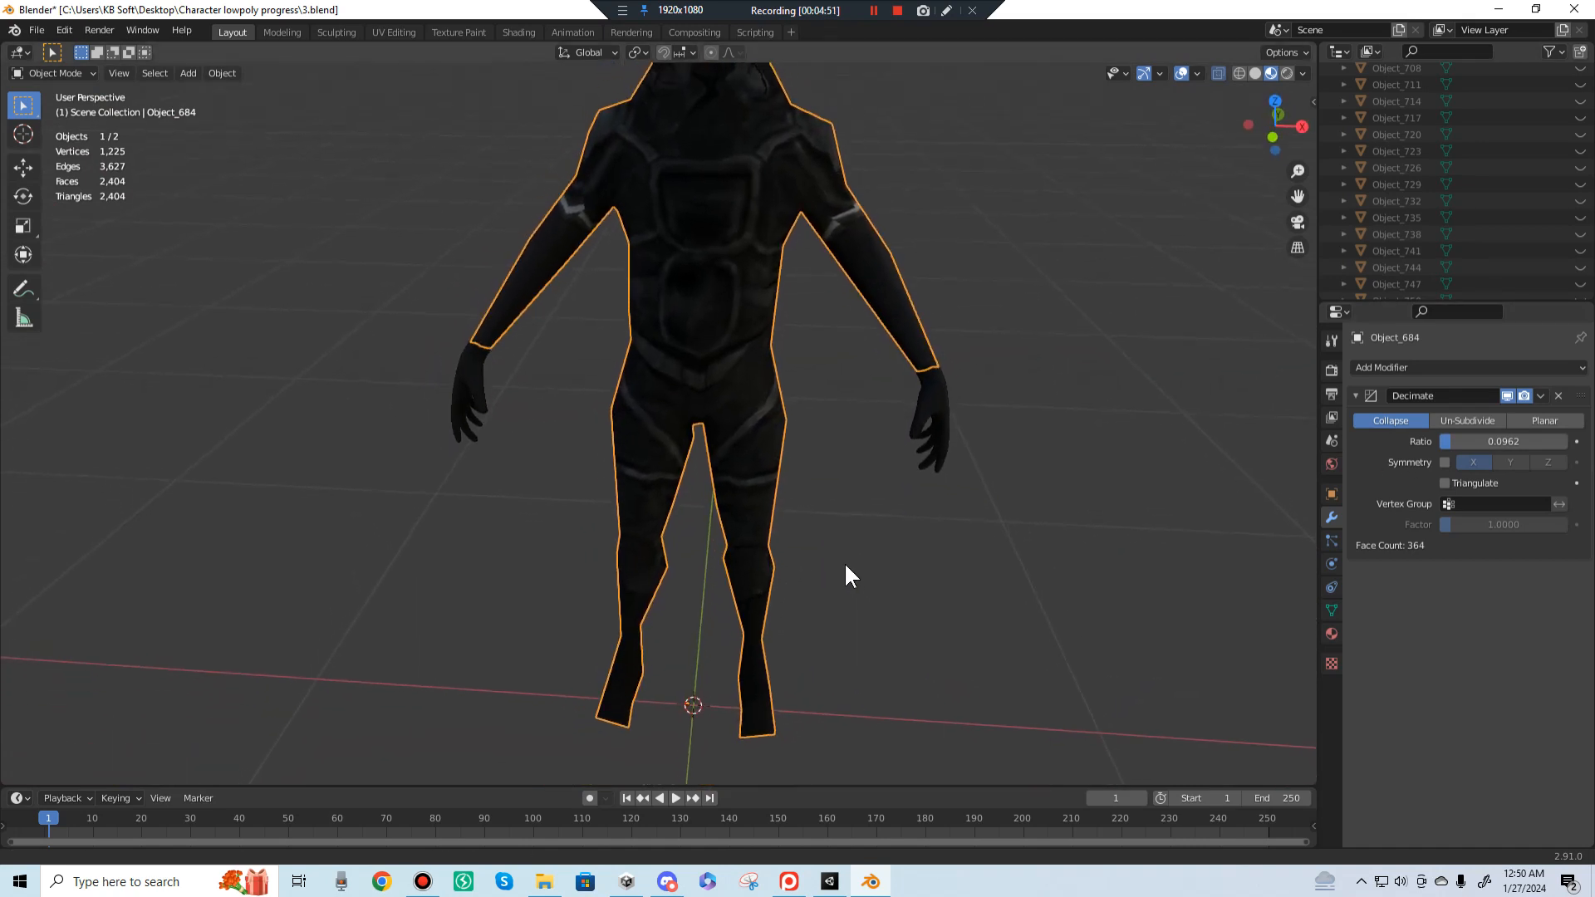
Step: Set the body's Decimate ratio to 0.15 and apply the modifier
{"action": "middle_click_drag", "start_coordinate": [812, 474], "coordinate": [837, 528], "text": "shift"}
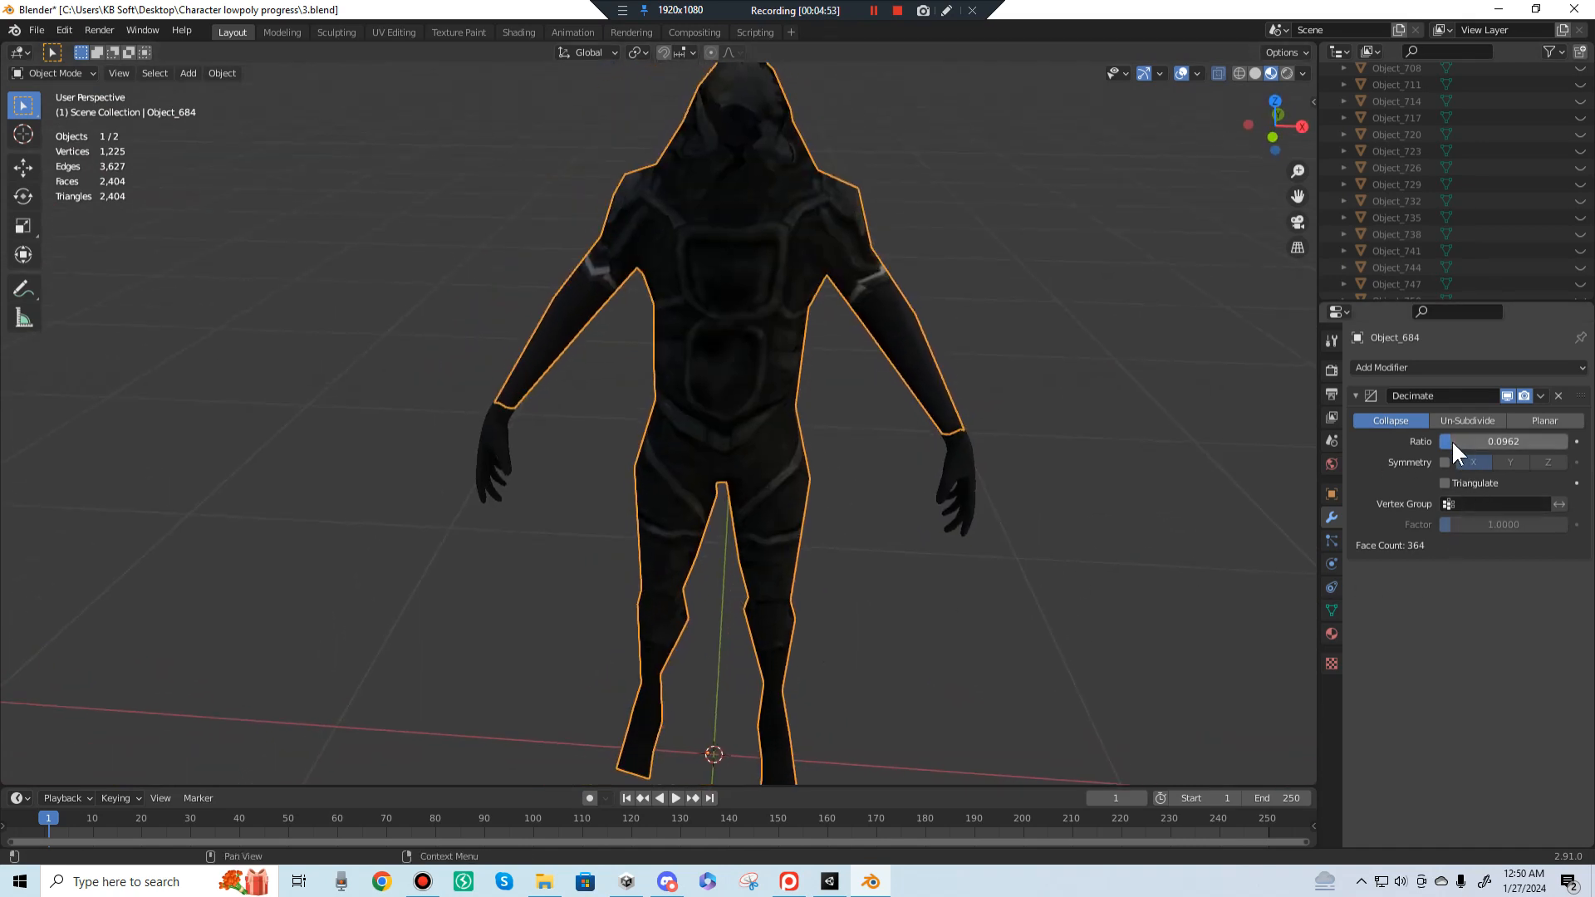
{"action": "left_click", "coordinate": [1491, 442]}
{"action": "key", "text": "Return"}
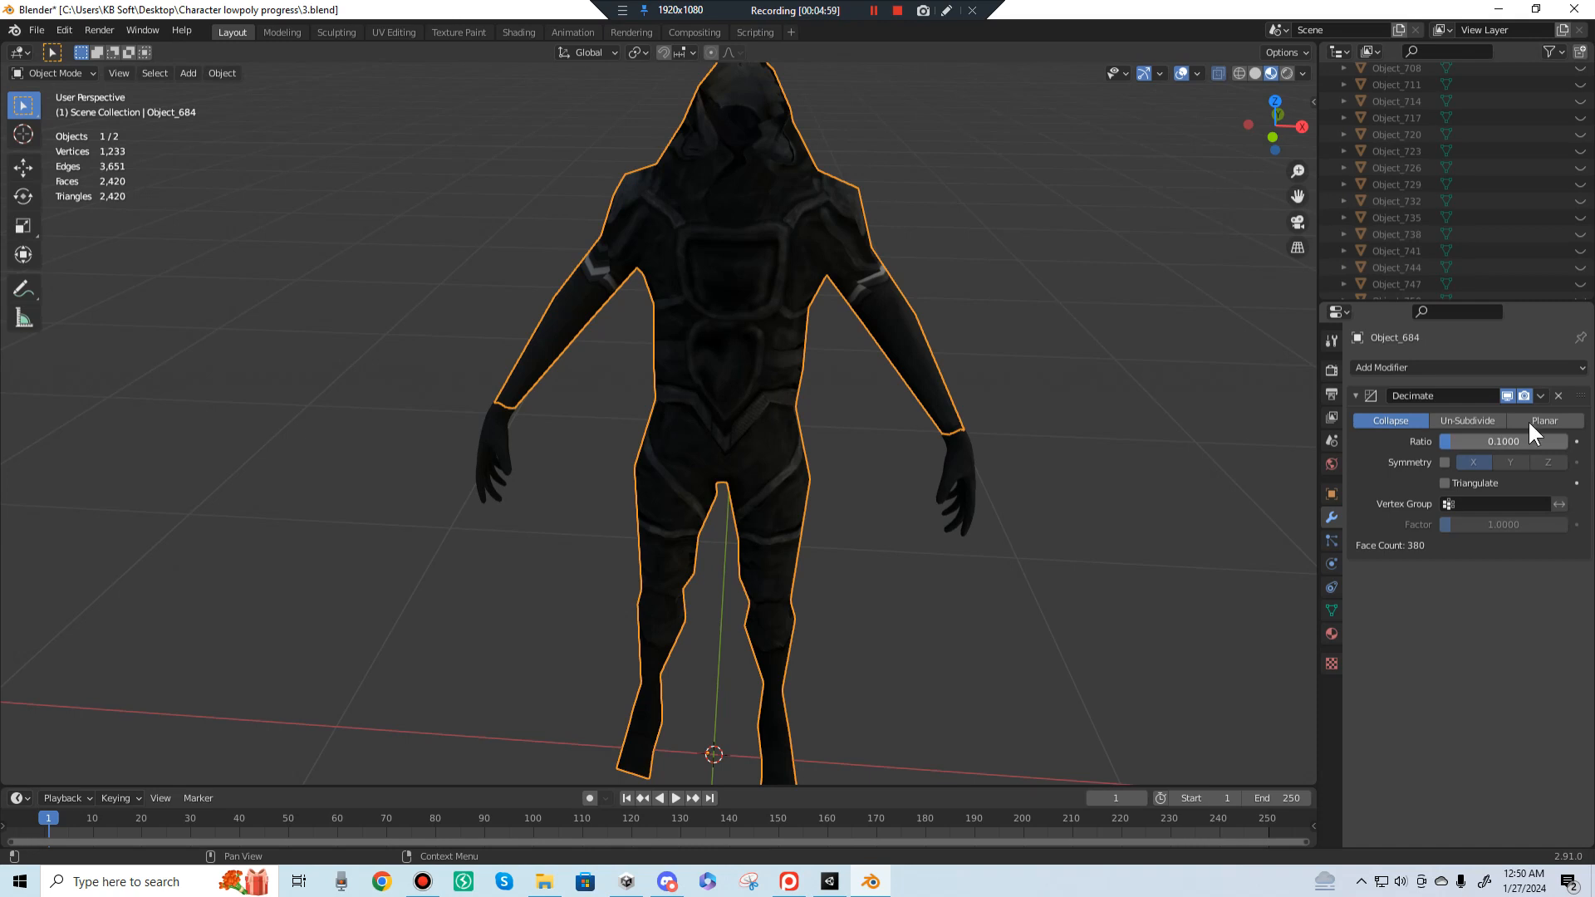
{"action": "left_click", "coordinate": [1486, 442]}
{"action": "type", "text": "5"}
{"action": "key", "text": "Return"}
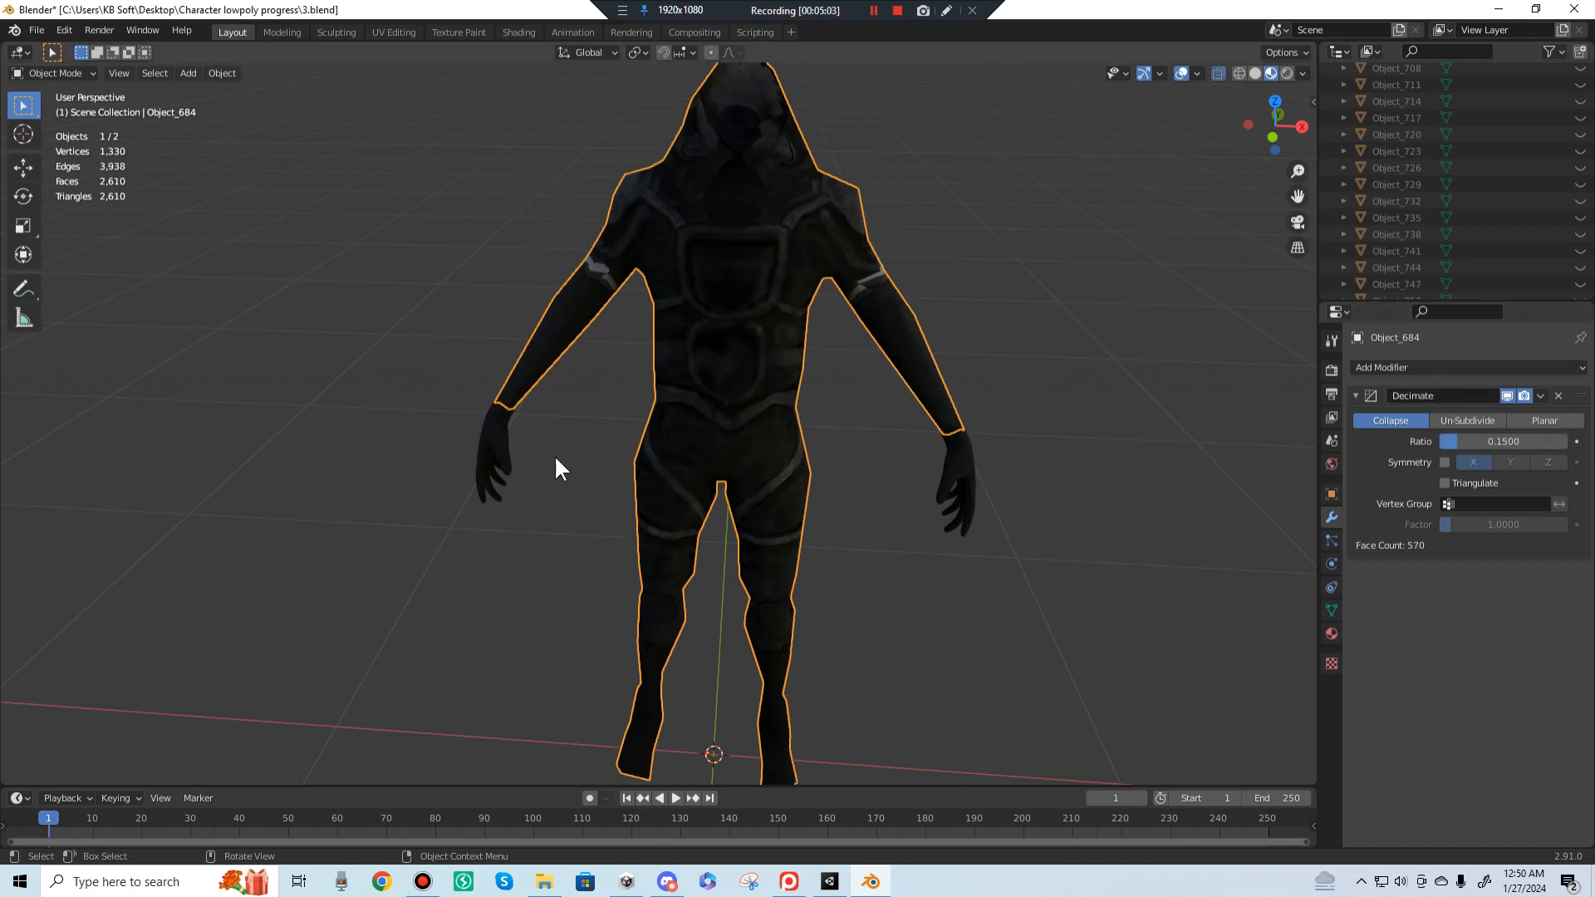
{"action": "middle_click_drag", "start_coordinate": [555, 455], "coordinate": [839, 455]}
{"action": "left_click", "coordinate": [1542, 397]}
{"action": "left_click", "coordinate": [1489, 413]}
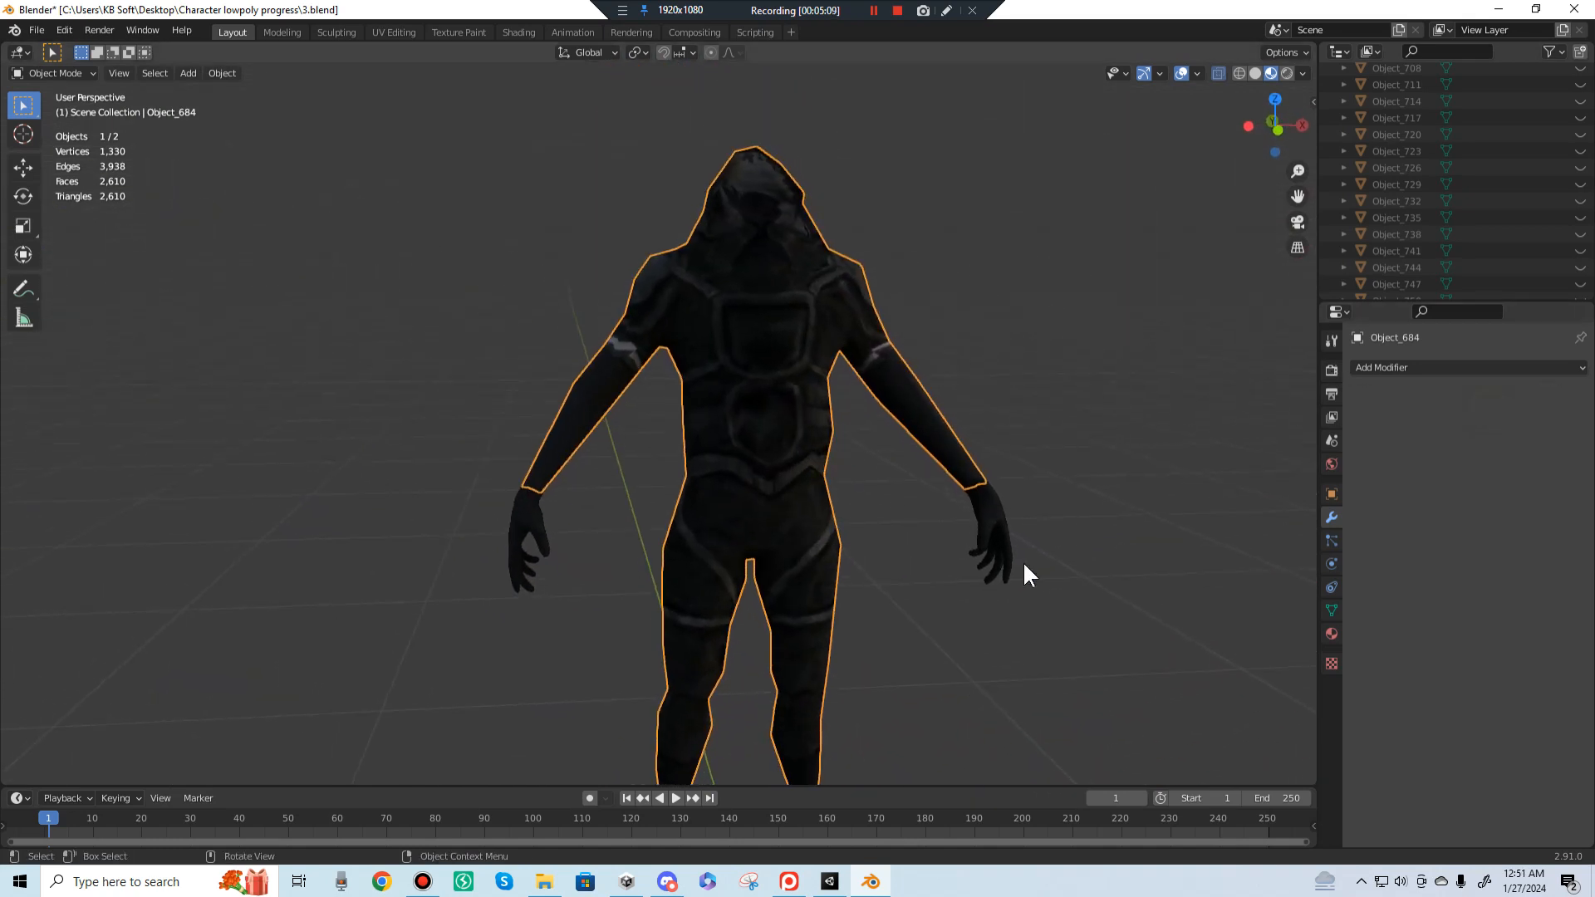
Step: Select the hands object, check its mesh density in Edit Mode with X-ray, and return to Object Mode
{"action": "left_click", "coordinate": [999, 548]}
{"action": "middle_click_drag", "start_coordinate": [982, 462], "coordinate": [975, 416]}
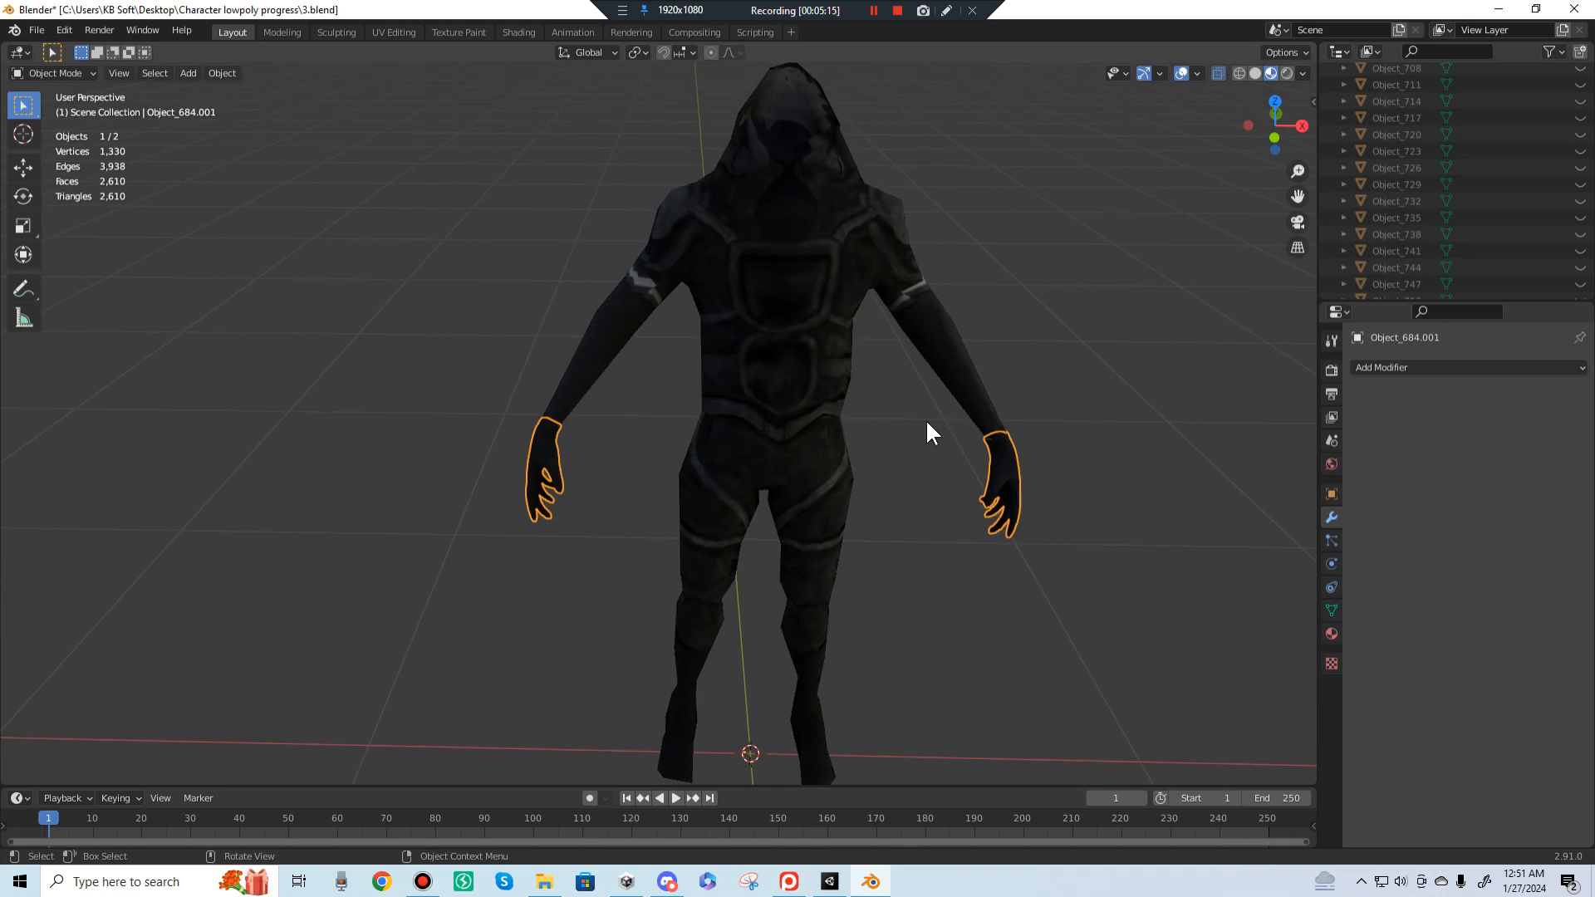
{"action": "key", "text": "Tab"}
{"action": "key", "text": "alt+z"}
{"action": "key", "text": "w"}
{"action": "scroll", "coordinate": [858, 483], "scroll_direction": "up", "scroll_amount": 1}
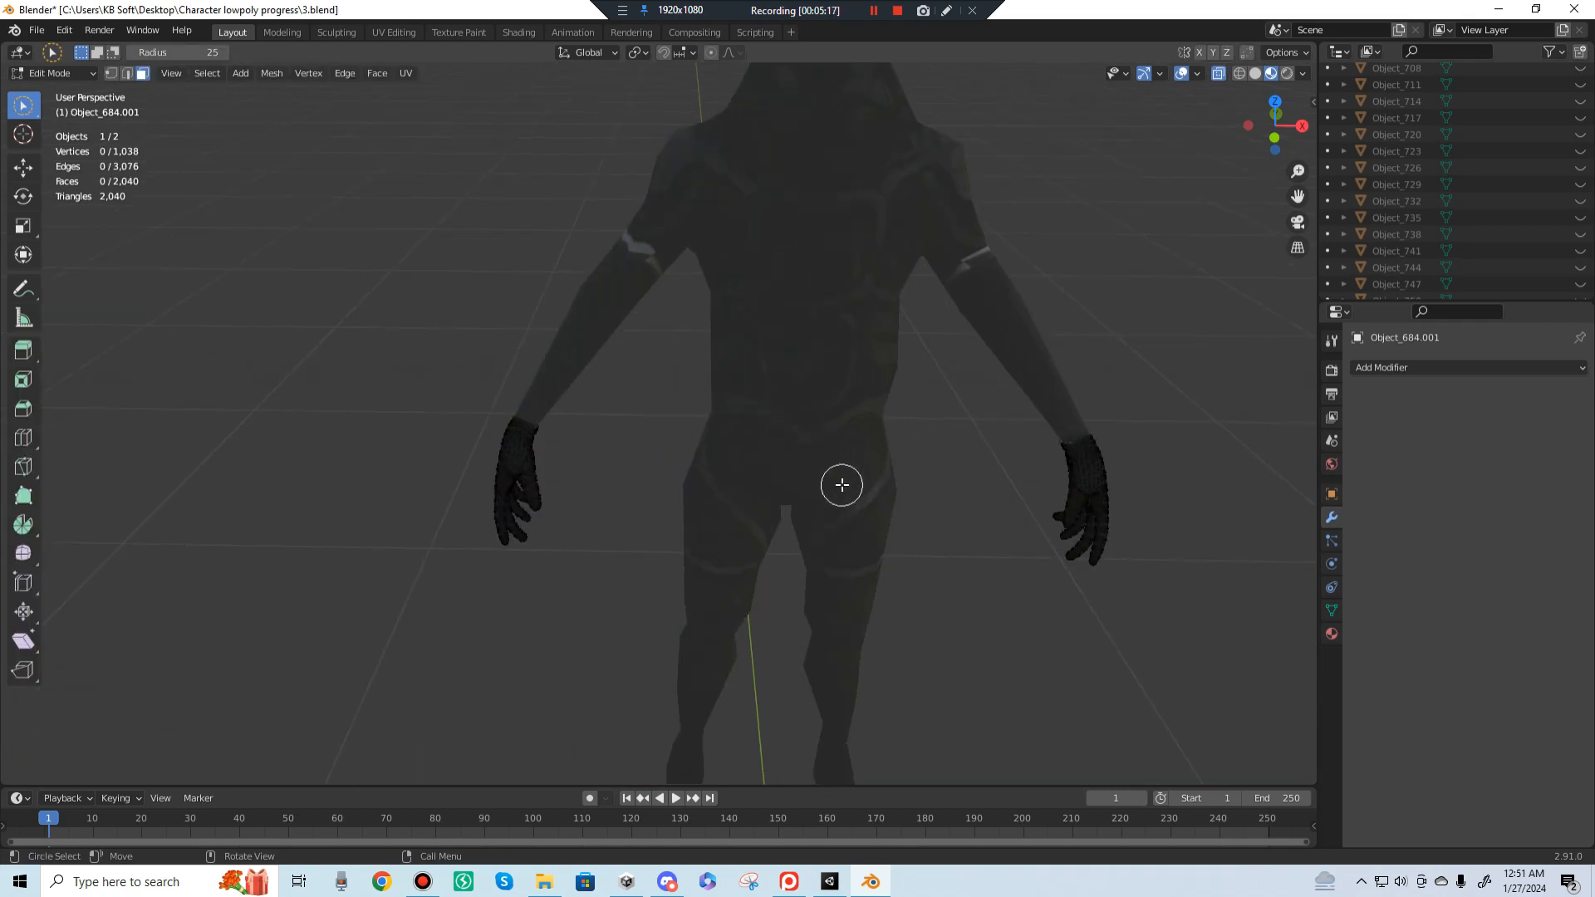
{"action": "key", "text": "Tab"}
{"action": "key", "text": "alt+z"}
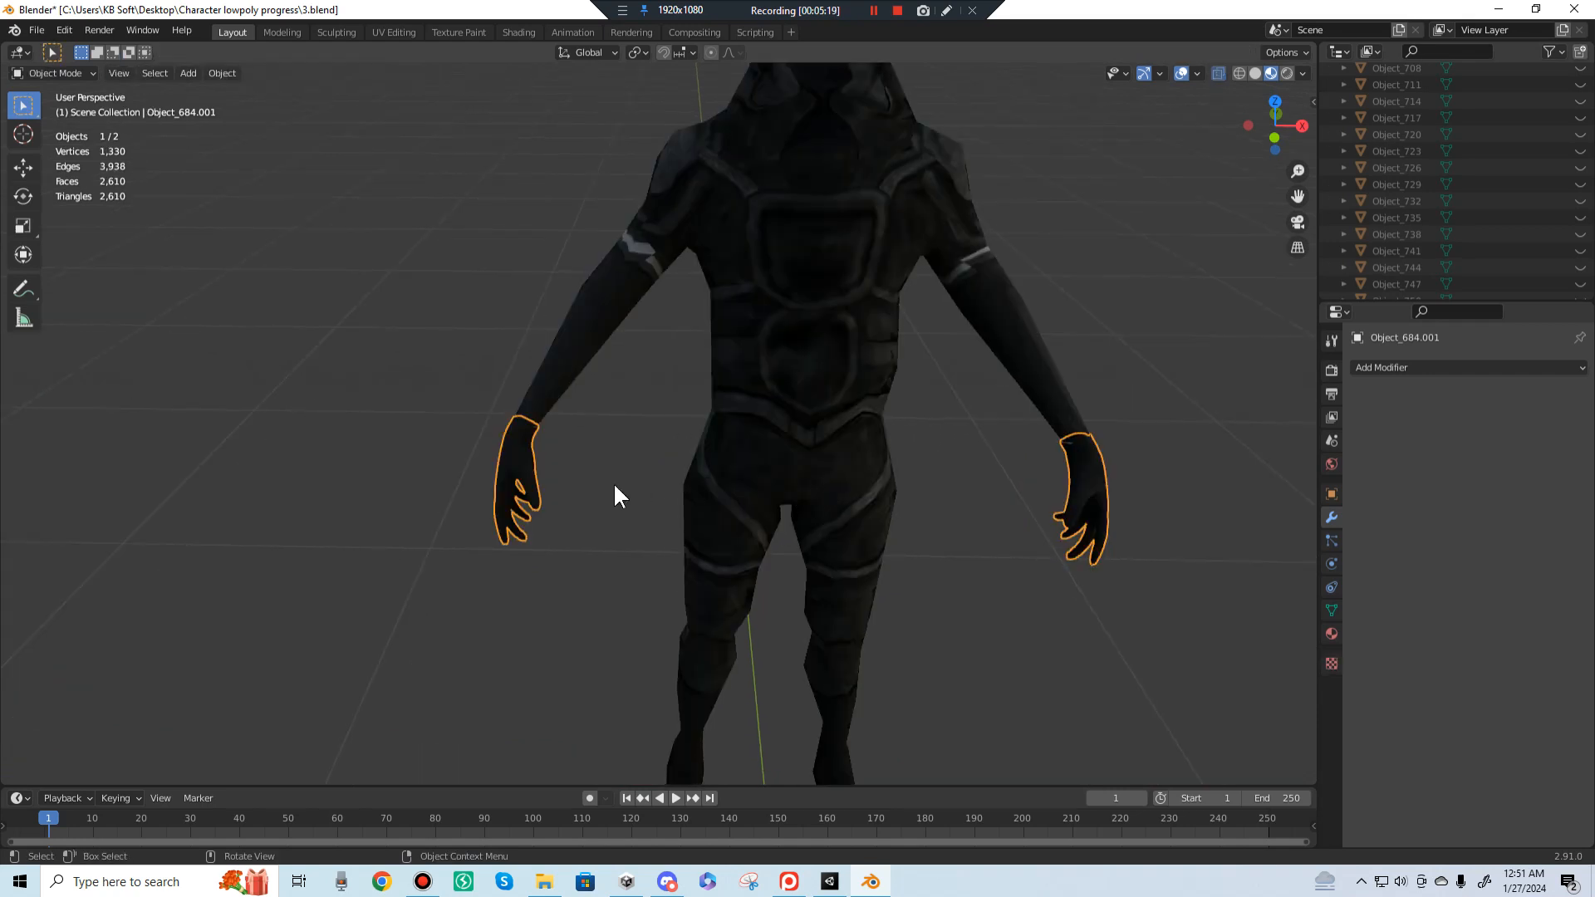
{"action": "middle_click_drag", "start_coordinate": [773, 498], "coordinate": [775, 381]}
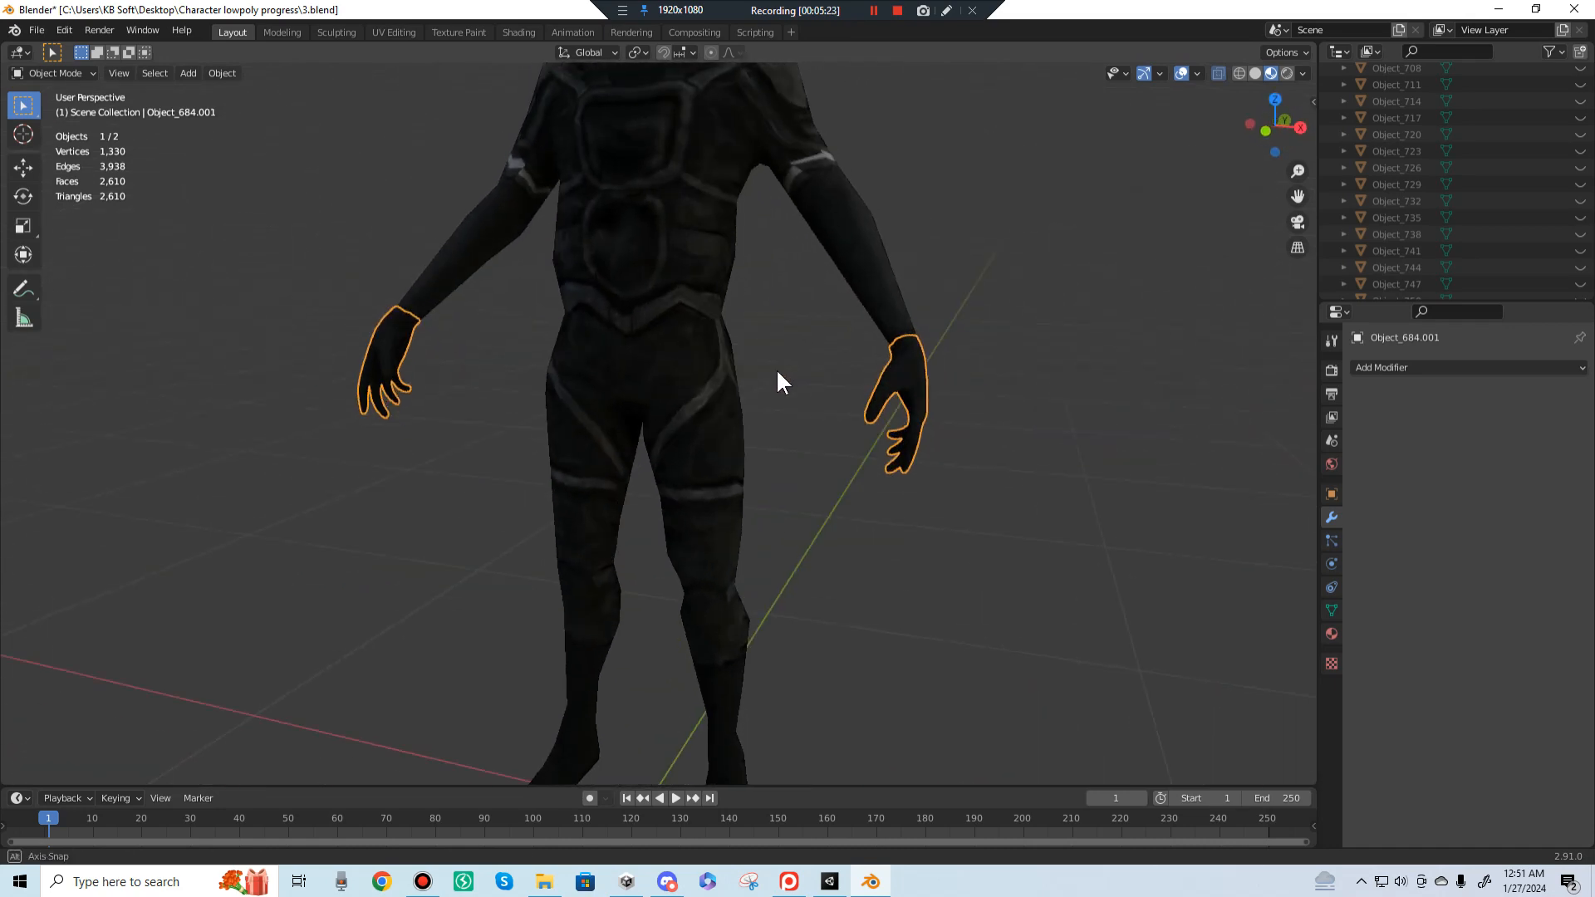
Step: Select the body object, check its decimated mesh in Edit Mode, and return to Object Mode
{"action": "left_click", "coordinate": [665, 301]}
{"action": "key", "text": "Tab"}
{"action": "key", "text": "alt+z"}
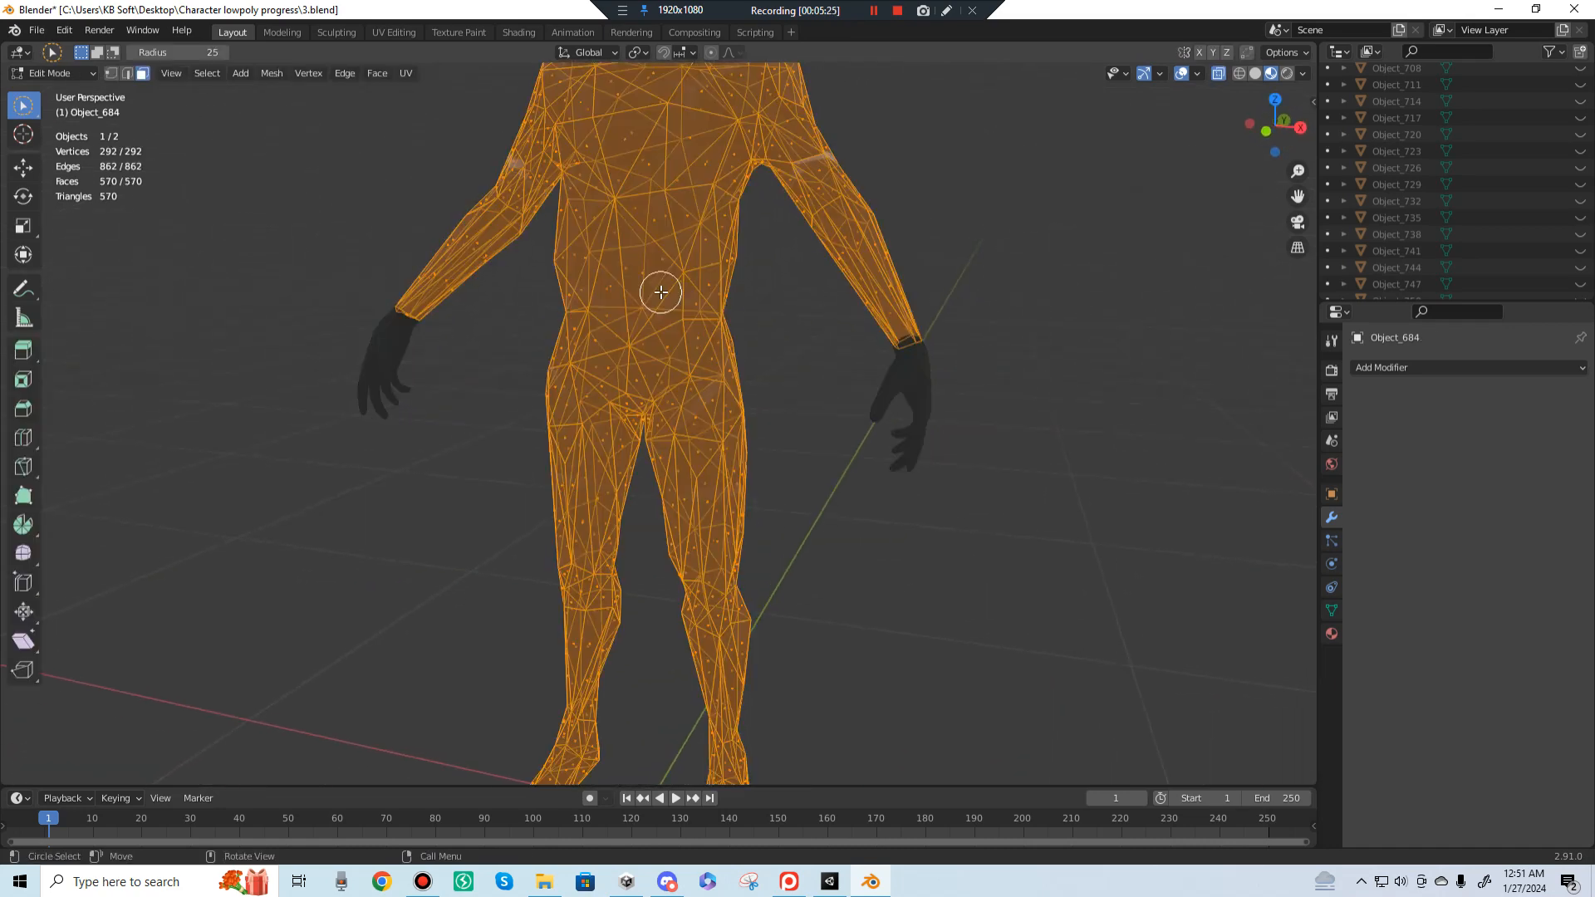
{"action": "scroll", "coordinate": [689, 333], "scroll_direction": "down", "scroll_amount": 3}
{"action": "middle_click_drag", "start_coordinate": [723, 371], "coordinate": [903, 382]}
{"action": "key", "text": "Tab"}
Step: Select the hands in Wireframe shading, add a Decimate modifier to them, and lower the collapse ratio to about 0.147
{"action": "left_click", "coordinate": [903, 382]}
{"action": "scroll", "coordinate": [847, 371], "scroll_direction": "up", "scroll_amount": 5}
{"action": "mouse_move", "coordinate": [723, 349]}
{"action": "middle_mouse_down"}
{"action": "mouse_move", "coordinate": [801, 416]}
{"action": "mouse_move", "coordinate": [730, 445]}
{"action": "mouse_move", "coordinate": [706, 506]}
{"action": "middle_mouse_up"}
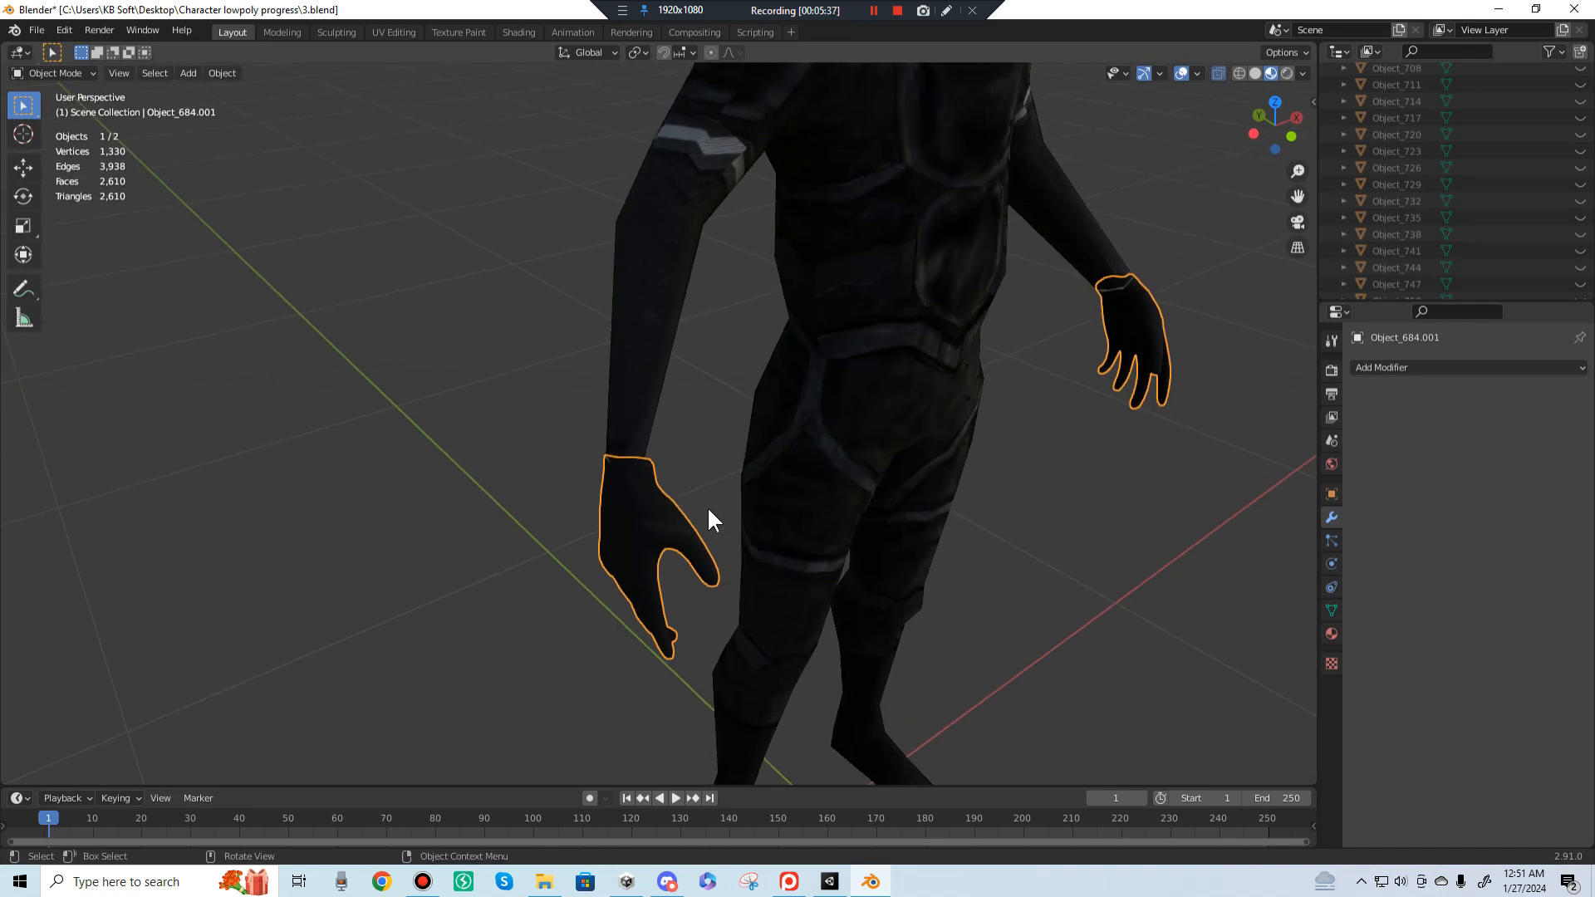
{"action": "key", "text": "z"}
{"action": "left_click", "coordinate": [586, 515]}
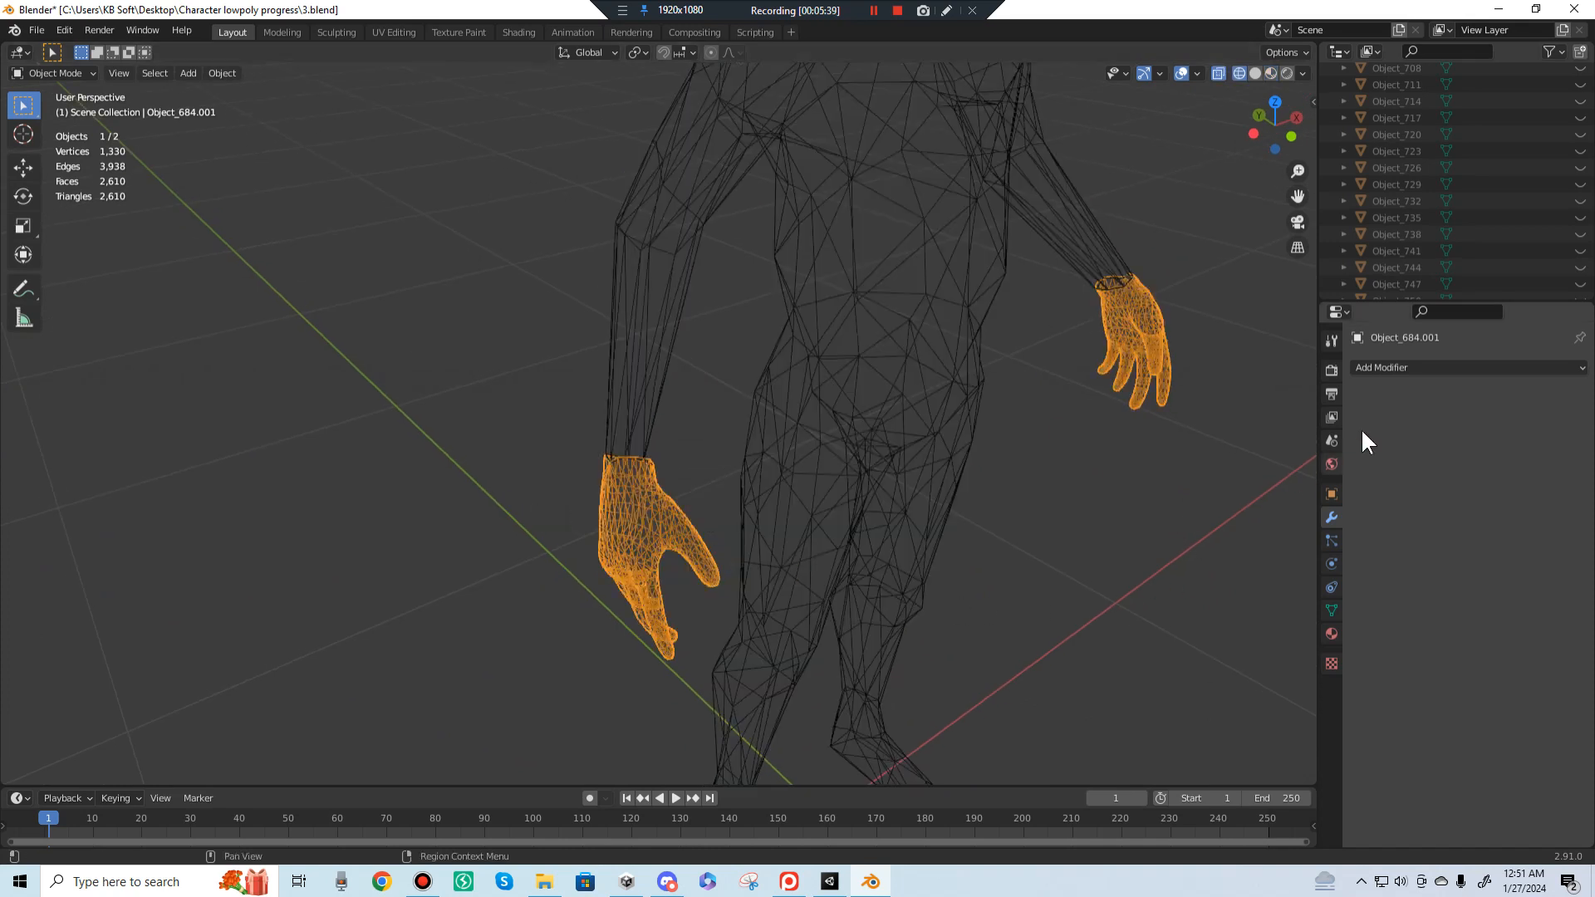
{"action": "left_click", "coordinate": [1407, 367]}
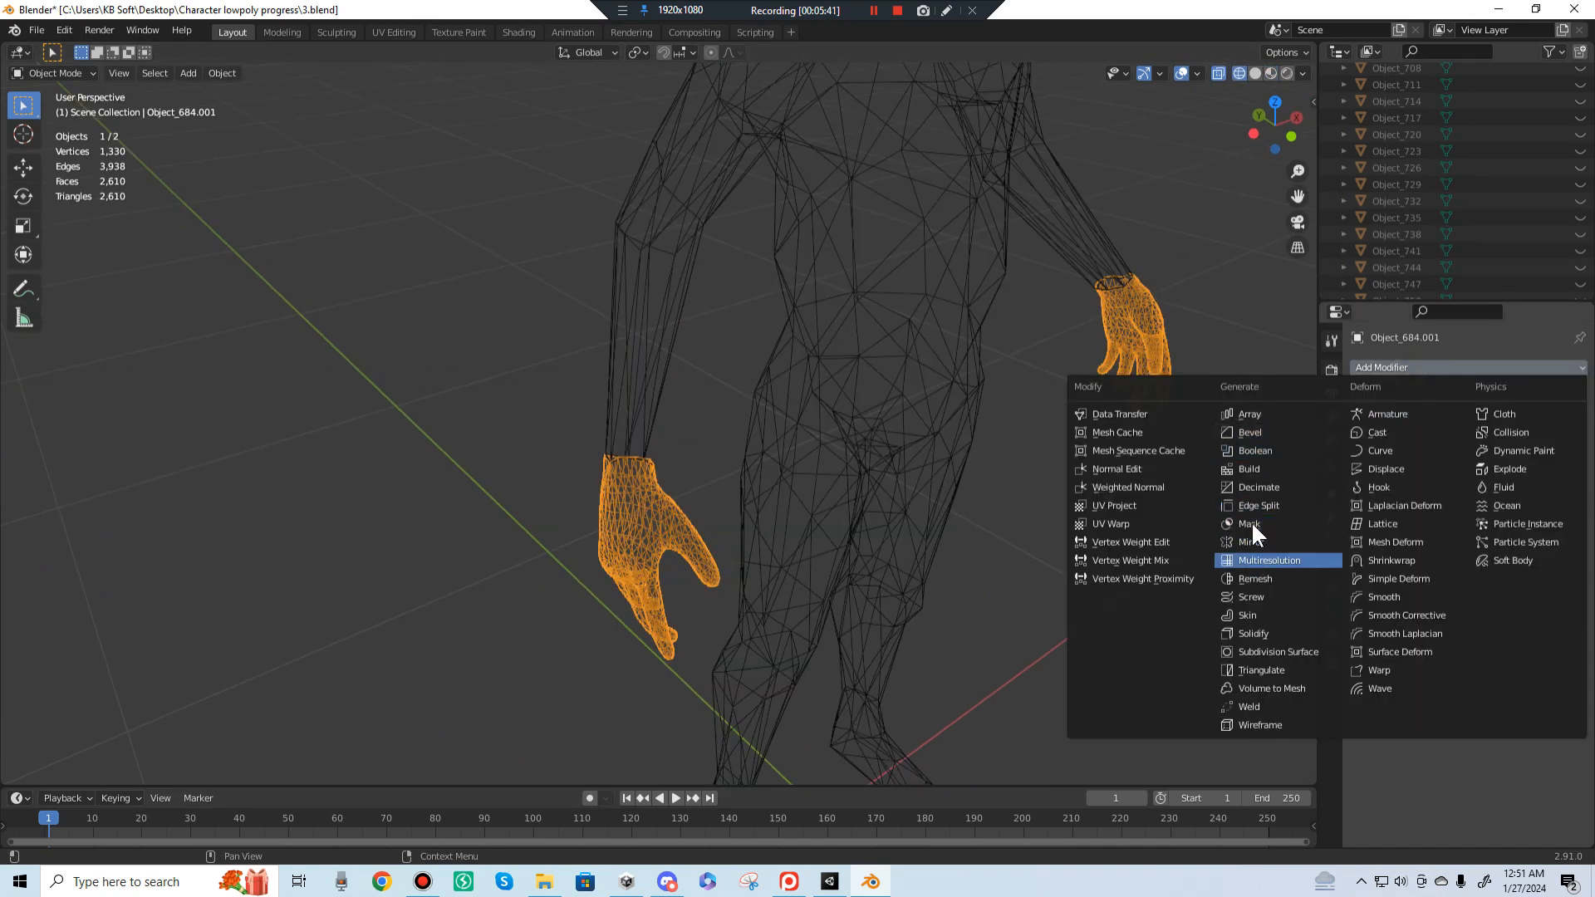
{"action": "left_click", "coordinate": [1296, 488]}
{"action": "left_click_drag", "start_coordinate": [1542, 441], "coordinate": [1453, 441]}
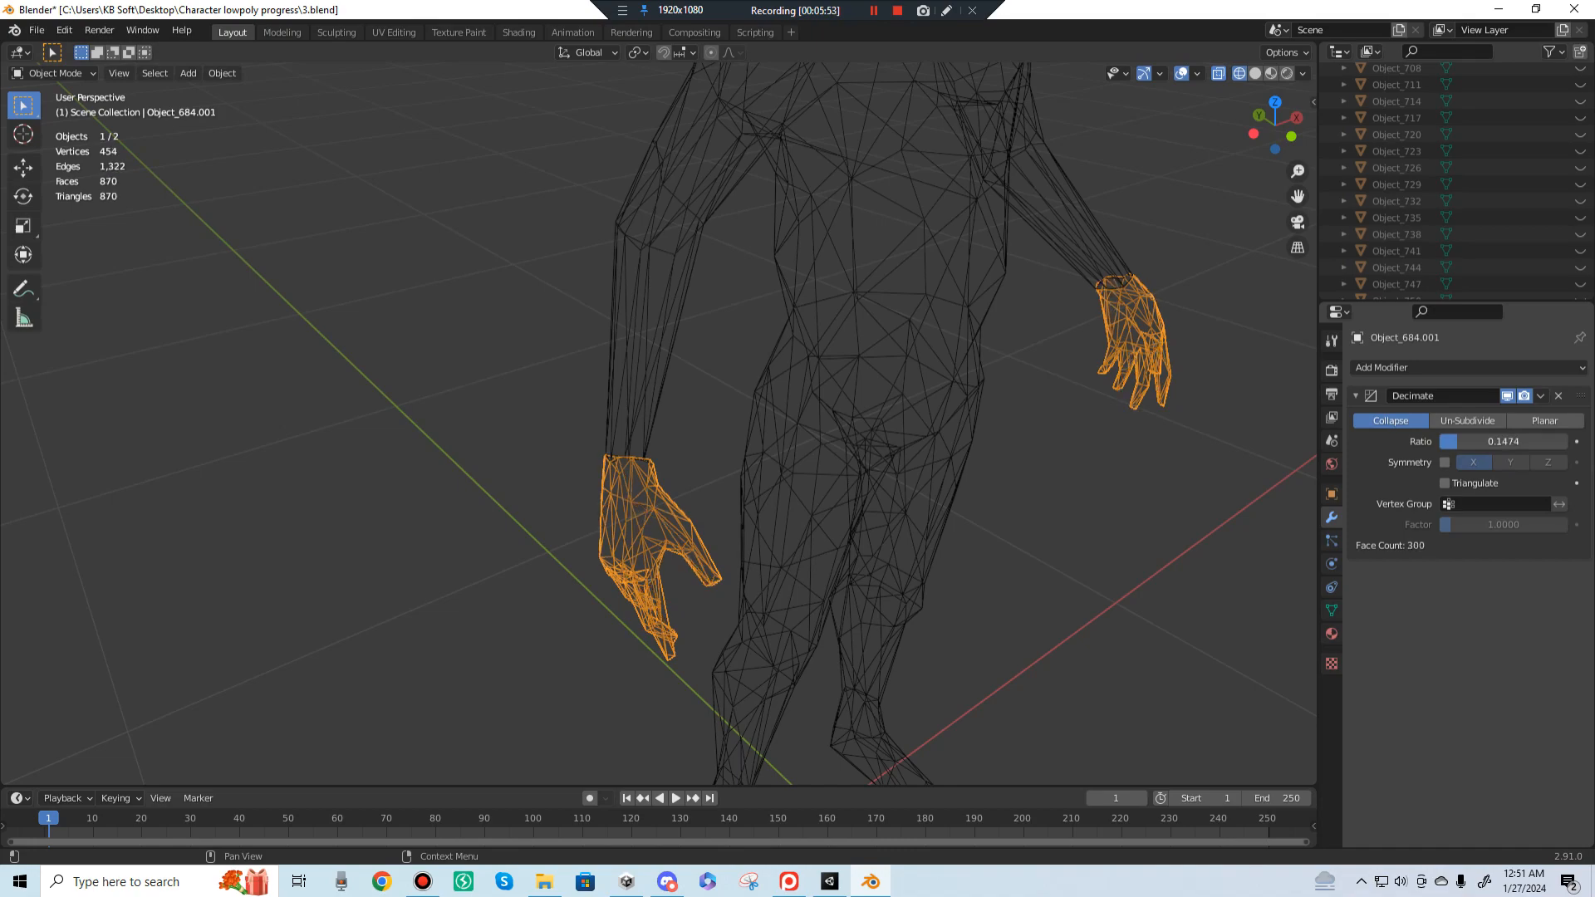
Step: Set the hands' Decimate ratio to 0.2 and check the shape of the fingers up close
{"action": "middle_click_drag", "start_coordinate": [1094, 419], "coordinate": [997, 362]}
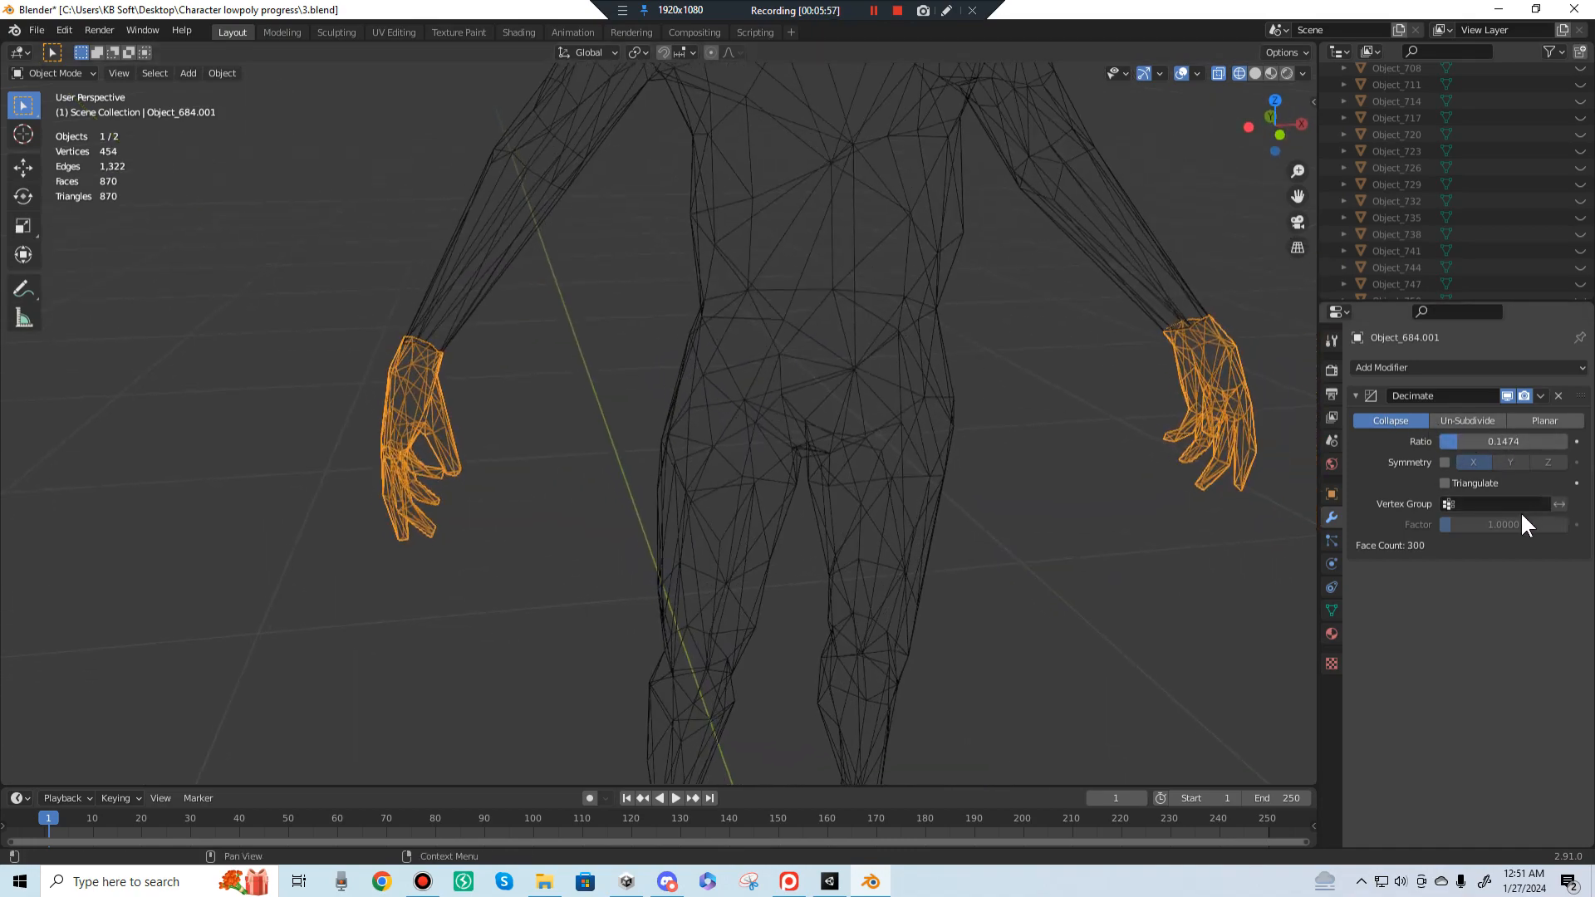
{"action": "middle_click_drag", "start_coordinate": [583, 463], "coordinate": [502, 466]}
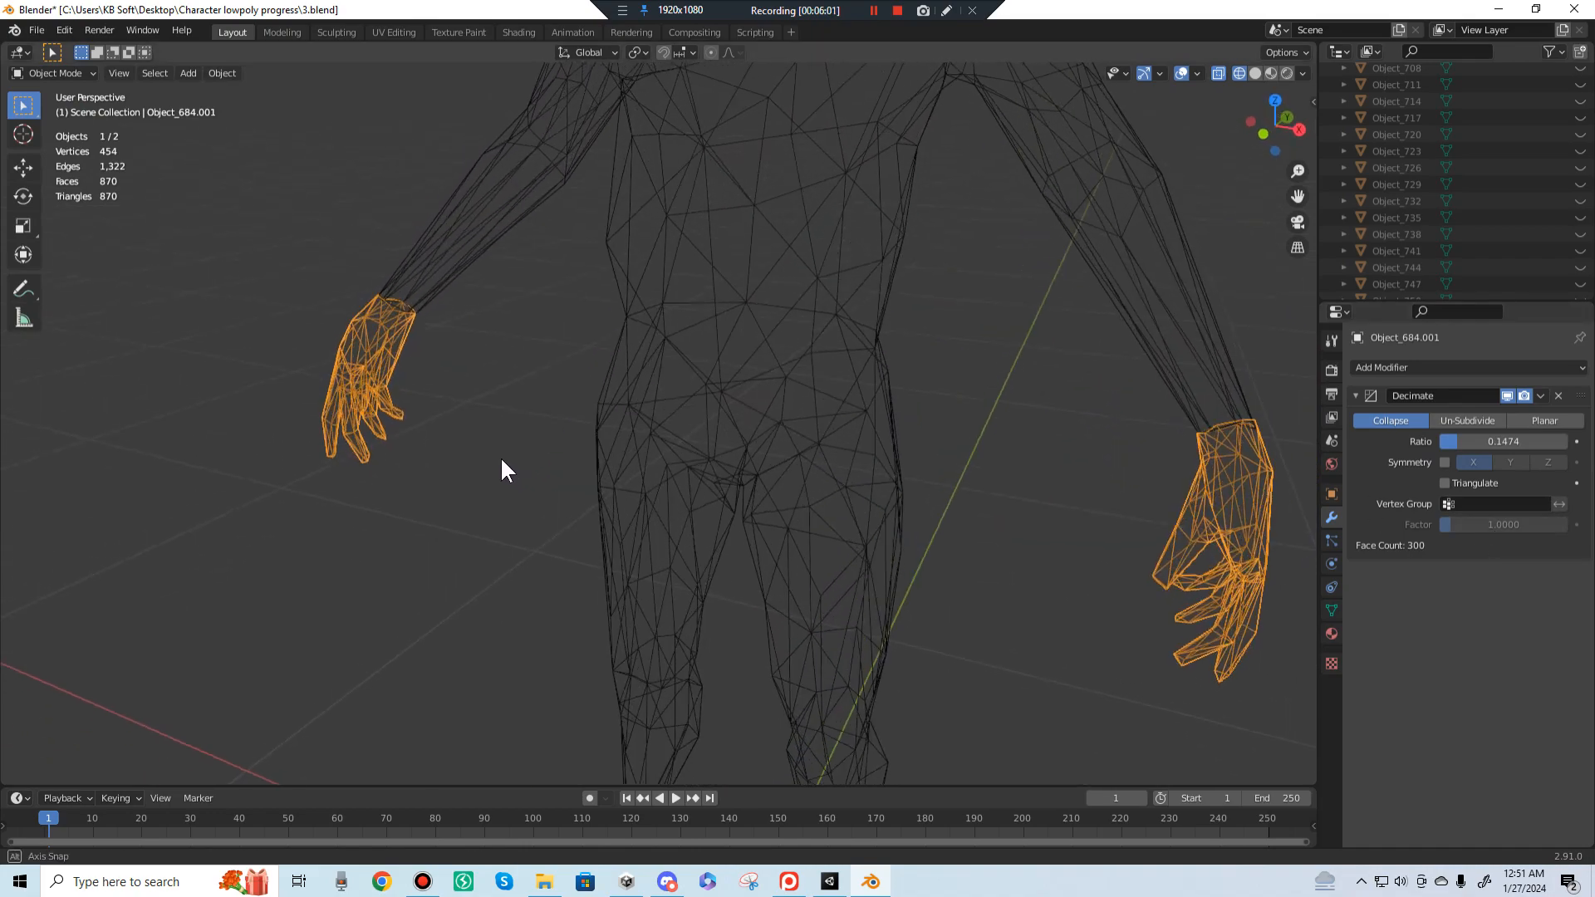
{"action": "left_click", "coordinate": [1474, 445]}
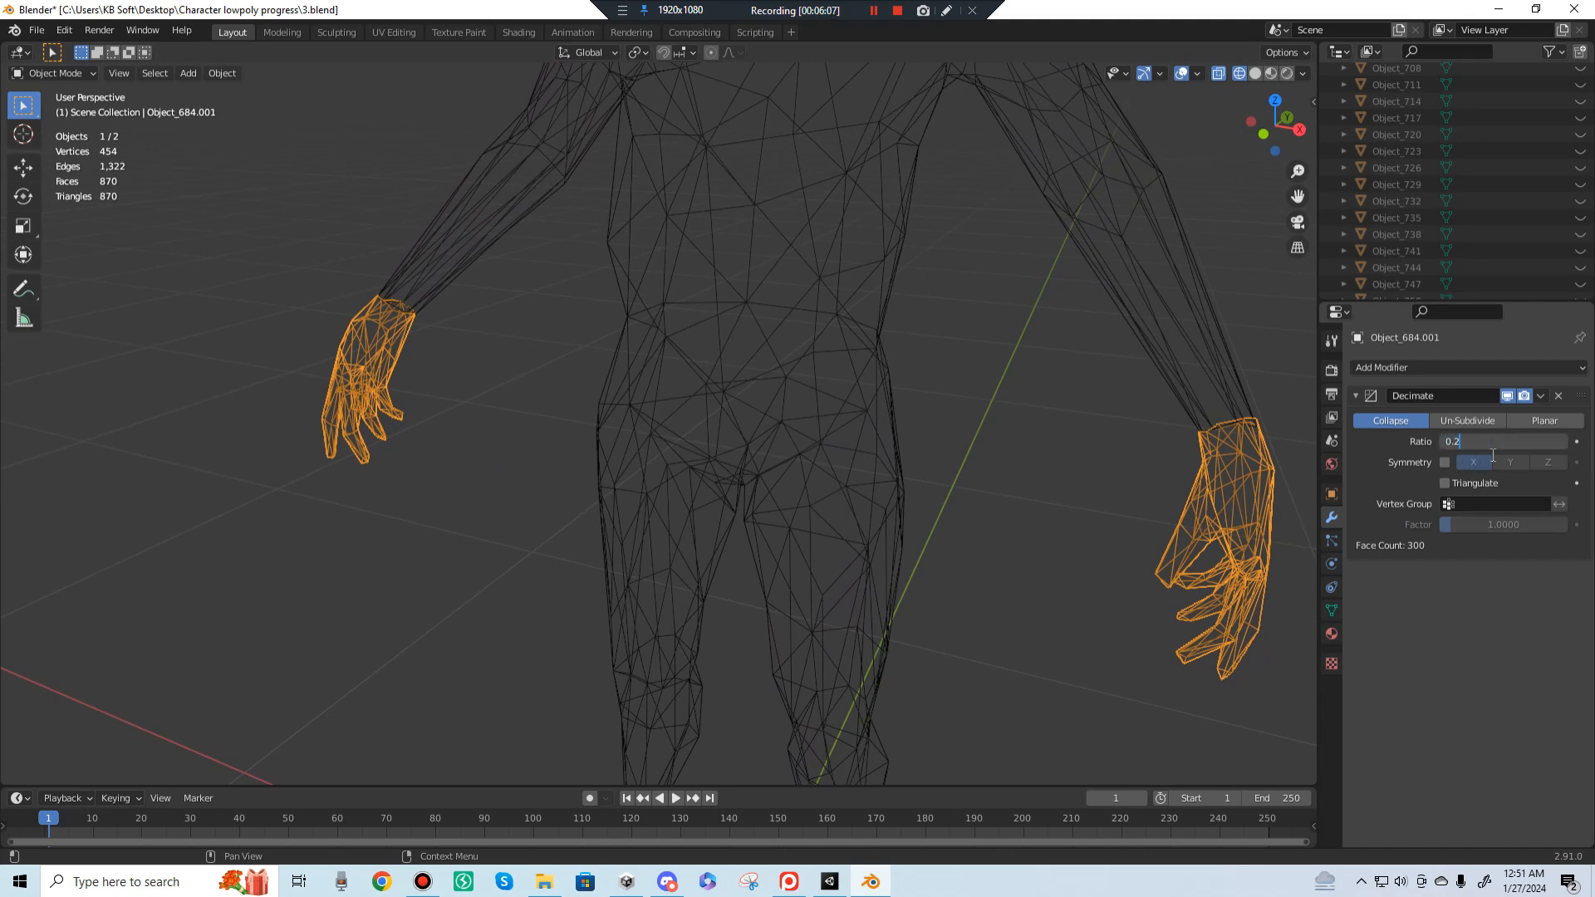
{"action": "key", "text": "Return"}
{"action": "scroll", "coordinate": [394, 316], "scroll_direction": "up", "scroll_amount": 4}
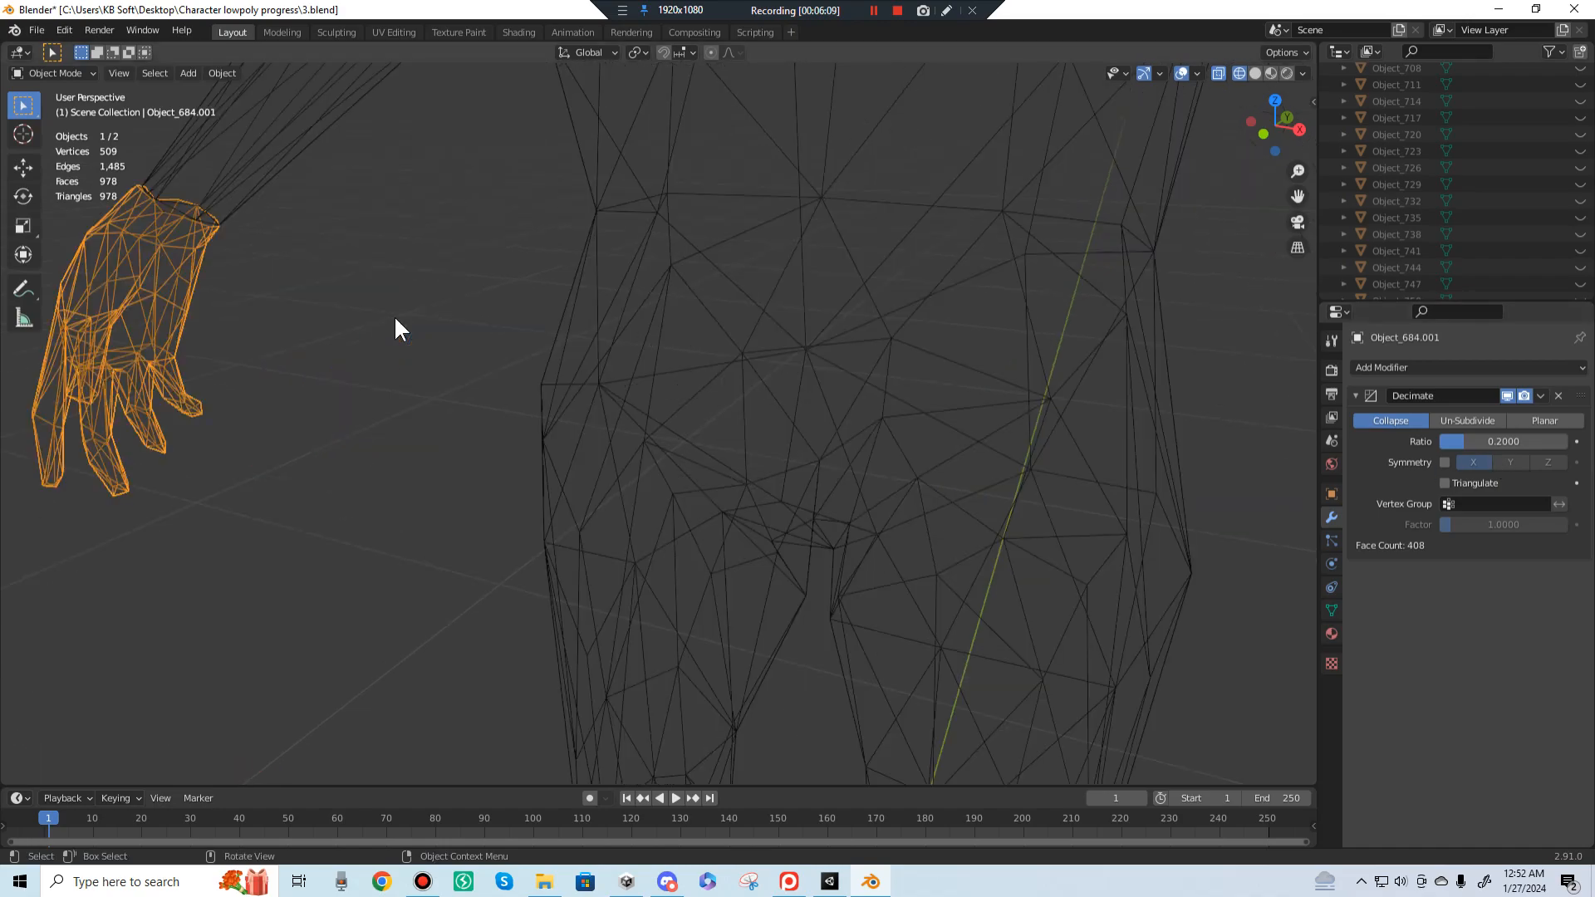
{"action": "middle_click_drag", "start_coordinate": [394, 315], "coordinate": [754, 319]}
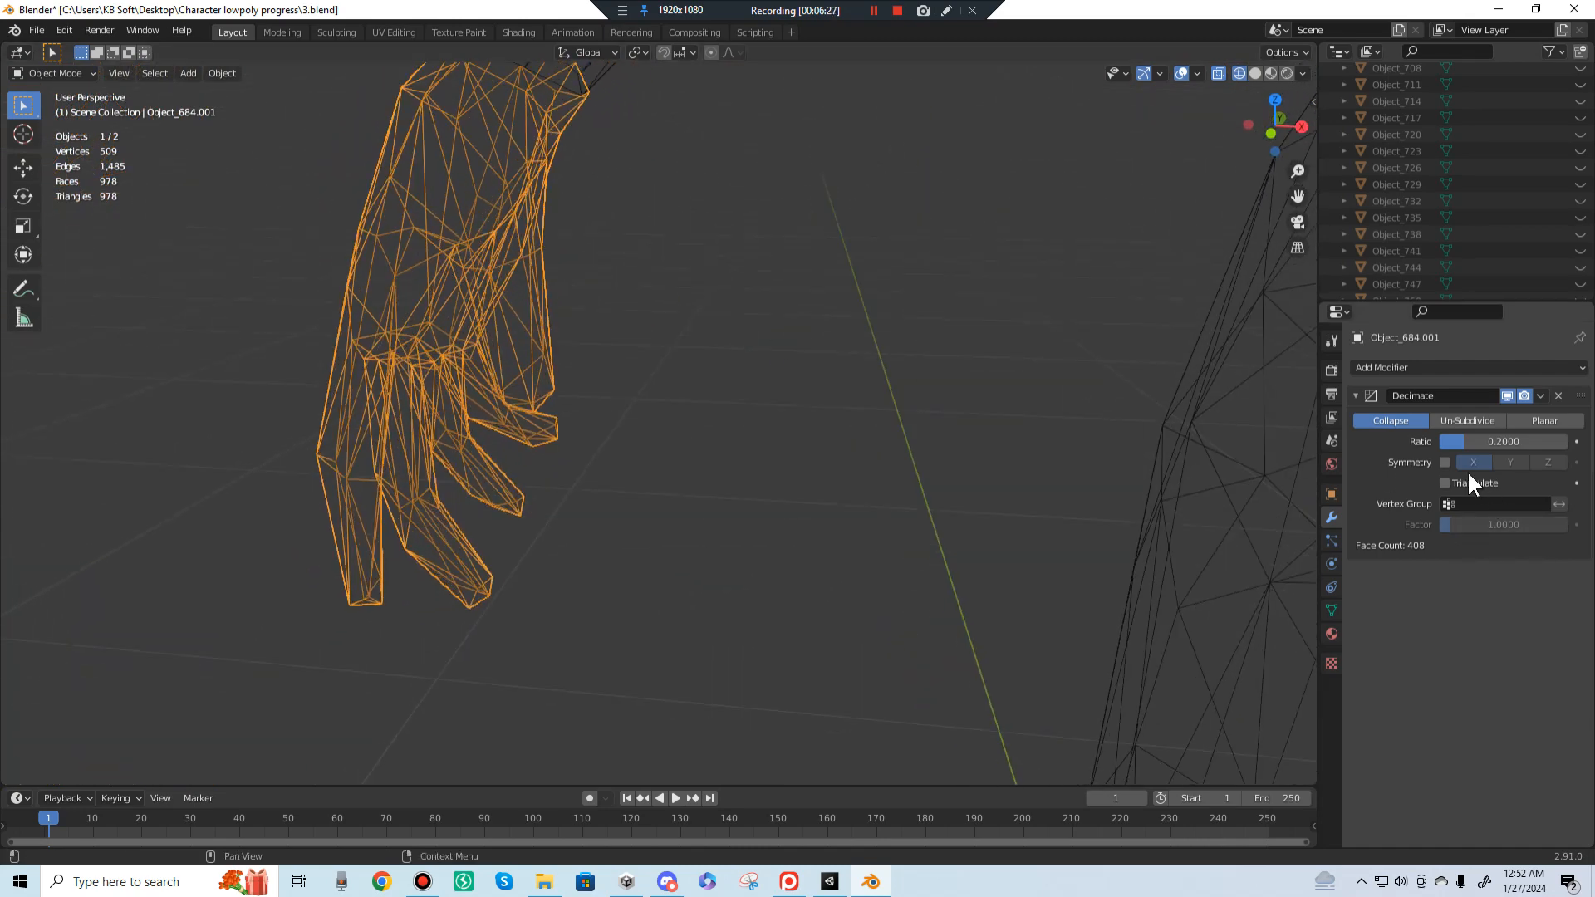
Step: Raise the hands' Decimate ratio to about 0.341, check both hands, and apply the modifier
{"action": "left_click_drag", "start_coordinate": [1503, 441], "coordinate": [1561, 441]}
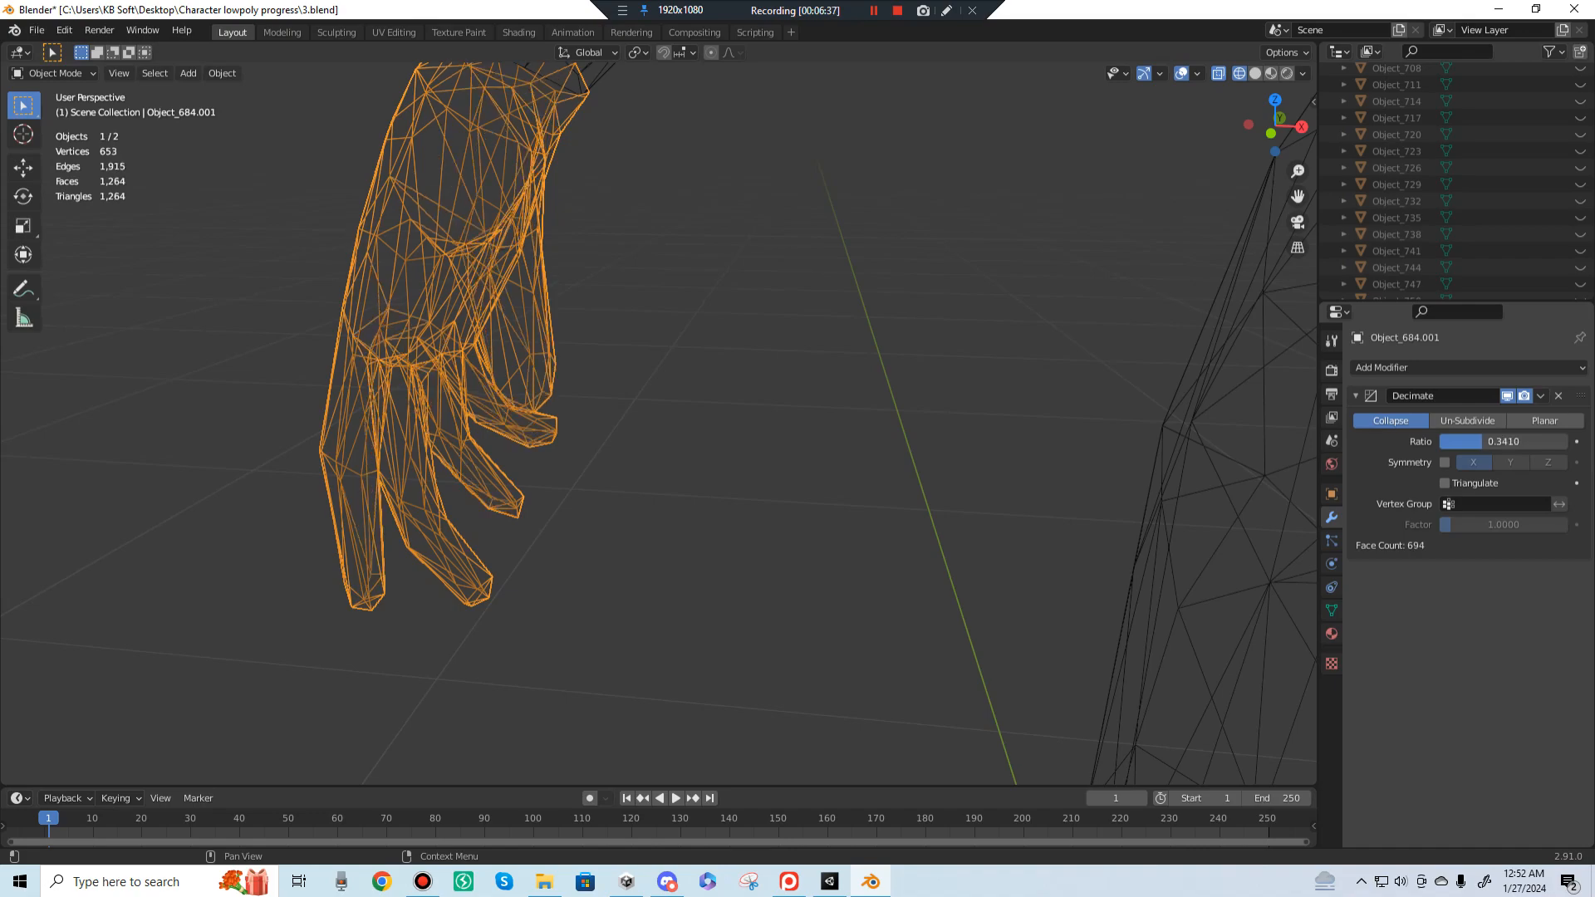
{"action": "middle_click_drag", "start_coordinate": [649, 457], "coordinate": [1061, 452]}
{"action": "scroll", "coordinate": [816, 471], "scroll_direction": "up", "scroll_amount": 4}
{"action": "middle_click_drag", "start_coordinate": [1015, 456], "coordinate": [671, 468]}
{"action": "scroll", "coordinate": [670, 465], "scroll_direction": "down", "scroll_amount": 4}
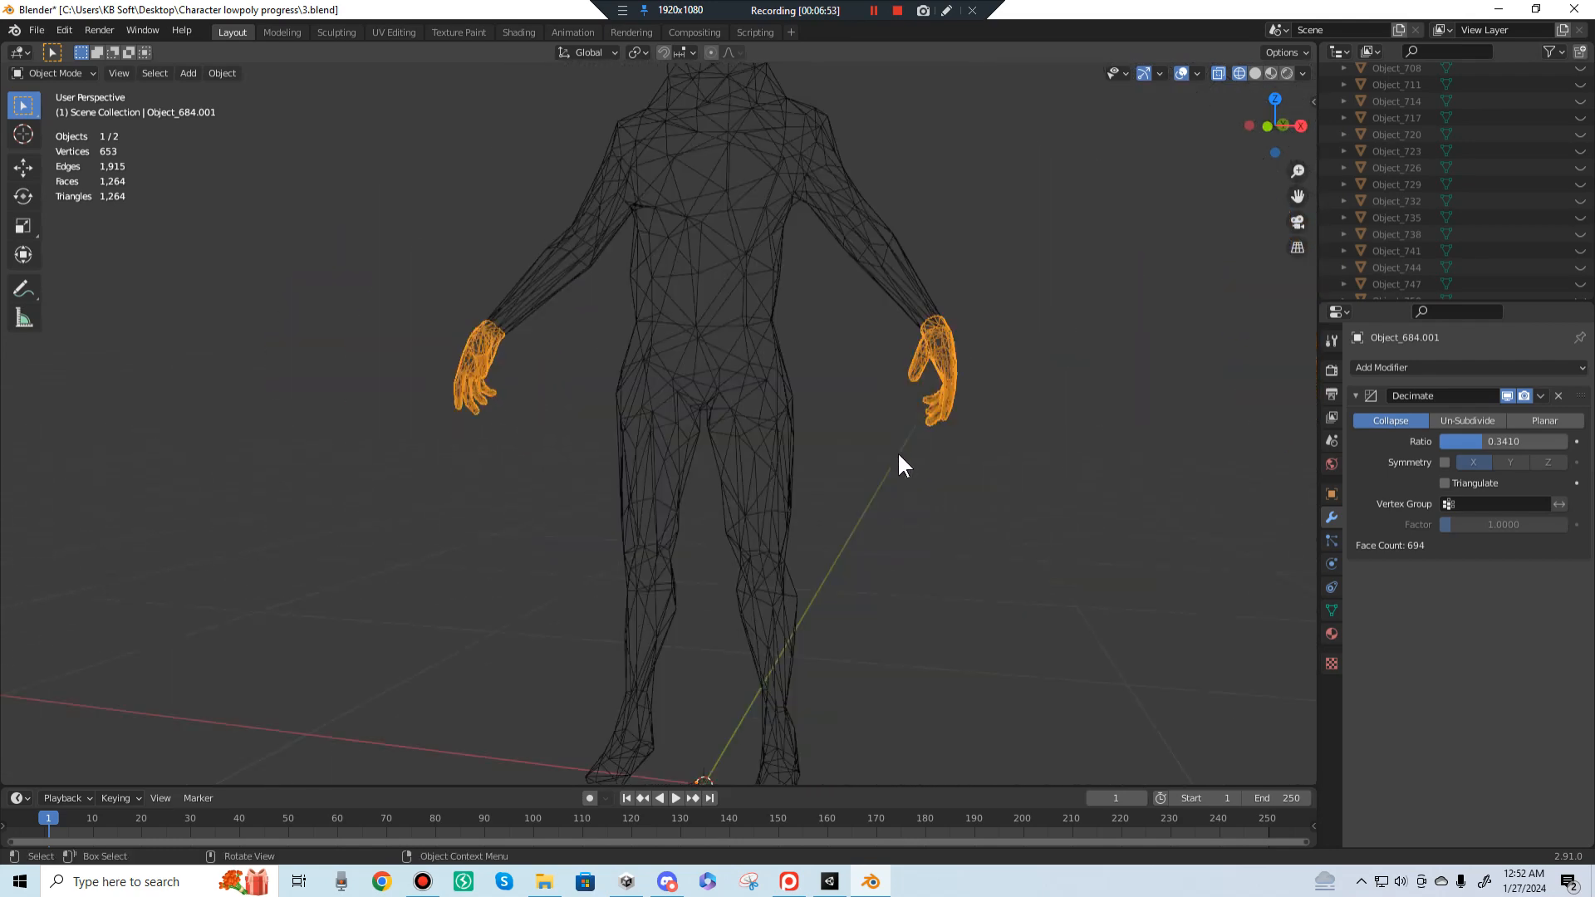
{"action": "middle_click_drag", "start_coordinate": [897, 451], "coordinate": [1115, 451]}
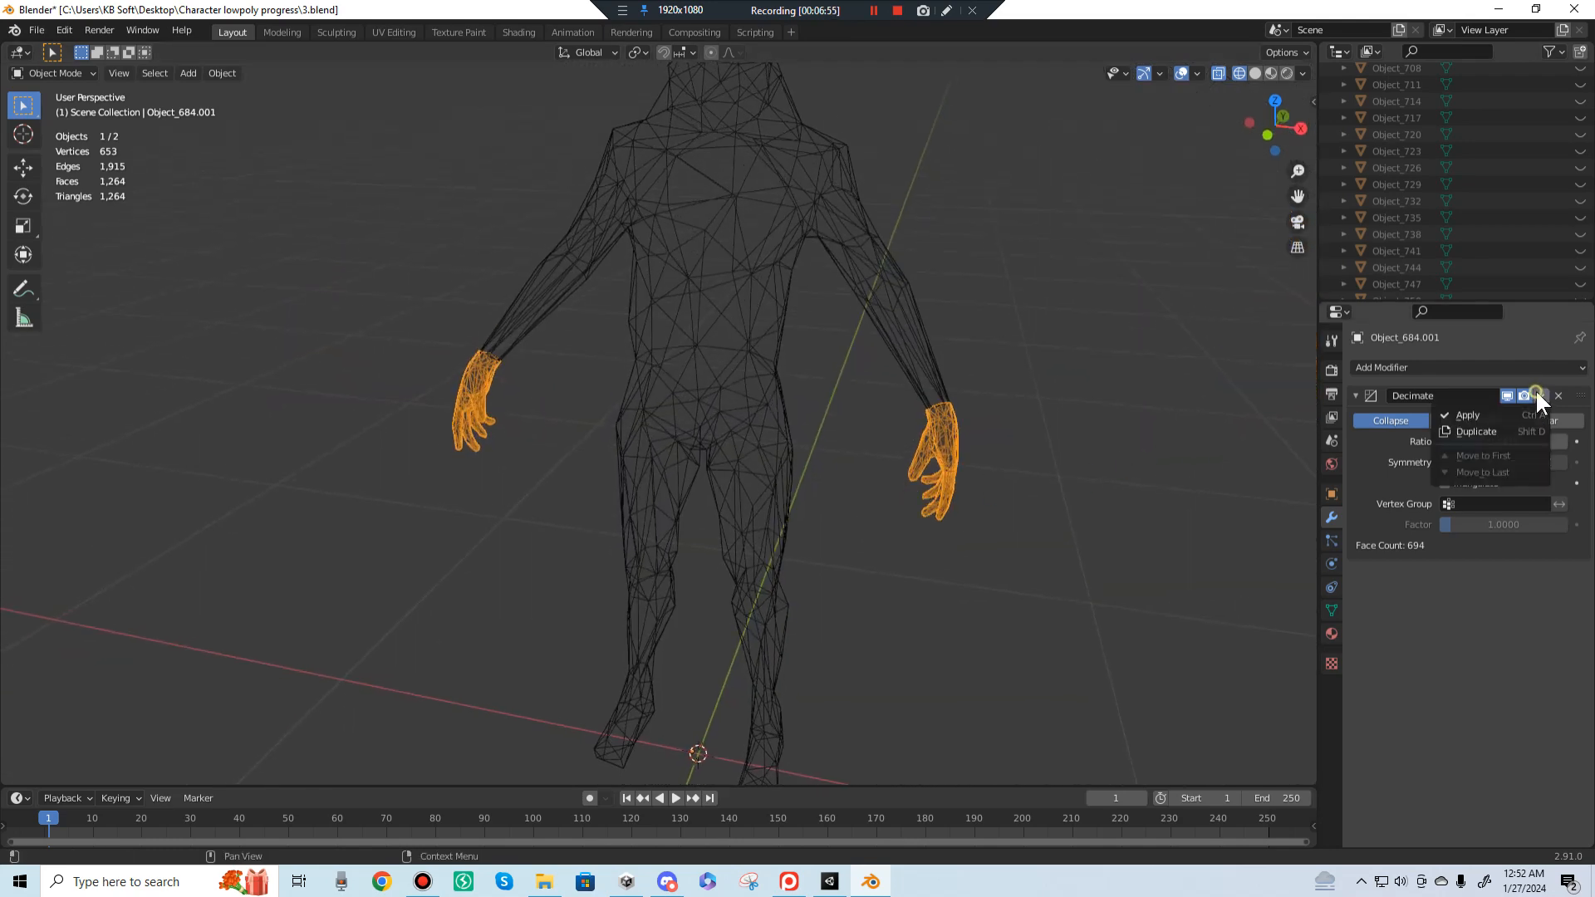
{"action": "left_click", "coordinate": [1505, 413]}
Step: Add the body to the selection as the active object and join the hands into it
{"action": "middle_click_drag", "start_coordinate": [905, 507], "coordinate": [766, 397]}
{"action": "left_click", "coordinate": [765, 391], "text": "shift"}
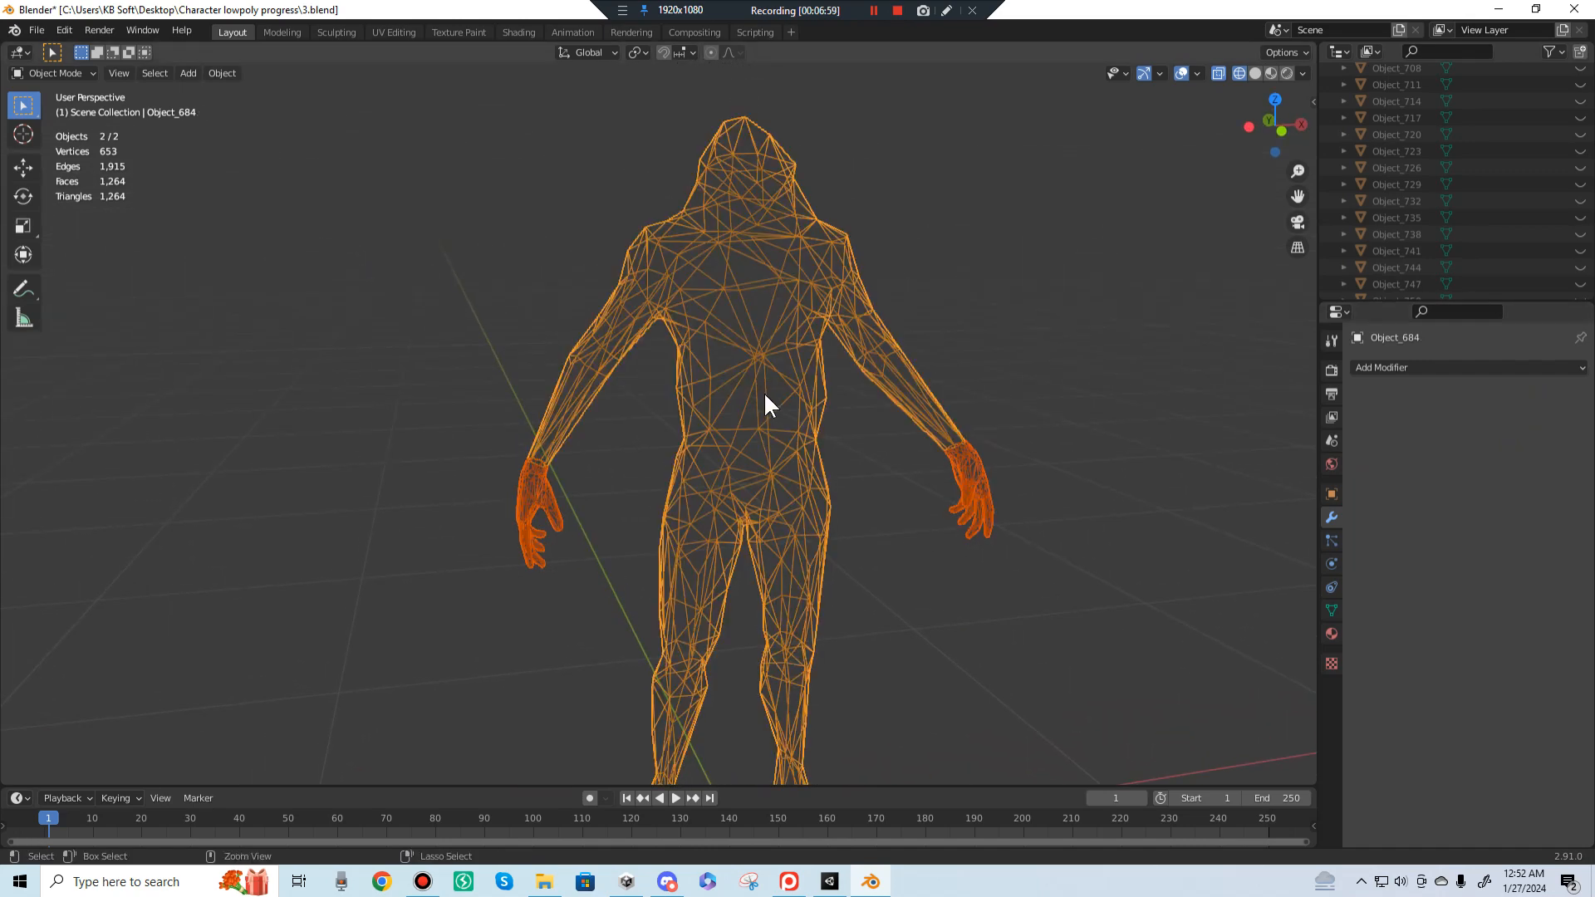
{"action": "key", "text": "ctrl+j"}
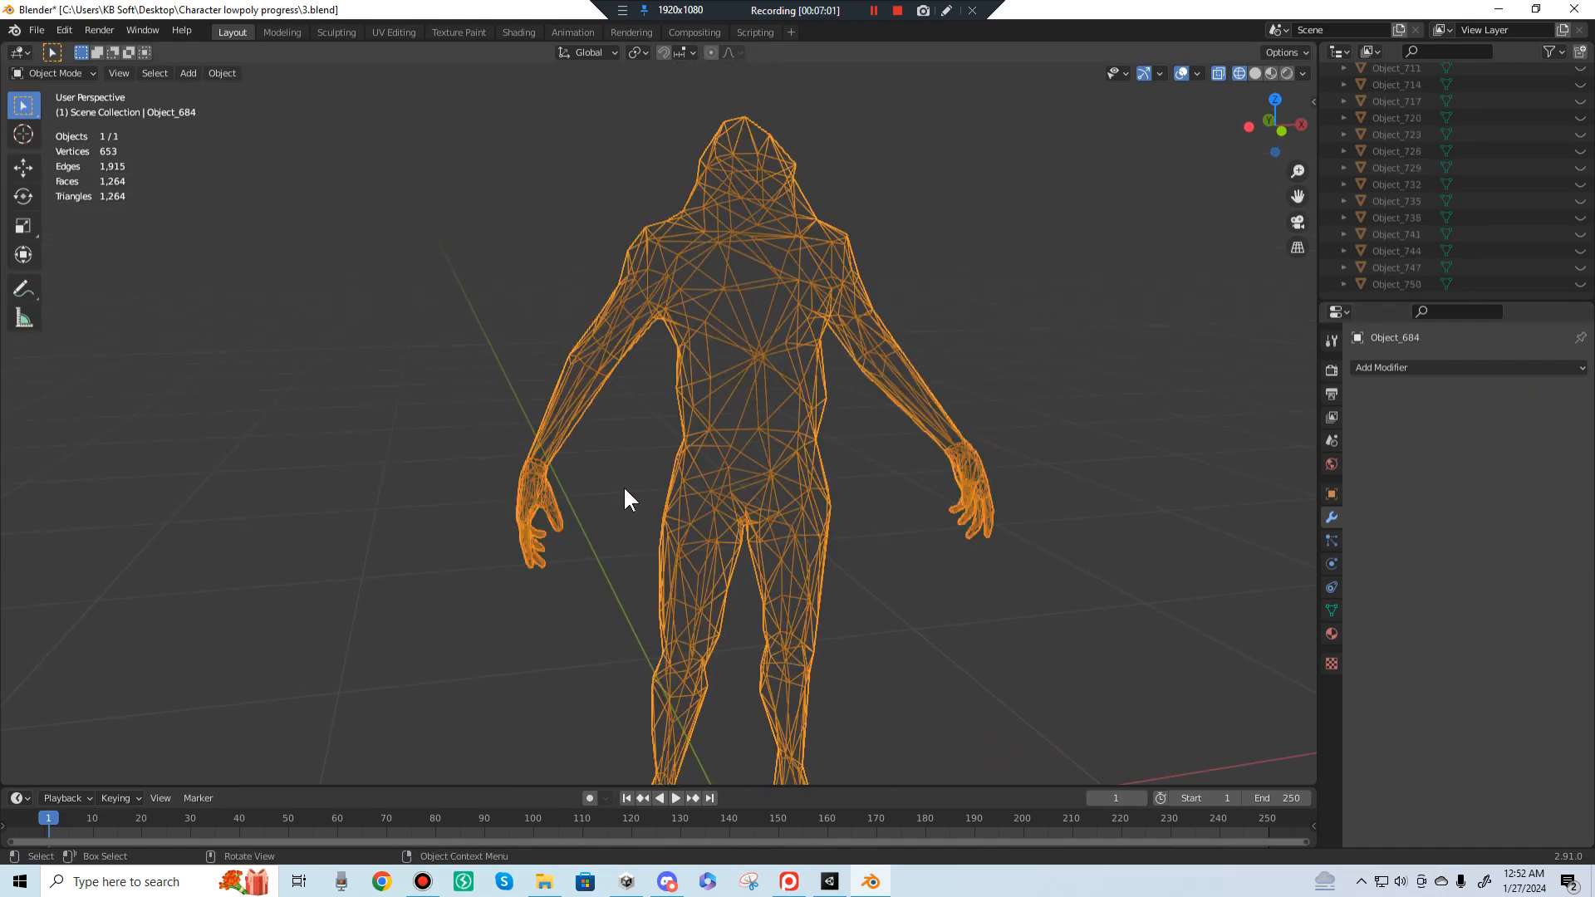
Step: Switch the viewport to Material Preview and examine the wrist seams between the joined hands and arms
{"action": "key", "text": "Tab"}
{"action": "key", "text": "c"}
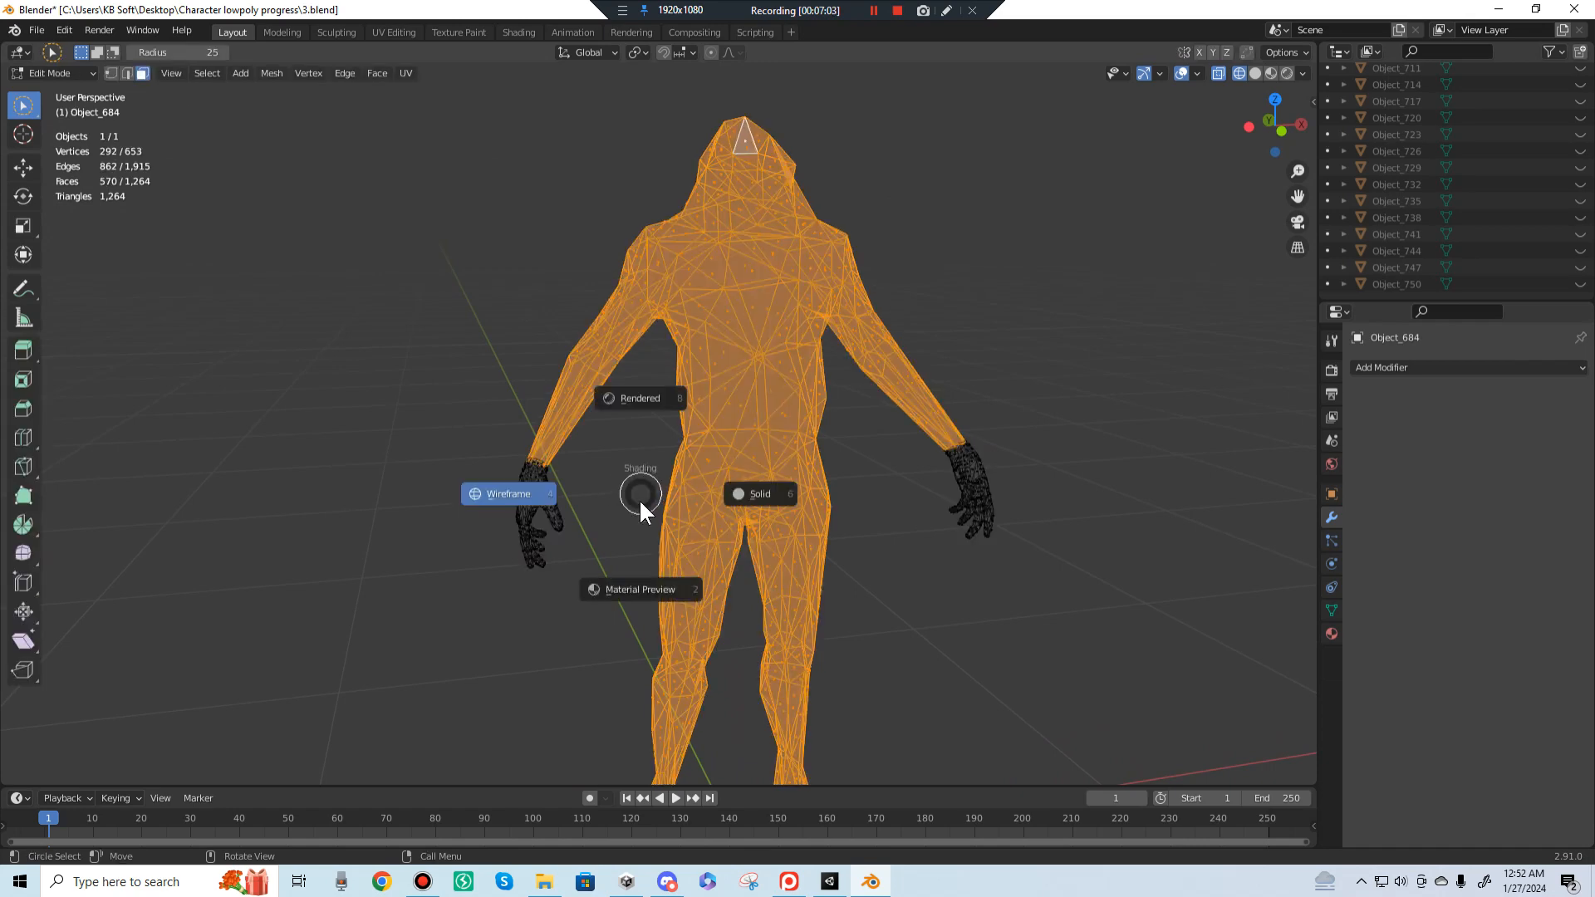
{"action": "left_click", "coordinate": [641, 586]}
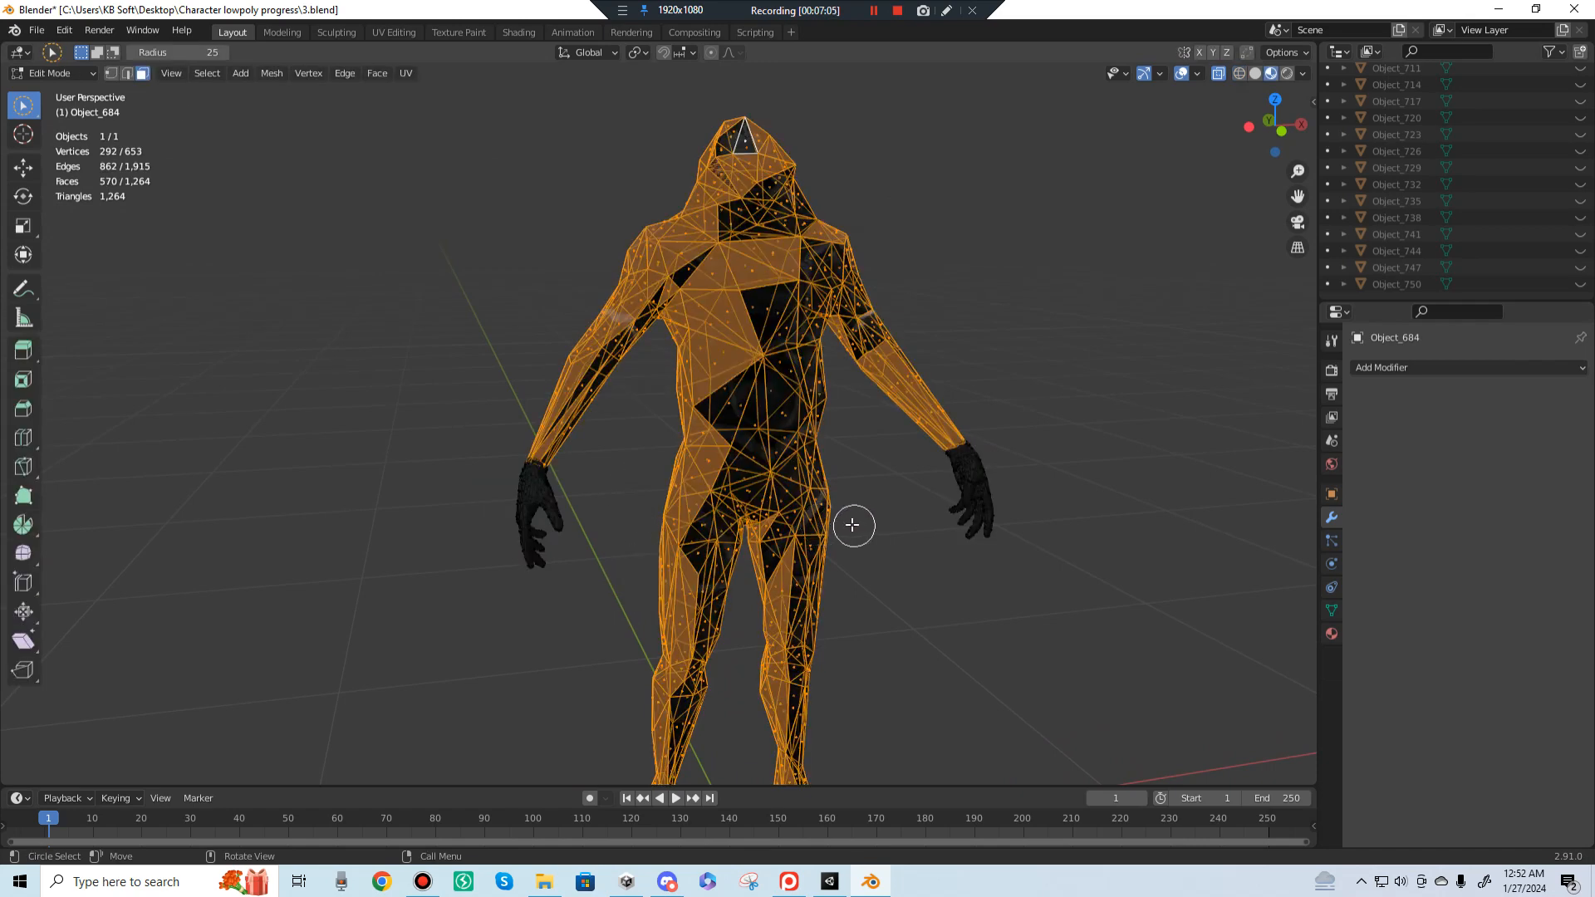
{"action": "key", "text": "Tab"}
{"action": "scroll", "coordinate": [644, 496], "scroll_direction": "up", "scroll_amount": 4}
{"action": "middle_click_drag", "start_coordinate": [630, 481], "coordinate": [1157, 467]}
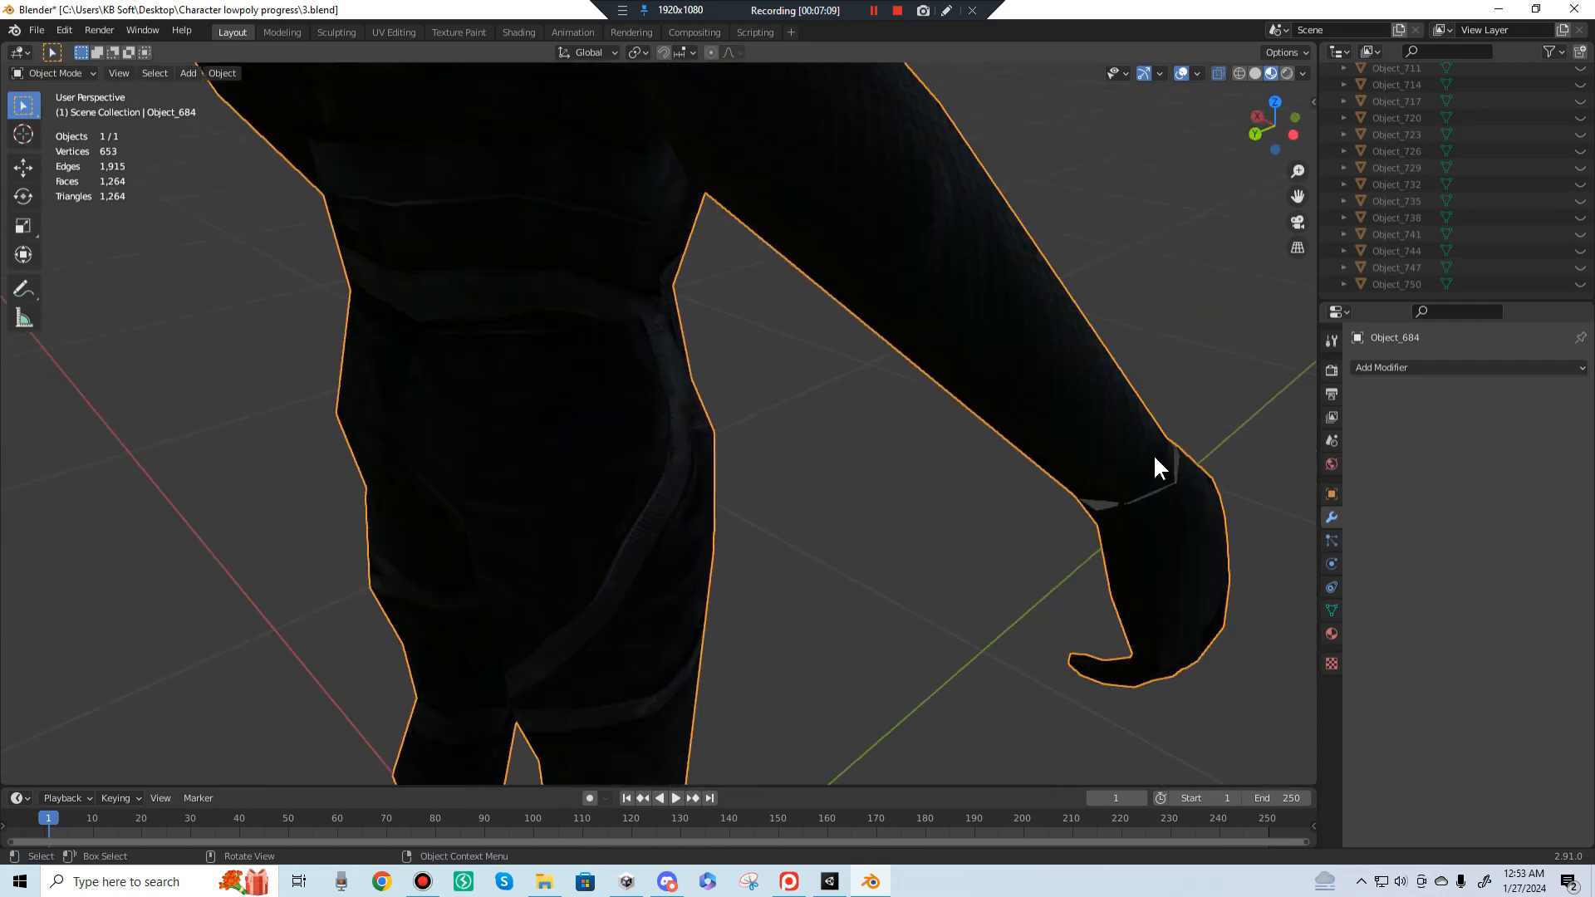
{"action": "scroll", "coordinate": [1099, 475], "scroll_direction": "down", "scroll_amount": 3}
{"action": "scroll", "coordinate": [1140, 491], "scroll_direction": "up", "scroll_amount": 5}
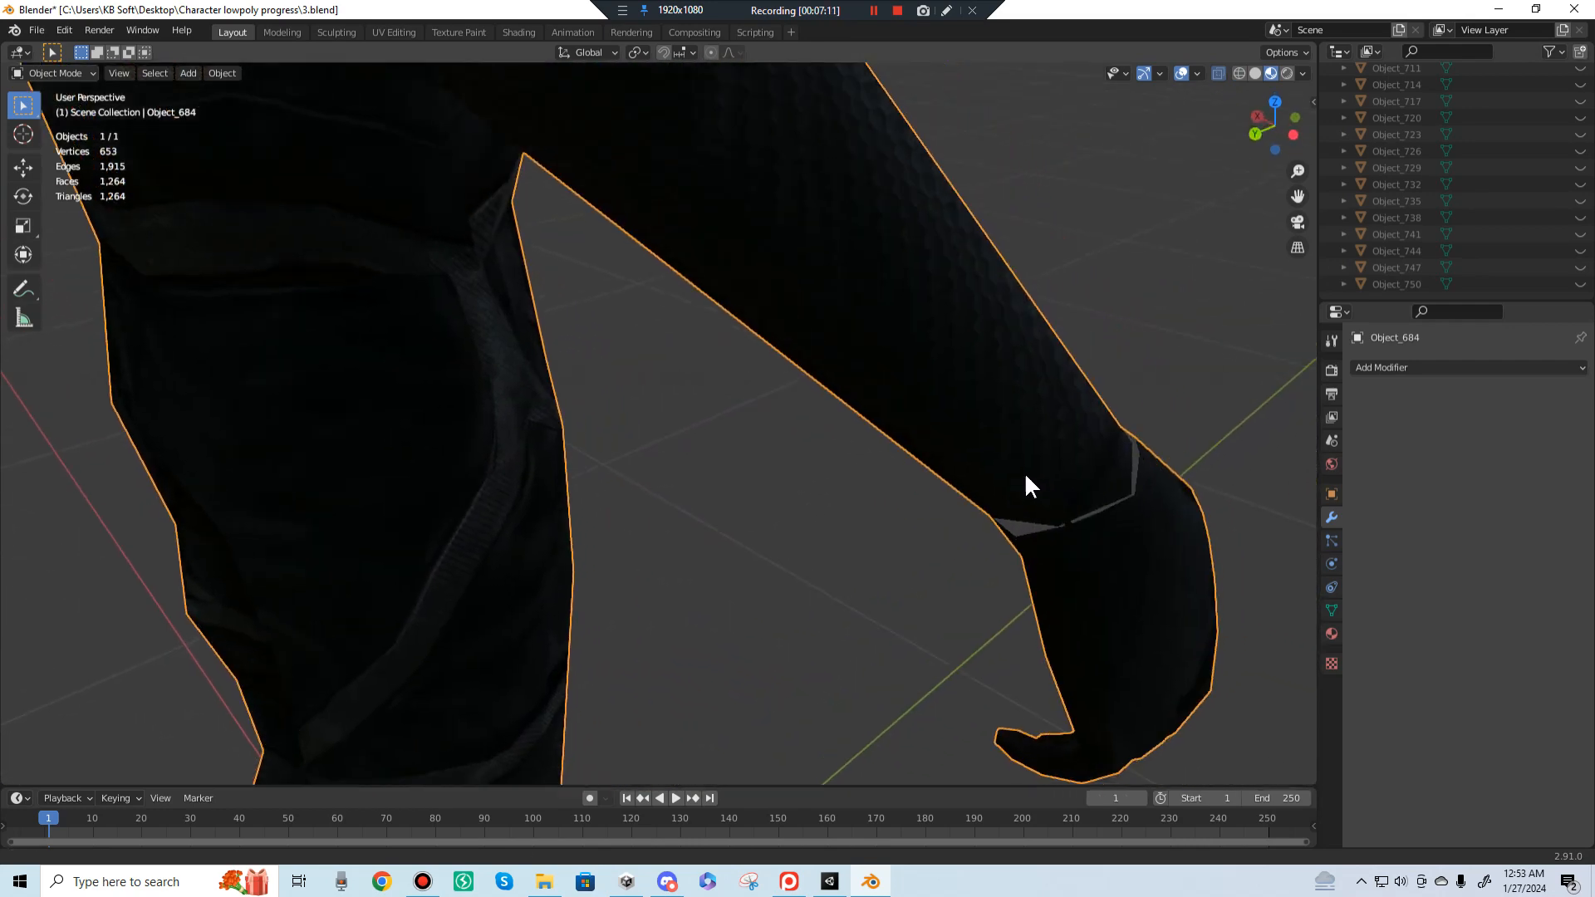
{"action": "middle_click_drag", "start_coordinate": [1025, 476], "coordinate": [751, 457]}
{"action": "scroll", "coordinate": [755, 458], "scroll_direction": "down", "scroll_amount": 4}
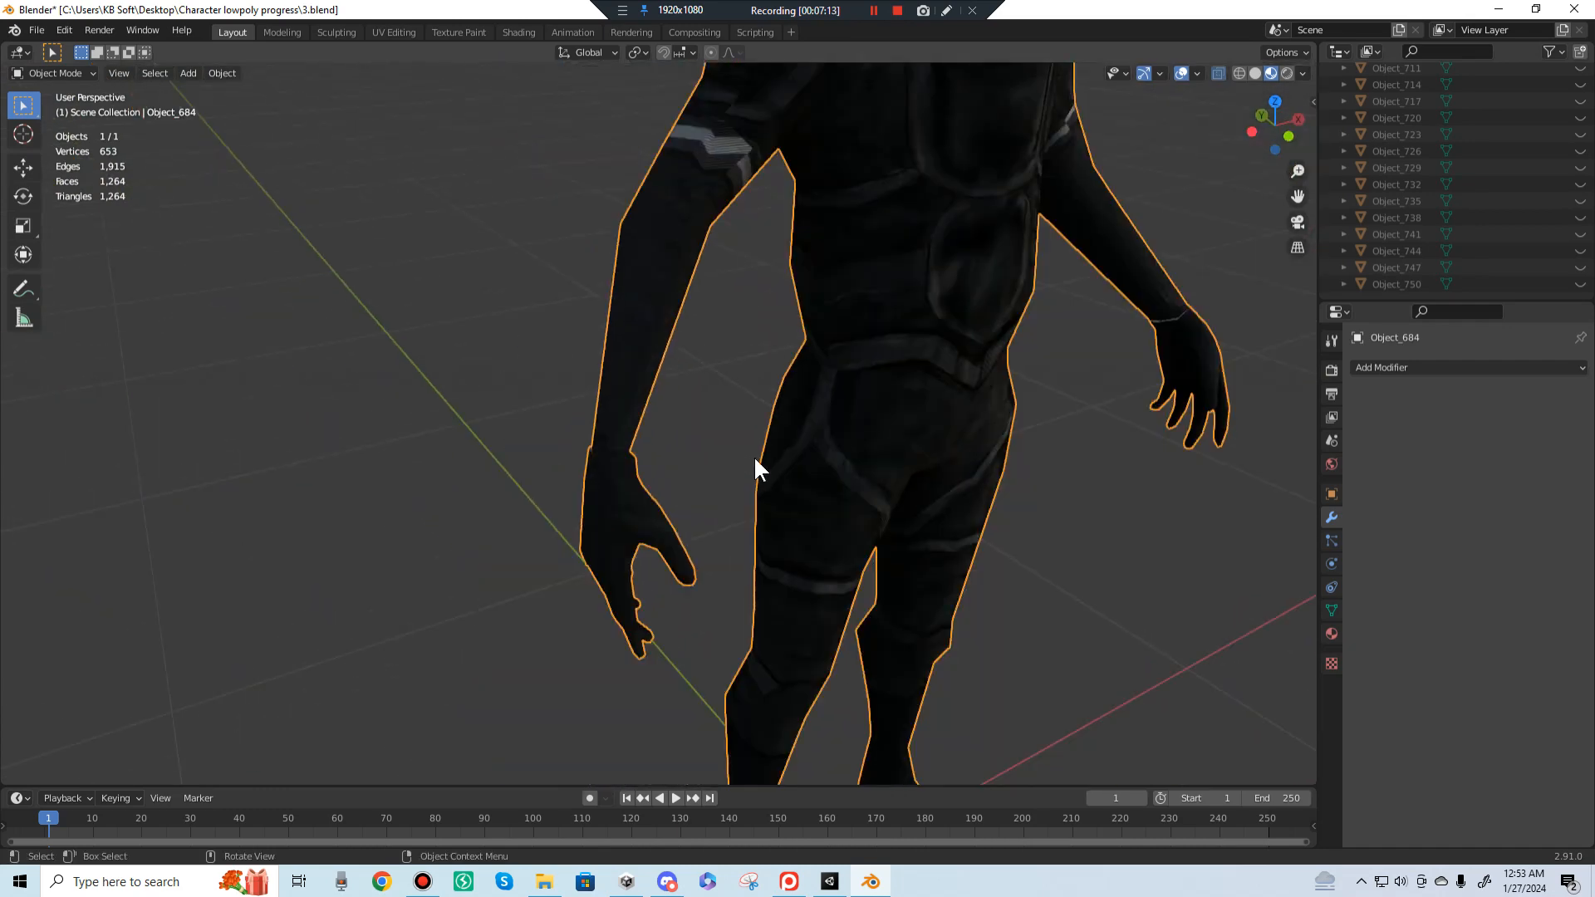
{"action": "scroll", "coordinate": [754, 455], "scroll_direction": "down", "scroll_amount": 5}
{"action": "key", "text": "Tab"}
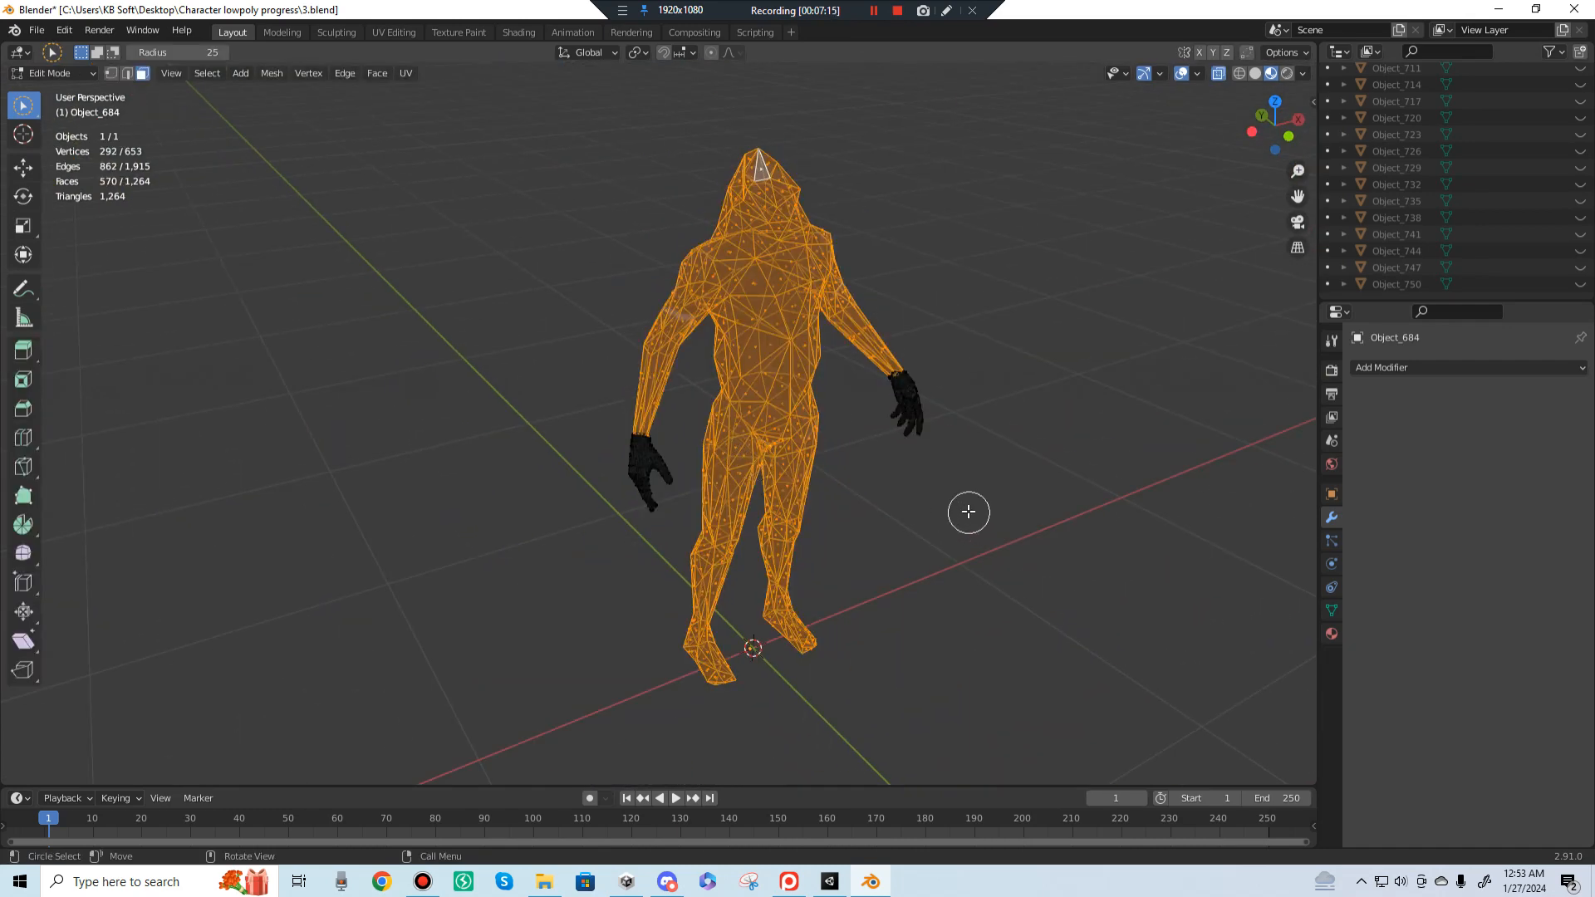
{"action": "key", "text": "Tab"}
Step: Switch the viewport to Wireframe and examine the topology of the hands and the whole joined character
{"action": "key", "text": "z"}
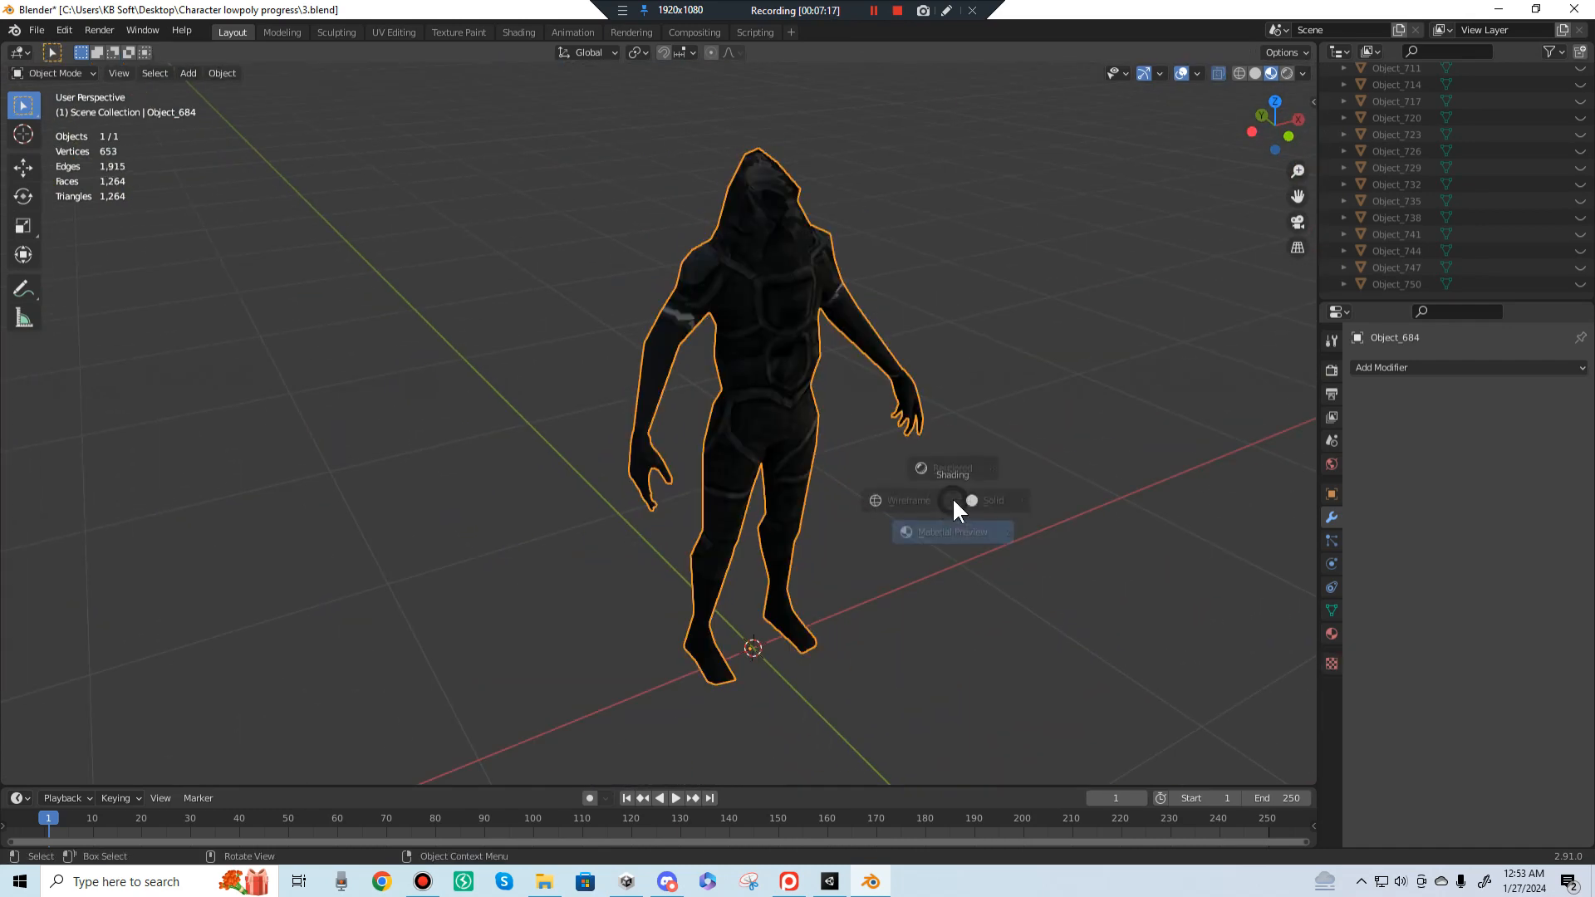
{"action": "left_click", "coordinate": [792, 495]}
{"action": "middle_click_drag", "start_coordinate": [991, 529], "coordinate": [552, 482]}
{"action": "scroll", "coordinate": [646, 445], "scroll_direction": "up", "scroll_amount": 10}
{"action": "scroll", "coordinate": [430, 490], "scroll_direction": "up", "scroll_amount": 5}
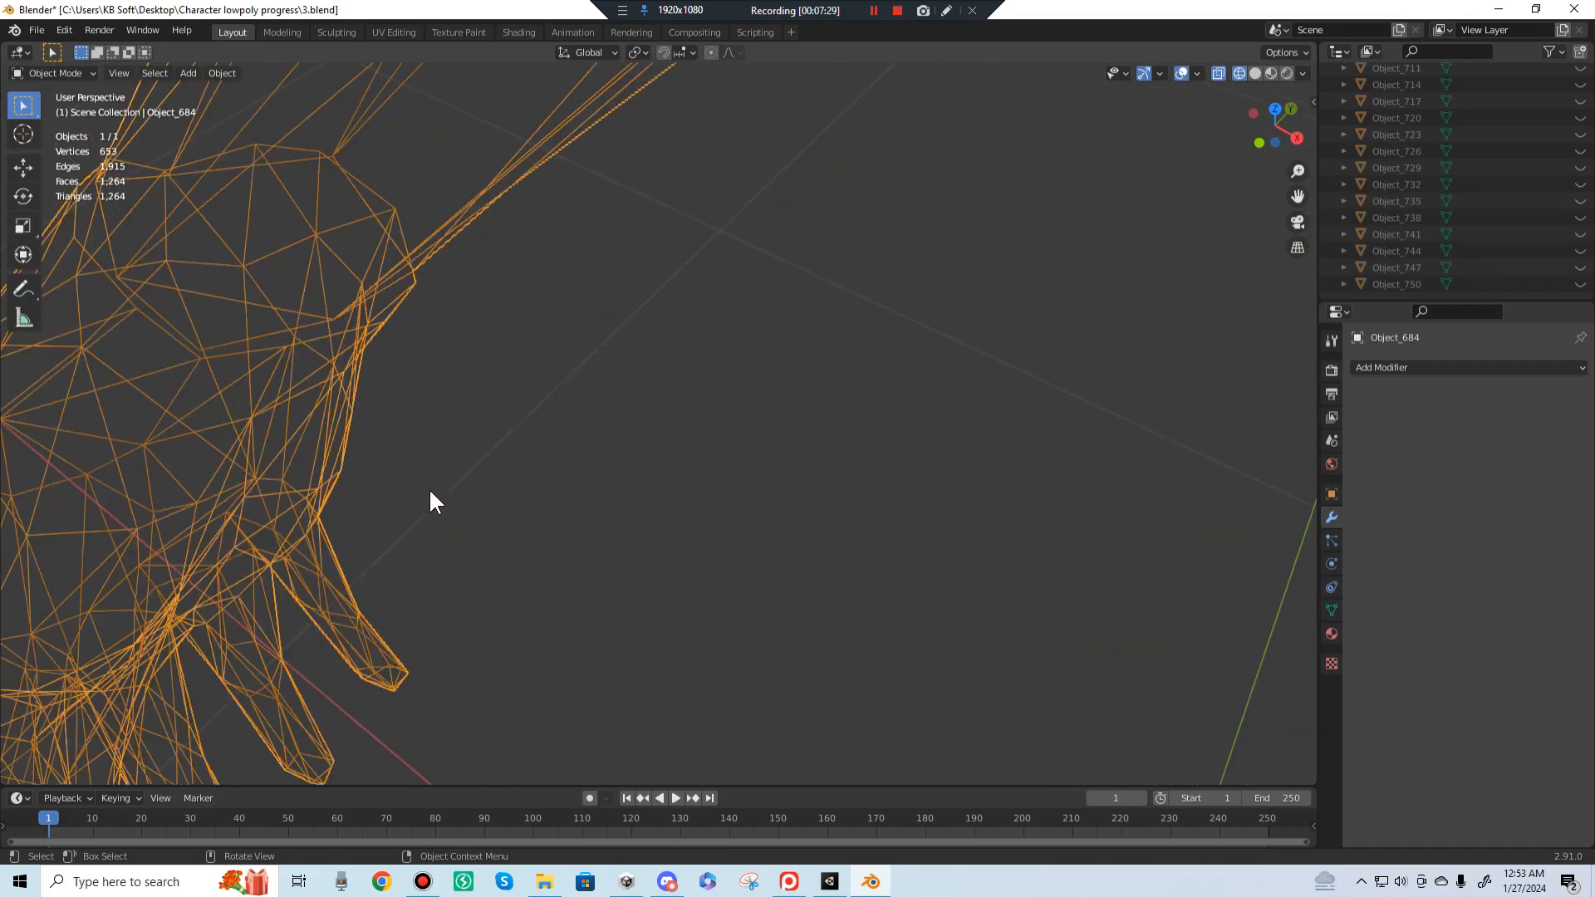
{"action": "middle_click_drag", "start_coordinate": [428, 487], "coordinate": [941, 487]}
{"action": "scroll", "coordinate": [942, 500], "scroll_direction": "down", "scroll_amount": 3}
{"action": "key", "text": "Tab"}
{"action": "key", "text": "Tab"}
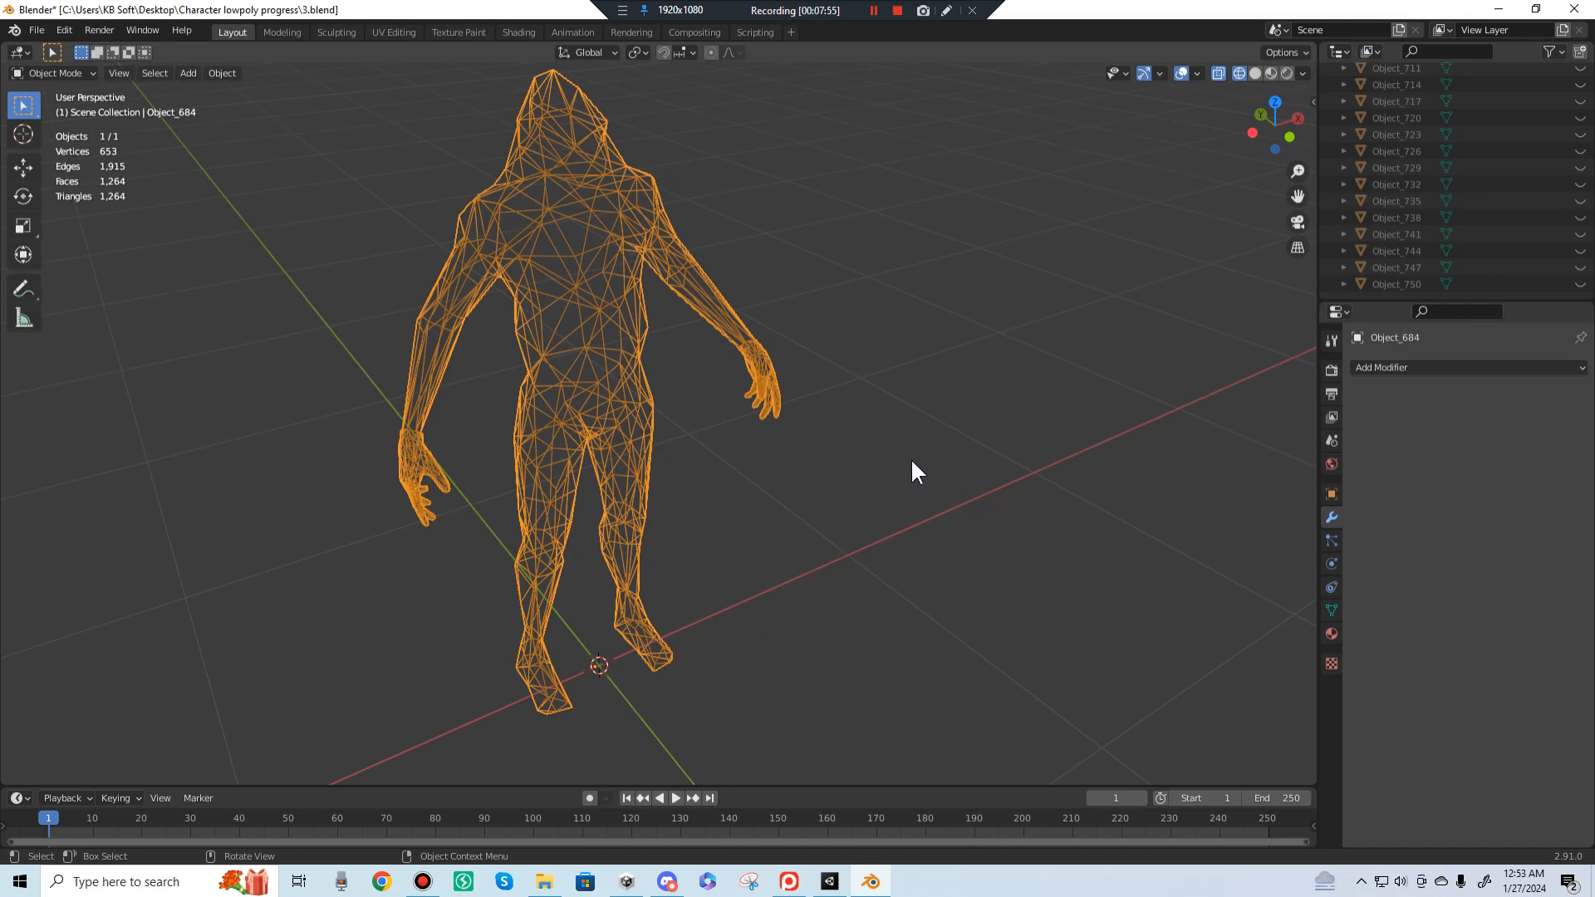
{"action": "scroll", "coordinate": [912, 464], "scroll_direction": "up", "scroll_amount": 6}
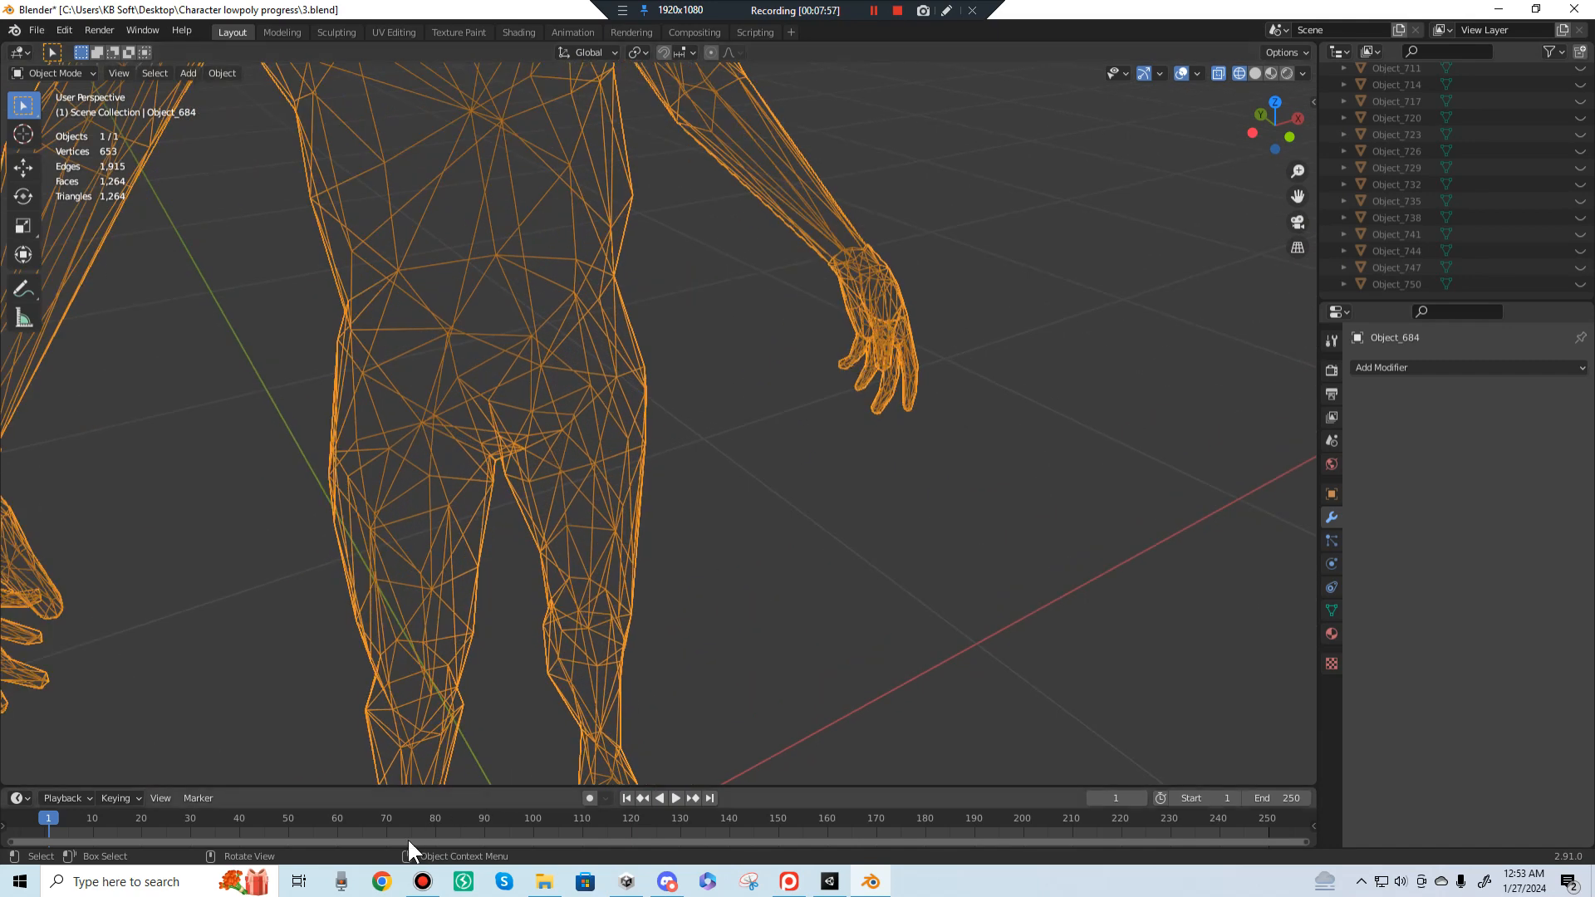
Step: Switch to Google Chrome and open the personal user profile with the photo avatar
{"action": "left_click", "coordinate": [387, 879]}
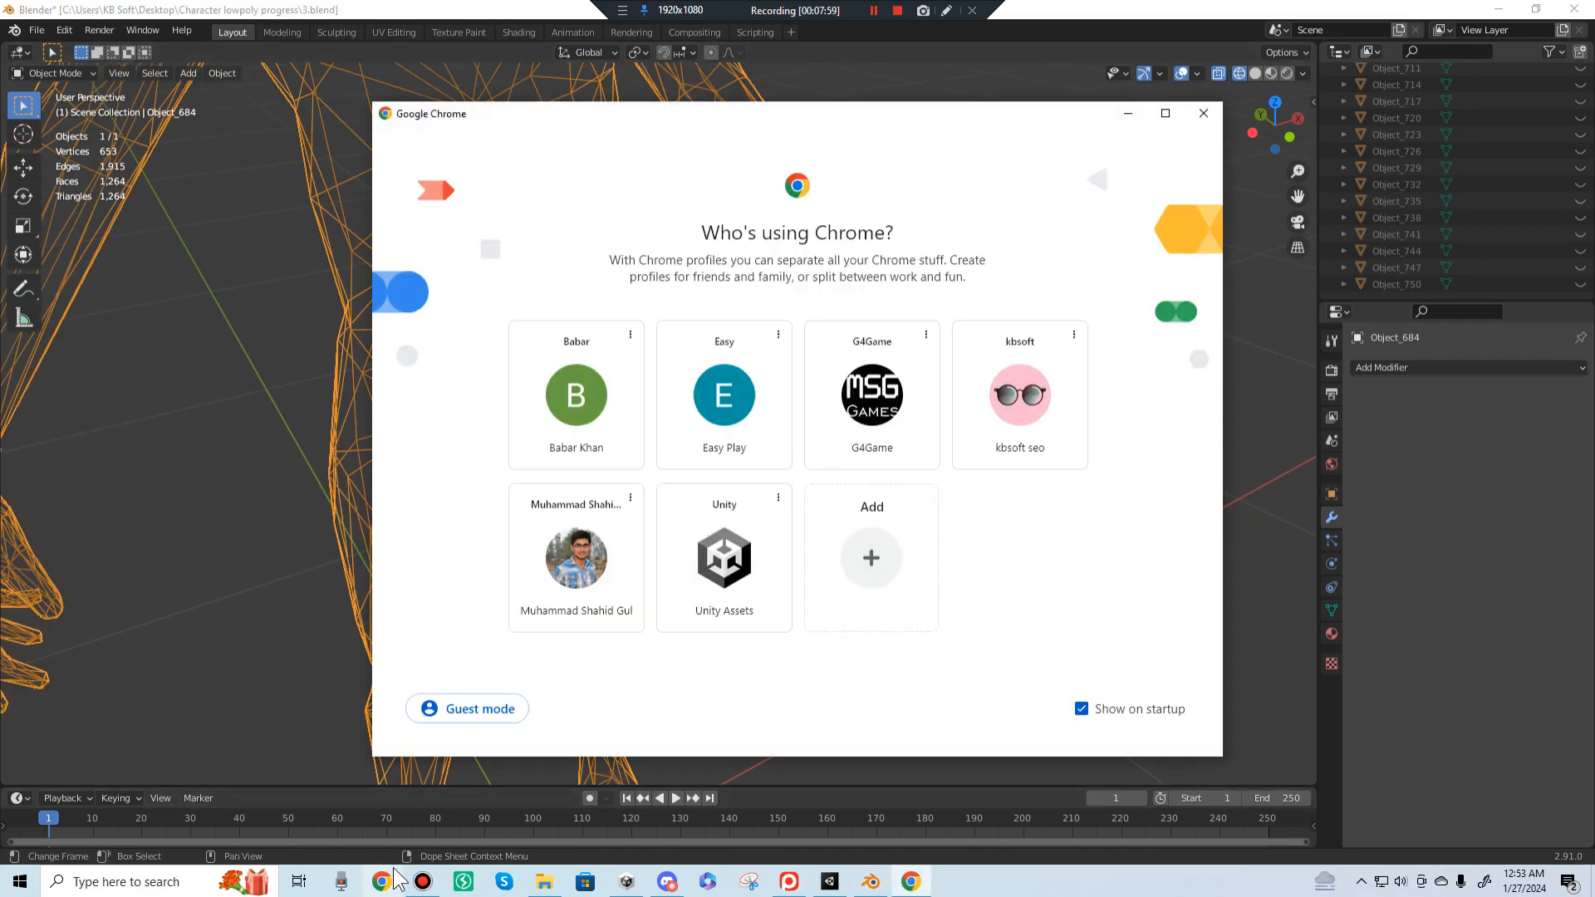
{"action": "left_click", "coordinate": [573, 561]}
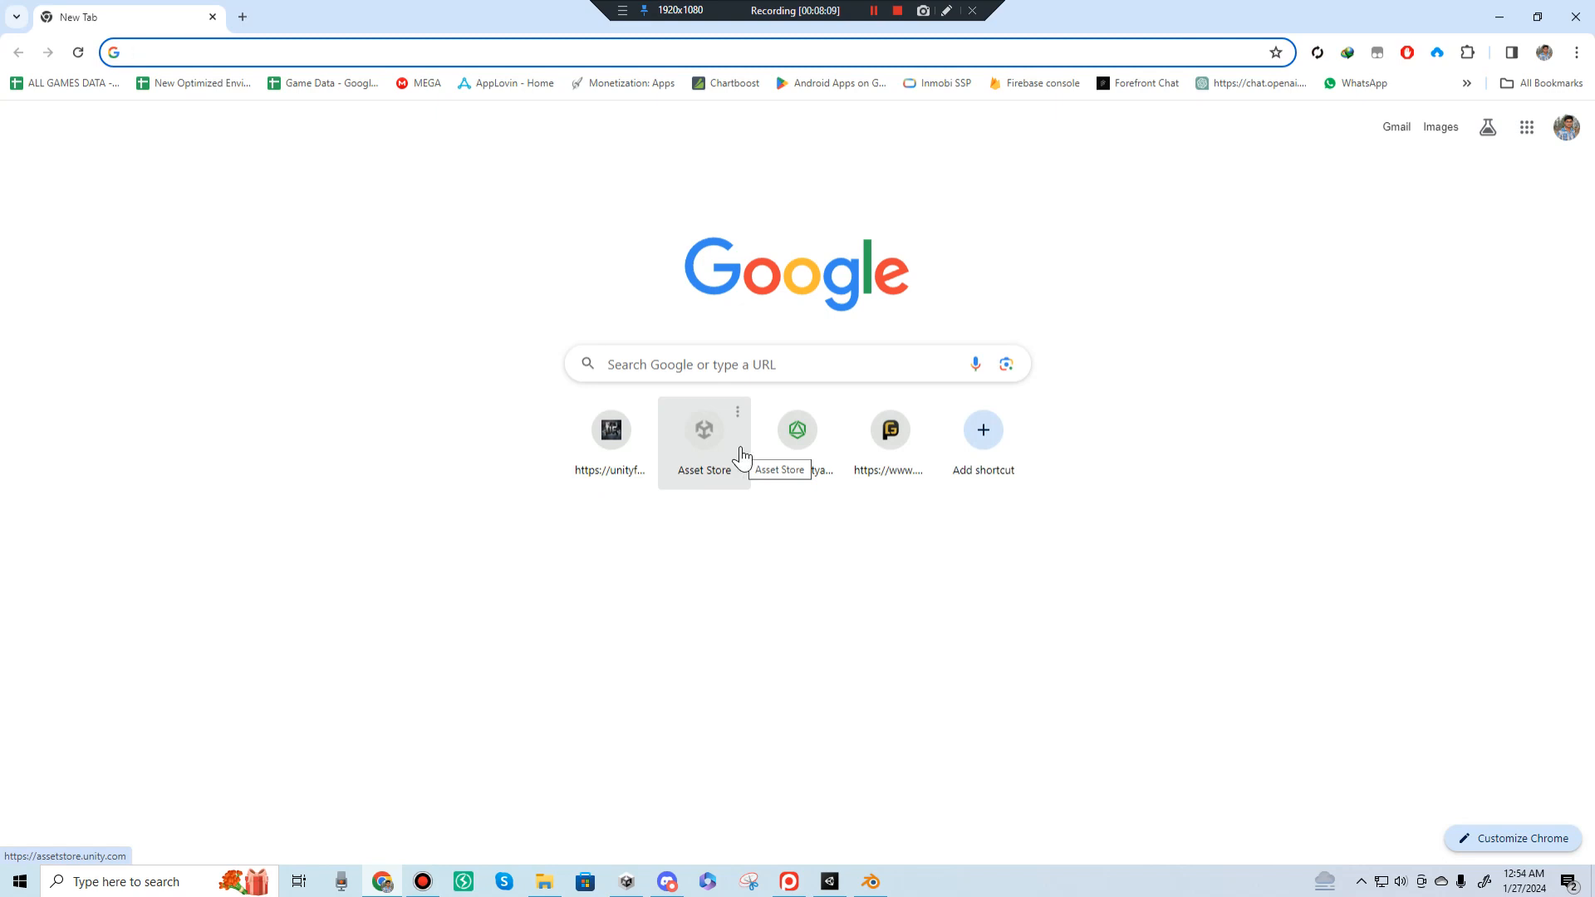
Step: Open the Sketchfab model search page
{"action": "type", "text": "ske"}
{"action": "key", "text": "Return"}
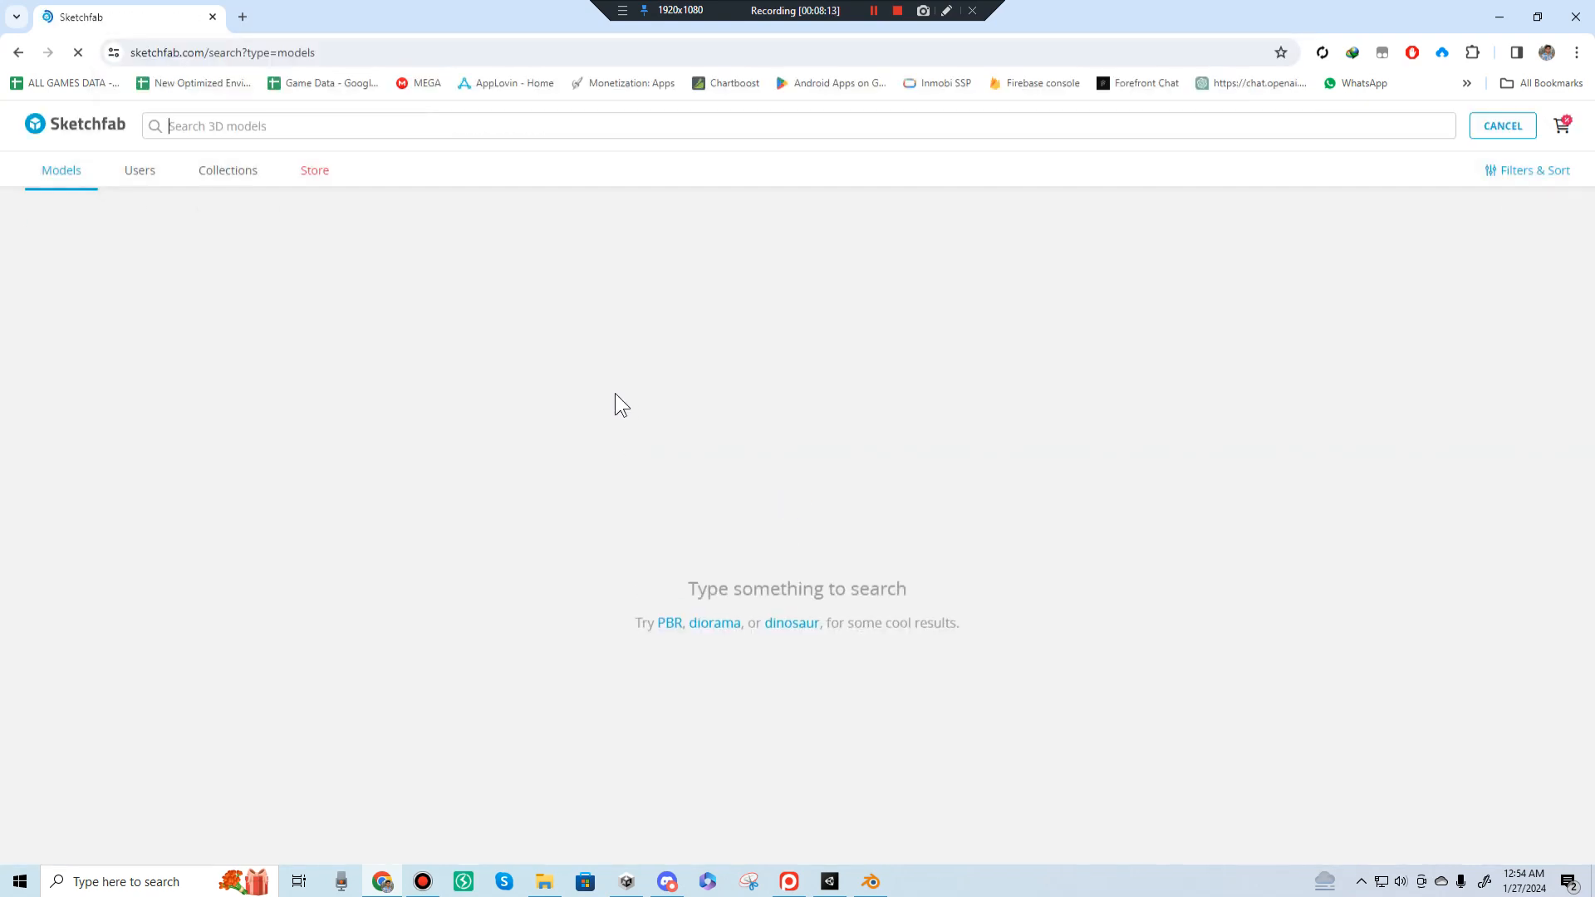
{"action": "left_click", "coordinate": [1510, 19]}
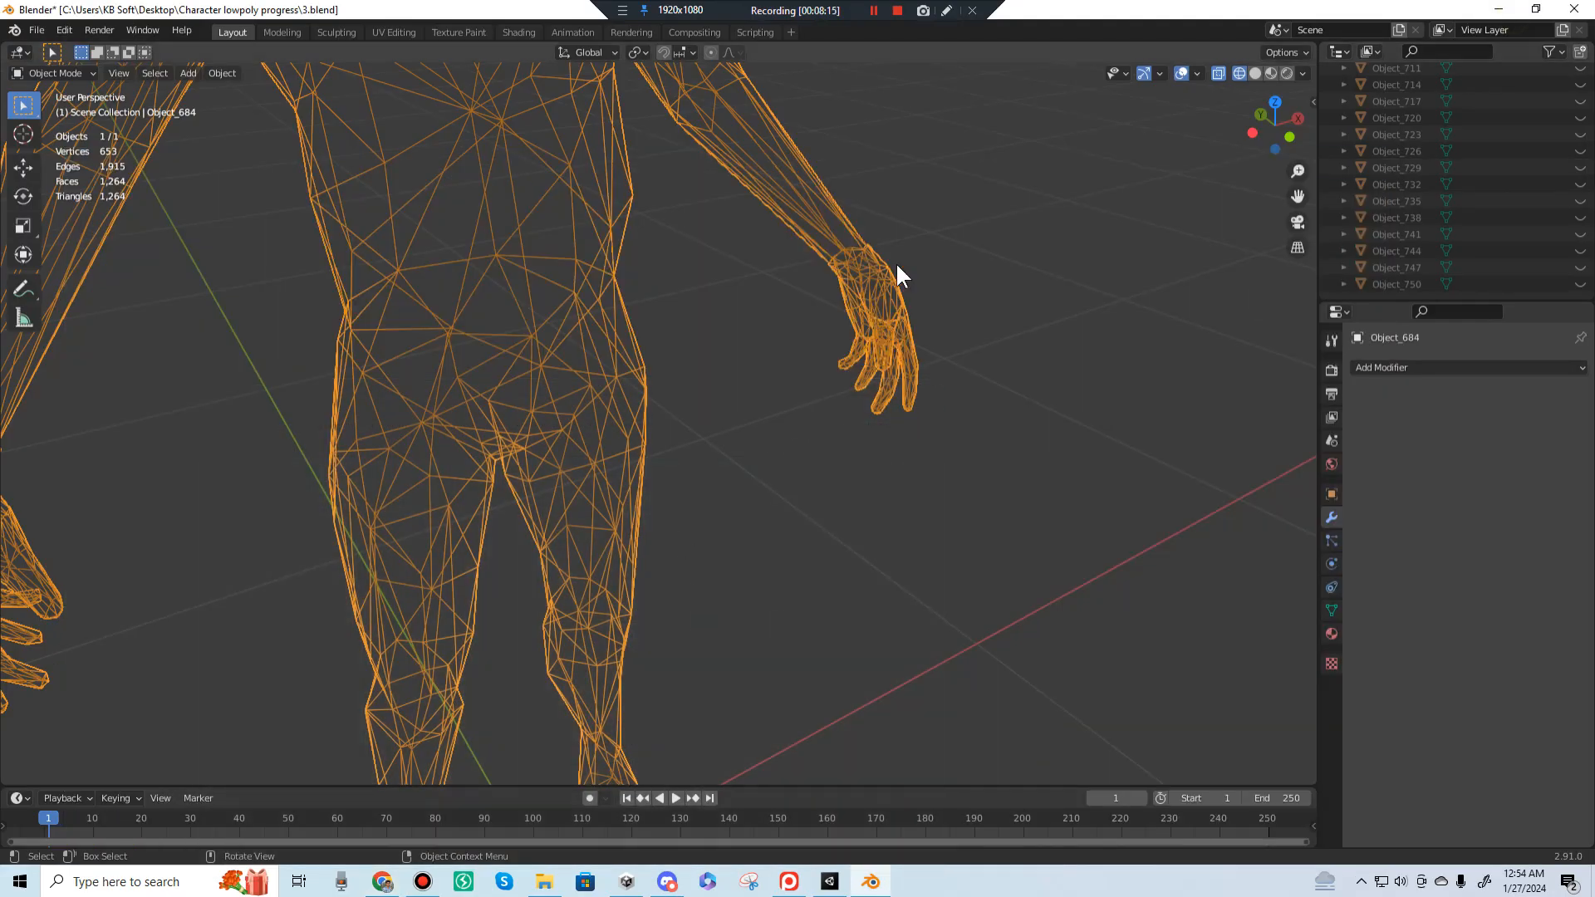
{"action": "left_click", "coordinate": [1498, 8]}
{"action": "left_click", "coordinate": [1501, 10]}
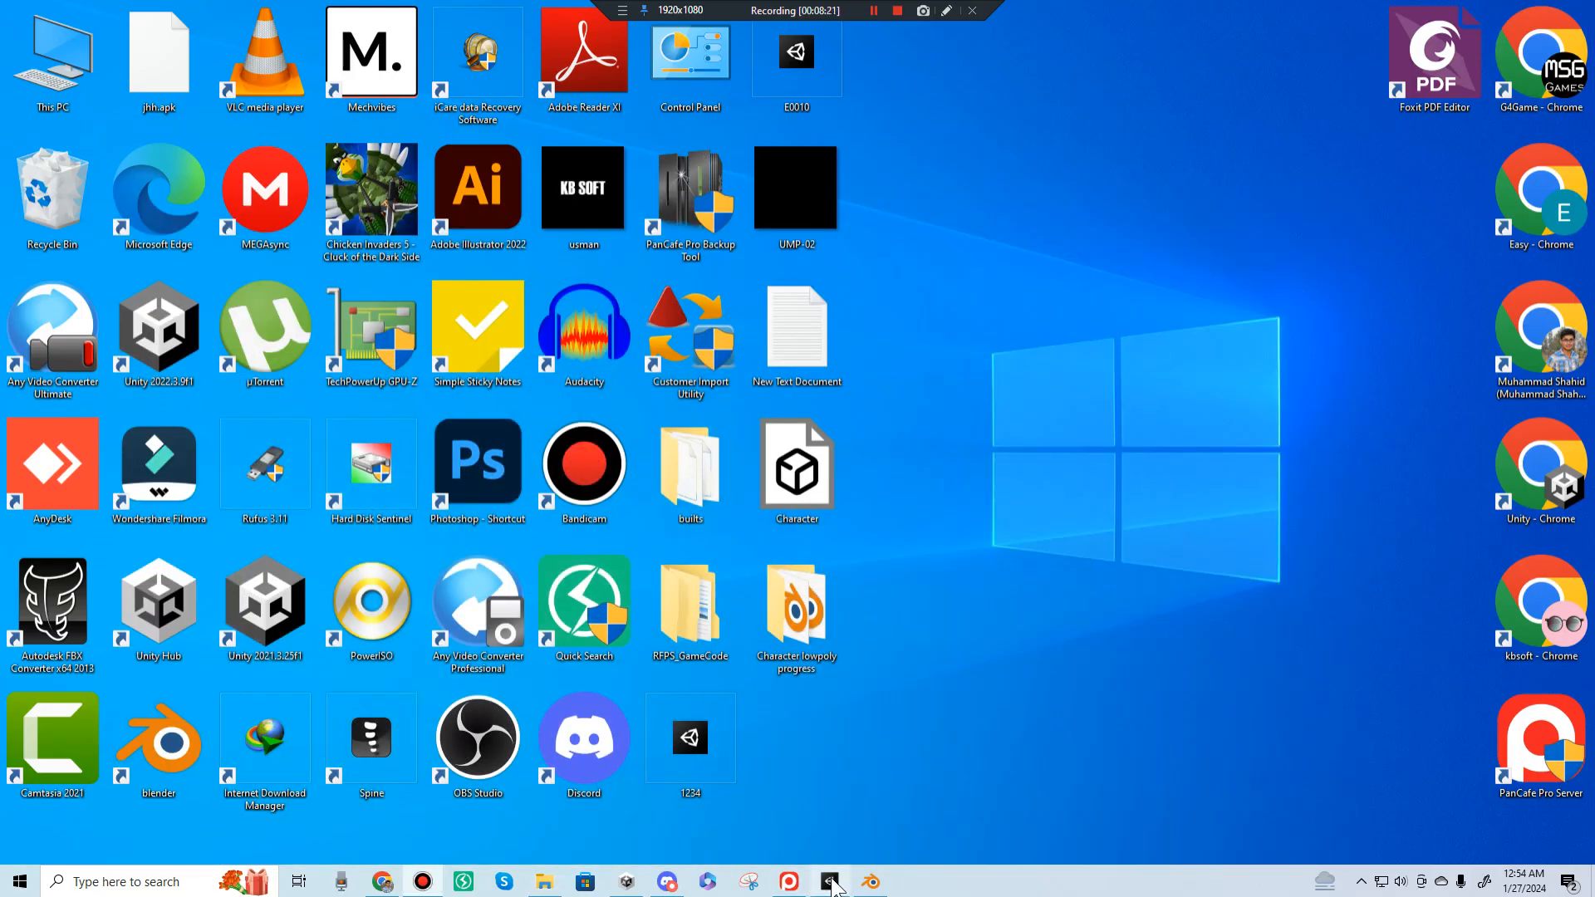
{"action": "left_click", "coordinate": [387, 881]}
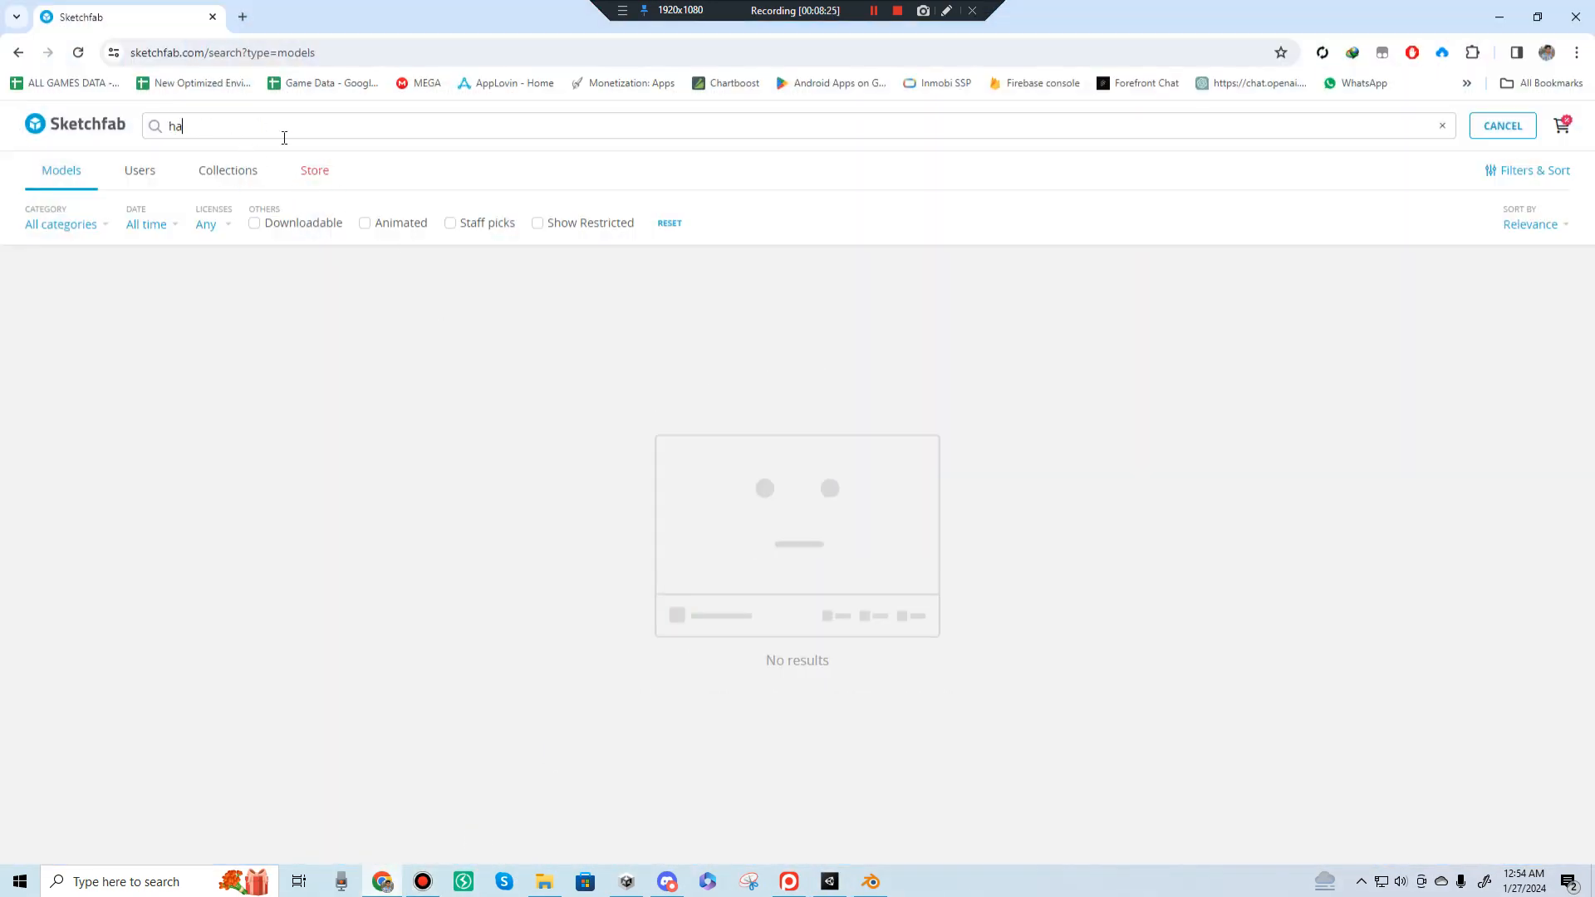
Step: Search the Sketchfab models for "fps hands" and browse the results for a low-poly reference hand
{"action": "key", "text": "BackSpace"}
{"action": "key", "text": "BackSpace"}
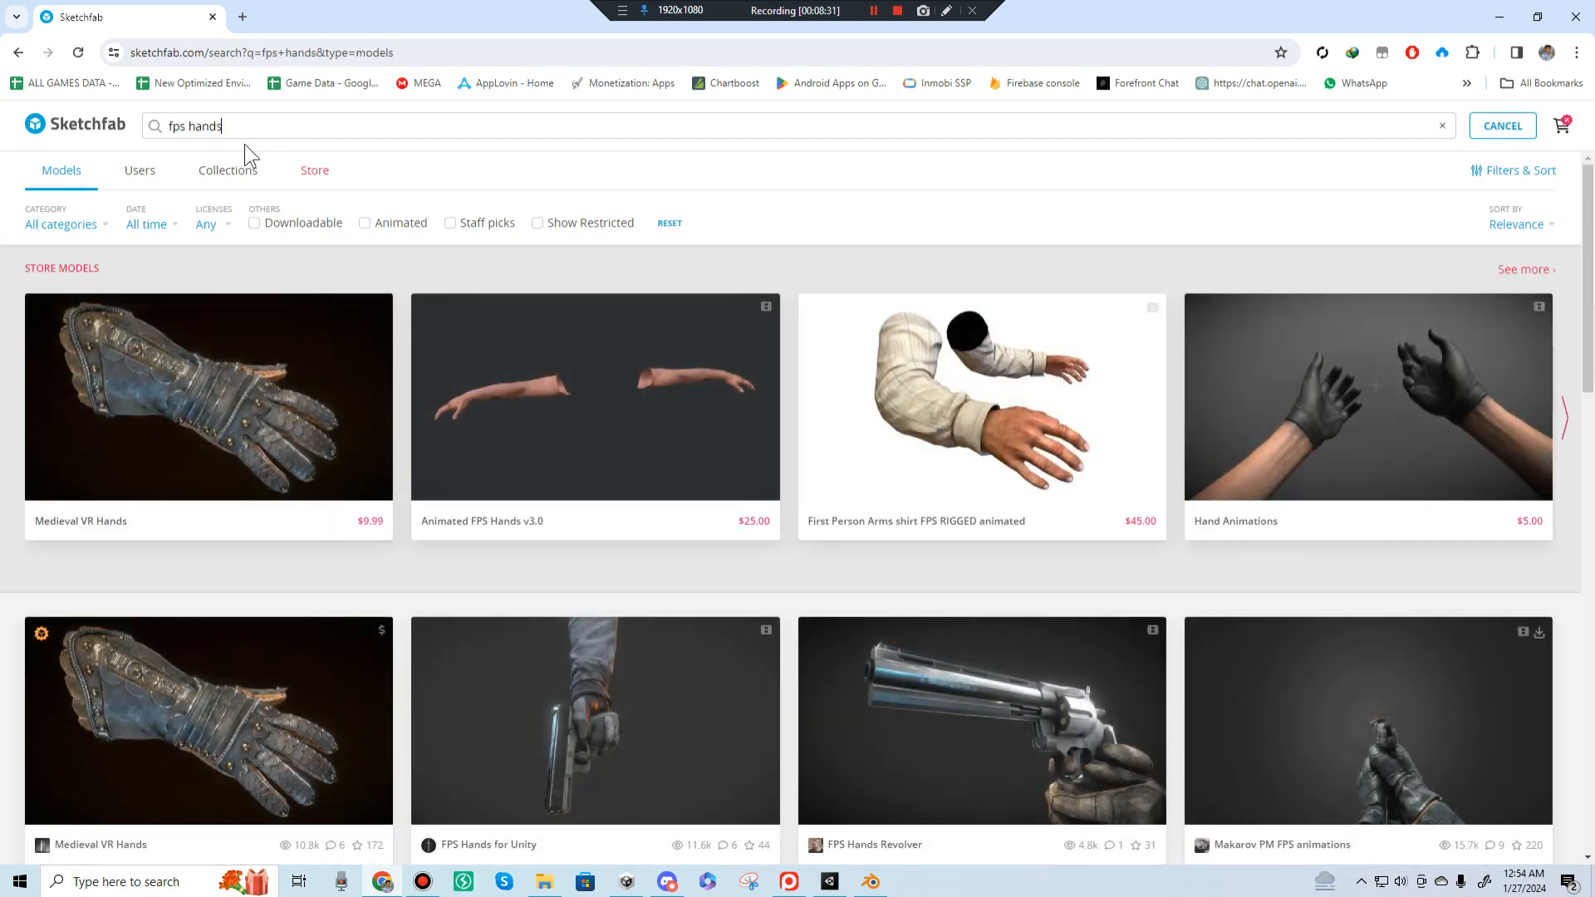
{"action": "scroll", "coordinate": [955, 249], "scroll_direction": "down", "scroll_amount": 10}
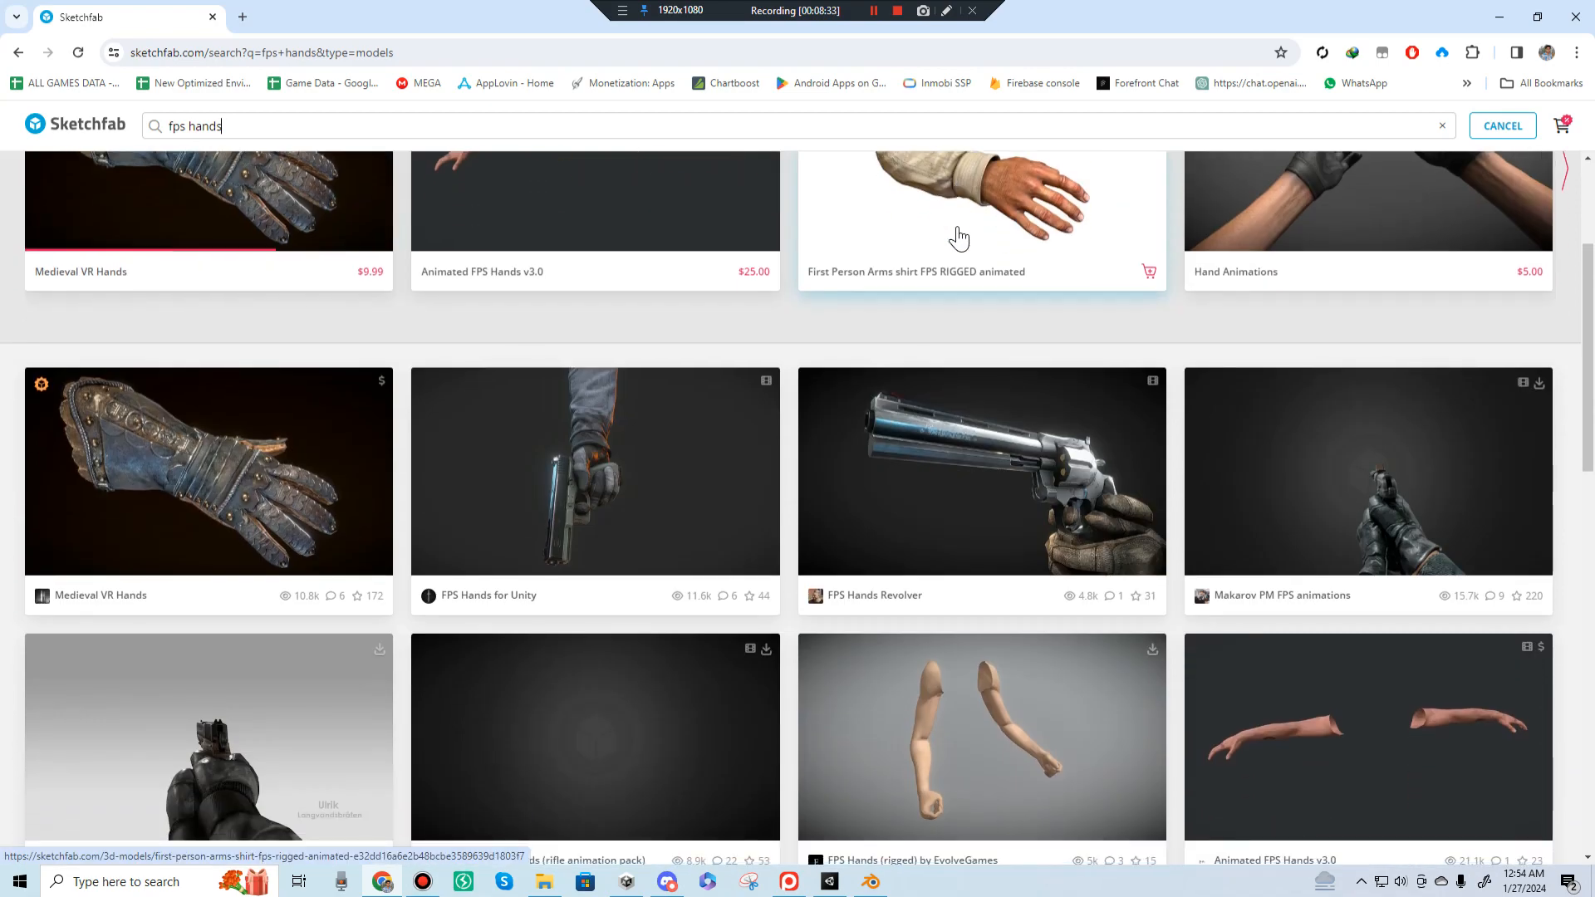
{"action": "scroll", "coordinate": [960, 266], "scroll_direction": "down", "scroll_amount": 12}
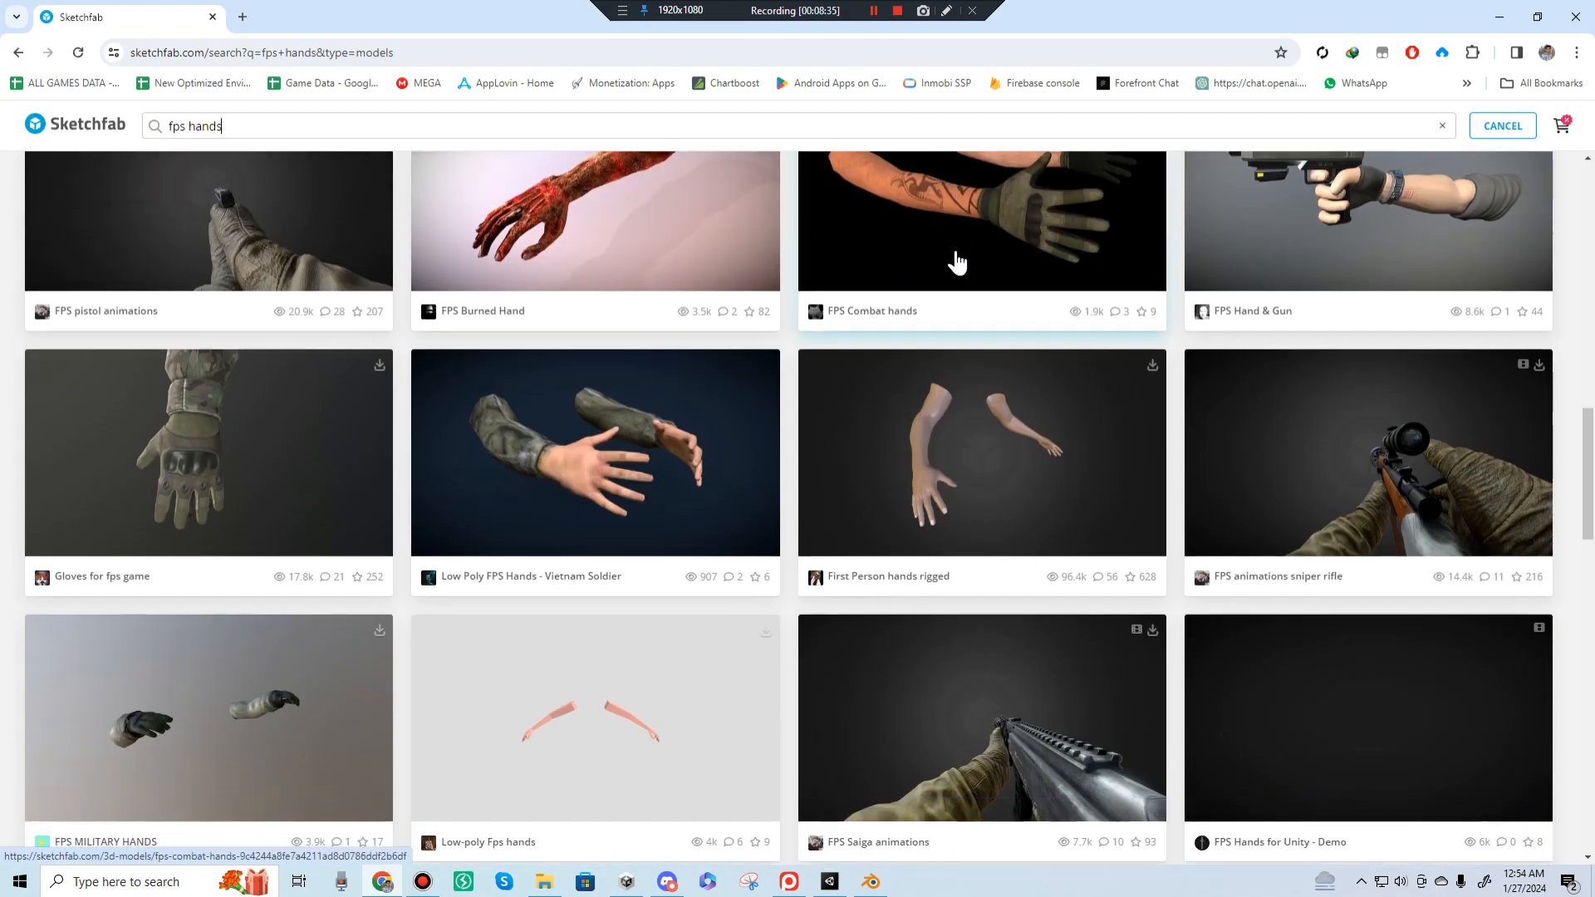
{"action": "scroll", "coordinate": [954, 260], "scroll_direction": "down", "scroll_amount": 3}
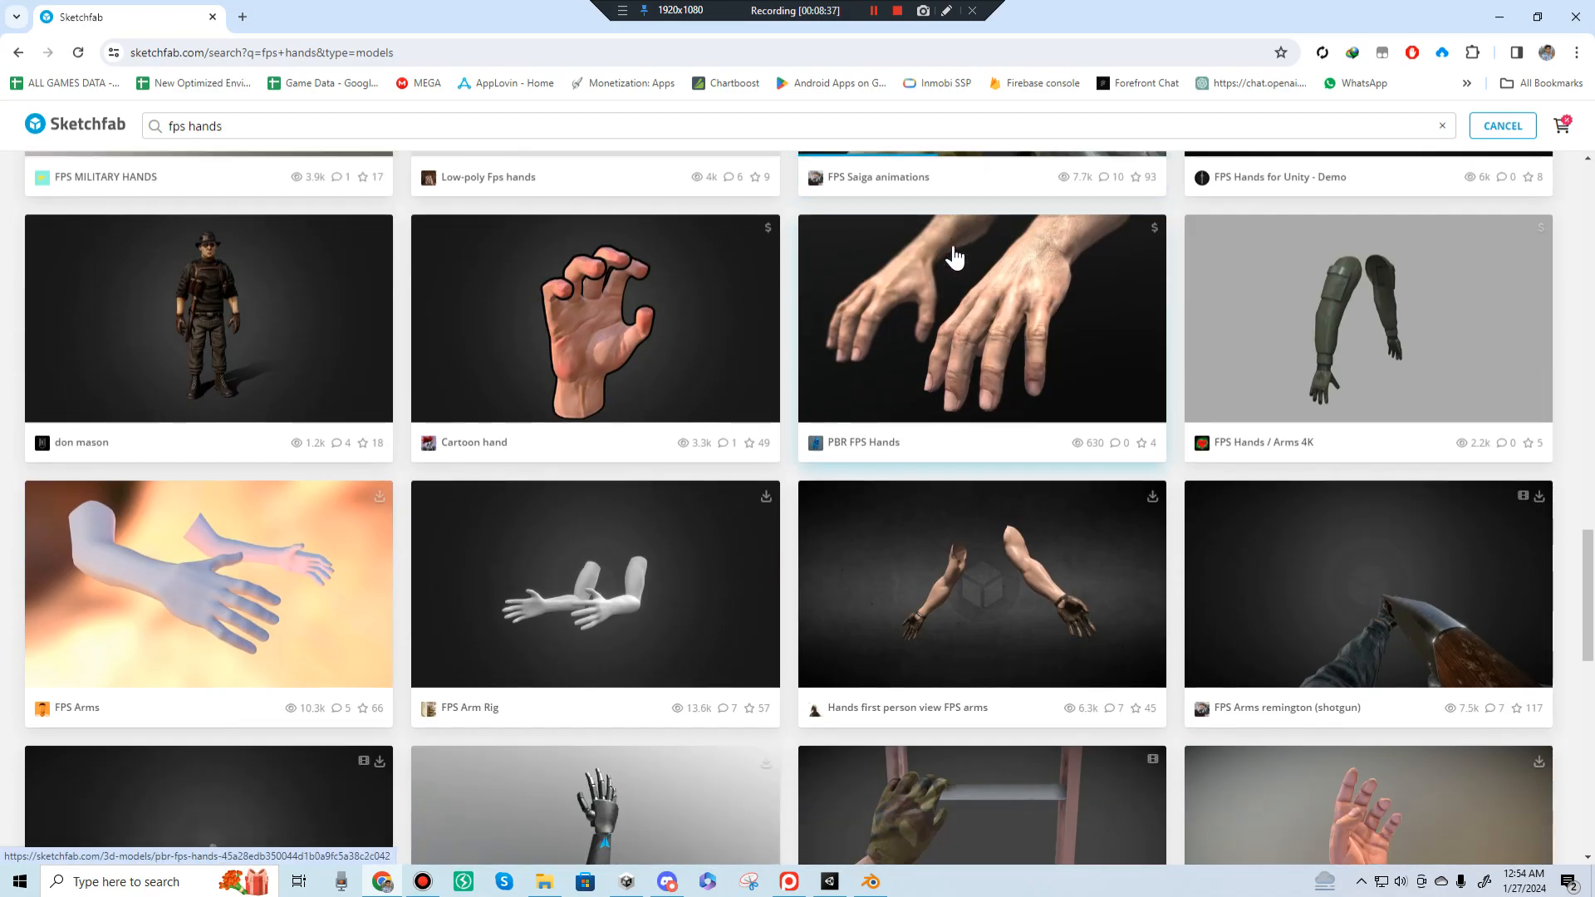
{"action": "scroll", "coordinate": [954, 258], "scroll_direction": "down", "scroll_amount": 8}
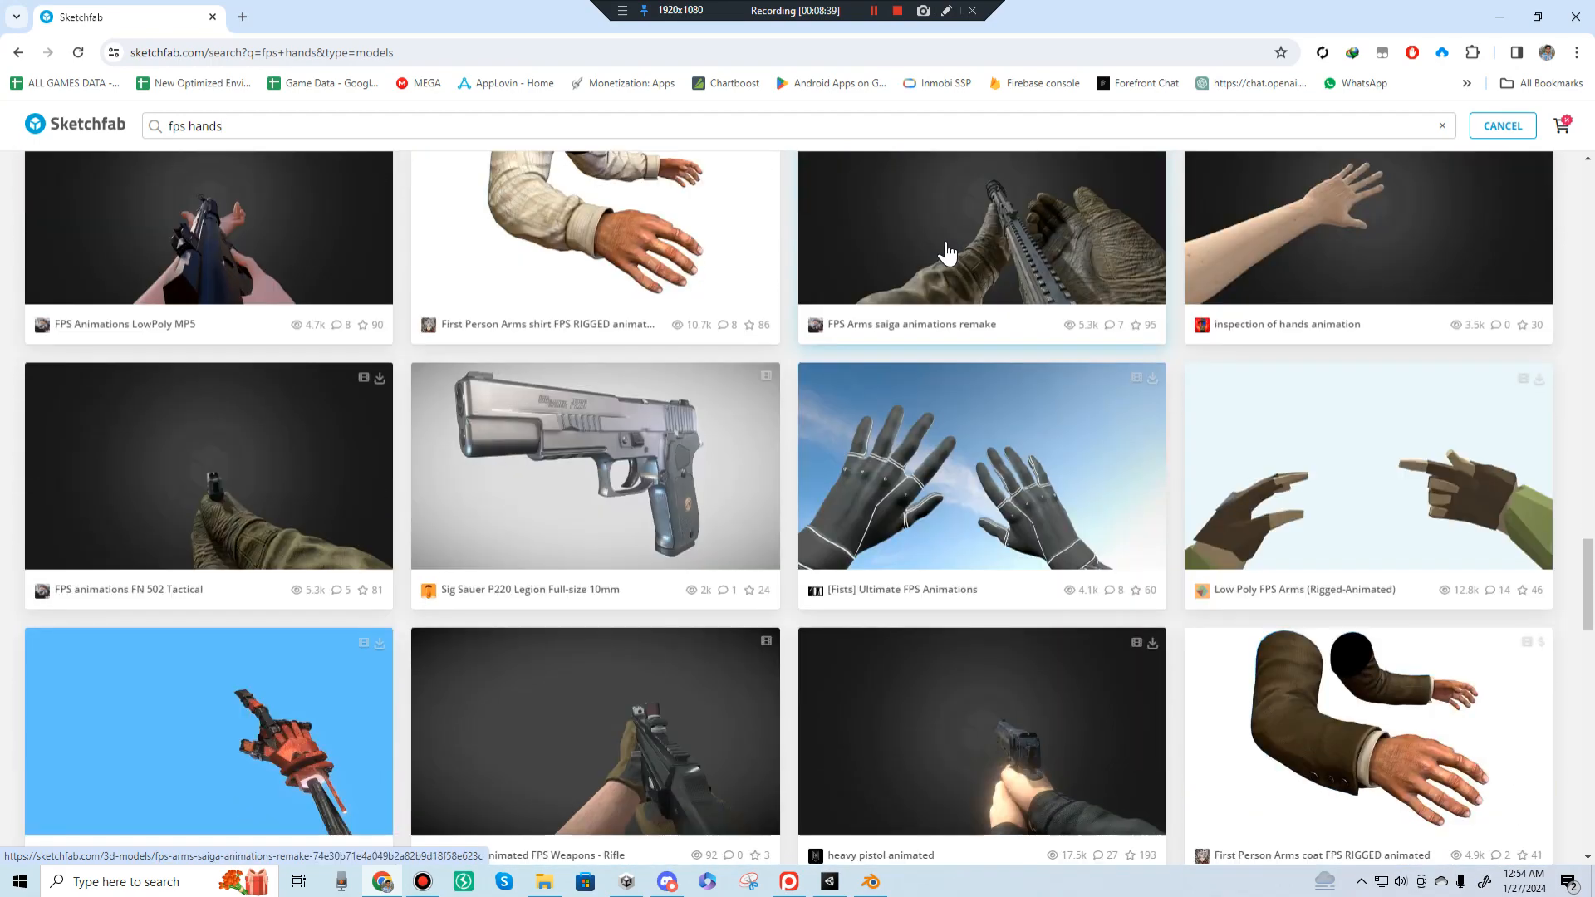
{"action": "scroll", "coordinate": [947, 253], "scroll_direction": "down", "scroll_amount": 12}
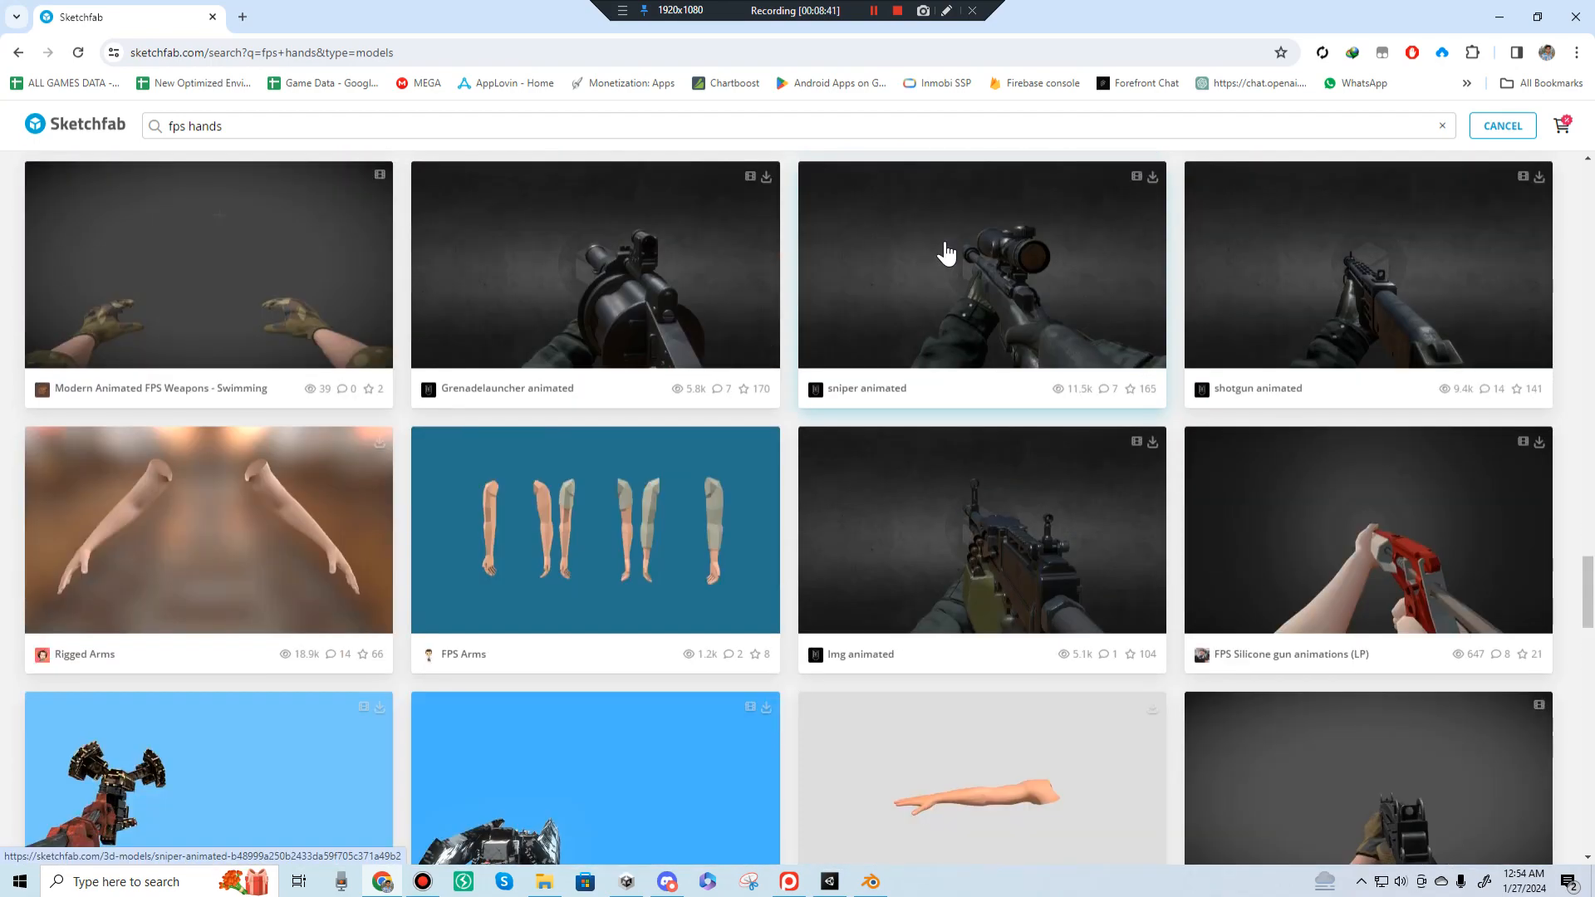
{"action": "scroll", "coordinate": [946, 253], "scroll_direction": "down", "scroll_amount": 11}
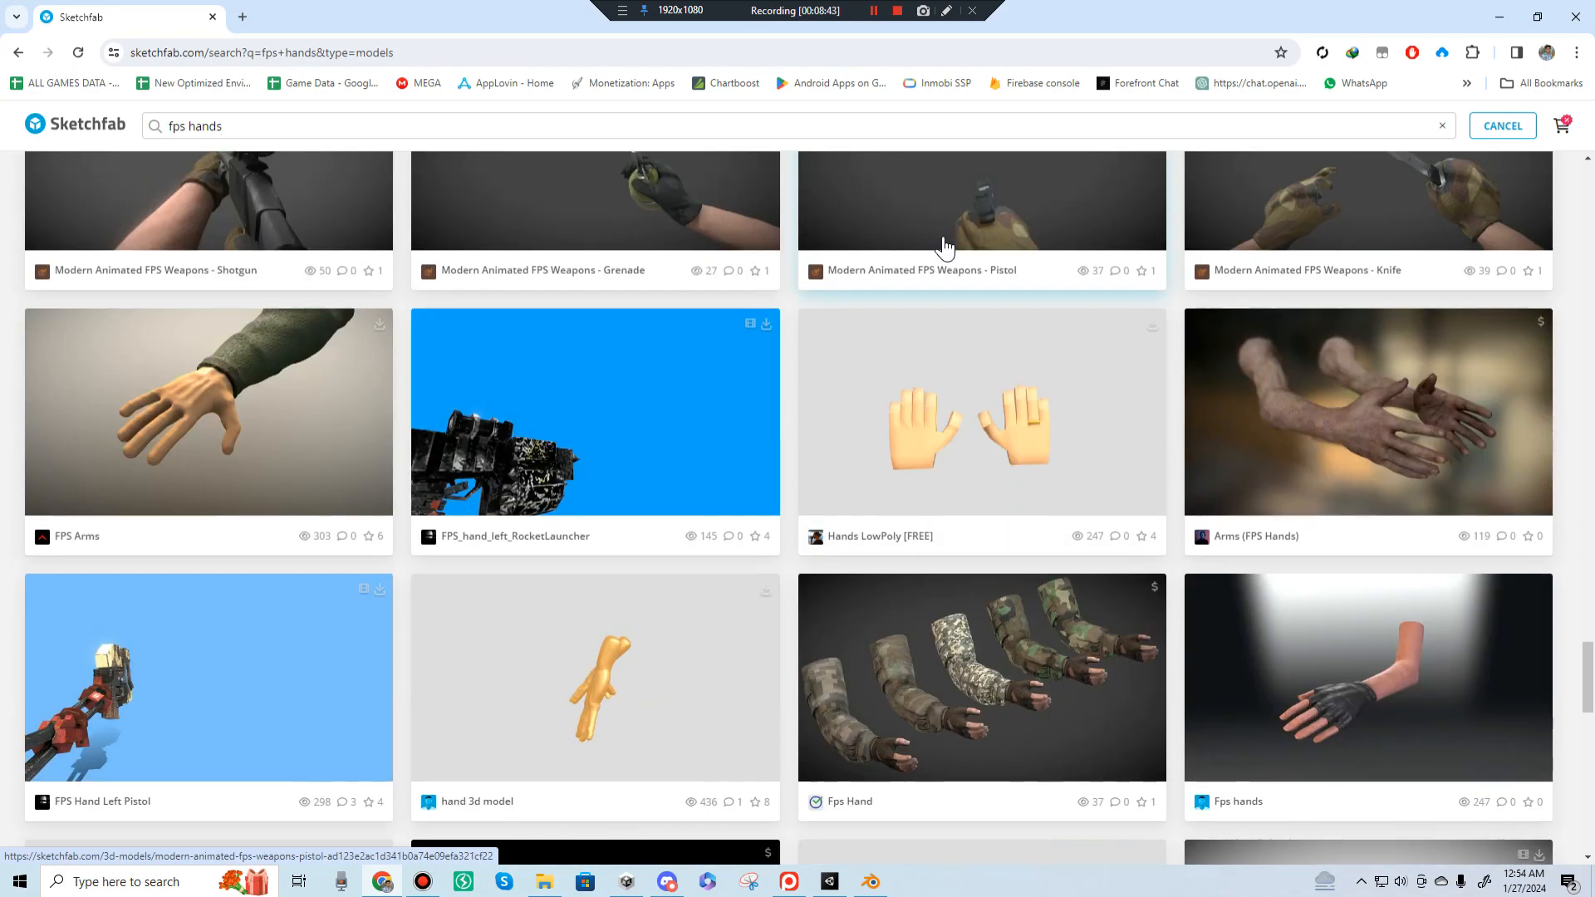
{"action": "scroll", "coordinate": [943, 247], "scroll_direction": "down", "scroll_amount": 7}
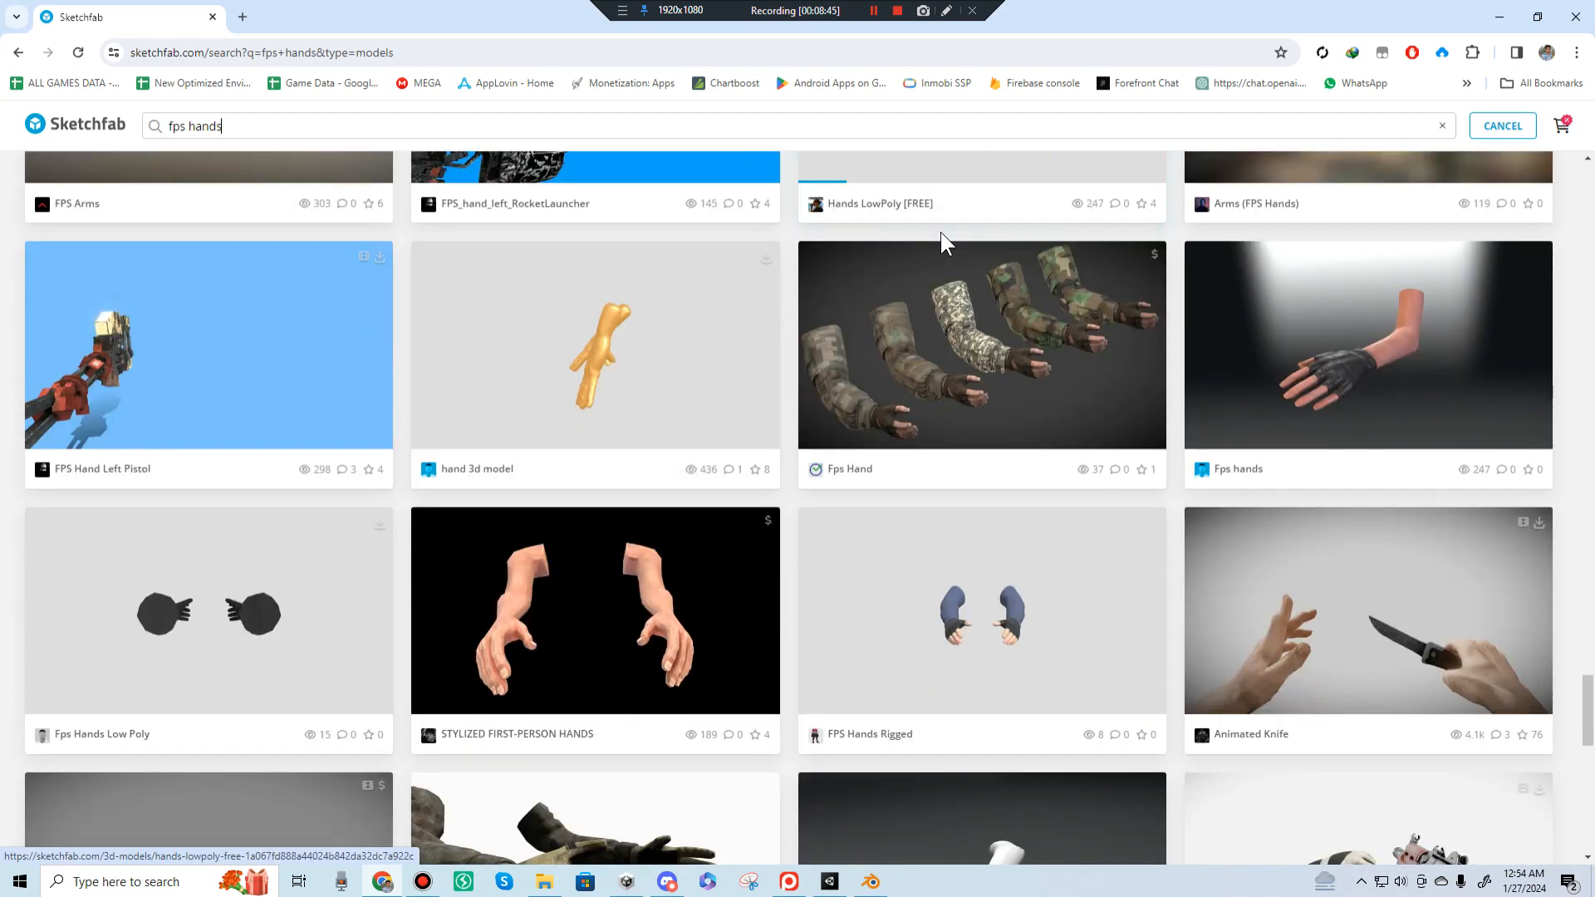
{"action": "scroll", "coordinate": [940, 232], "scroll_direction": "down", "scroll_amount": 5}
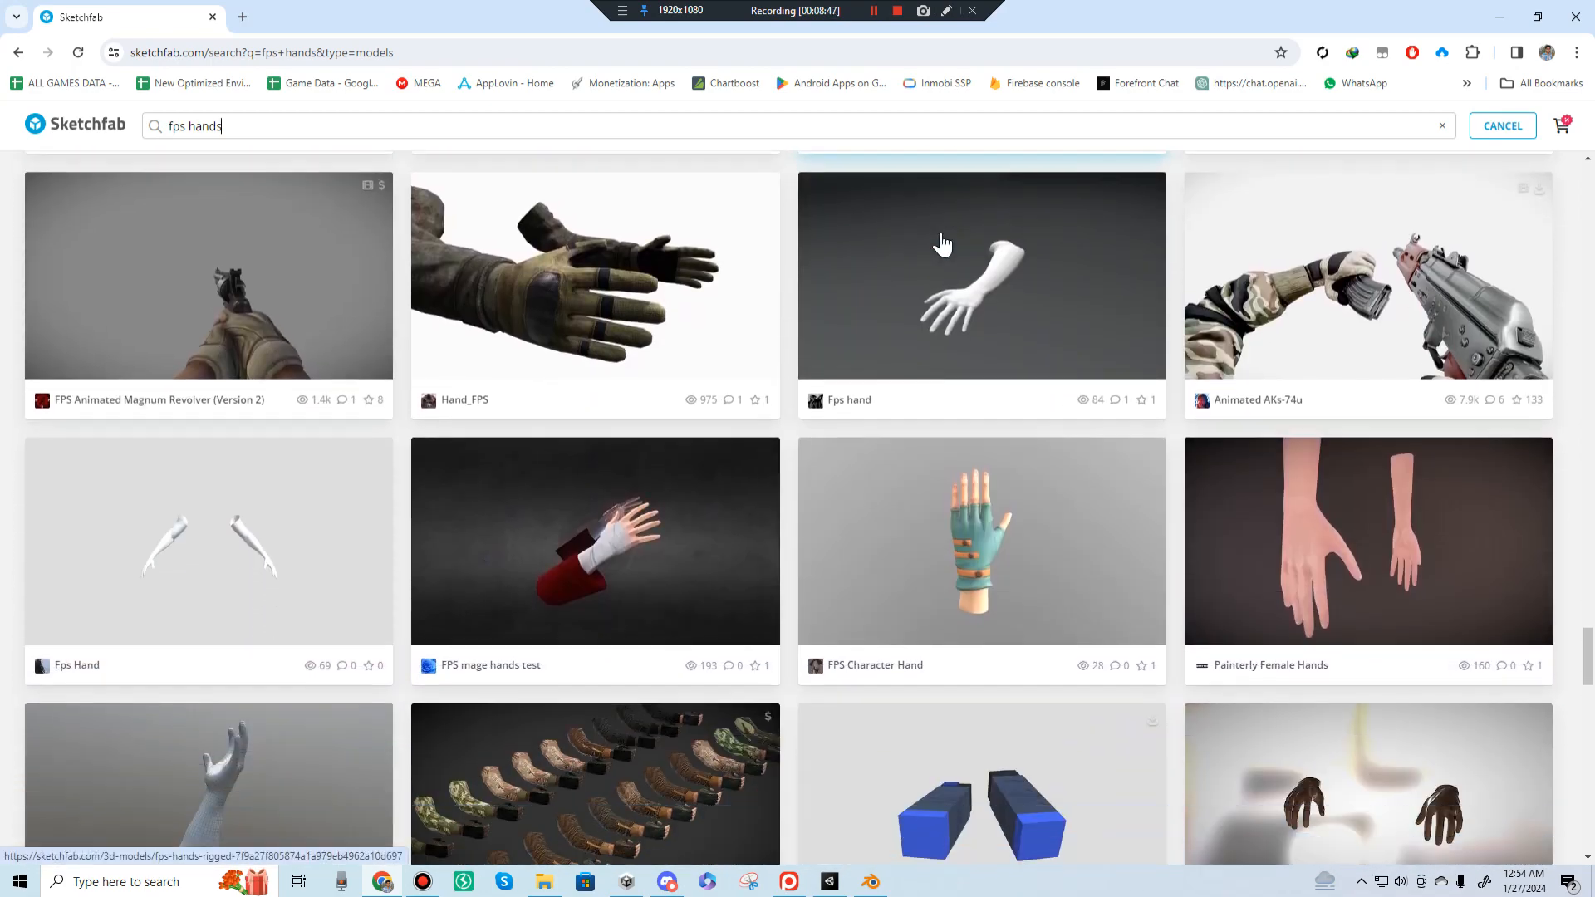
{"action": "scroll", "coordinate": [931, 239], "scroll_direction": "down", "scroll_amount": 1}
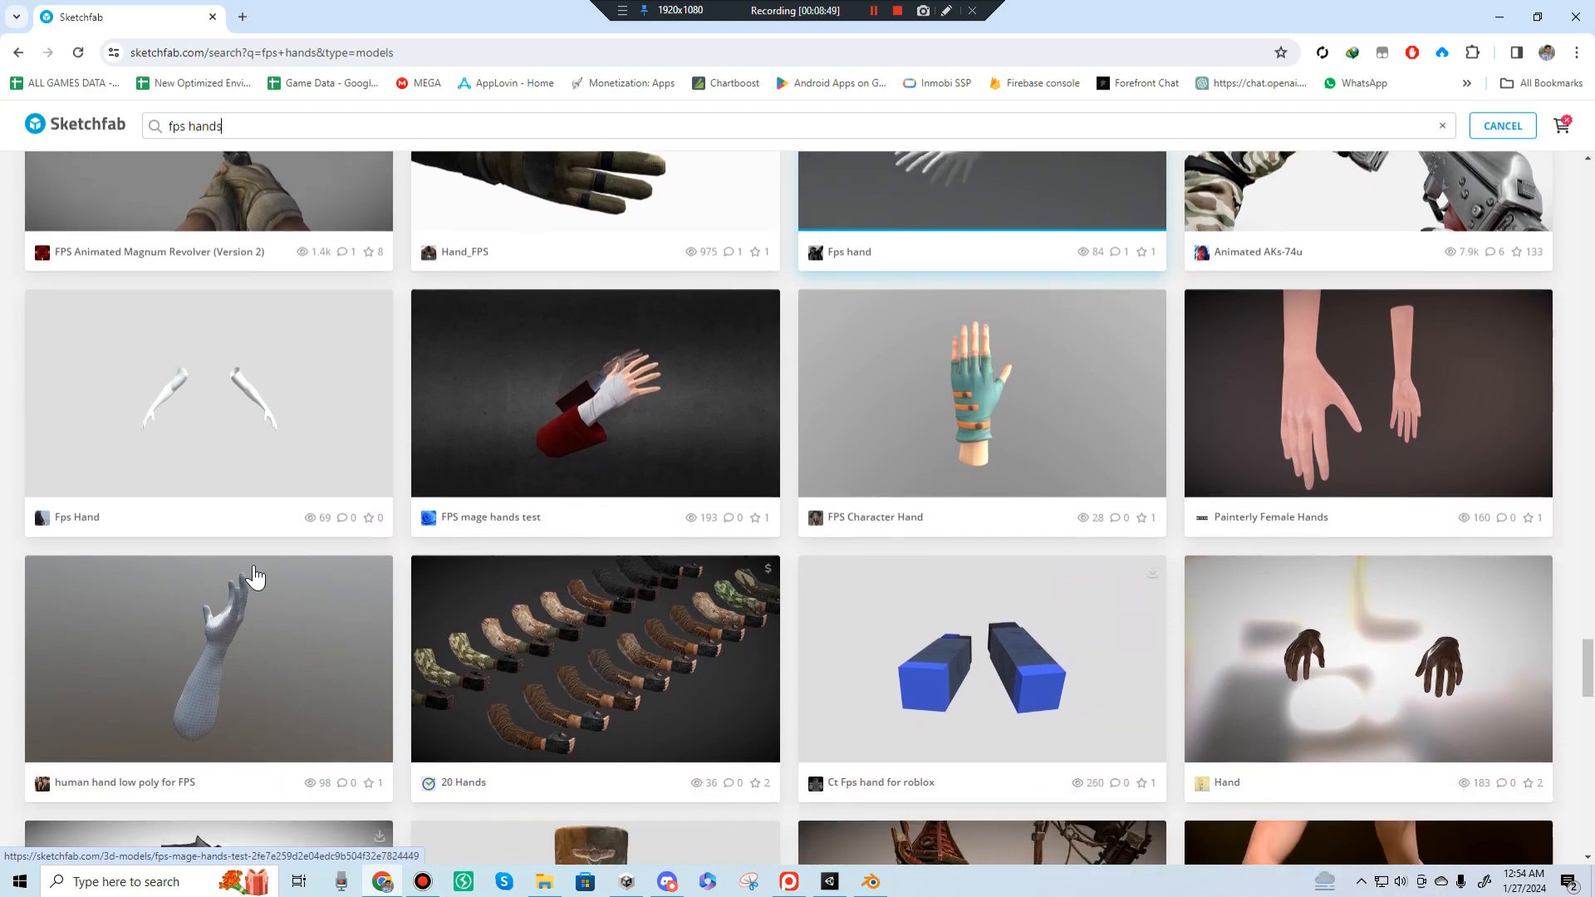
Step: Open the "human hand low poly for FPS" model and examine its polygon counts and wireframe topology around the palm and fingers
{"action": "left_click", "coordinate": [230, 610]}
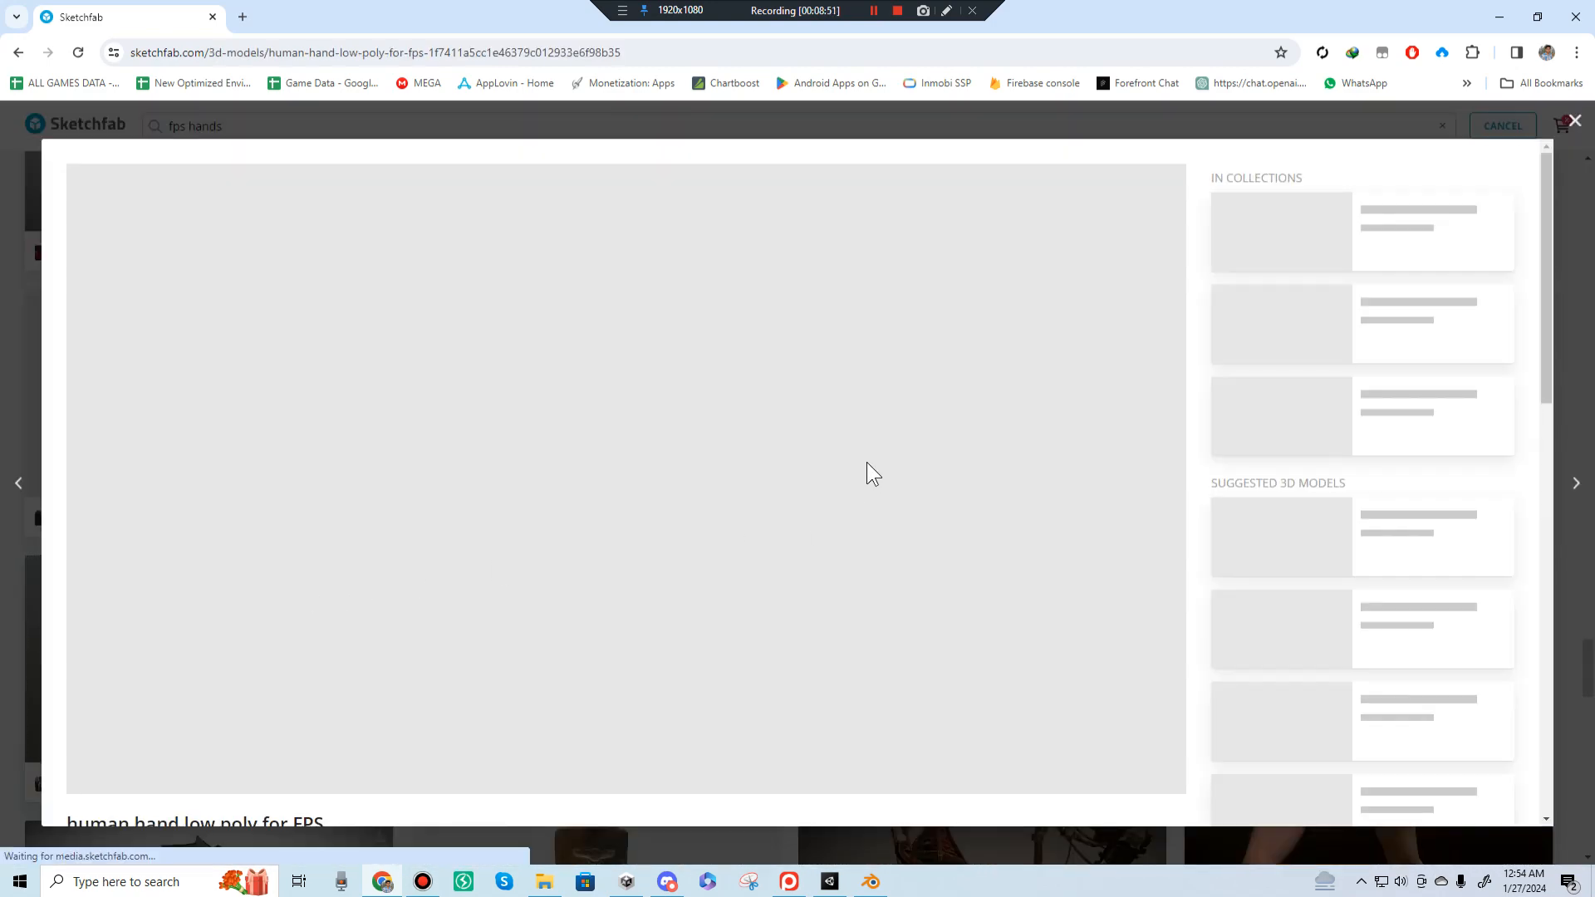
{"action": "scroll", "coordinate": [216, 792], "scroll_direction": "down", "scroll_amount": 2}
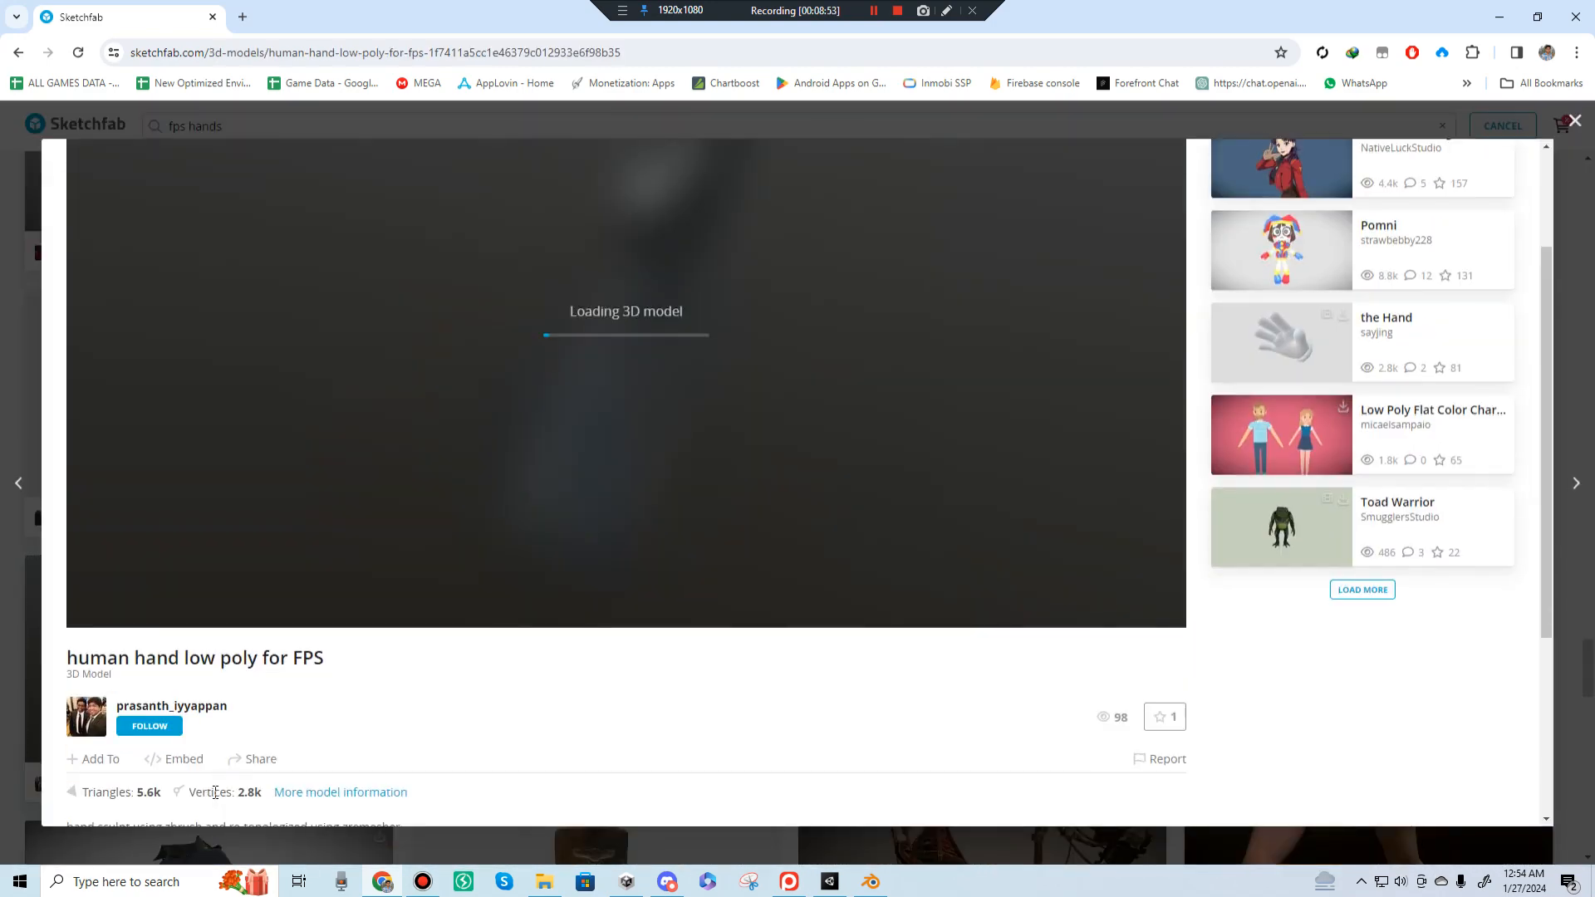
{"action": "scroll", "coordinate": [373, 745], "scroll_direction": "down", "scroll_amount": 2}
{"action": "scroll", "coordinate": [381, 731], "scroll_direction": "up", "scroll_amount": 4}
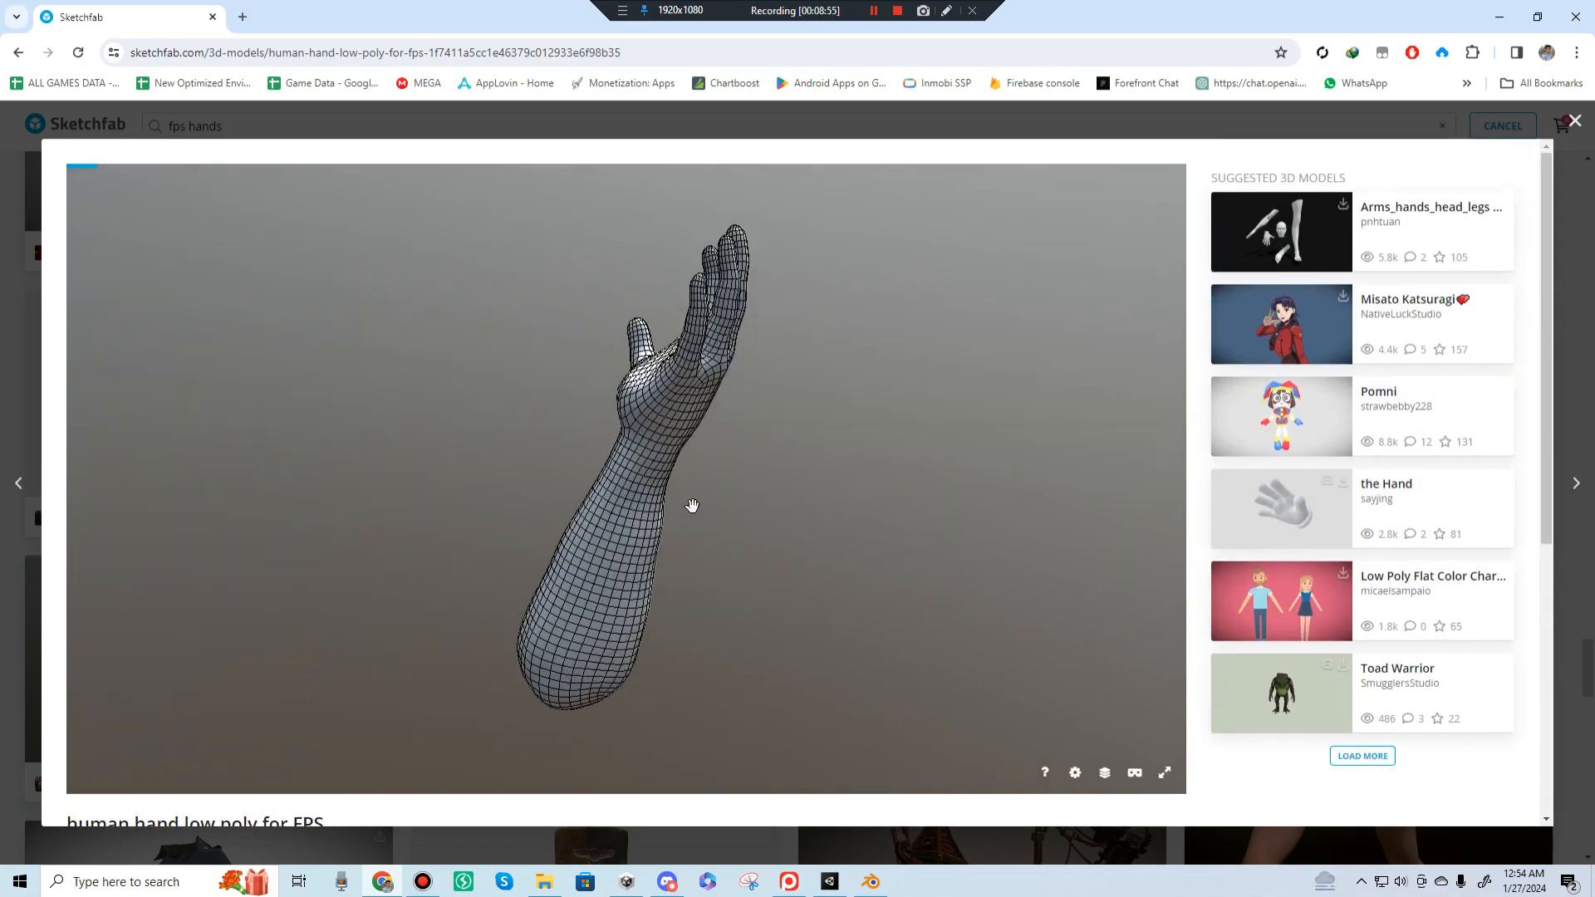
{"action": "left_click_drag", "start_coordinate": [822, 335], "coordinate": [943, 324]}
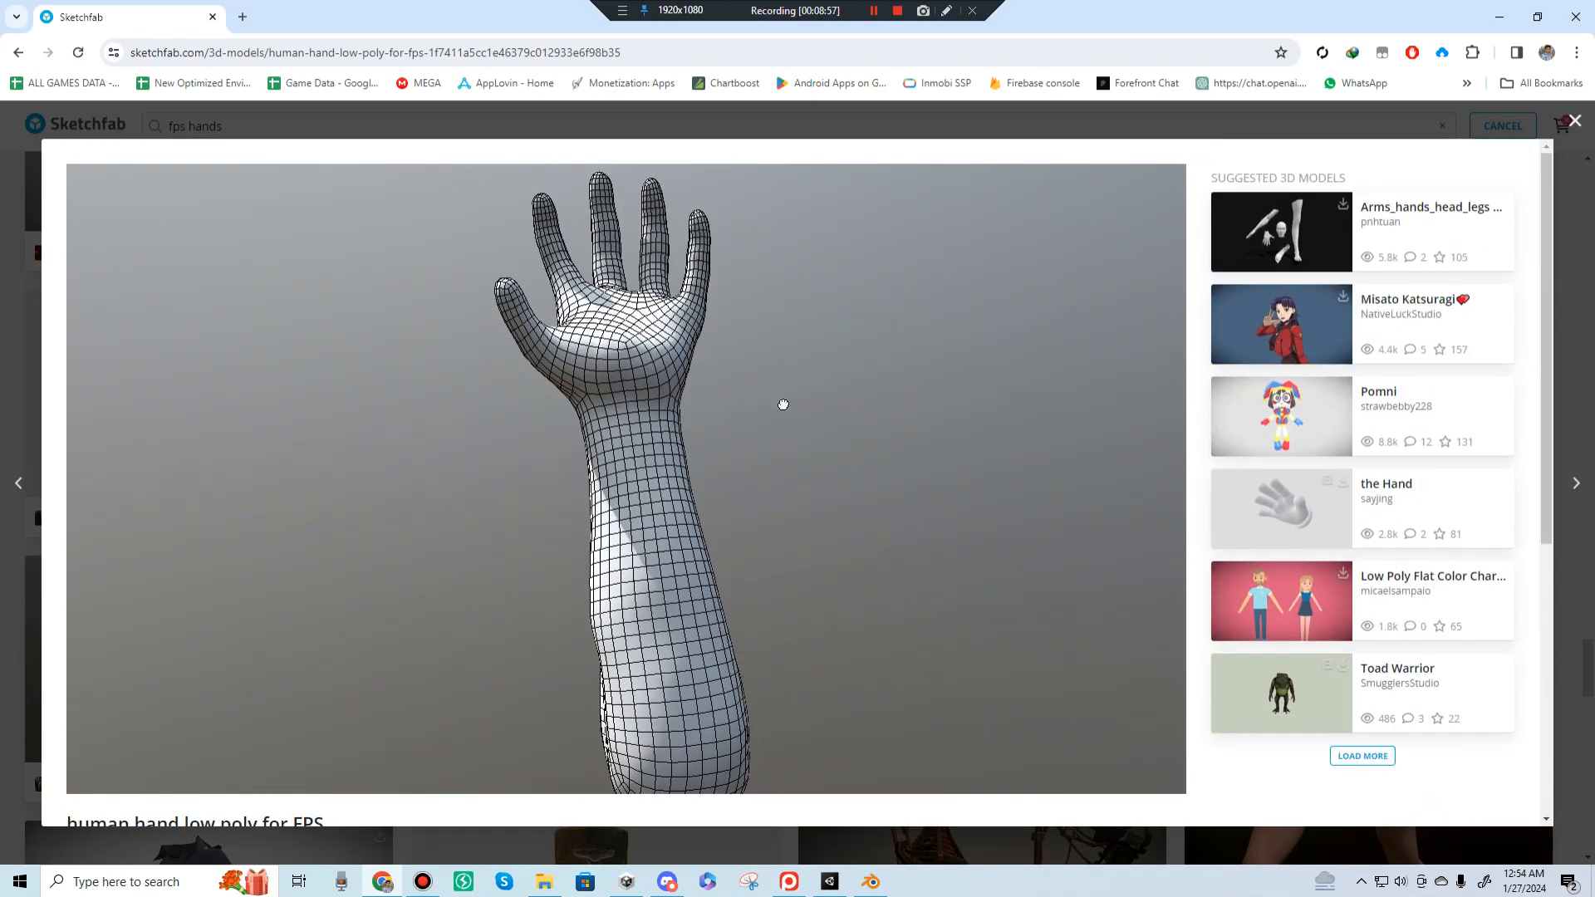
{"action": "scroll", "coordinate": [737, 415], "scroll_direction": "up", "scroll_amount": 3}
{"action": "scroll", "coordinate": [737, 414], "scroll_direction": "up", "scroll_amount": 2}
{"action": "mouse_move", "coordinate": [748, 434]}
{"action": "left_mouse_down"}
{"action": "mouse_move", "coordinate": [749, 465]}
{"action": "mouse_move", "coordinate": [733, 407]}
{"action": "left_mouse_up"}
{"action": "scroll", "coordinate": [730, 407], "scroll_direction": "up", "scroll_amount": 5}
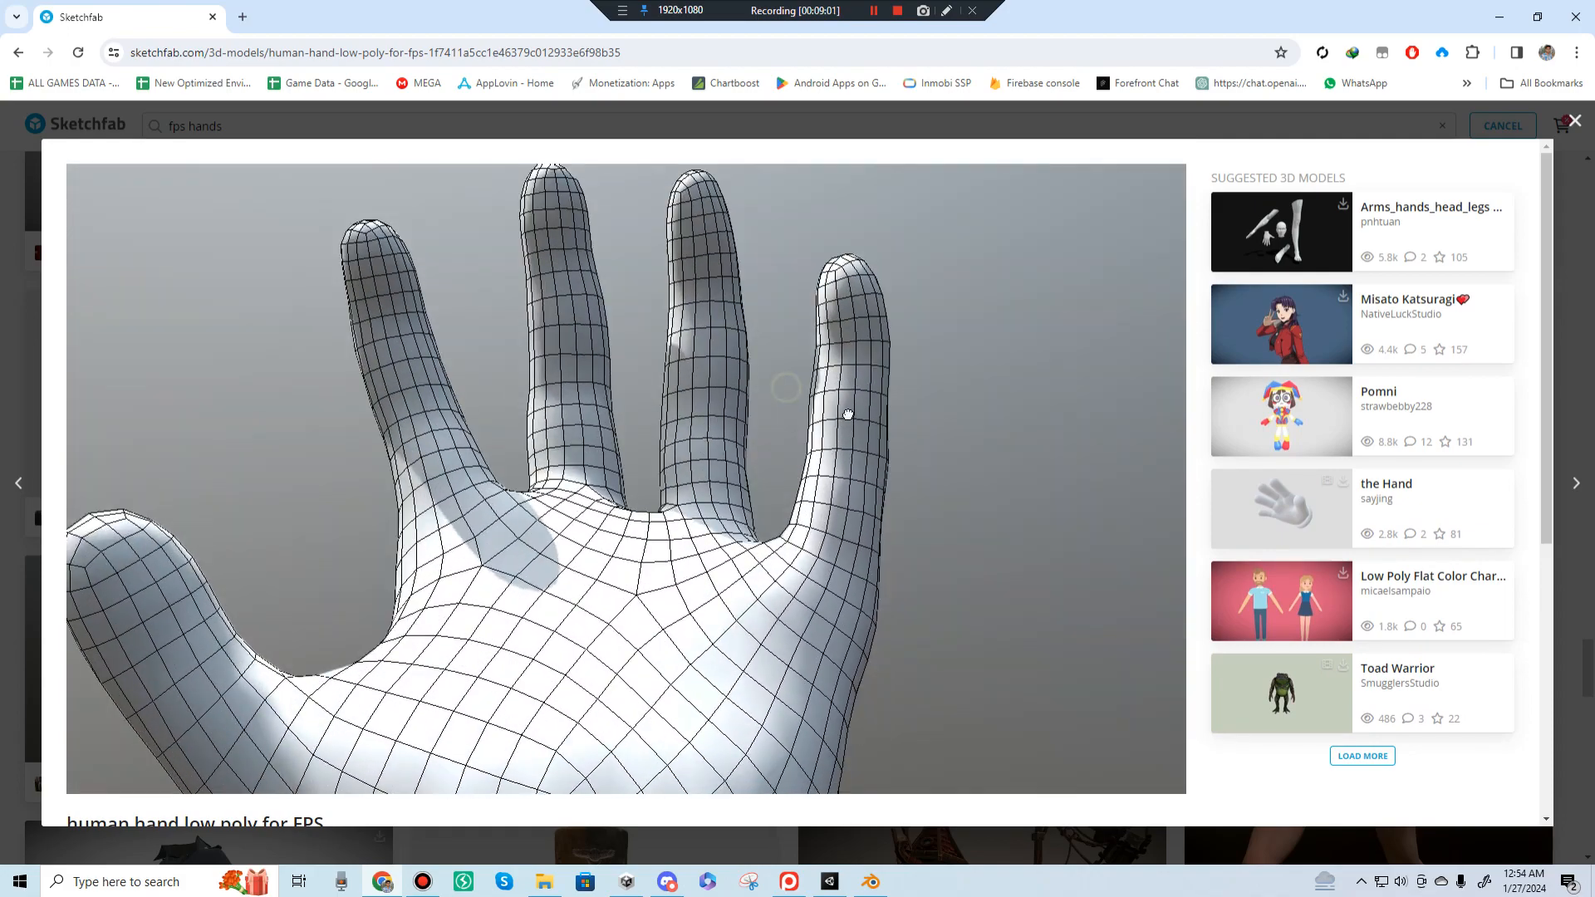
Step: Switch to Blender and examine the mesh topology of the character's hand up close
{"action": "key", "text": "alt+Tab"}
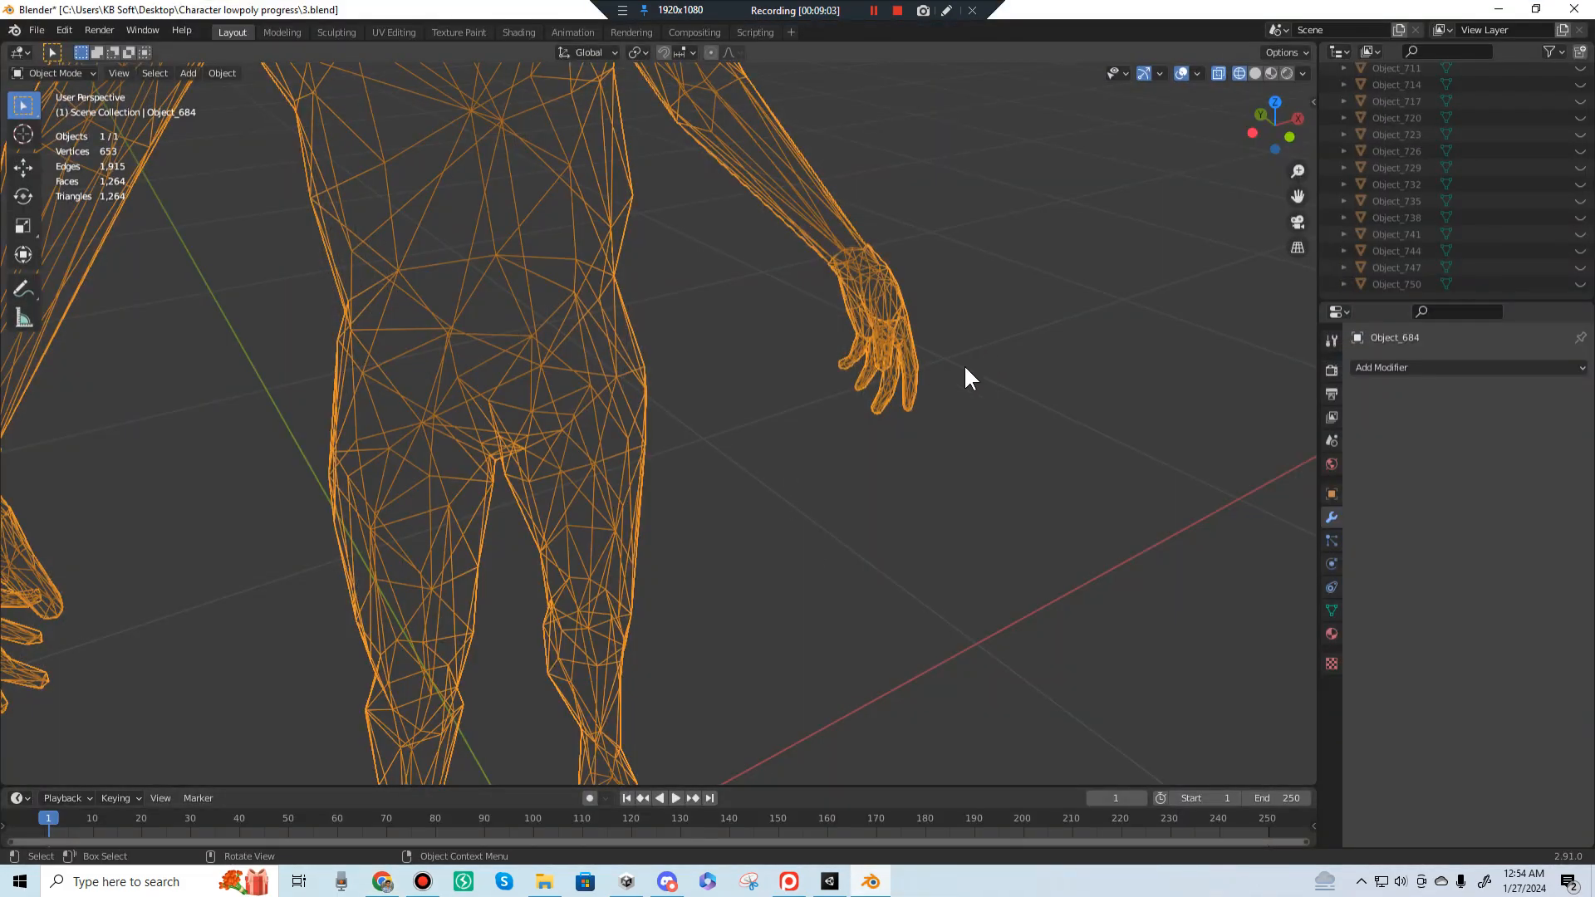
{"action": "middle_click_drag", "start_coordinate": [963, 363], "coordinate": [734, 357]}
{"action": "middle_click_drag", "start_coordinate": [1129, 447], "coordinate": [659, 380], "text": "shift"}
{"action": "scroll", "coordinate": [731, 382], "scroll_direction": "up", "scroll_amount": 4}
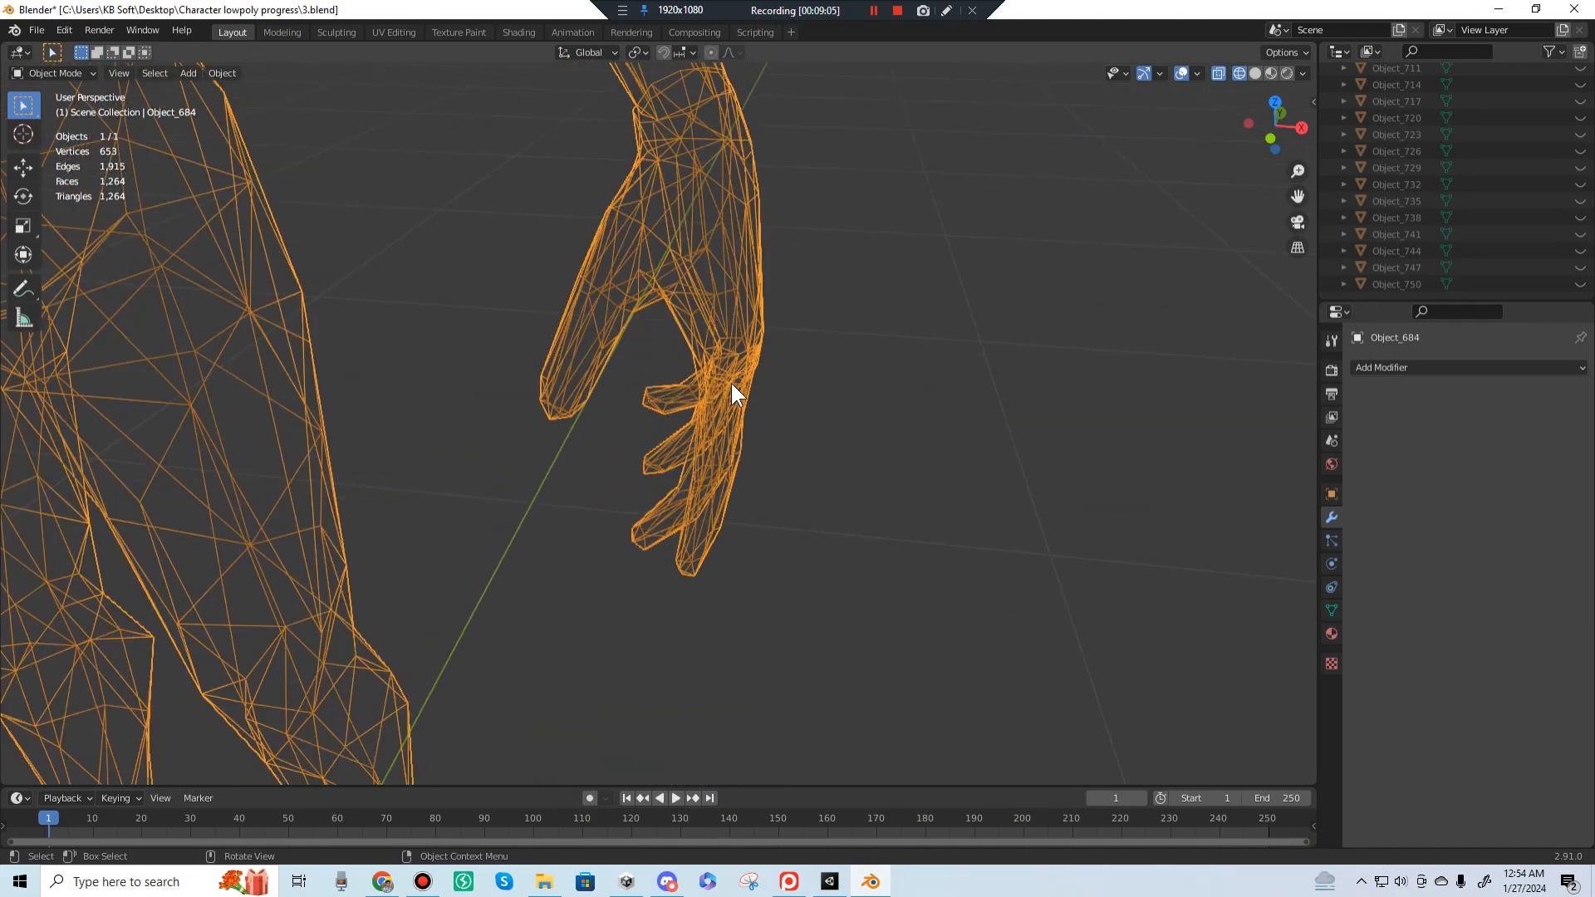
{"action": "left_click", "coordinate": [869, 446]}
{"action": "key", "text": "Tab"}
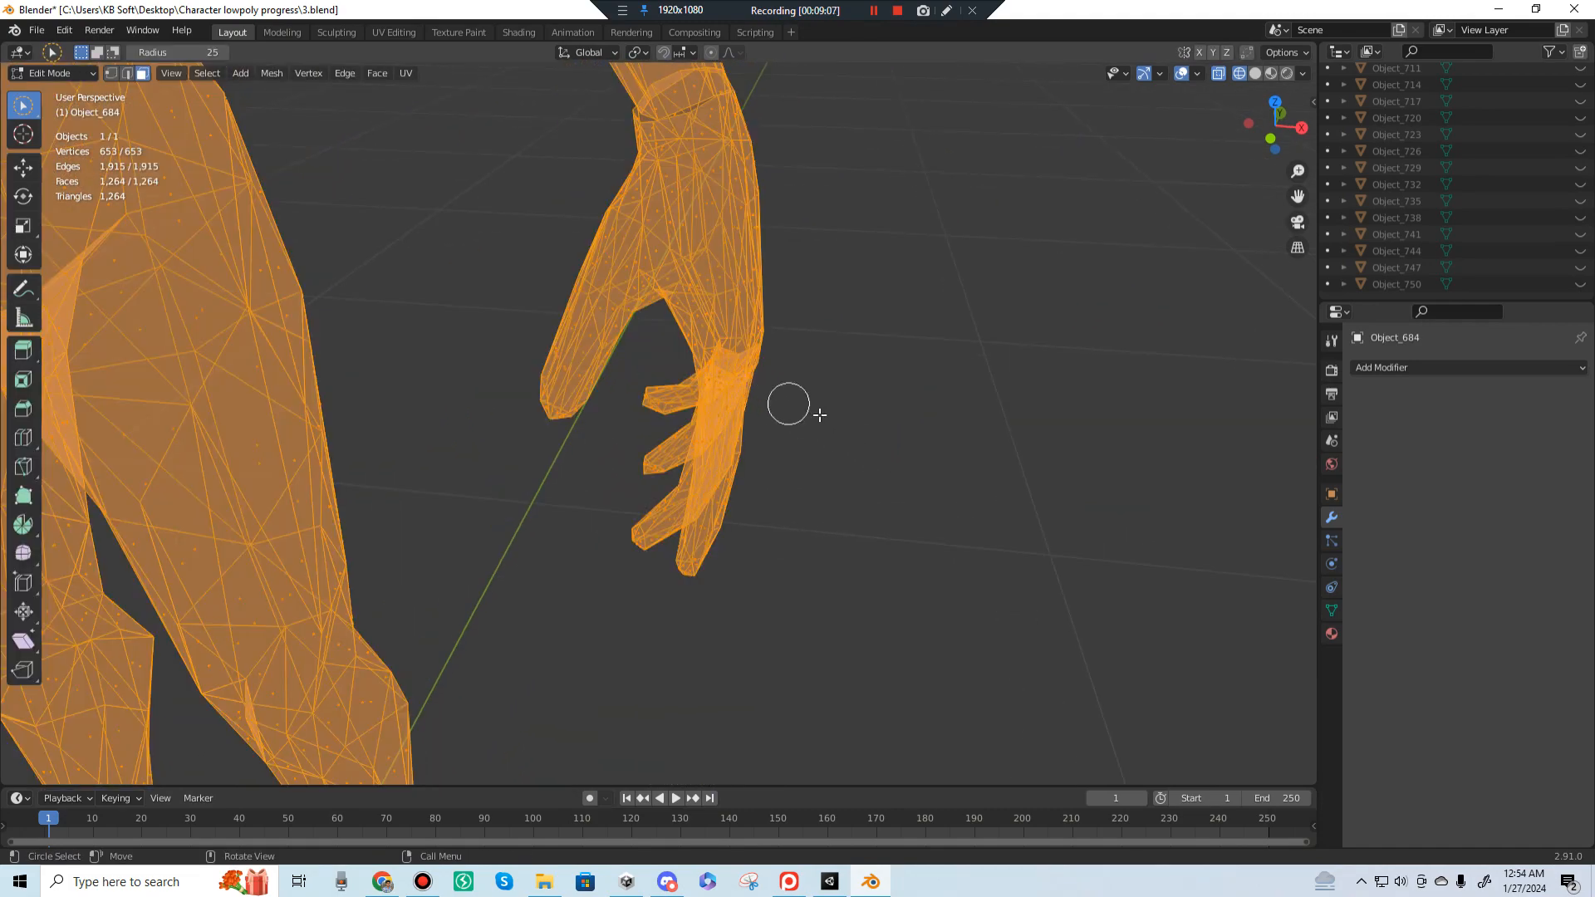
{"action": "key", "text": "Tab"}
Step: Switch the viewport to Solid shading and examine the surface of the hand and wrist
{"action": "key", "text": "z"}
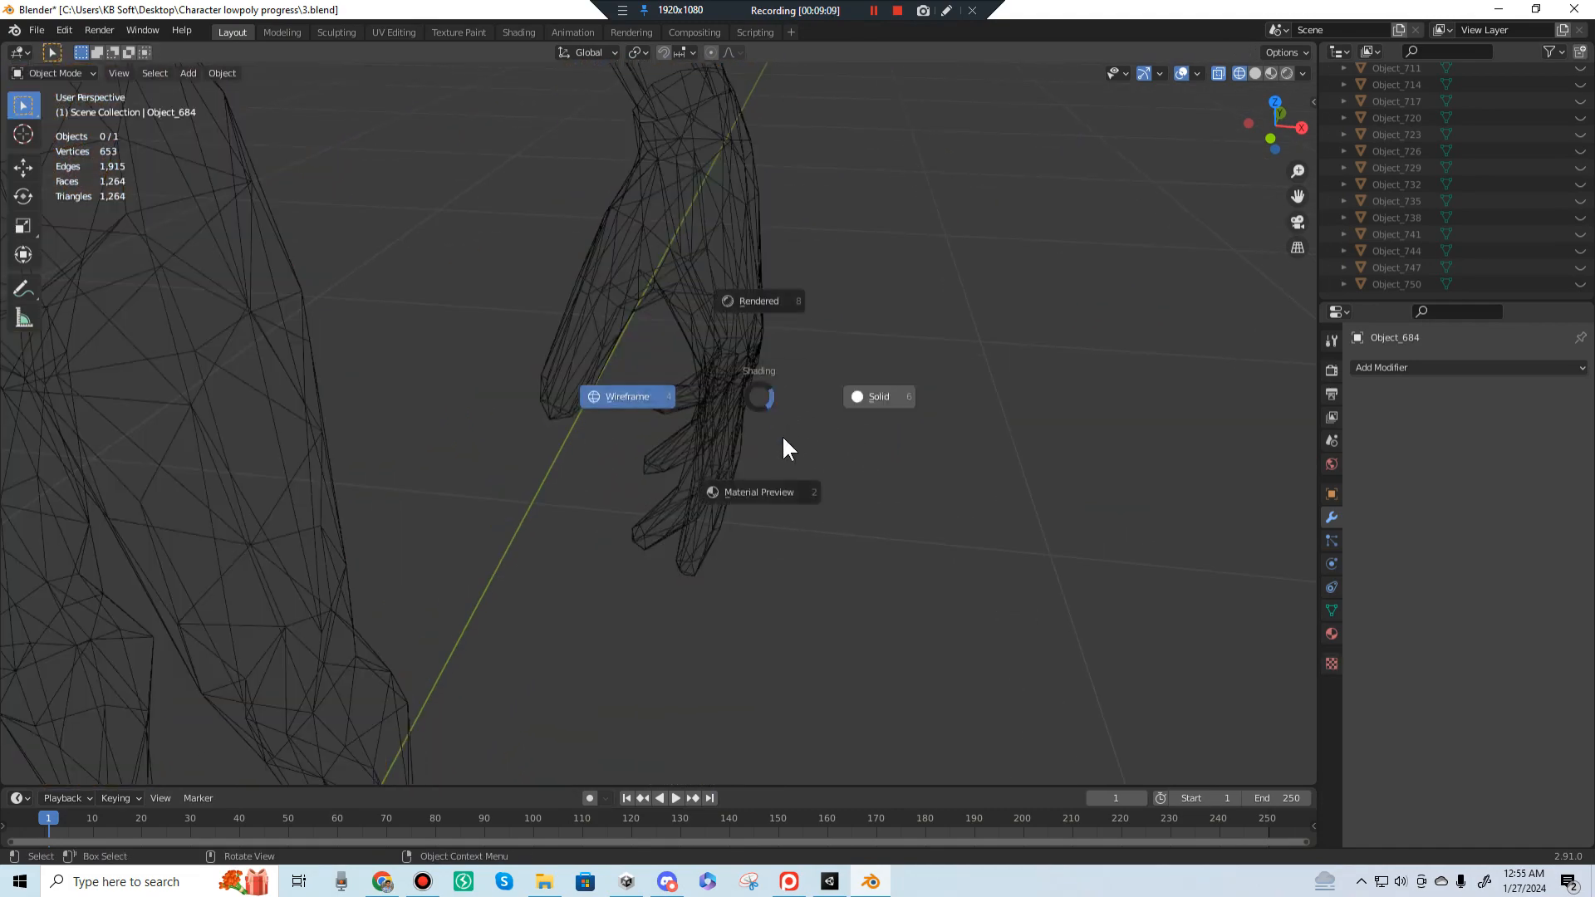
{"action": "left_click", "coordinate": [780, 435]}
{"action": "mouse_move", "coordinate": [779, 468]}
{"action": "middle_mouse_down"}
{"action": "mouse_move", "coordinate": [856, 357]}
{"action": "mouse_move", "coordinate": [954, 349]}
{"action": "mouse_move", "coordinate": [1022, 367]}
{"action": "mouse_move", "coordinate": [938, 395]}
{"action": "middle_mouse_up"}
Step: Switch the viewport back to Wireframe, turn off X-Ray and examine the edge flow of the palm and fingers
{"action": "key", "text": "z"}
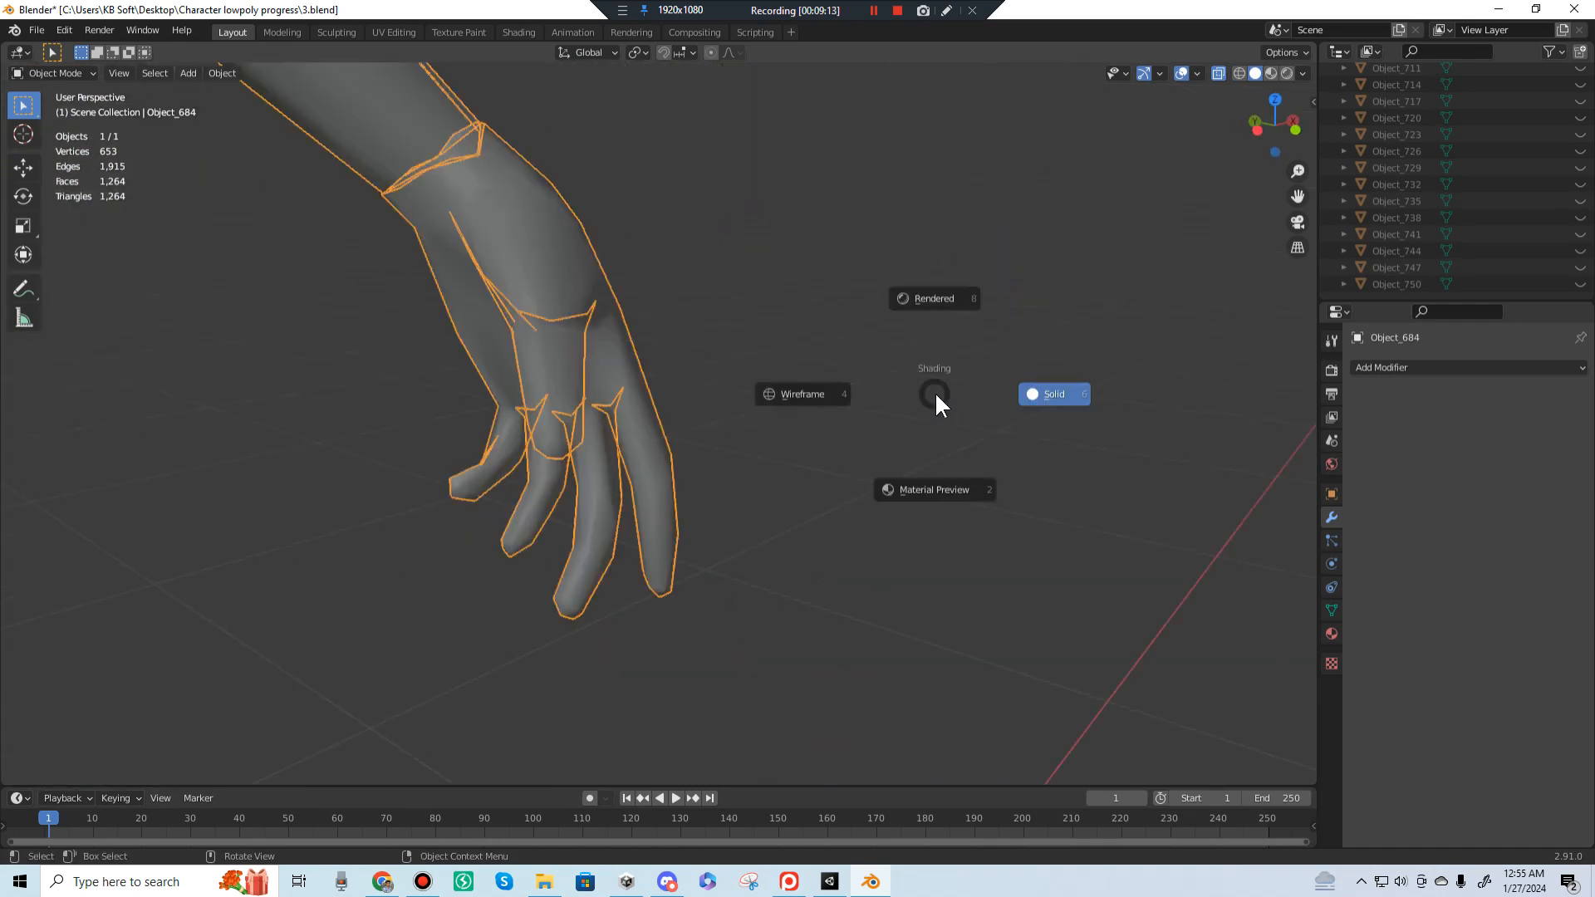
{"action": "left_click", "coordinate": [831, 395]}
{"action": "middle_click_drag", "start_coordinate": [865, 410], "coordinate": [892, 395]}
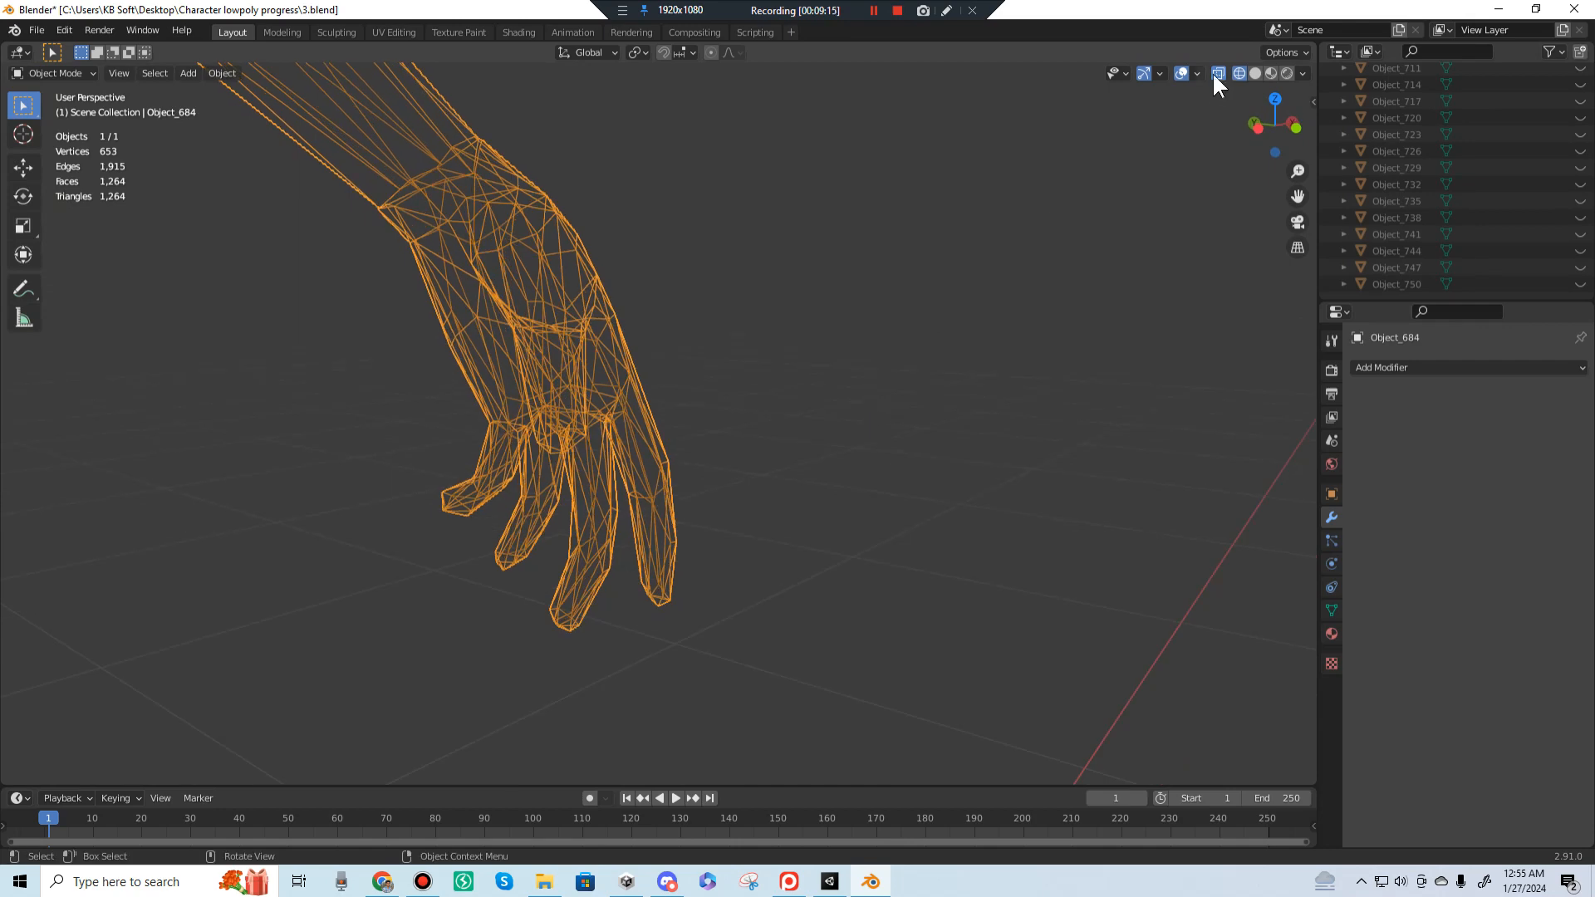
{"action": "middle_click_drag", "start_coordinate": [827, 355], "coordinate": [927, 328]}
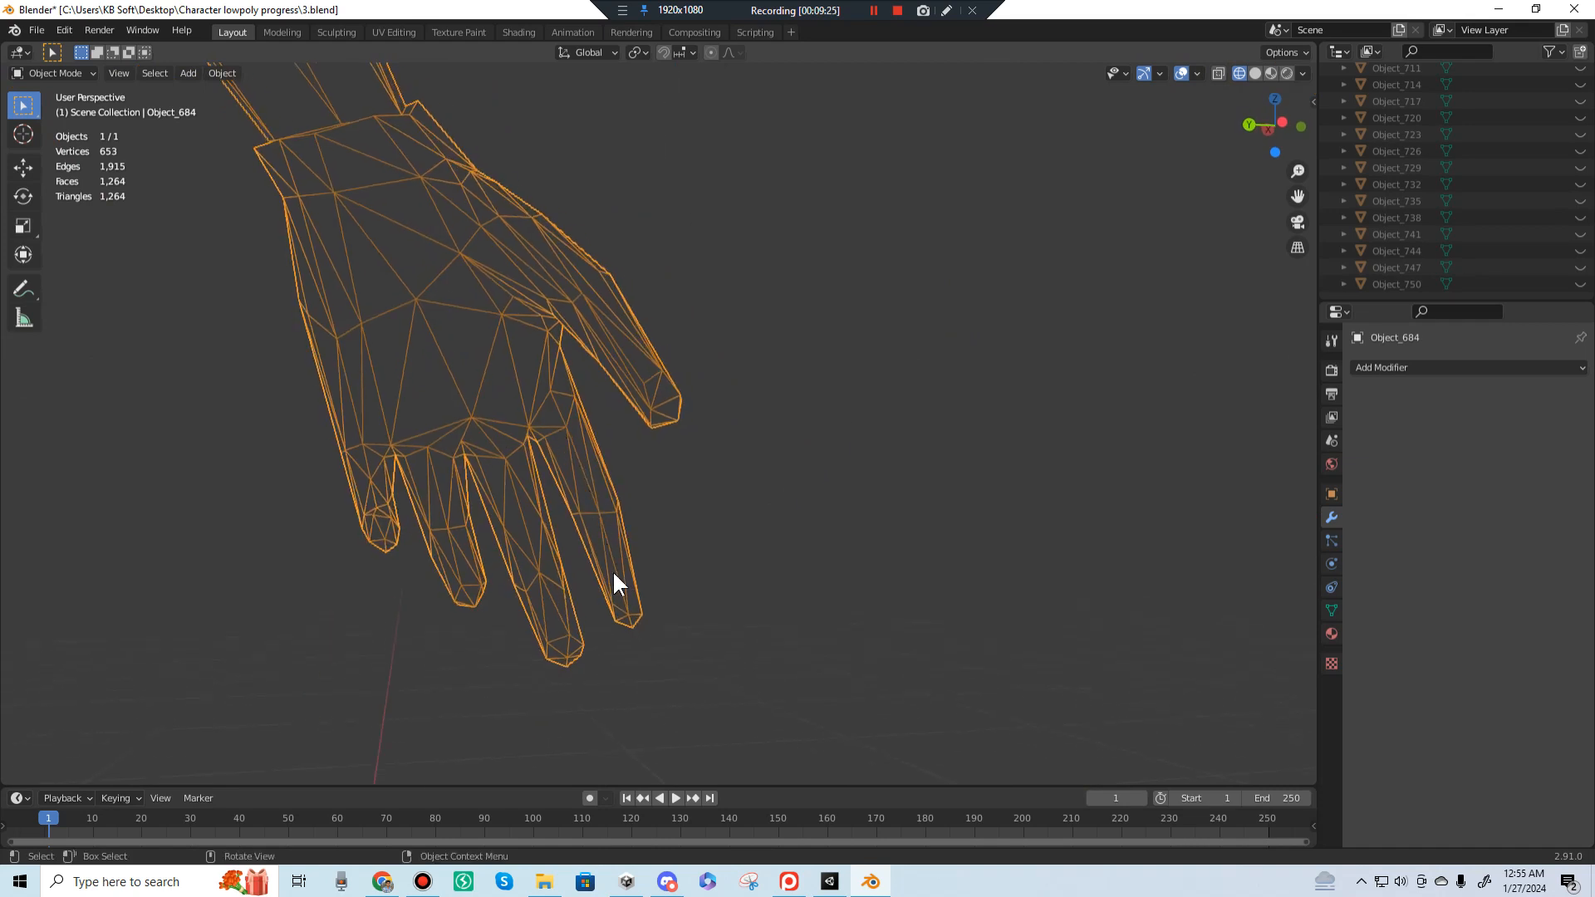
{"action": "middle_click_drag", "start_coordinate": [601, 471], "coordinate": [523, 489]}
Step: Return to Google Chrome, close the hand model's preview and look back through the "fps hands" results
{"action": "left_click", "coordinate": [1489, 12]}
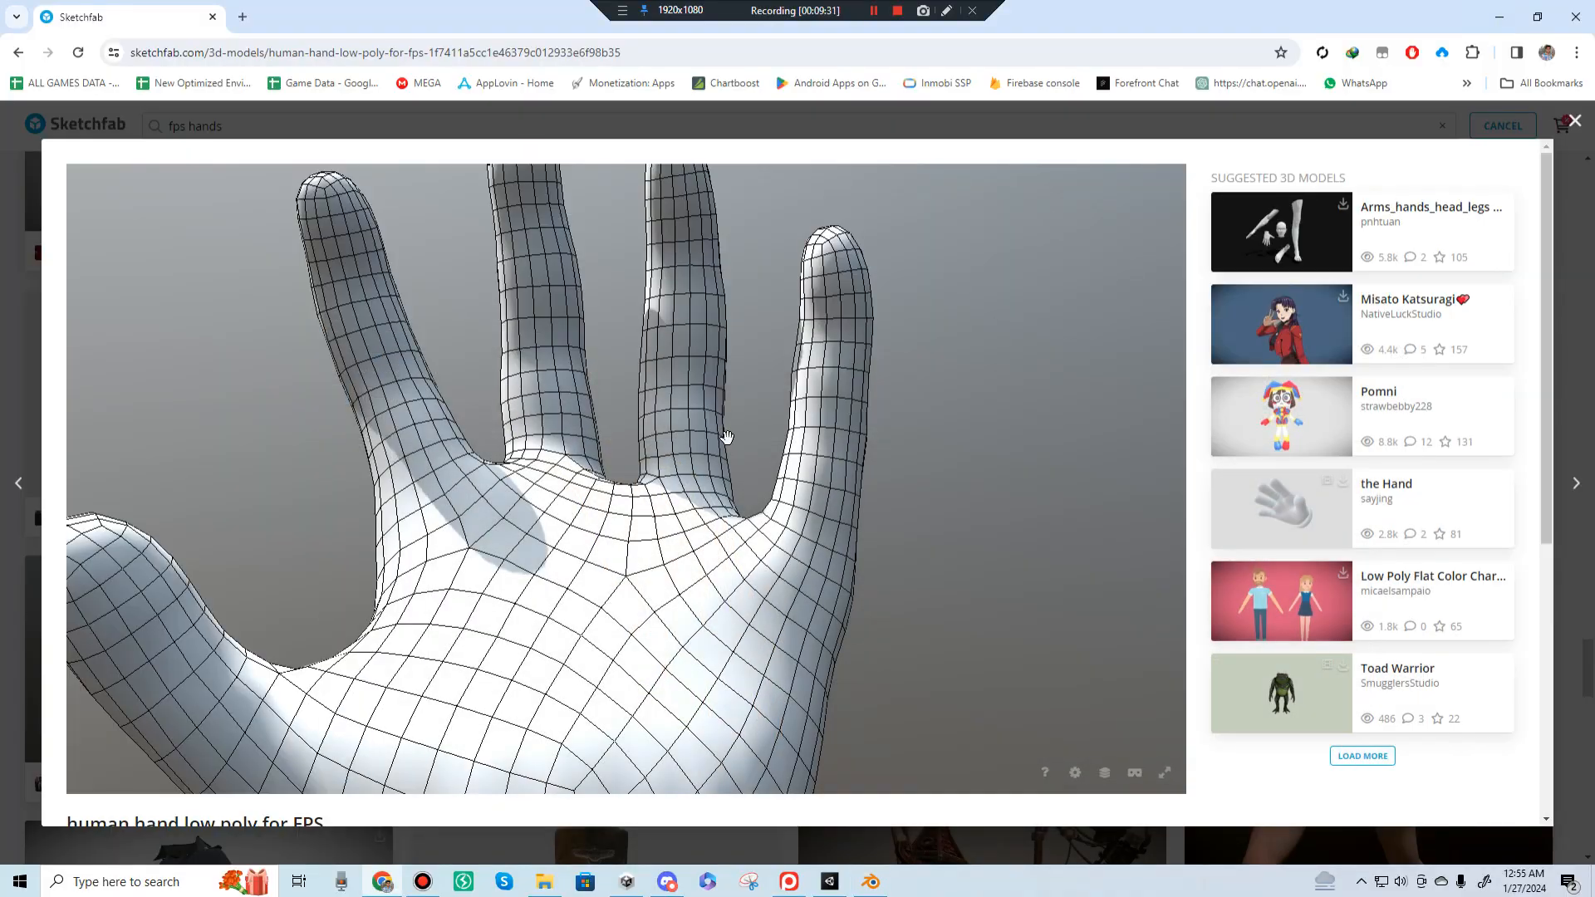
{"action": "left_click", "coordinate": [1574, 118]}
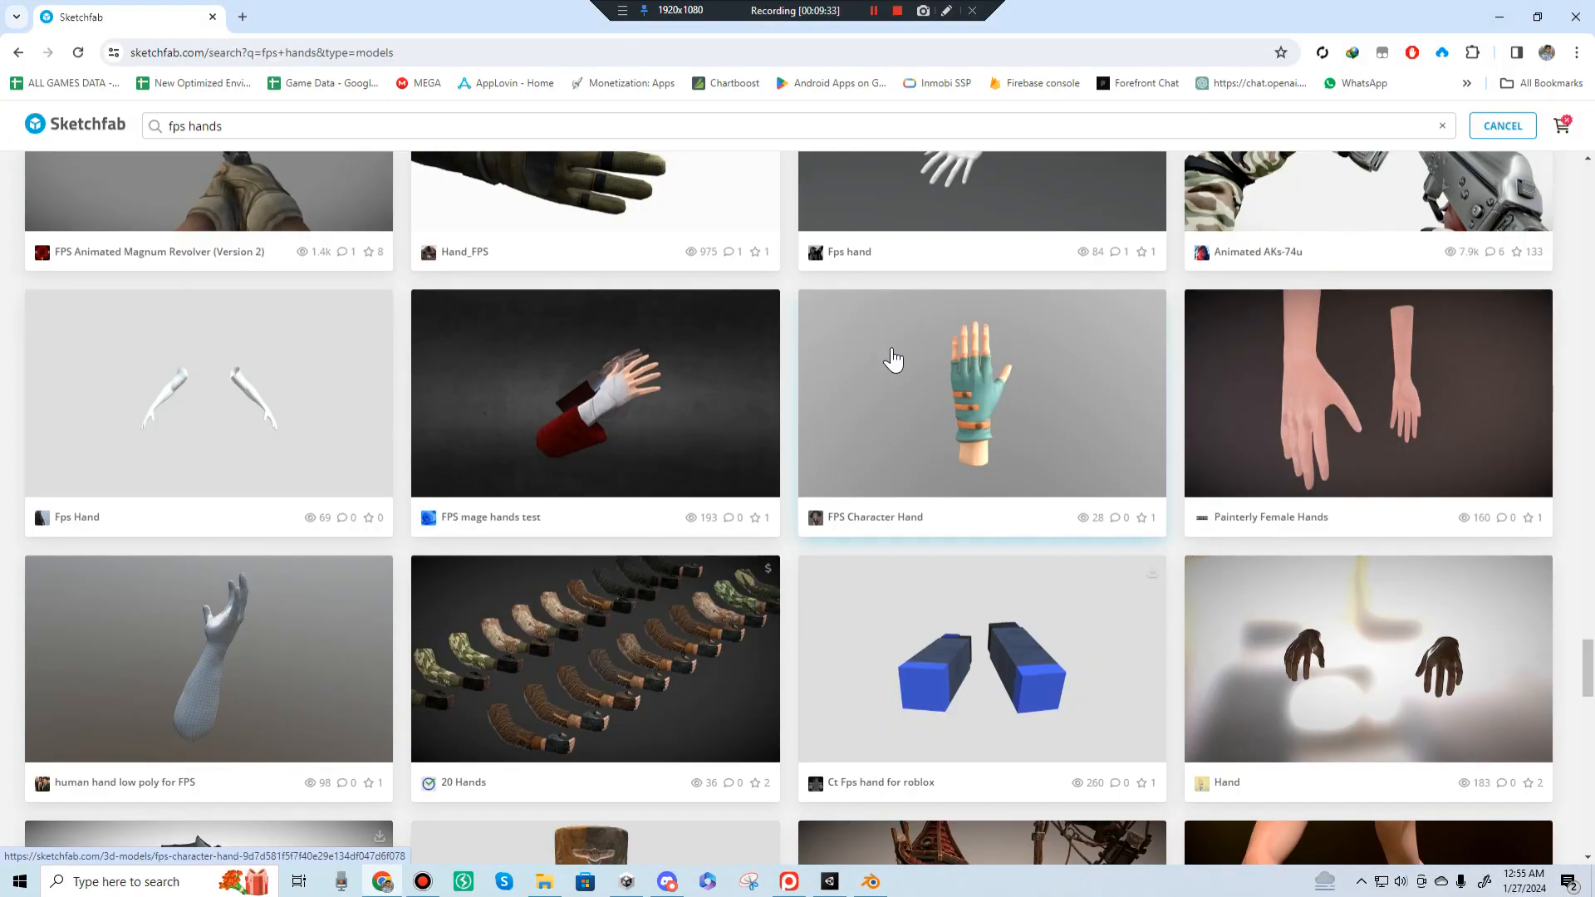
{"action": "scroll", "coordinate": [893, 359], "scroll_direction": "down", "scroll_amount": 2}
{"action": "scroll", "coordinate": [864, 366], "scroll_direction": "up", "scroll_amount": 10}
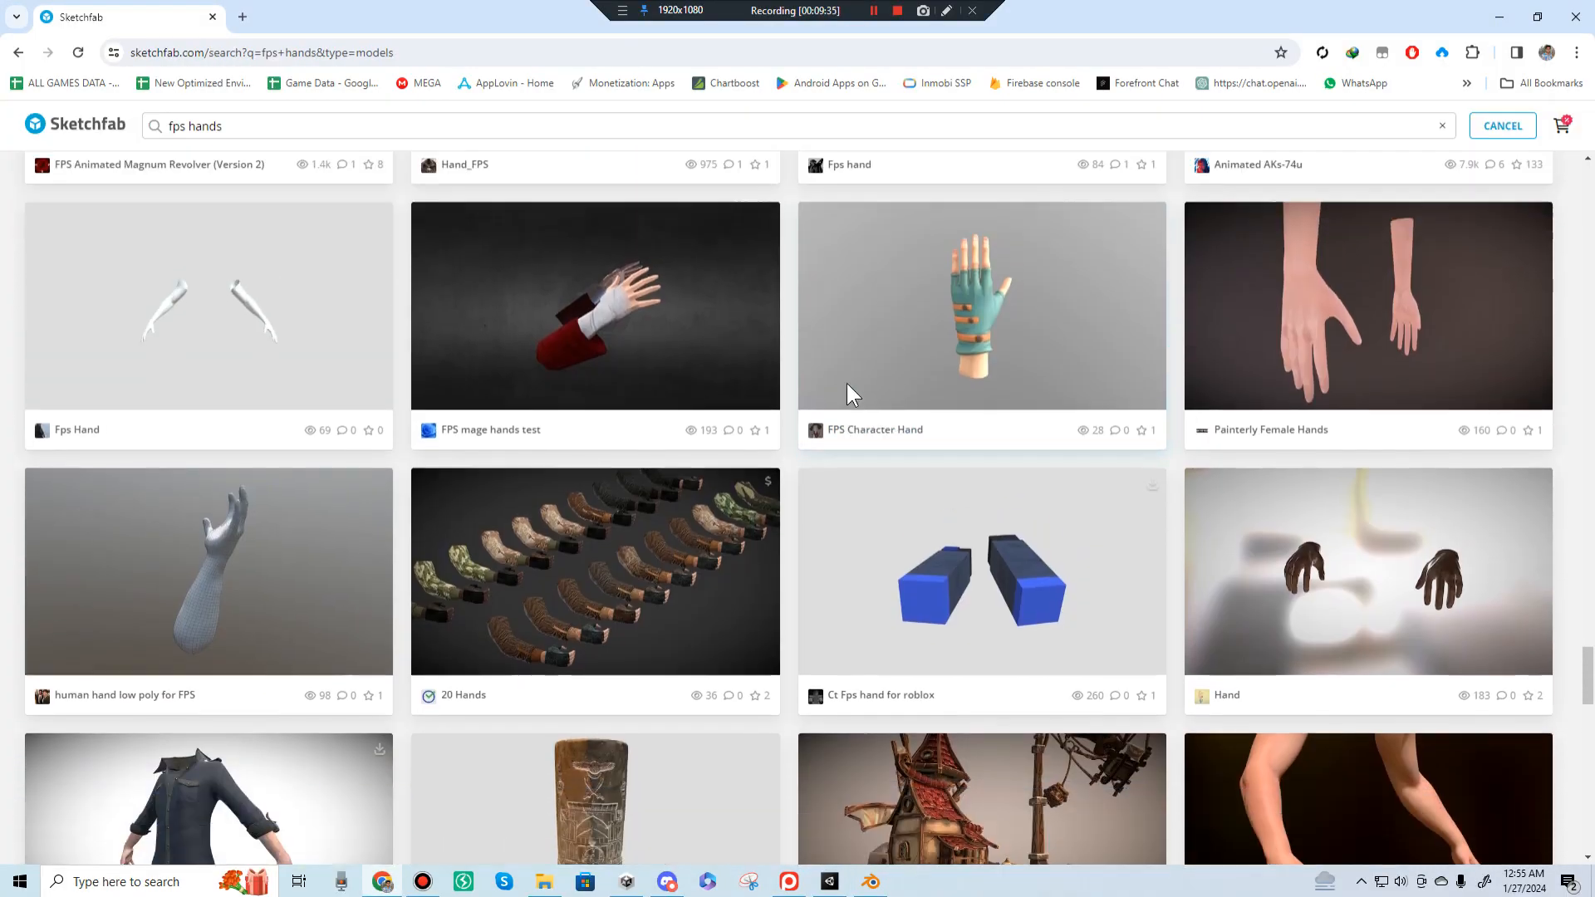
{"action": "scroll", "coordinate": [826, 404], "scroll_direction": "up", "scroll_amount": 8}
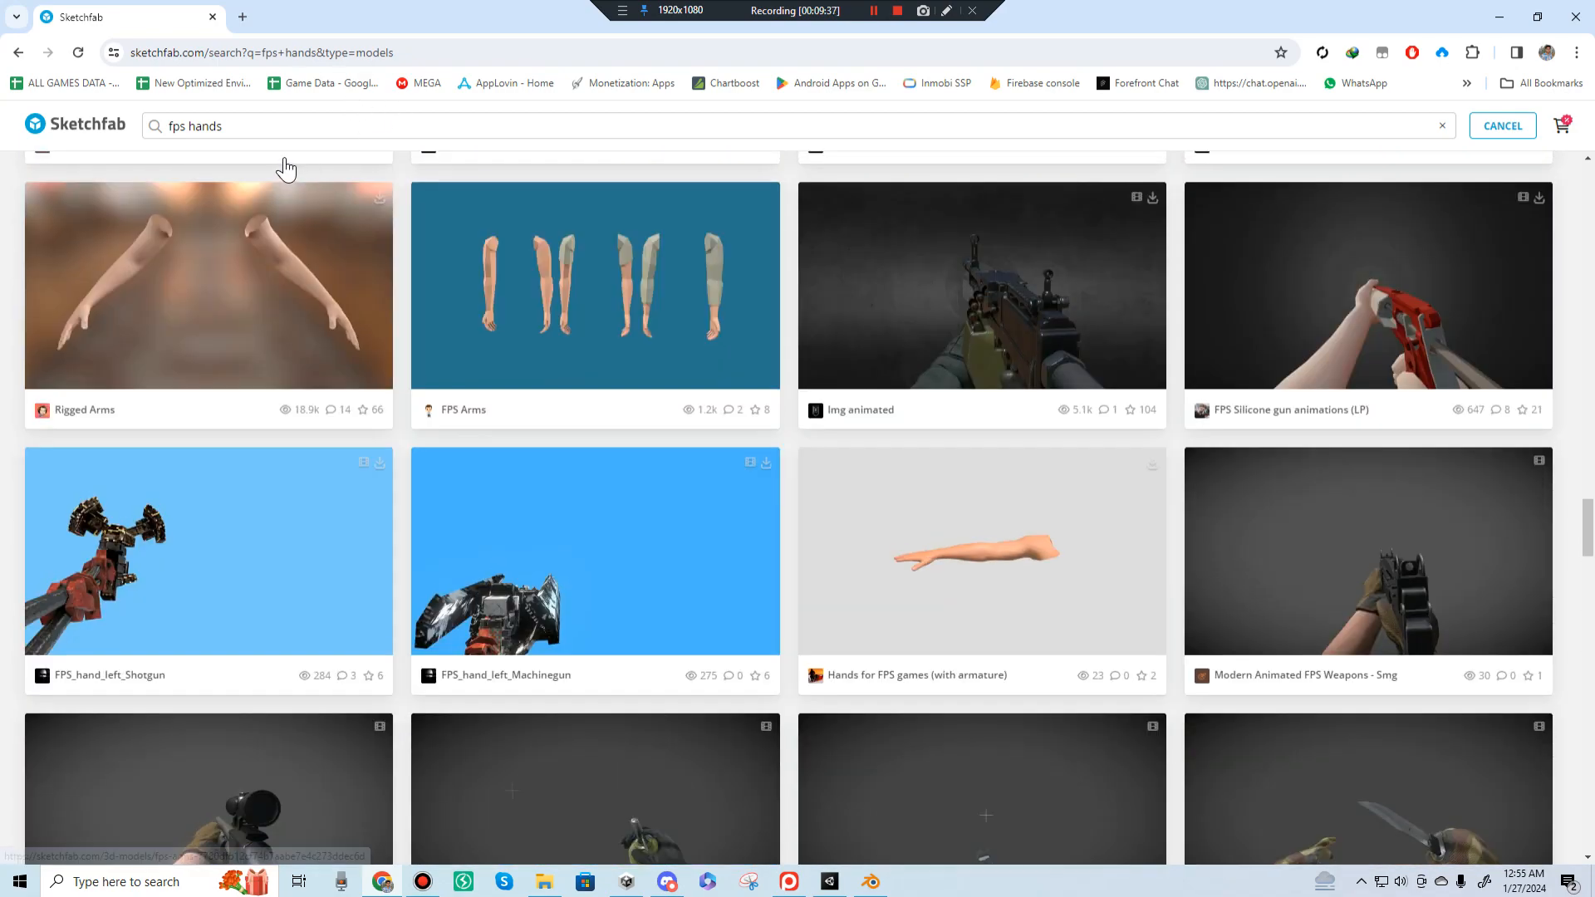
{"action": "scroll", "coordinate": [285, 161], "scroll_direction": "up", "scroll_amount": 5}
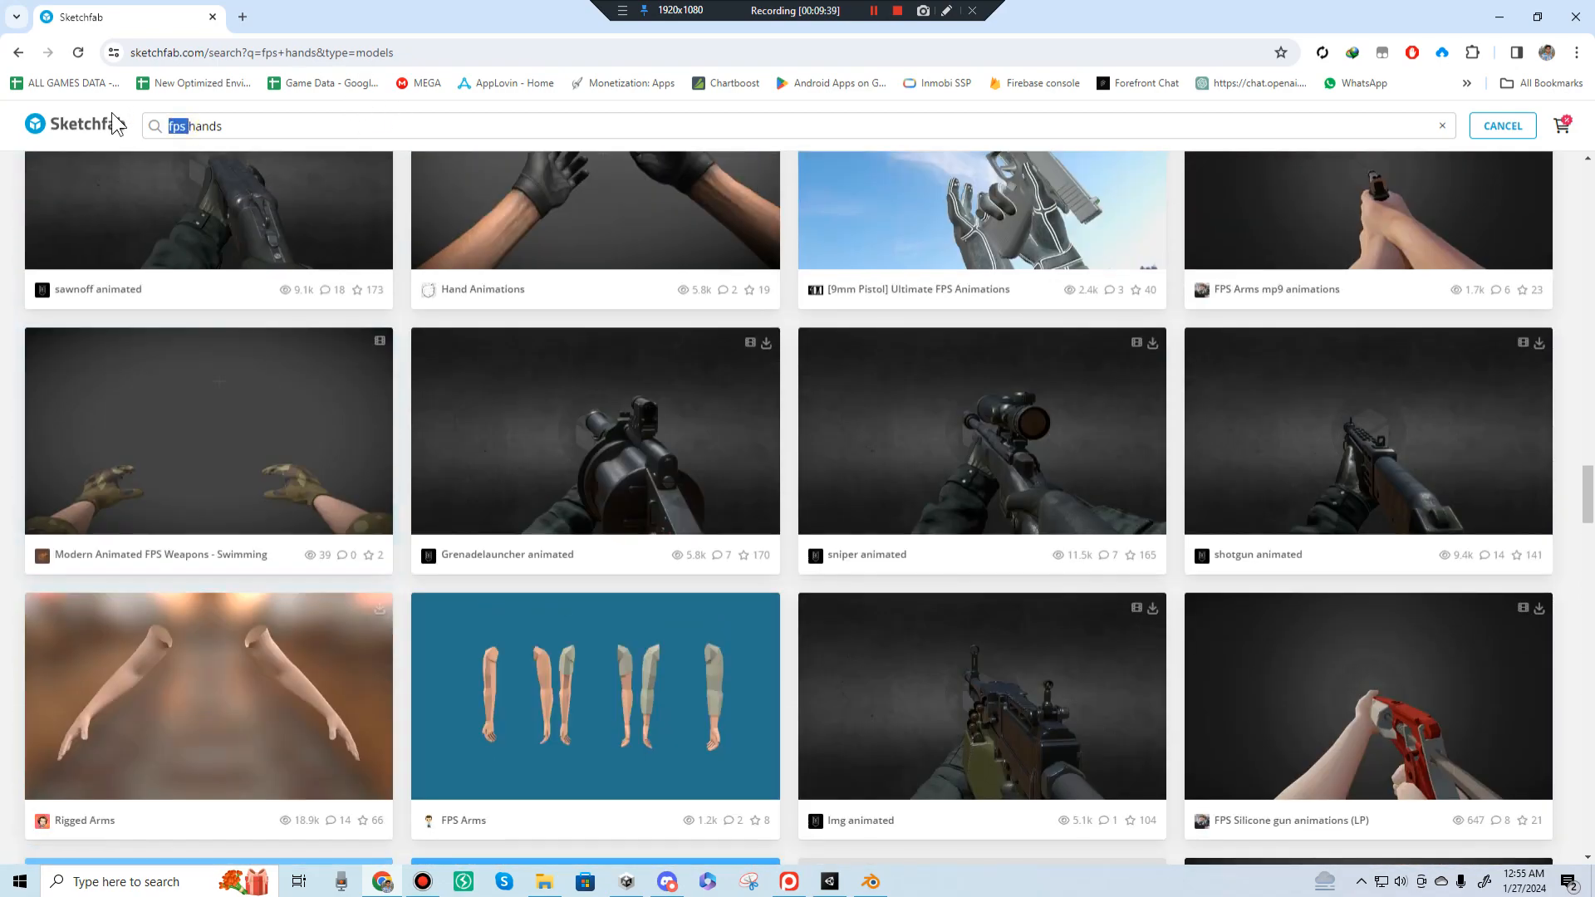
Step: Shorten the Sketchfab search to "hands" and browse the resulting models
{"action": "key", "text": "Return"}
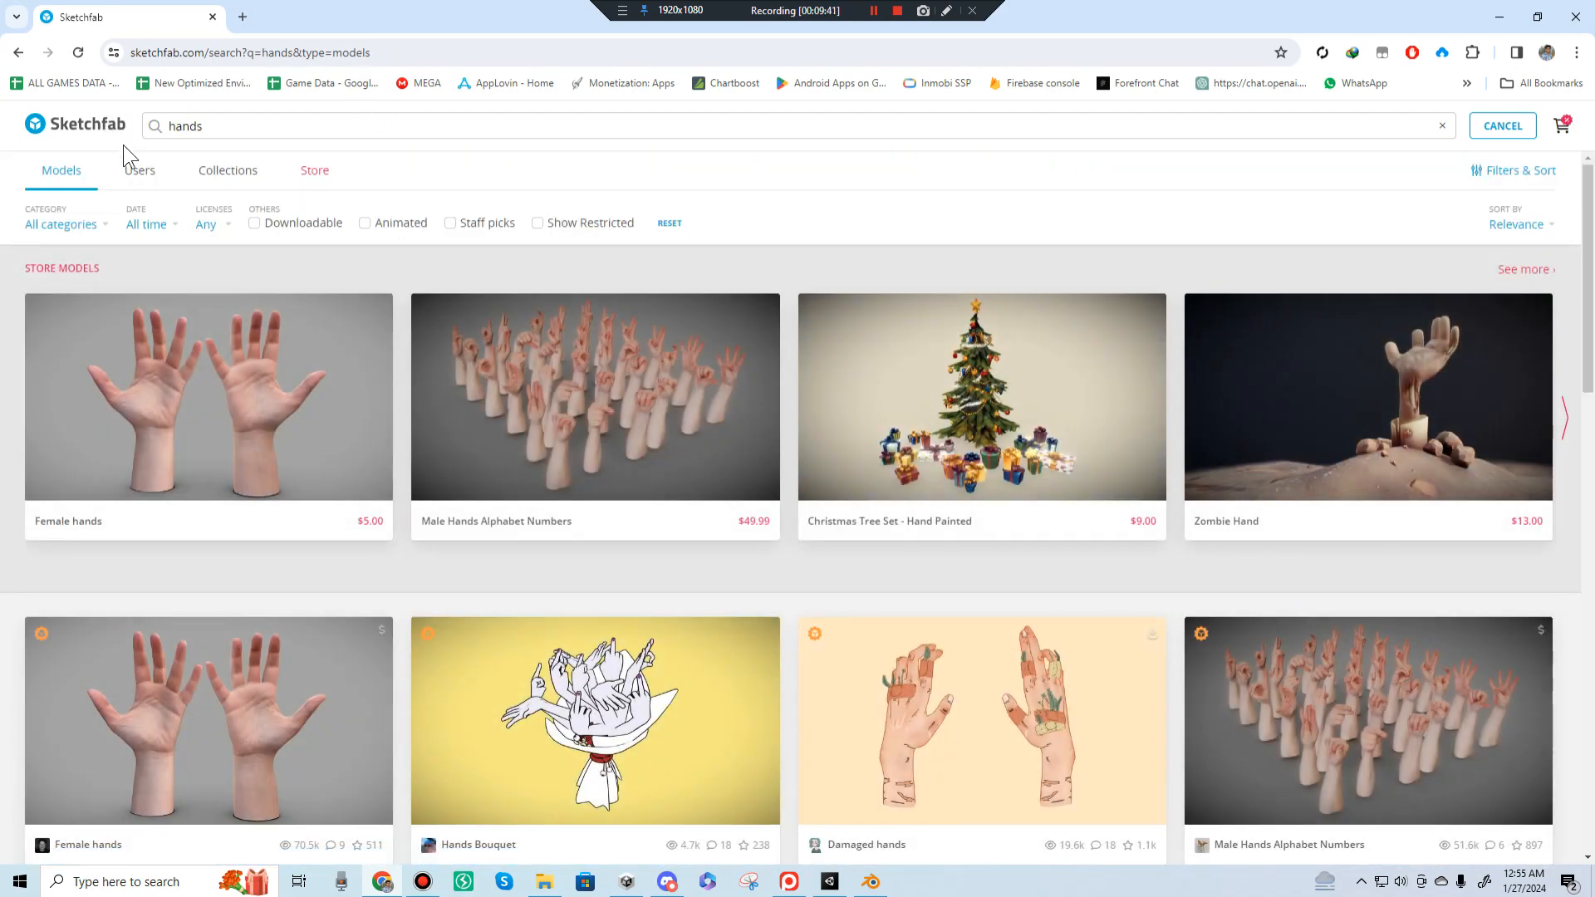
{"action": "scroll", "coordinate": [950, 249], "scroll_direction": "down", "scroll_amount": 10}
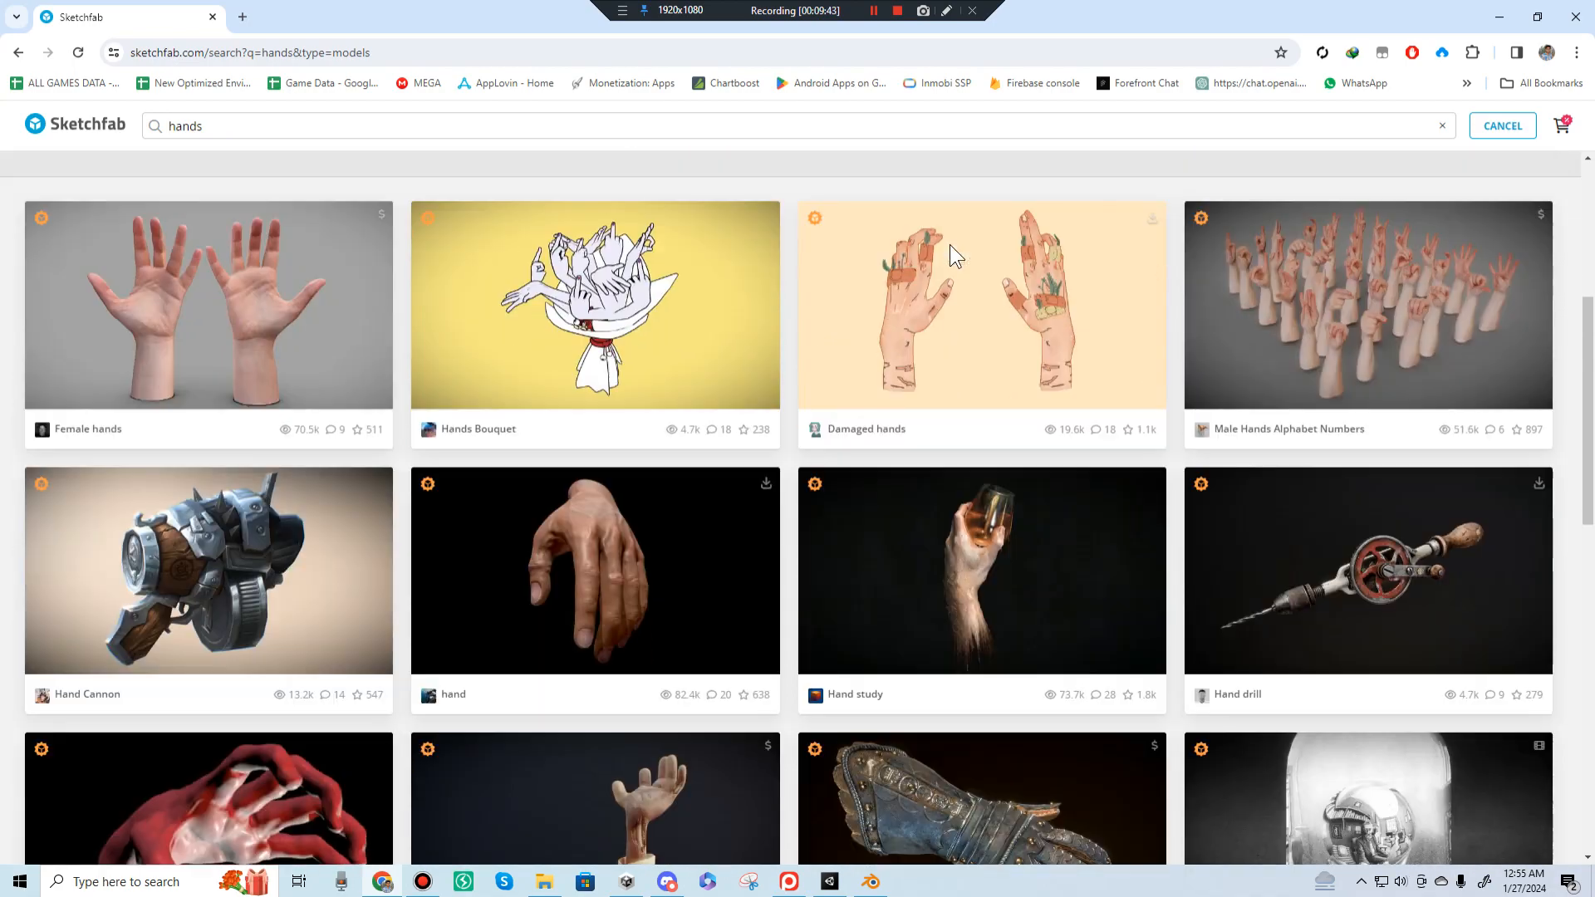
{"action": "scroll", "coordinate": [948, 249], "scroll_direction": "down", "scroll_amount": 7}
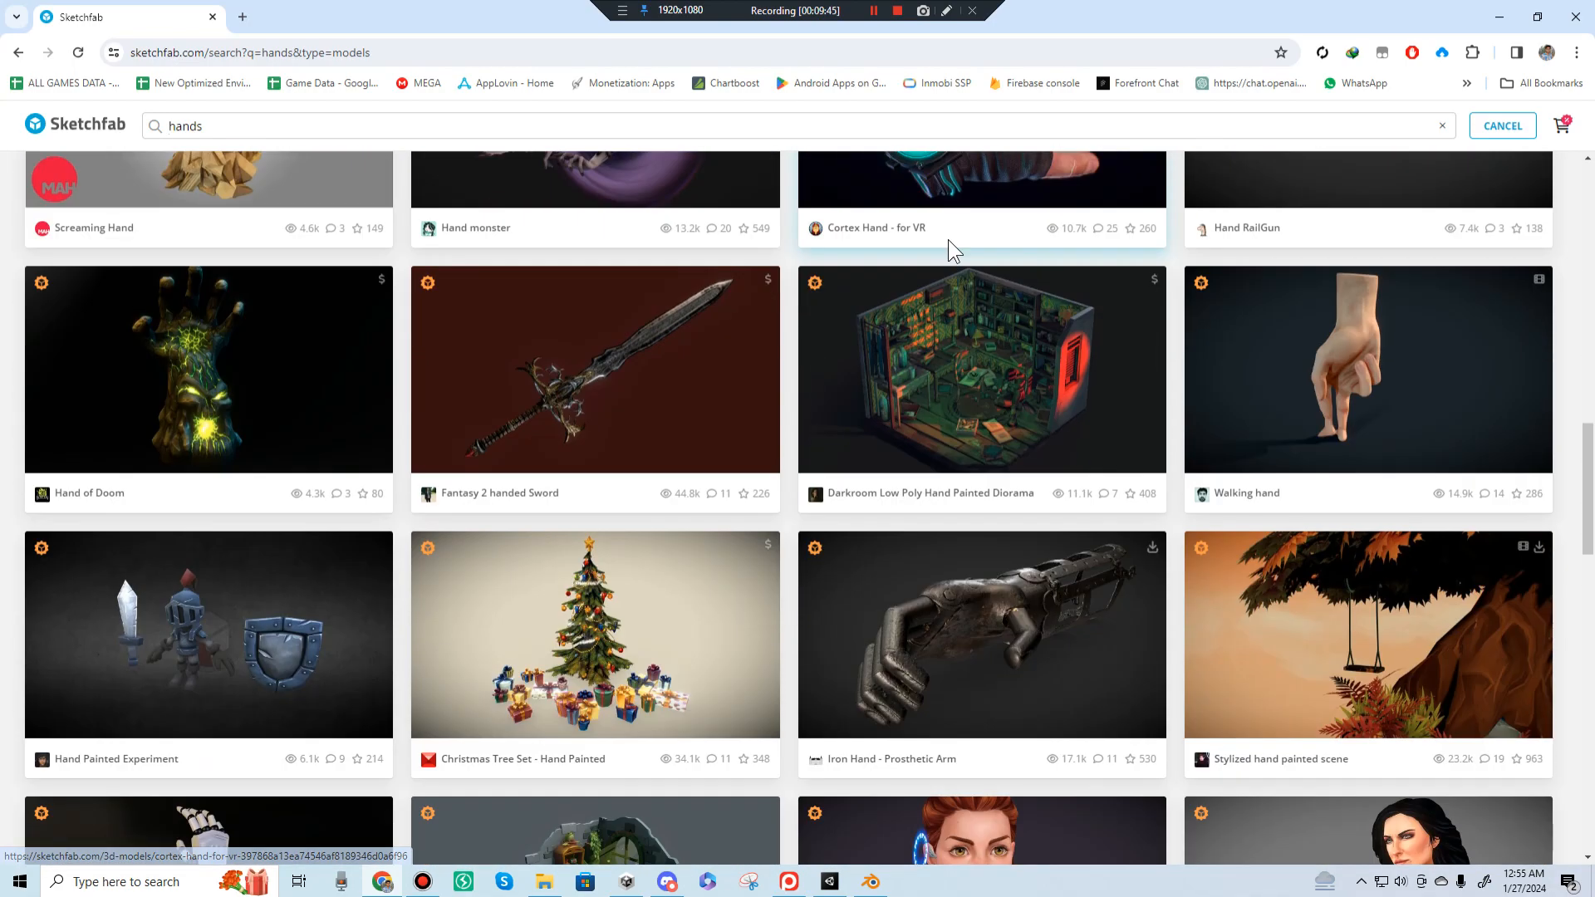
{"action": "scroll", "coordinate": [948, 239], "scroll_direction": "up", "scroll_amount": 6}
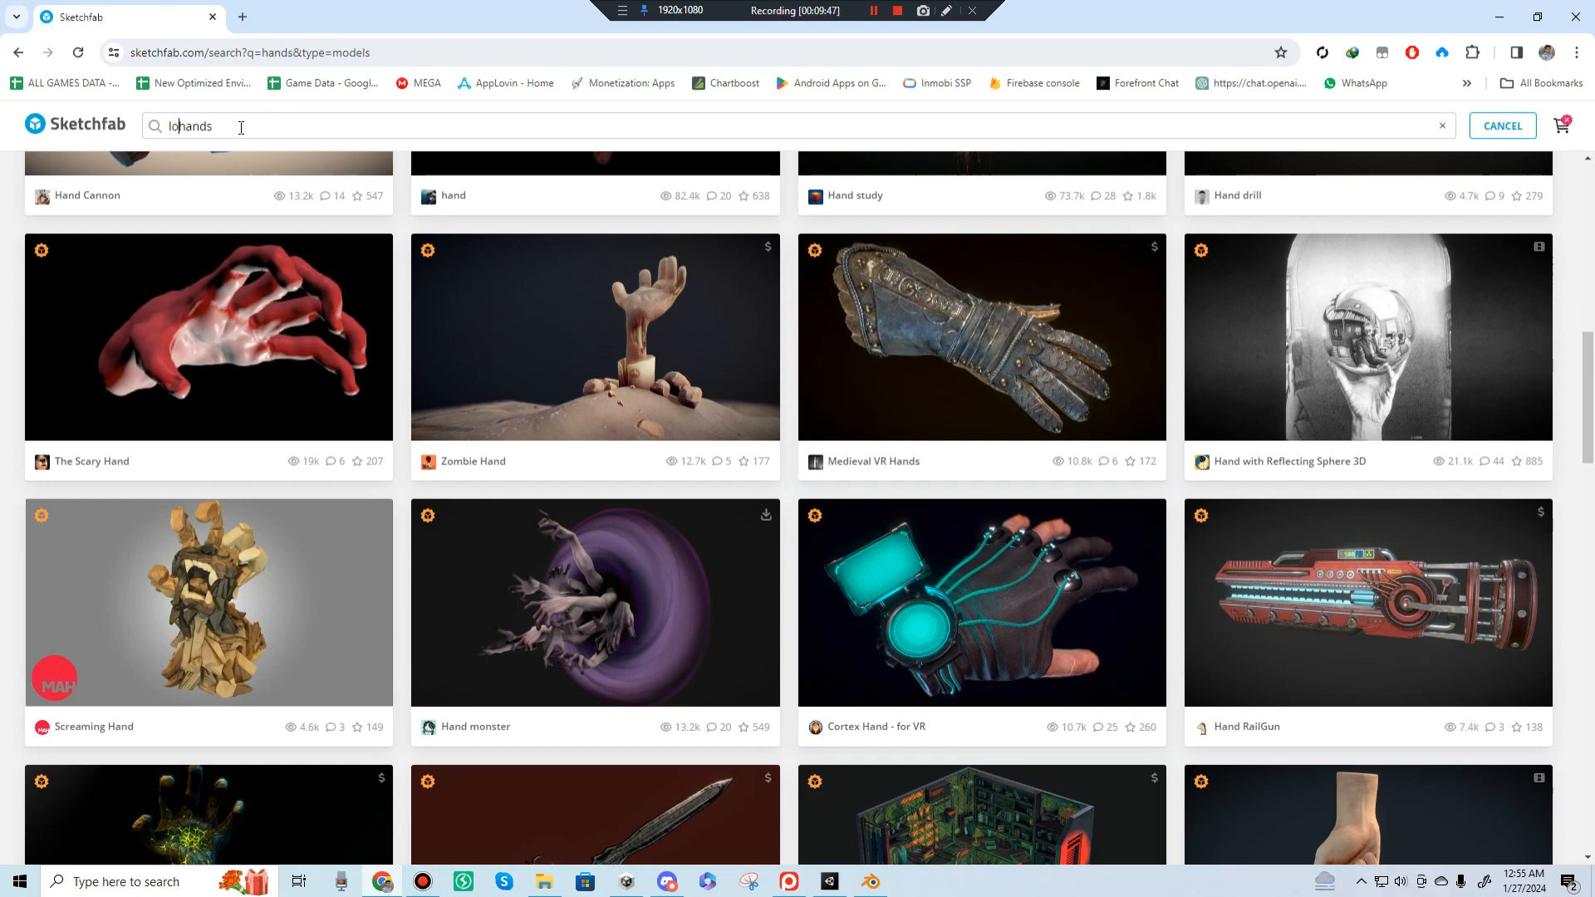
Step: Search Sketchfab for "low poly hands" and view the store model "low poly hands" in its own tab
{"action": "type", "text": "poly"}
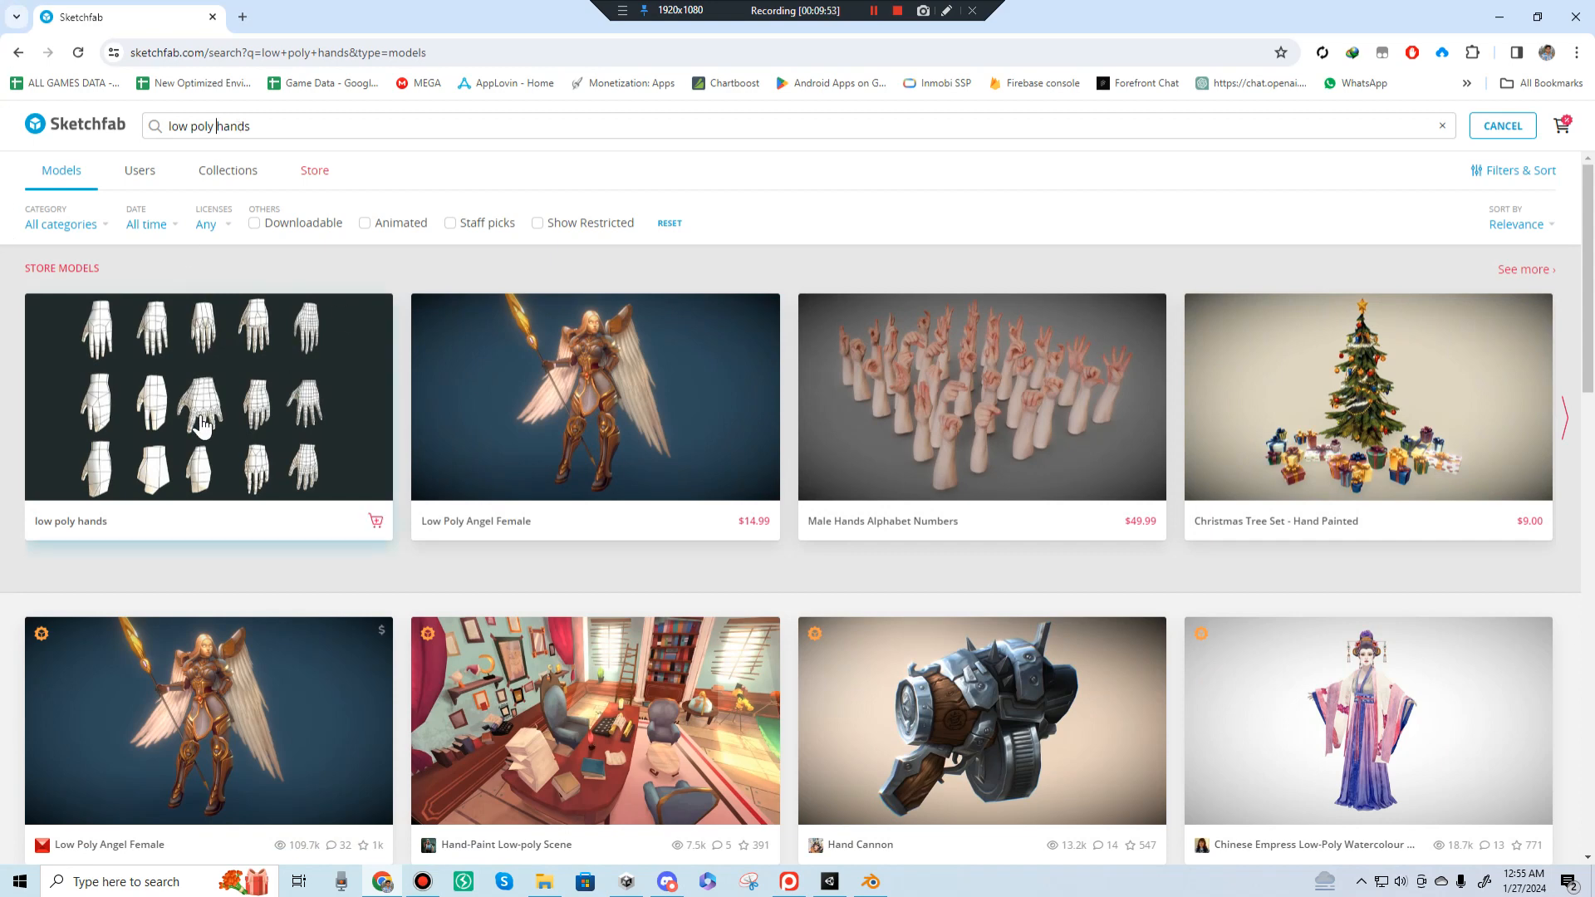
{"action": "left_click", "coordinate": [357, 13]}
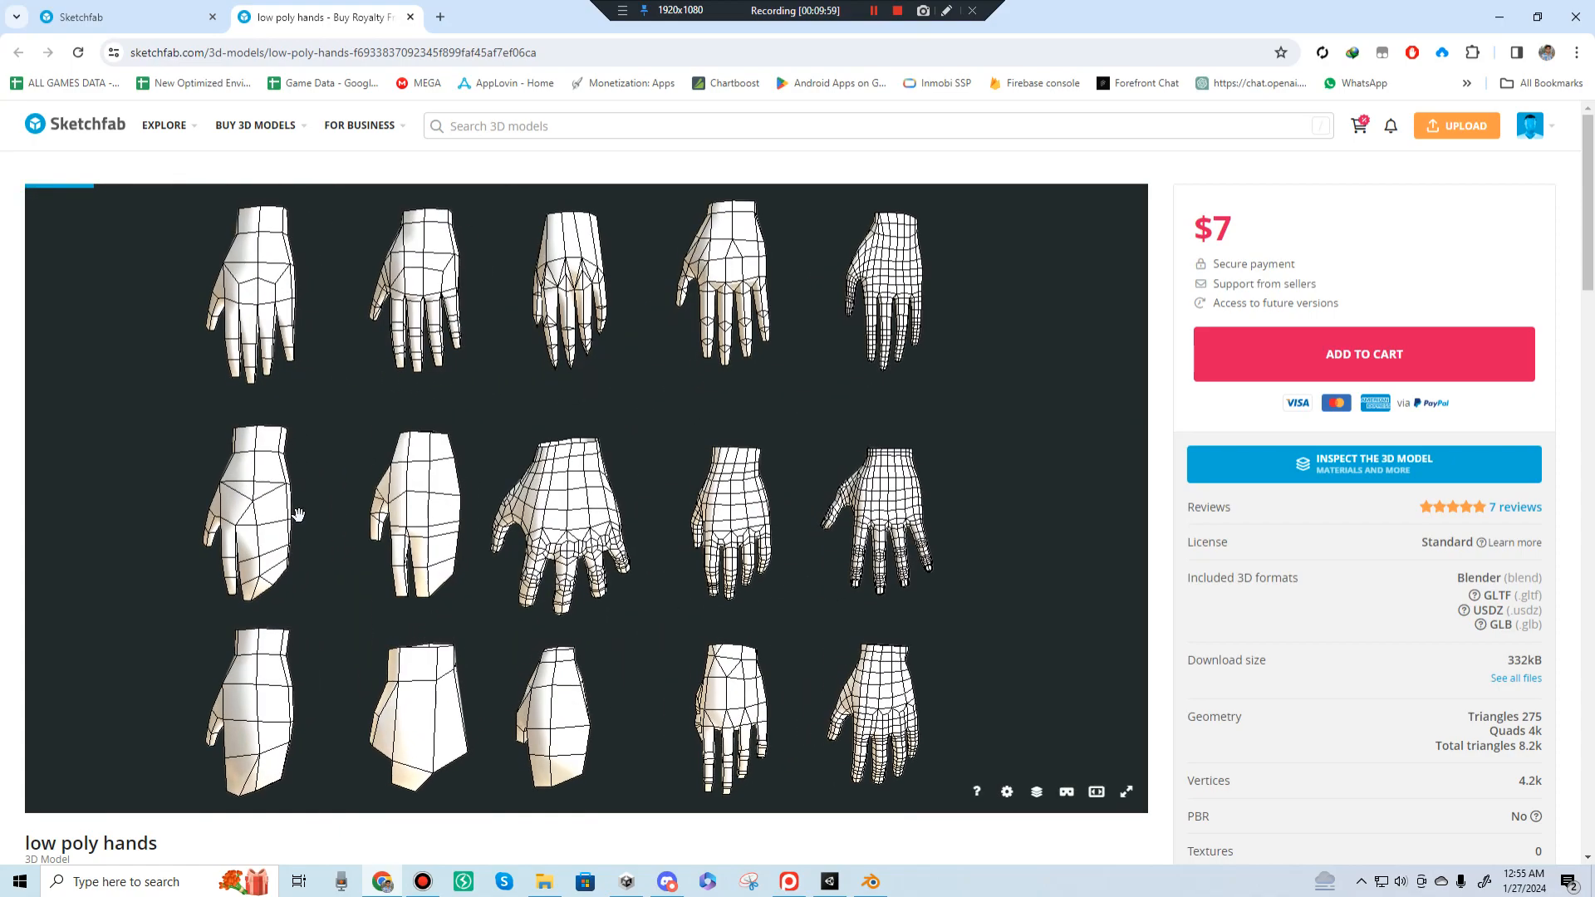
Step: Examine the wireframe of the simplest top-row hands from the back, side and palm, including the edge layout of the fingers
{"action": "scroll", "coordinate": [482, 382], "scroll_direction": "up", "scroll_amount": 6}
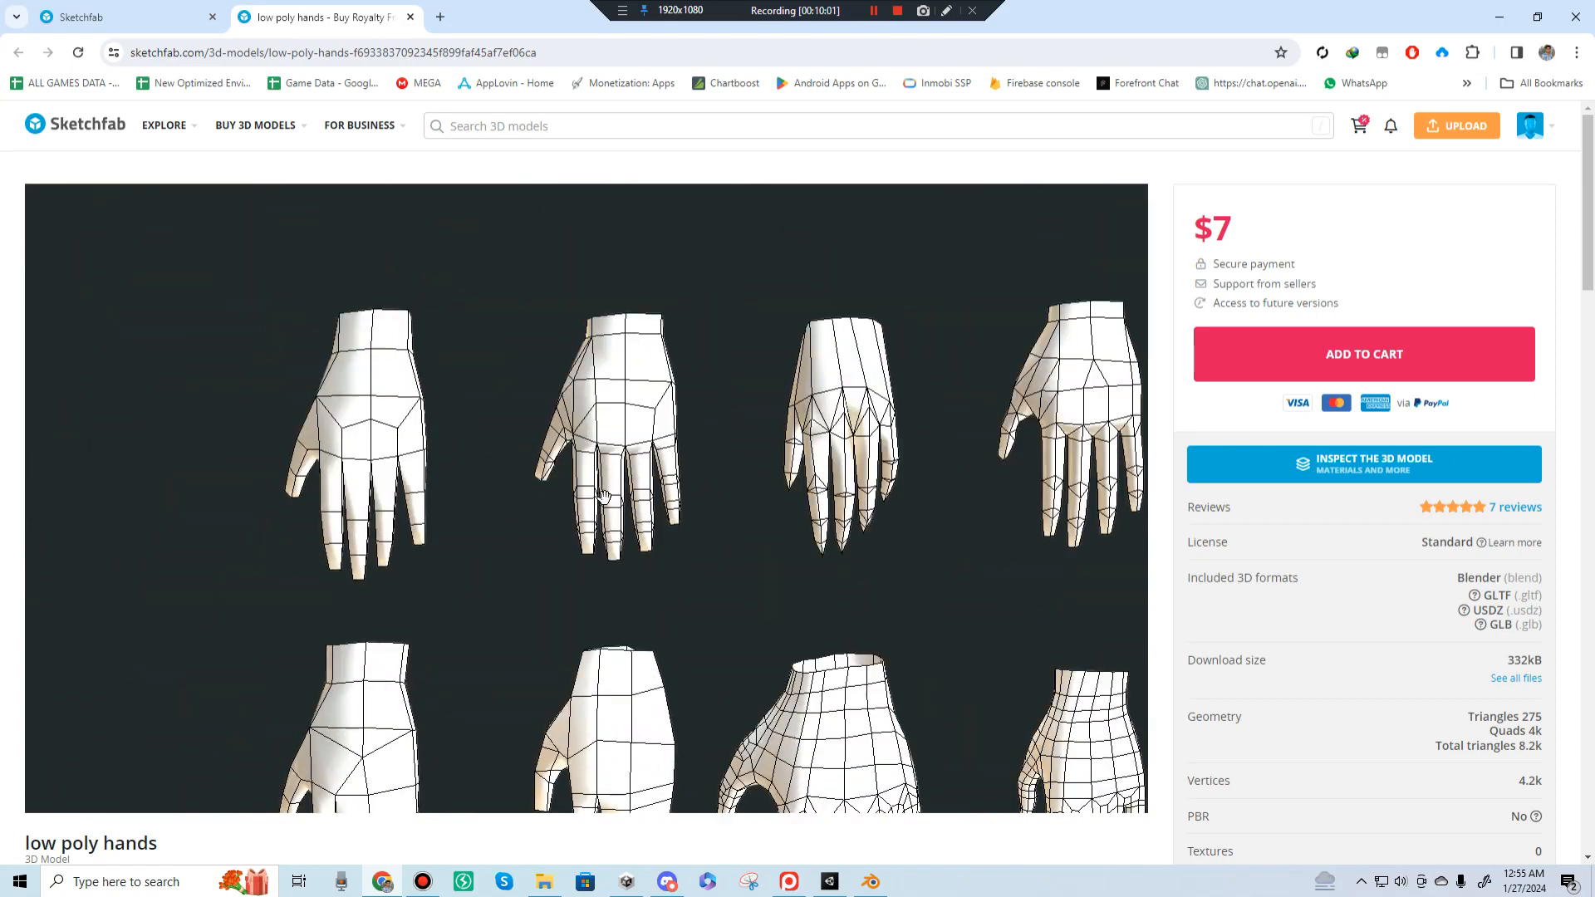
{"action": "left_click_drag", "start_coordinate": [570, 432], "coordinate": [760, 472]}
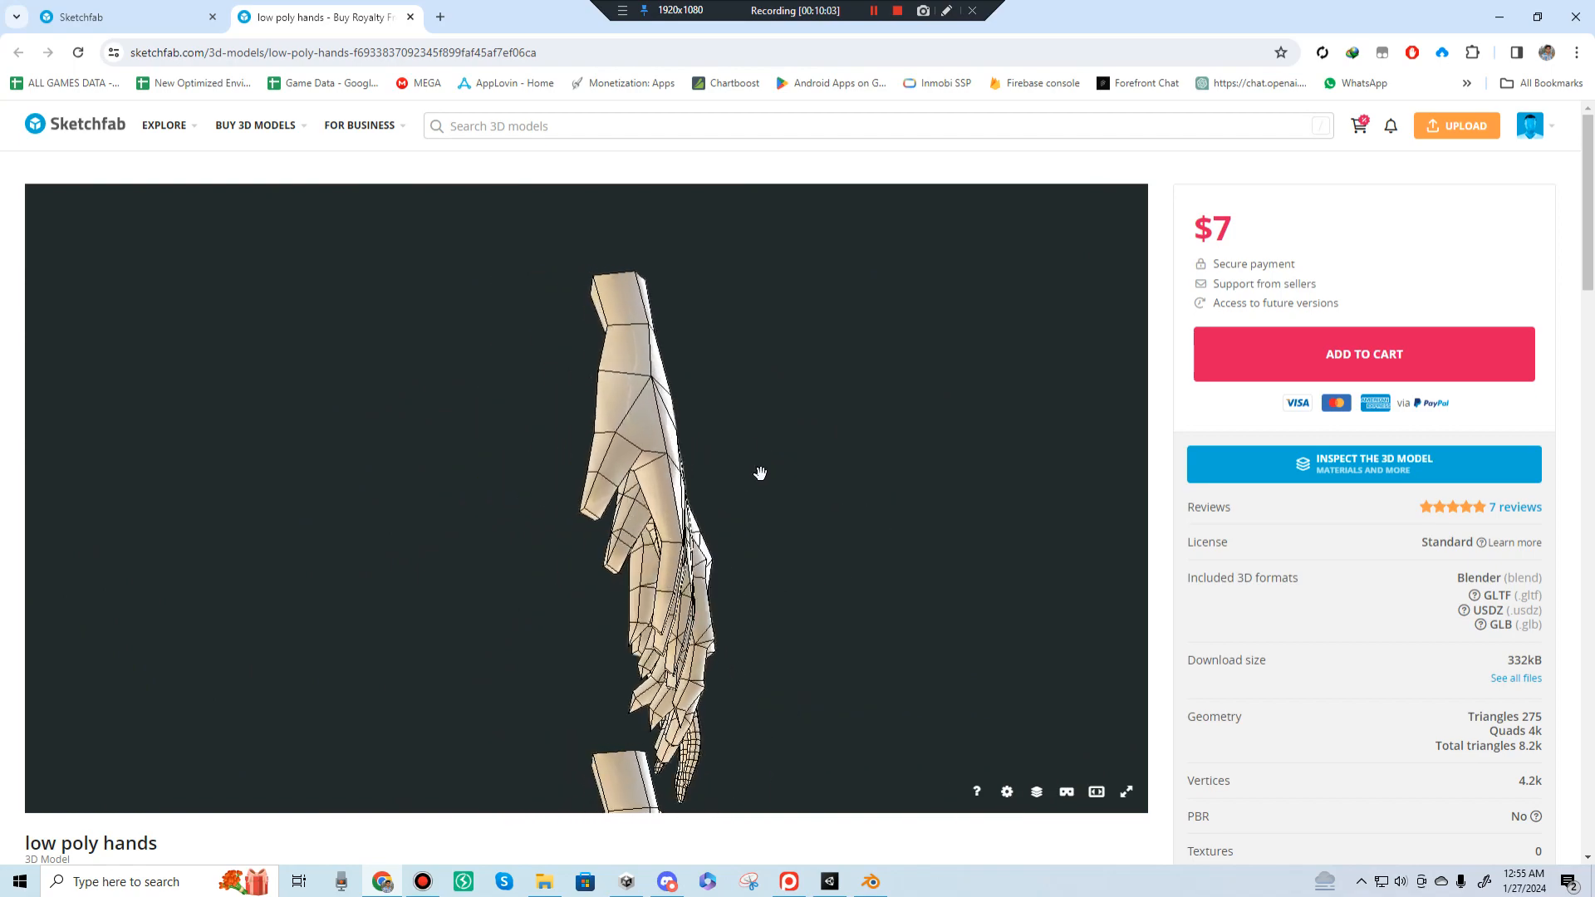
{"action": "left_click_drag", "start_coordinate": [787, 391], "coordinate": [674, 427]}
{"action": "scroll", "coordinate": [674, 427], "scroll_direction": "down", "scroll_amount": 5}
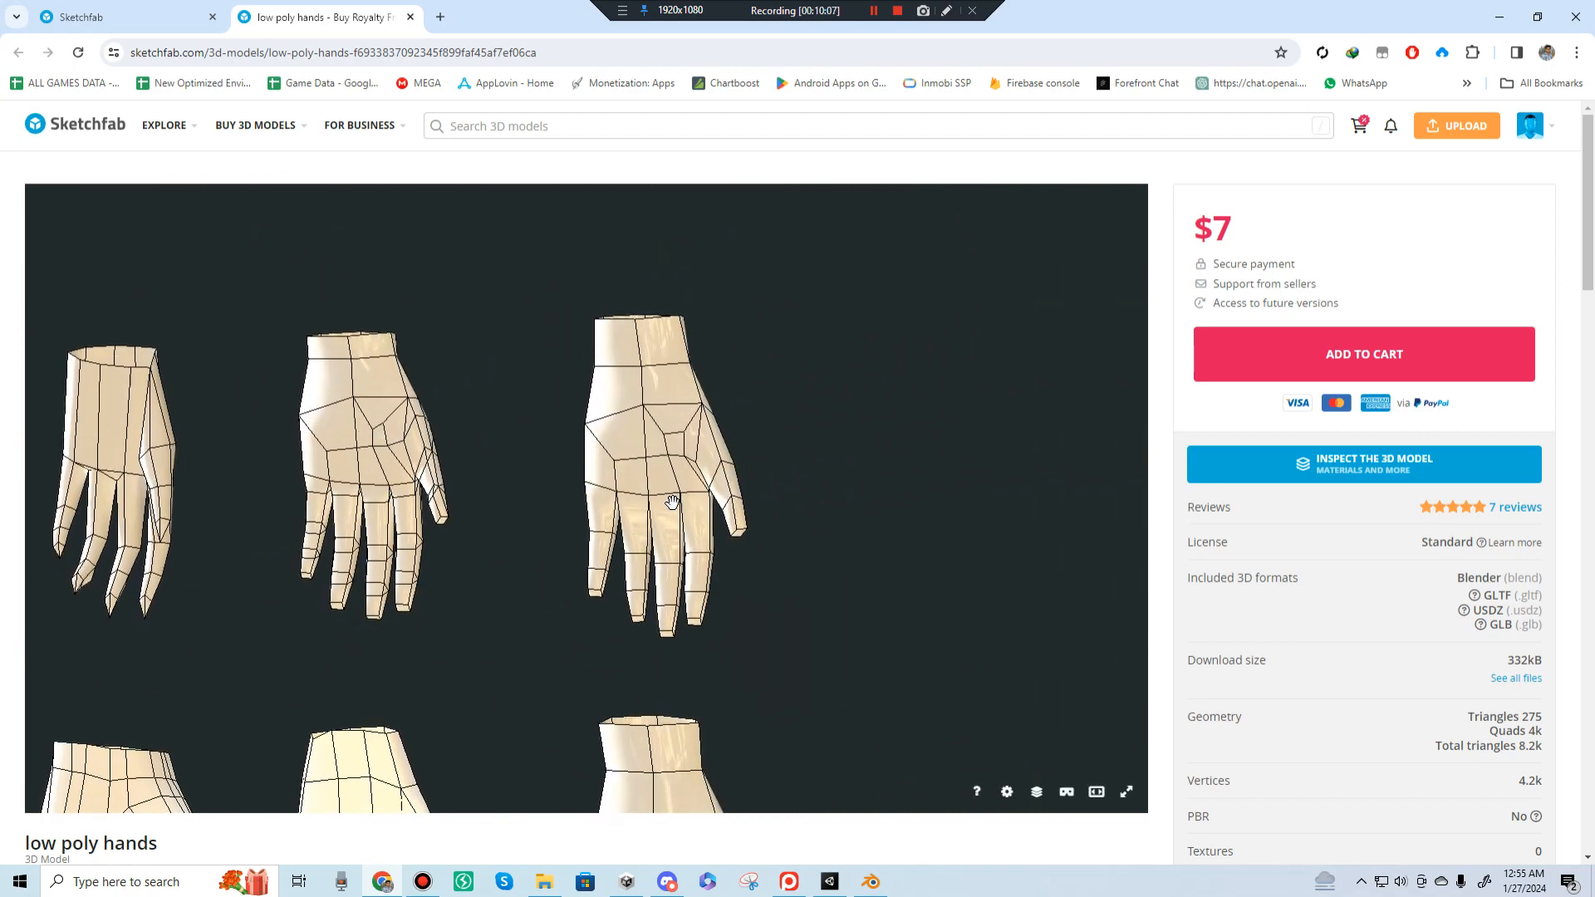
{"action": "right_click_drag", "start_coordinate": [670, 431], "coordinate": [629, 433]}
{"action": "scroll", "coordinate": [633, 444], "scroll_direction": "up", "scroll_amount": 3}
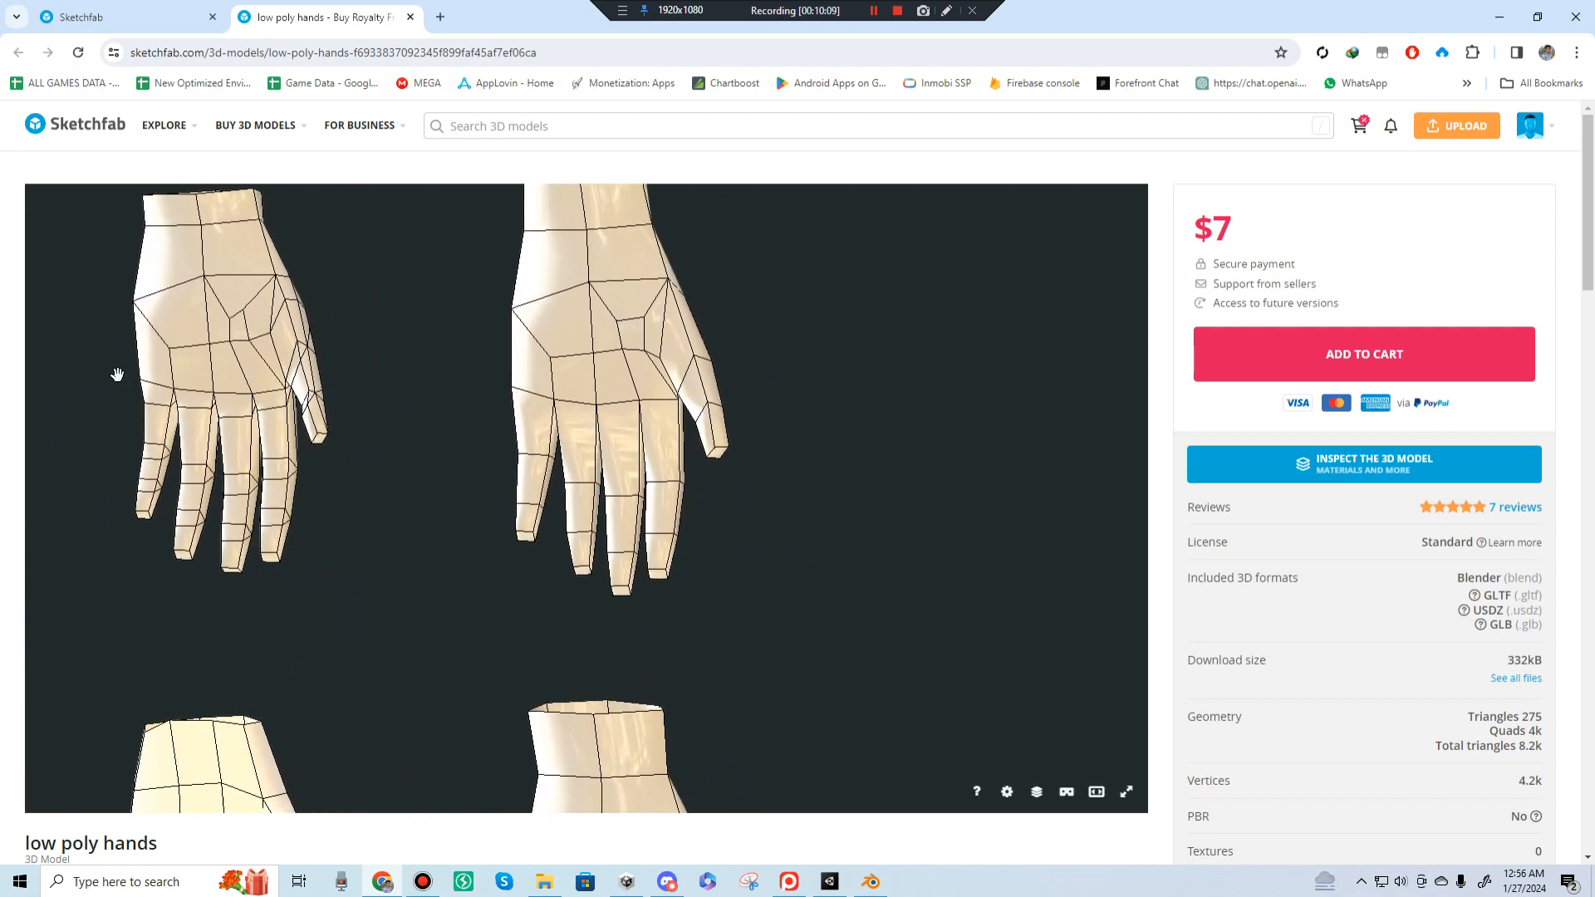
{"action": "scroll", "coordinate": [15, 735], "scroll_direction": "down", "scroll_amount": 2}
{"action": "scroll", "coordinate": [15, 735], "scroll_direction": "down", "scroll_amount": 1}
{"action": "scroll", "coordinate": [642, 612], "scroll_direction": "up", "scroll_amount": 3}
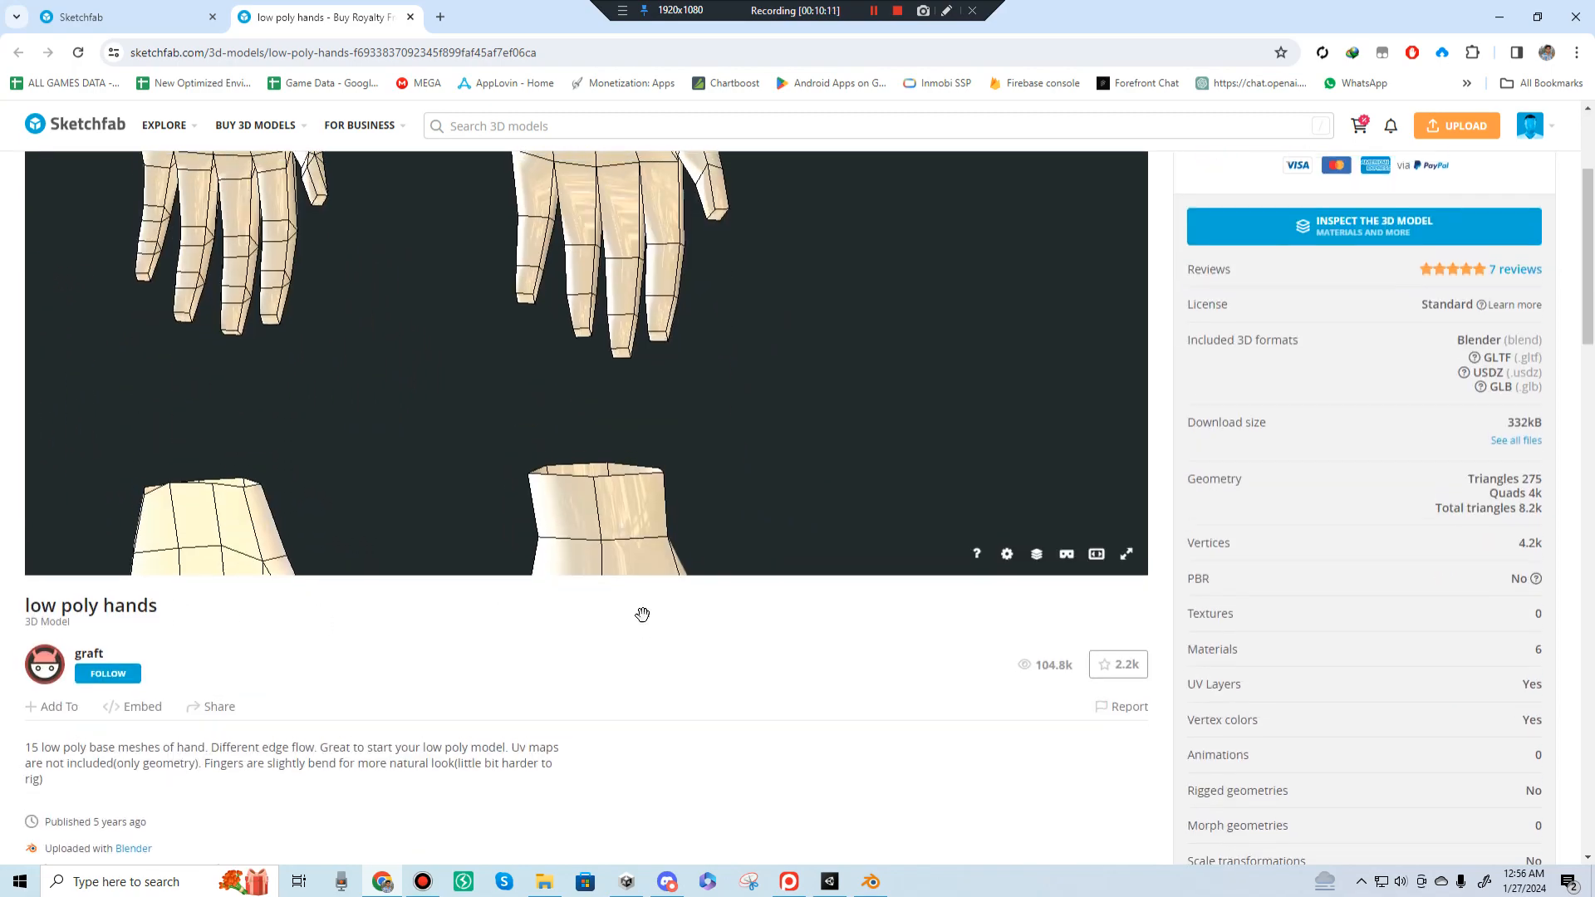
{"action": "scroll", "coordinate": [745, 515], "scroll_direction": "down", "scroll_amount": 3}
{"action": "left_click_drag", "start_coordinate": [800, 379], "coordinate": [893, 371]}
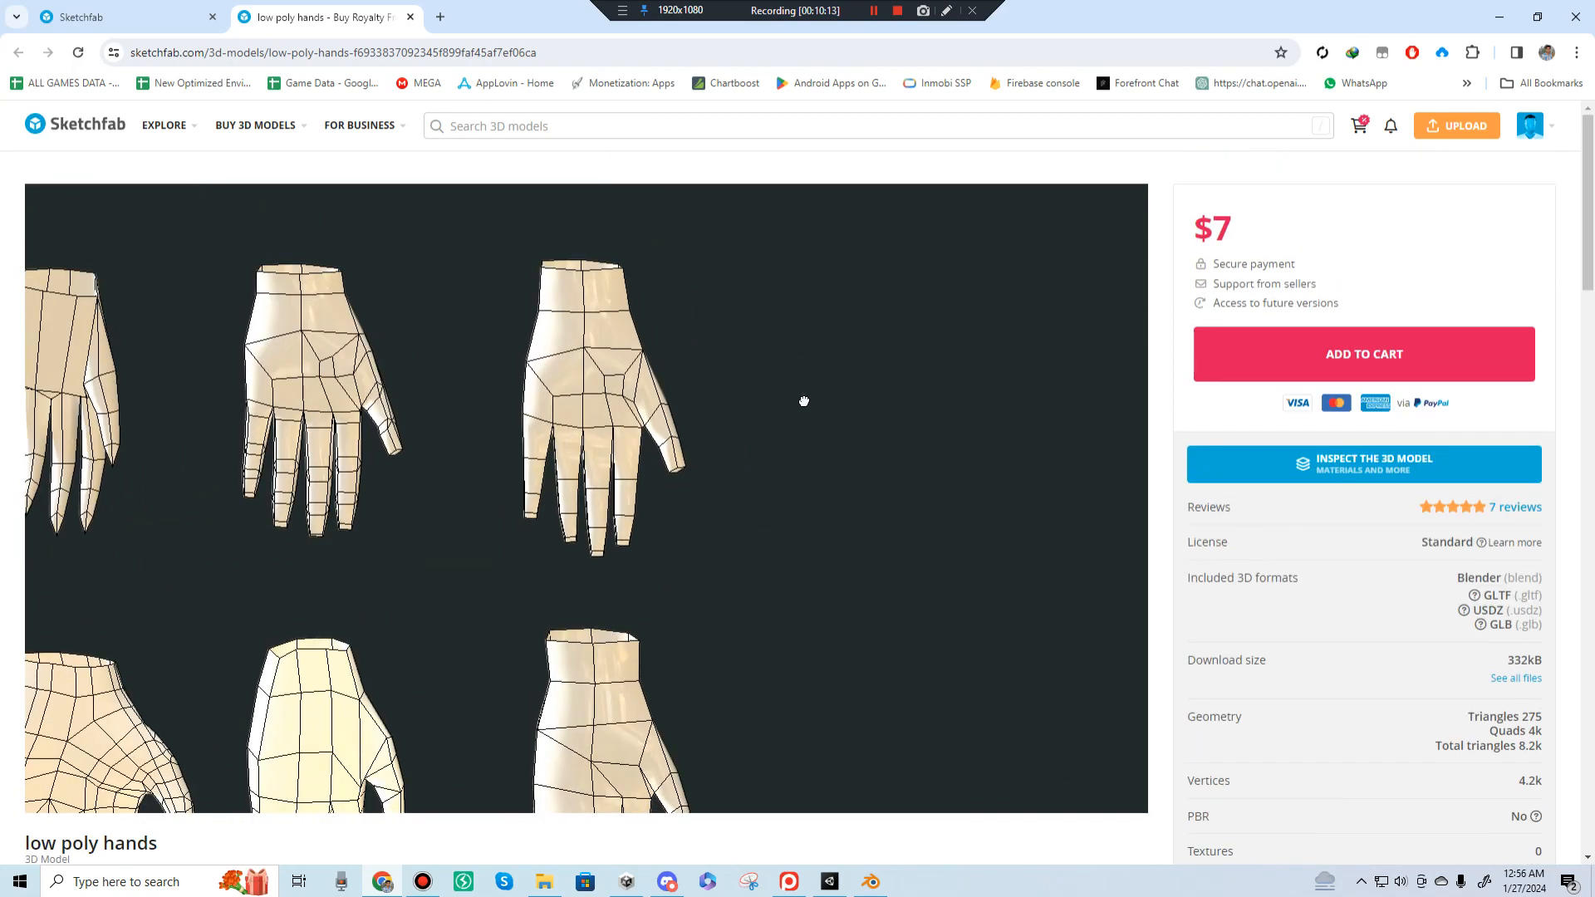
{"action": "scroll", "coordinate": [801, 399], "scroll_direction": "up", "scroll_amount": 5}
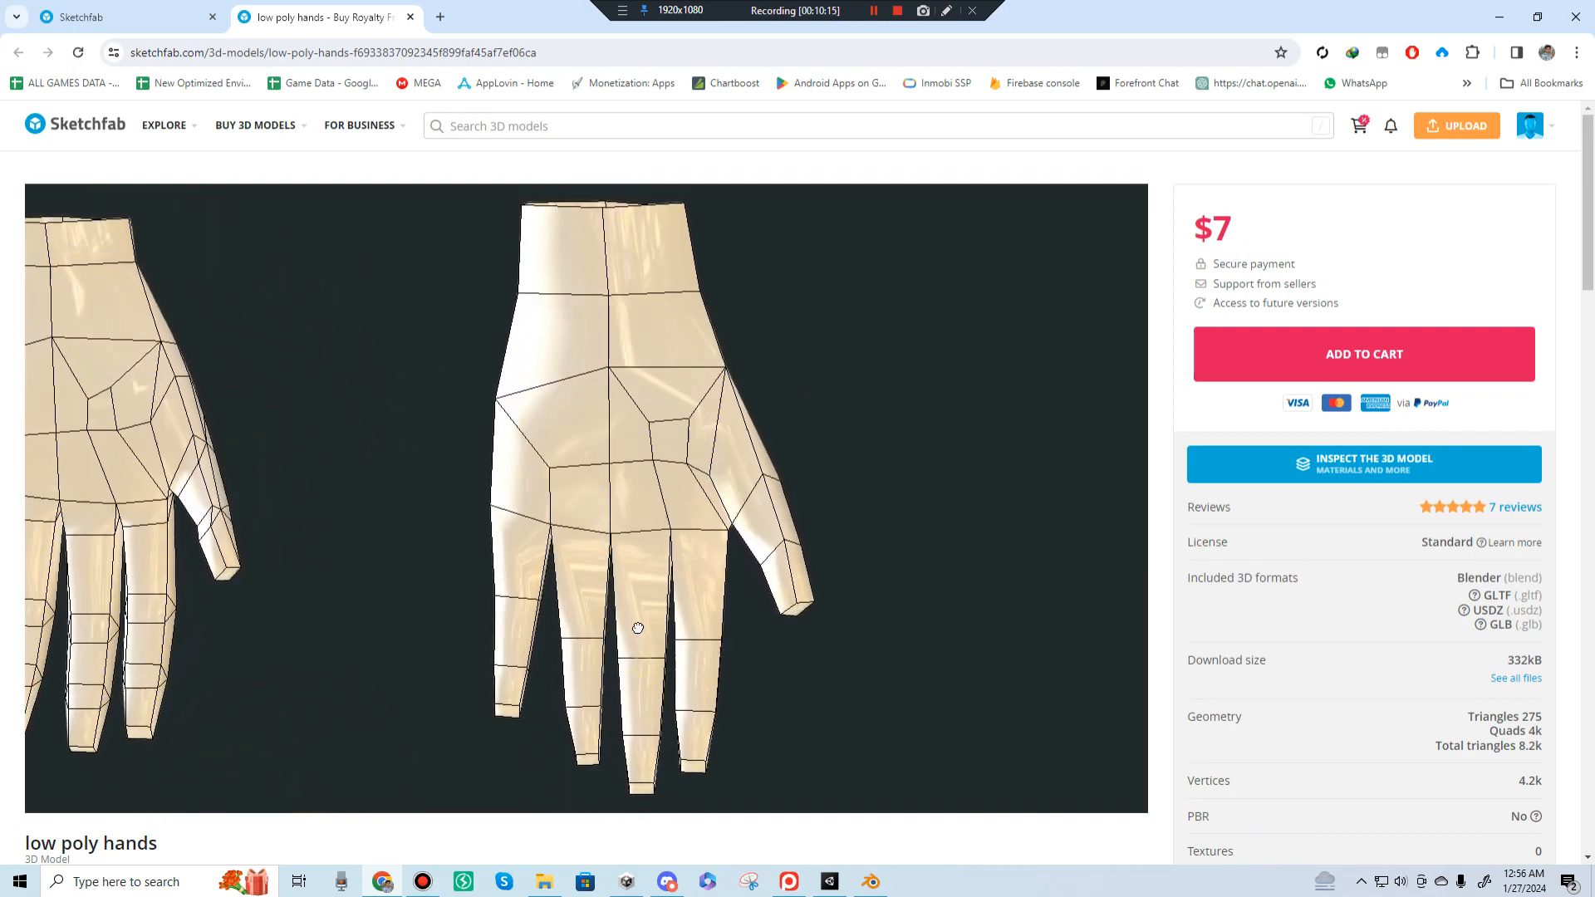
{"action": "scroll", "coordinate": [732, 563], "scroll_direction": "down", "scroll_amount": 5}
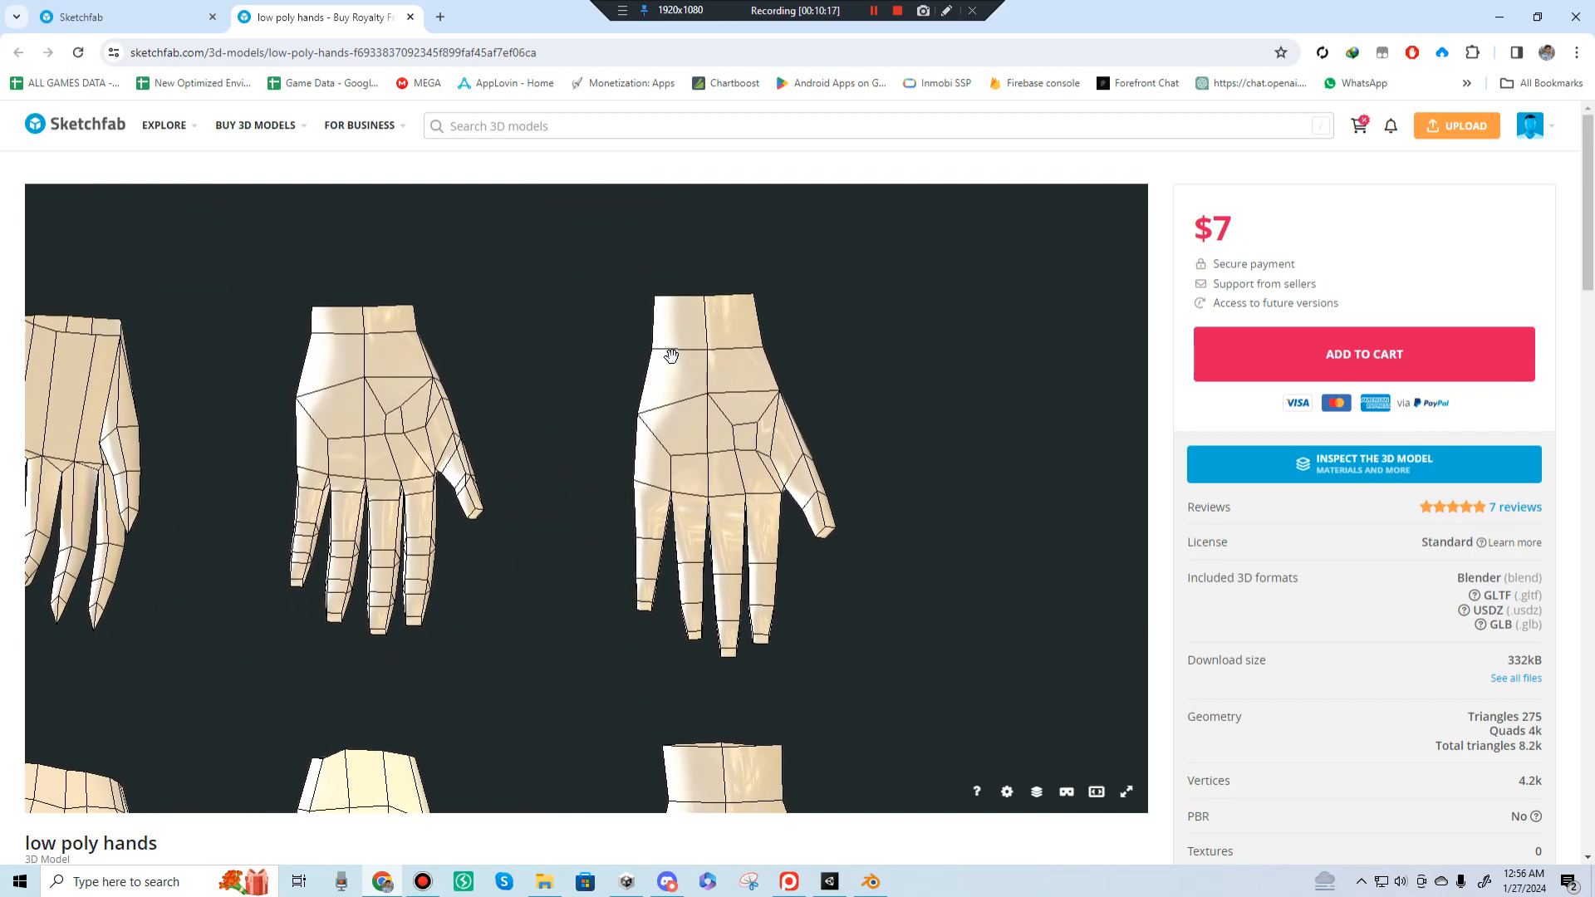
{"action": "scroll", "coordinate": [660, 580], "scroll_direction": "down", "scroll_amount": 5}
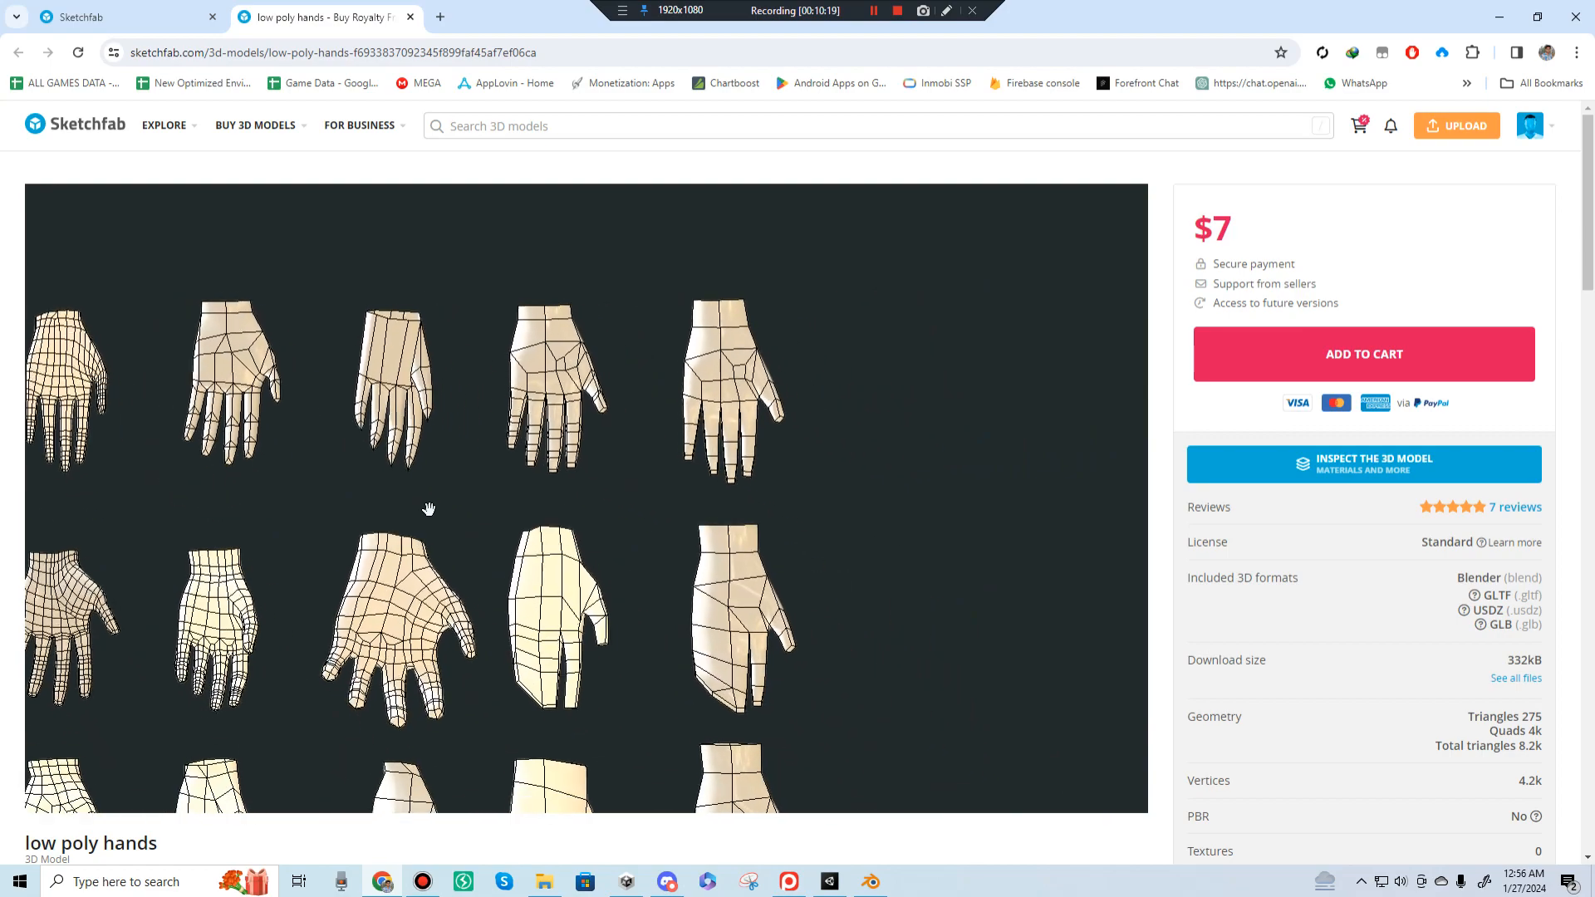
Step: Look over all three rows of hands from the back and compare their mesh densities
{"action": "left_click_drag", "start_coordinate": [719, 461], "coordinate": [506, 530]}
{"action": "right_click_drag", "start_coordinate": [505, 530], "coordinate": [432, 567]}
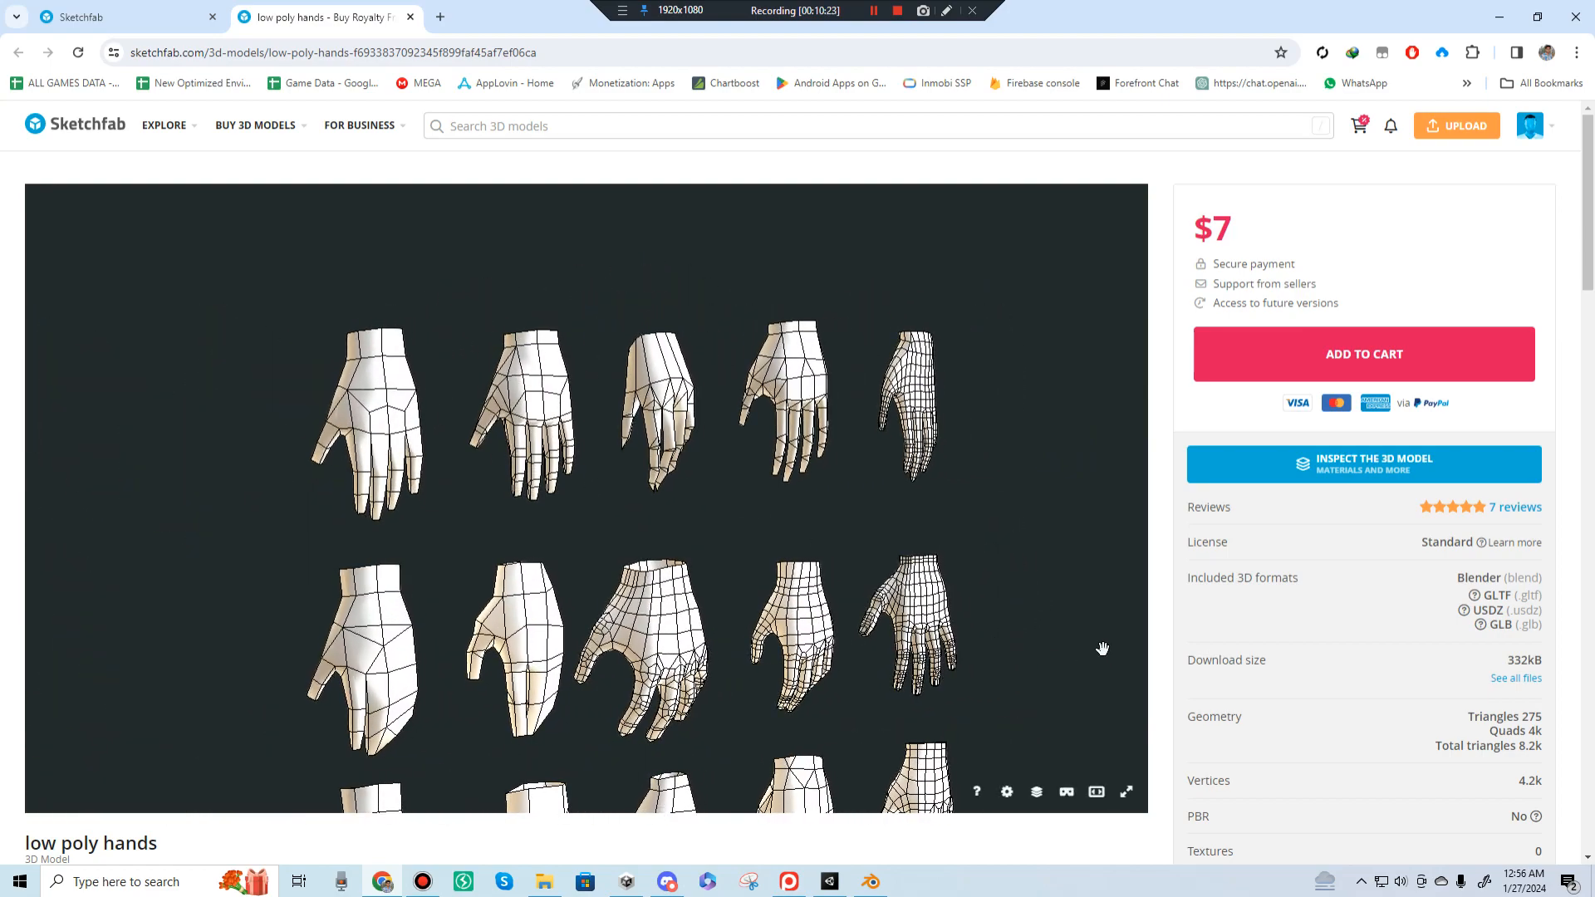
{"action": "mouse_move", "coordinate": [1029, 620]}
{"action": "right_mouse_down"}
{"action": "mouse_move", "coordinate": [900, 480]}
{"action": "mouse_move", "coordinate": [907, 495]}
{"action": "right_mouse_up"}
{"action": "scroll", "coordinate": [908, 495], "scroll_direction": "down", "scroll_amount": 3}
{"action": "right_click_drag", "start_coordinate": [755, 441], "coordinate": [821, 497]}
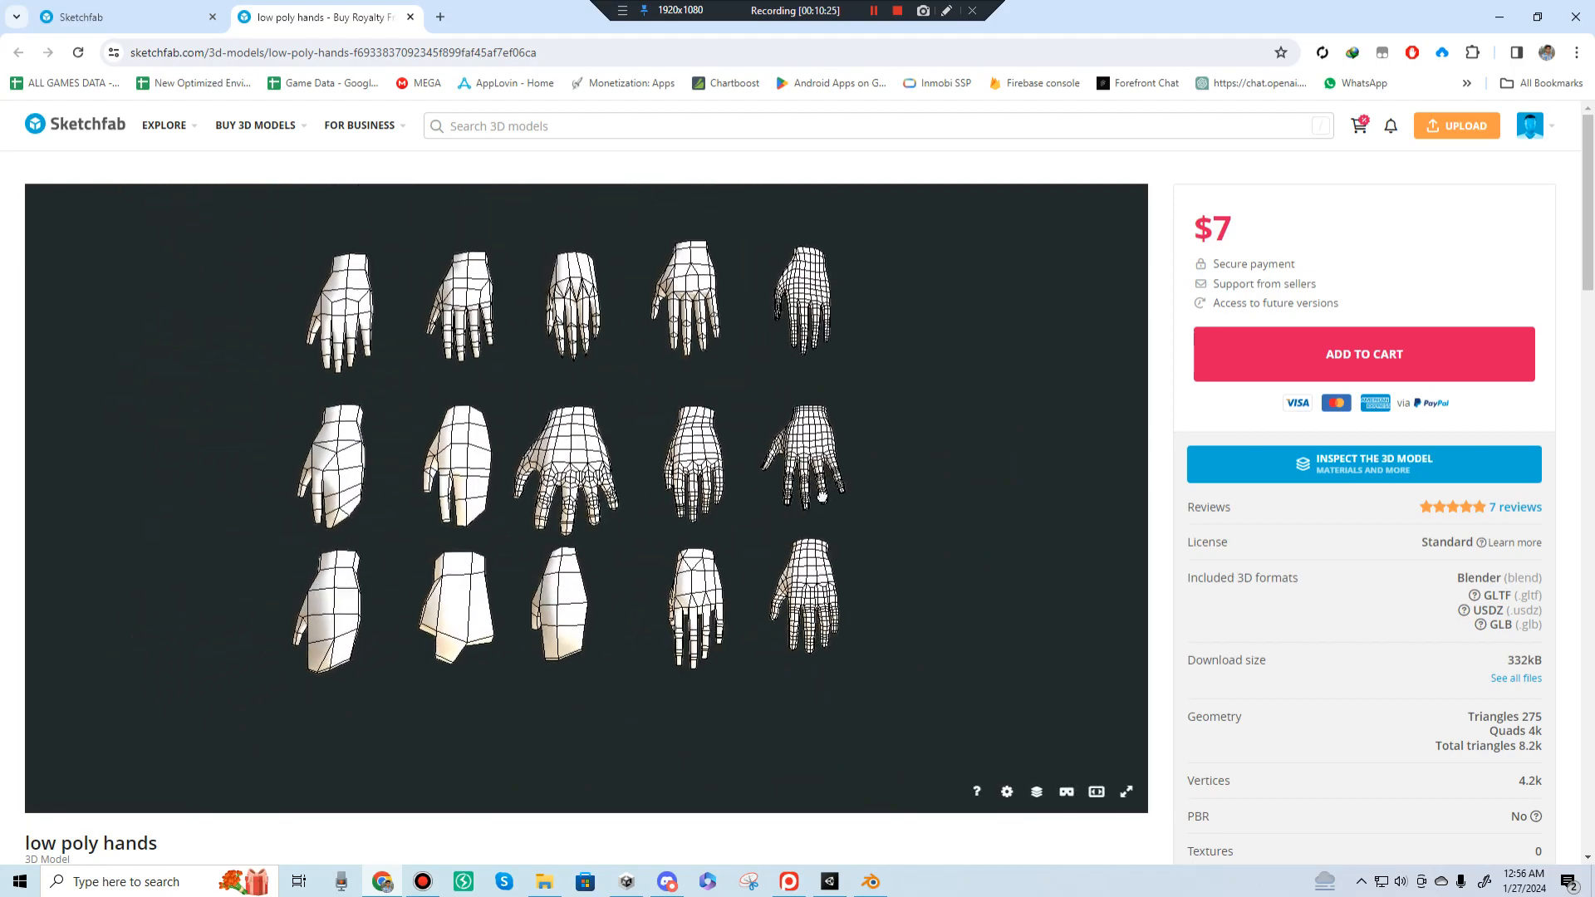
{"action": "scroll", "coordinate": [821, 497], "scroll_direction": "up", "scroll_amount": 5}
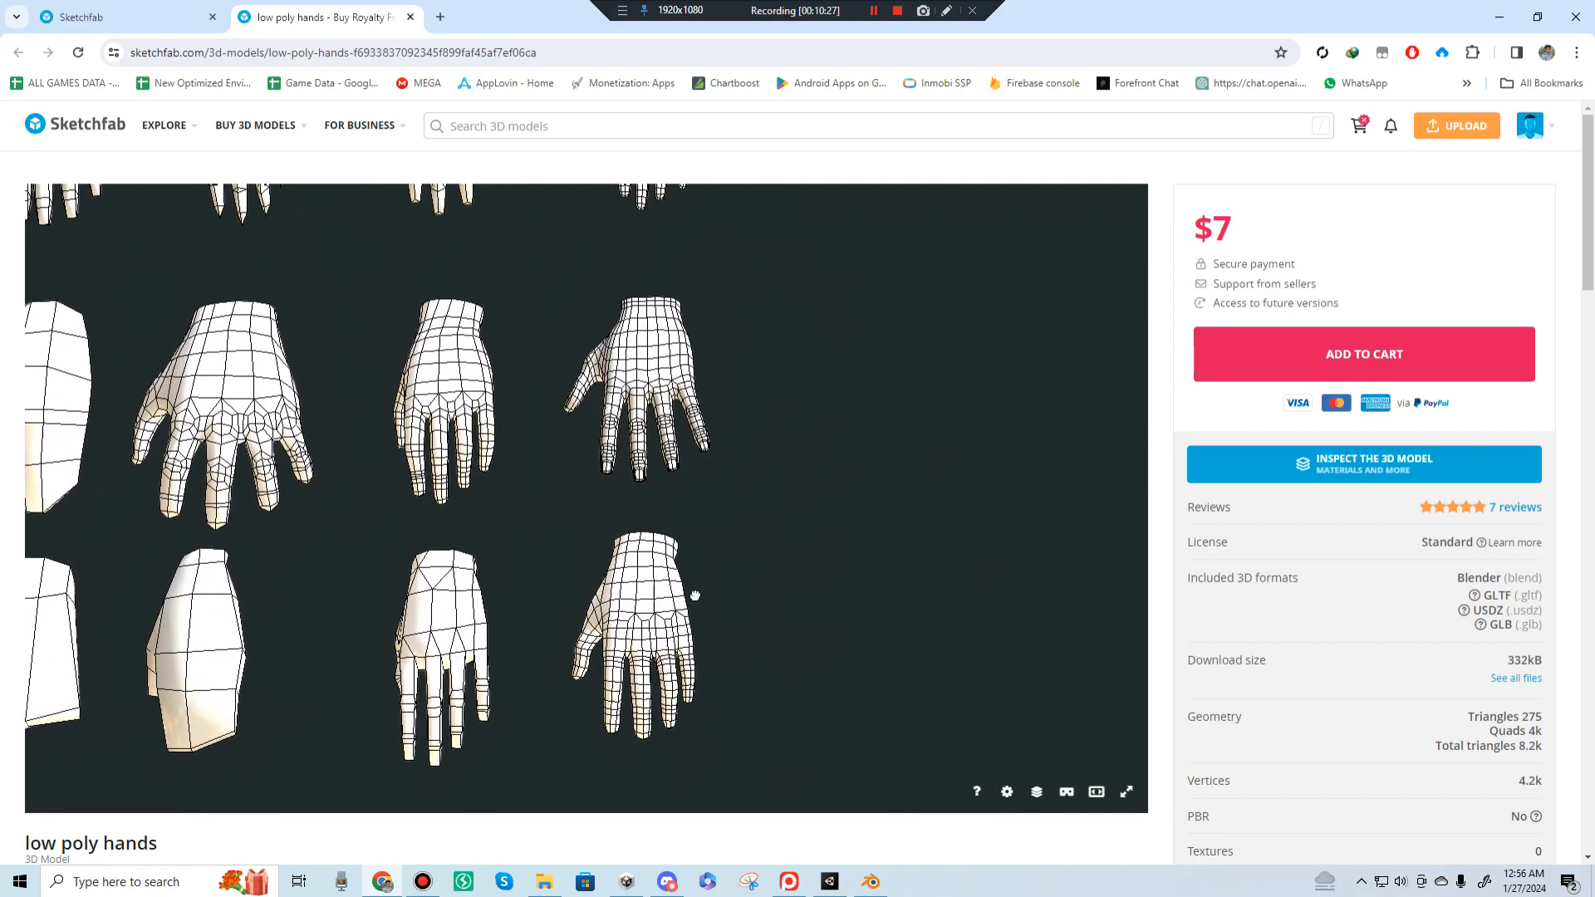
{"action": "right_click_drag", "start_coordinate": [695, 596], "coordinate": [772, 644]}
{"action": "right_click_drag", "start_coordinate": [316, 582], "coordinate": [514, 447]}
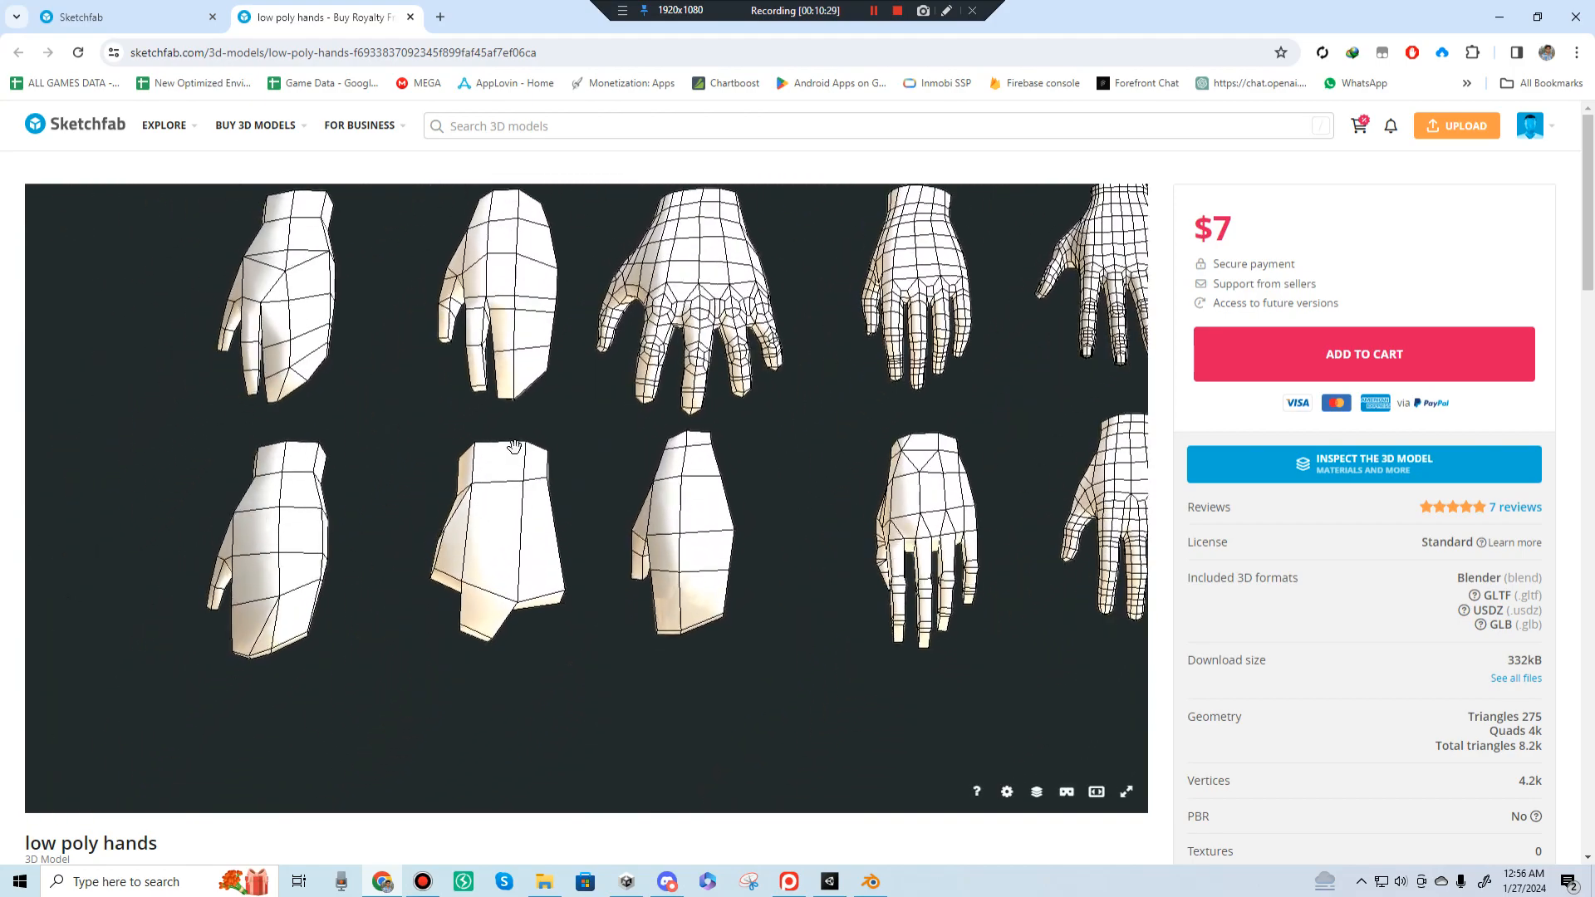
Step: Examine the mitten-style and full-finger hands in the middle and lower rows from several angles
{"action": "right_click_drag", "start_coordinate": [815, 431], "coordinate": [684, 474]}
{"action": "mouse_move", "coordinate": [416, 491]}
{"action": "left_mouse_down"}
{"action": "mouse_move", "coordinate": [498, 465]}
{"action": "mouse_move", "coordinate": [433, 475]}
{"action": "left_mouse_up"}
{"action": "right_click_drag", "start_coordinate": [431, 485], "coordinate": [508, 537]}
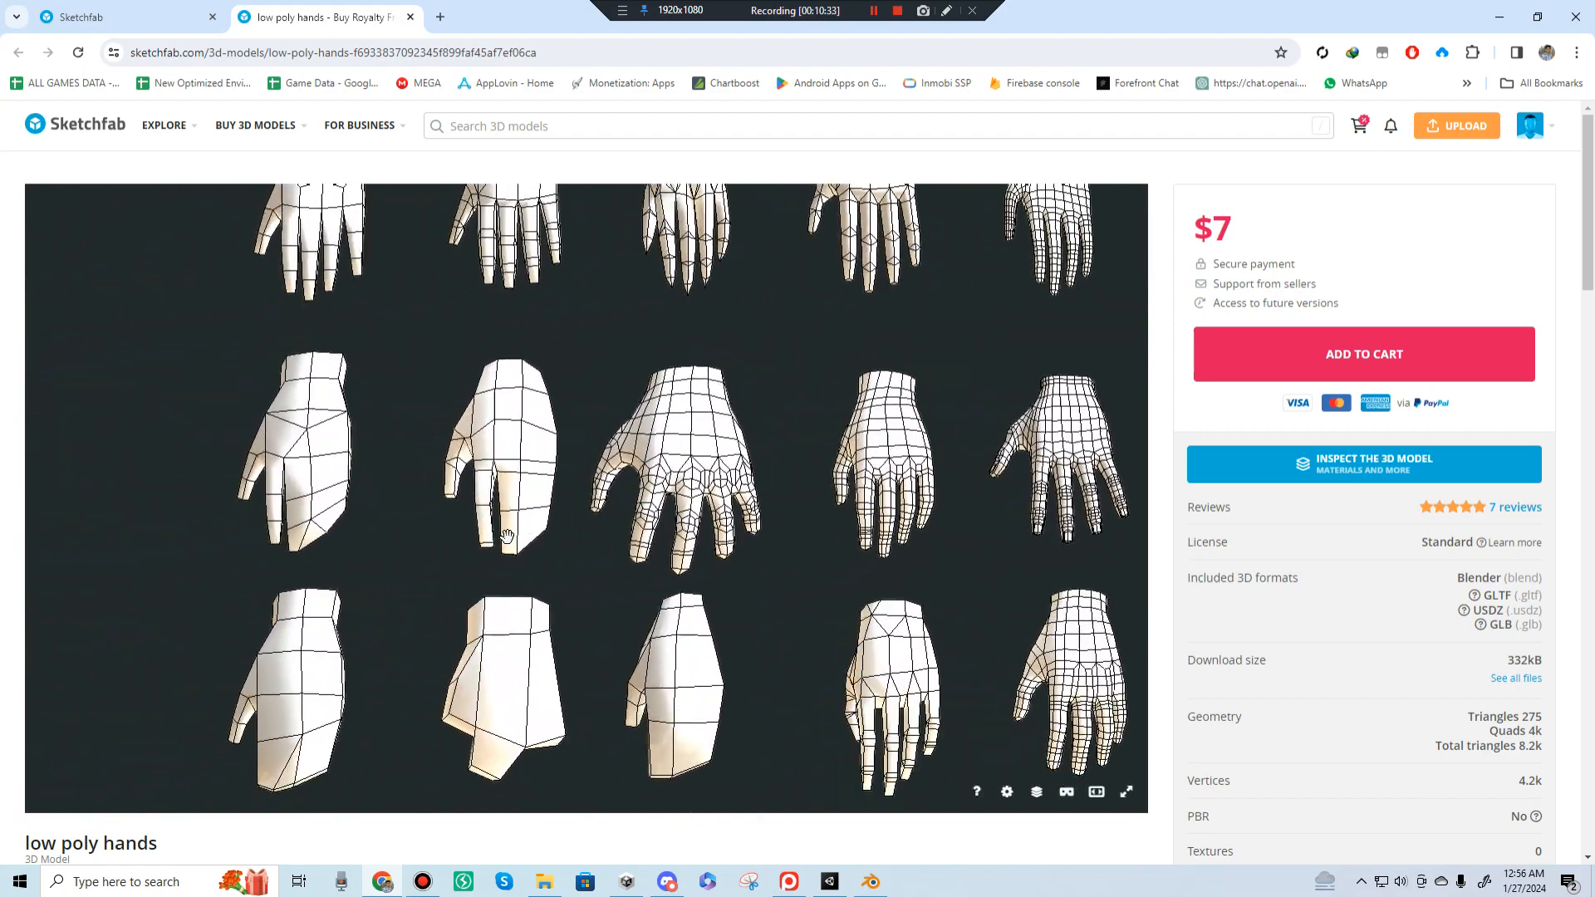
{"action": "right_click_drag", "start_coordinate": [674, 482], "coordinate": [623, 497]}
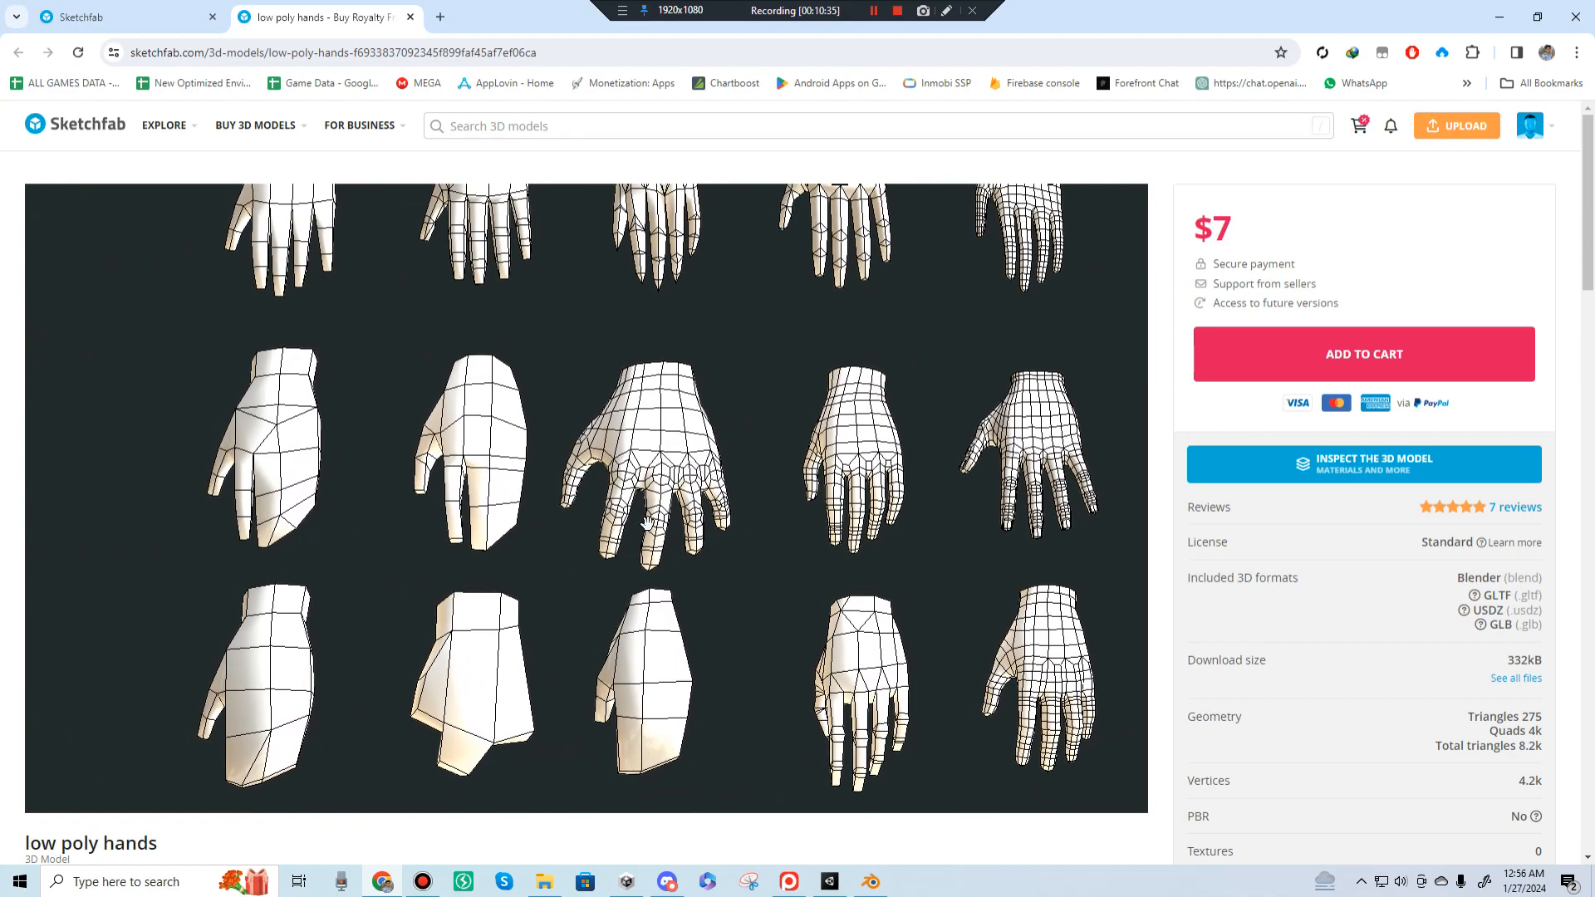
{"action": "scroll", "coordinate": [466, 605], "scroll_direction": "down", "scroll_amount": 2}
{"action": "right_click_drag", "start_coordinate": [454, 556], "coordinate": [487, 502]}
{"action": "left_click_drag", "start_coordinate": [487, 502], "coordinate": [502, 521]}
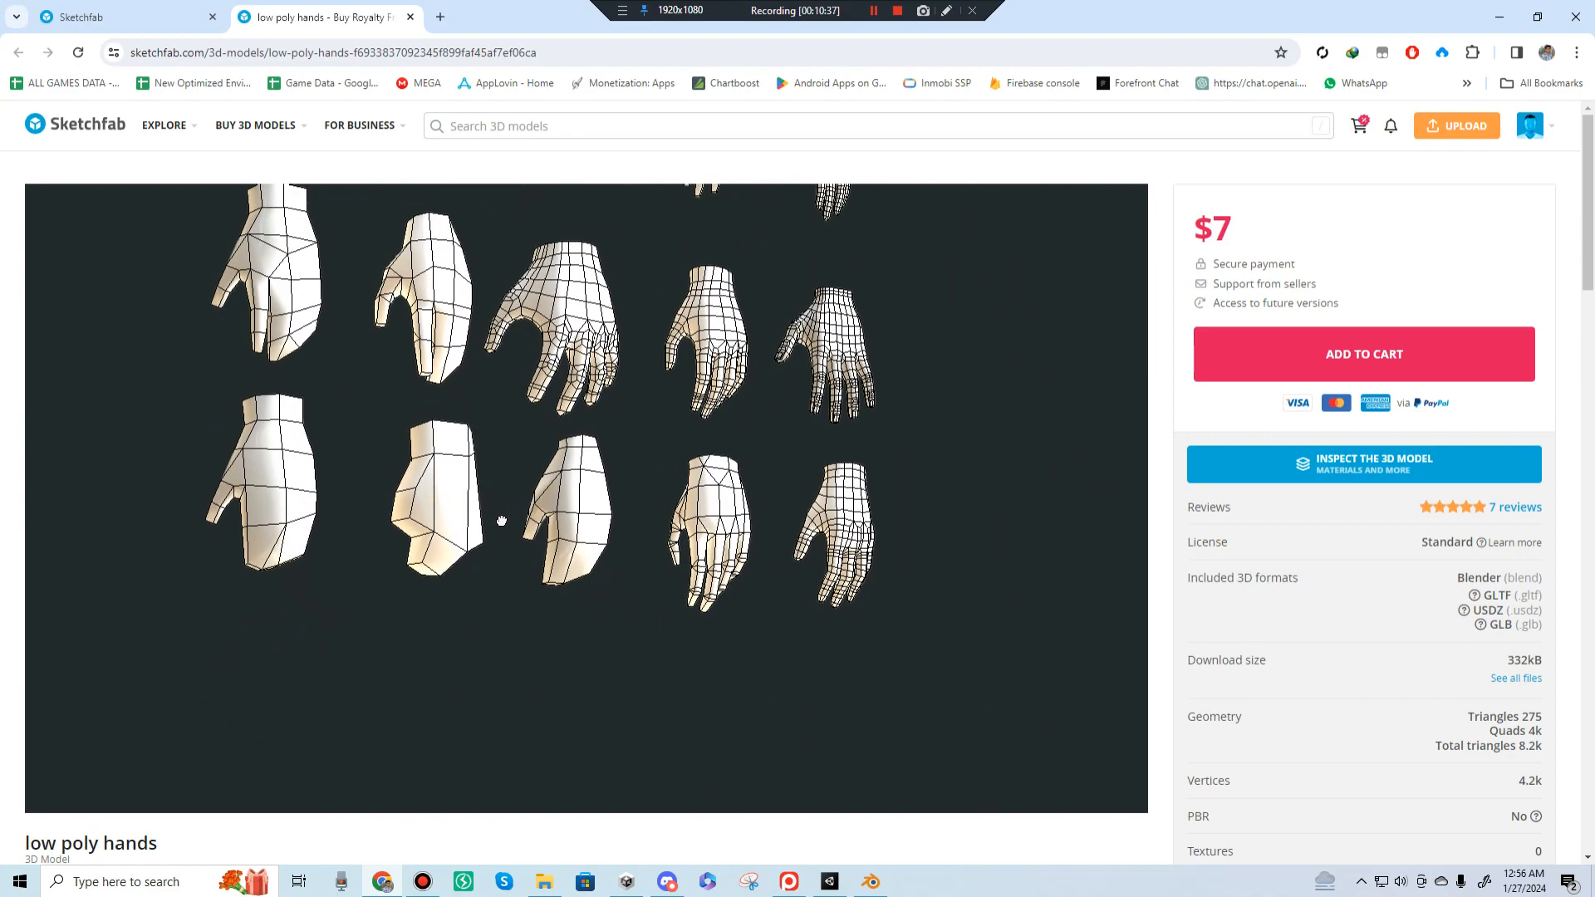
{"action": "mouse_move", "coordinate": [490, 516]}
{"action": "right_mouse_down"}
{"action": "mouse_move", "coordinate": [519, 537]}
{"action": "mouse_move", "coordinate": [511, 526]}
{"action": "right_mouse_up"}
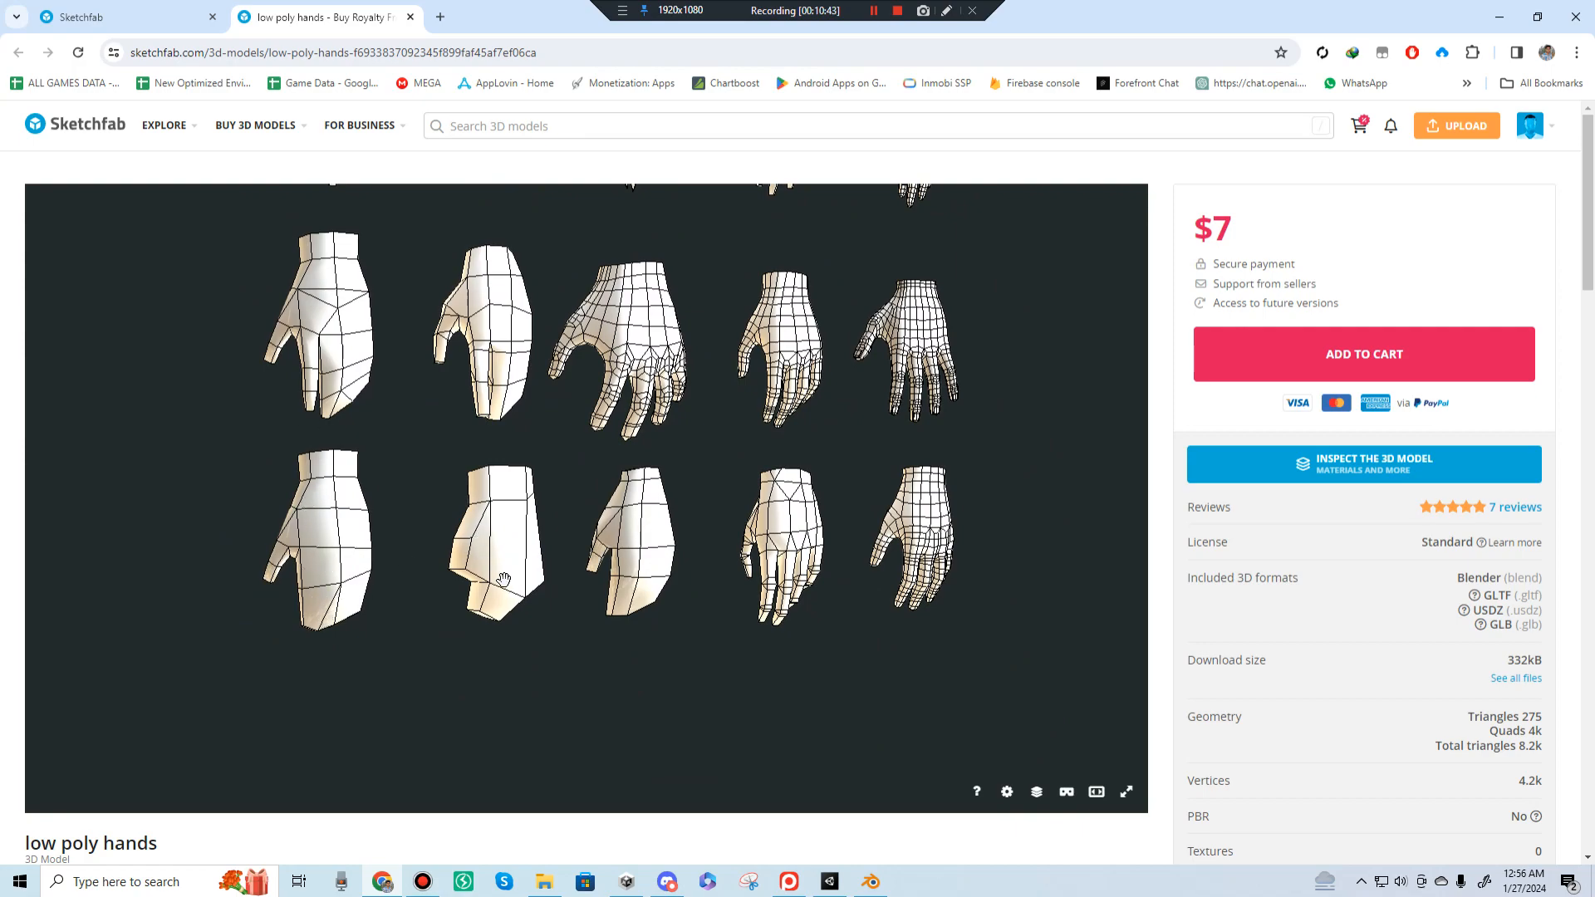
{"action": "right_click_drag", "start_coordinate": [967, 615], "coordinate": [912, 748]}
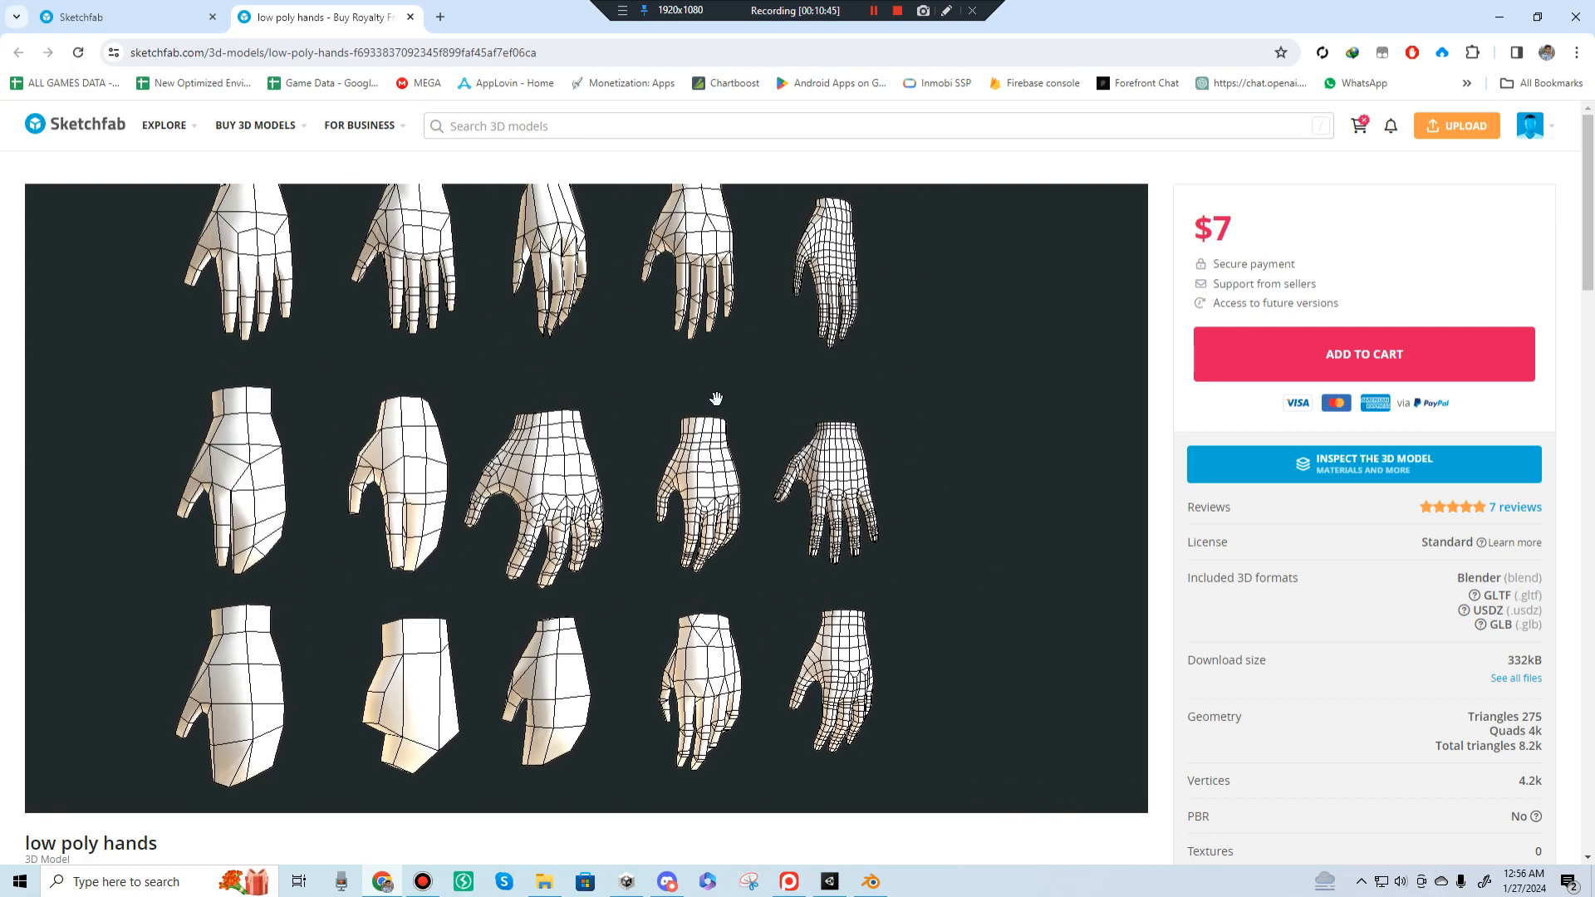
{"action": "right_click_drag", "start_coordinate": [715, 398], "coordinate": [785, 660]}
{"action": "scroll", "coordinate": [863, 544], "scroll_direction": "up", "scroll_amount": 3}
{"action": "left_click_drag", "start_coordinate": [864, 544], "coordinate": [842, 321]}
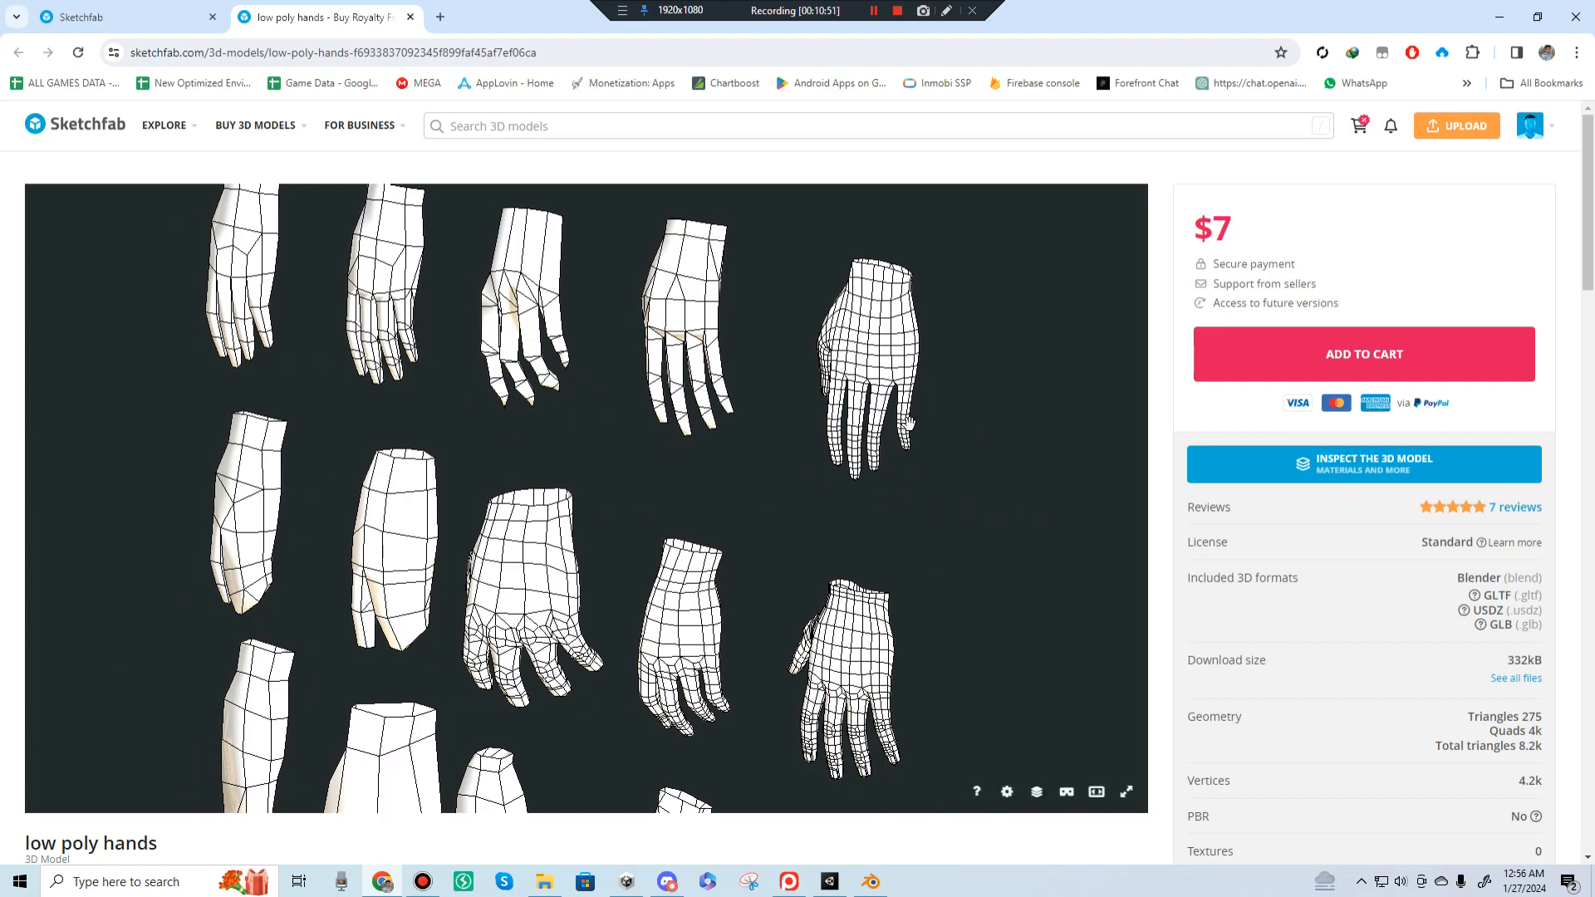
Step: Inspect the knuckle and finger topology of the top row's second hand close up
{"action": "left_click_drag", "start_coordinate": [843, 422], "coordinate": [925, 350]}
{"action": "scroll", "coordinate": [554, 471], "scroll_direction": "up", "scroll_amount": 5}
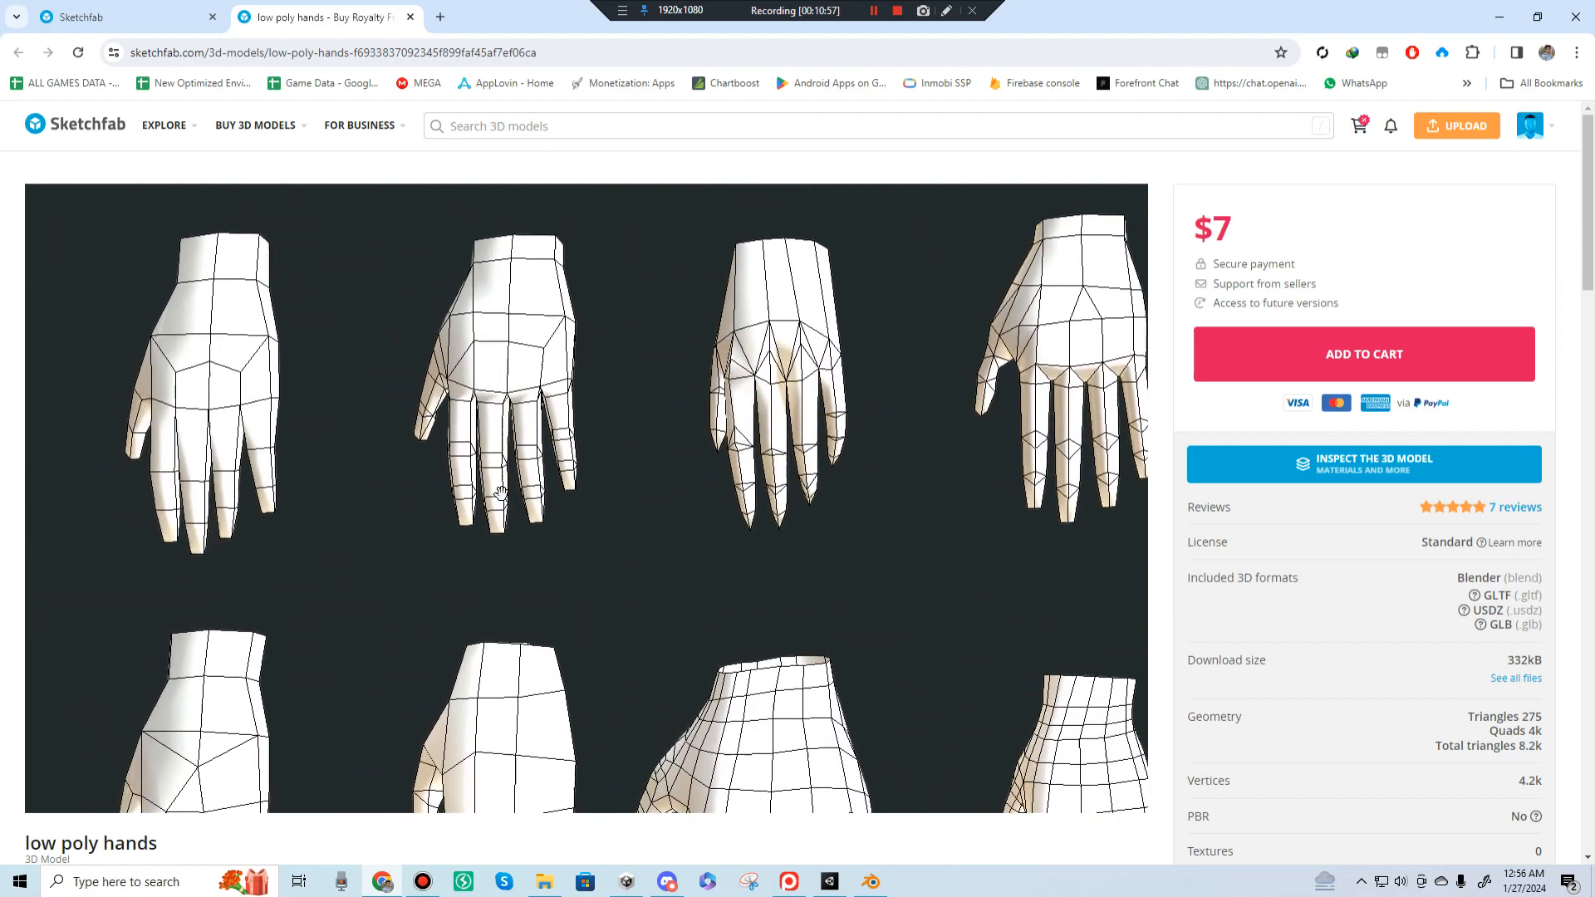
{"action": "scroll", "coordinate": [548, 384], "scroll_direction": "up", "scroll_amount": 5}
{"action": "right_click_drag", "start_coordinate": [744, 463], "coordinate": [864, 472]}
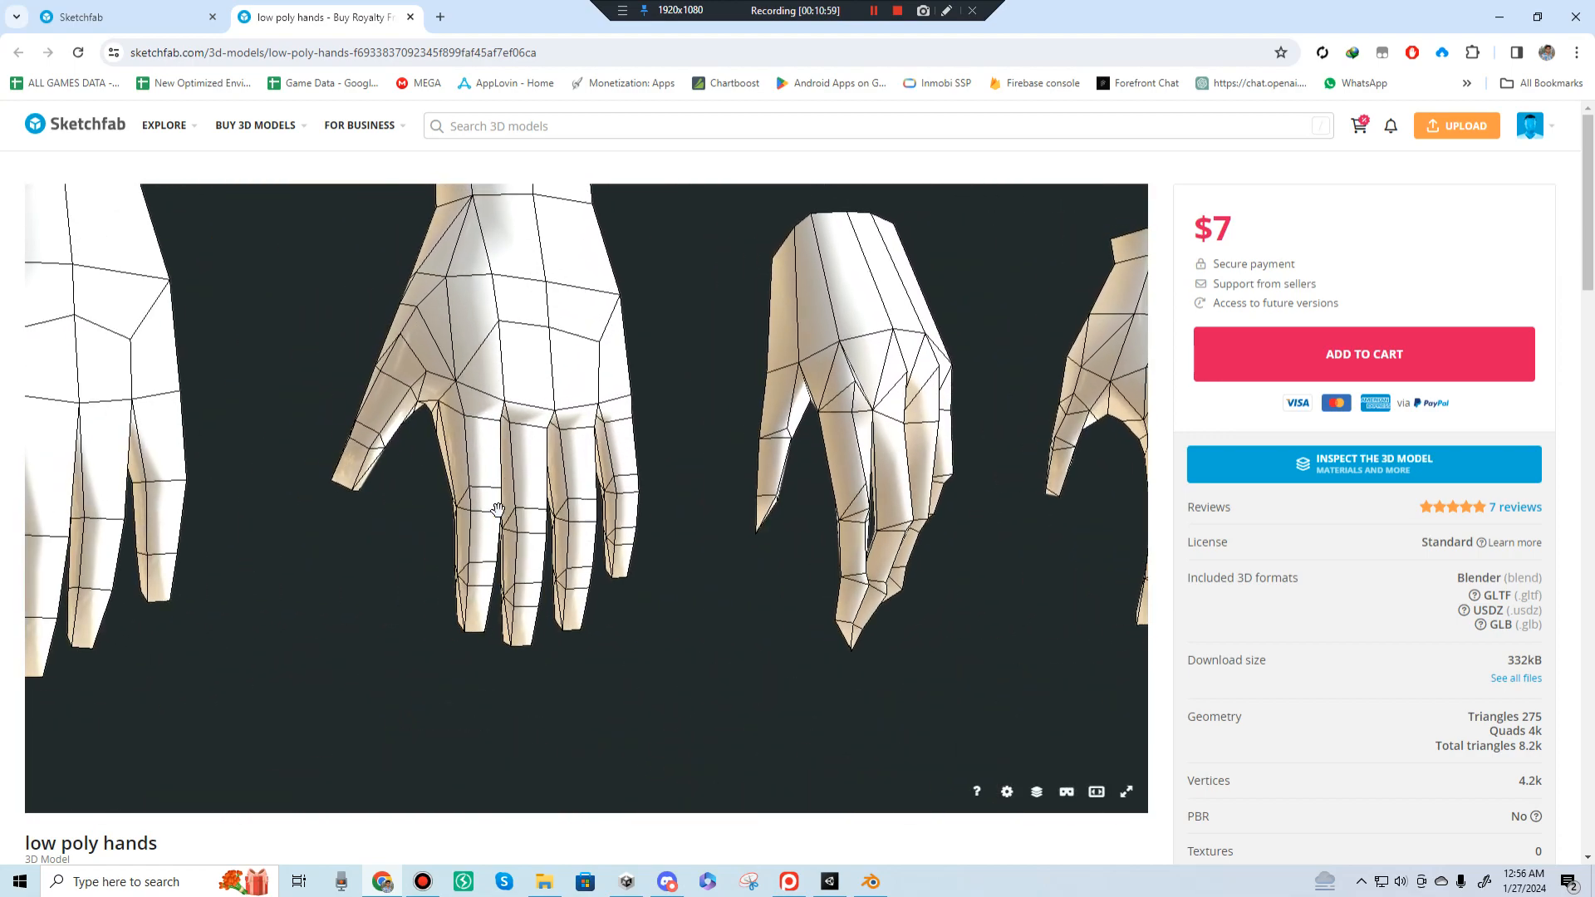
{"action": "left_click_drag", "start_coordinate": [477, 478], "coordinate": [509, 426]}
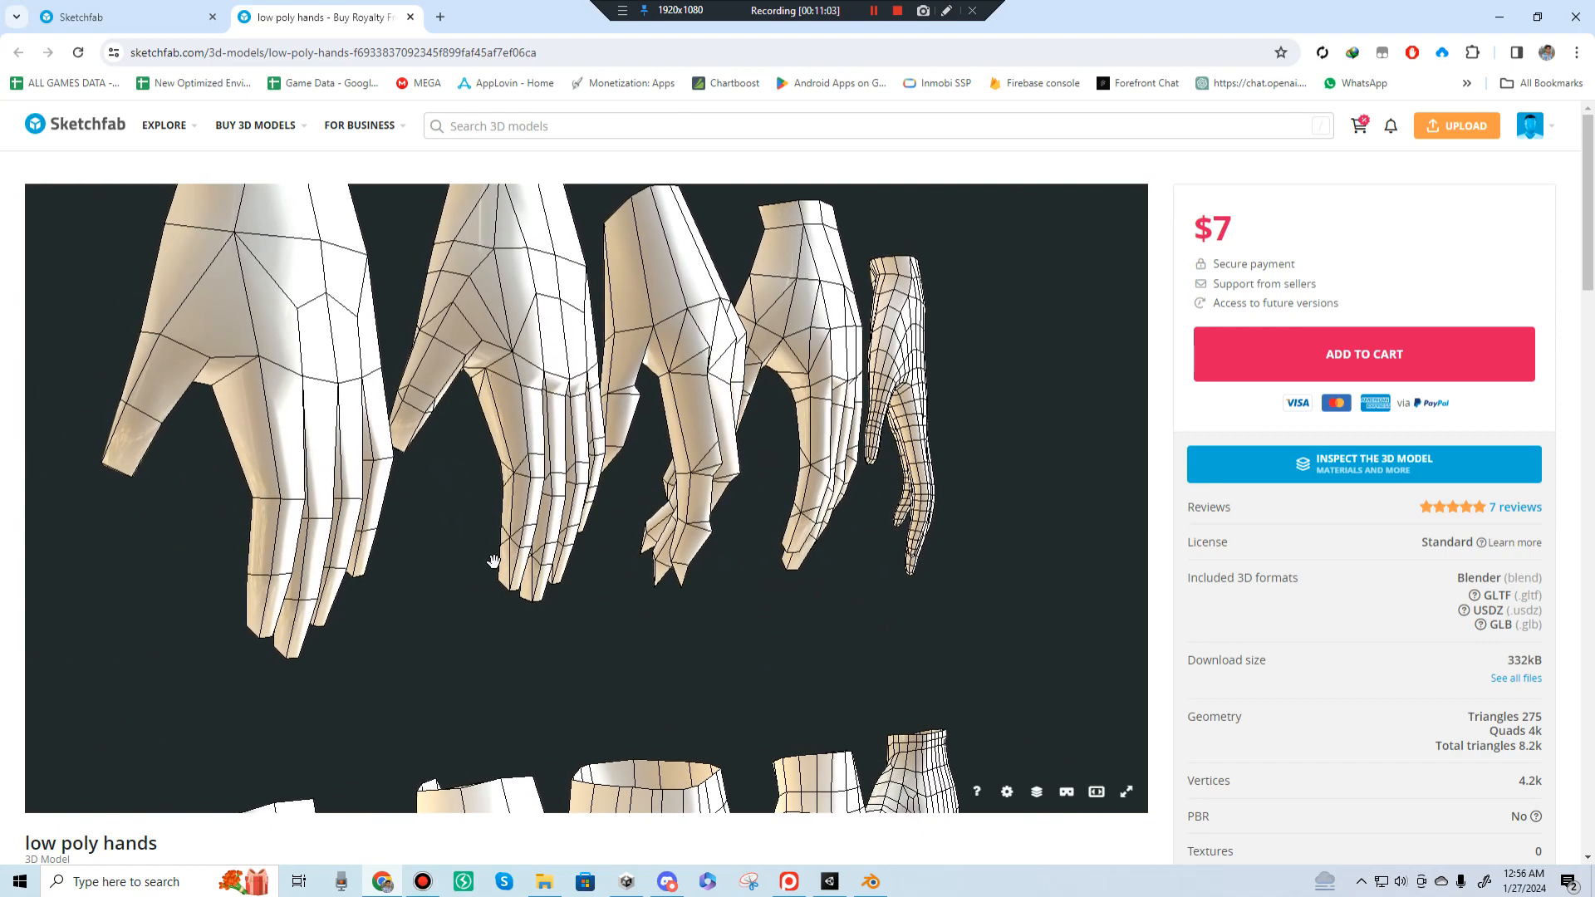
{"action": "left_click_drag", "start_coordinate": [511, 373], "coordinate": [578, 486]}
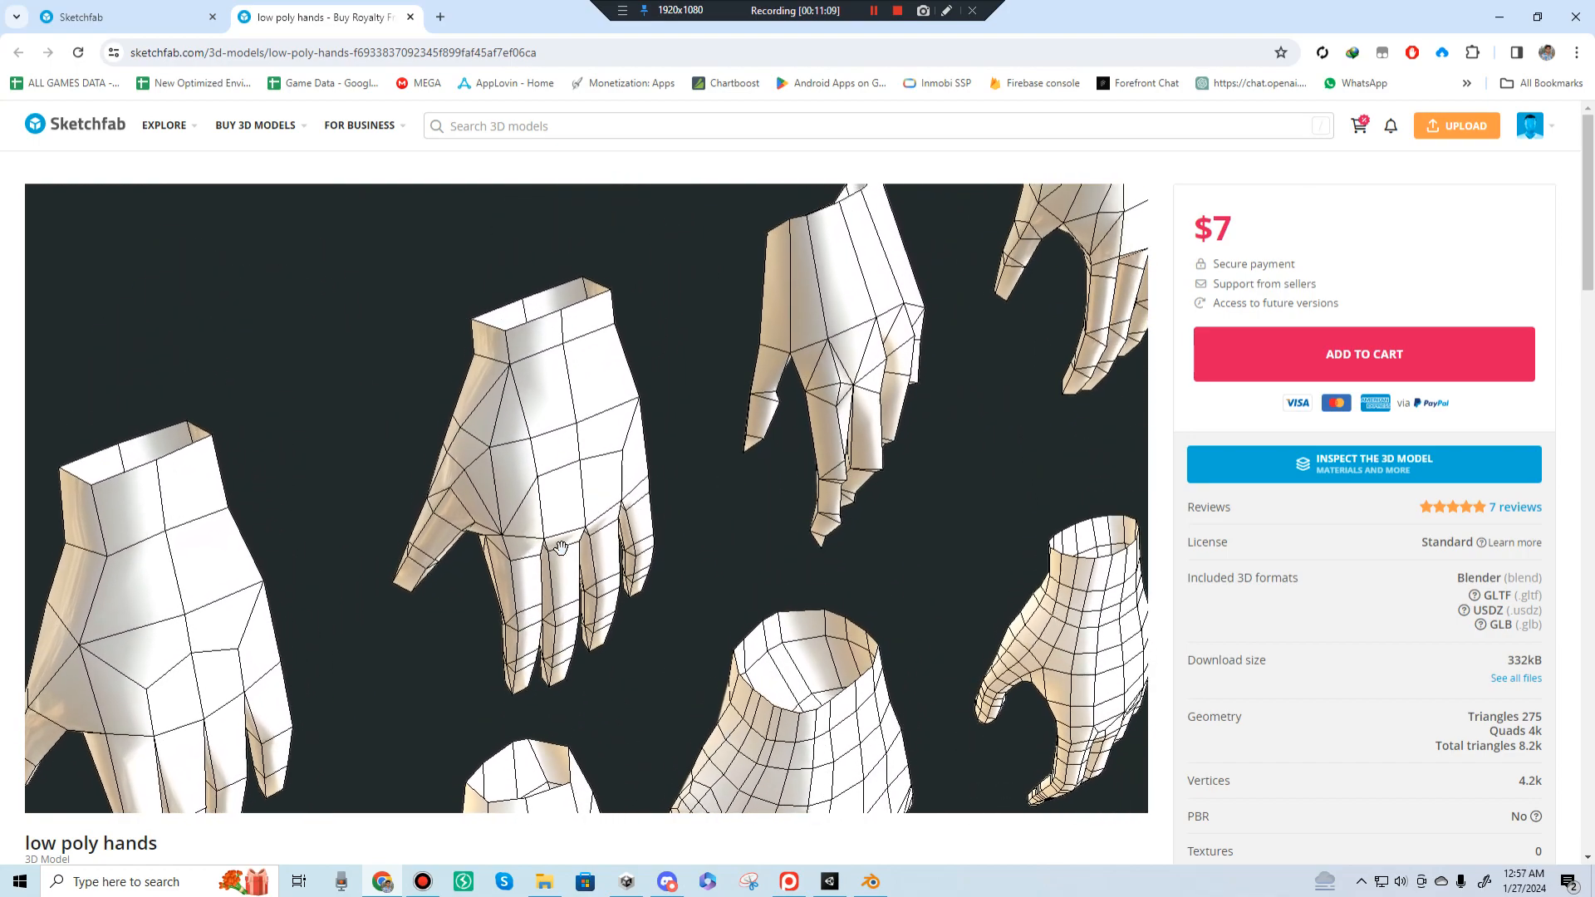
Step: Check the character's hand wireframe in Blender, then return to Google Chrome to compare it with the top-row reference hands
{"action": "left_click", "coordinate": [829, 882]}
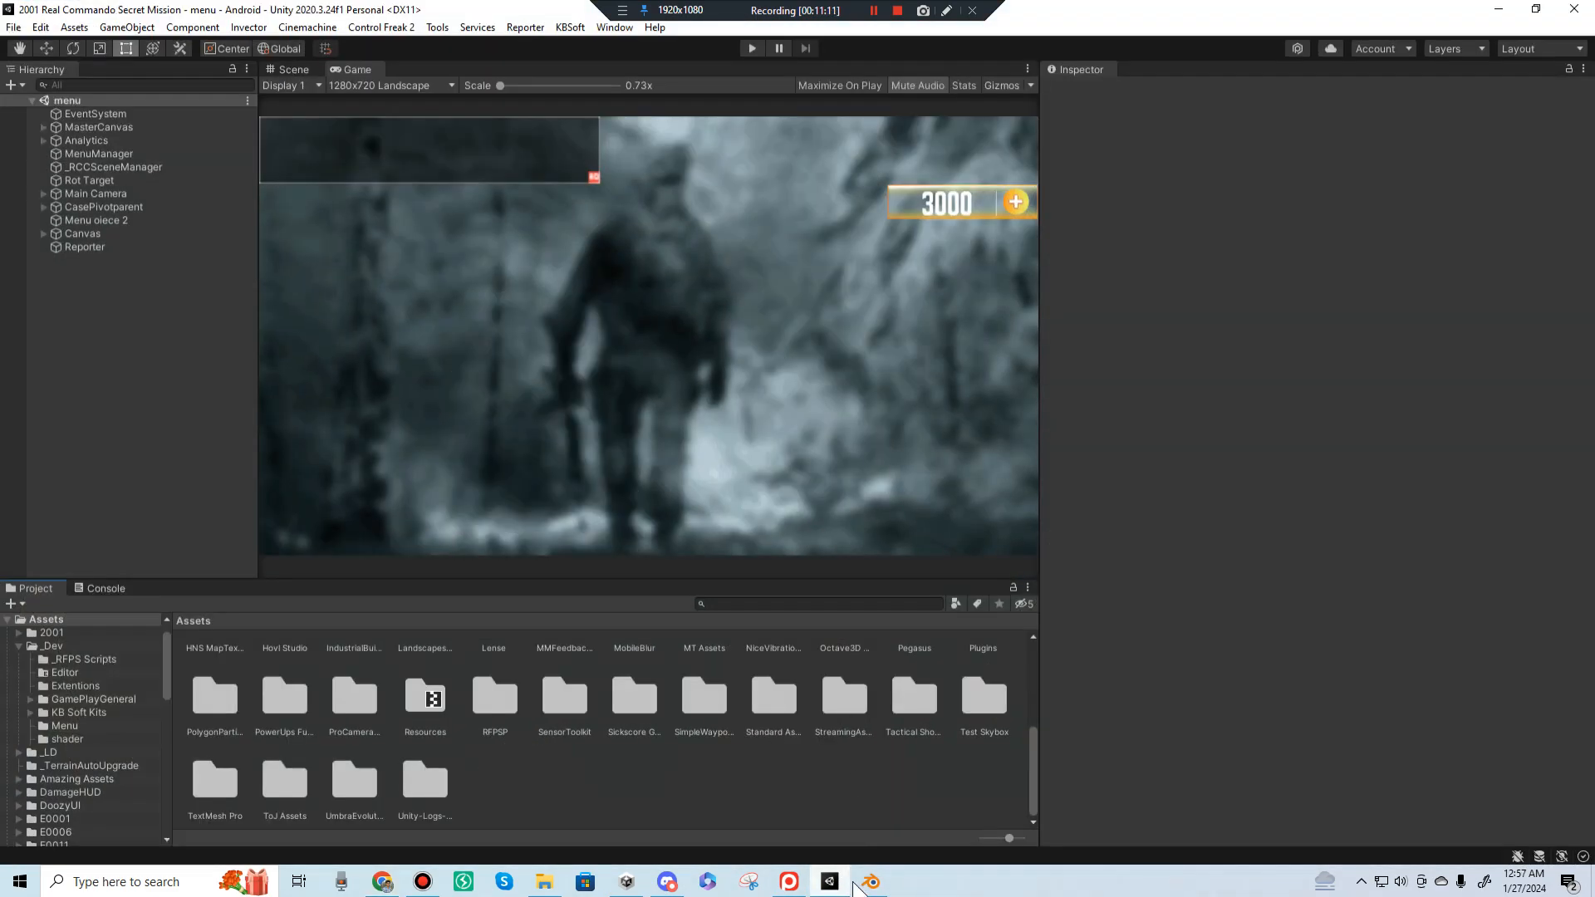
{"action": "left_click", "coordinate": [879, 887]}
{"action": "scroll", "coordinate": [904, 473], "scroll_direction": "down", "scroll_amount": 6}
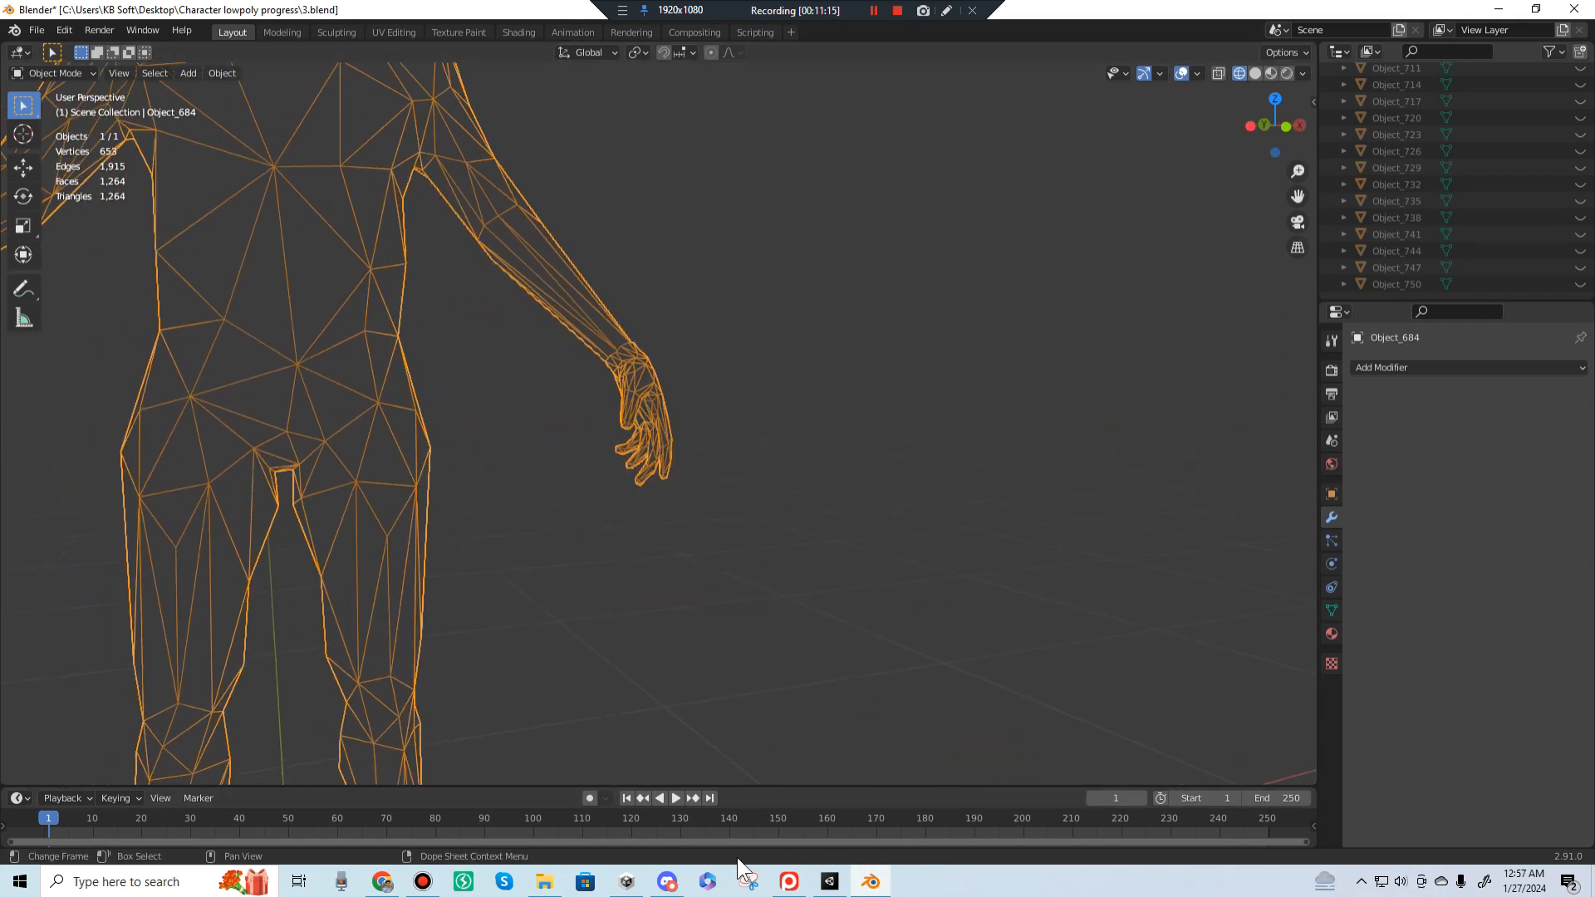
{"action": "left_click", "coordinate": [383, 884]}
{"action": "scroll", "coordinate": [758, 529], "scroll_direction": "down", "scroll_amount": 4}
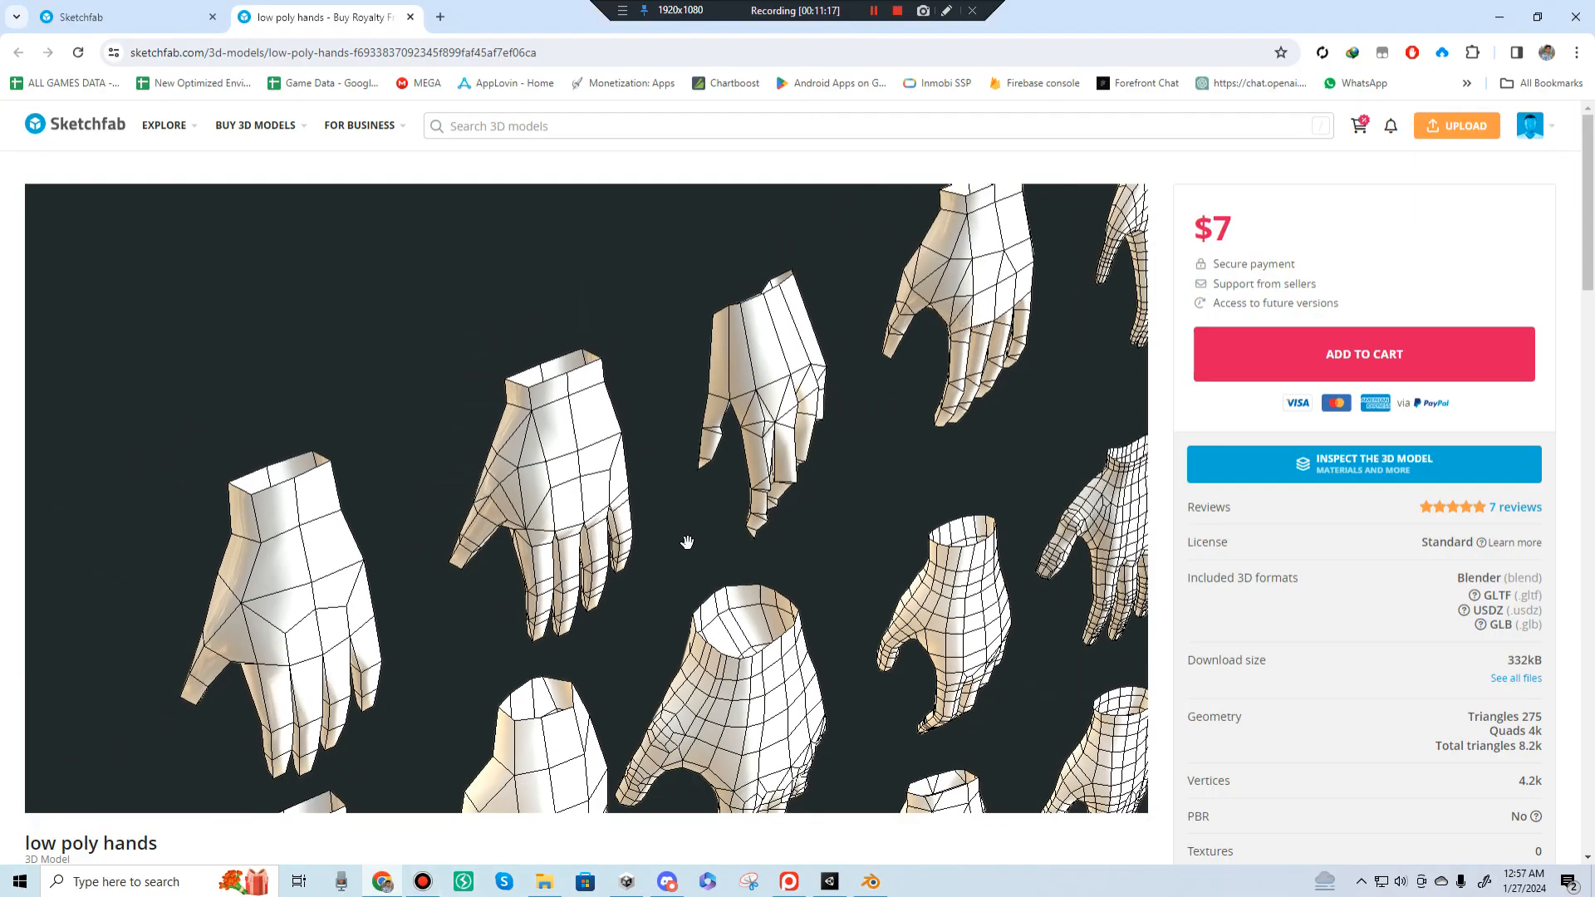
{"action": "mouse_move", "coordinate": [687, 541]}
{"action": "left_mouse_down"}
{"action": "mouse_move", "coordinate": [797, 553]}
{"action": "mouse_move", "coordinate": [905, 531]}
{"action": "mouse_move", "coordinate": [1067, 411]}
{"action": "mouse_move", "coordinate": [878, 532]}
{"action": "left_mouse_up"}
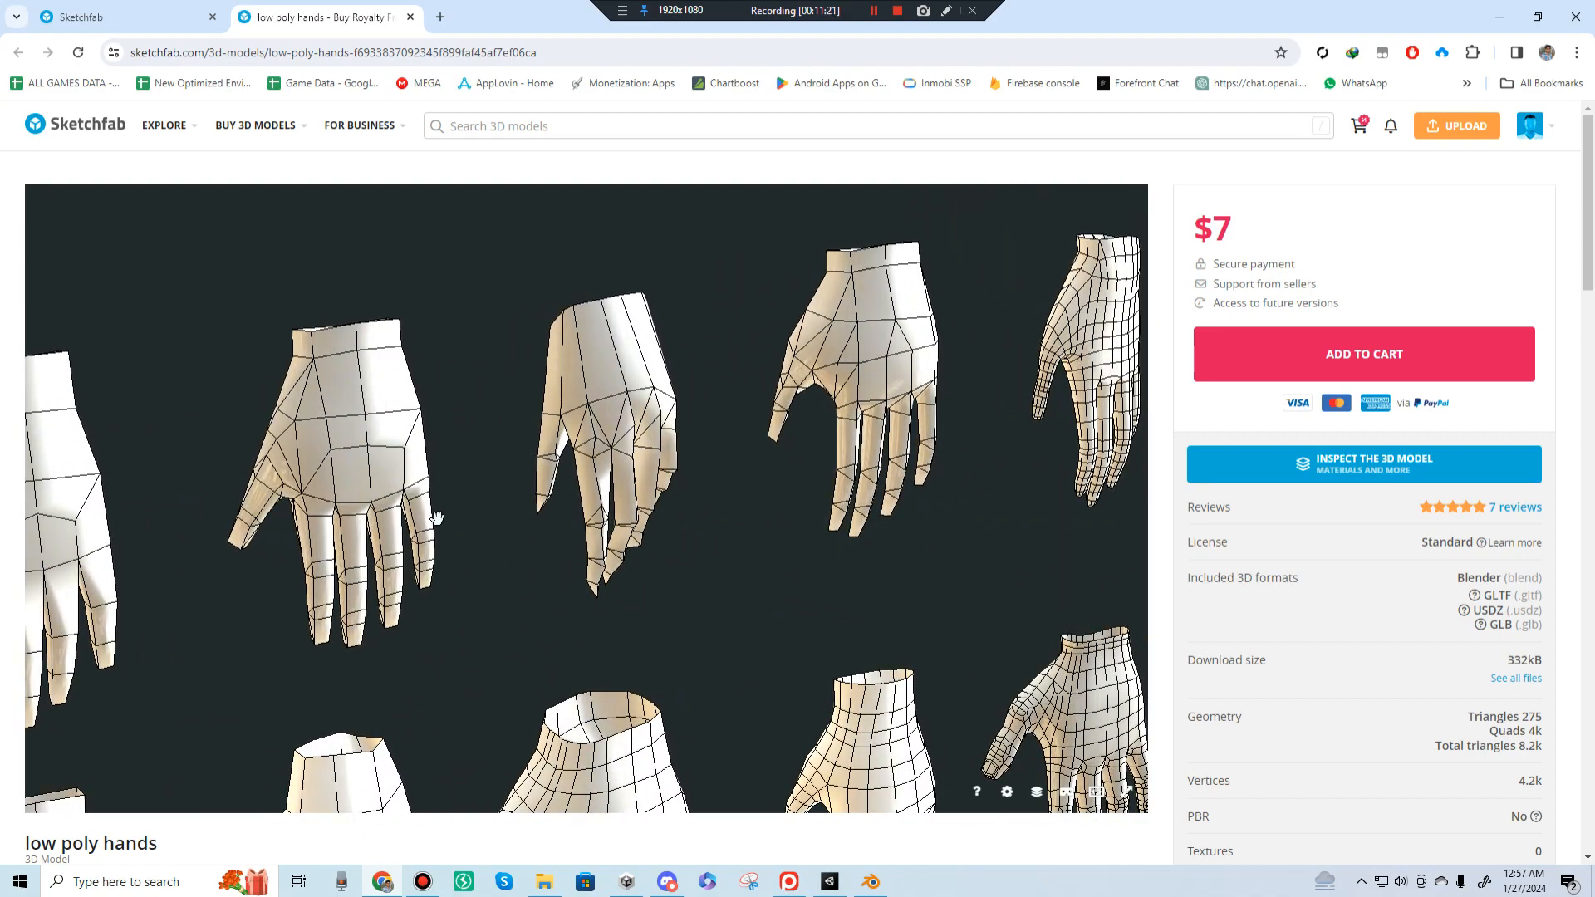
Step: Switch to Blender, undo the joining of the hands with the body, and enter Edit Mode on the separate hands object
{"action": "left_click", "coordinate": [871, 882]}
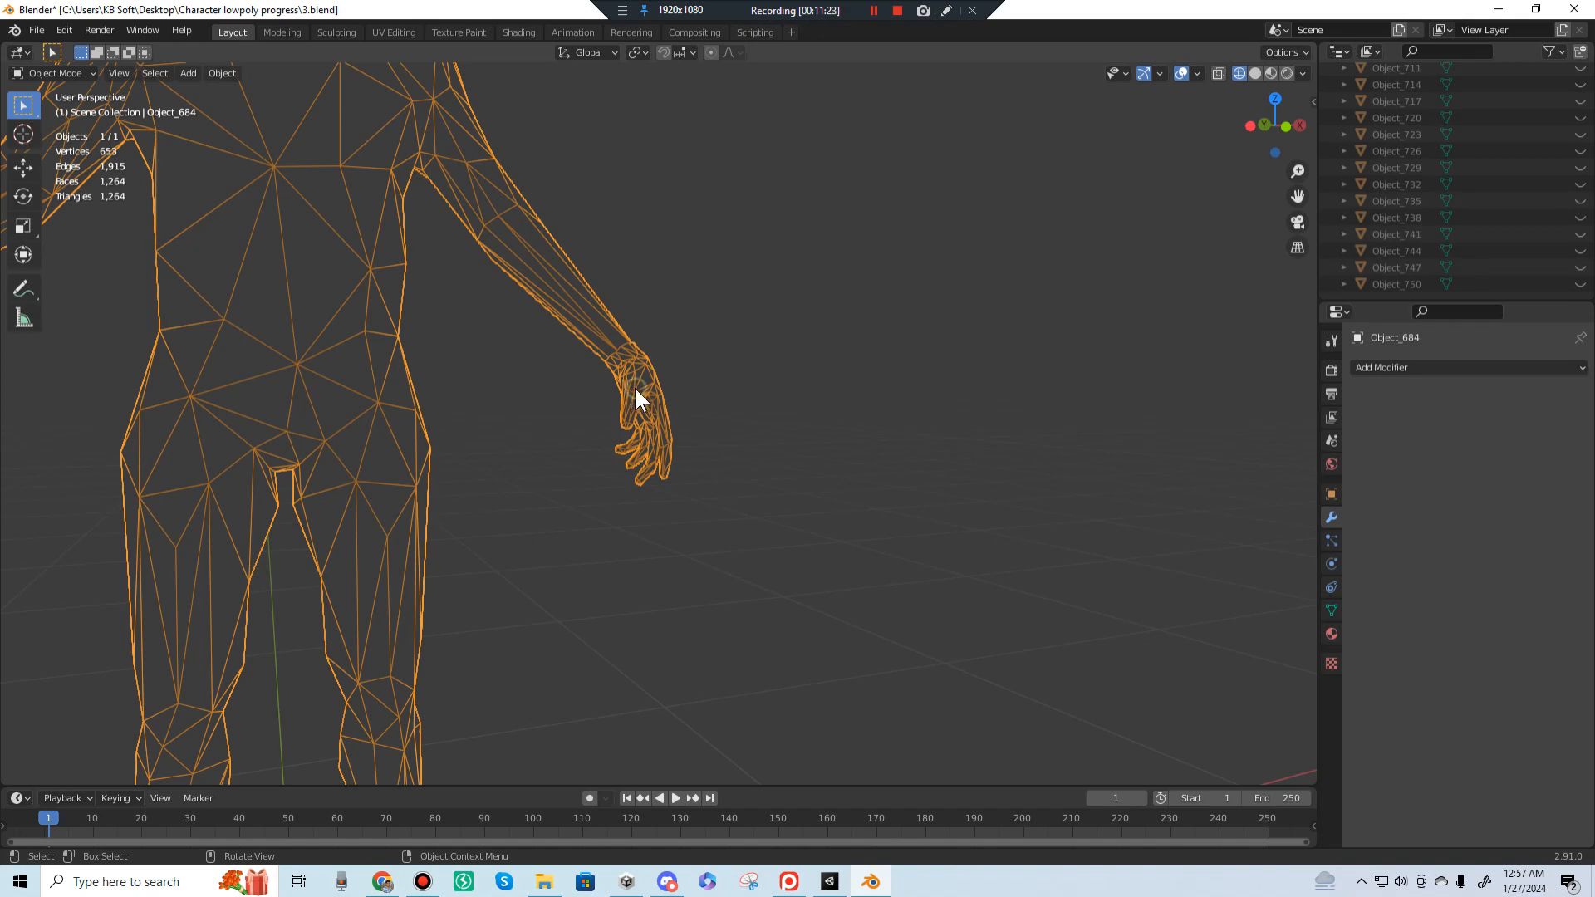
{"action": "key", "text": "Tab"}
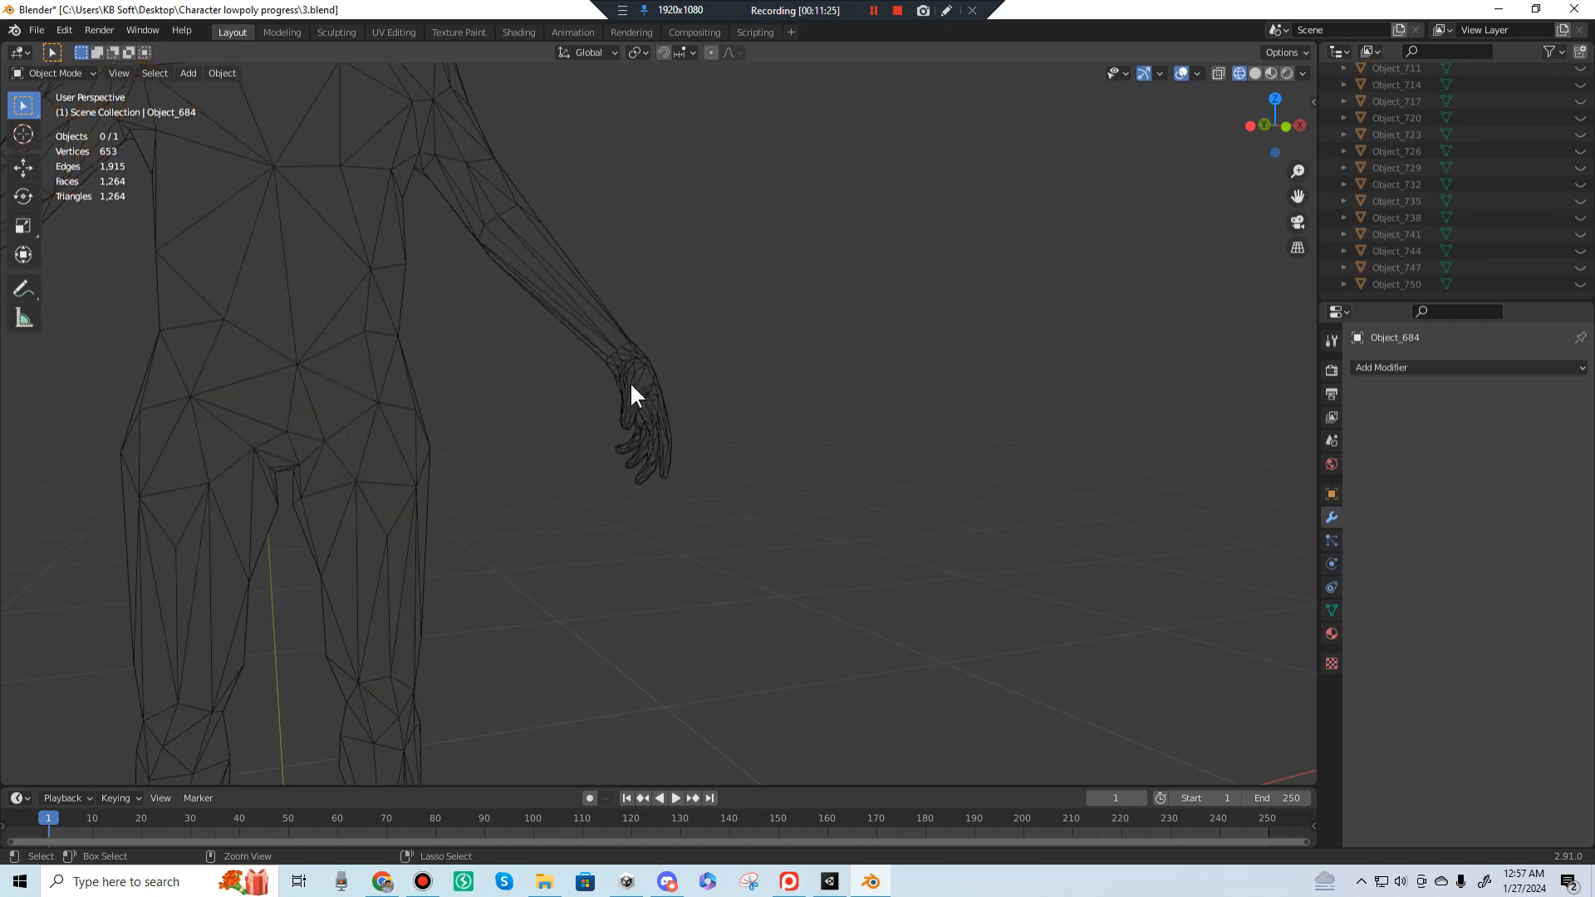
{"action": "key", "text": "a"}
{"action": "key", "text": "Tab"}
{"action": "key", "text": "Tab"}
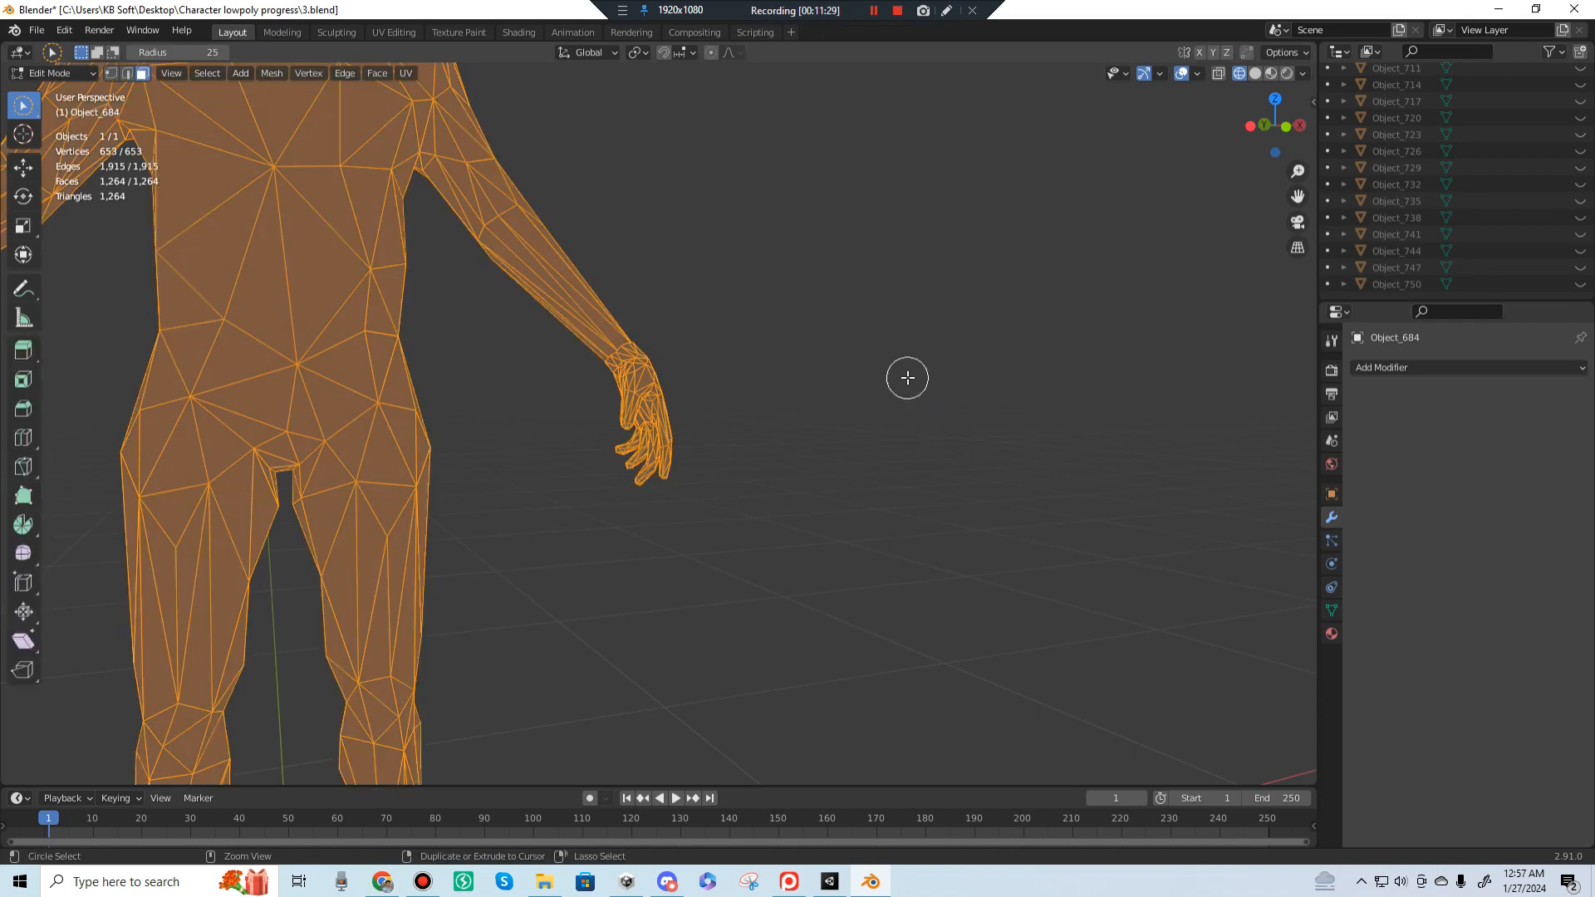
{"action": "key", "text": "Tab"}
{"action": "key", "text": "Tab"}
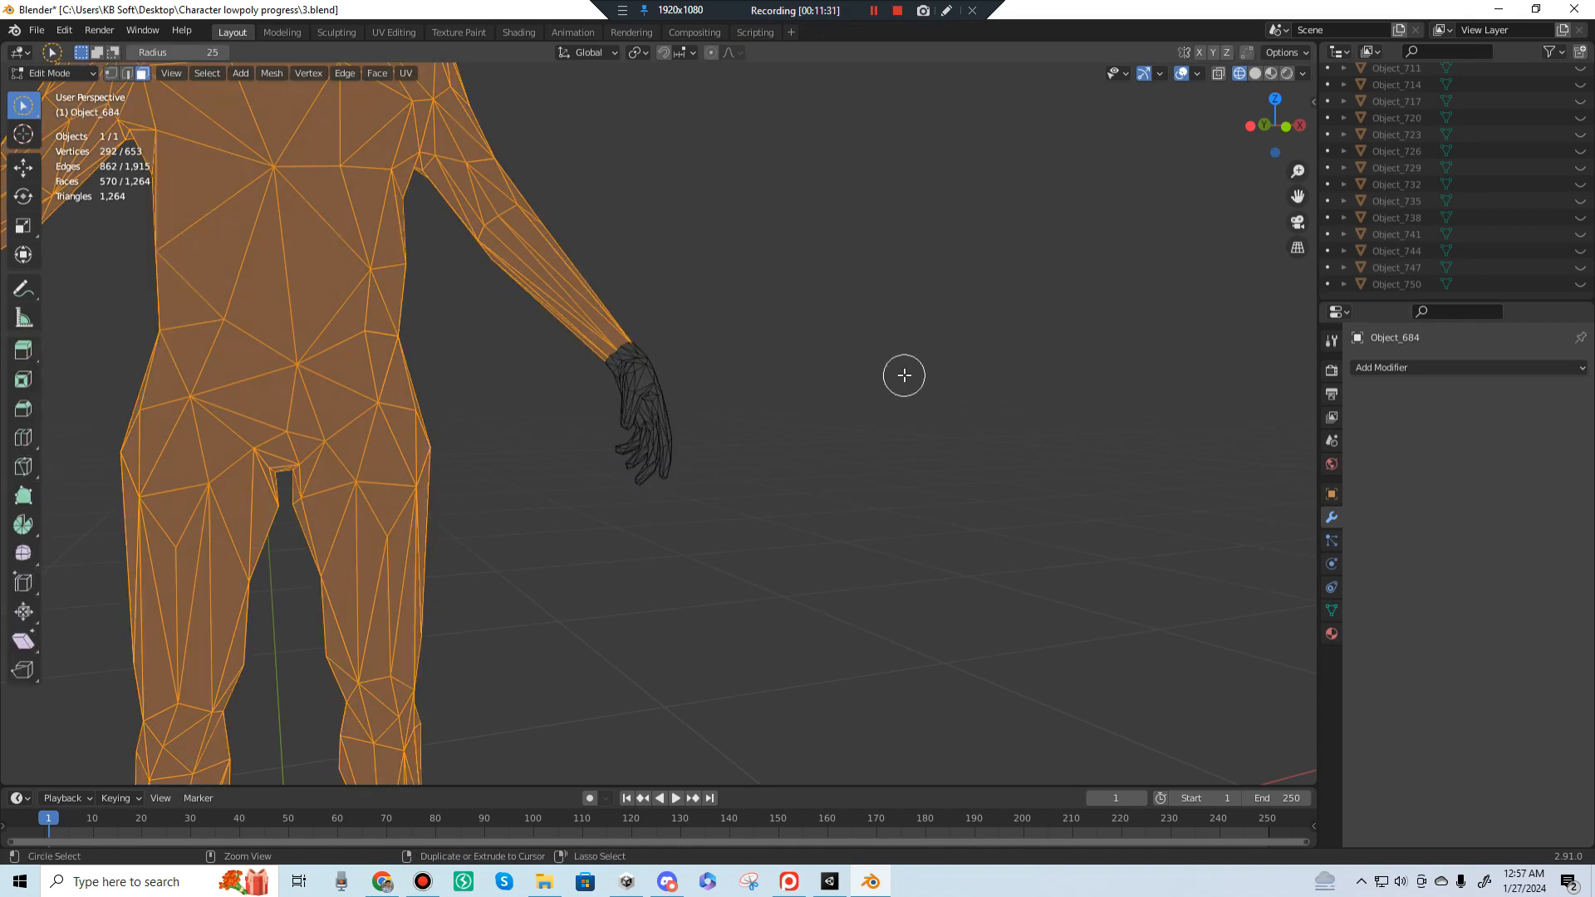
{"action": "key", "text": "Tab"}
{"action": "key", "text": "Tab"}
{"action": "key", "text": "Tab"}
{"action": "key", "text": "ctrl+z"}
{"action": "key", "text": "ctrl+z"}
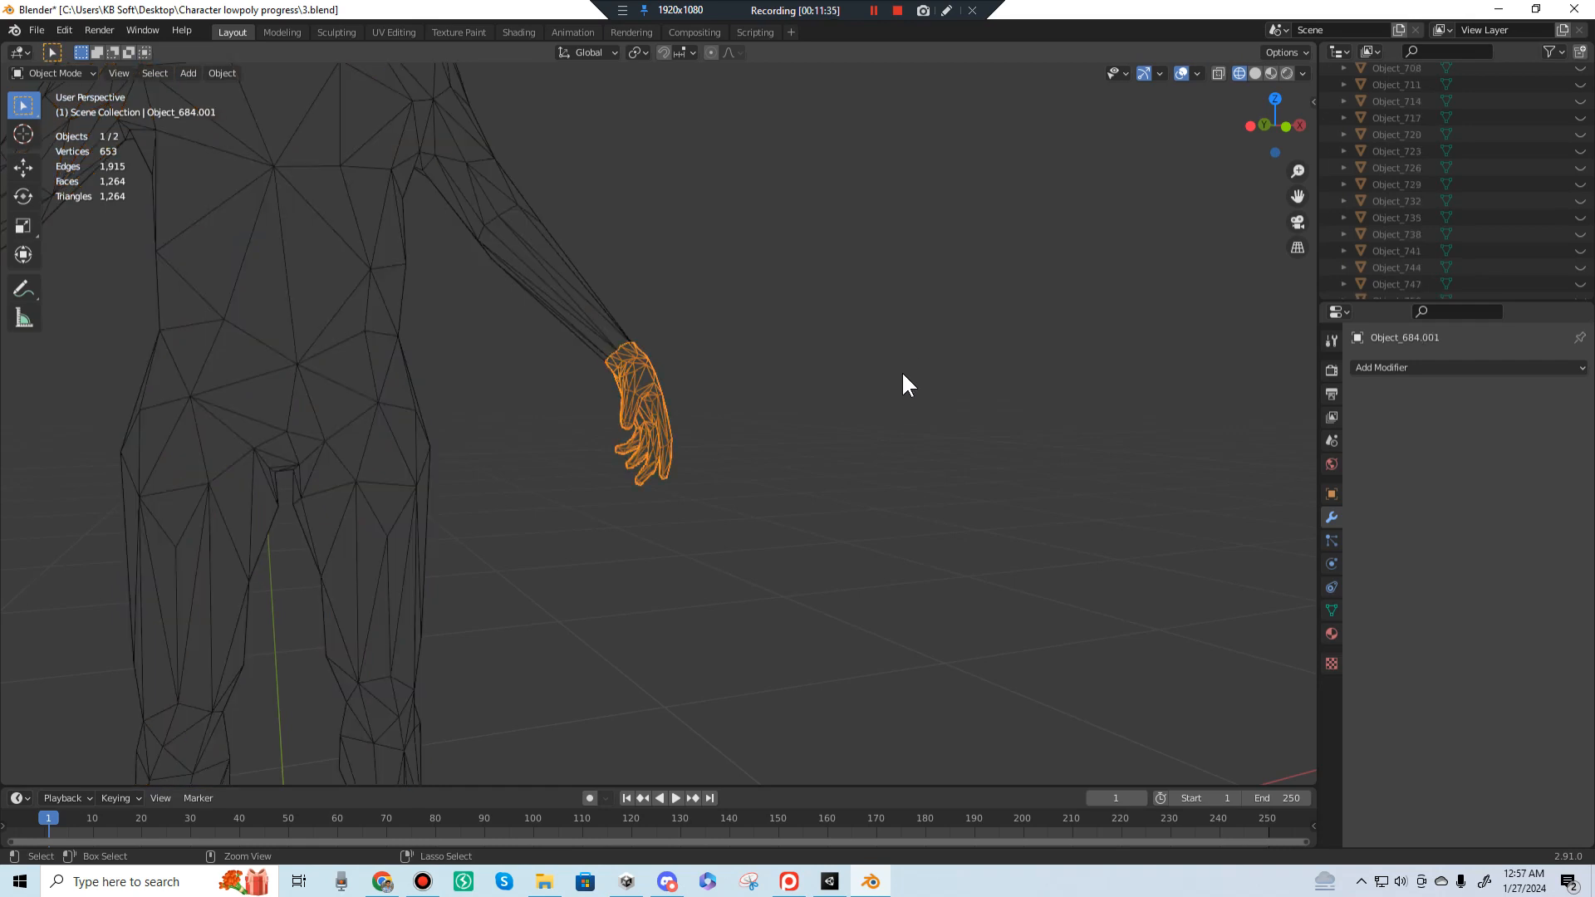
{"action": "key", "text": "Tab"}
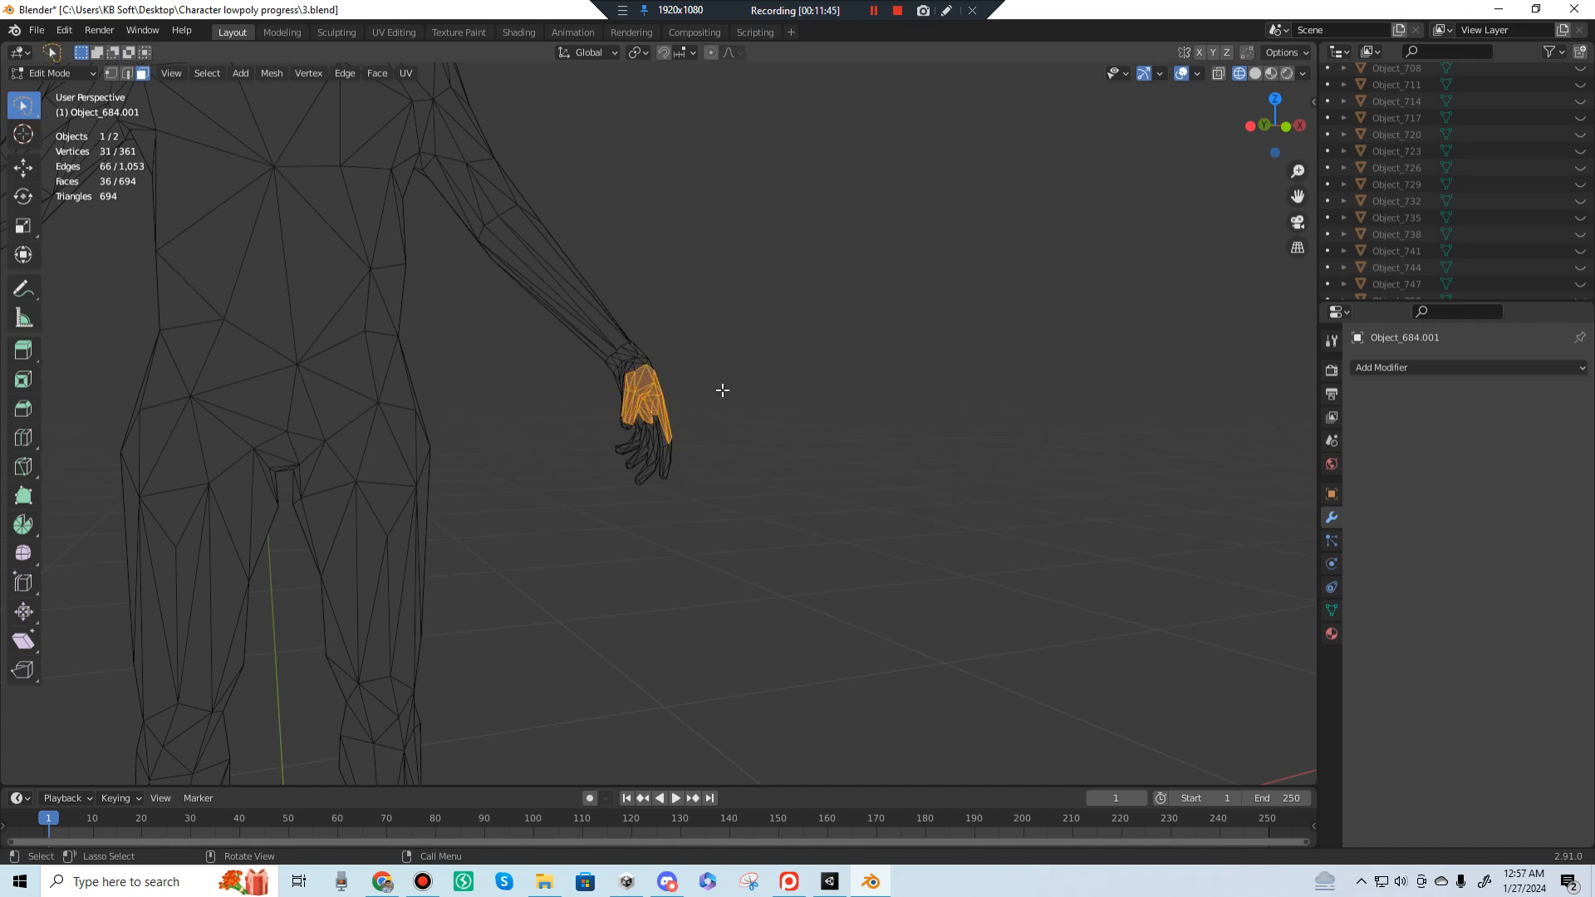
Step: Reselect the separated hands object in Object Mode and enter Edit Mode with all its faces selected
{"action": "key", "text": "Tab"}
{"action": "scroll", "coordinate": [675, 387], "scroll_direction": "down", "scroll_amount": 5}
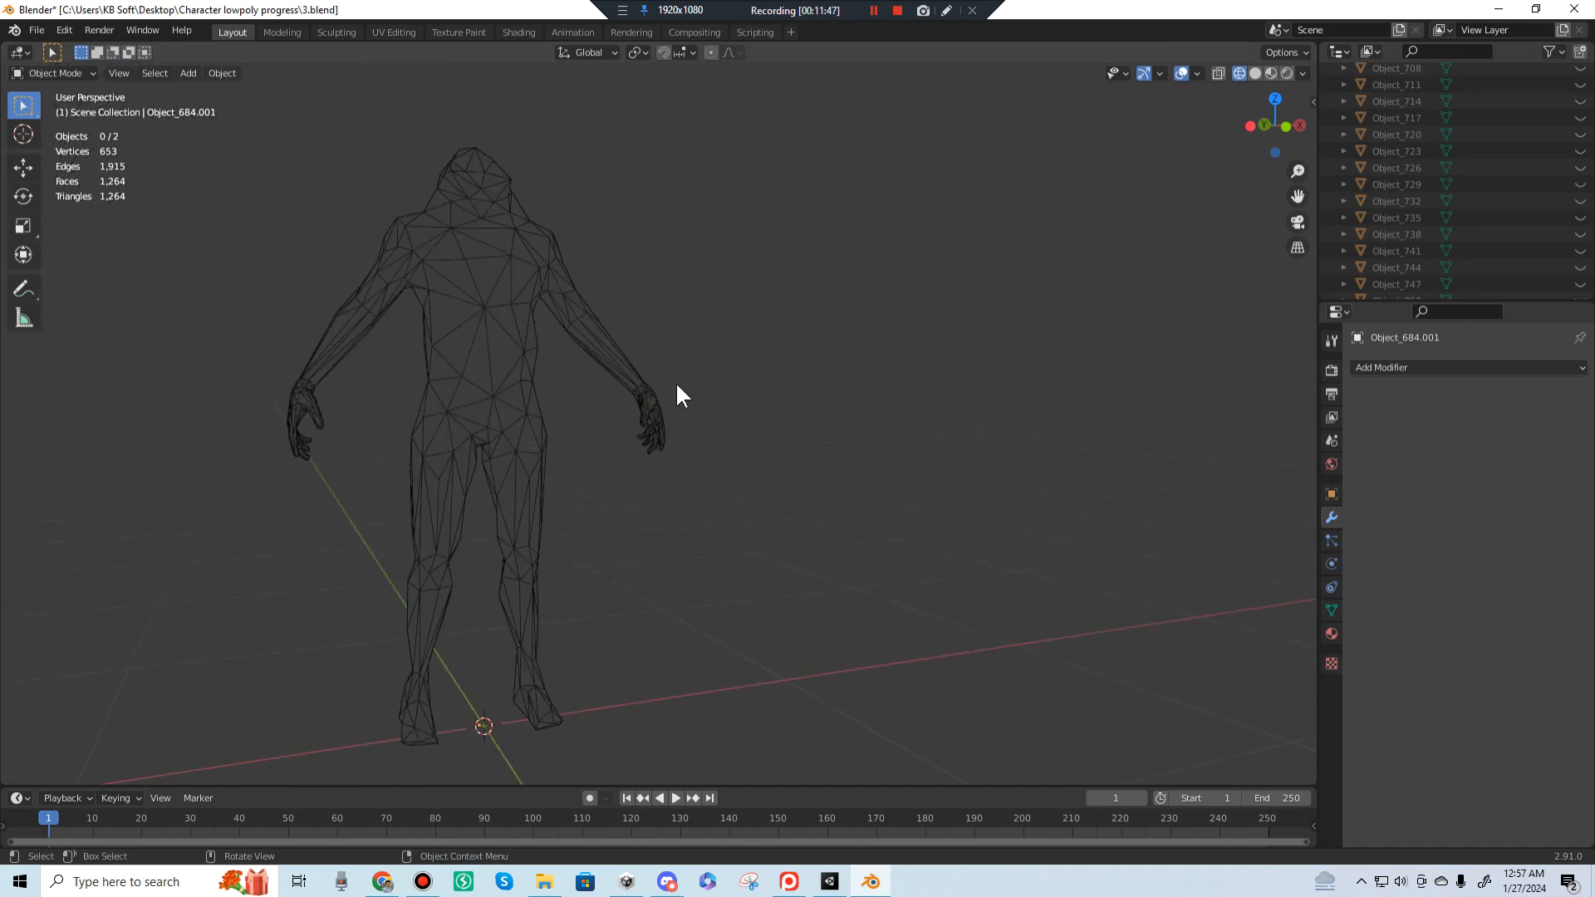
{"action": "left_click", "coordinate": [668, 415]}
{"action": "middle_click_drag", "start_coordinate": [436, 415], "coordinate": [500, 432], "text": "shift"}
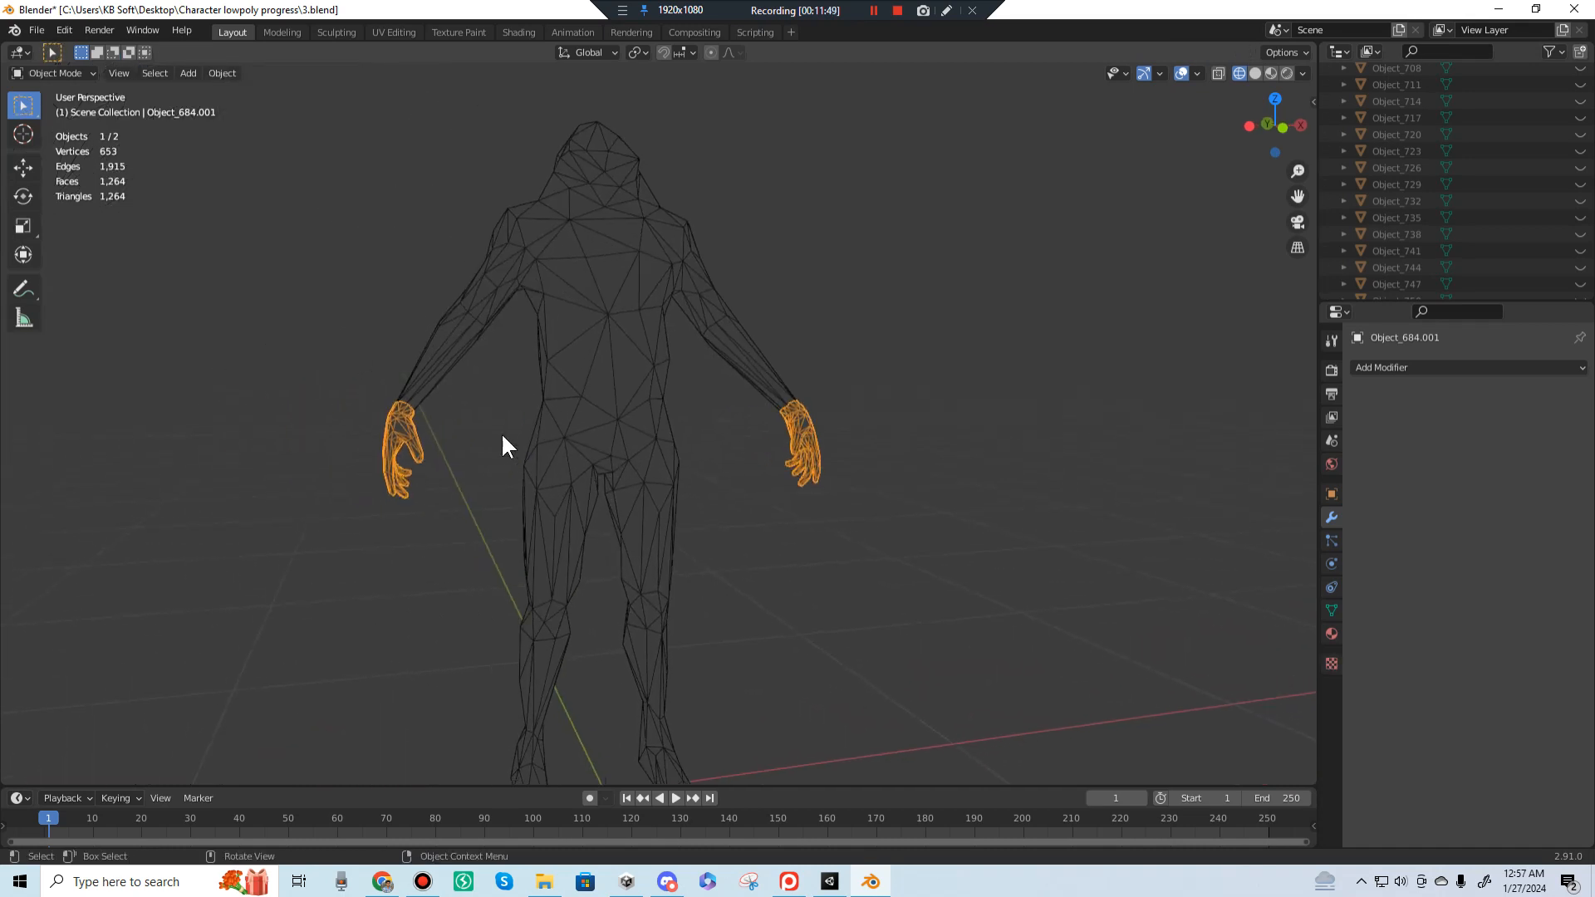
{"action": "scroll", "coordinate": [491, 431], "scroll_direction": "up", "scroll_amount": 2}
{"action": "key", "text": "Tab"}
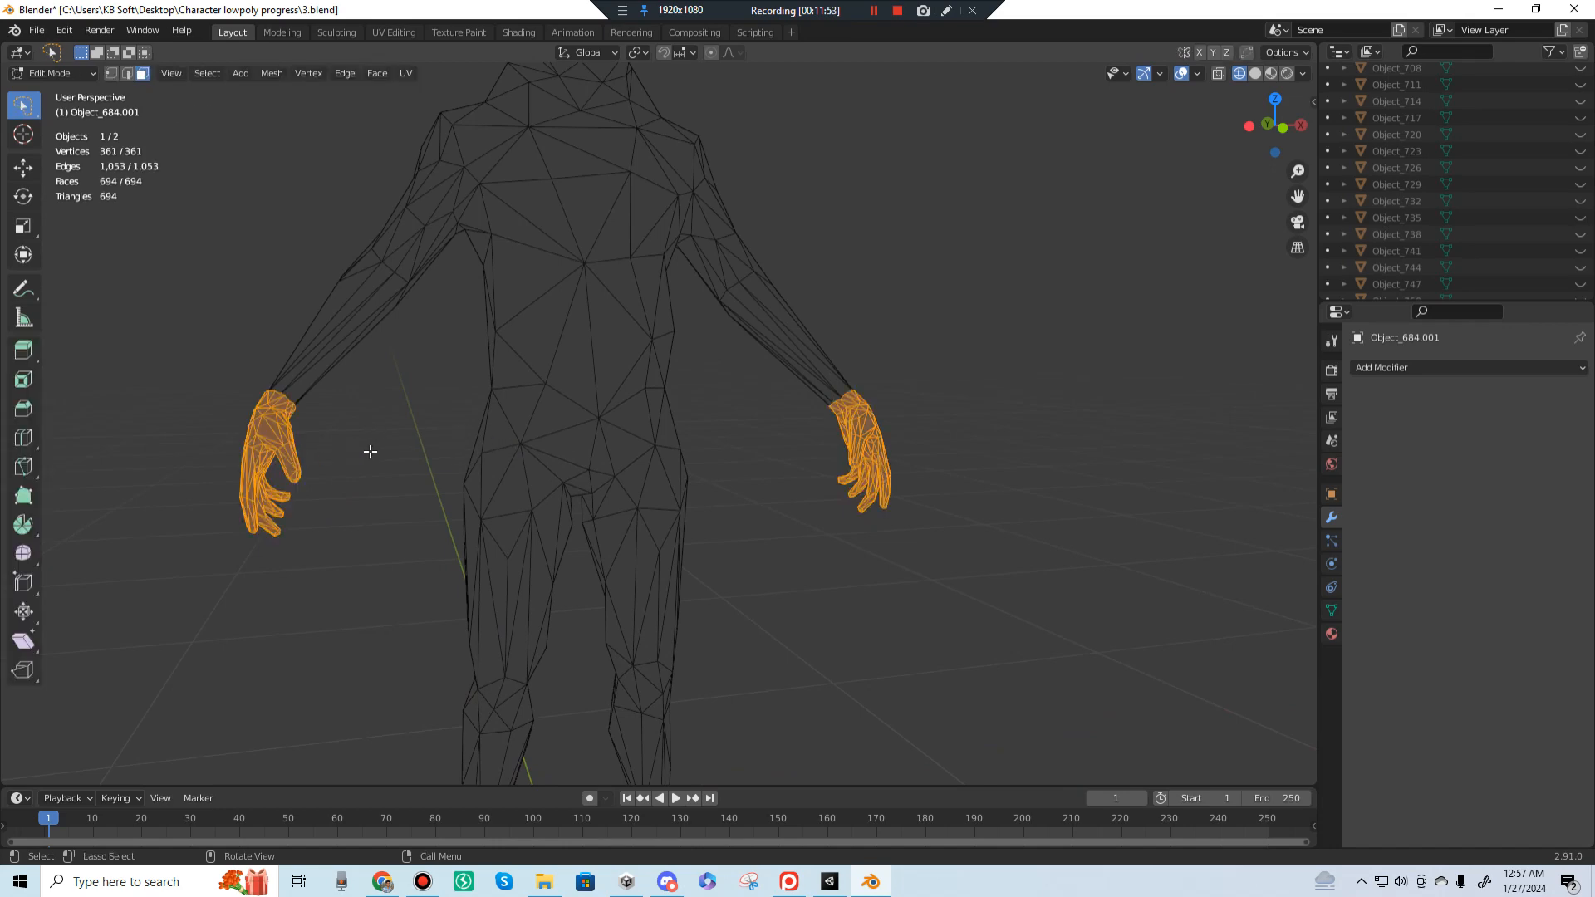
Step: View the back of the character's hand, then switch to Google Chrome to compare it with the top-row reference hands
{"action": "middle_click_drag", "start_coordinate": [370, 451], "coordinate": [586, 446]}
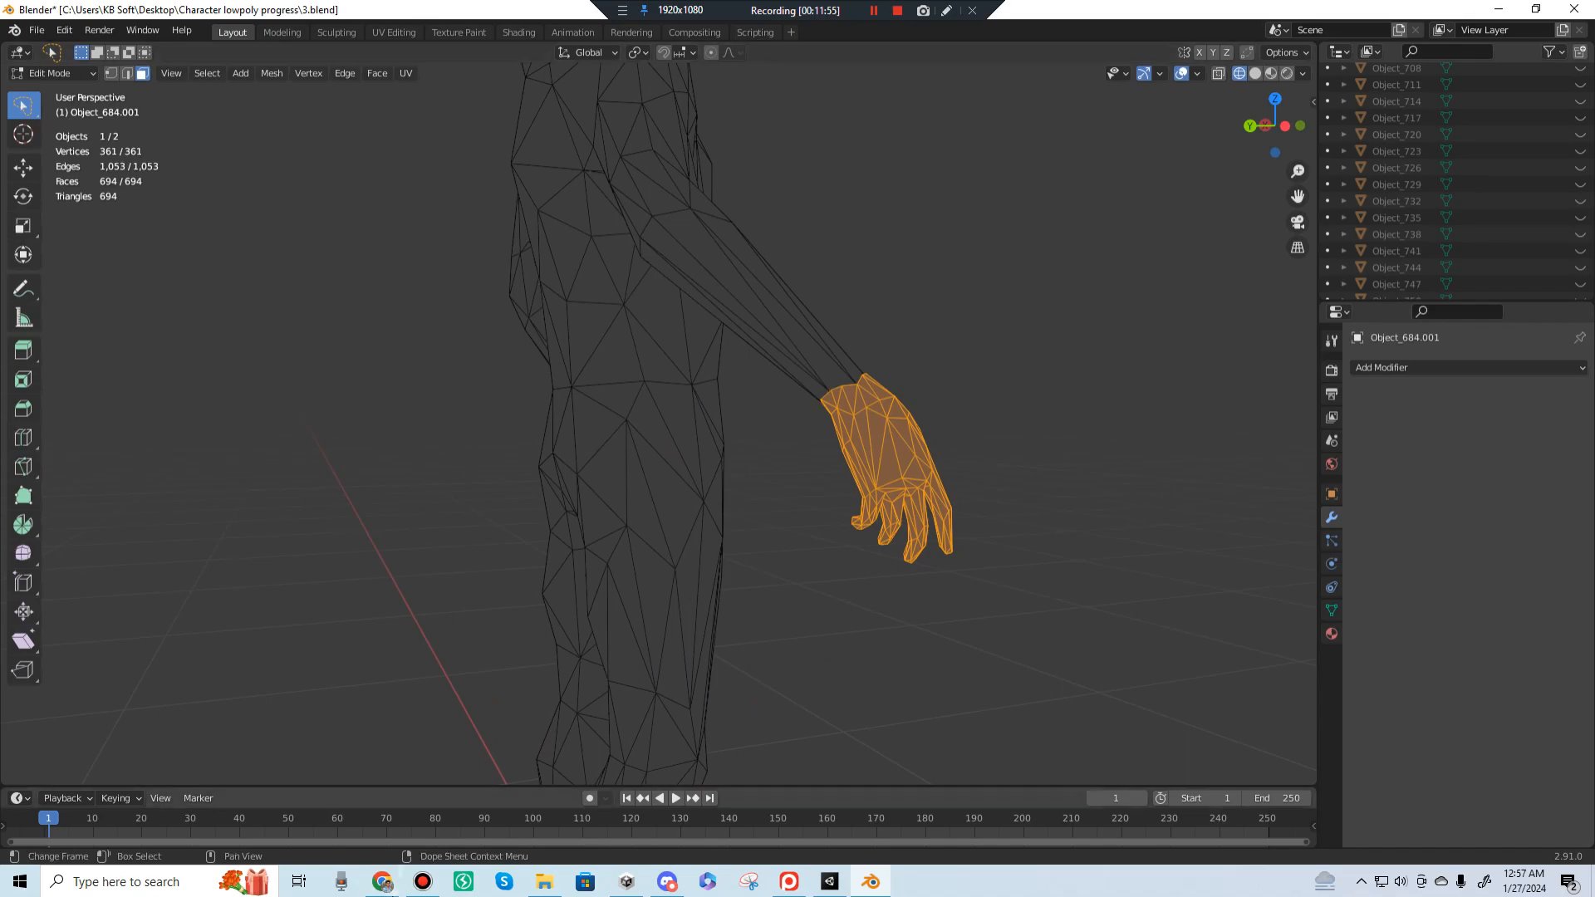
{"action": "left_click", "coordinate": [385, 887]}
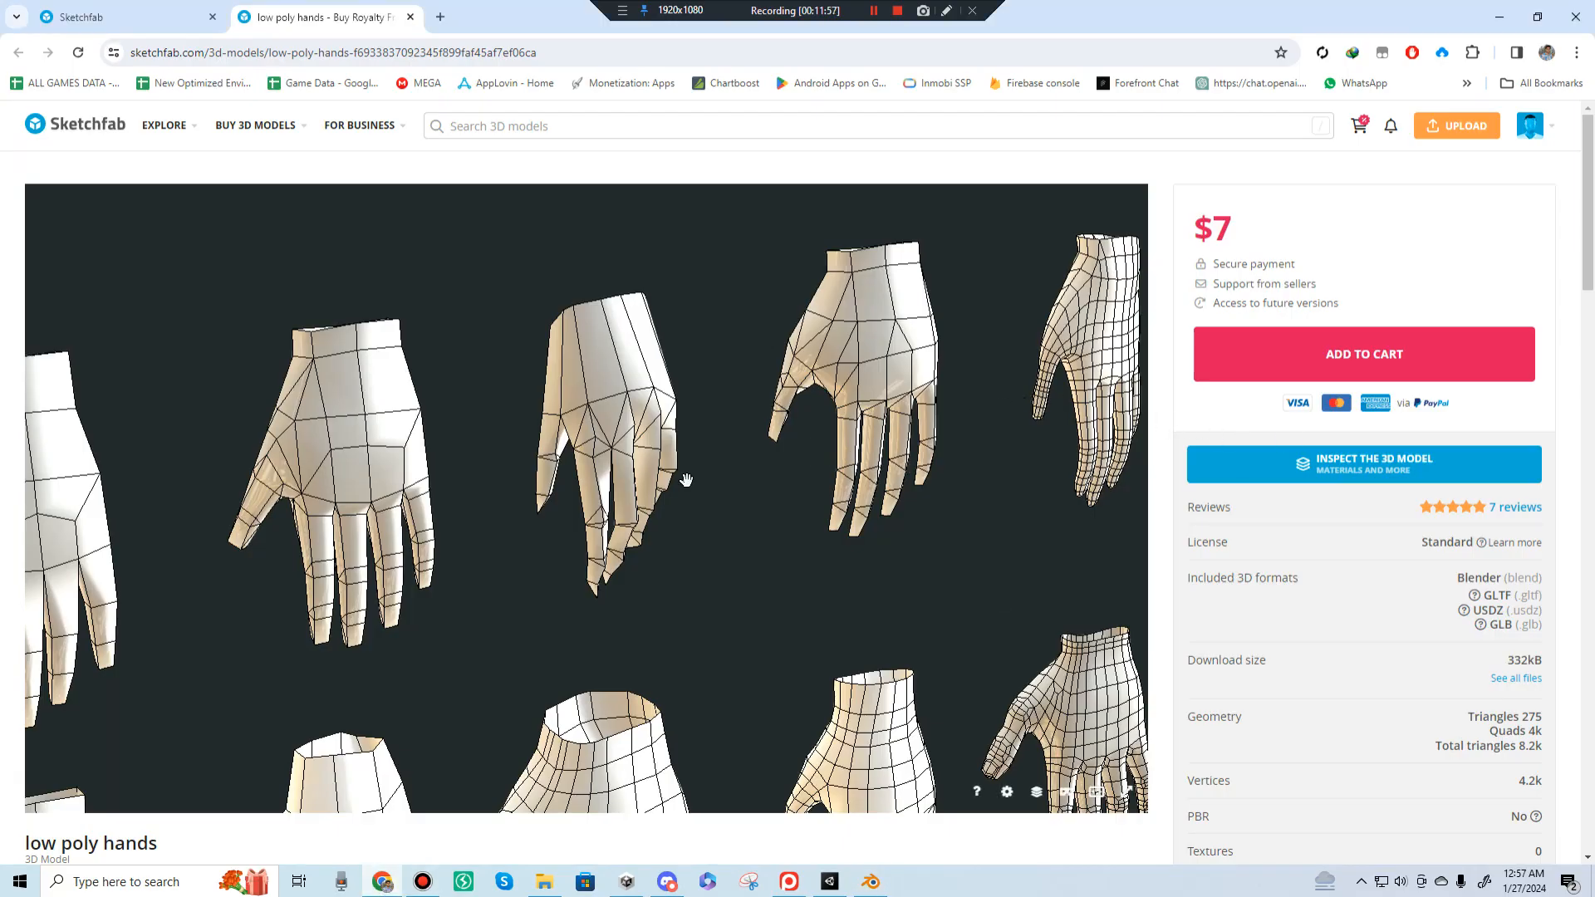
{"action": "mouse_move", "coordinate": [456, 484]}
{"action": "left_mouse_down"}
{"action": "mouse_move", "coordinate": [580, 481]}
{"action": "mouse_move", "coordinate": [555, 473]}
{"action": "mouse_move", "coordinate": [696, 494]}
{"action": "mouse_move", "coordinate": [758, 457]}
{"action": "mouse_move", "coordinate": [683, 500]}
{"action": "mouse_move", "coordinate": [606, 442]}
{"action": "mouse_move", "coordinate": [722, 581]}
{"action": "mouse_move", "coordinate": [844, 829]}
{"action": "left_mouse_up"}
Step: Switch to Blender, display the model in Material Preview shading, and leave Edit Mode with nothing selected
{"action": "left_click", "coordinate": [871, 881]}
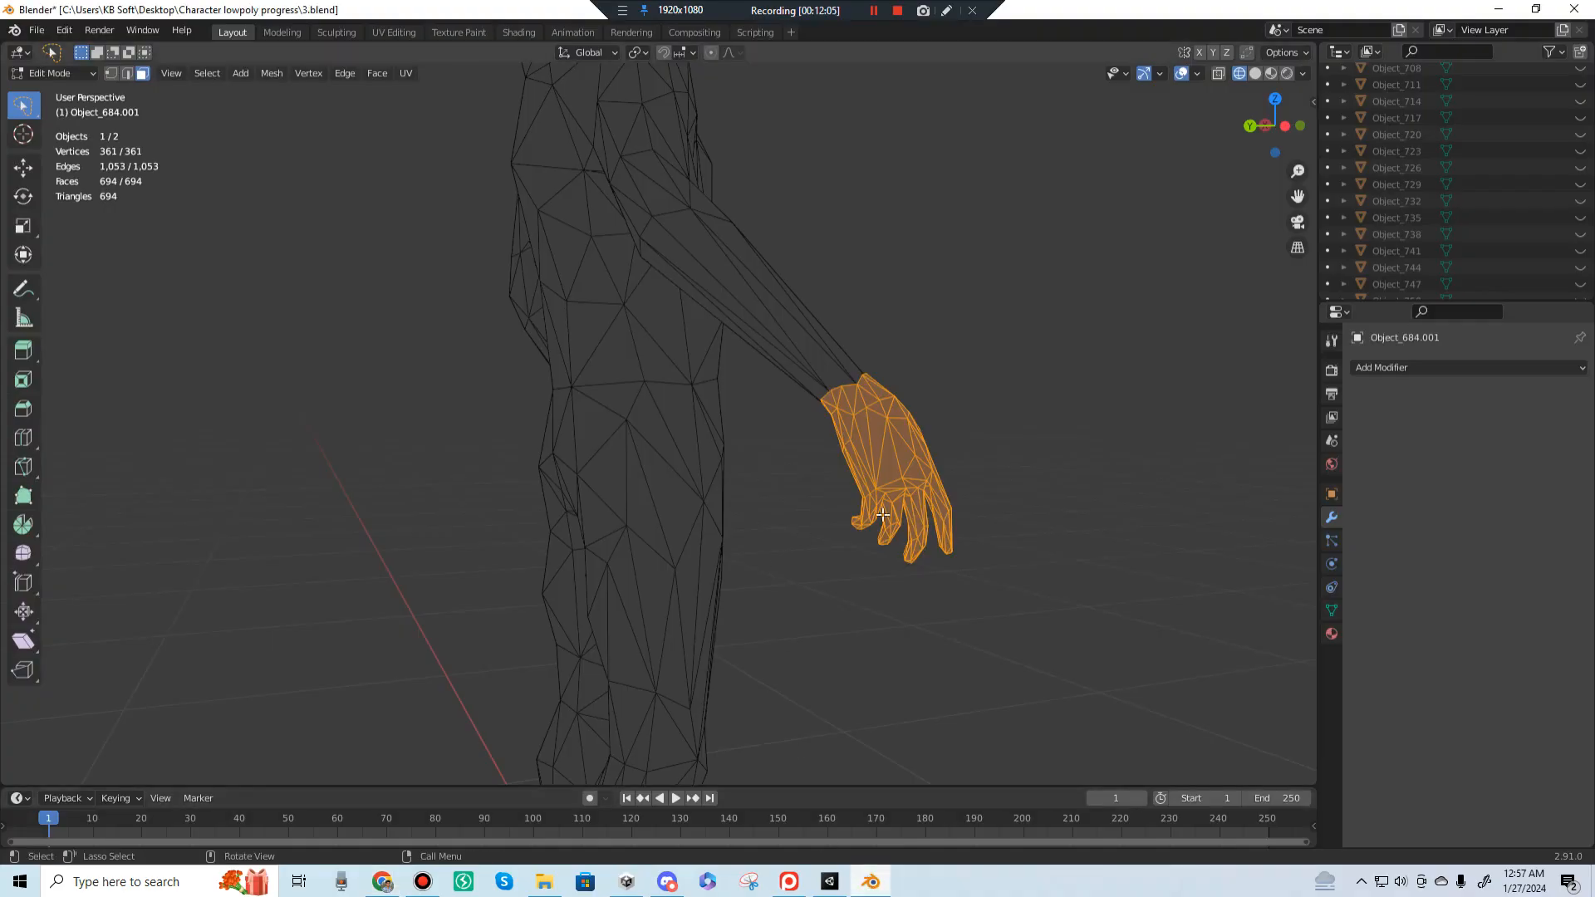
{"action": "middle_click_drag", "start_coordinate": [882, 515], "coordinate": [859, 508]}
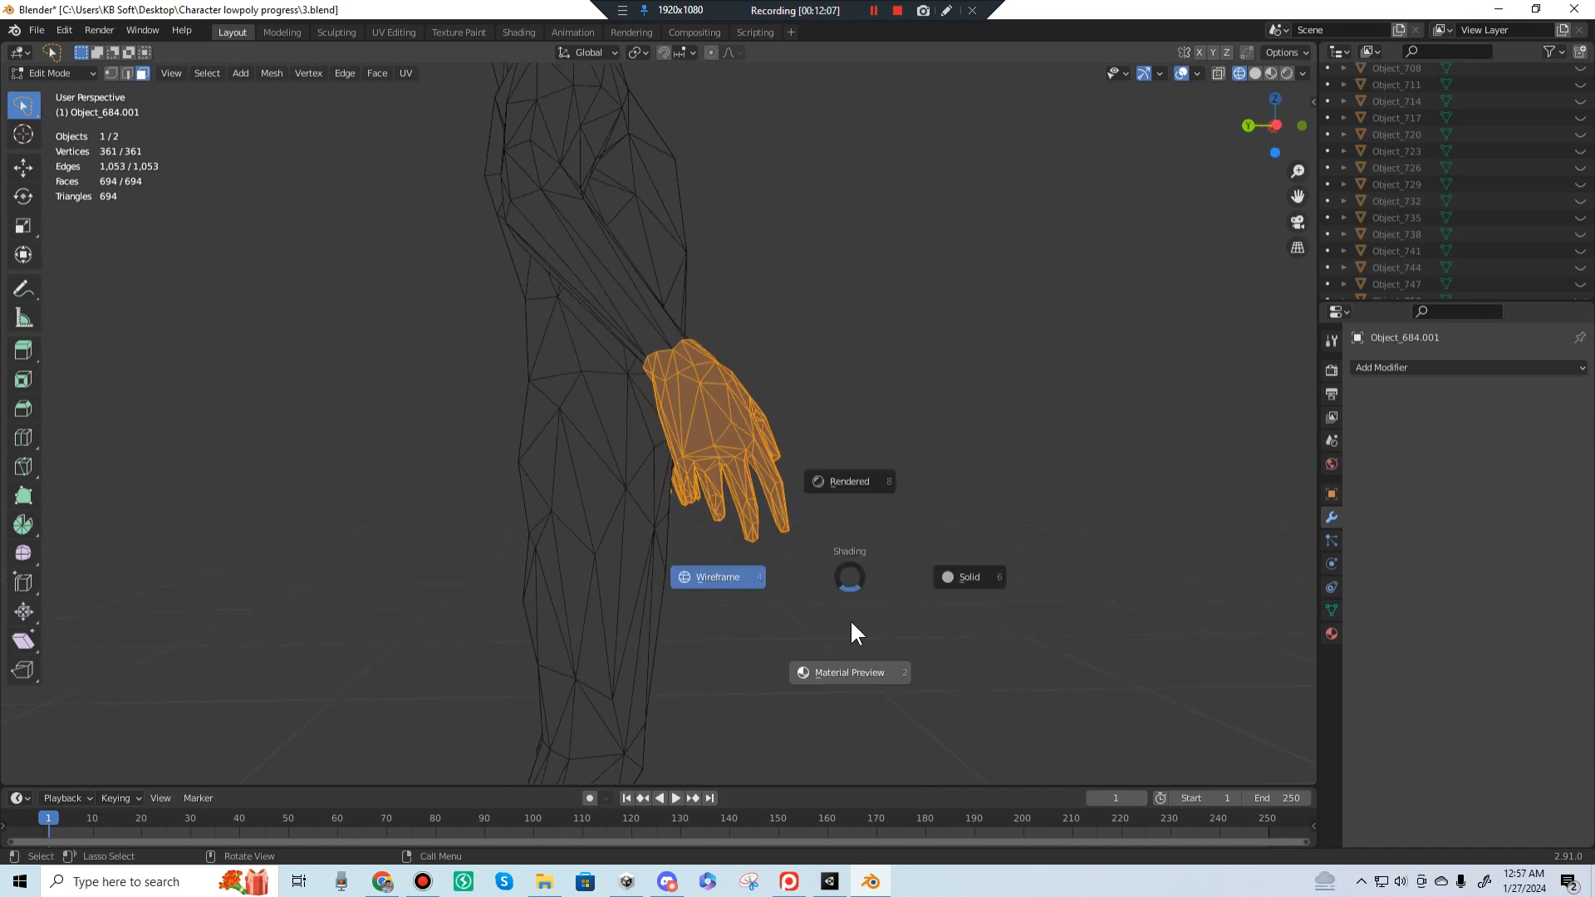
{"action": "left_click", "coordinate": [850, 669]}
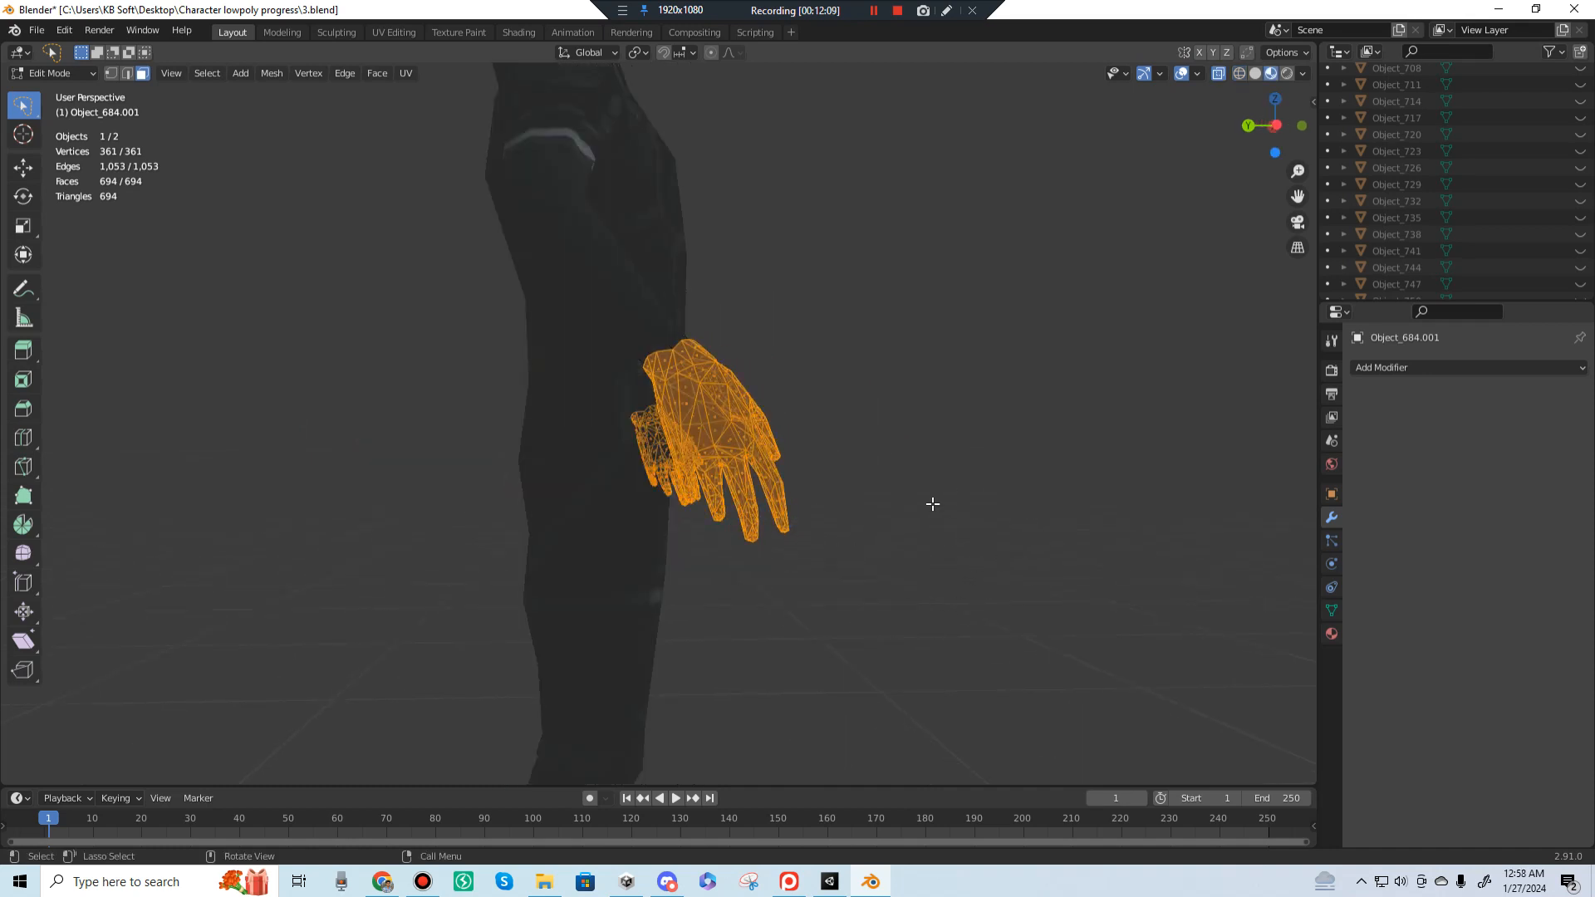
{"action": "key", "text": "Tab"}
{"action": "left_click", "coordinate": [959, 483]}
{"action": "middle_click_drag", "start_coordinate": [836, 501], "coordinate": [690, 465]}
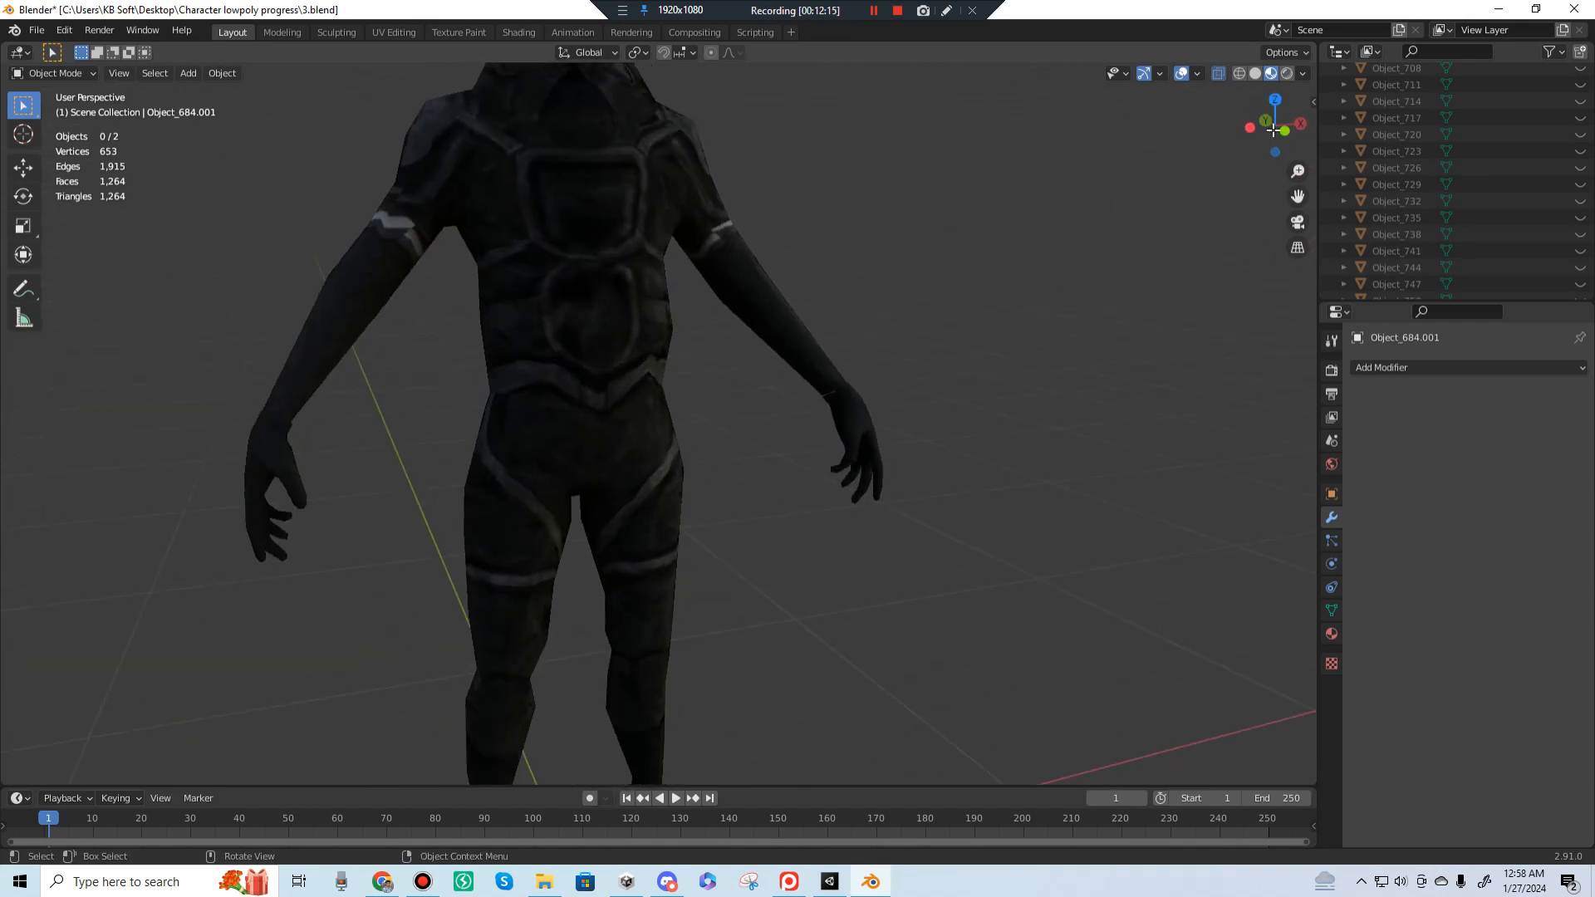
Step: Switch to Google Chrome and examine the thumb and finger topology of the top-row reference hands from the side, palm and back
{"action": "left_click", "coordinate": [1500, 12]}
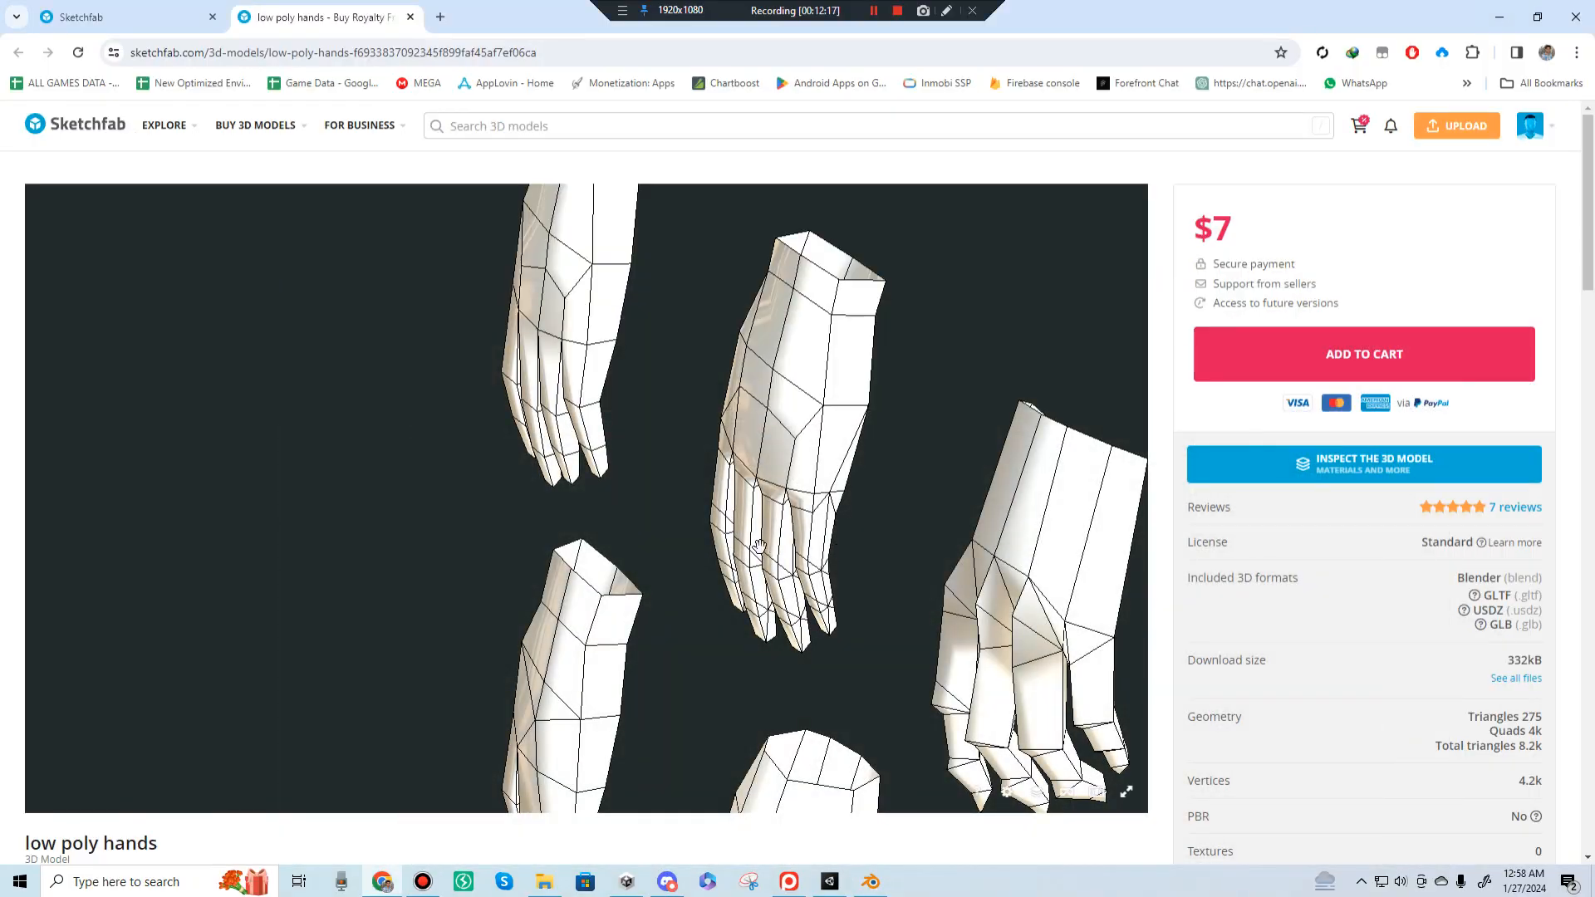
{"action": "mouse_move", "coordinate": [759, 546]}
{"action": "left_mouse_down"}
{"action": "mouse_move", "coordinate": [690, 509]}
{"action": "mouse_move", "coordinate": [843, 452]}
{"action": "mouse_move", "coordinate": [744, 438]}
{"action": "left_mouse_up"}
{"action": "right_click_drag", "start_coordinate": [678, 436], "coordinate": [683, 462]}
{"action": "left_click_drag", "start_coordinate": [698, 478], "coordinate": [768, 566]}
{"action": "mouse_move", "coordinate": [557, 532]}
{"action": "left_mouse_down"}
{"action": "mouse_move", "coordinate": [694, 526]}
{"action": "mouse_move", "coordinate": [698, 551]}
{"action": "mouse_move", "coordinate": [526, 474]}
{"action": "mouse_move", "coordinate": [551, 466]}
{"action": "mouse_move", "coordinate": [581, 501]}
{"action": "mouse_move", "coordinate": [769, 517]}
{"action": "mouse_move", "coordinate": [869, 573]}
{"action": "mouse_move", "coordinate": [886, 531]}
{"action": "mouse_move", "coordinate": [769, 502]}
{"action": "mouse_move", "coordinate": [658, 376]}
{"action": "mouse_move", "coordinate": [676, 371]}
{"action": "mouse_move", "coordinate": [591, 385]}
{"action": "mouse_move", "coordinate": [645, 441]}
{"action": "mouse_move", "coordinate": [758, 380]}
{"action": "mouse_move", "coordinate": [725, 430]}
{"action": "mouse_move", "coordinate": [852, 361]}
{"action": "mouse_move", "coordinate": [346, 373]}
{"action": "mouse_move", "coordinate": [869, 427]}
{"action": "mouse_move", "coordinate": [929, 417]}
{"action": "left_mouse_up"}
{"action": "mouse_move", "coordinate": [814, 425]}
{"action": "left_mouse_down"}
{"action": "mouse_move", "coordinate": [797, 338]}
{"action": "mouse_move", "coordinate": [688, 318]}
{"action": "left_mouse_up"}
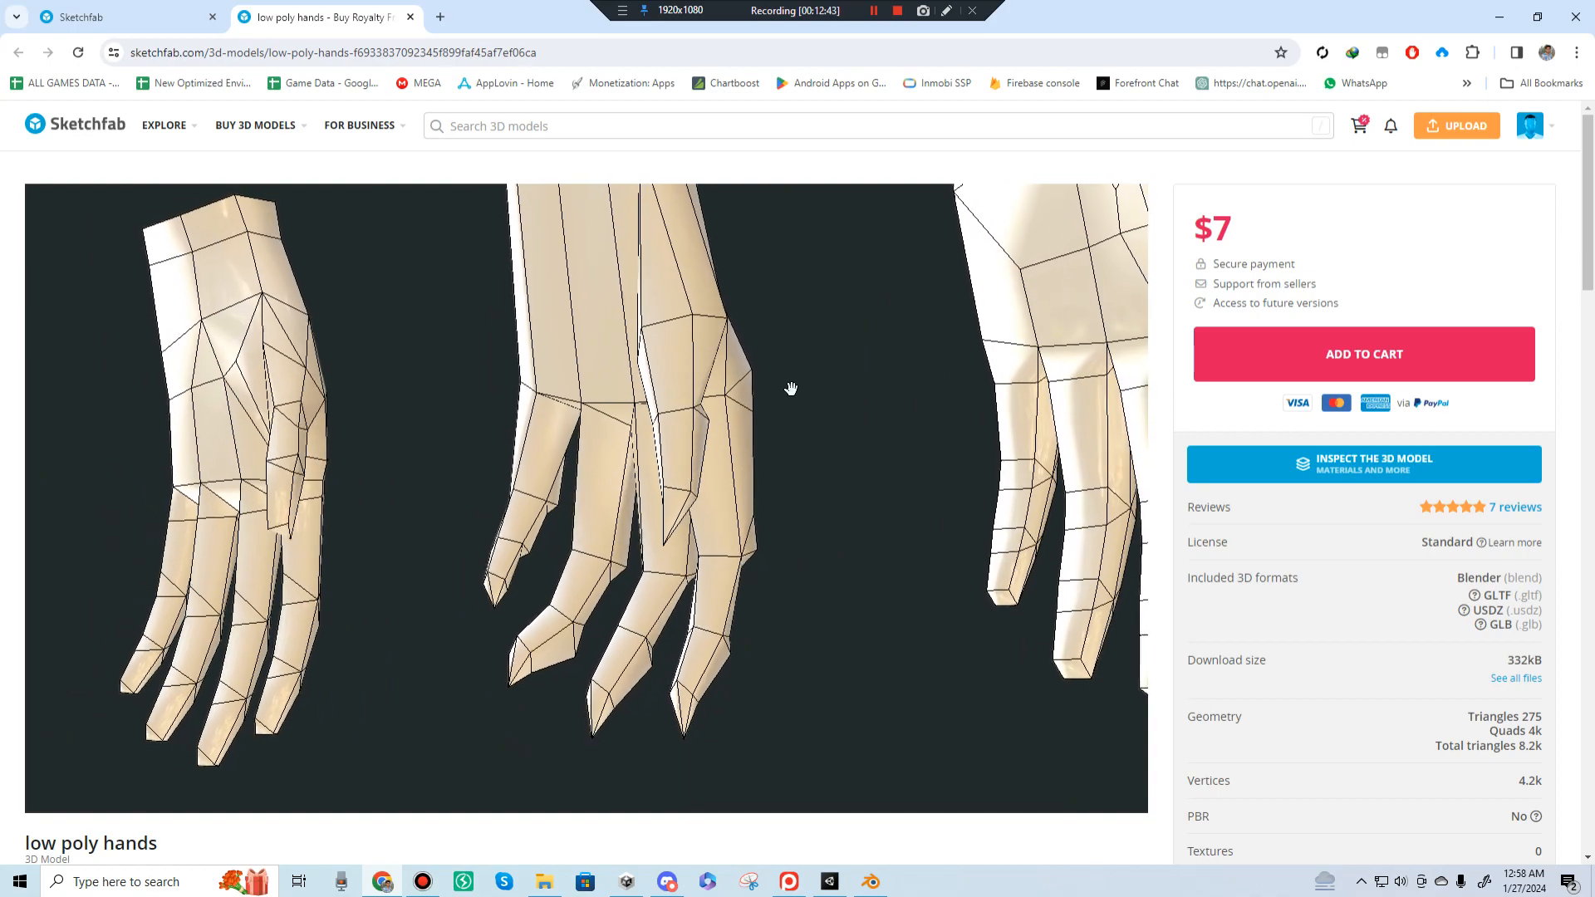
{"action": "mouse_move", "coordinate": [791, 389]}
{"action": "left_mouse_down"}
{"action": "mouse_move", "coordinate": [659, 385]}
{"action": "mouse_move", "coordinate": [615, 410]}
{"action": "mouse_move", "coordinate": [836, 488]}
{"action": "mouse_move", "coordinate": [418, 386]}
{"action": "left_mouse_up"}
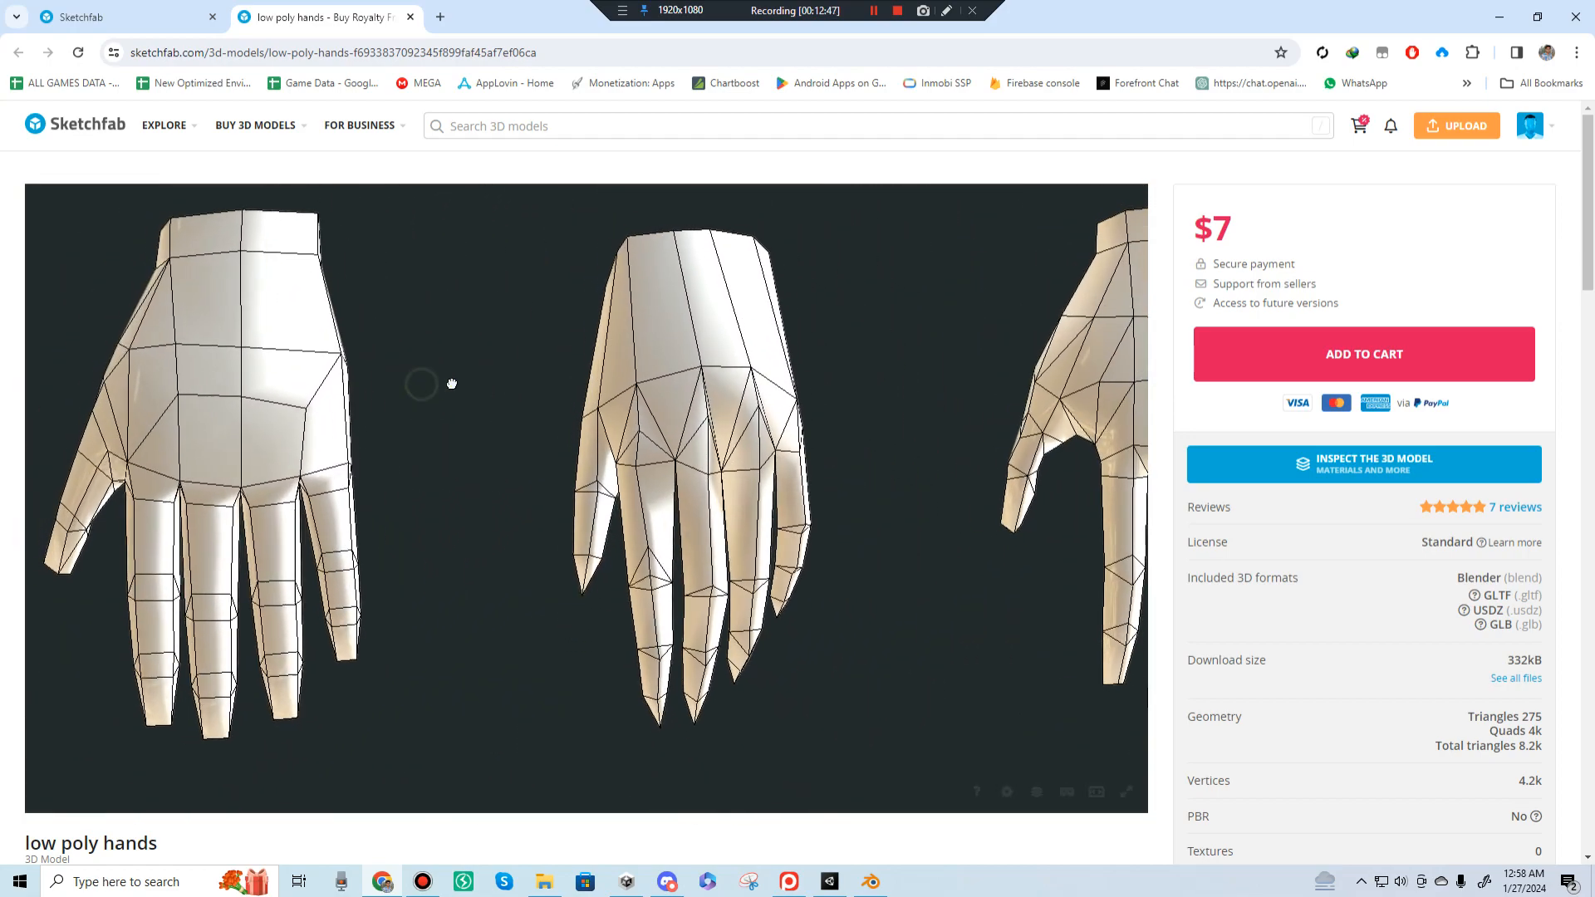
Step: Examine the back-of-hand topology of the mitten-style and full-finger hands across the middle and lower rows
{"action": "scroll", "coordinate": [452, 383], "scroll_direction": "down", "scroll_amount": 5}
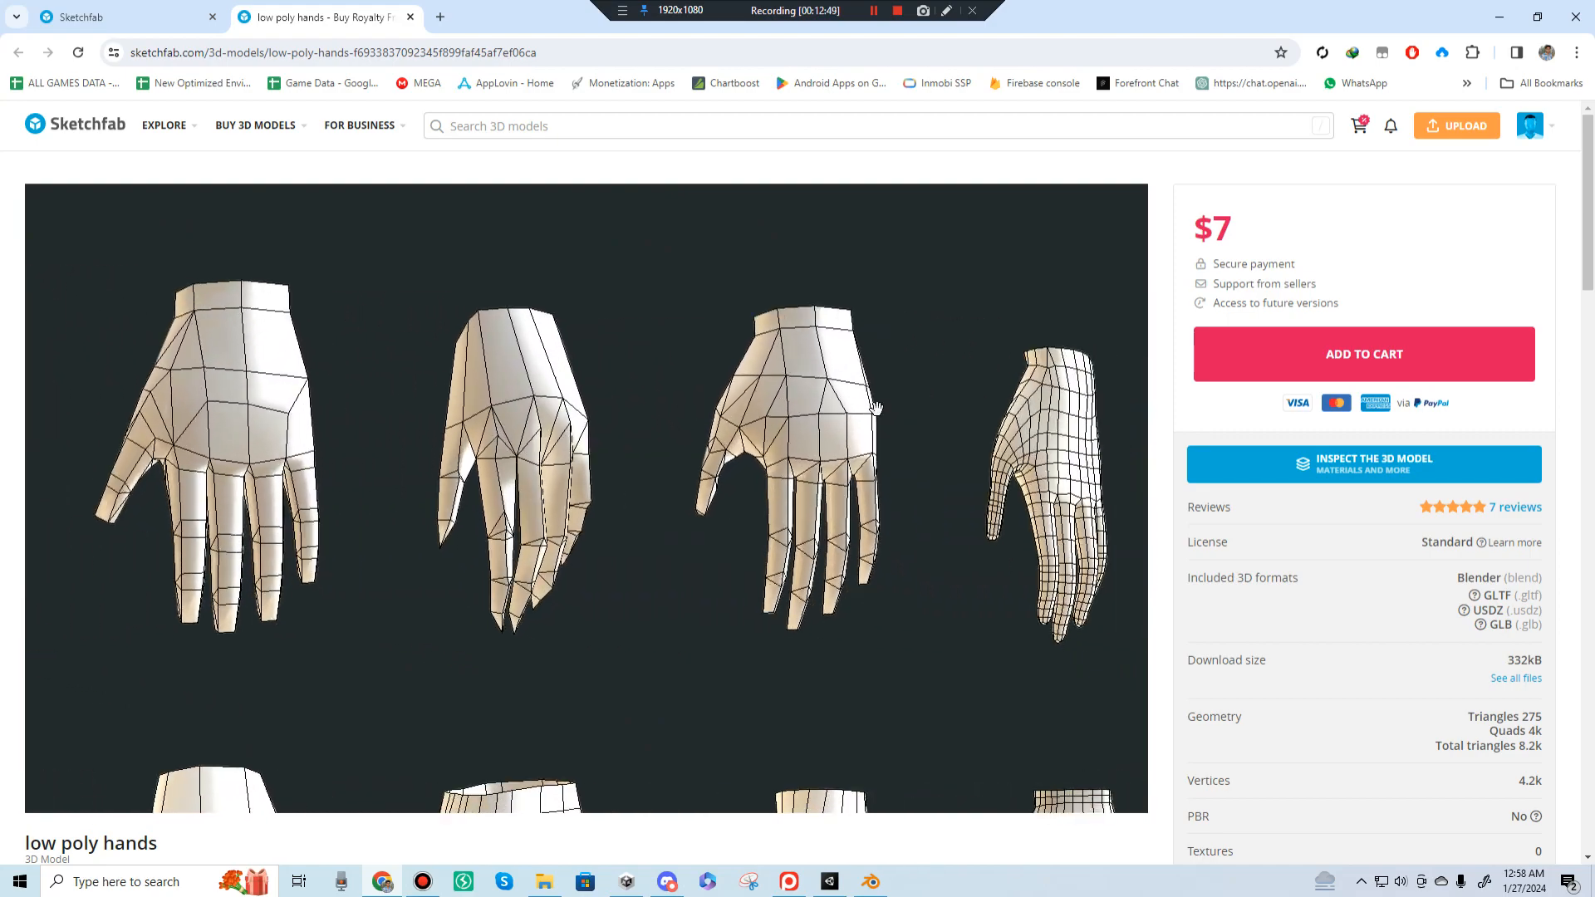
{"action": "mouse_move", "coordinate": [876, 408]}
{"action": "left_mouse_down"}
{"action": "mouse_move", "coordinate": [838, 407]}
{"action": "mouse_move", "coordinate": [811, 348]}
{"action": "mouse_move", "coordinate": [659, 352]}
{"action": "mouse_move", "coordinate": [705, 328]}
{"action": "left_mouse_up"}
{"action": "right_click_drag", "start_coordinate": [705, 328], "coordinate": [794, 264]}
{"action": "scroll", "coordinate": [955, 399], "scroll_direction": "up", "scroll_amount": 3}
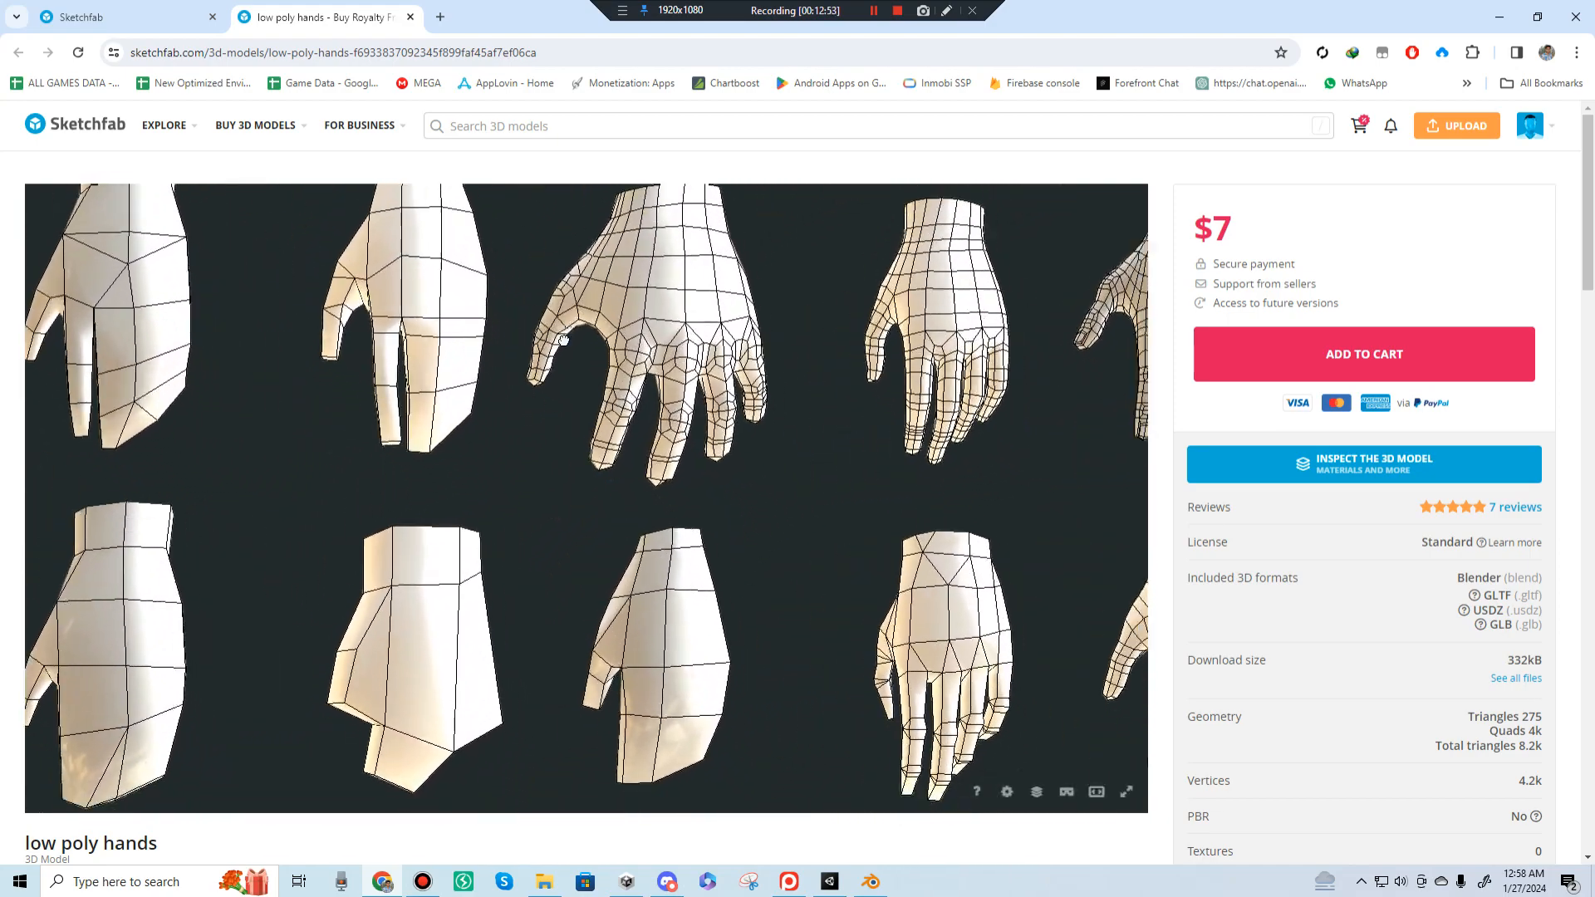
{"action": "mouse_move", "coordinate": [1059, 487]}
{"action": "right_mouse_down"}
{"action": "mouse_move", "coordinate": [715, 486]}
{"action": "mouse_move", "coordinate": [908, 473]}
{"action": "mouse_move", "coordinate": [414, 598]}
{"action": "right_mouse_up"}
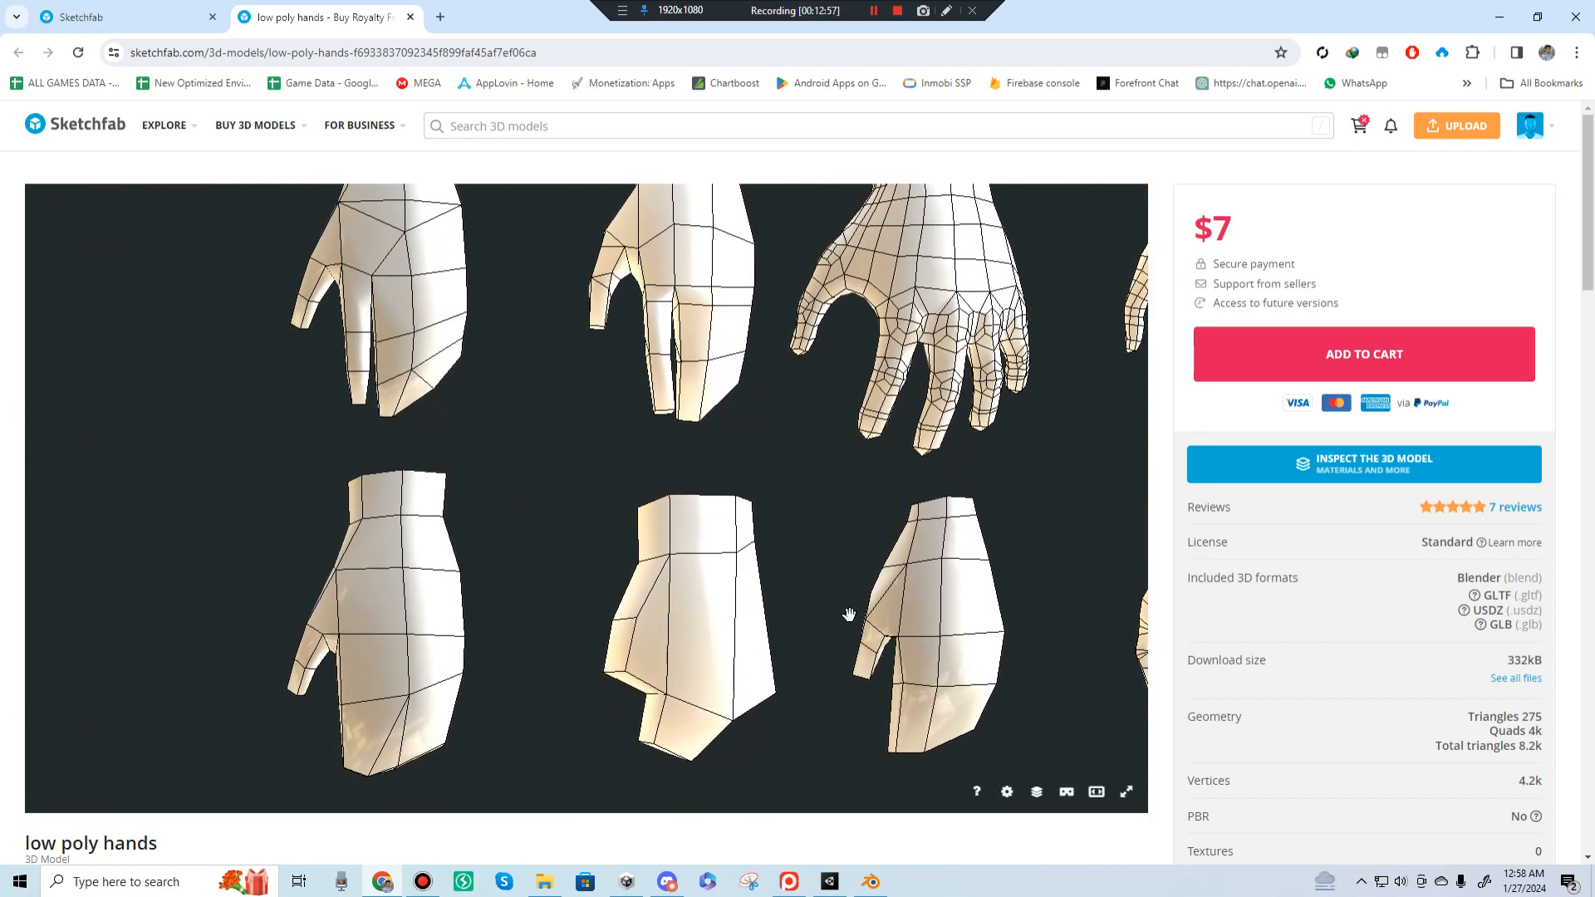
{"action": "right_click_drag", "start_coordinate": [972, 636], "coordinate": [573, 818]}
{"action": "mouse_move", "coordinate": [752, 648]}
{"action": "right_mouse_down"}
{"action": "mouse_move", "coordinate": [930, 555]}
{"action": "mouse_move", "coordinate": [1096, 428]}
{"action": "right_mouse_up"}
{"action": "right_click_drag", "start_coordinate": [1009, 515], "coordinate": [473, 590]}
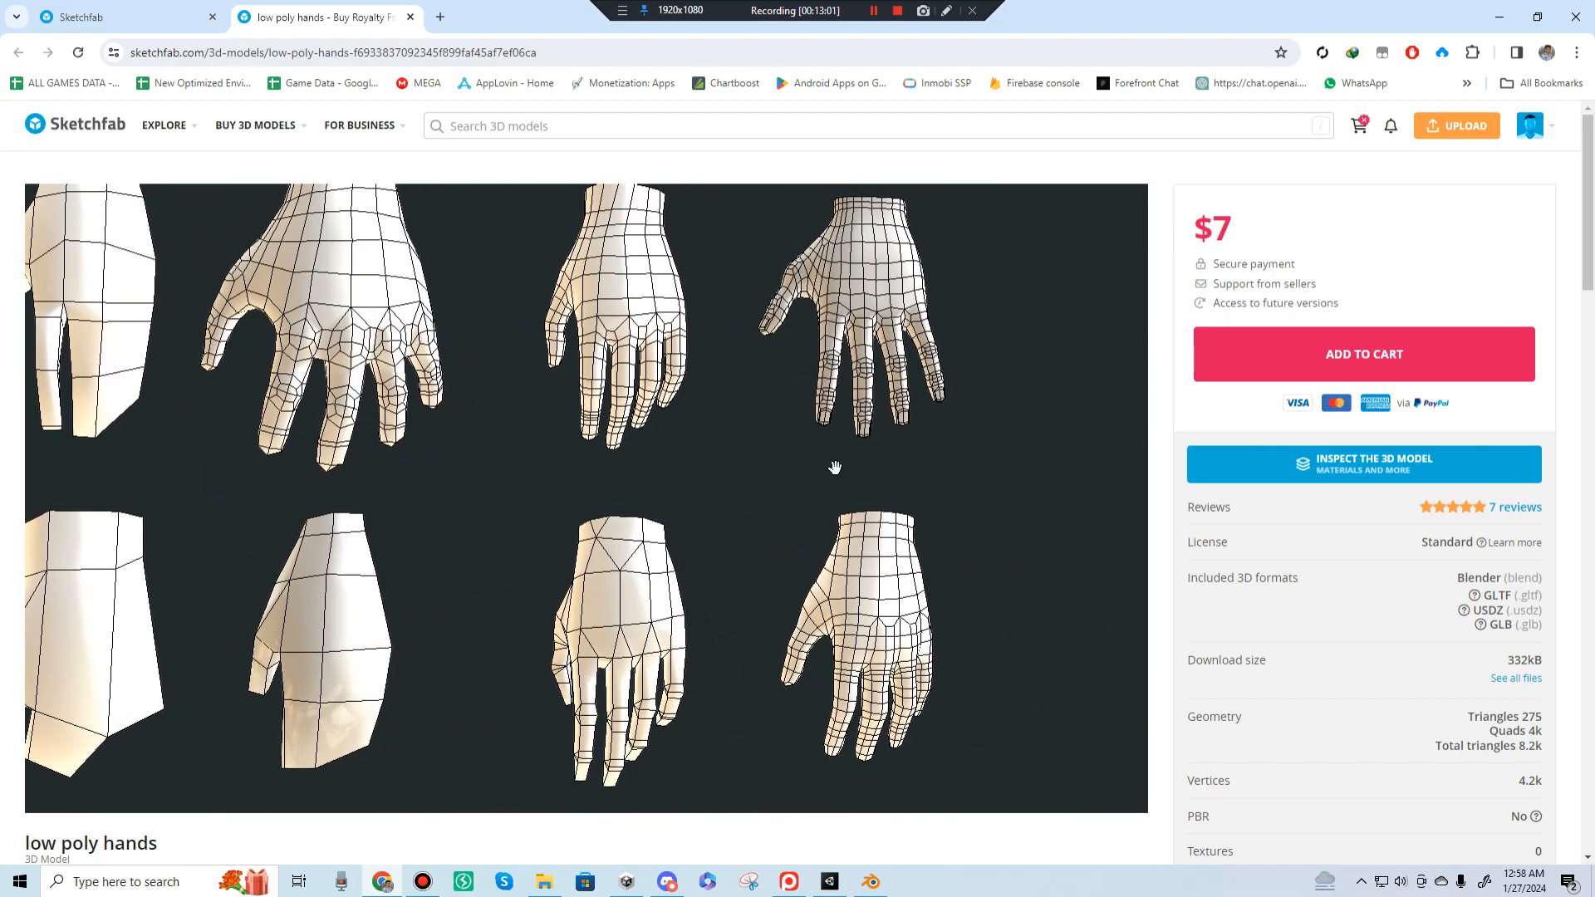
{"action": "right_click_drag", "start_coordinate": [1046, 577], "coordinate": [930, 502]}
Step: Inspect the palm and finger topology of the two full-finger hands in the lower row close up
{"action": "mouse_move", "coordinate": [929, 503]}
{"action": "left_mouse_down"}
{"action": "mouse_move", "coordinate": [855, 460]}
{"action": "mouse_move", "coordinate": [370, 466]}
{"action": "mouse_move", "coordinate": [440, 529]}
{"action": "mouse_move", "coordinate": [476, 595]}
{"action": "mouse_move", "coordinate": [473, 643]}
{"action": "left_mouse_up"}
{"action": "scroll", "coordinate": [416, 531], "scroll_direction": "up", "scroll_amount": 4}
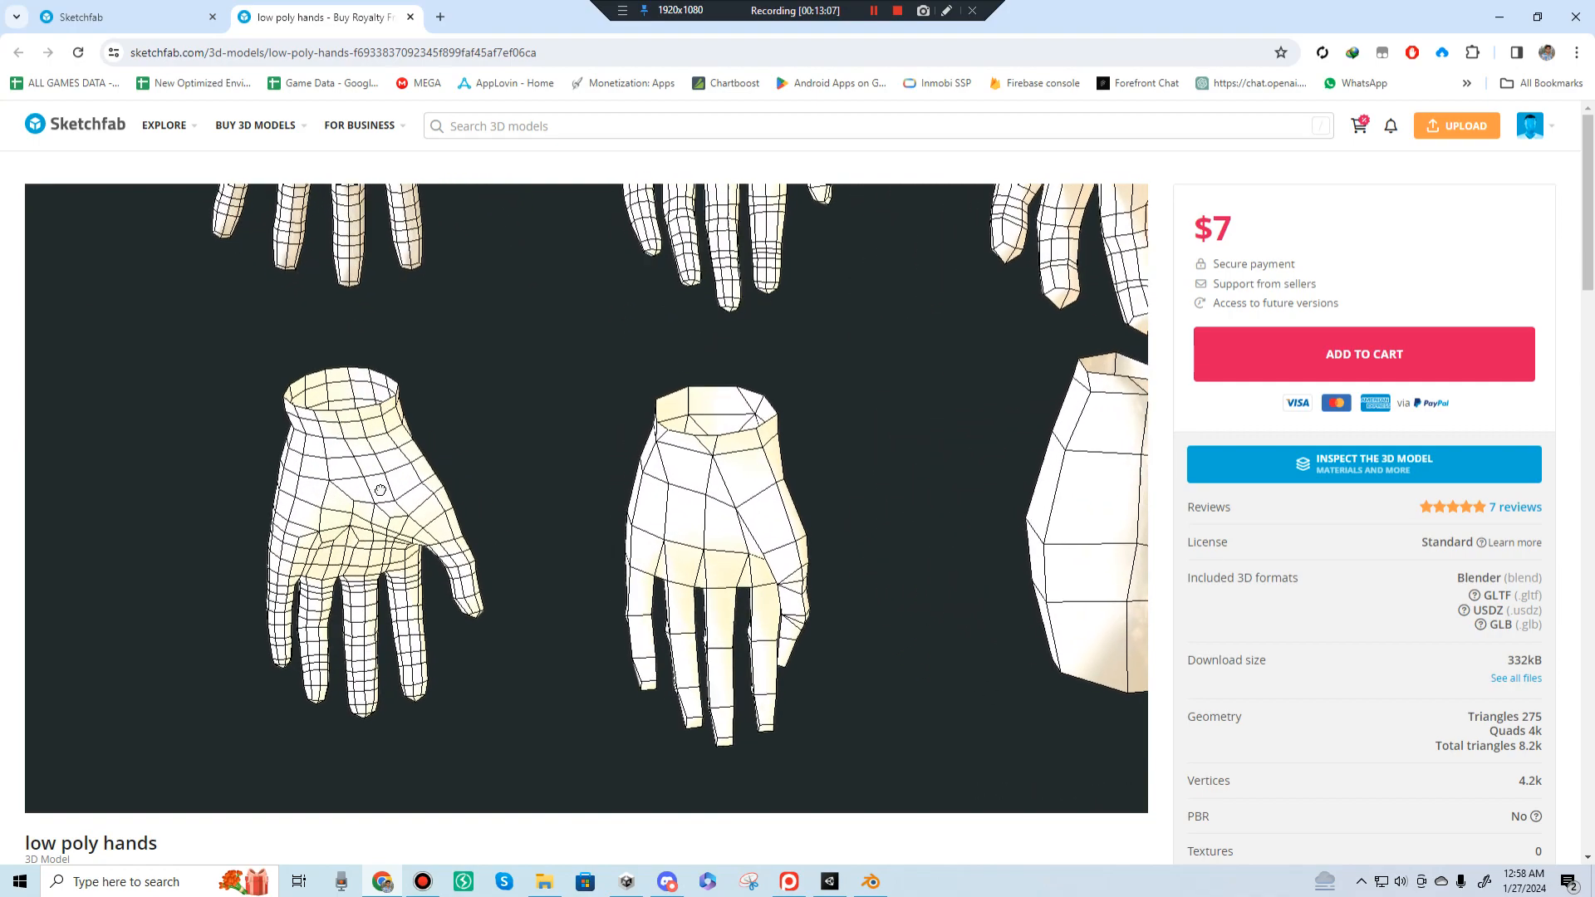
{"action": "right_click_drag", "start_coordinate": [291, 417], "coordinate": [383, 382]}
{"action": "mouse_move", "coordinate": [442, 426]}
{"action": "left_mouse_down"}
{"action": "mouse_move", "coordinate": [431, 357]}
{"action": "mouse_move", "coordinate": [409, 384]}
{"action": "mouse_move", "coordinate": [445, 398]}
{"action": "left_mouse_up"}
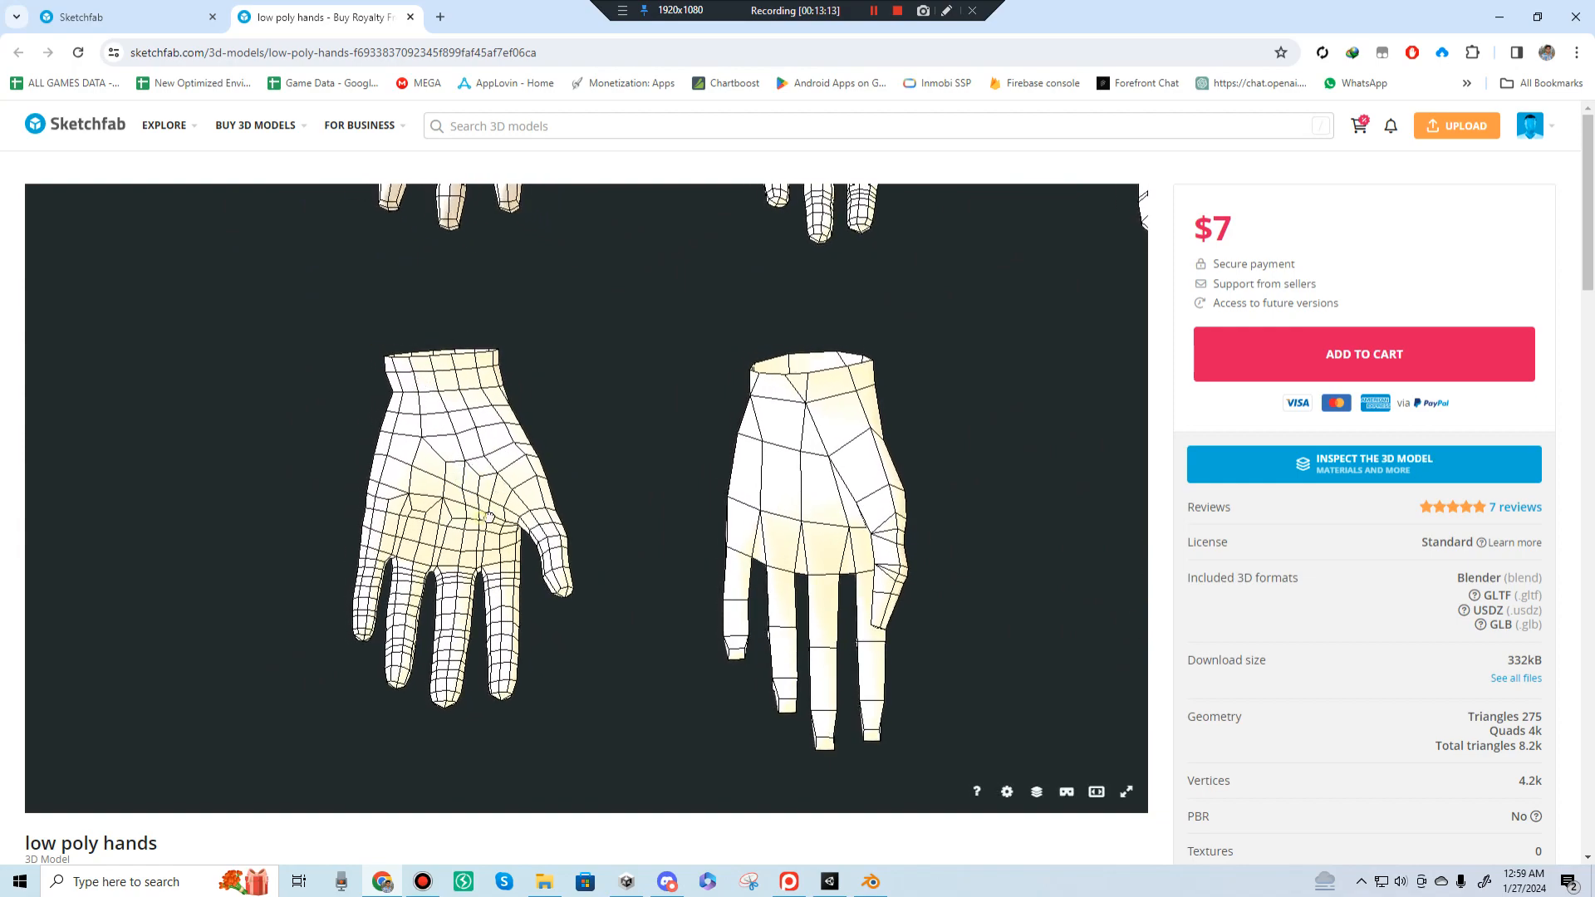
{"action": "mouse_move", "coordinate": [488, 518]}
{"action": "left_mouse_down"}
{"action": "mouse_move", "coordinate": [573, 526]}
{"action": "mouse_move", "coordinate": [448, 467]}
{"action": "left_mouse_up"}
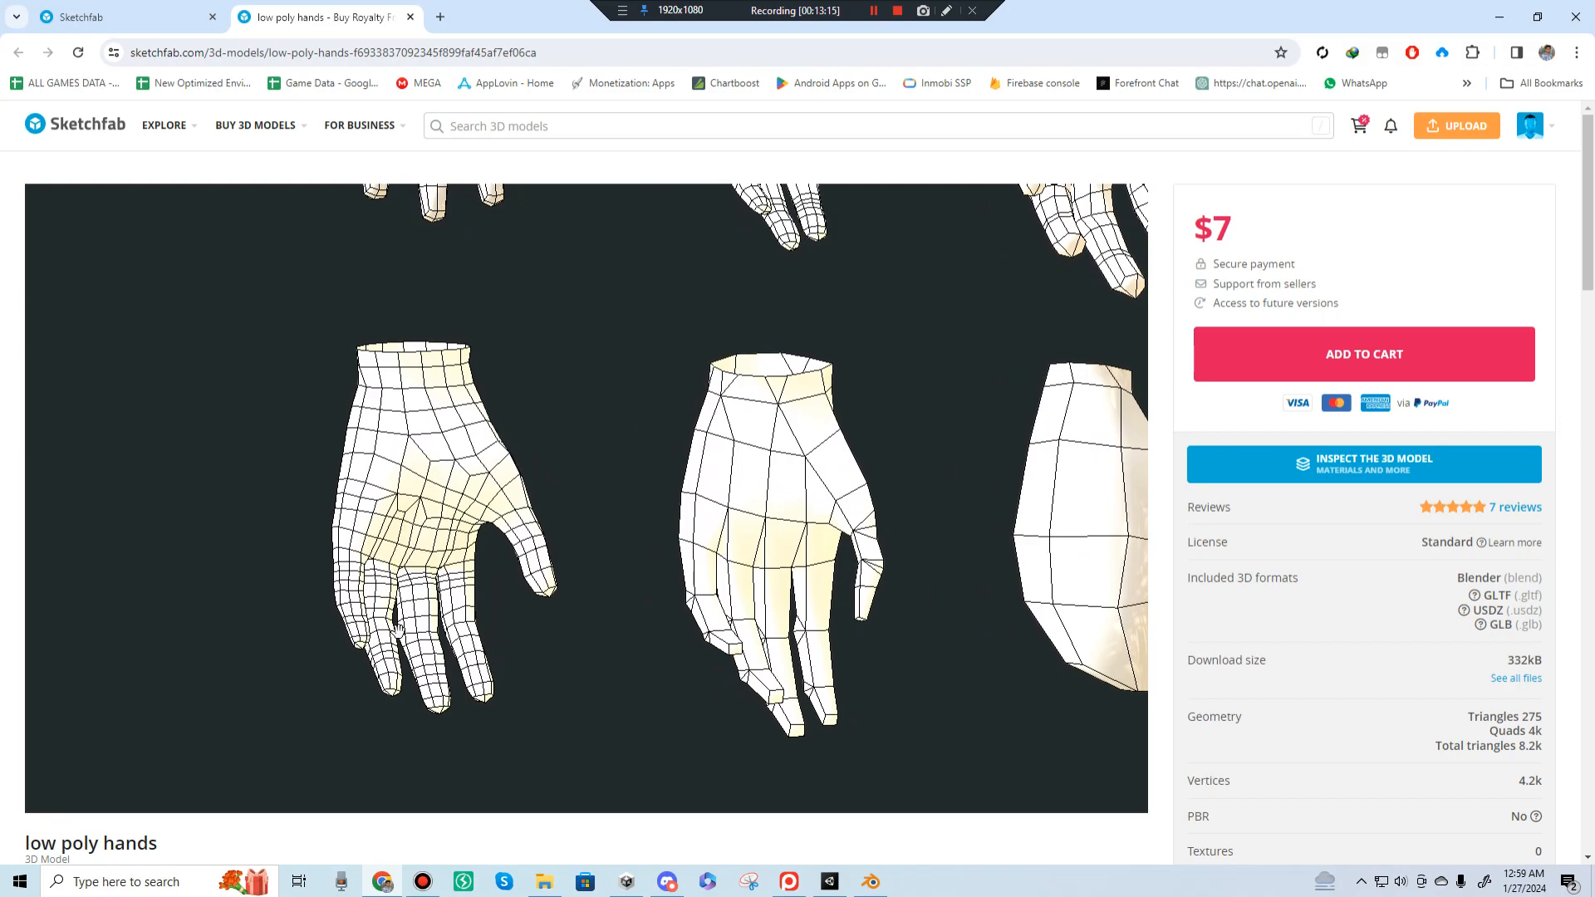
{"action": "mouse_move", "coordinate": [376, 611]}
{"action": "left_mouse_down"}
{"action": "mouse_move", "coordinate": [277, 584]}
{"action": "mouse_move", "coordinate": [399, 615]}
{"action": "mouse_move", "coordinate": [650, 636]}
{"action": "mouse_move", "coordinate": [639, 351]}
{"action": "mouse_move", "coordinate": [352, 684]}
{"action": "left_mouse_up"}
Step: Check the total triangle count in the model's geometry details and bring the whole set of reference hands into view
{"action": "scroll", "coordinate": [5, 722], "scroll_direction": "down", "scroll_amount": 4}
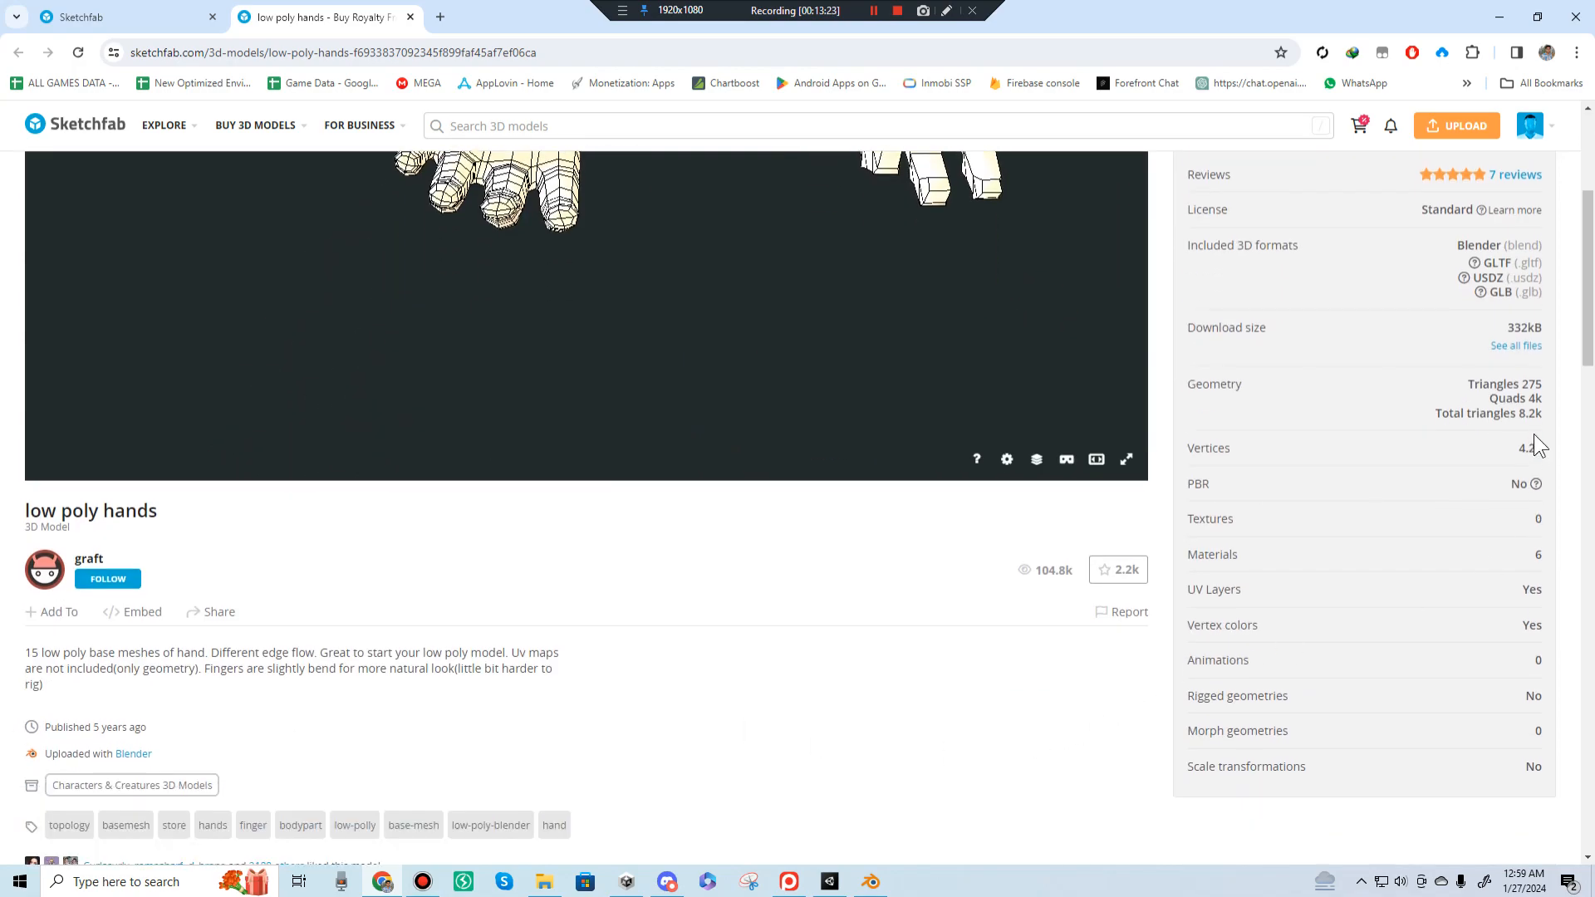
{"action": "scroll", "coordinate": [1334, 489], "scroll_direction": "up", "scroll_amount": 4}
{"action": "scroll", "coordinate": [730, 541], "scroll_direction": "down", "scroll_amount": 5}
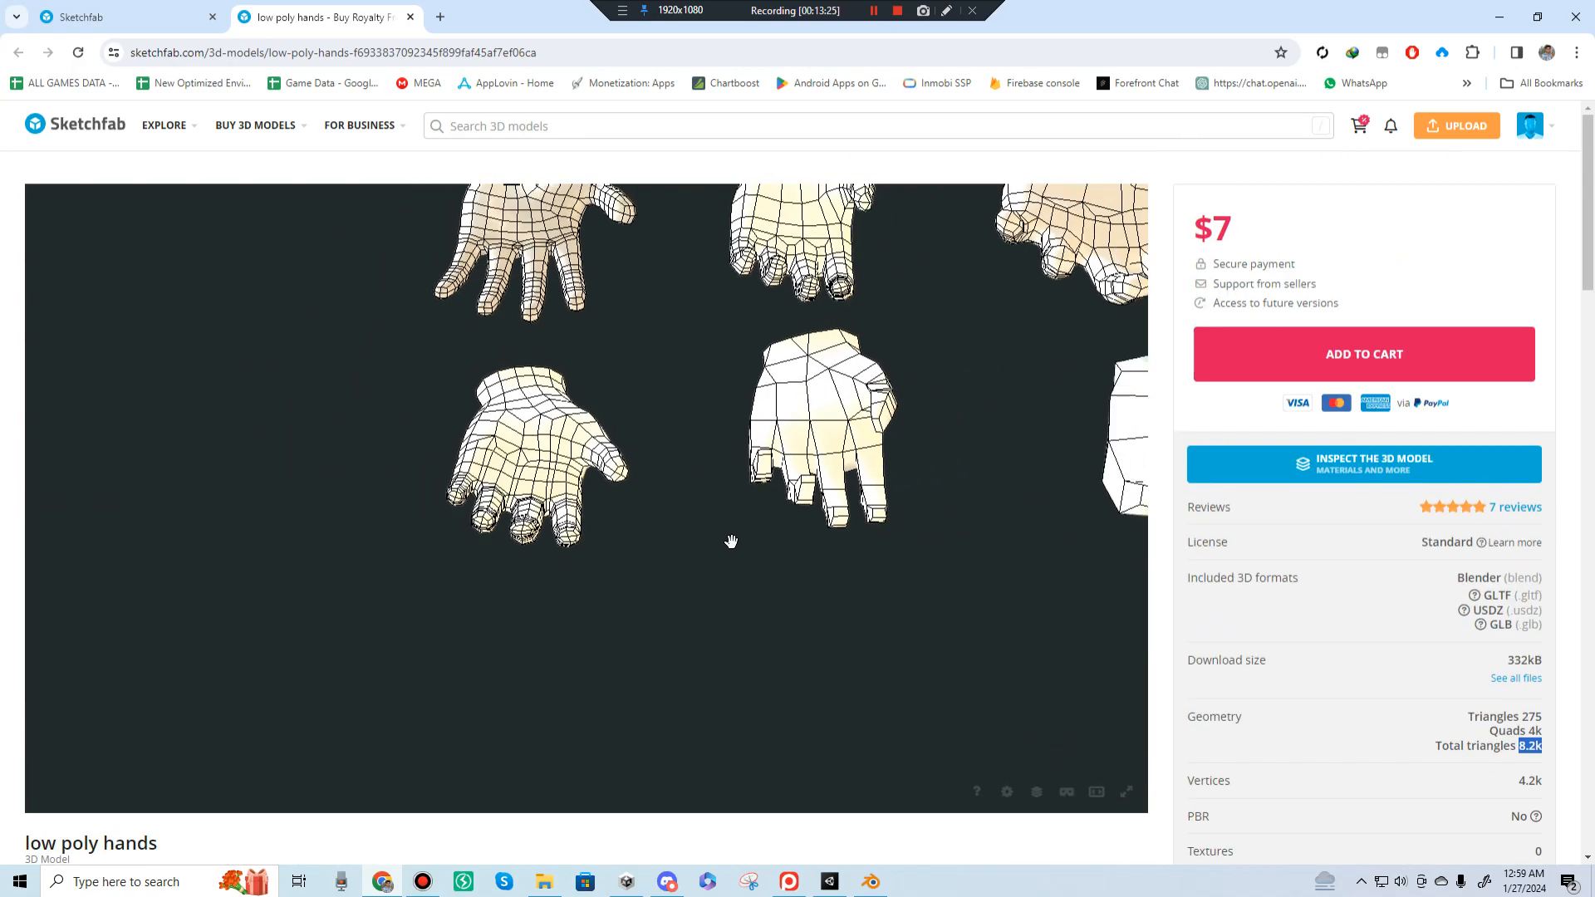
{"action": "left_click_drag", "start_coordinate": [926, 595], "coordinate": [811, 612]}
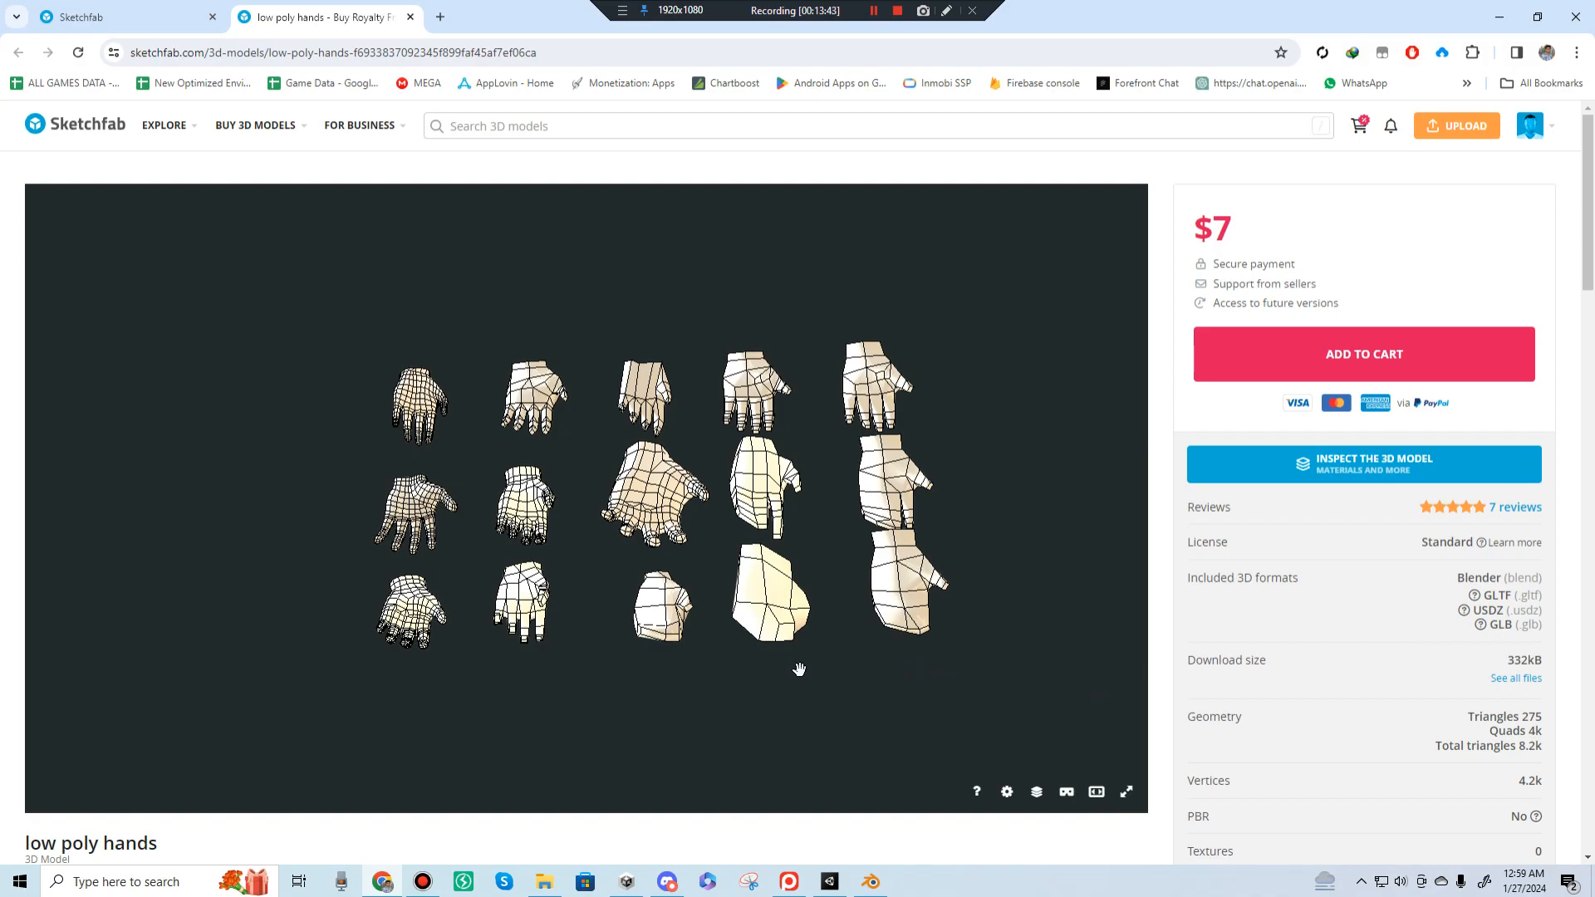
Step: Compare the palm-side topology of the denser and simpler hands across all three rows
{"action": "left_click_drag", "start_coordinate": [369, 546], "coordinate": [453, 639]}
{"action": "right_click_drag", "start_coordinate": [455, 531], "coordinate": [466, 661]}
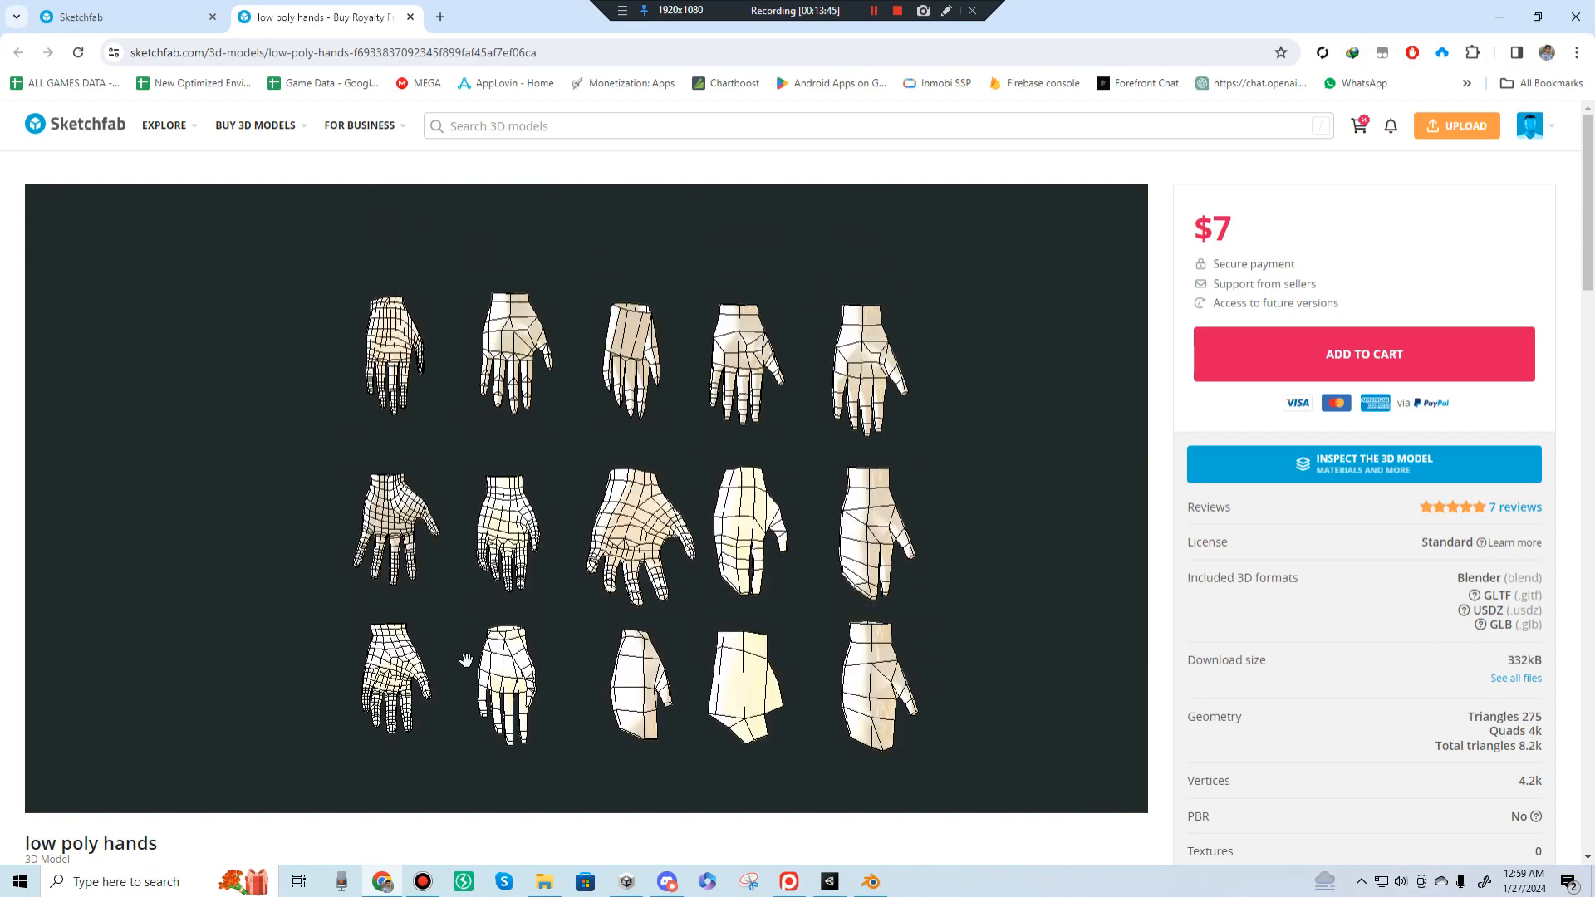
{"action": "scroll", "coordinate": [593, 412], "scroll_direction": "up", "scroll_amount": 5}
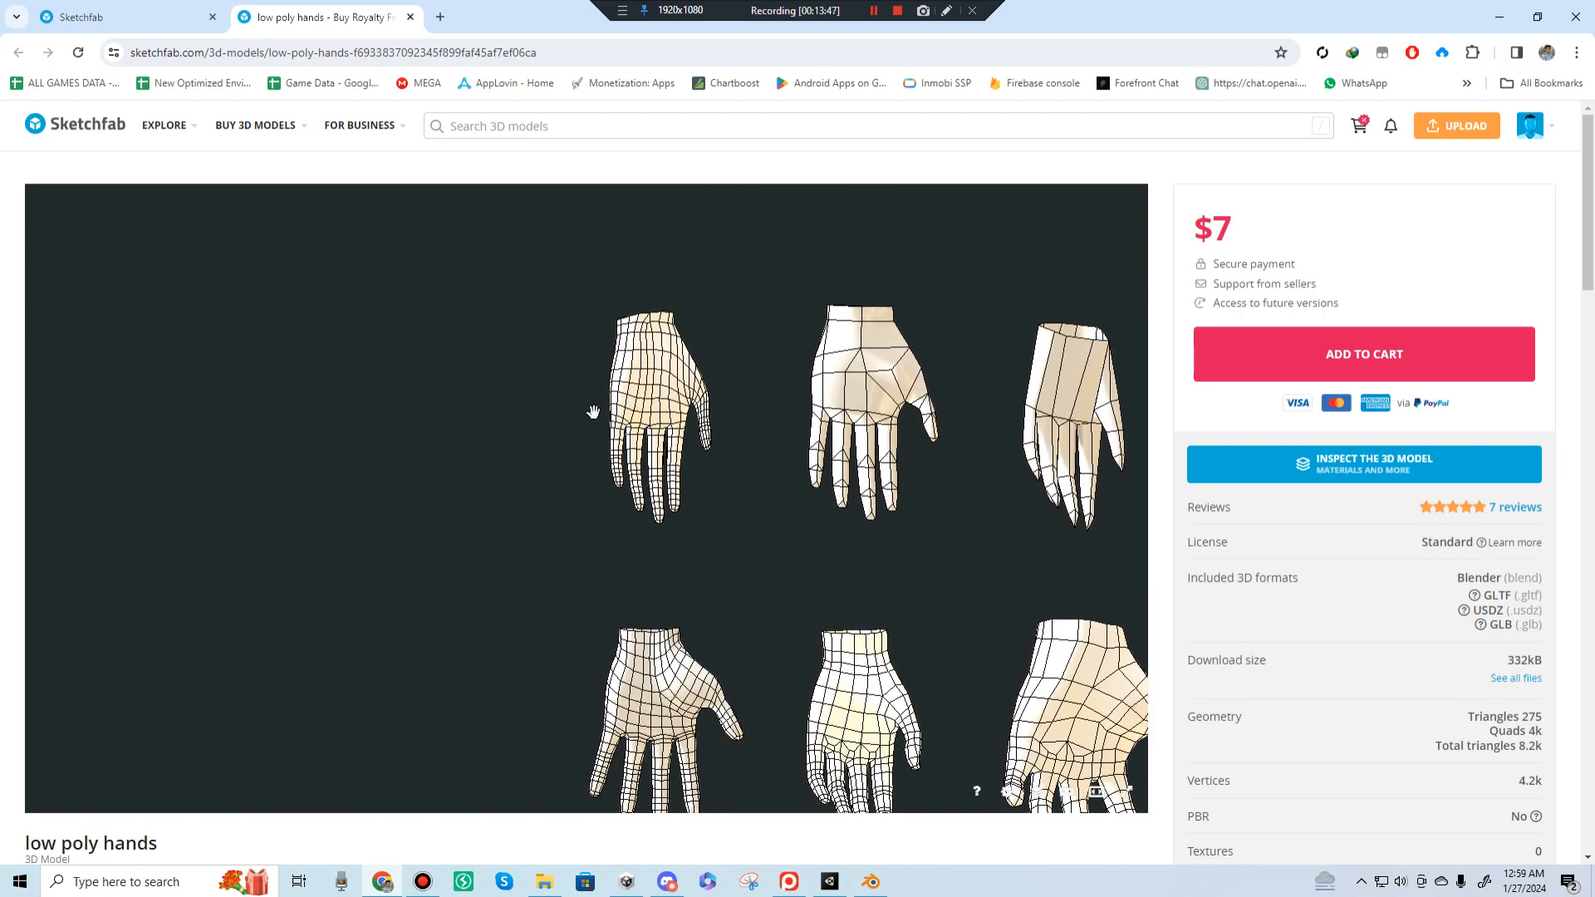
{"action": "mouse_move", "coordinate": [875, 730]}
{"action": "right_mouse_down"}
{"action": "mouse_move", "coordinate": [712, 705]}
{"action": "mouse_move", "coordinate": [509, 758]}
{"action": "right_mouse_up"}
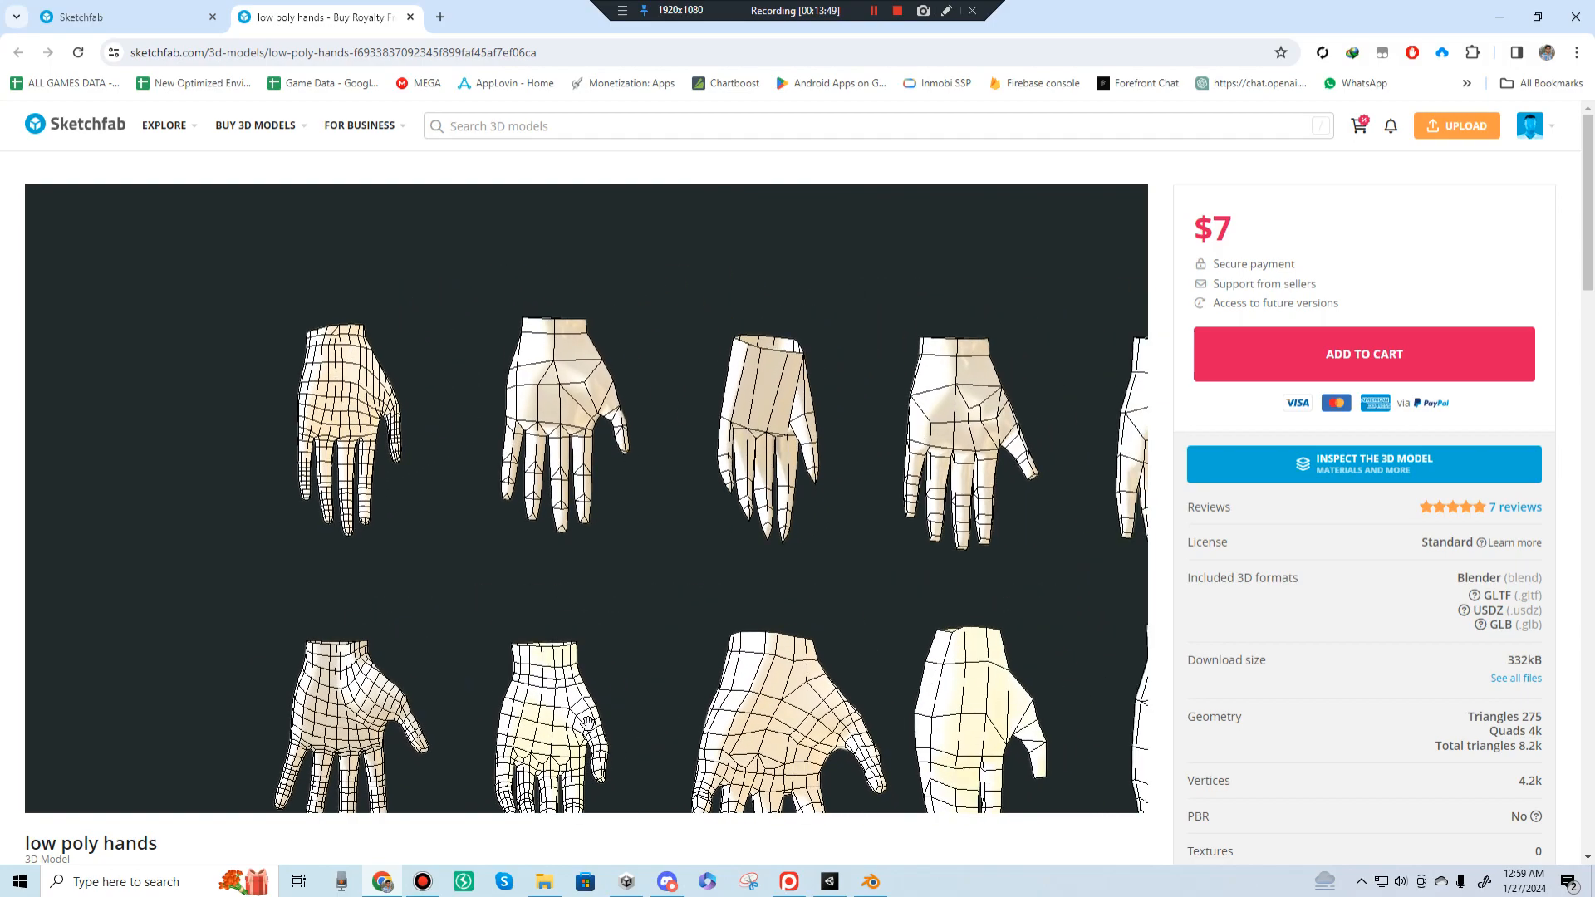
{"action": "mouse_move", "coordinate": [260, 417]}
{"action": "left_mouse_down"}
{"action": "mouse_move", "coordinate": [548, 420]}
{"action": "mouse_move", "coordinate": [349, 465]}
{"action": "mouse_move", "coordinate": [499, 531]}
{"action": "mouse_move", "coordinate": [232, 591]}
{"action": "left_mouse_up"}
{"action": "right_click_drag", "start_coordinate": [232, 592], "coordinate": [444, 398]}
{"action": "scroll", "coordinate": [432, 498], "scroll_direction": "up", "scroll_amount": 2}
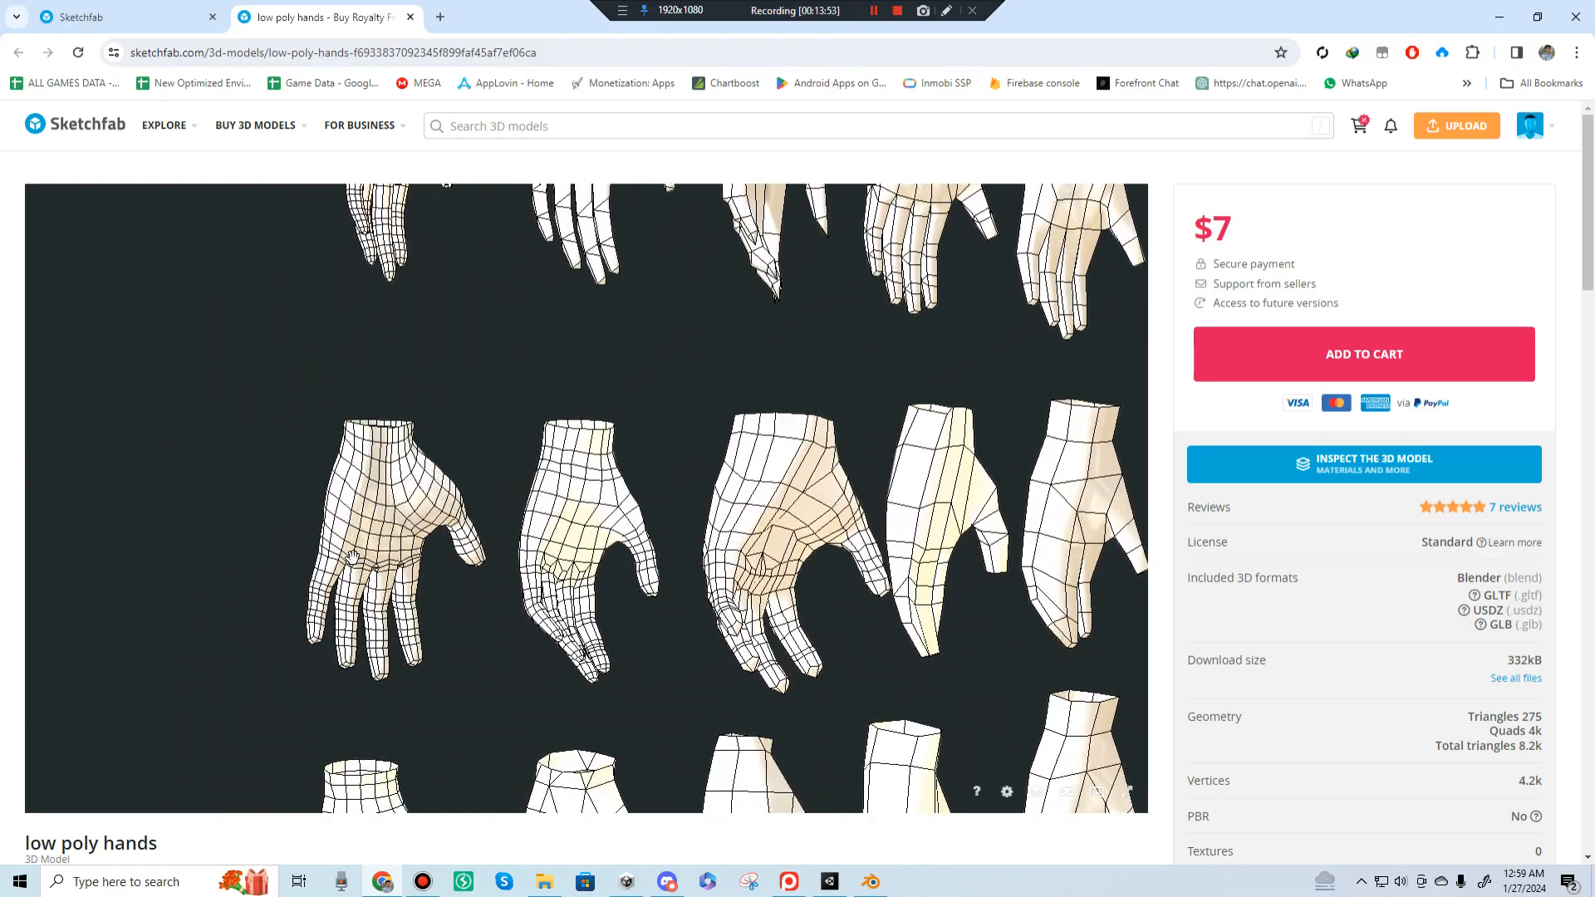
{"action": "scroll", "coordinate": [421, 715], "scroll_direction": "down", "scroll_amount": 4}
{"action": "mouse_move", "coordinate": [421, 715]}
{"action": "left_mouse_down"}
{"action": "mouse_move", "coordinate": [616, 512]}
{"action": "mouse_move", "coordinate": [546, 519]}
{"action": "mouse_move", "coordinate": [623, 473]}
{"action": "mouse_move", "coordinate": [623, 526]}
{"action": "mouse_move", "coordinate": [648, 503]}
{"action": "mouse_move", "coordinate": [655, 416]}
{"action": "left_mouse_up"}
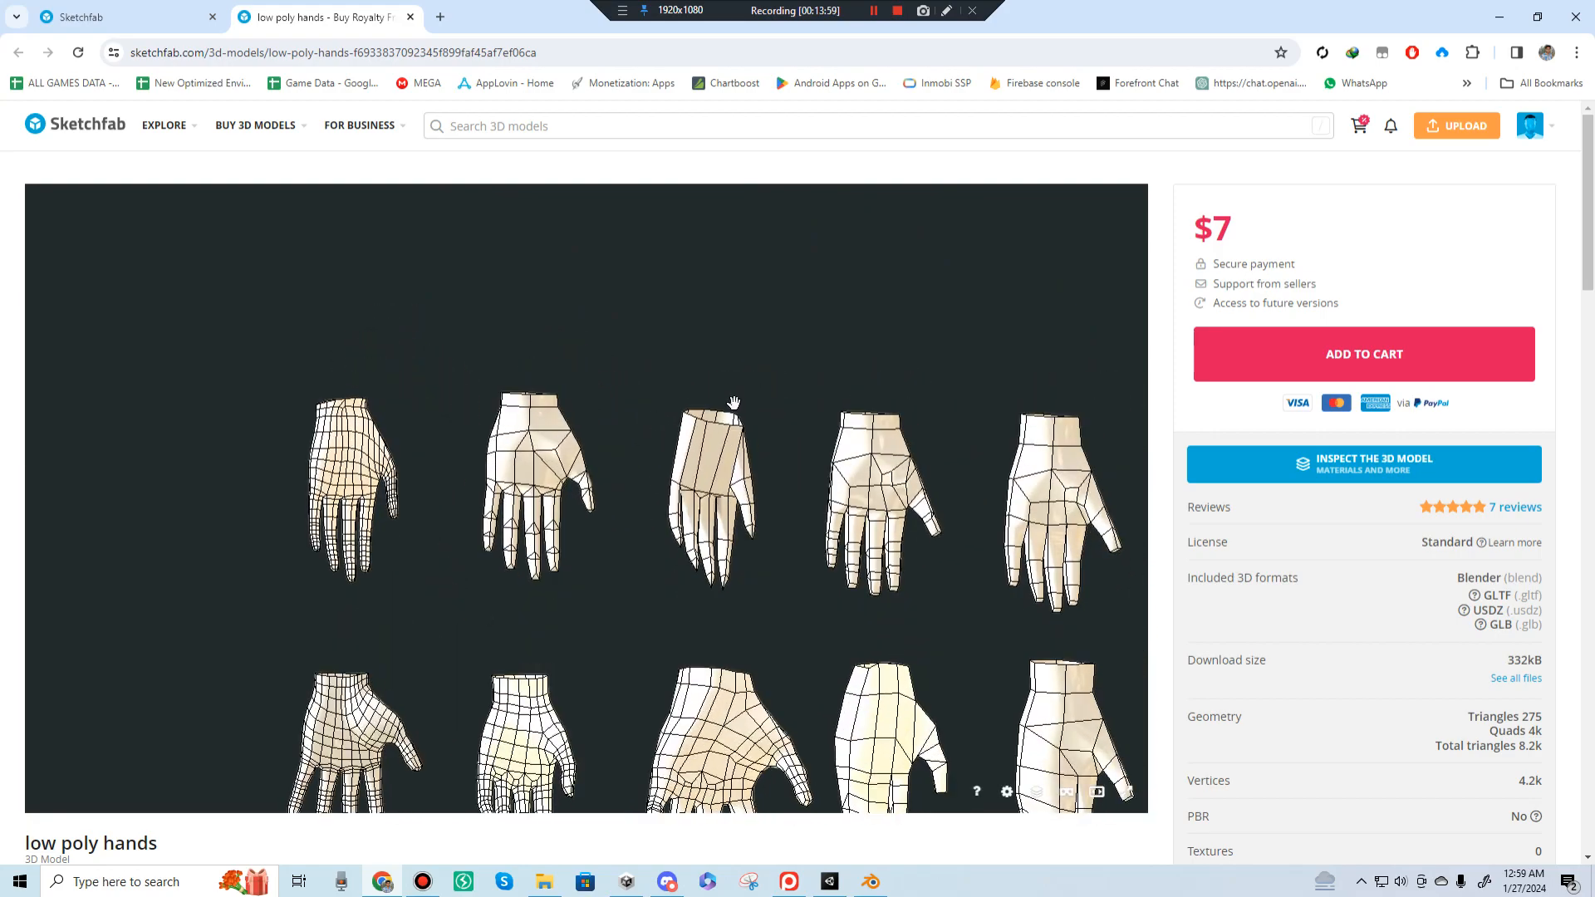
Step: Examine the simpler top-row hands close up from the palm and thumb sides
{"action": "scroll", "coordinate": [734, 402], "scroll_direction": "up", "scroll_amount": 3}
{"action": "mouse_move", "coordinate": [437, 414]}
{"action": "left_mouse_down"}
{"action": "mouse_move", "coordinate": [506, 484]}
{"action": "mouse_move", "coordinate": [436, 366]}
{"action": "mouse_move", "coordinate": [651, 527]}
{"action": "mouse_move", "coordinate": [639, 455]}
{"action": "mouse_move", "coordinate": [737, 481]}
{"action": "mouse_move", "coordinate": [701, 506]}
{"action": "mouse_move", "coordinate": [466, 541]}
{"action": "mouse_move", "coordinate": [570, 391]}
{"action": "mouse_move", "coordinate": [591, 480]}
{"action": "left_mouse_up"}
{"action": "scroll", "coordinate": [590, 480], "scroll_direction": "up", "scroll_amount": 5}
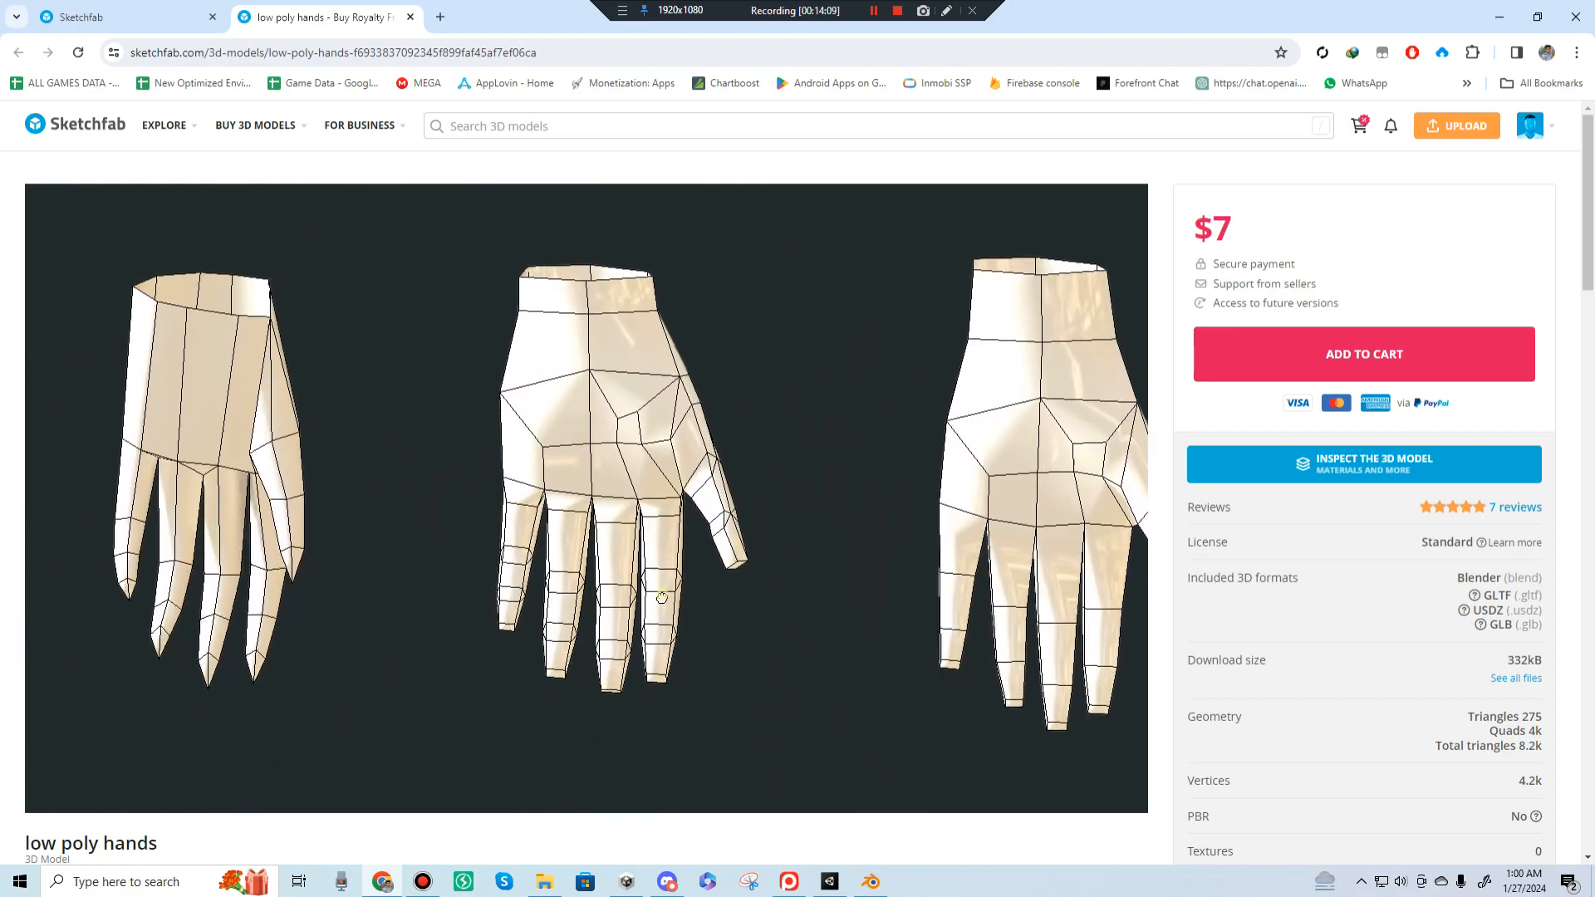
{"action": "mouse_move", "coordinate": [661, 523]}
{"action": "left_mouse_down"}
{"action": "mouse_move", "coordinate": [655, 379]}
{"action": "mouse_move", "coordinate": [579, 354]}
{"action": "left_mouse_up"}
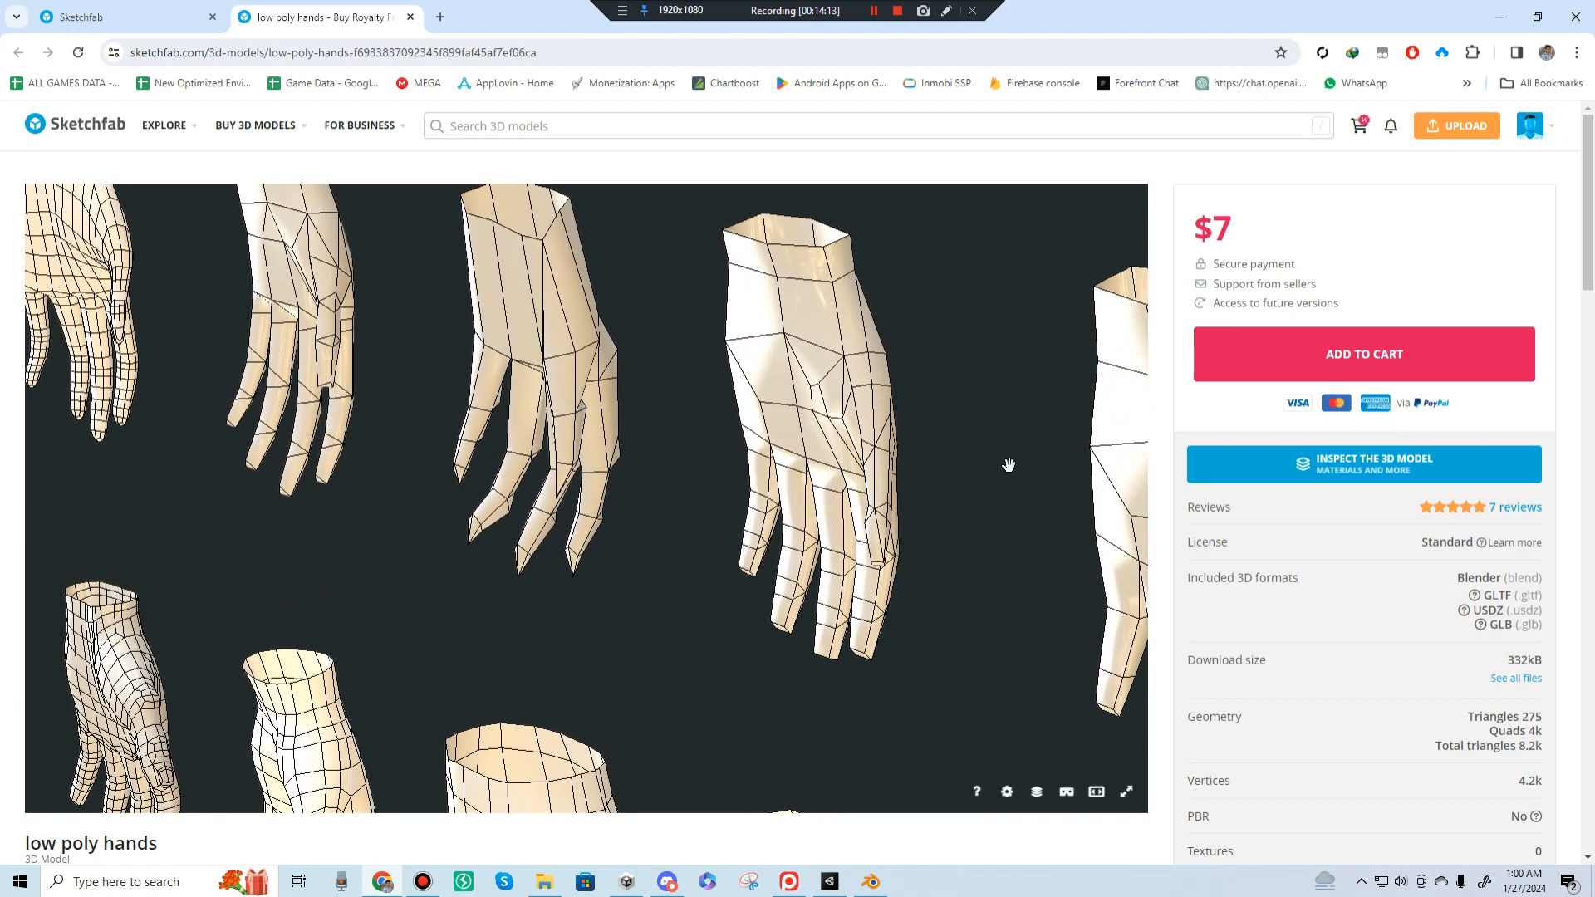
{"action": "mouse_move", "coordinate": [1008, 465]}
{"action": "left_mouse_down"}
{"action": "mouse_move", "coordinate": [897, 505]}
{"action": "mouse_move", "coordinate": [922, 505]}
{"action": "mouse_move", "coordinate": [811, 502]}
{"action": "mouse_move", "coordinate": [532, 433]}
{"action": "mouse_move", "coordinate": [482, 499]}
{"action": "left_mouse_up"}
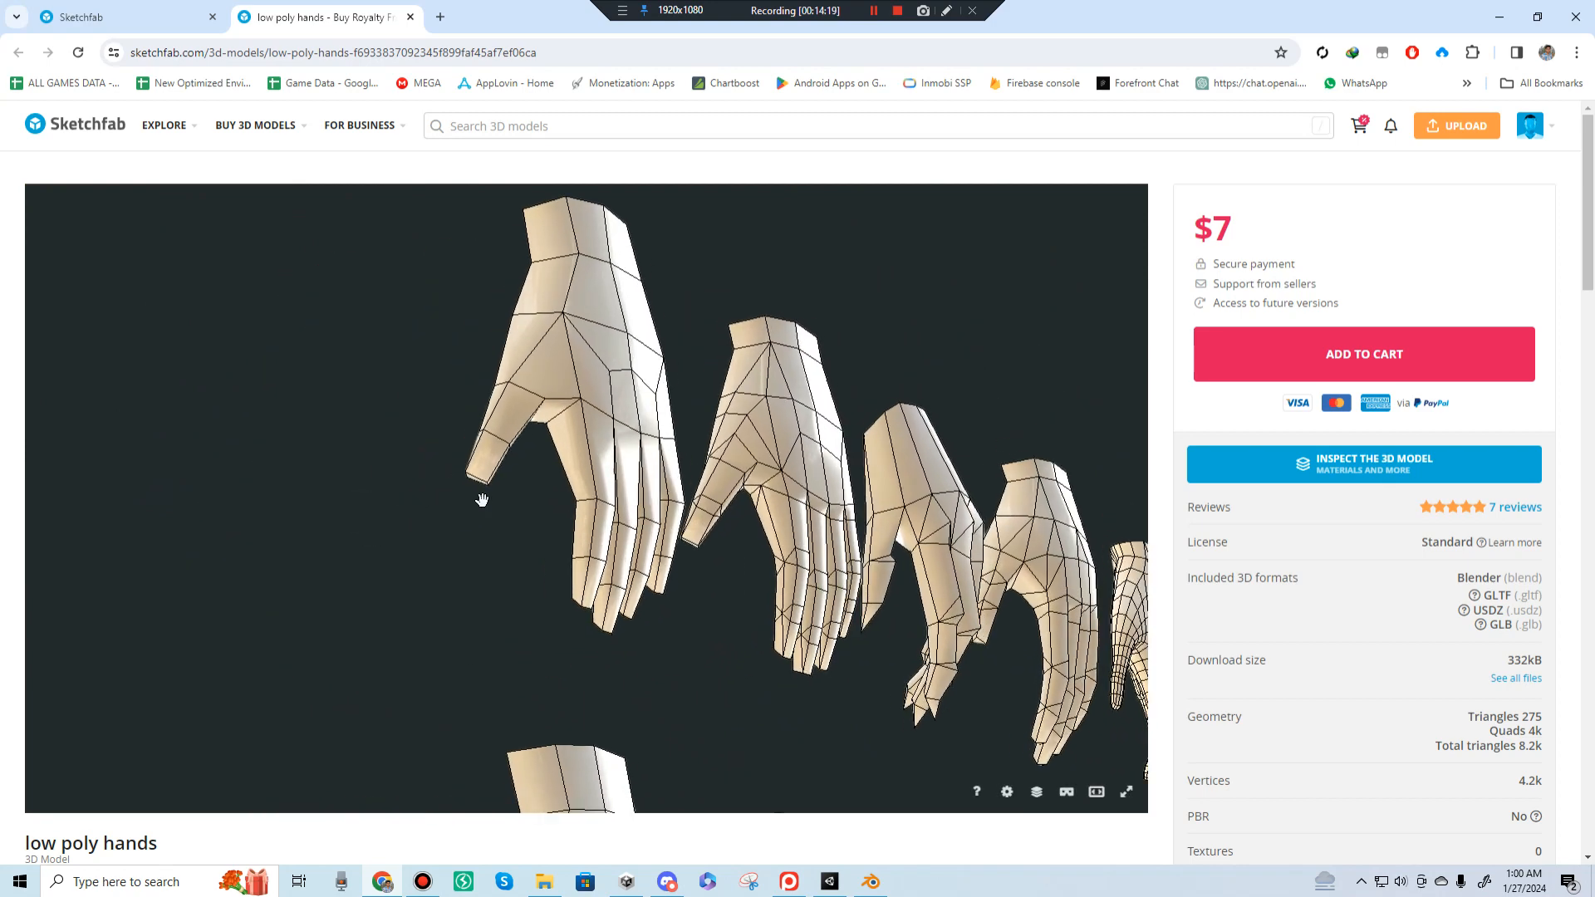
Step: Inspect the finger and knuckle edges of the simplest top-row hand at the row's end, from both back and palm
{"action": "scroll", "coordinate": [580, 476], "scroll_direction": "up", "scroll_amount": 3}
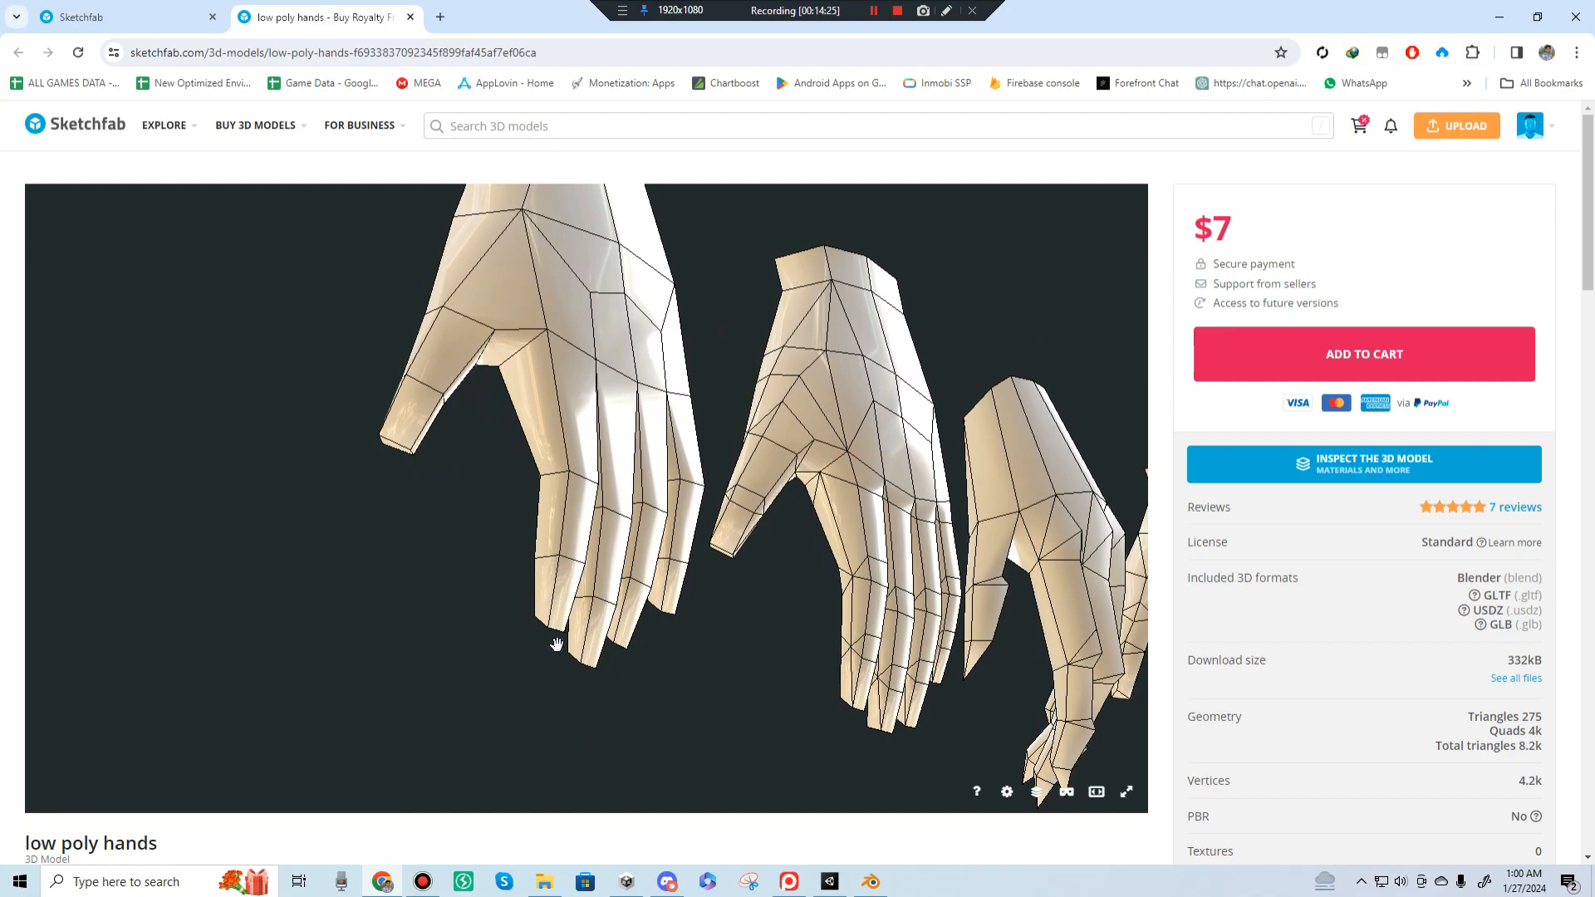
{"action": "mouse_move", "coordinate": [655, 588]}
{"action": "left_mouse_down"}
{"action": "mouse_move", "coordinate": [559, 559]}
{"action": "mouse_move", "coordinate": [517, 589]}
{"action": "mouse_move", "coordinate": [545, 606]}
{"action": "mouse_move", "coordinate": [520, 609]}
{"action": "mouse_move", "coordinate": [566, 598]}
{"action": "left_mouse_up"}
{"action": "scroll", "coordinate": [565, 598], "scroll_direction": "down", "scroll_amount": 3}
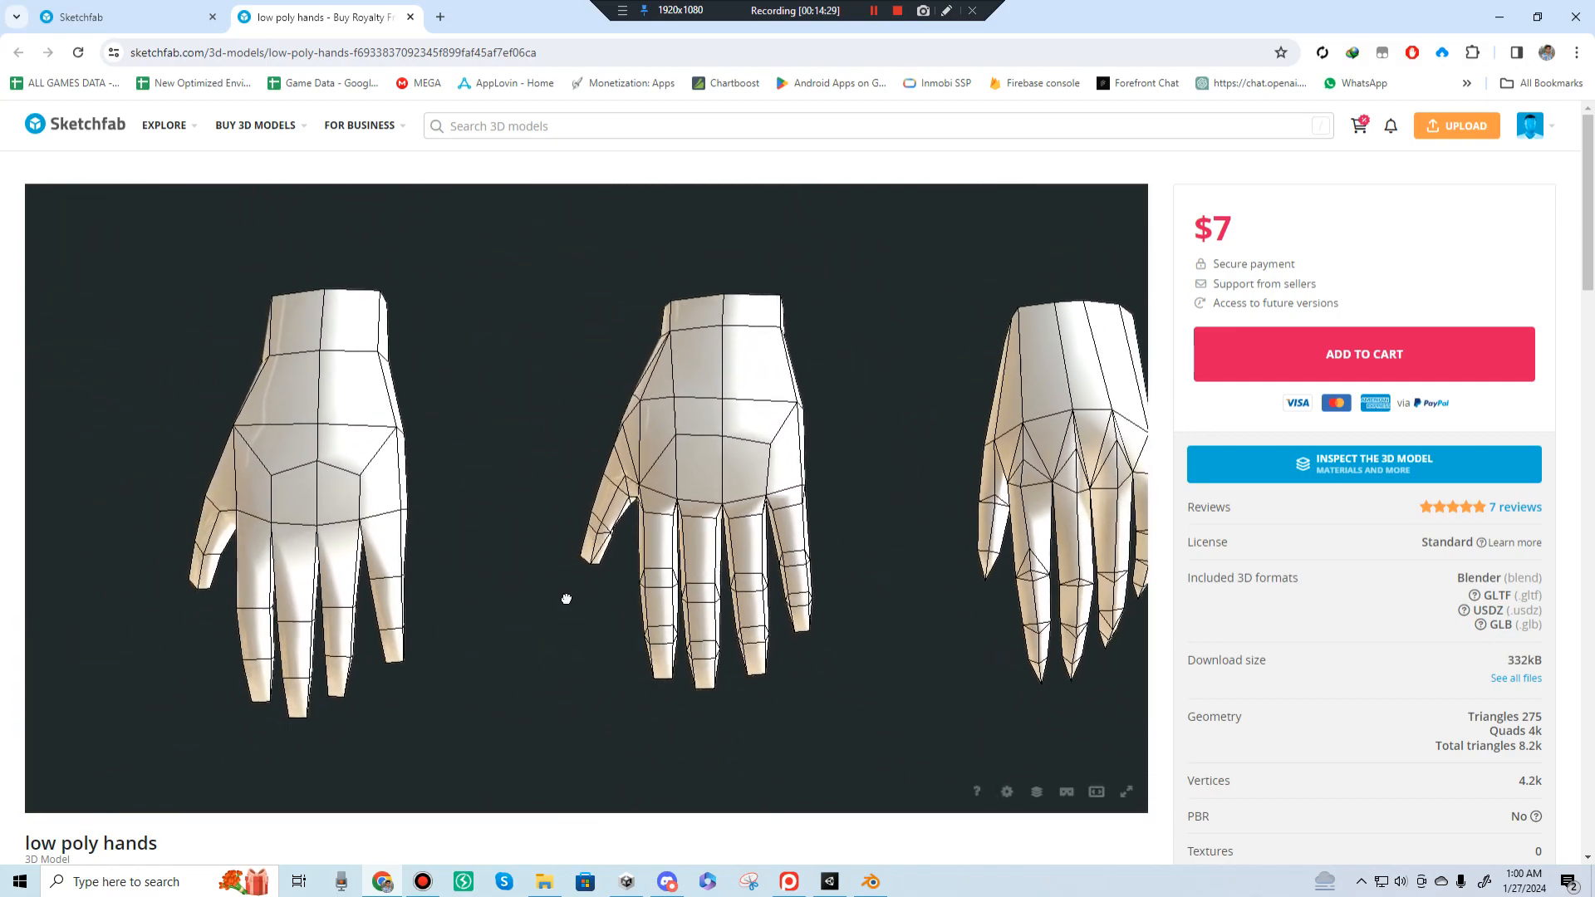
{"action": "scroll", "coordinate": [566, 597], "scroll_direction": "up", "scroll_amount": 3}
{"action": "mouse_move", "coordinate": [559, 536]}
{"action": "left_mouse_down"}
{"action": "mouse_move", "coordinate": [779, 548]}
{"action": "mouse_move", "coordinate": [939, 583]}
{"action": "left_mouse_up"}
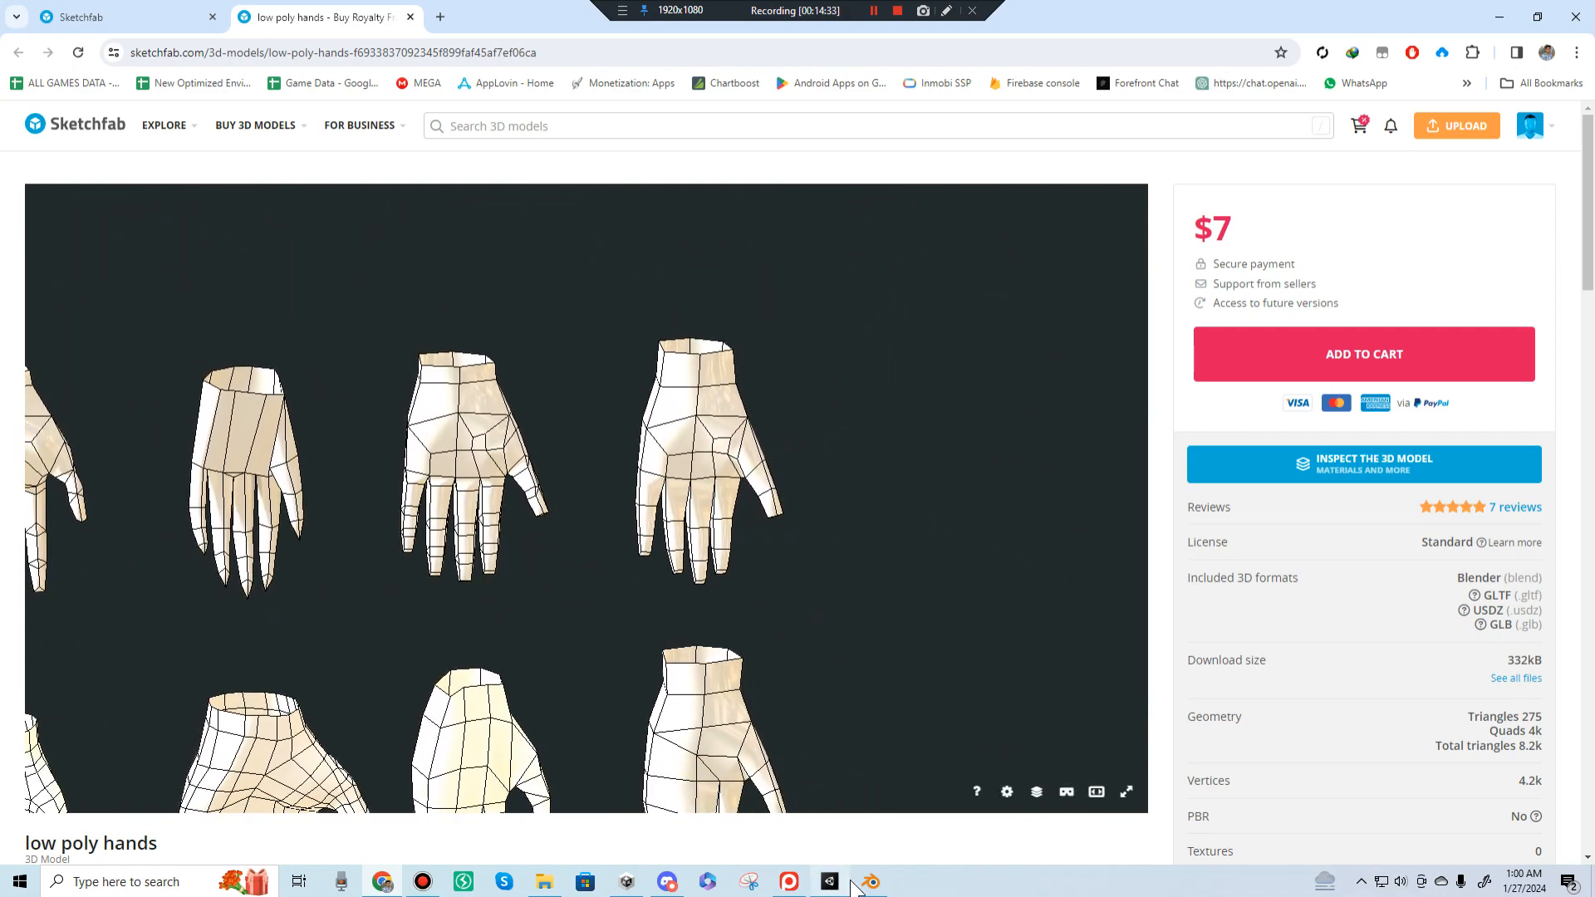
Step: Switch to Blender and select the character's body object
{"action": "left_click", "coordinate": [855, 883]}
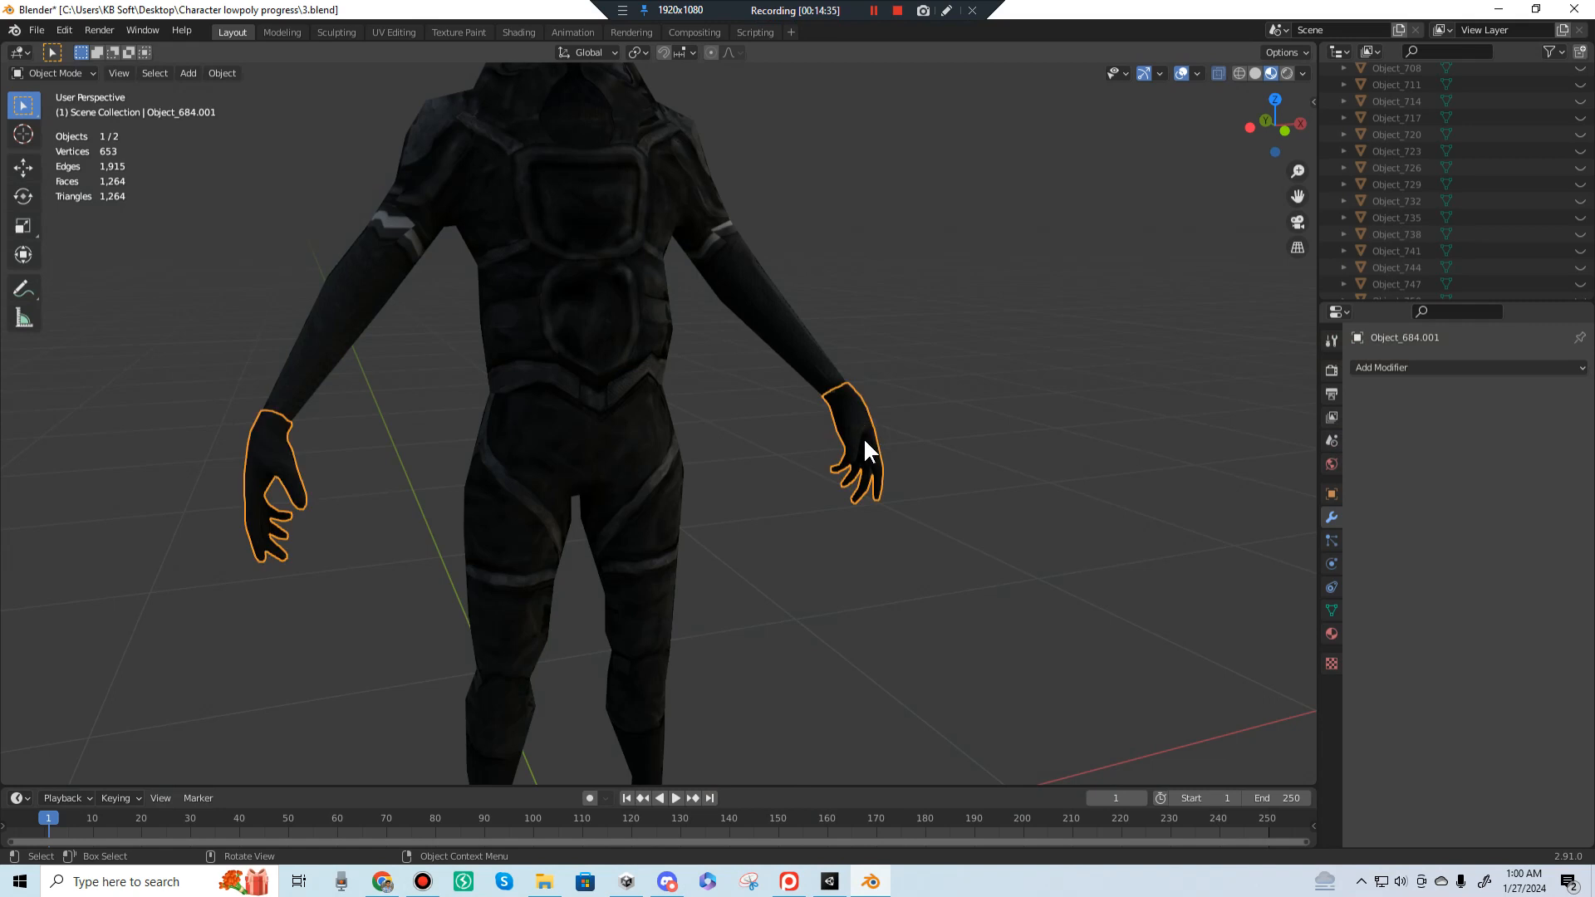
{"action": "left_click", "coordinate": [588, 219]}
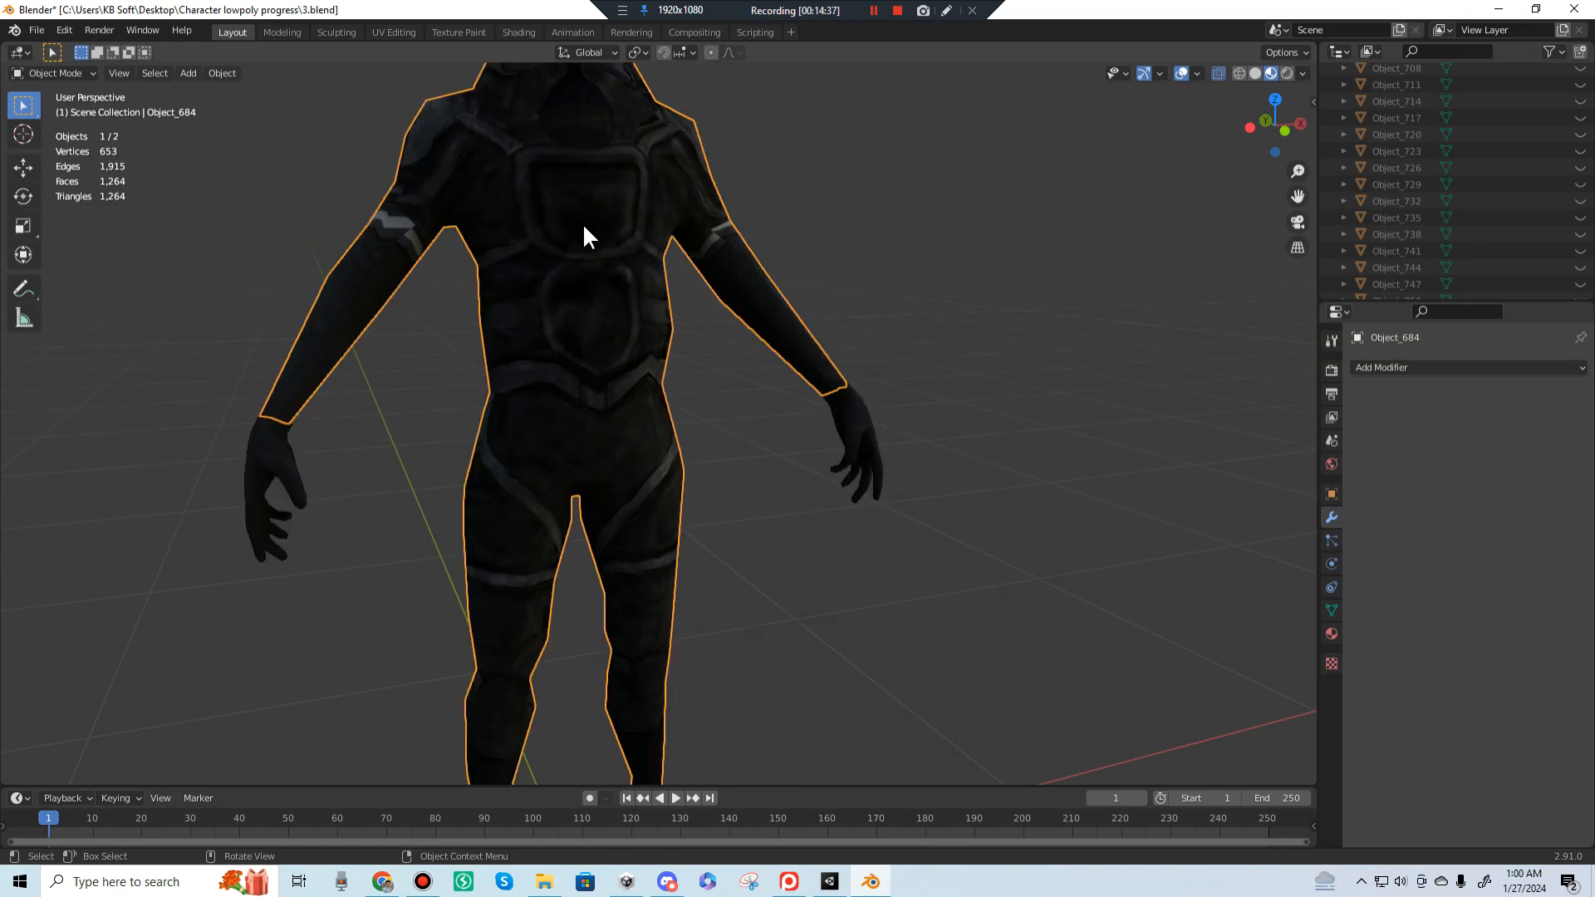
Step: Check the mesh statistics of the body and of the separated hands object in Edit Mode
{"action": "key", "text": "Tab"}
{"action": "key", "text": "Tab"}
{"action": "left_click", "coordinate": [272, 457]}
{"action": "key", "text": "Tab"}
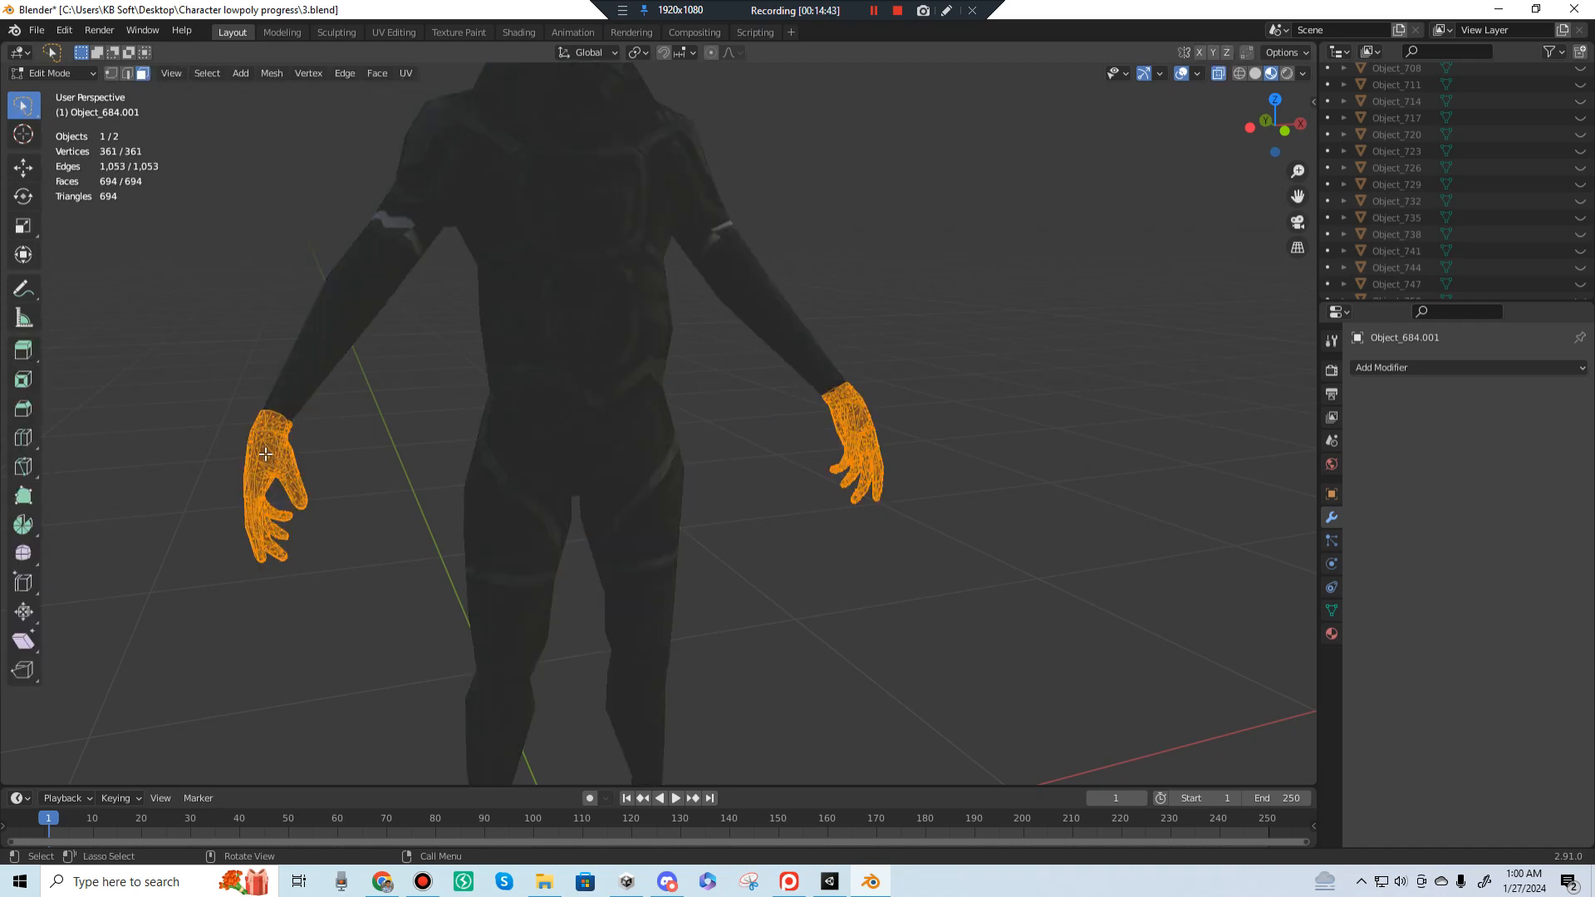
{"action": "key", "text": "Tab"}
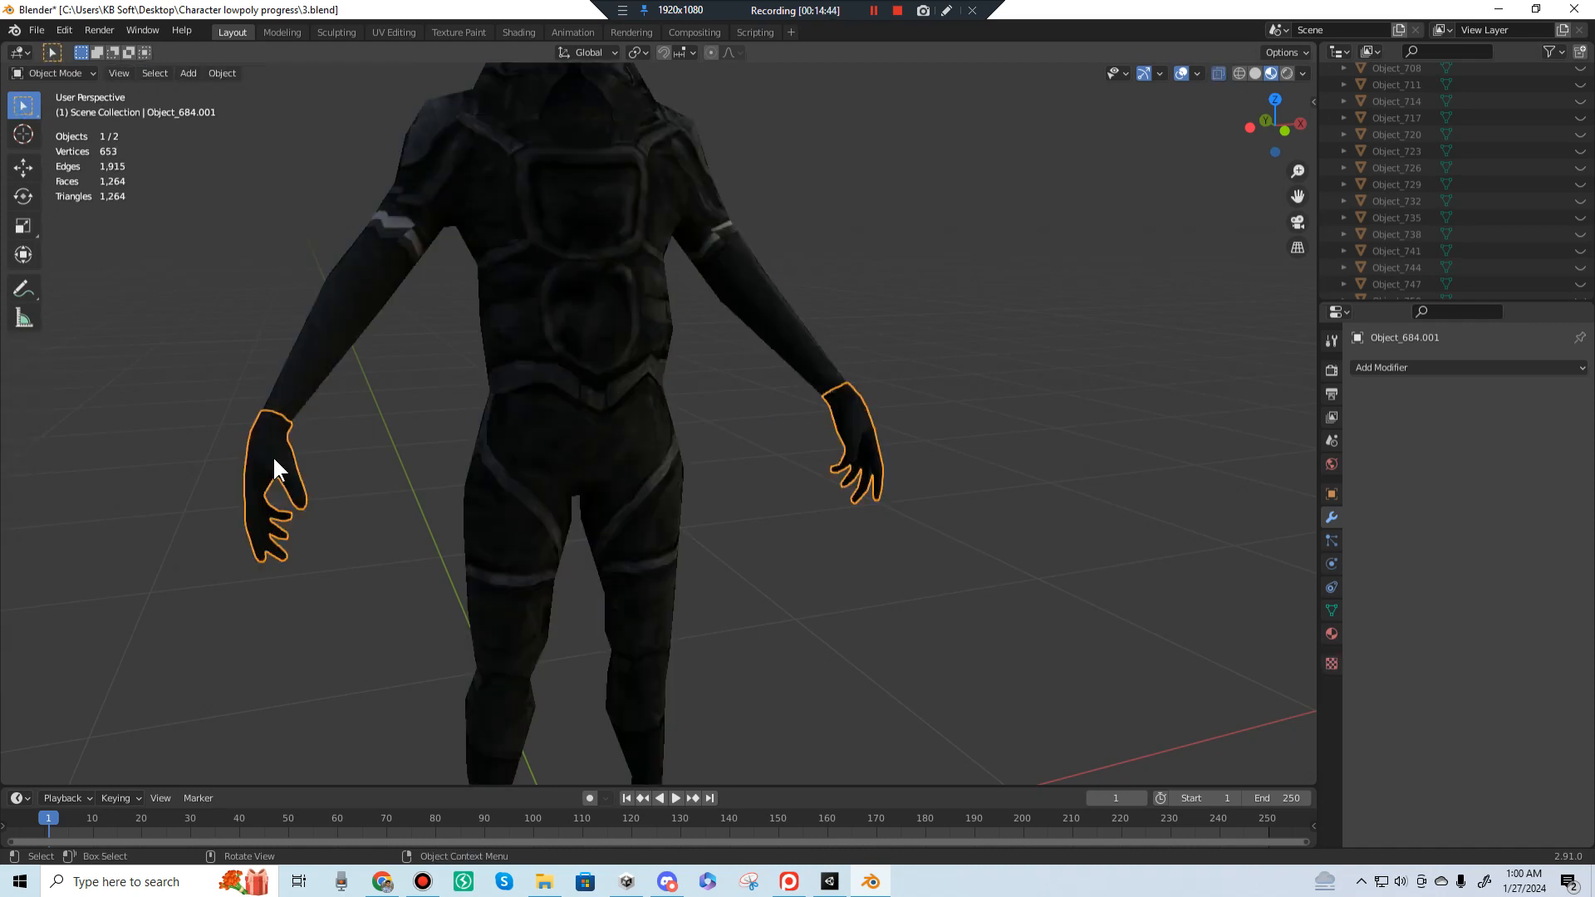
Step: Switch to the Sketchfab low poly hands page in Chrome, show the model in Wireframe view and compare the hands' finger and palm topology
{"action": "left_click", "coordinate": [390, 882]}
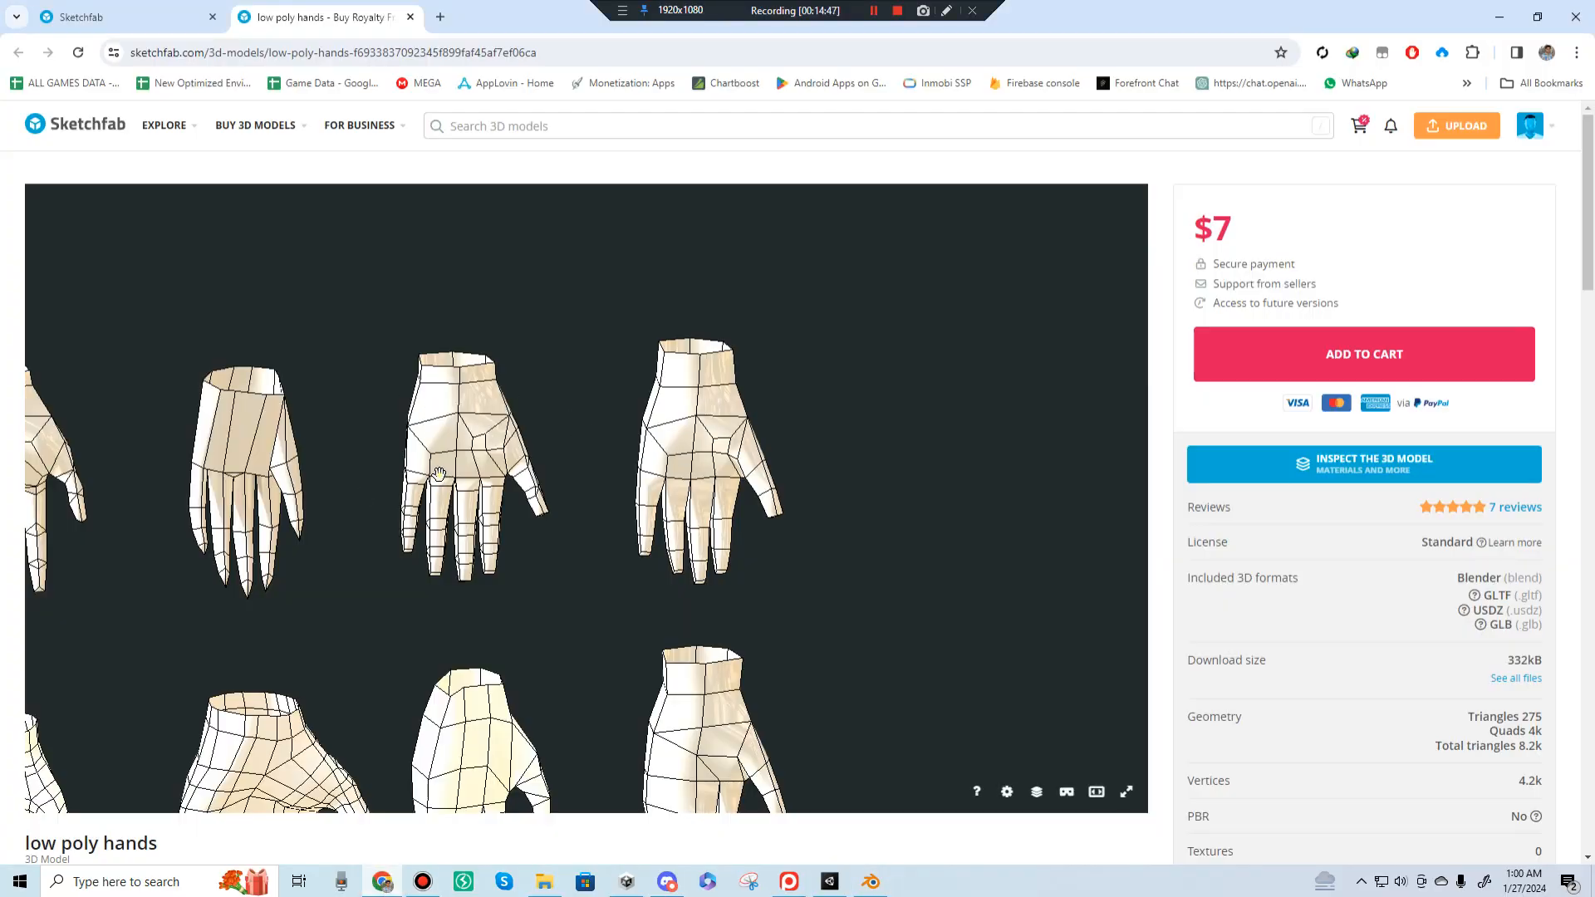
{"action": "mouse_move", "coordinate": [439, 473]}
{"action": "left_mouse_down"}
{"action": "mouse_move", "coordinate": [407, 467]}
{"action": "mouse_move", "coordinate": [492, 506]}
{"action": "left_mouse_up"}
{"action": "mouse_move", "coordinate": [518, 594]}
{"action": "left_mouse_down"}
{"action": "mouse_move", "coordinate": [456, 651]}
{"action": "mouse_move", "coordinate": [422, 656]}
{"action": "left_mouse_up"}
{"action": "scroll", "coordinate": [552, 509], "scroll_direction": "up", "scroll_amount": 6}
{"action": "left_click_drag", "start_coordinate": [577, 440], "coordinate": [883, 541]}
{"action": "left_click", "coordinate": [1036, 791]}
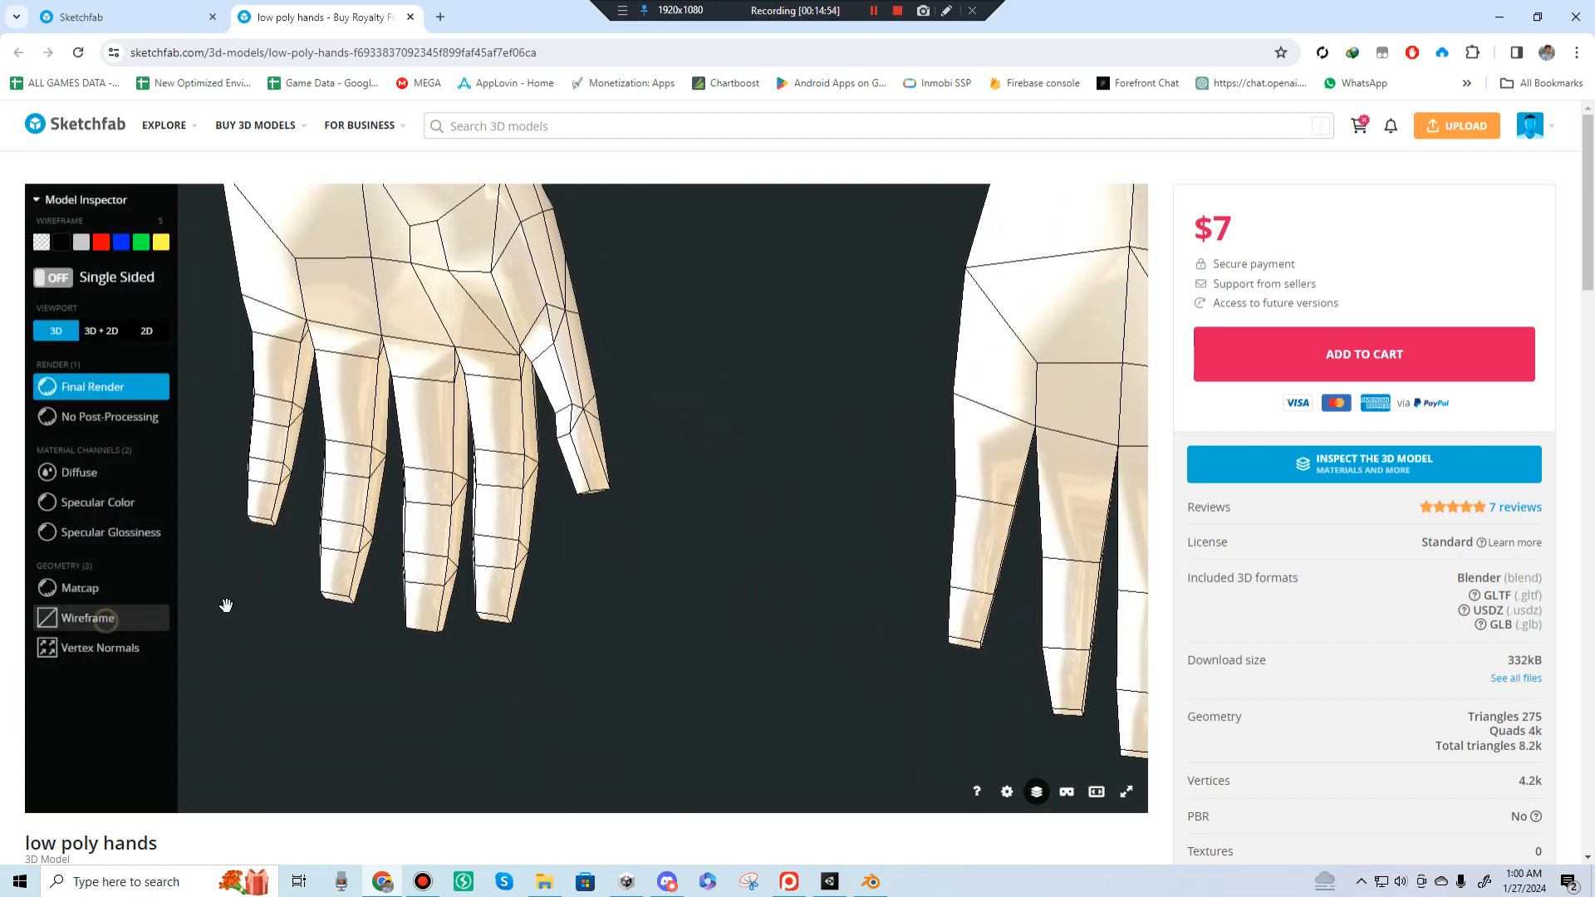
{"action": "left_click_drag", "start_coordinate": [327, 559], "coordinate": [684, 406]}
{"action": "mouse_move", "coordinate": [685, 555]}
{"action": "left_mouse_down"}
{"action": "mouse_move", "coordinate": [697, 540]}
{"action": "mouse_move", "coordinate": [626, 474]}
{"action": "mouse_move", "coordinate": [587, 537]}
{"action": "mouse_move", "coordinate": [656, 574]}
{"action": "mouse_move", "coordinate": [706, 631]}
{"action": "mouse_move", "coordinate": [720, 558]}
{"action": "mouse_move", "coordinate": [708, 451]}
{"action": "mouse_move", "coordinate": [748, 438]}
{"action": "mouse_move", "coordinate": [898, 490]}
{"action": "mouse_move", "coordinate": [889, 532]}
{"action": "mouse_move", "coordinate": [830, 552]}
{"action": "mouse_move", "coordinate": [637, 565]}
{"action": "mouse_move", "coordinate": [662, 552]}
{"action": "mouse_move", "coordinate": [615, 531]}
{"action": "left_mouse_up"}
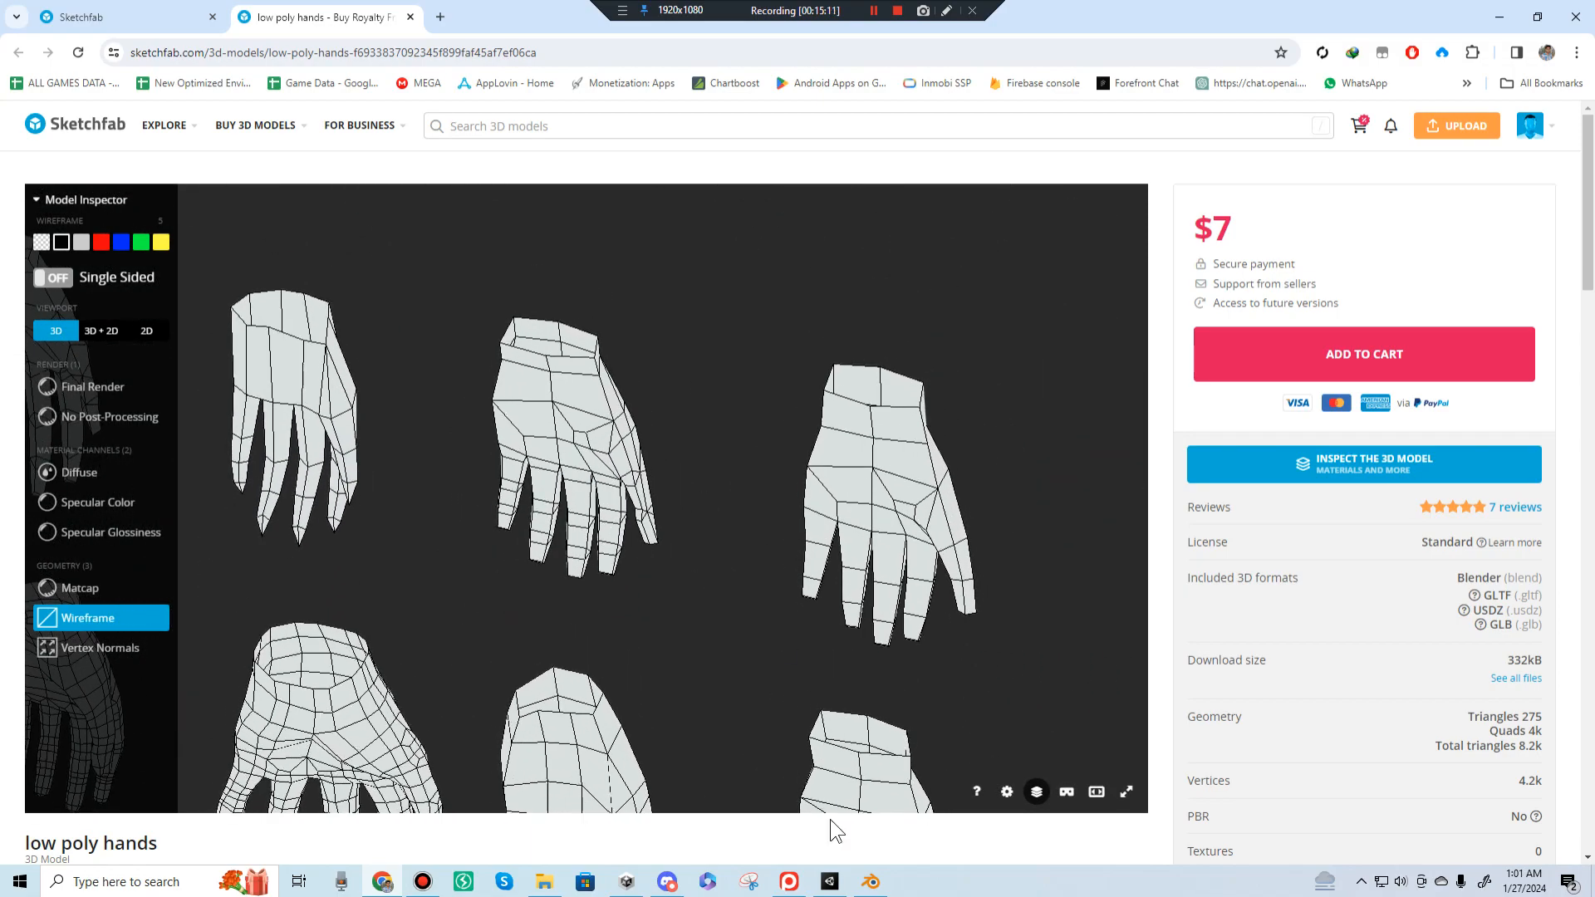
Step: Return to Blender, select the character's body and briefly inspect its mesh in Edit Mode
{"action": "left_click", "coordinate": [855, 884]}
{"action": "left_click", "coordinate": [384, 382]}
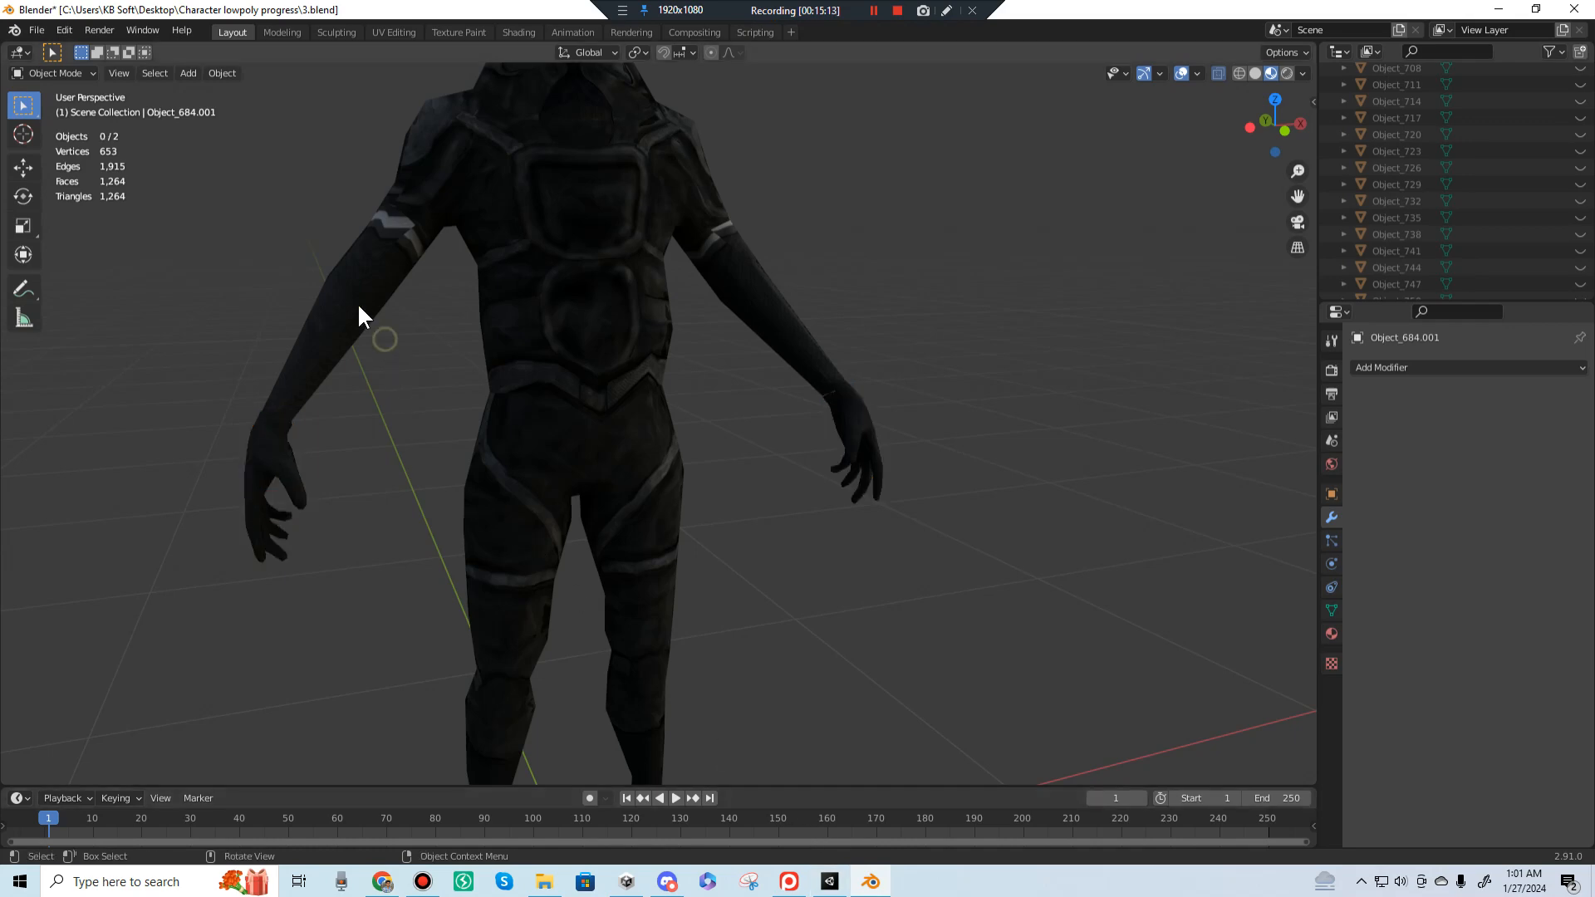
{"action": "left_click", "coordinate": [357, 301]}
{"action": "key", "text": "Tab"}
{"action": "key", "text": "Tab"}
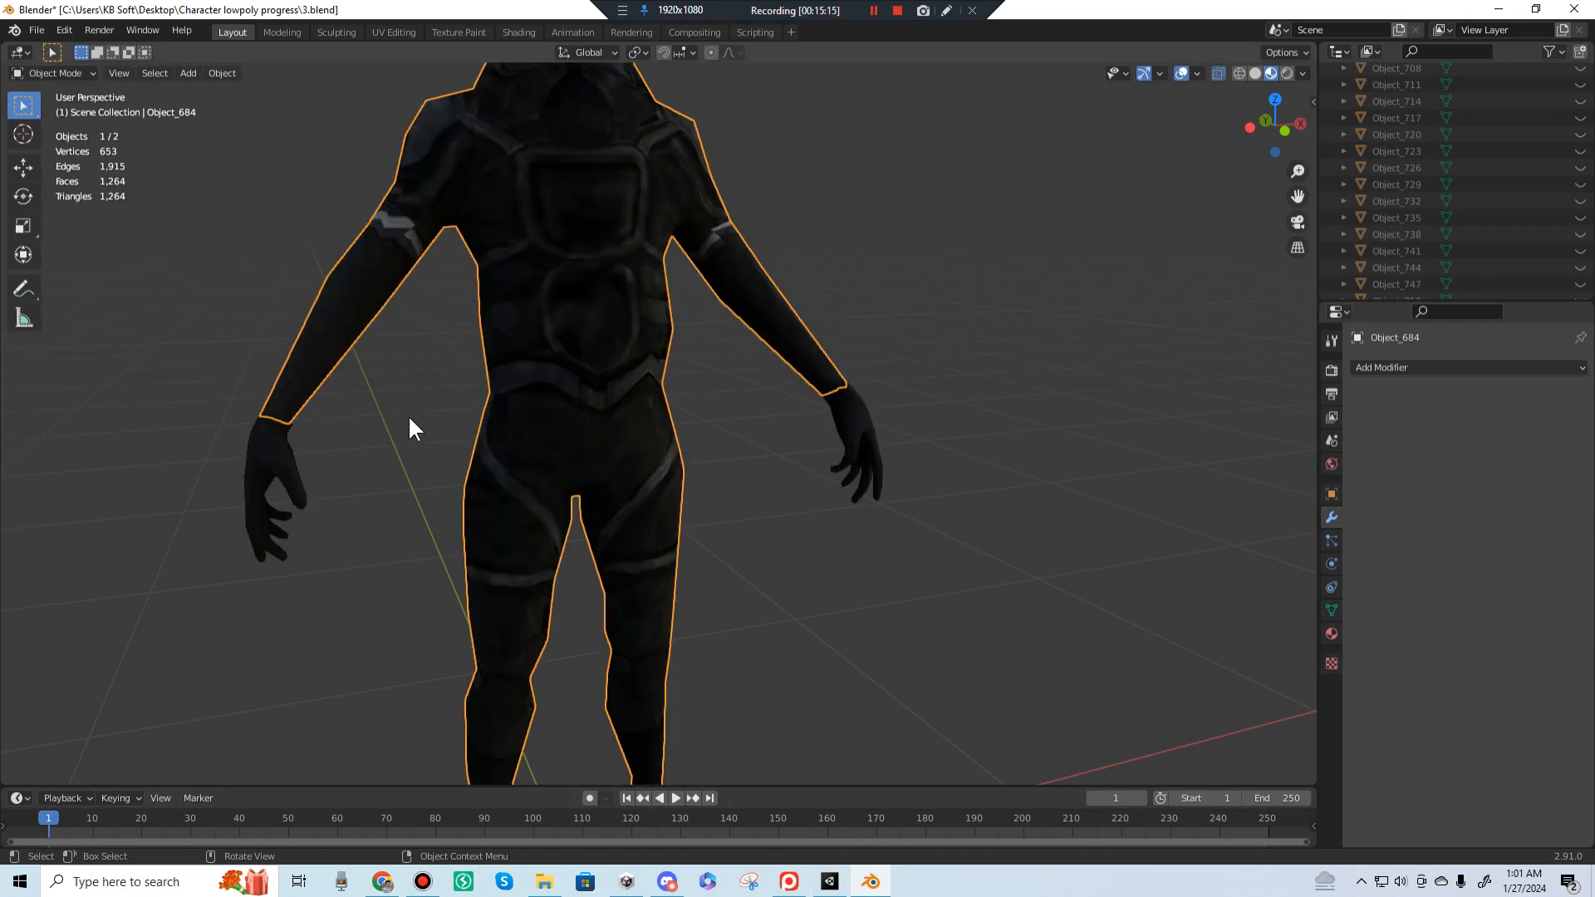
Step: Examine the separate hands object and its wrist joins against the body, glancing at the low poly hands reference in Chrome
{"action": "left_click", "coordinate": [244, 501], "text": "shift"}
{"action": "left_click", "coordinate": [588, 235], "text": "shift"}
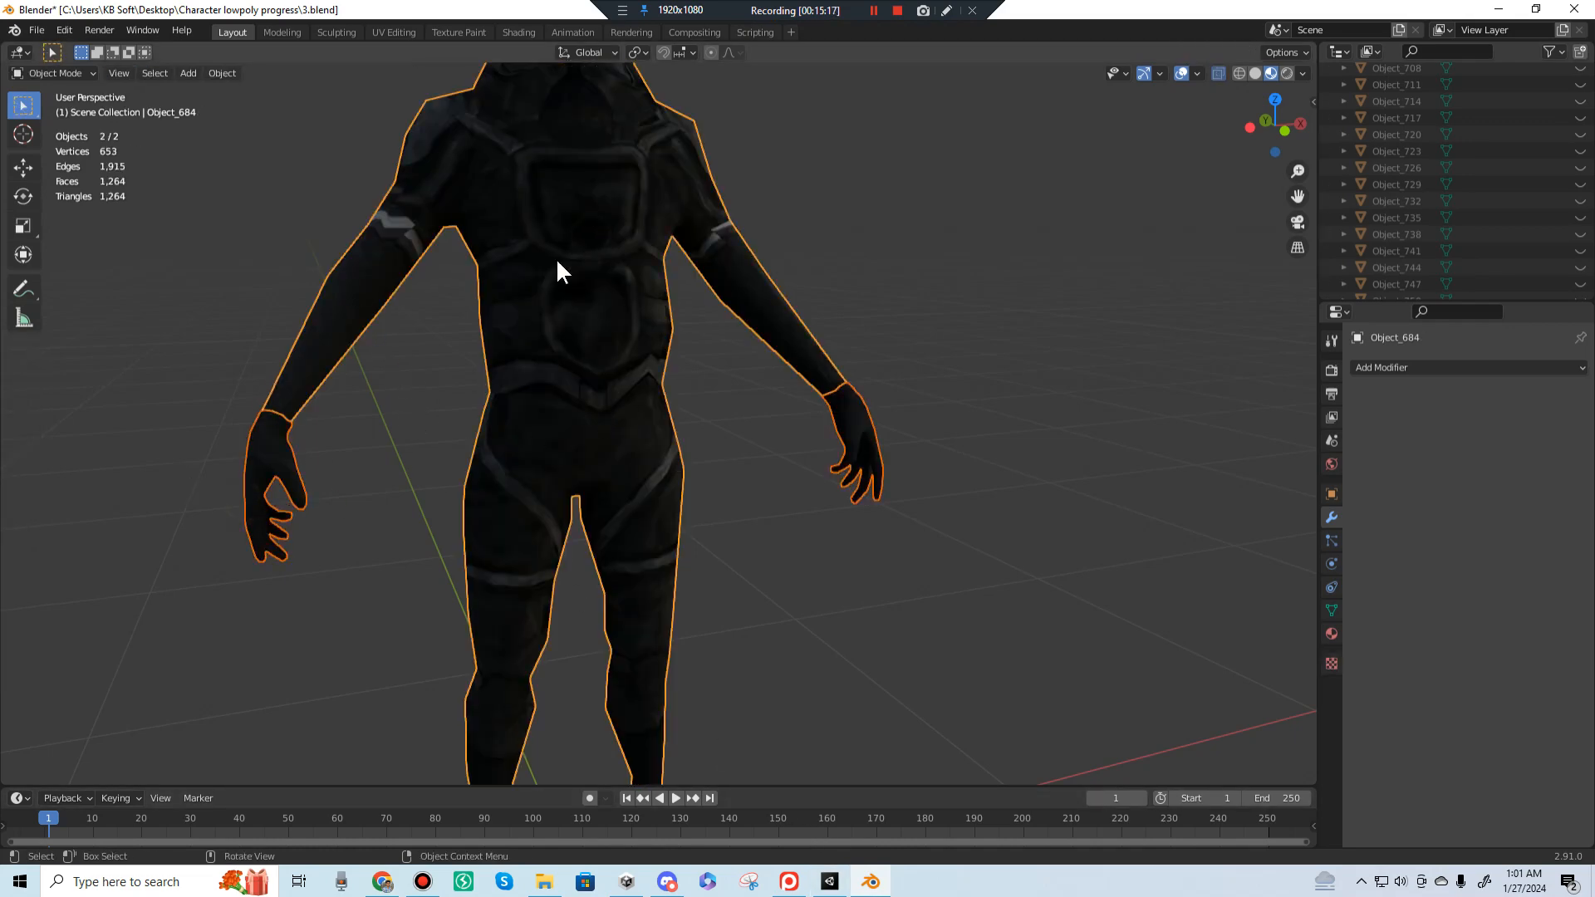
{"action": "left_click", "coordinate": [262, 447]}
{"action": "middle_click_drag", "start_coordinate": [346, 526], "coordinate": [415, 473]}
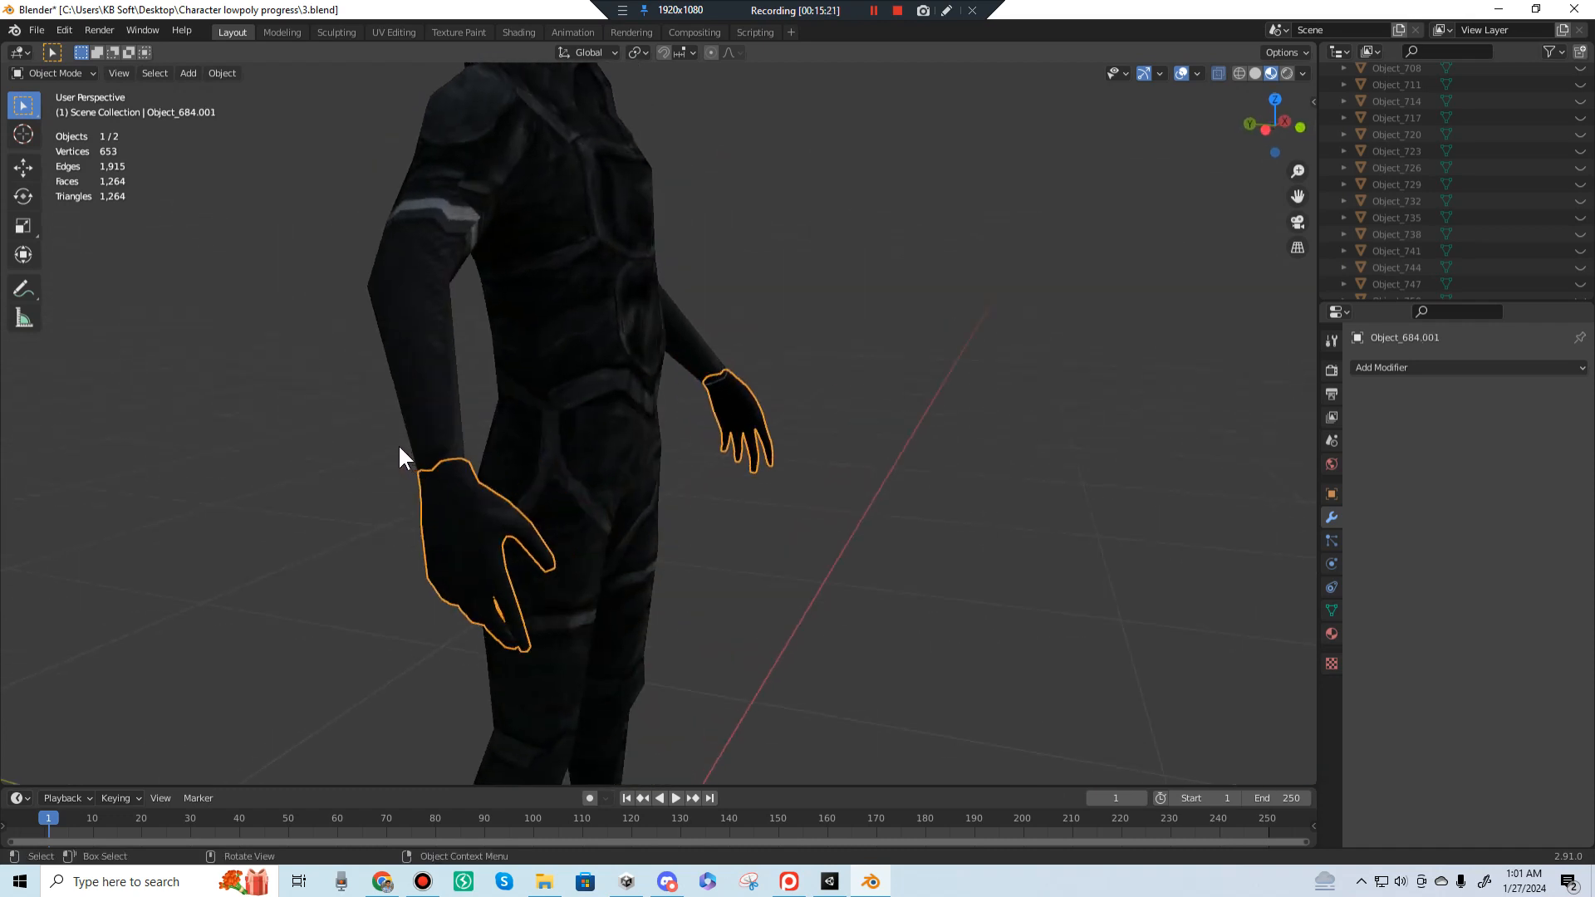
{"action": "middle_click_drag", "start_coordinate": [570, 499], "coordinate": [612, 705]}
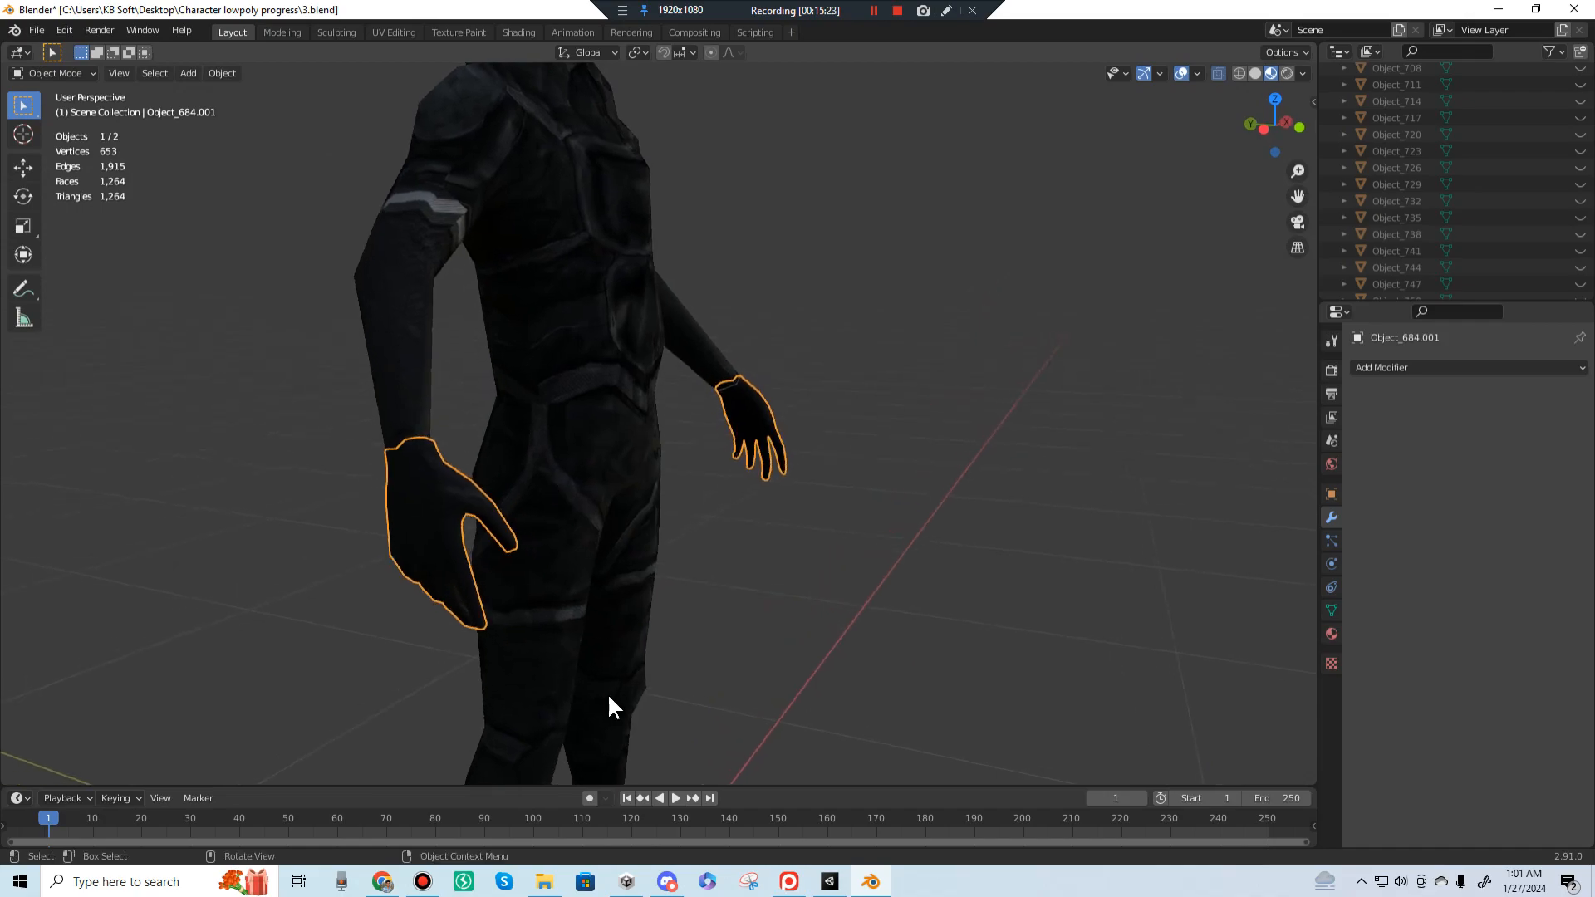
{"action": "left_click", "coordinate": [382, 881]}
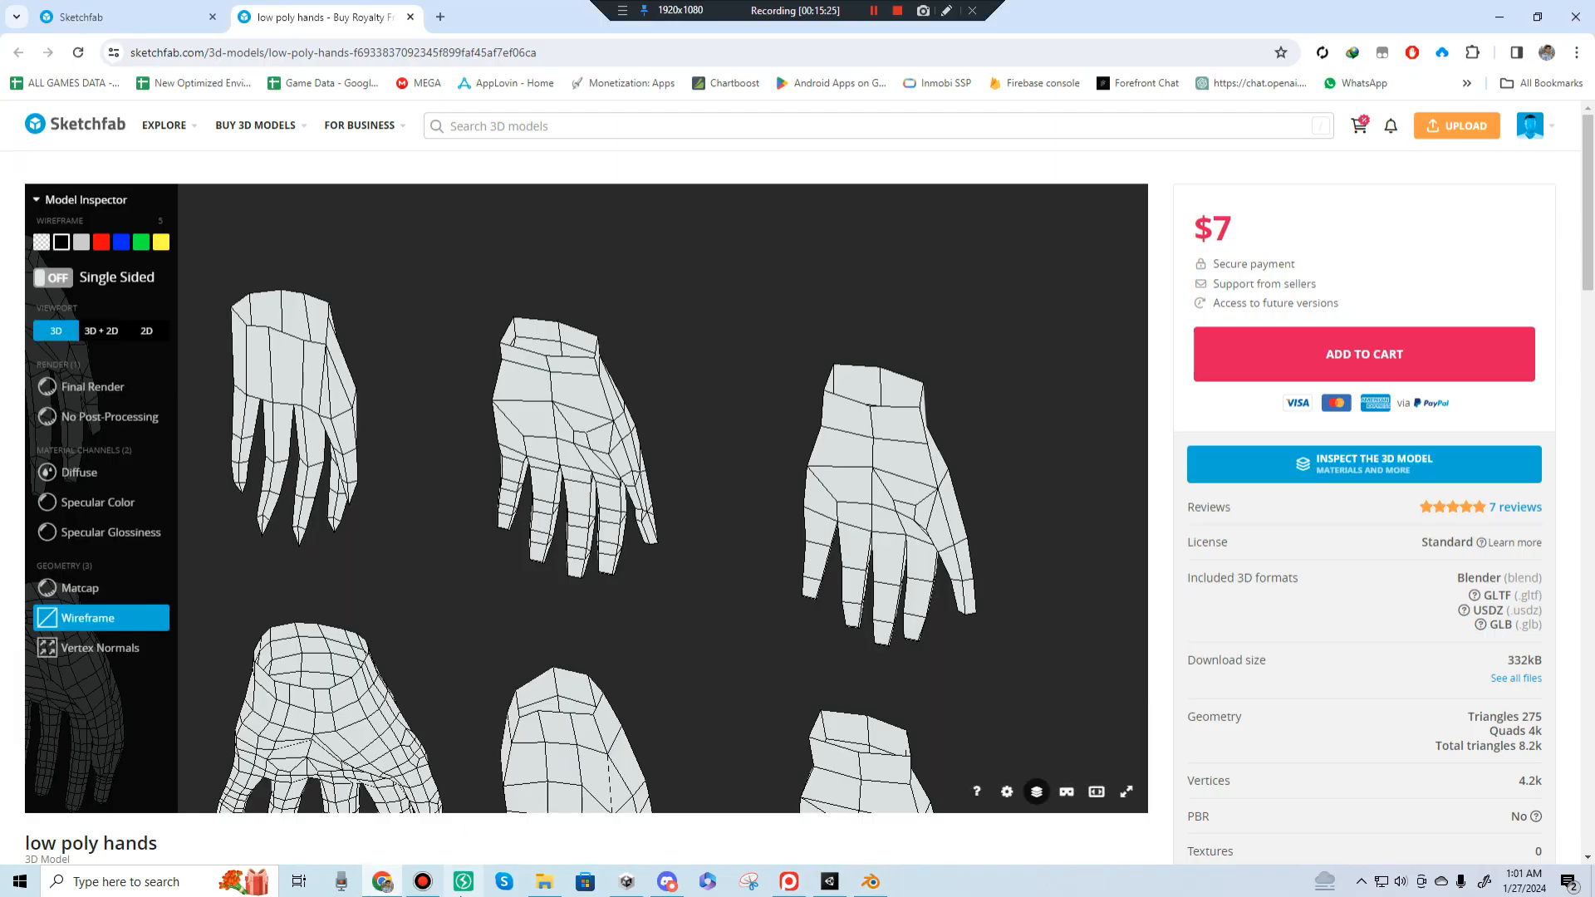
{"action": "left_click", "coordinate": [395, 879]}
{"action": "middle_click_drag", "start_coordinate": [651, 580], "coordinate": [598, 536]}
{"action": "scroll", "coordinate": [959, 428], "scroll_direction": "up", "scroll_amount": 4}
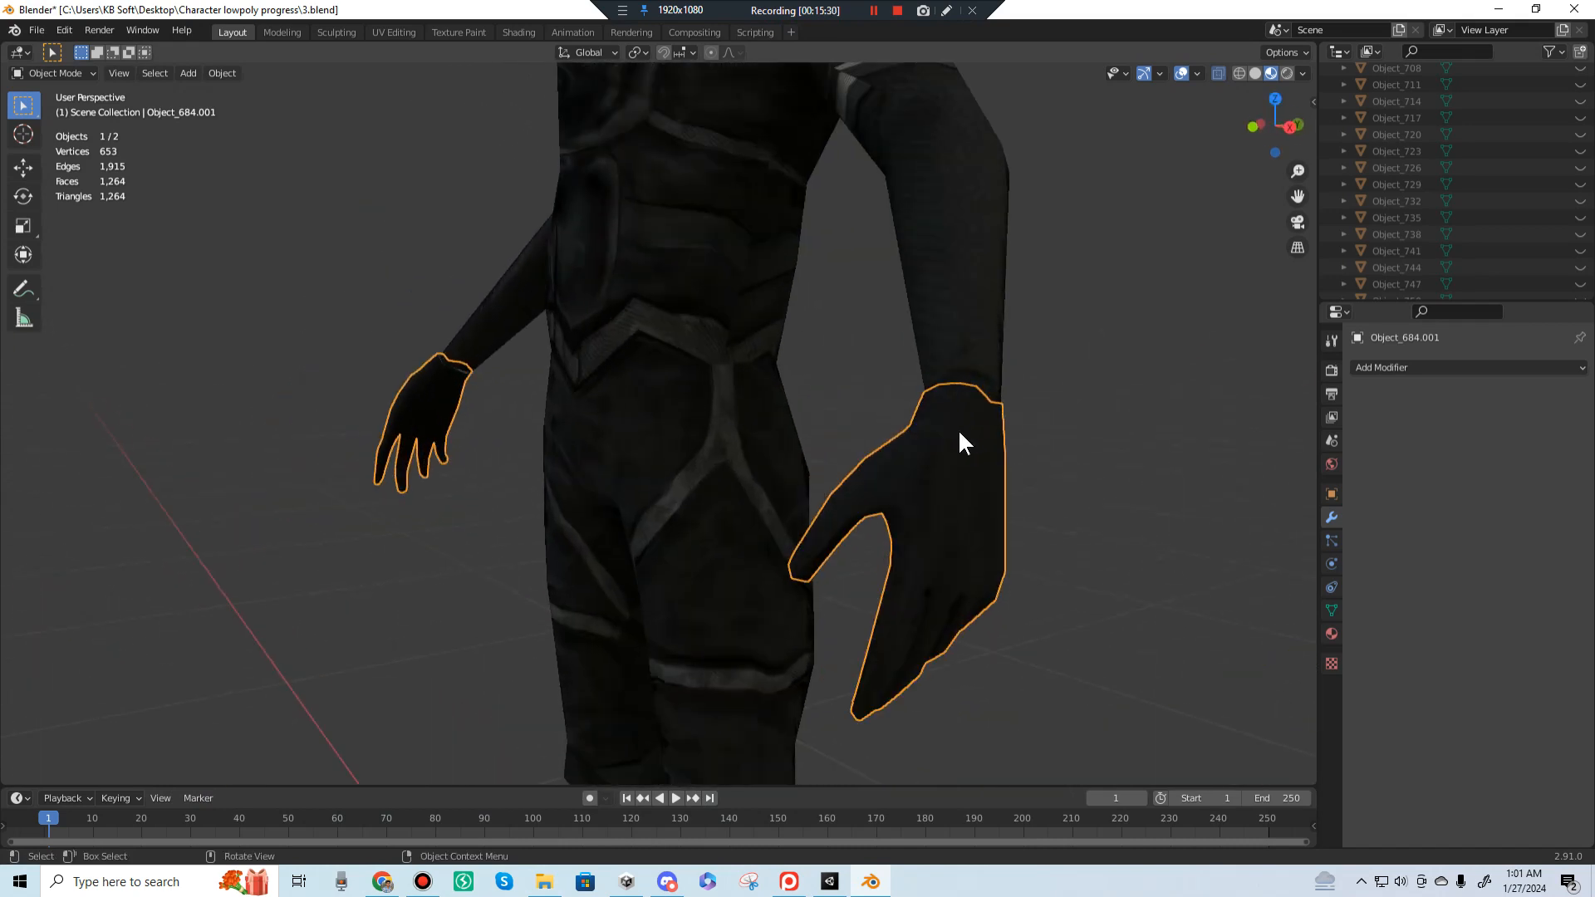
{"action": "left_click", "coordinate": [1083, 548]}
{"action": "left_click", "coordinate": [924, 468]}
{"action": "middle_click_drag", "start_coordinate": [433, 469], "coordinate": [793, 555]}
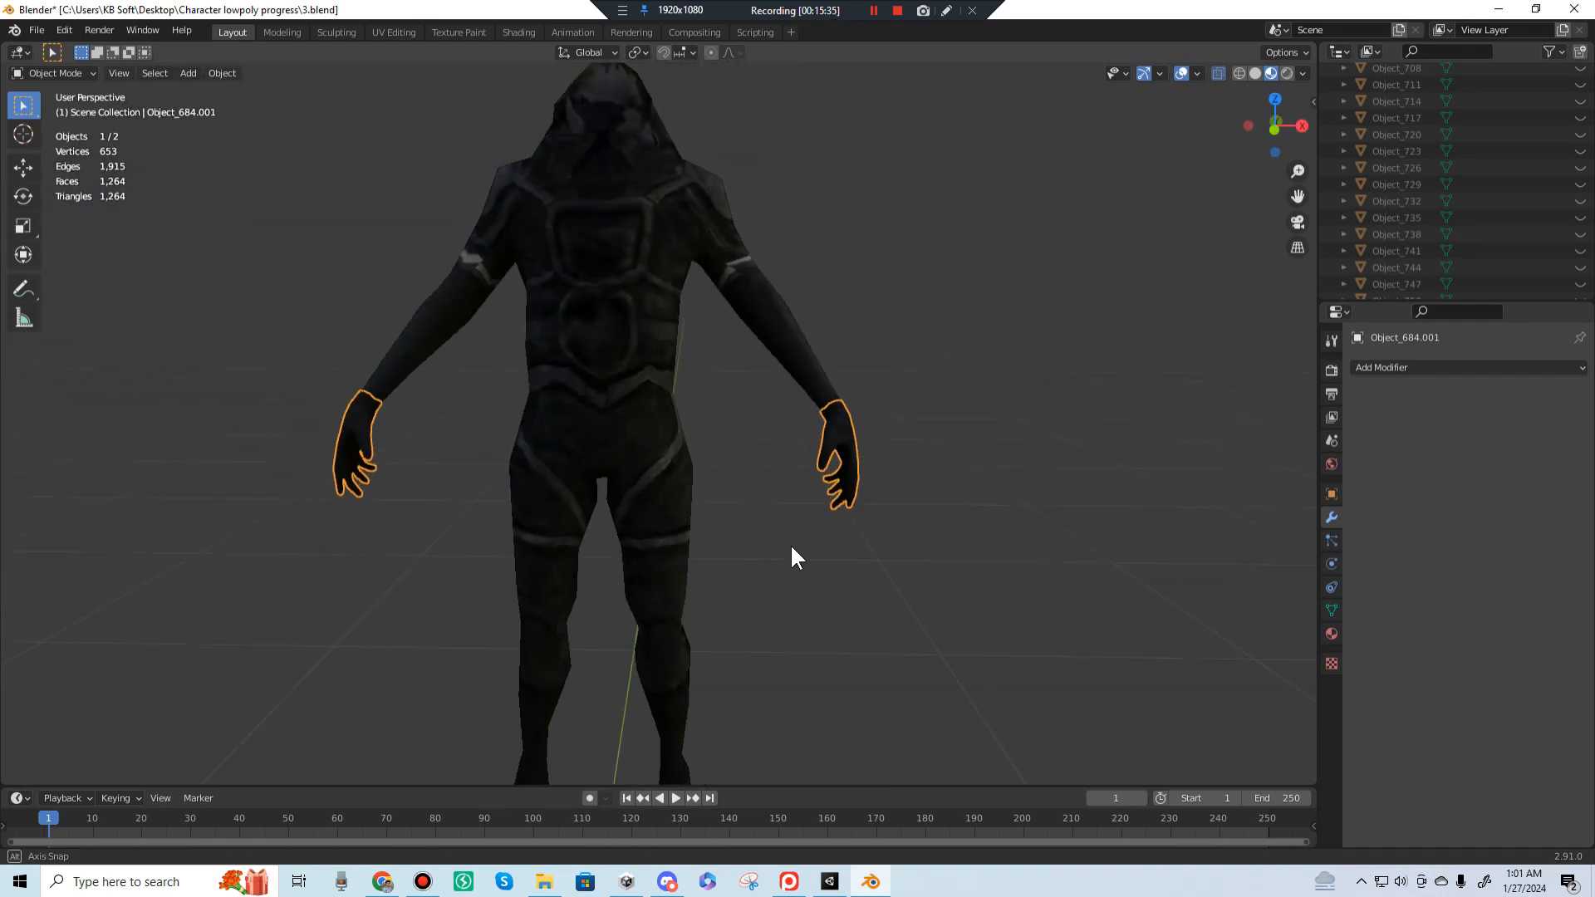
Step: Examine the character's body, forearms and hands from several angles, checking the body and hands as separate objects
{"action": "left_click", "coordinate": [644, 360]}
{"action": "middle_click_drag", "start_coordinate": [755, 456], "coordinate": [850, 459]}
{"action": "scroll", "coordinate": [593, 573], "scroll_direction": "up", "scroll_amount": 4}
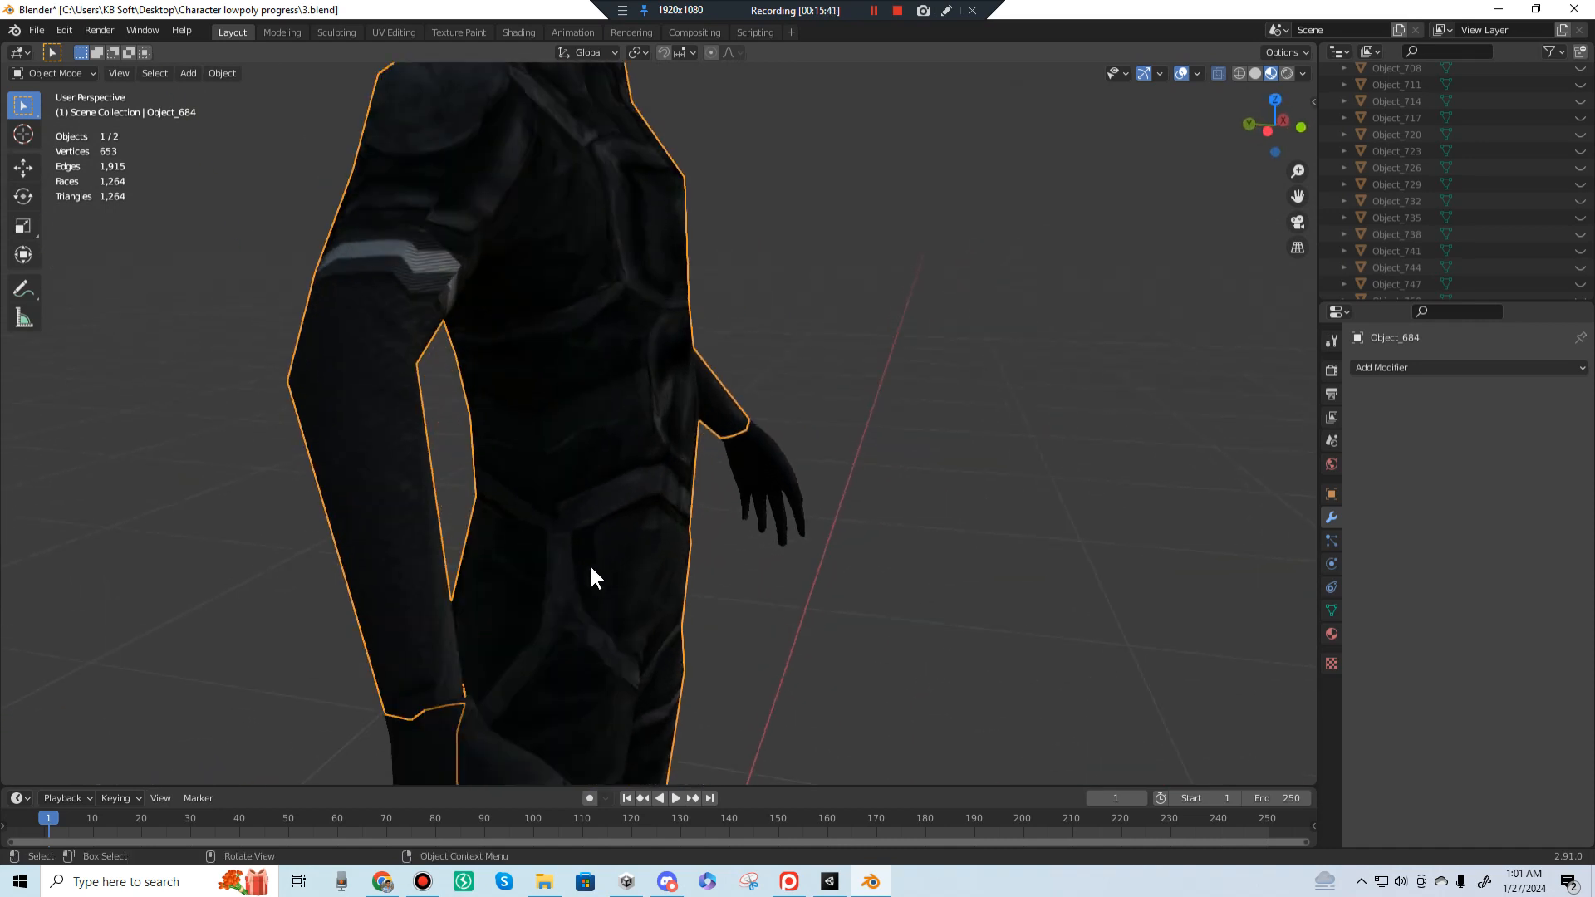
{"action": "middle_click_drag", "start_coordinate": [590, 563], "coordinate": [995, 462]}
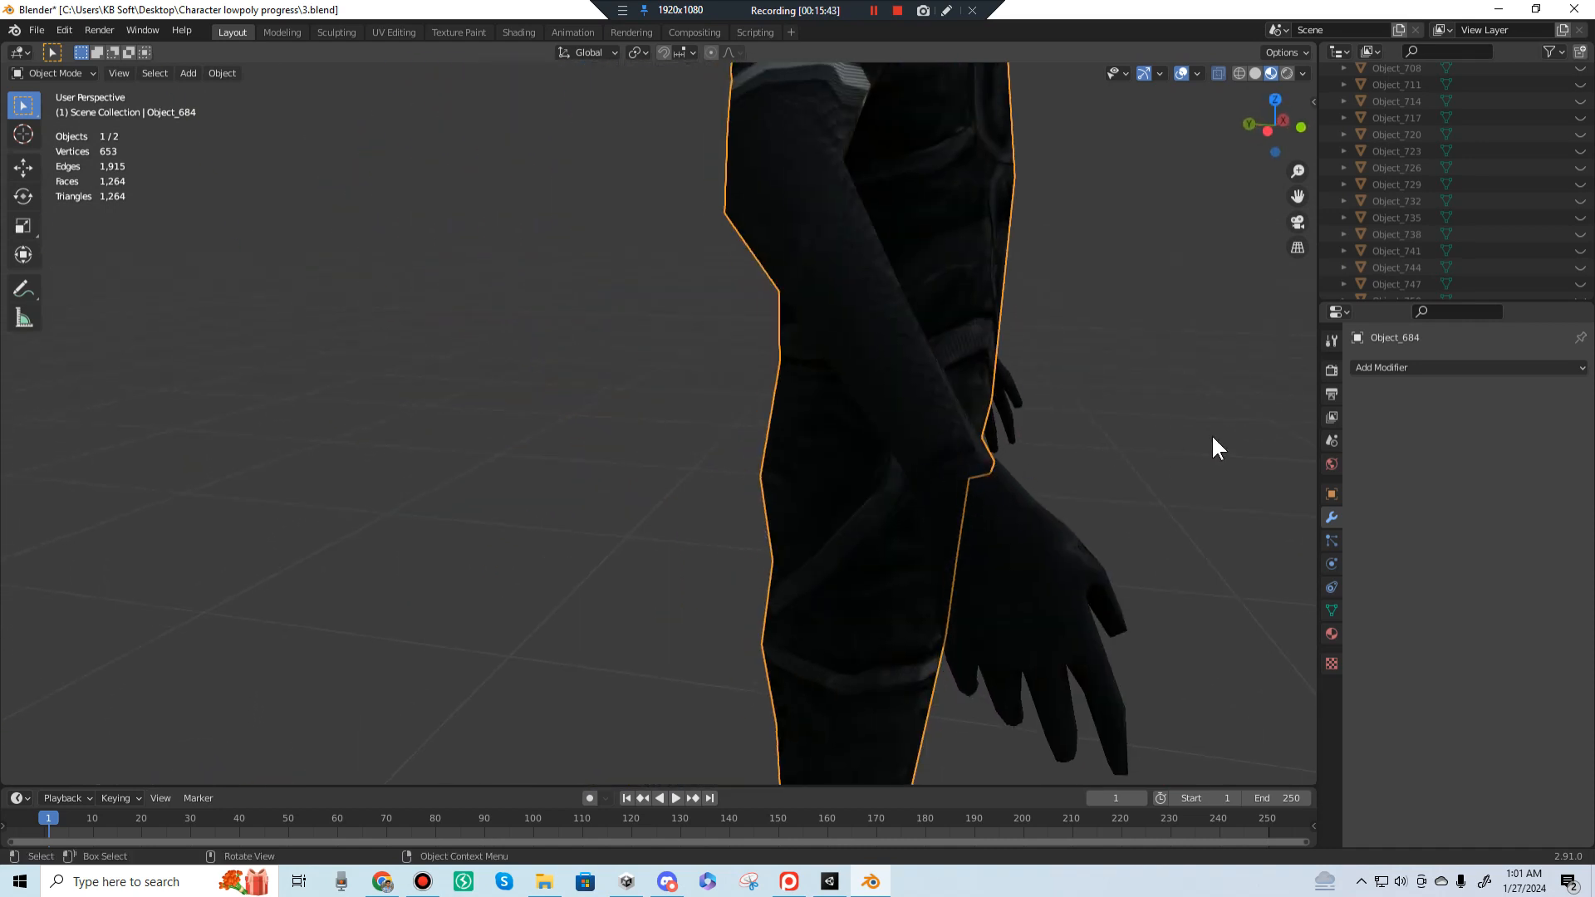
{"action": "middle_click_drag", "start_coordinate": [1138, 451], "coordinate": [953, 462]}
{"action": "scroll", "coordinate": [1022, 460], "scroll_direction": "down", "scroll_amount": 5}
{"action": "middle_click_drag", "start_coordinate": [1132, 523], "coordinate": [706, 446]}
{"action": "scroll", "coordinate": [629, 446], "scroll_direction": "up", "scroll_amount": 3}
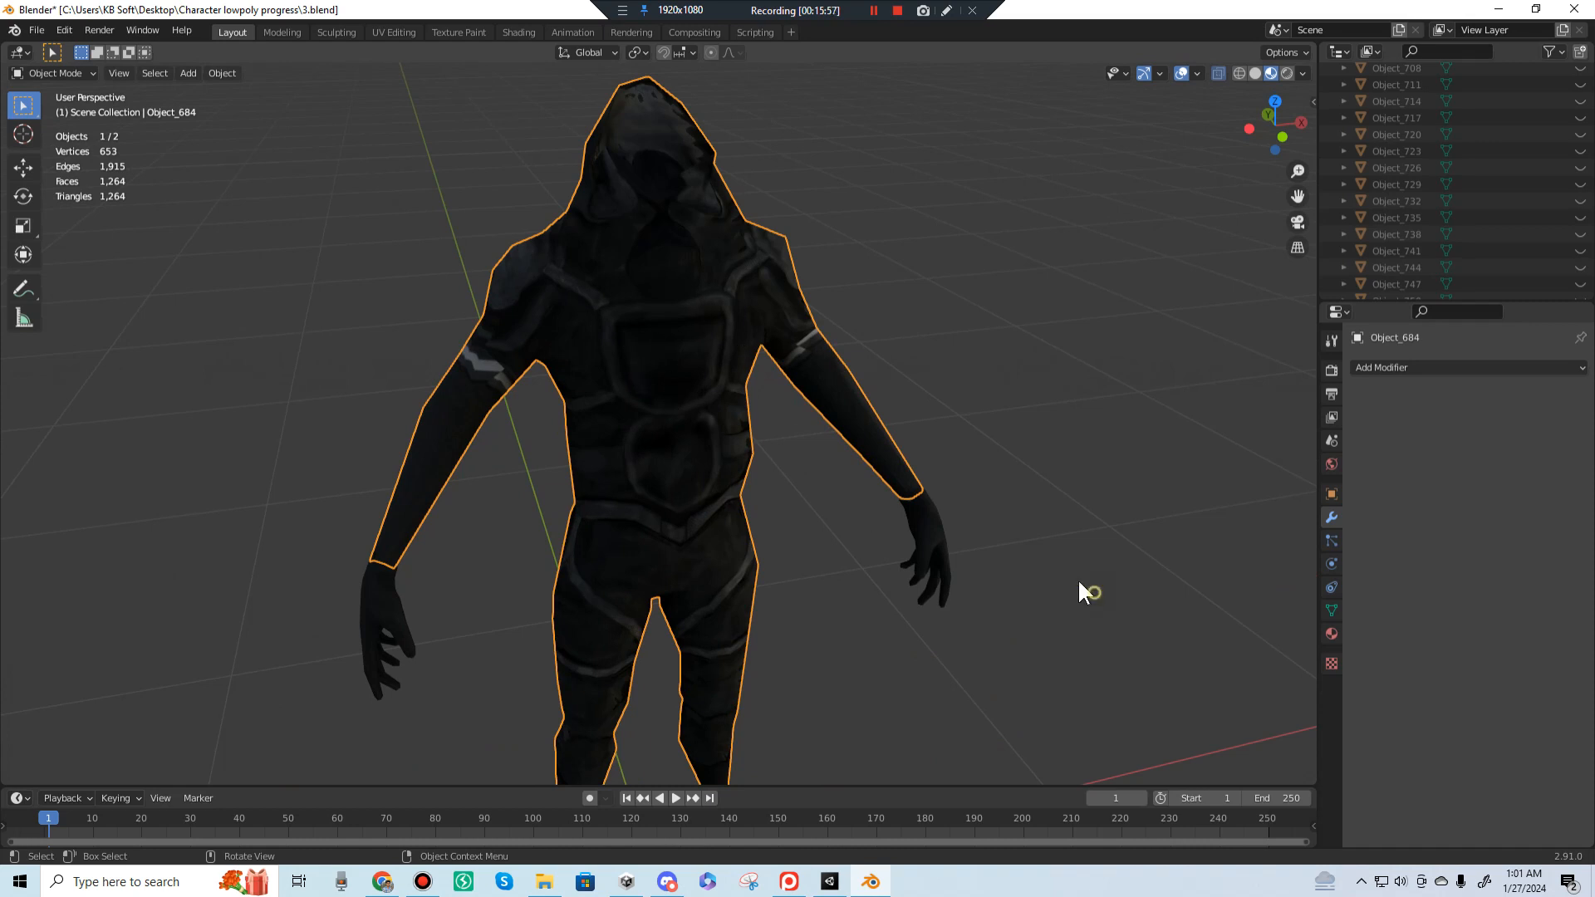
{"action": "middle_click_drag", "start_coordinate": [689, 423], "coordinate": [681, 438]}
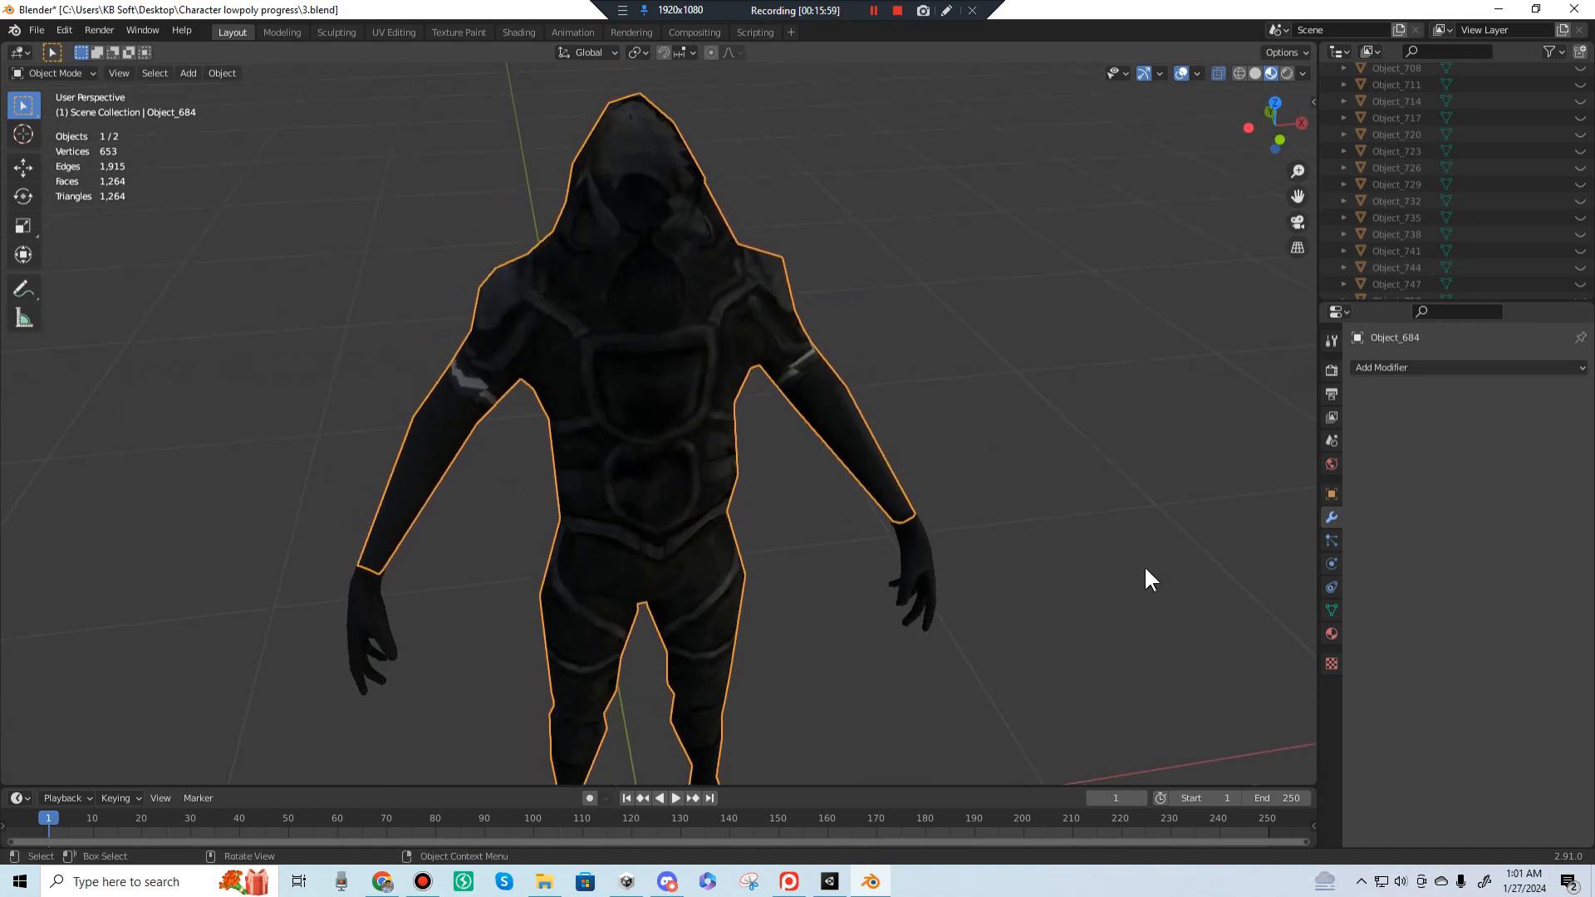
{"action": "scroll", "coordinate": [1508, 221], "scroll_direction": "up", "scroll_amount": 6}
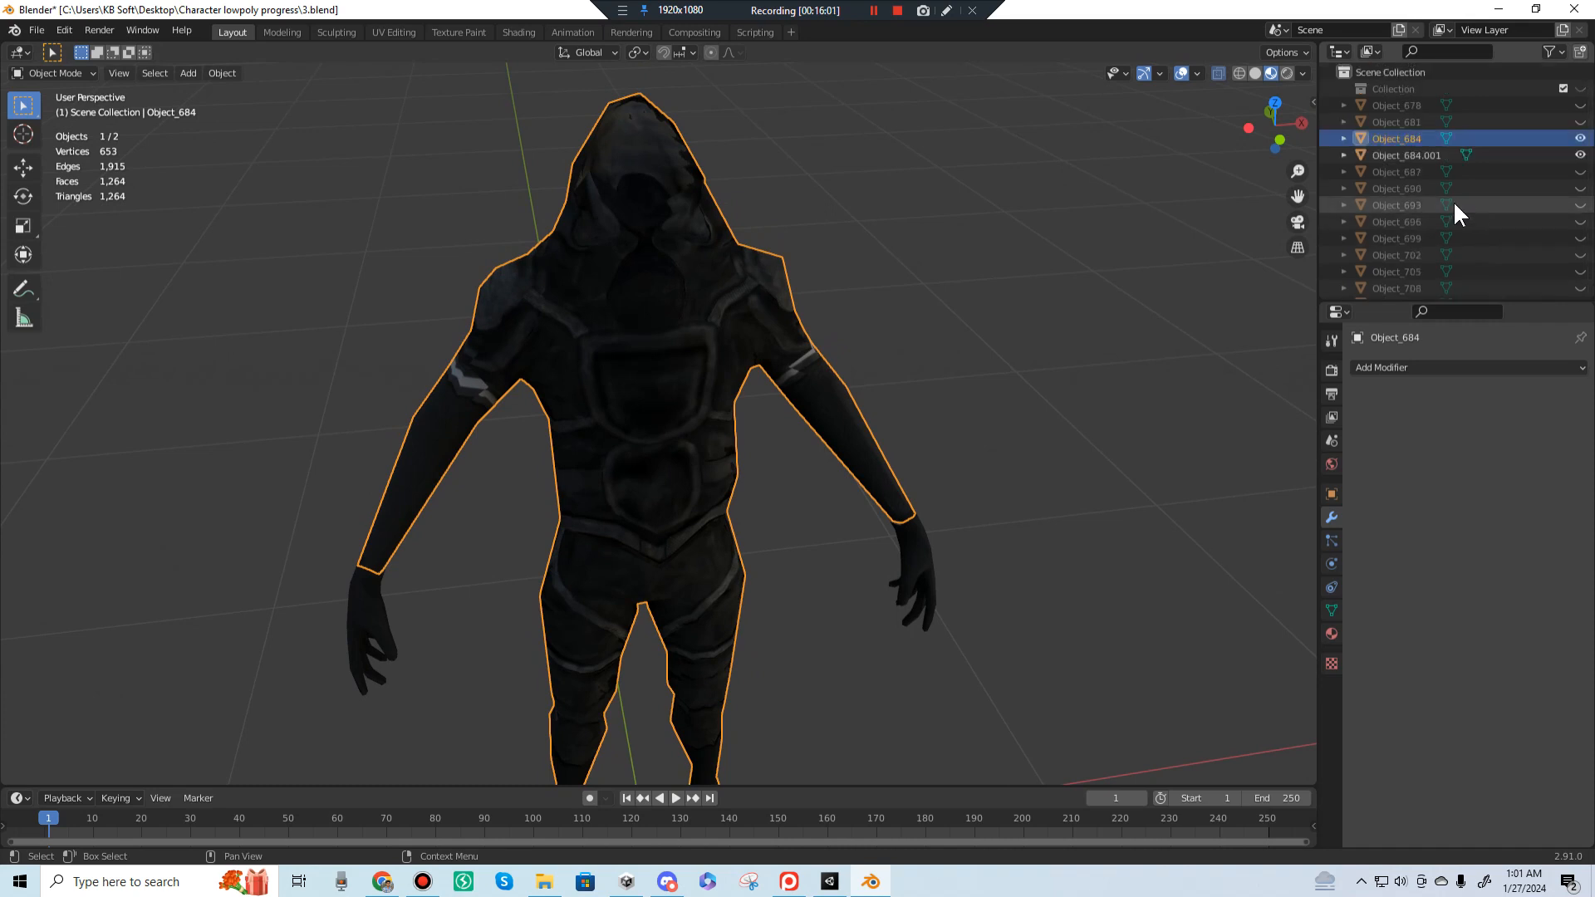
{"action": "left_click", "coordinate": [917, 564]}
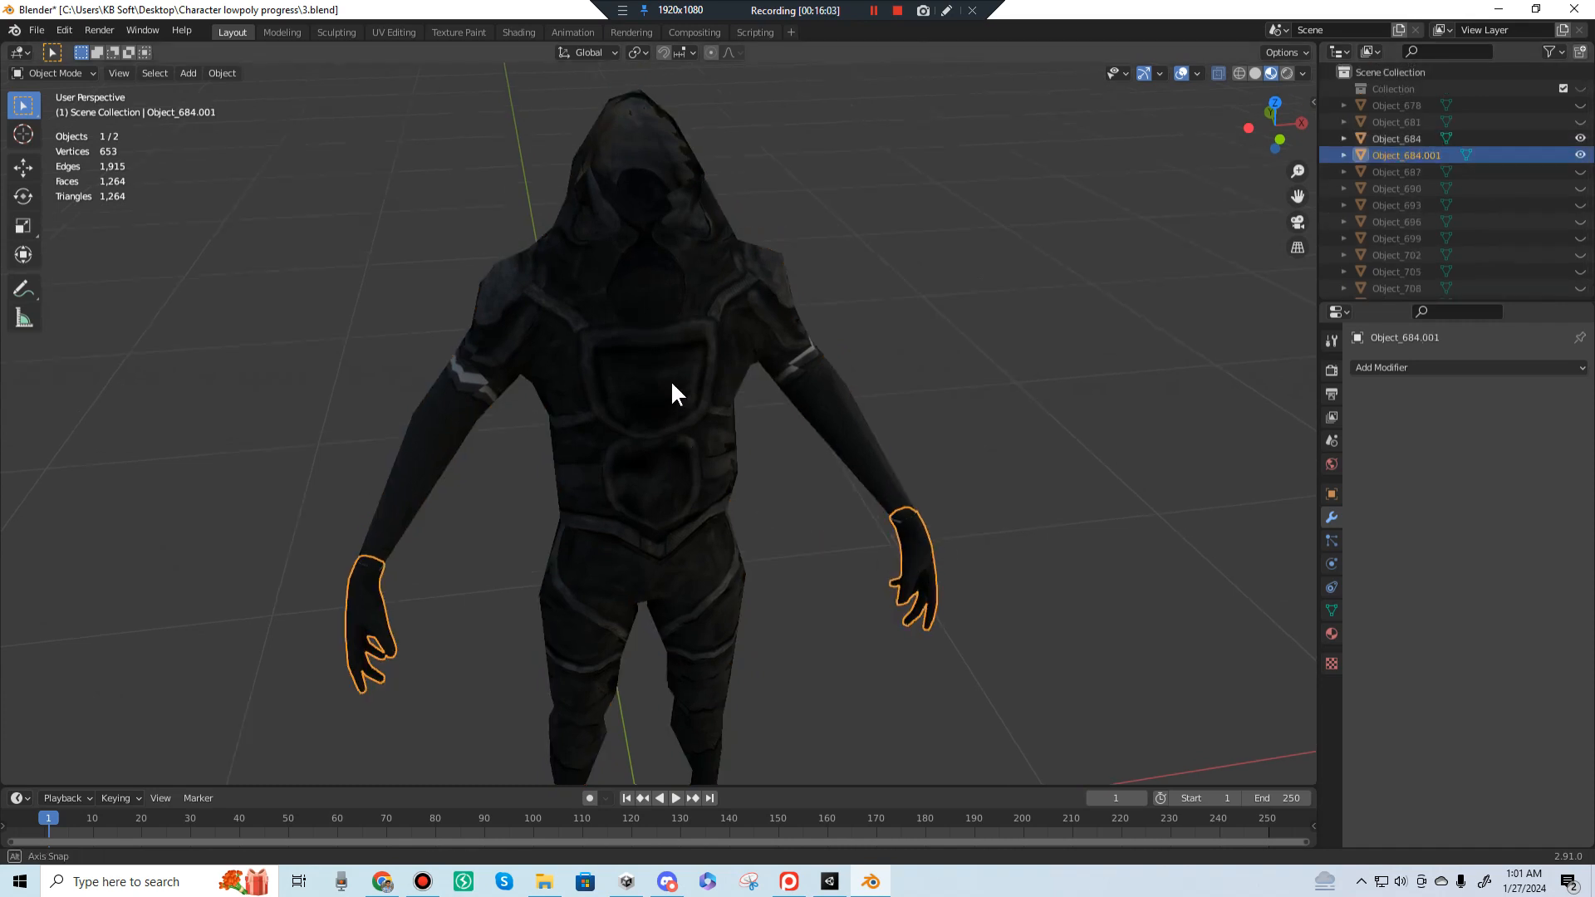
{"action": "mouse_move", "coordinate": [670, 381]}
{"action": "middle_mouse_down"}
{"action": "mouse_move", "coordinate": [663, 359]}
{"action": "mouse_move", "coordinate": [655, 394]}
{"action": "middle_mouse_up"}
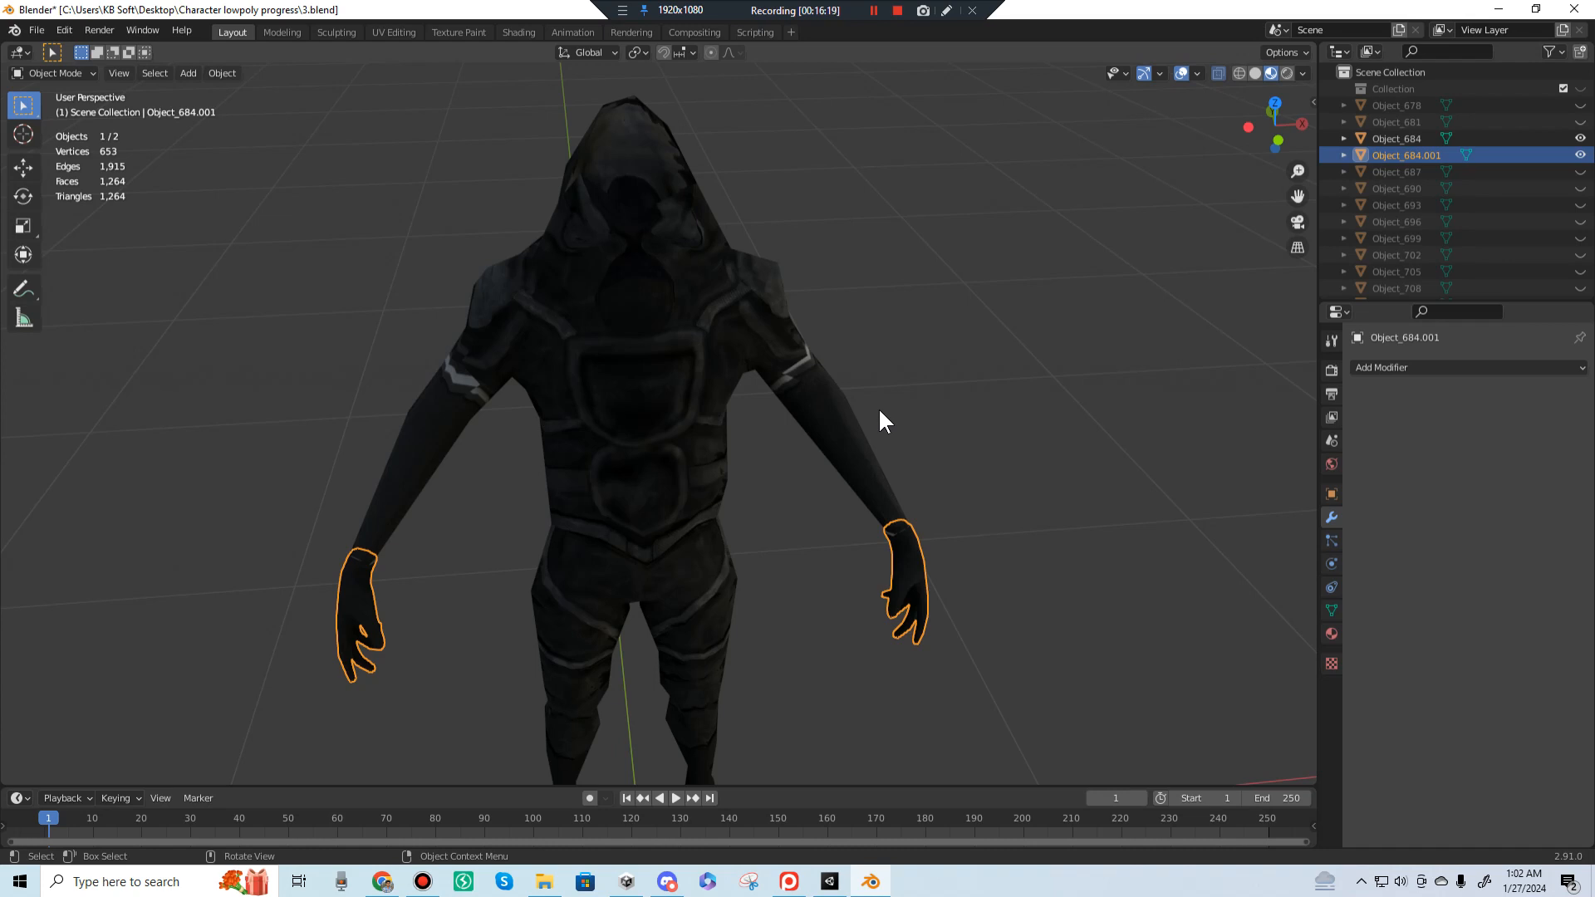
{"action": "scroll", "coordinate": [880, 411], "scroll_direction": "up", "scroll_amount": 1}
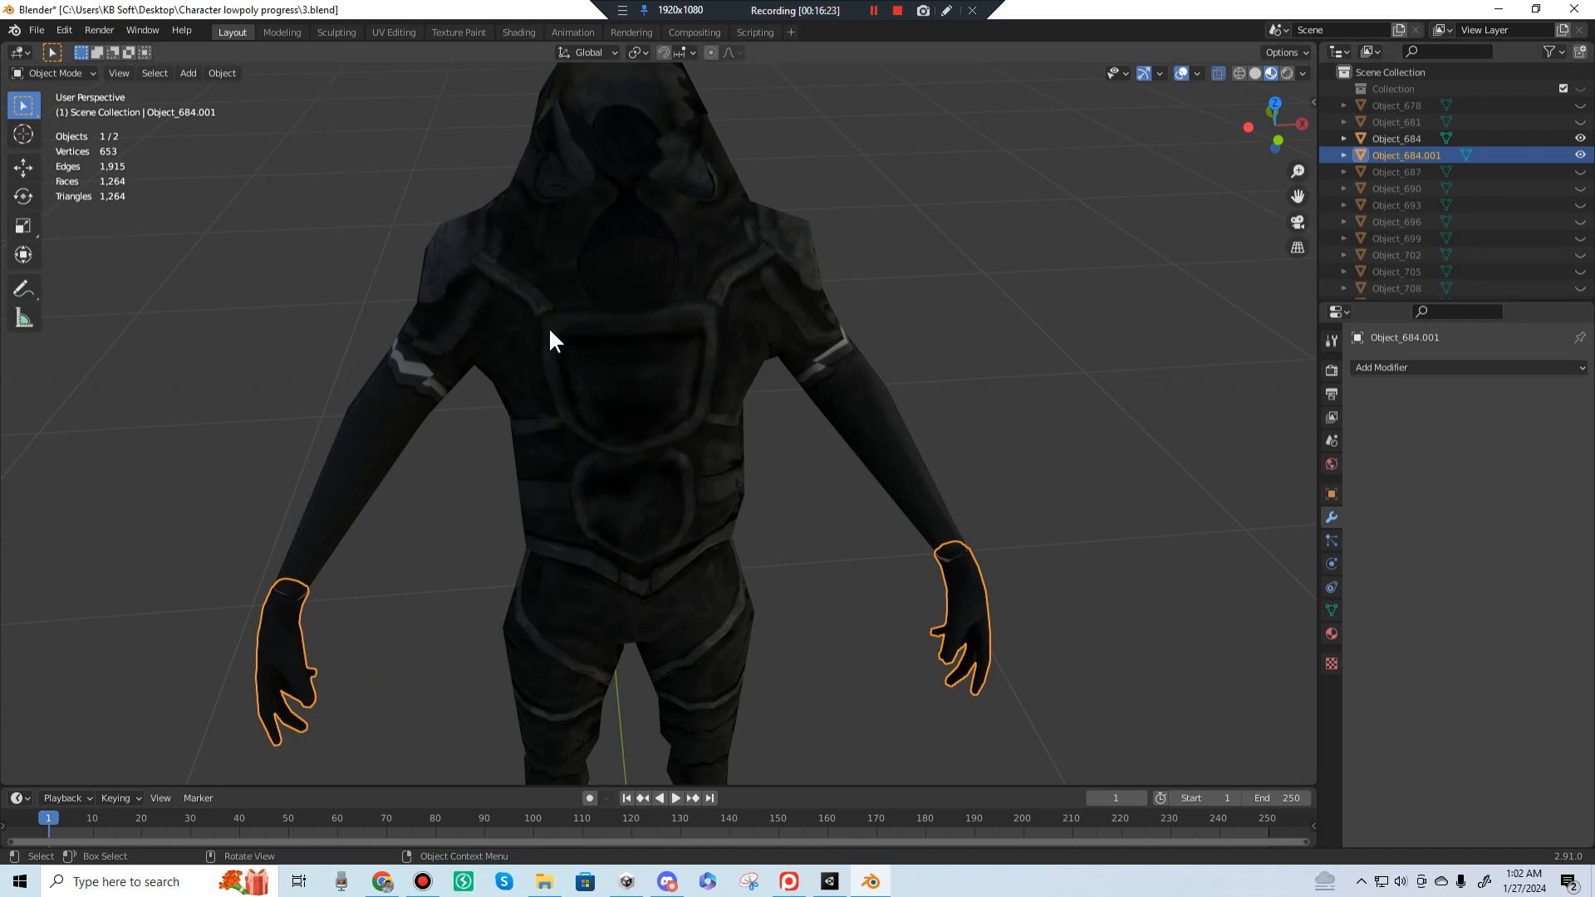
{"action": "scroll", "coordinate": [602, 382], "scroll_direction": "down", "scroll_amount": 3}
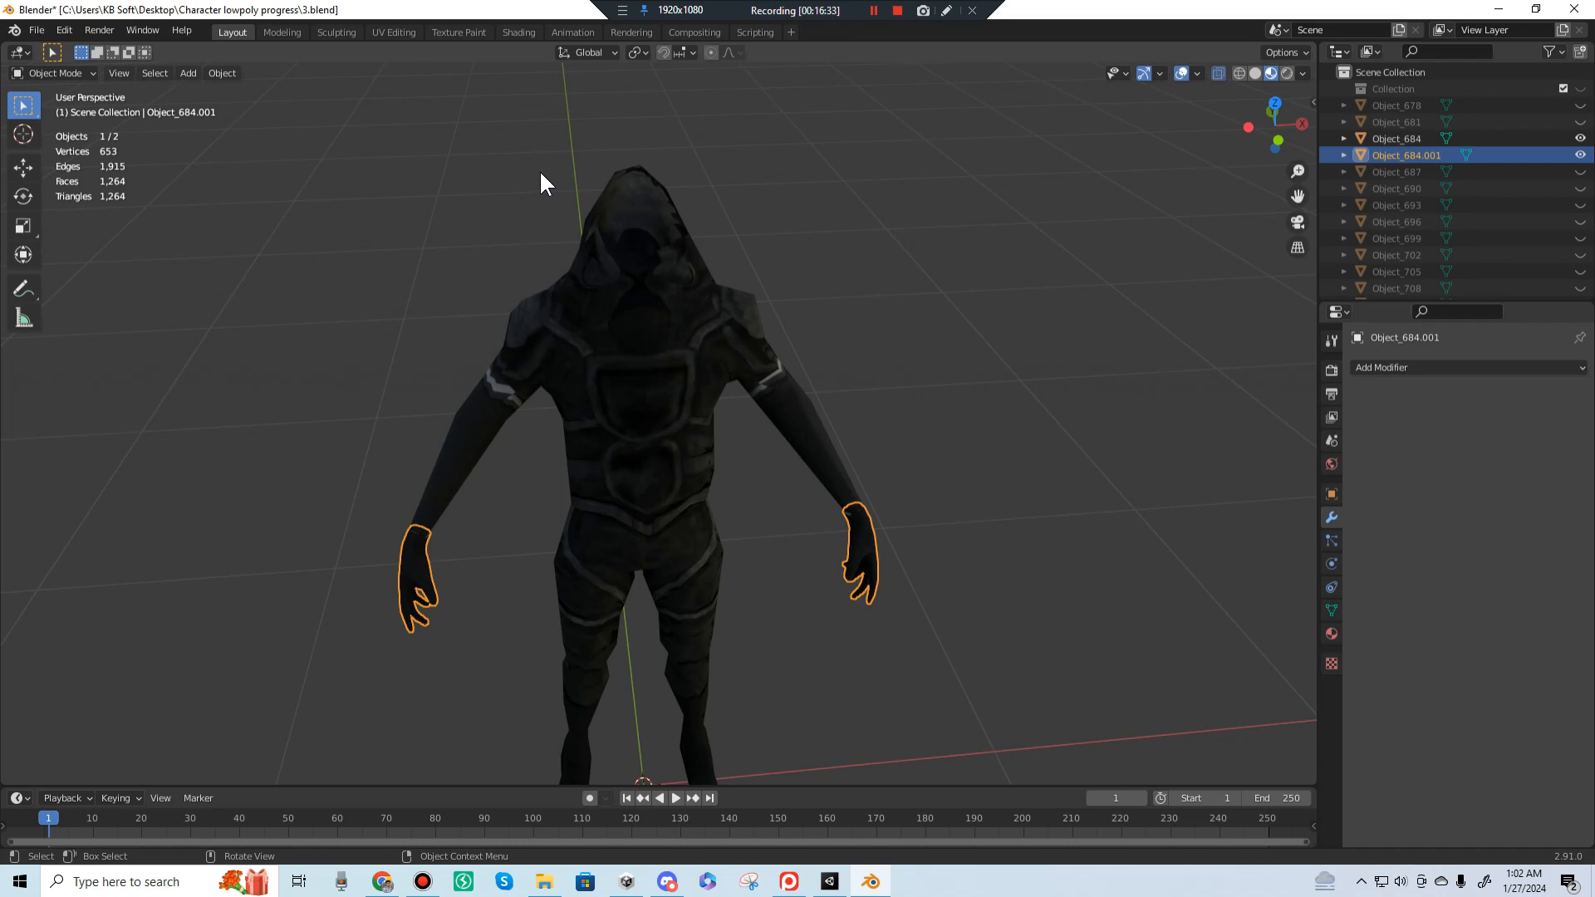
{"action": "left_click", "coordinate": [919, 548]}
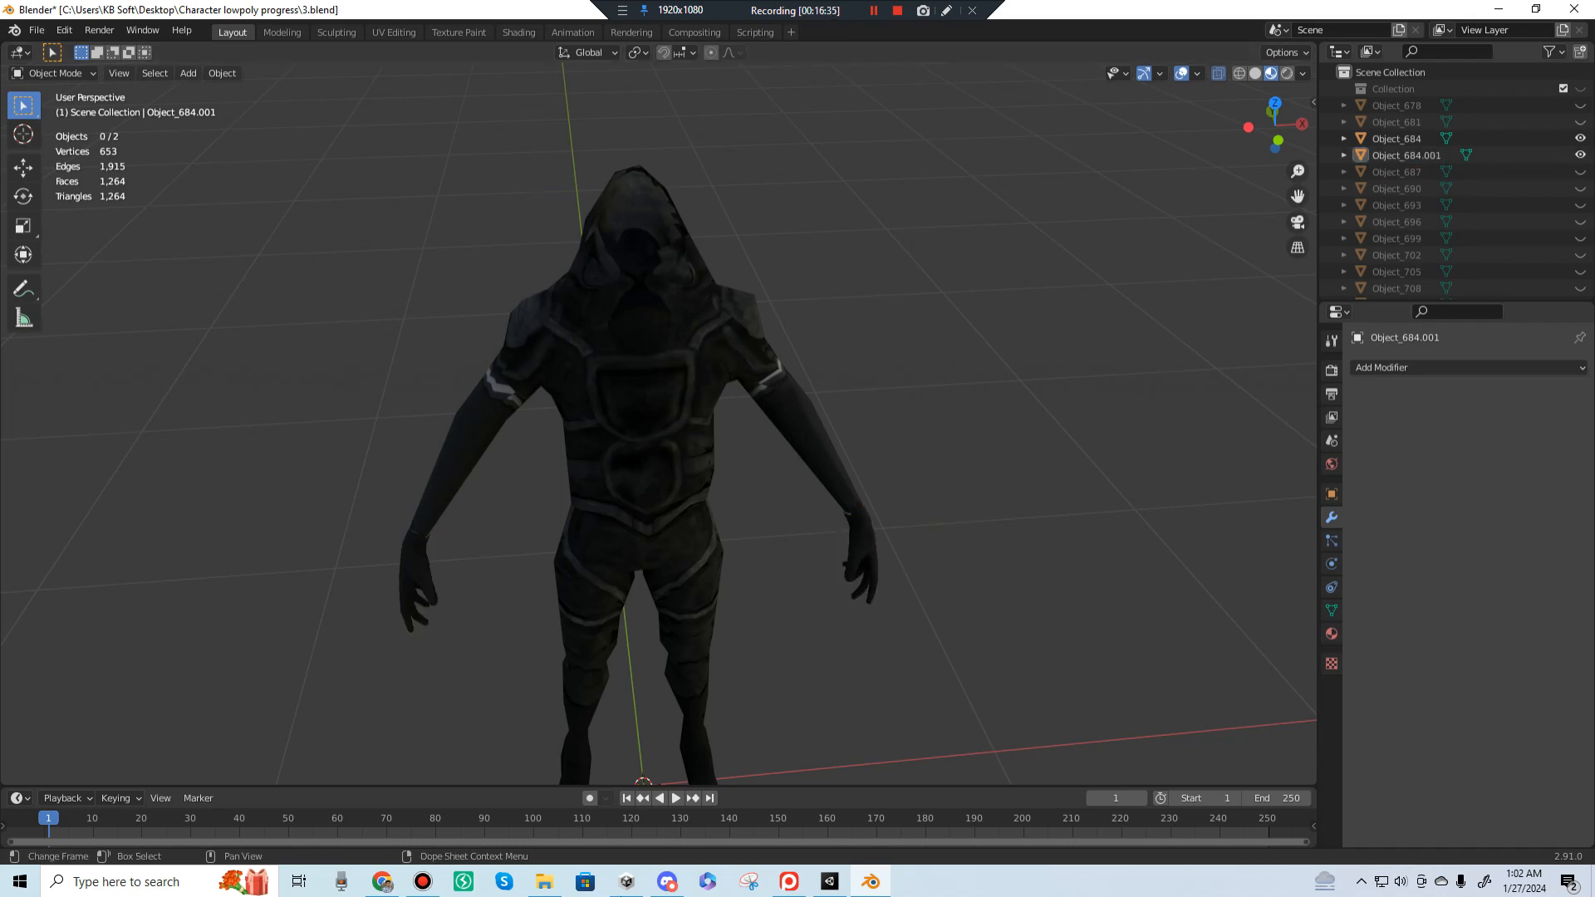
Step: Switch to Chrome and examine the wireframe topology of the hand variants in the low poly hands model on Sketchfab
{"action": "left_click", "coordinate": [381, 894]}
{"action": "scroll", "coordinate": [625, 577], "scroll_direction": "down", "scroll_amount": 2}
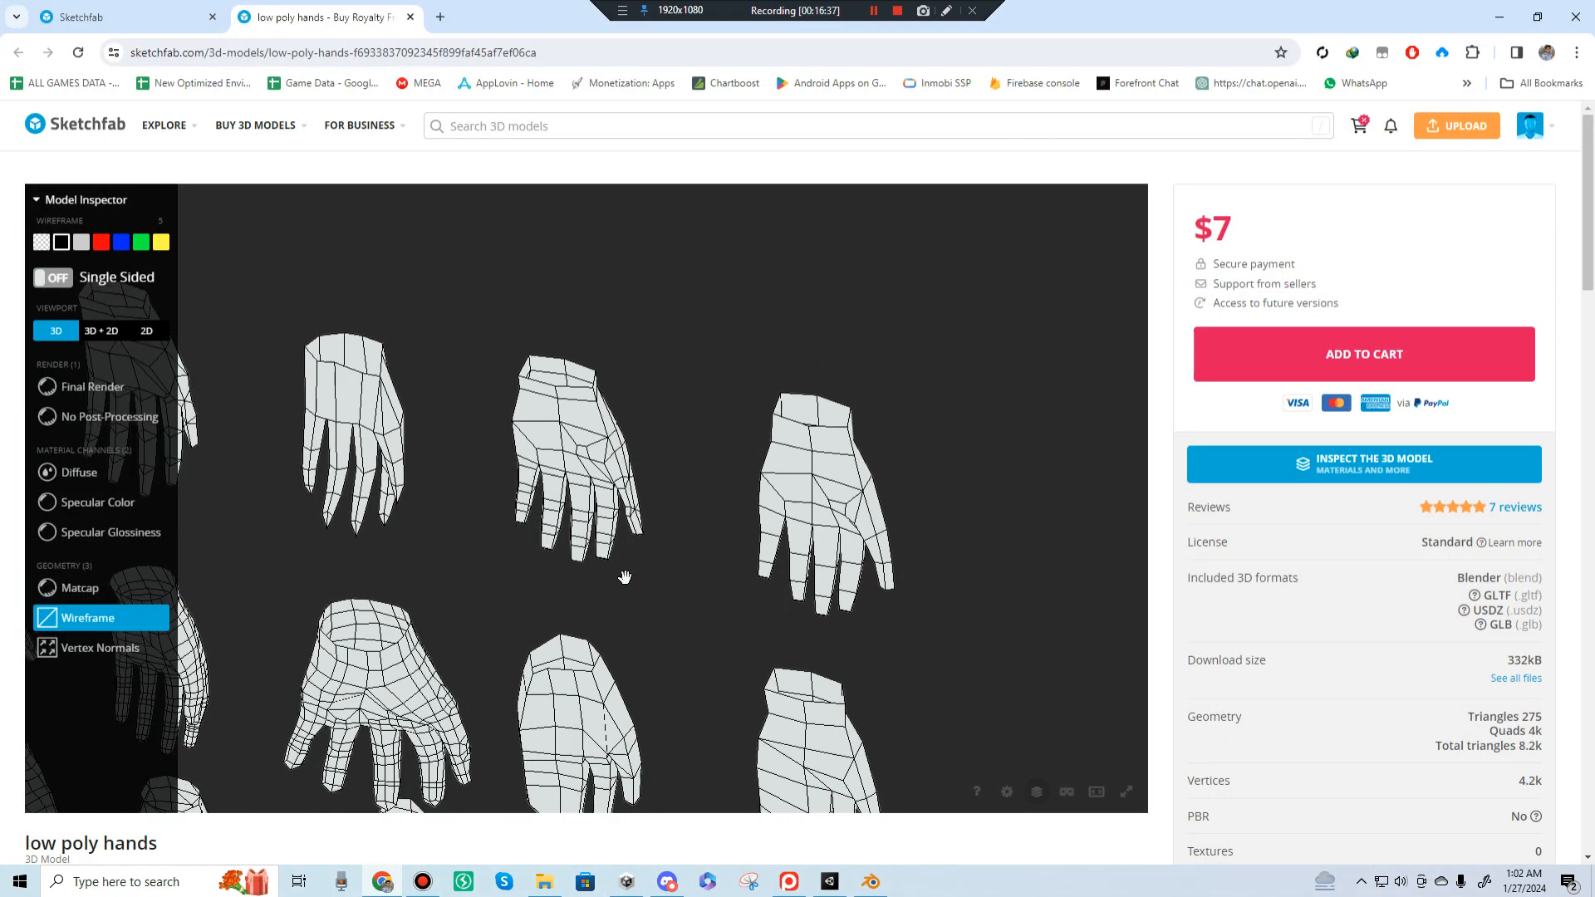
{"action": "mouse_move", "coordinate": [326, 667]}
{"action": "right_mouse_down"}
{"action": "mouse_move", "coordinate": [705, 452]}
{"action": "mouse_move", "coordinate": [697, 485]}
{"action": "right_mouse_up"}
{"action": "scroll", "coordinate": [698, 484], "scroll_direction": "down", "scroll_amount": 4}
{"action": "left_click_drag", "start_coordinate": [697, 484], "coordinate": [858, 490]}
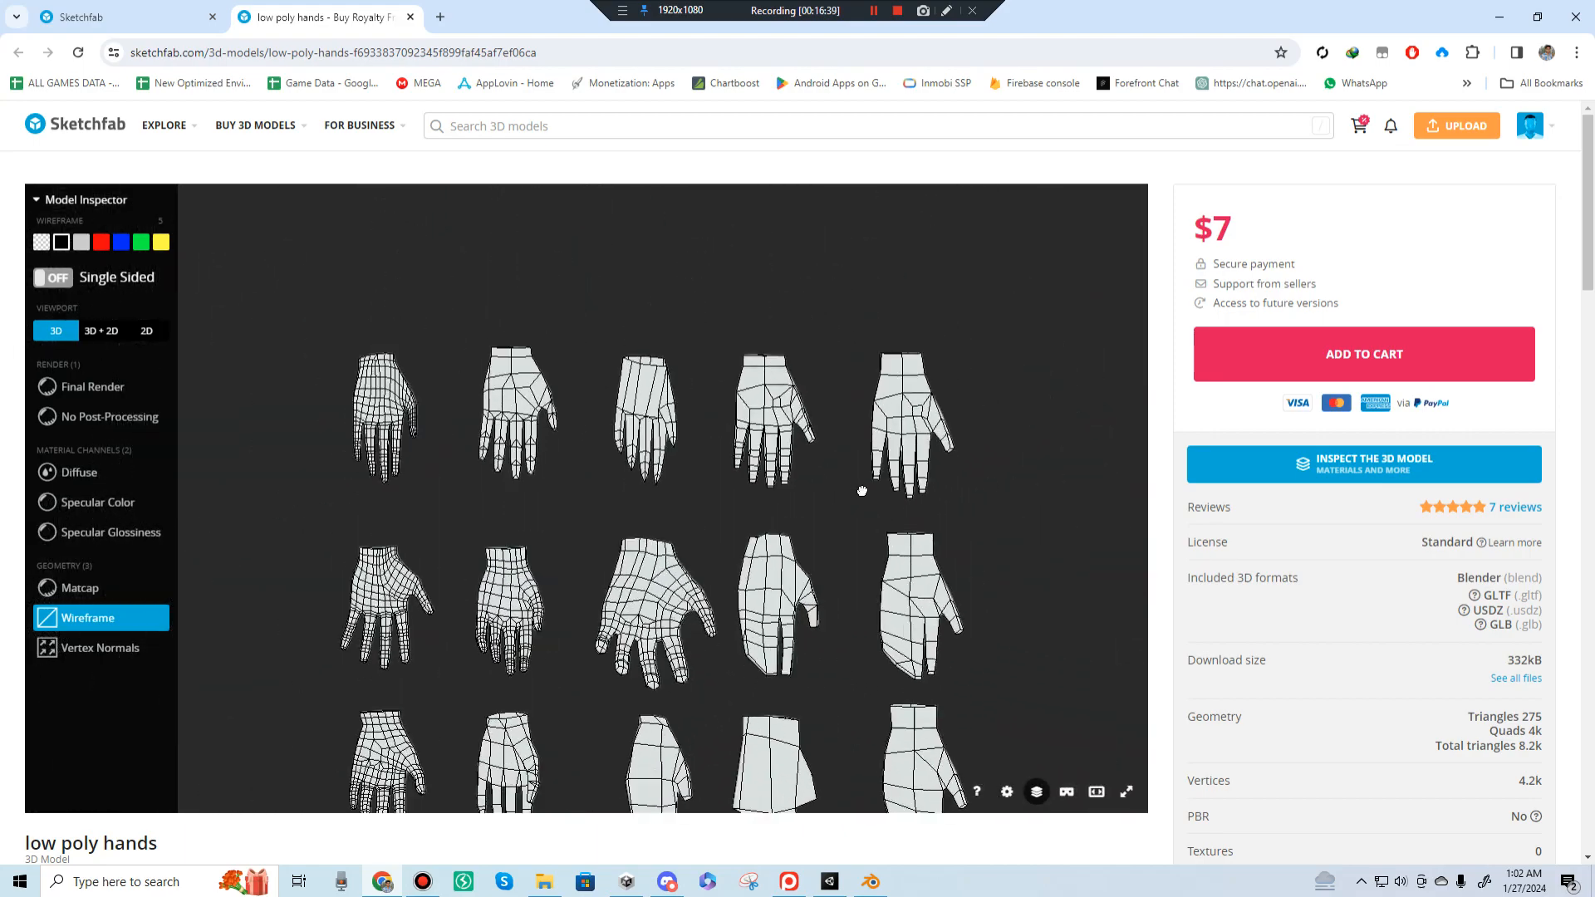
{"action": "right_click_drag", "start_coordinate": [601, 597], "coordinate": [708, 504]}
{"action": "scroll", "coordinate": [708, 505], "scroll_direction": "up", "scroll_amount": 2}
{"action": "right_click_drag", "start_coordinate": [596, 531], "coordinate": [540, 608]}
{"action": "scroll", "coordinate": [541, 608], "scroll_direction": "down", "scroll_amount": 3}
{"action": "left_click_drag", "start_coordinate": [783, 615], "coordinate": [1000, 605]}
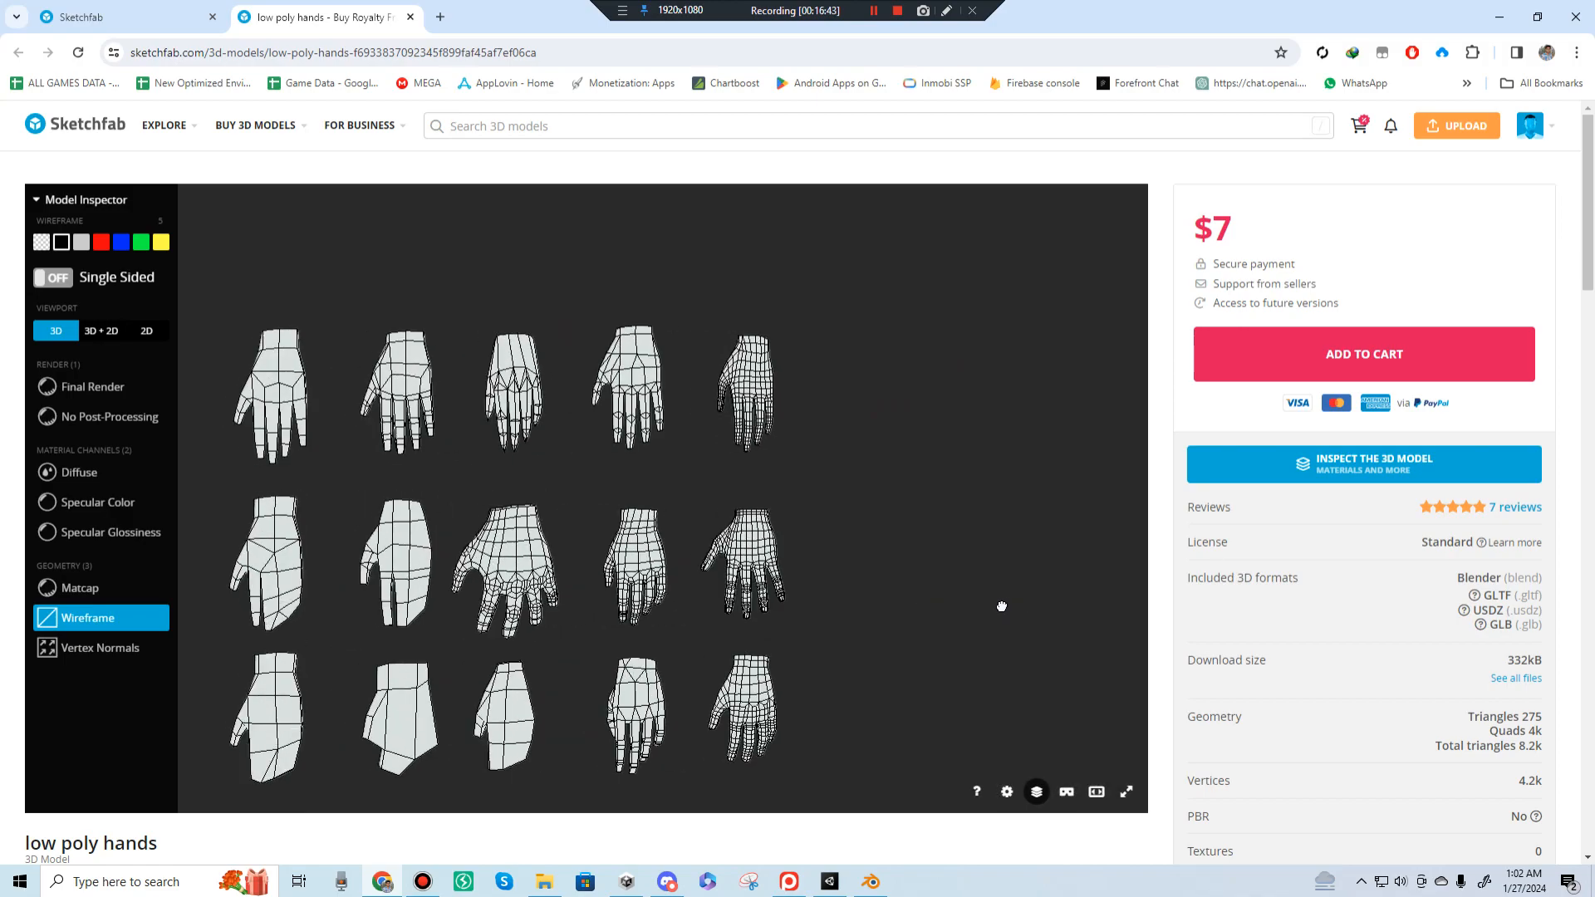
{"action": "right_click_drag", "start_coordinate": [391, 608], "coordinate": [665, 541]}
{"action": "scroll", "coordinate": [665, 540], "scroll_direction": "up", "scroll_amount": 1}
{"action": "scroll", "coordinate": [156, 695], "scroll_direction": "down", "scroll_amount": 4}
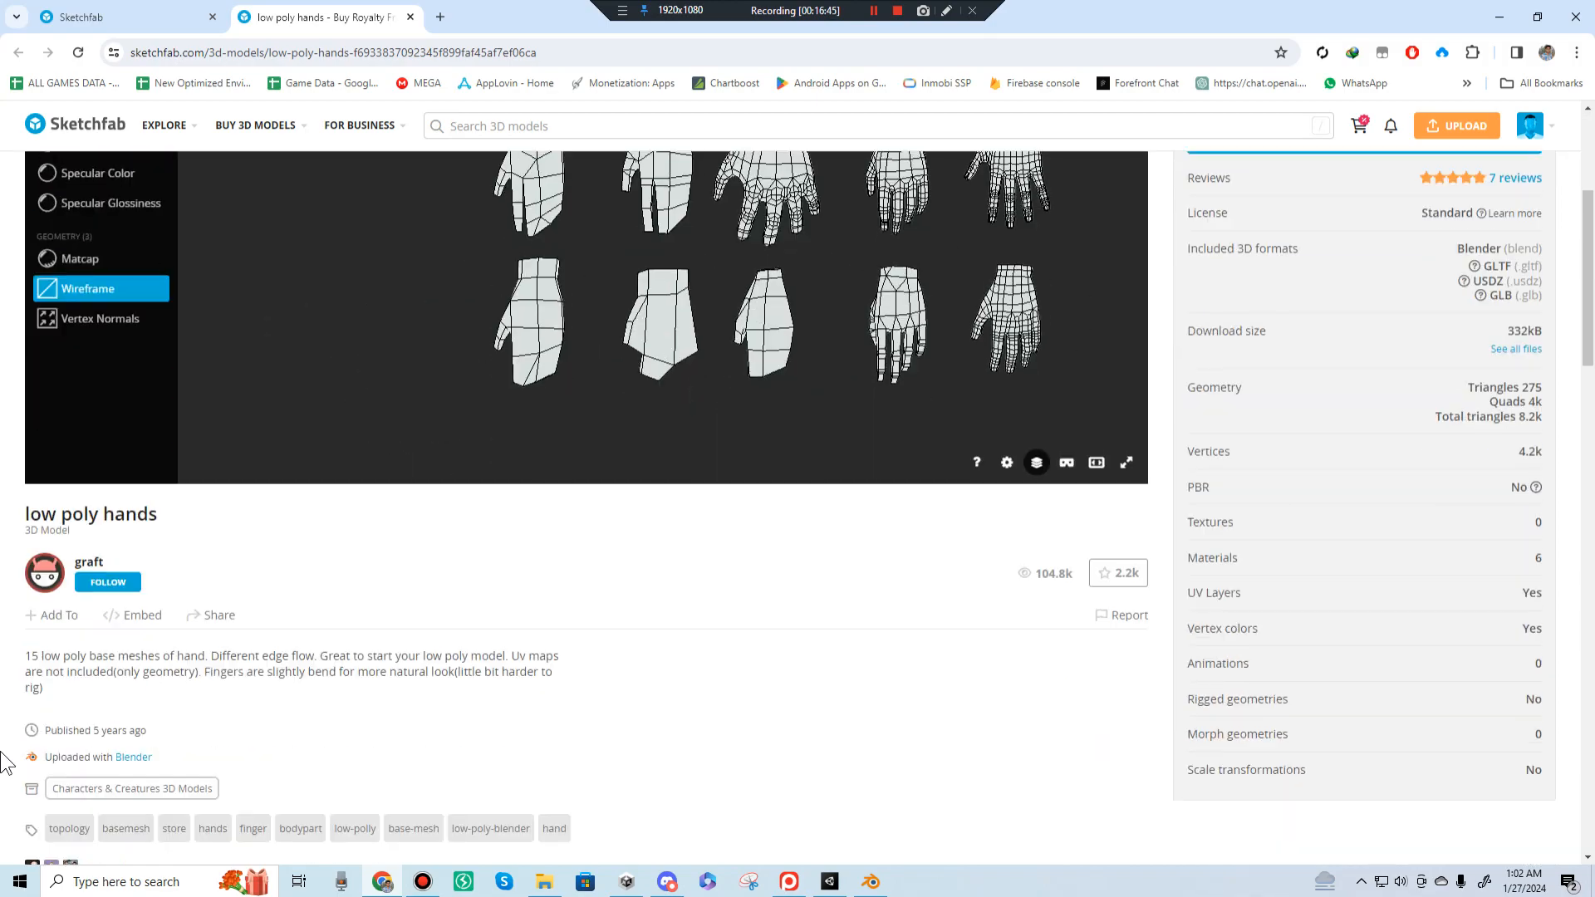
Step: Browse the Sketchfab results for low poly hands and open the free low poly Hands models page in a new tab
{"action": "left_click", "coordinate": [125, 17]}
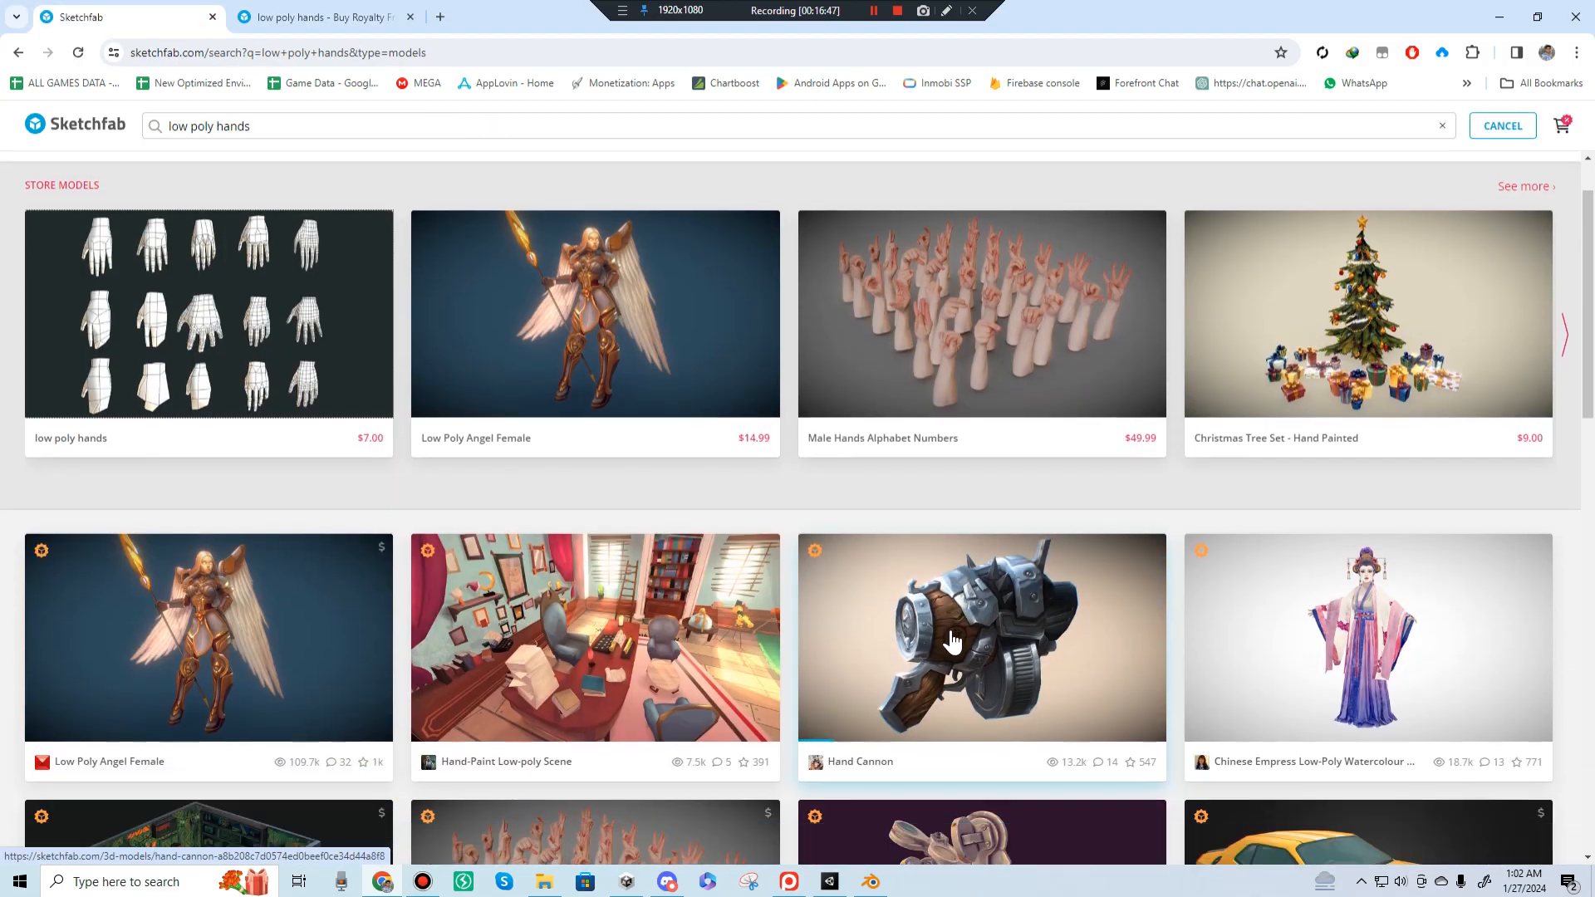
{"action": "scroll", "coordinate": [948, 635], "scroll_direction": "down", "scroll_amount": 8}
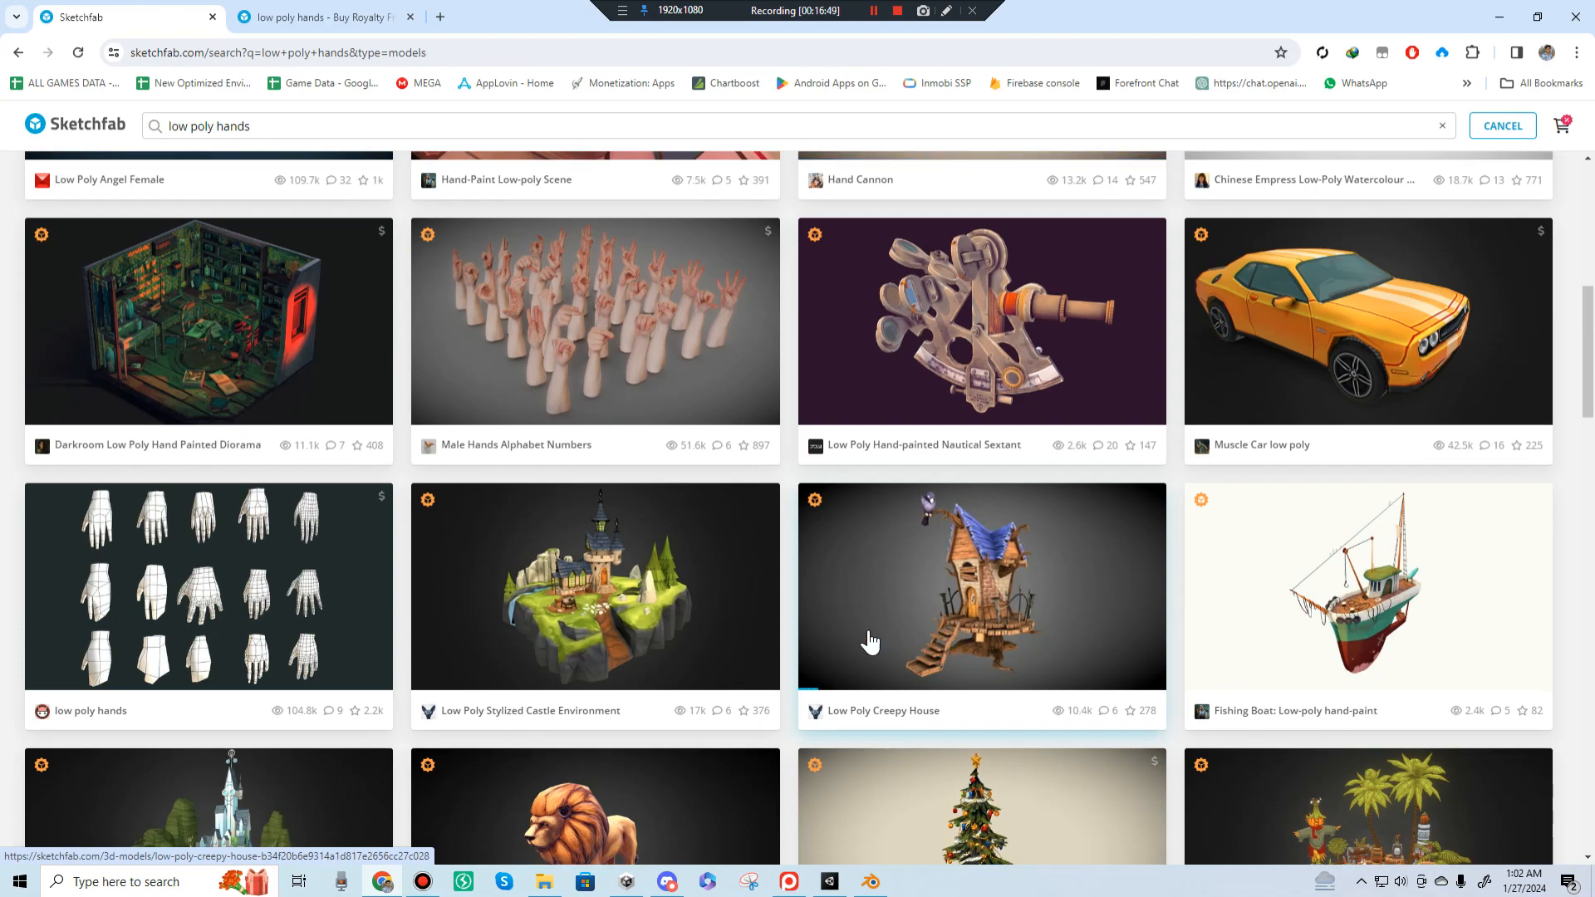
{"action": "scroll", "coordinate": [513, 739], "scroll_direction": "down", "scroll_amount": 5}
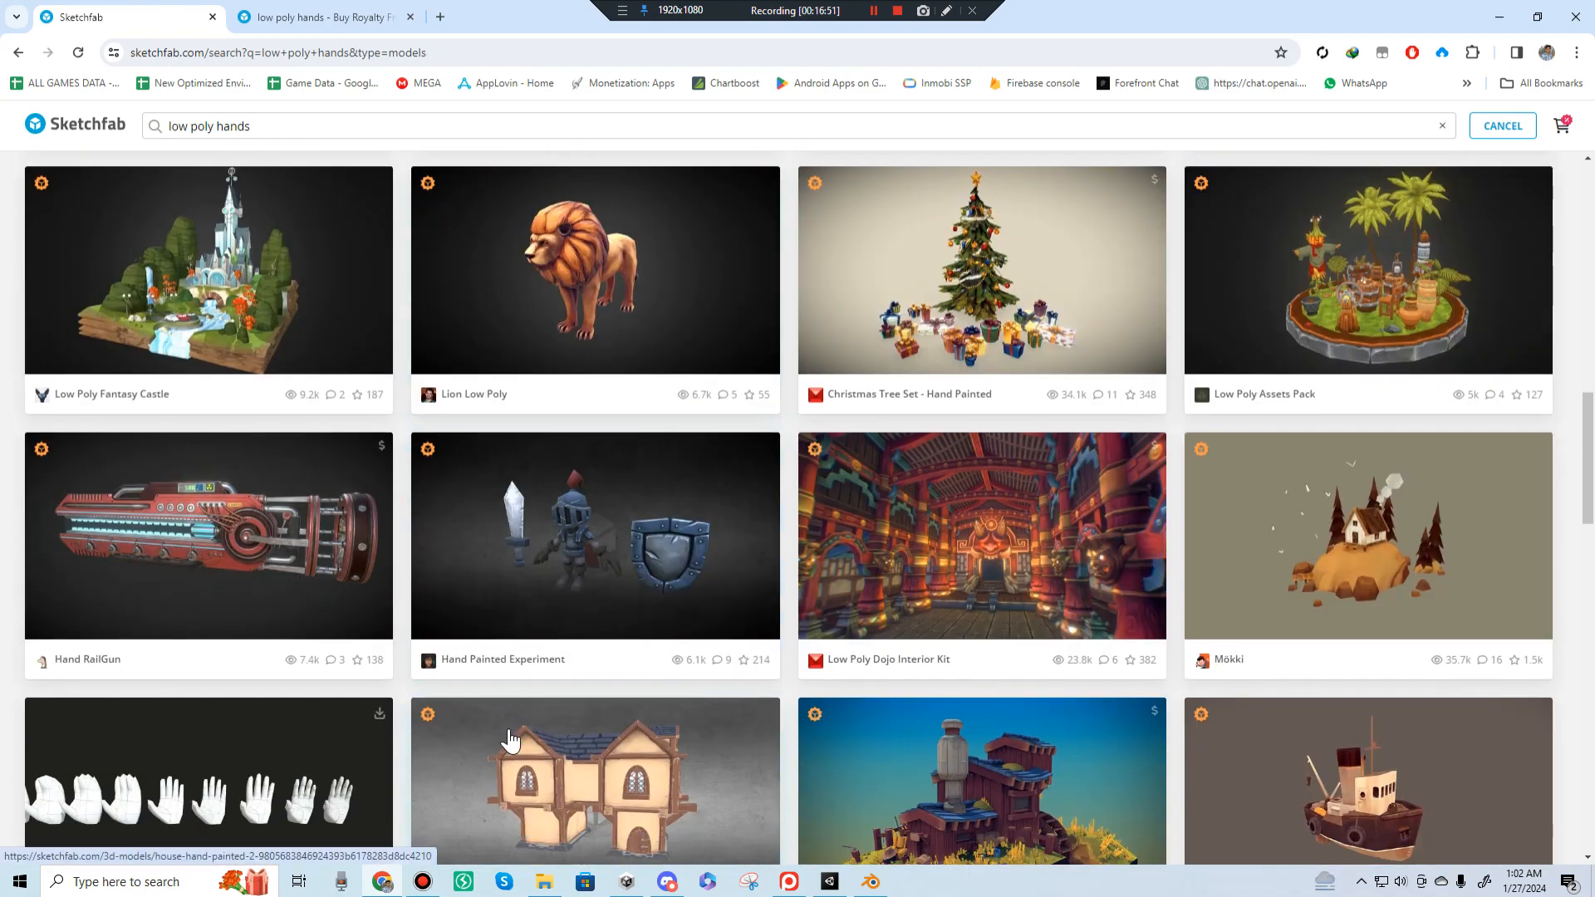
{"action": "middle_click", "coordinate": [137, 681]}
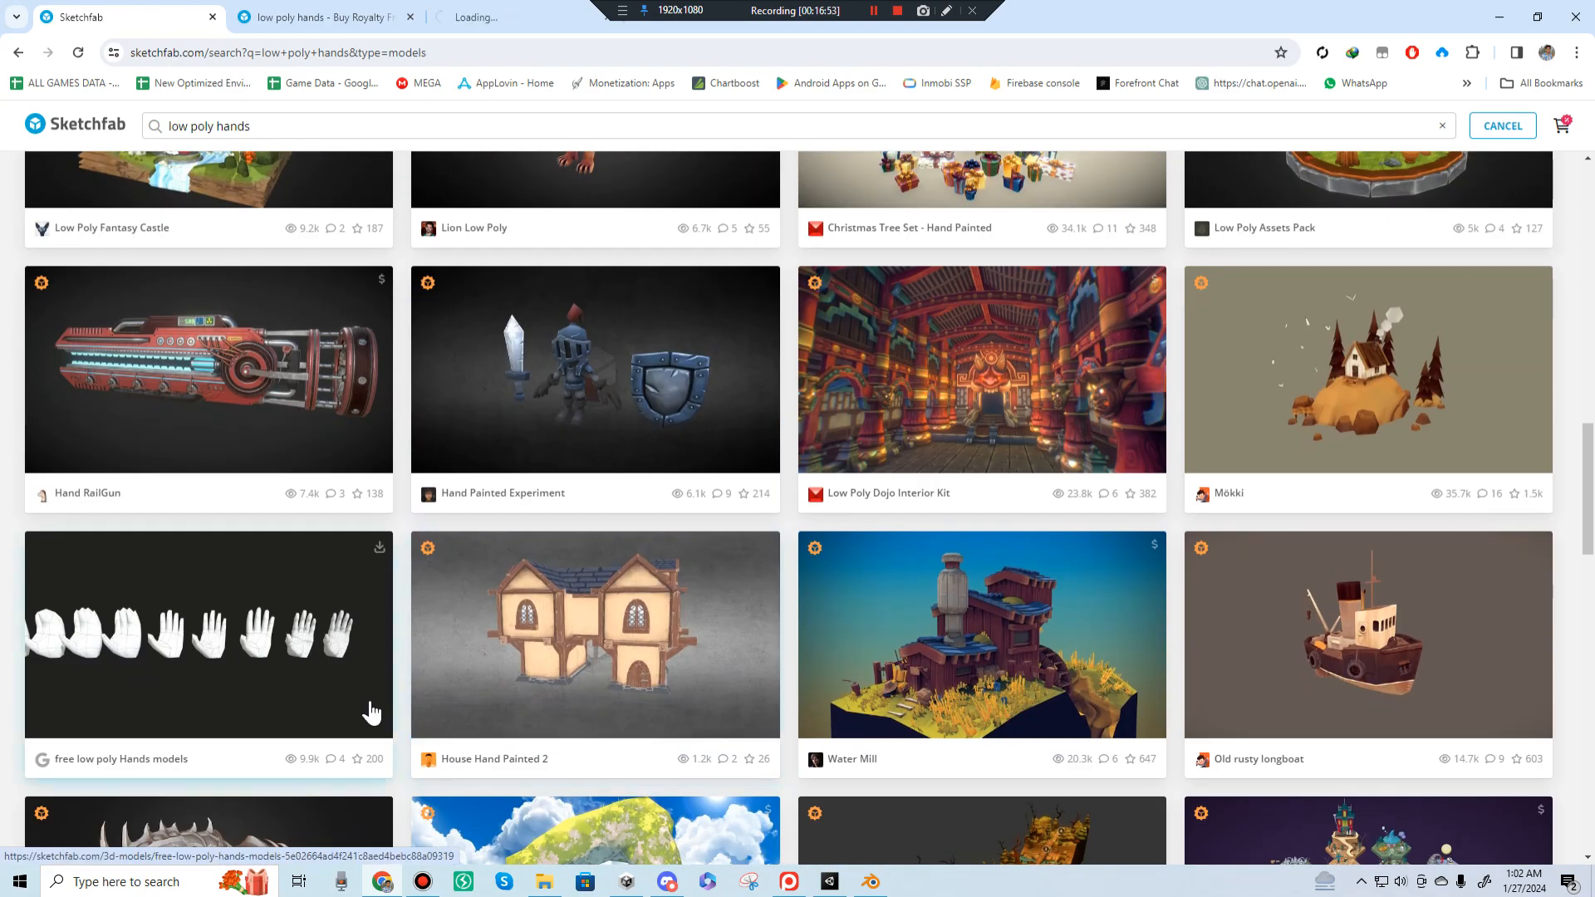
{"action": "left_click", "coordinate": [517, 27]}
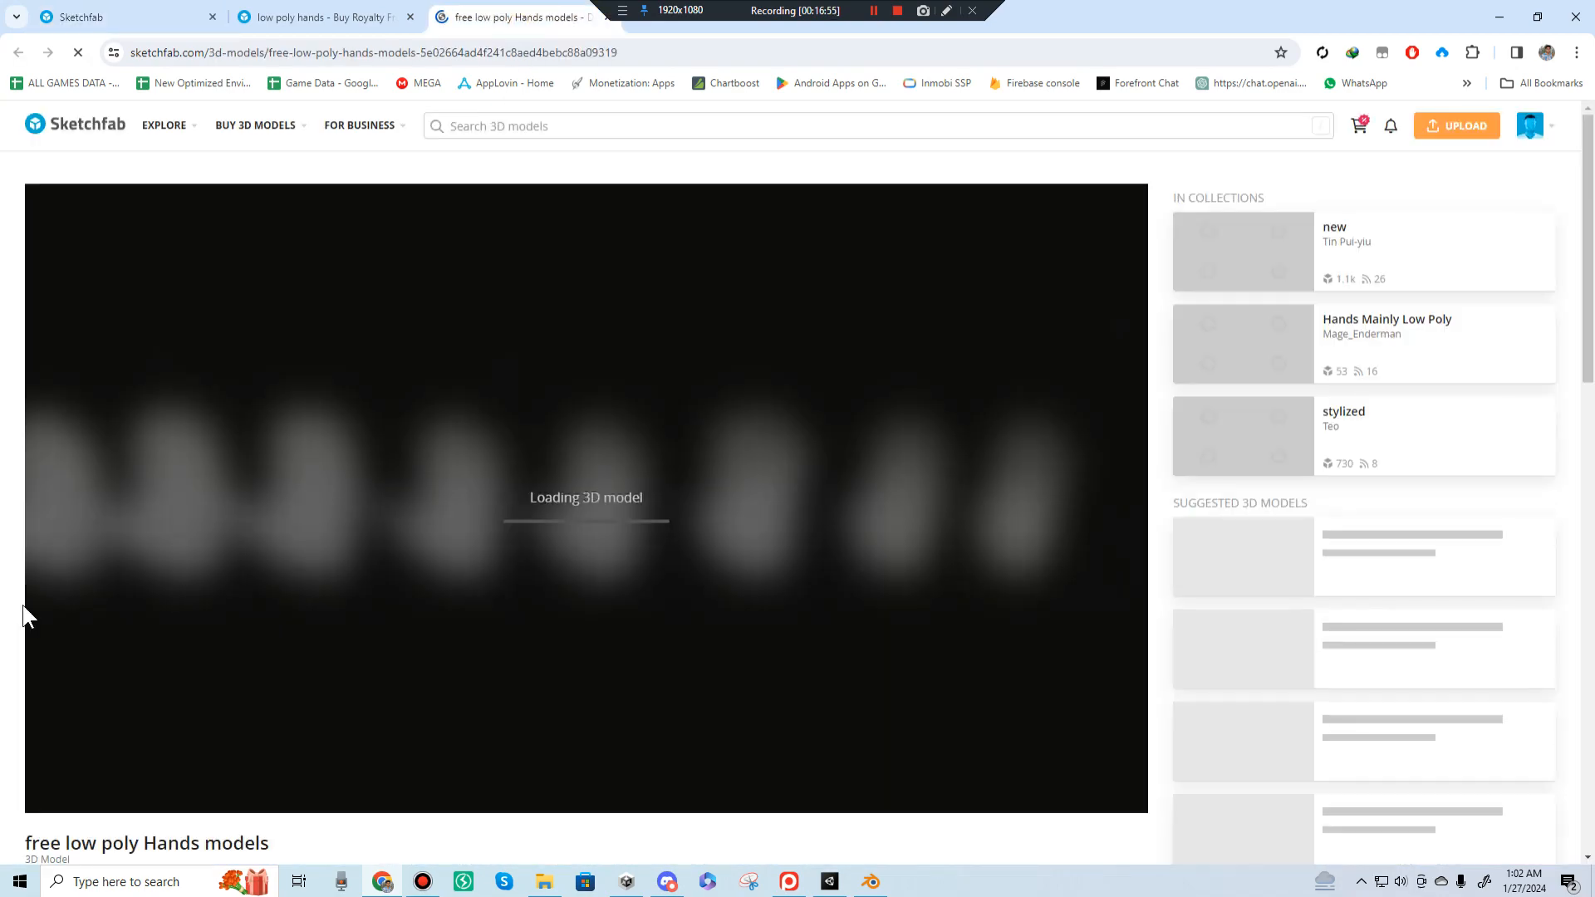
Step: Inspect the free low poly Hands models, download them in glTF format and open the folder containing the download
{"action": "scroll", "coordinate": [10, 614], "scroll_direction": "down", "scroll_amount": 2}
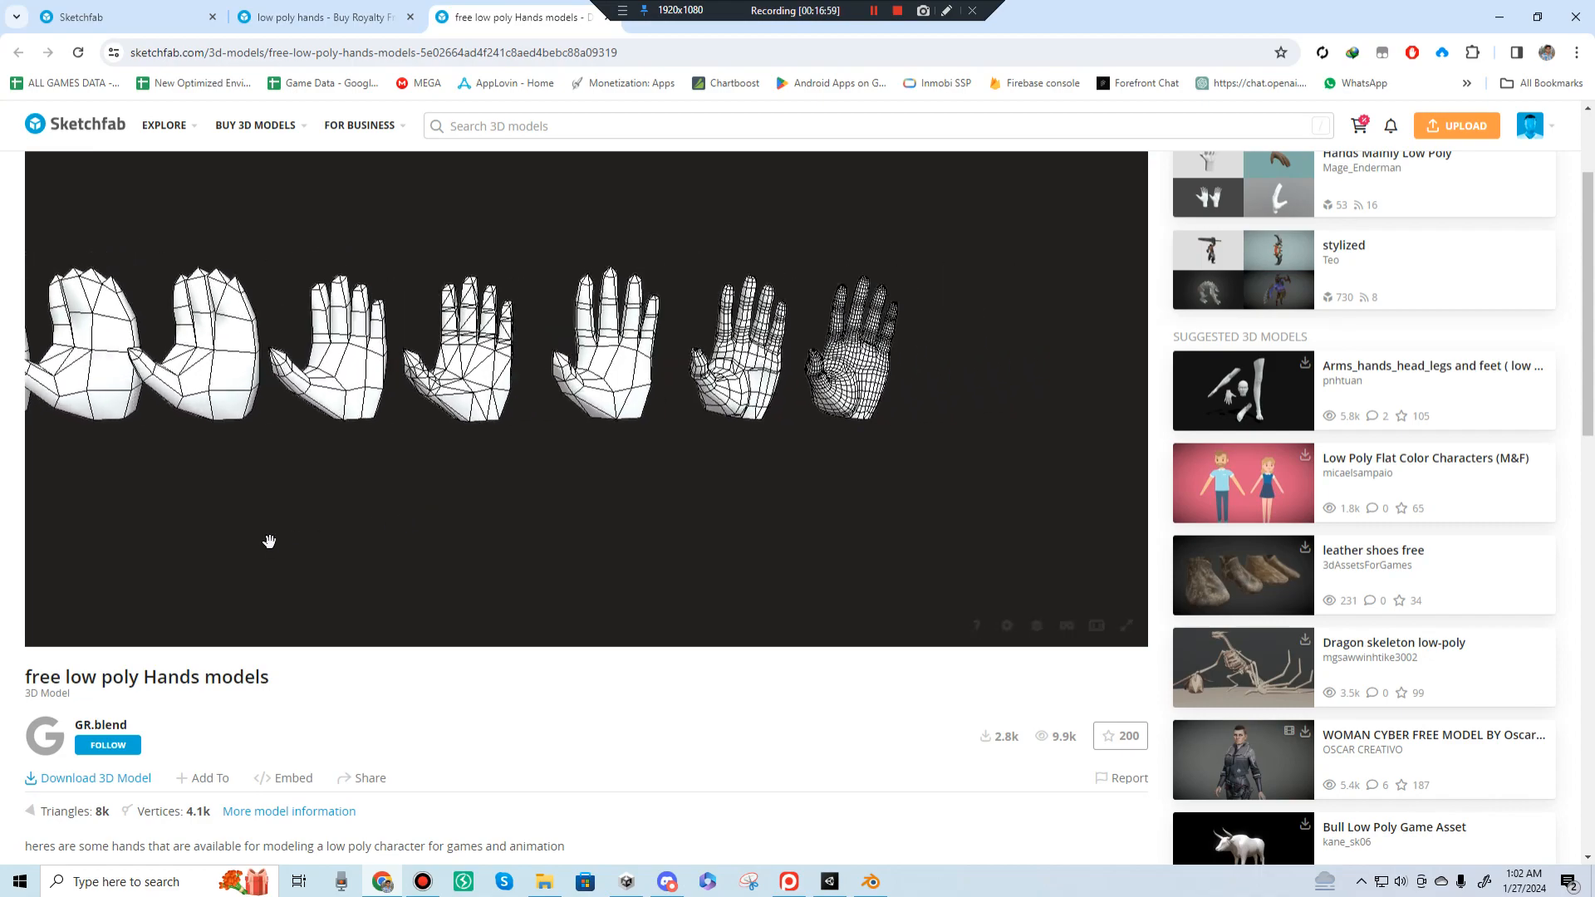
{"action": "scroll", "coordinate": [783, 327], "scroll_direction": "up", "scroll_amount": 3}
{"action": "left_click_drag", "start_coordinate": [490, 444], "coordinate": [158, 742]}
{"action": "left_click", "coordinate": [117, 776]}
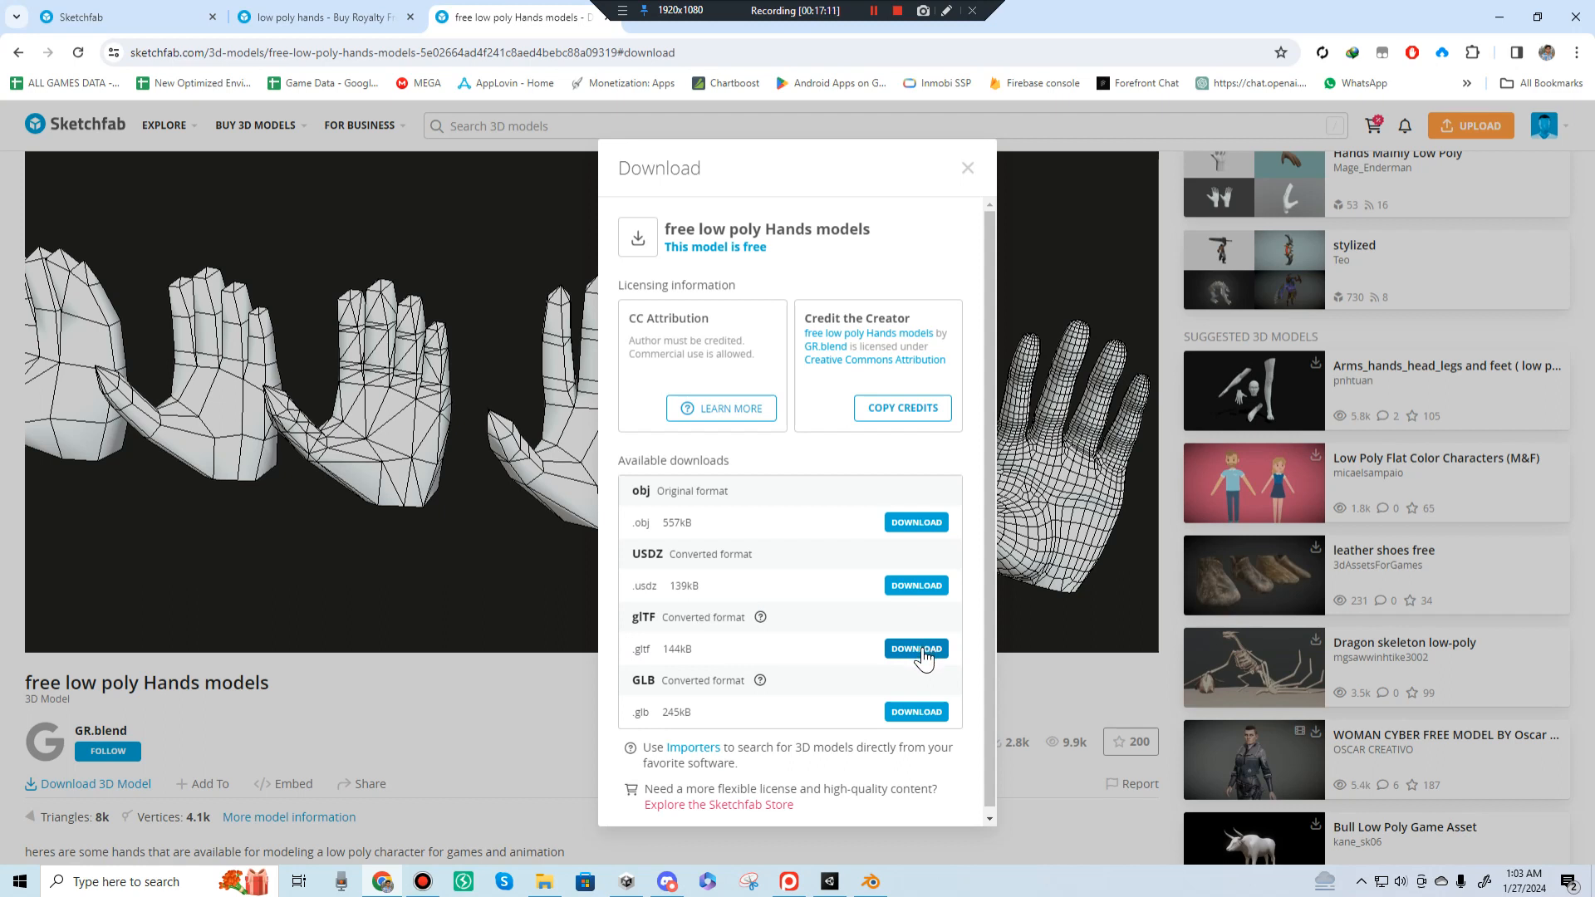
{"action": "scroll", "coordinate": [916, 686], "scroll_direction": "down", "scroll_amount": 1}
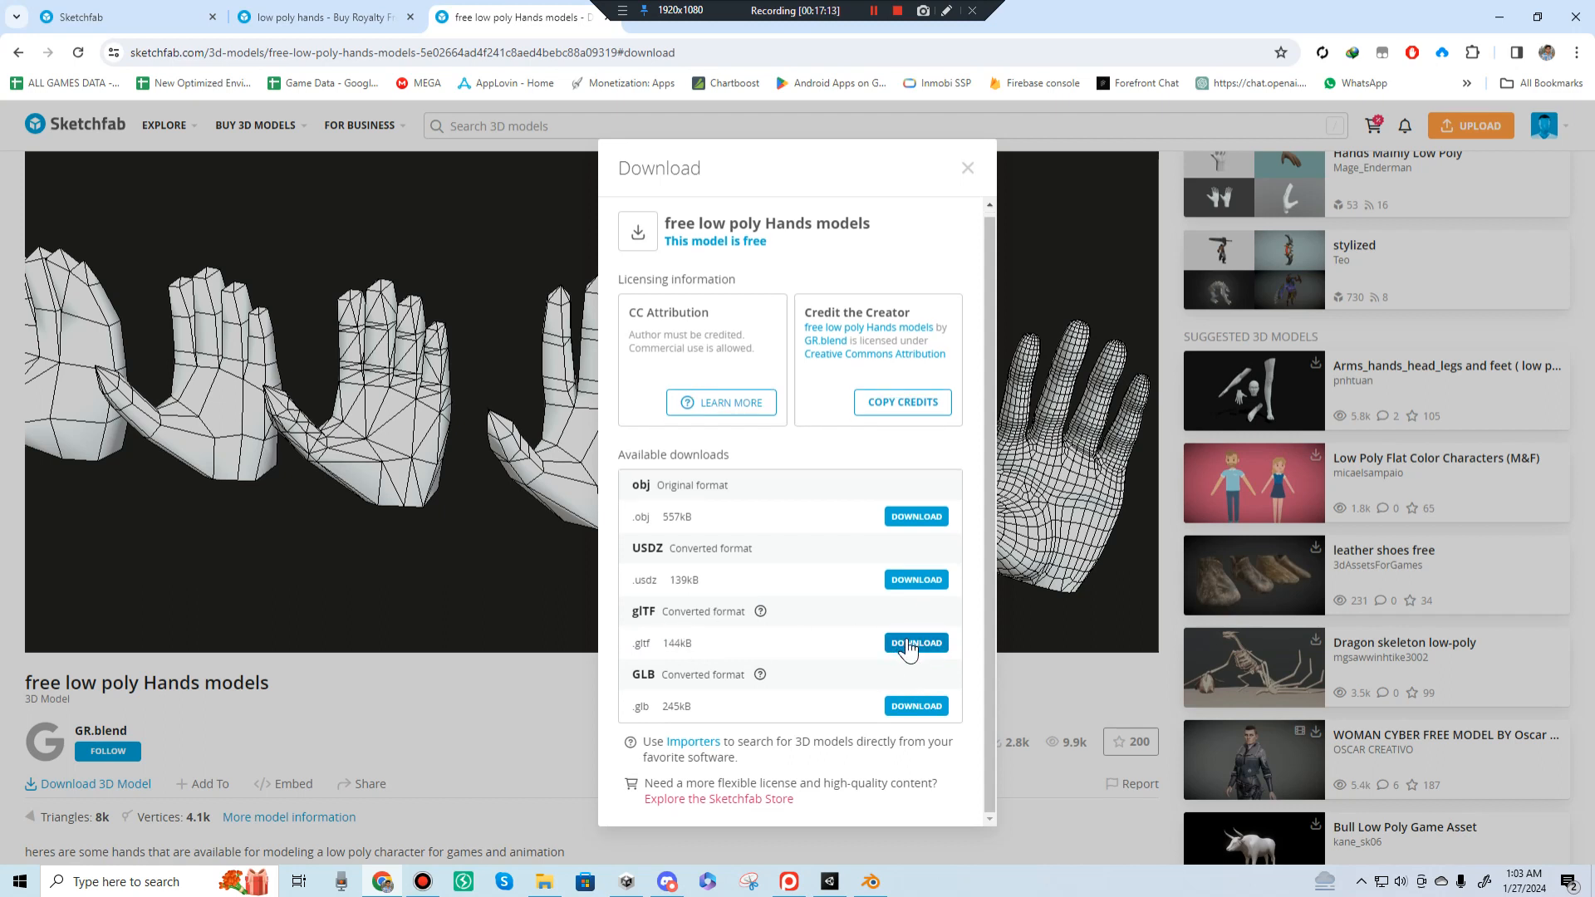
{"action": "left_click", "coordinate": [905, 653]}
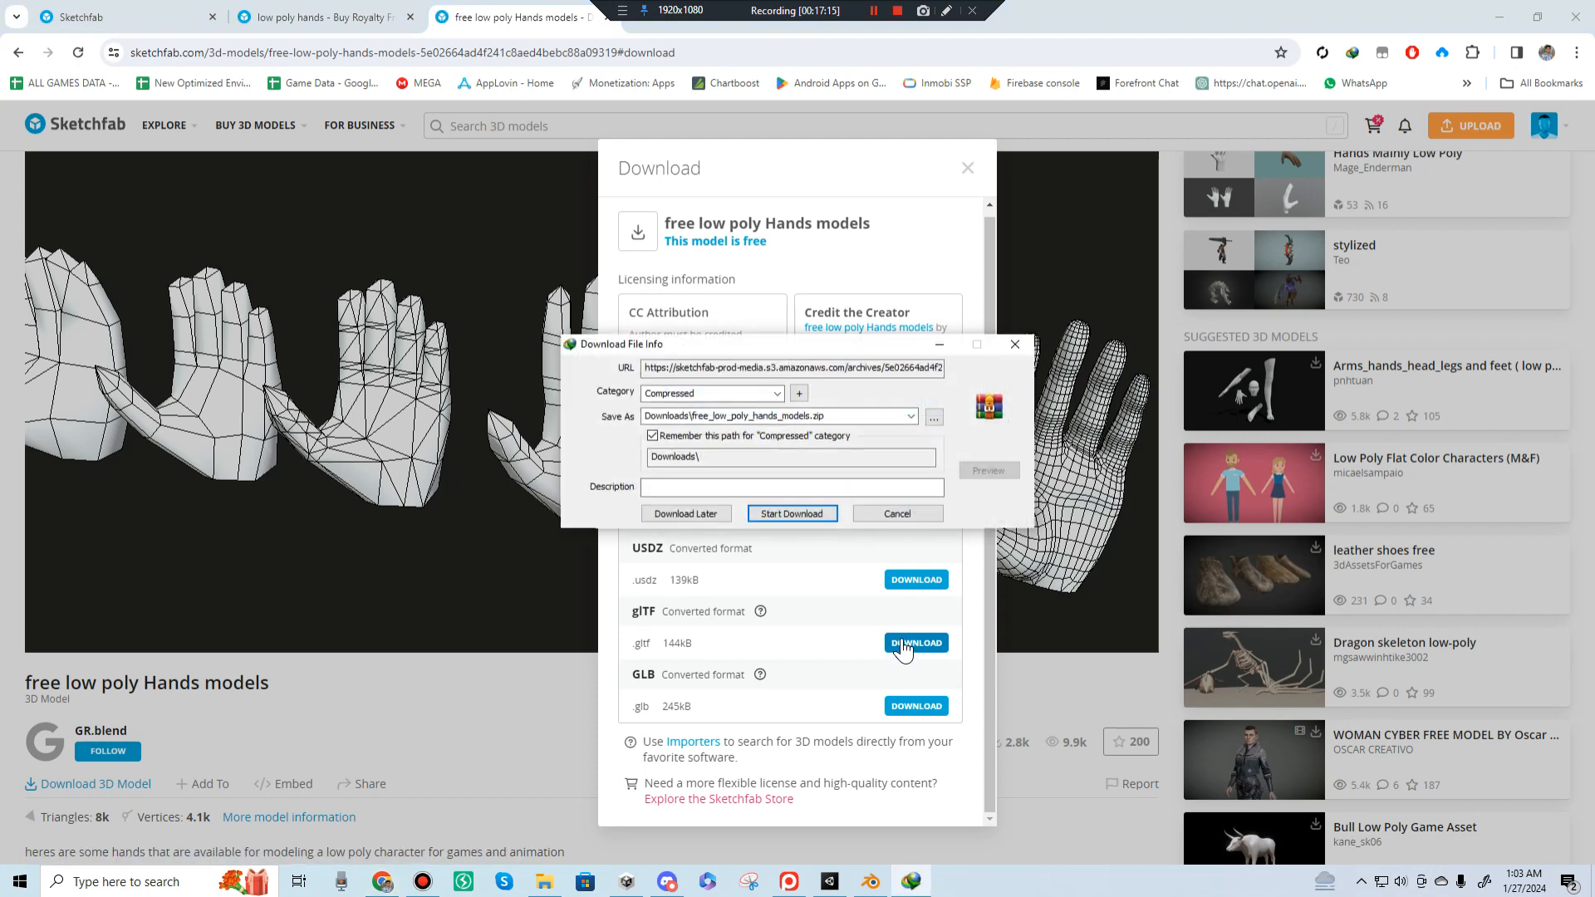
{"action": "left_click", "coordinate": [802, 515]}
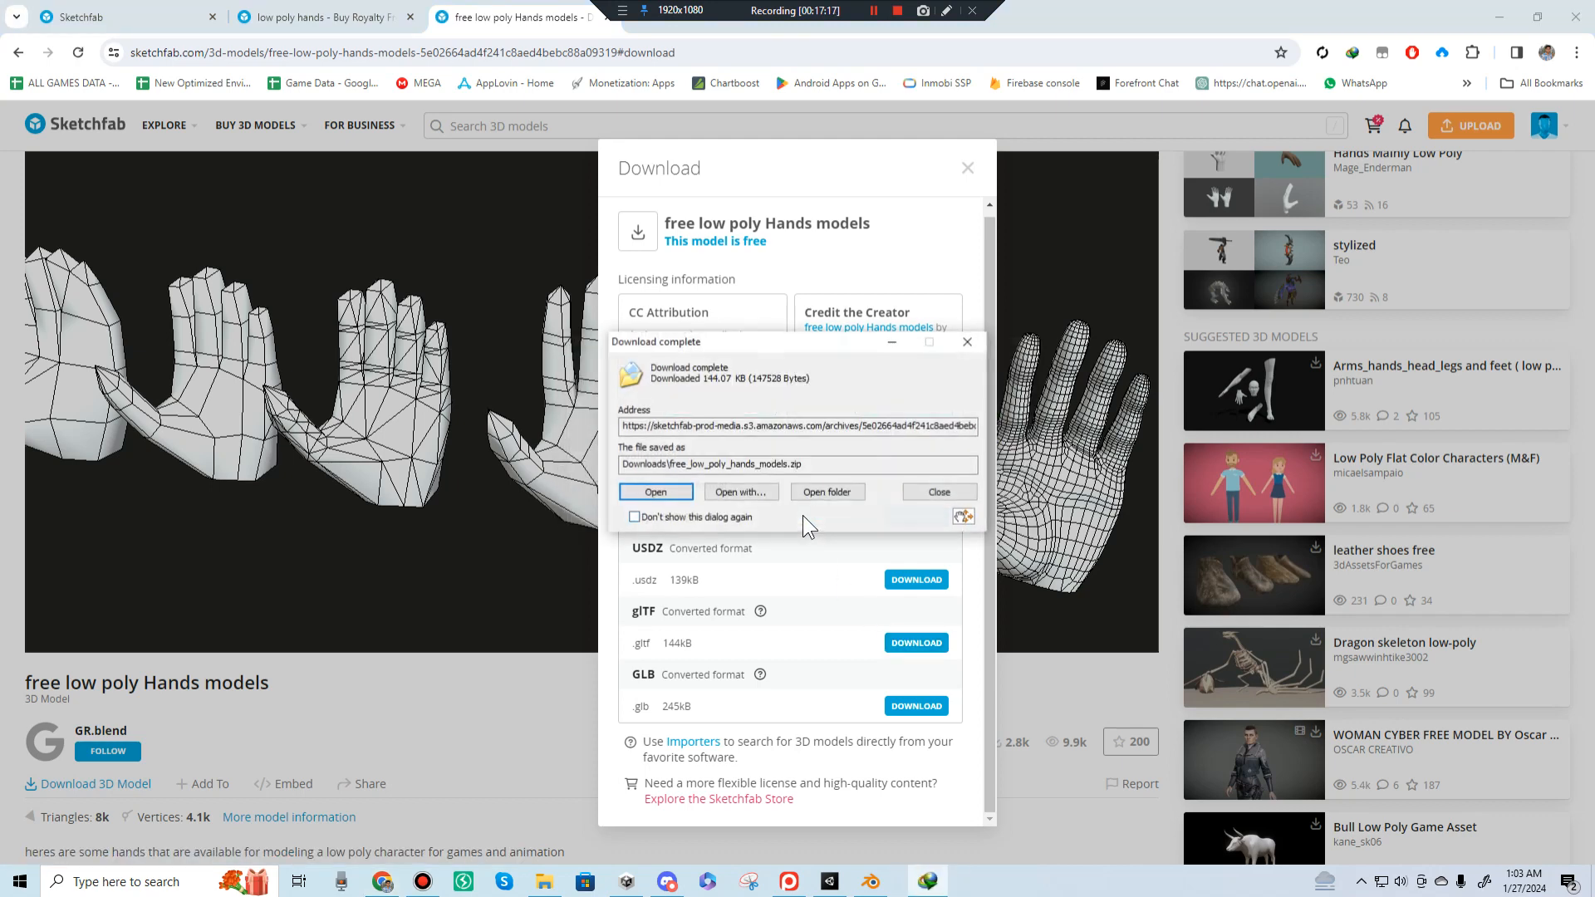
{"action": "left_click", "coordinate": [835, 496]}
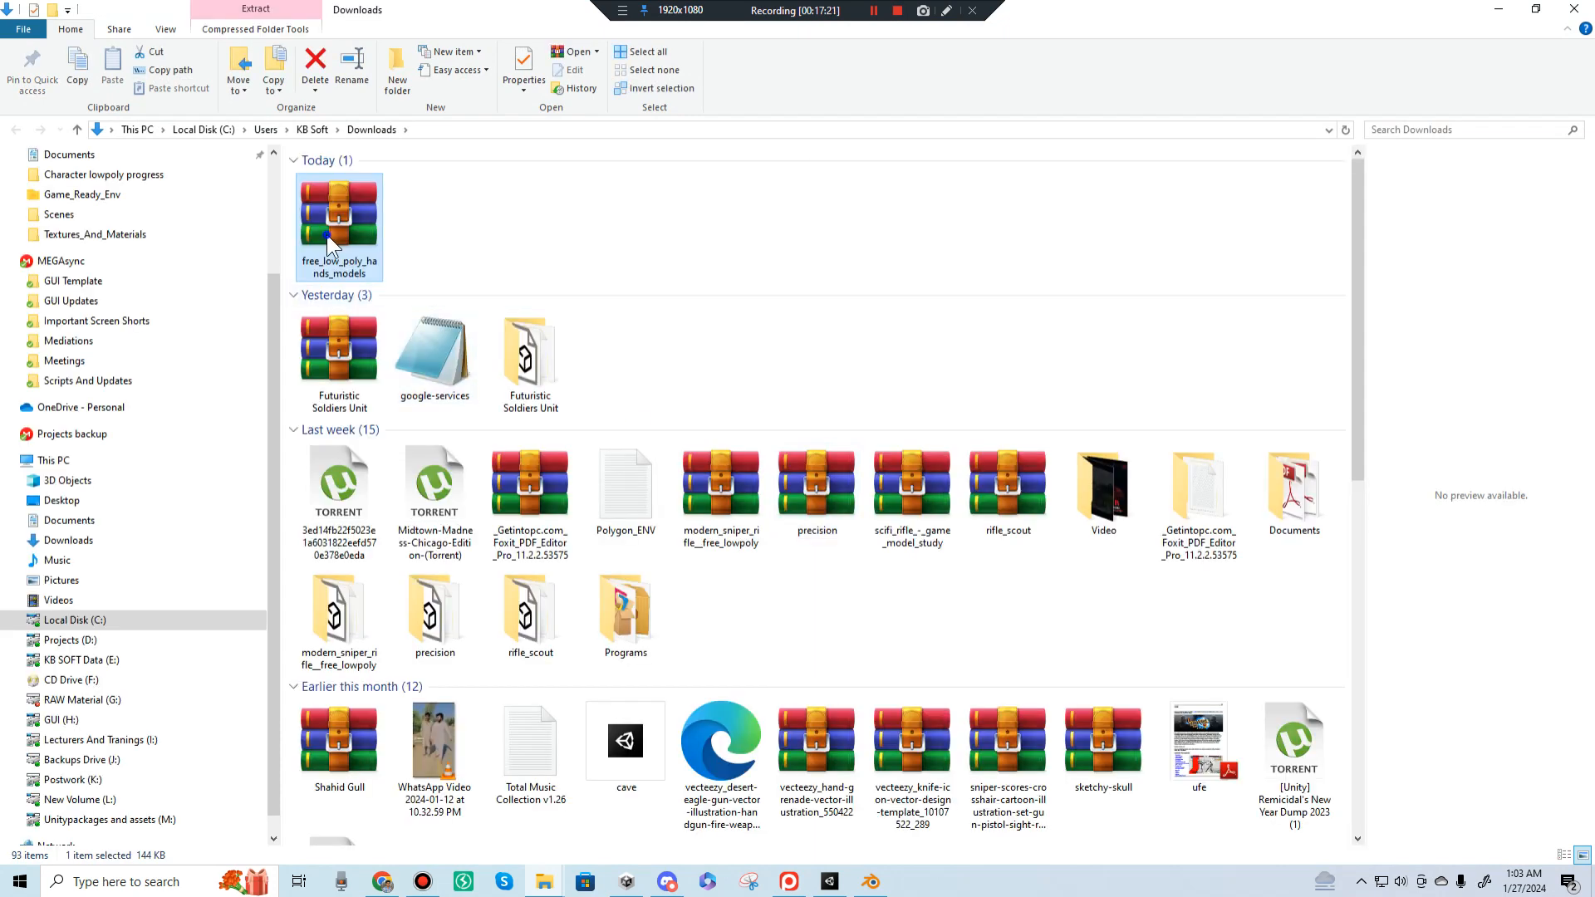
Step: Extract the free_low_poly_hands_models archive into its own folder in Downloads and open that folder
{"action": "right_click", "coordinate": [327, 235]}
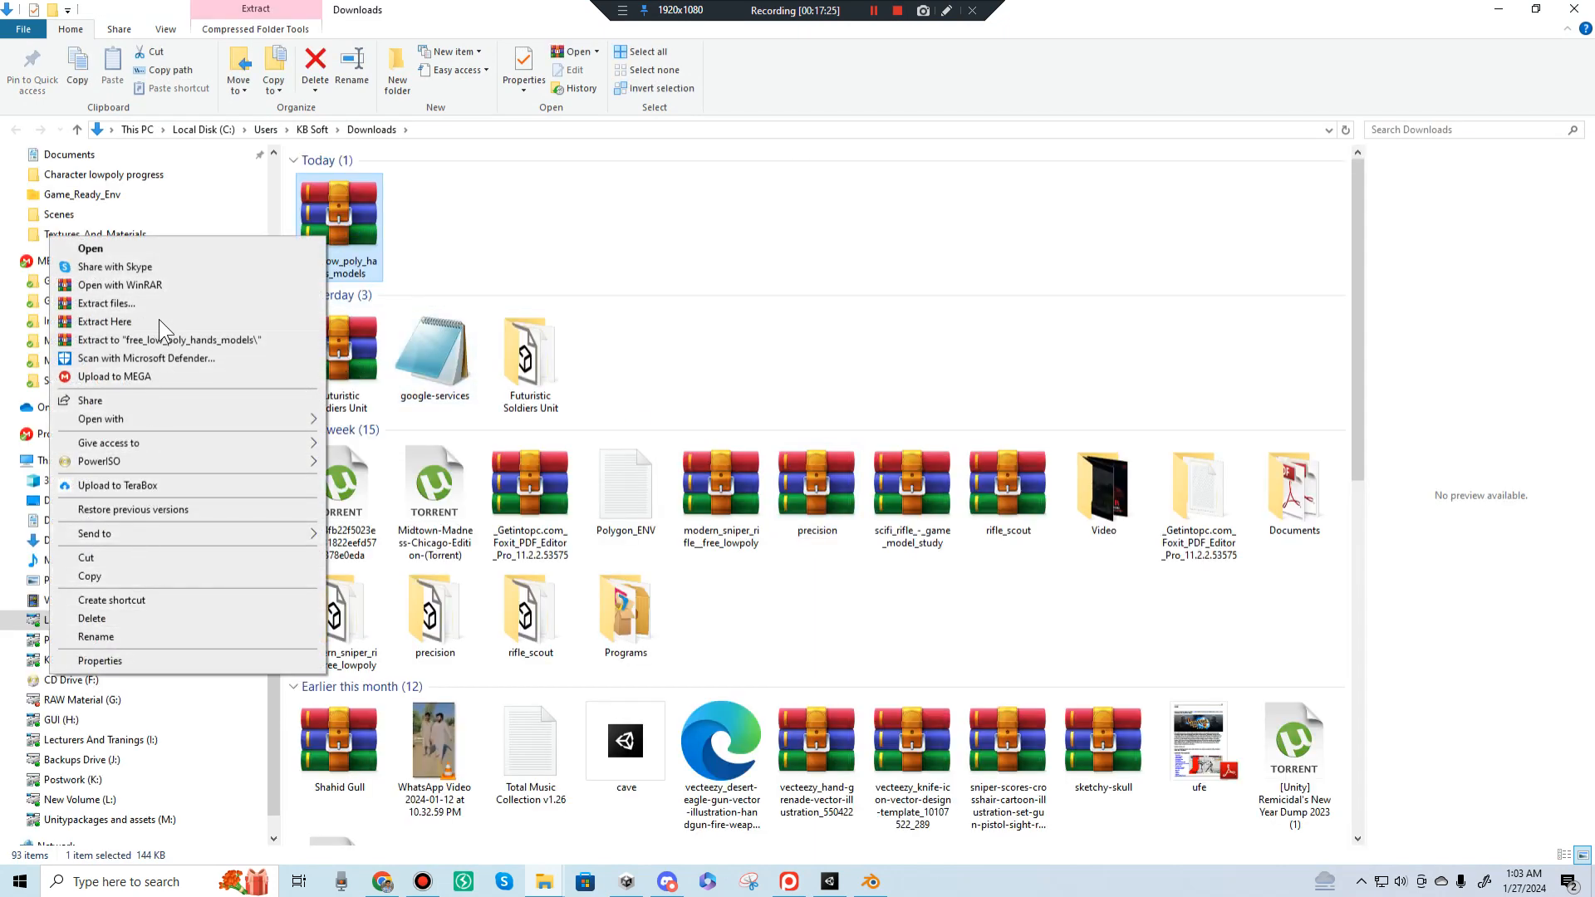
{"action": "left_click", "coordinate": [142, 302]}
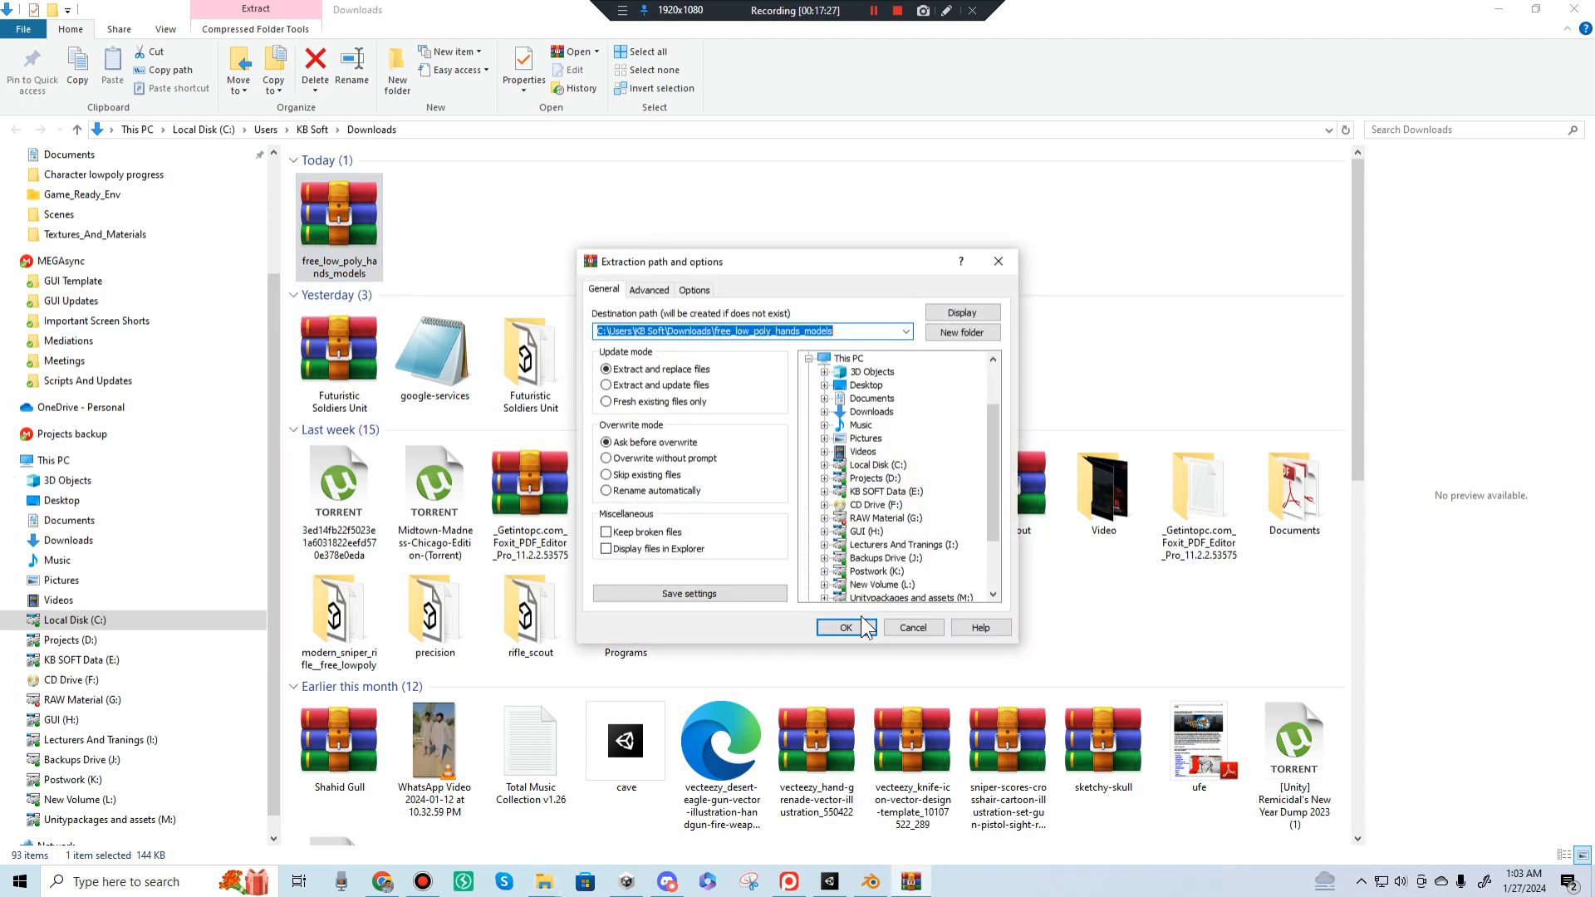
{"action": "left_click", "coordinate": [843, 627]}
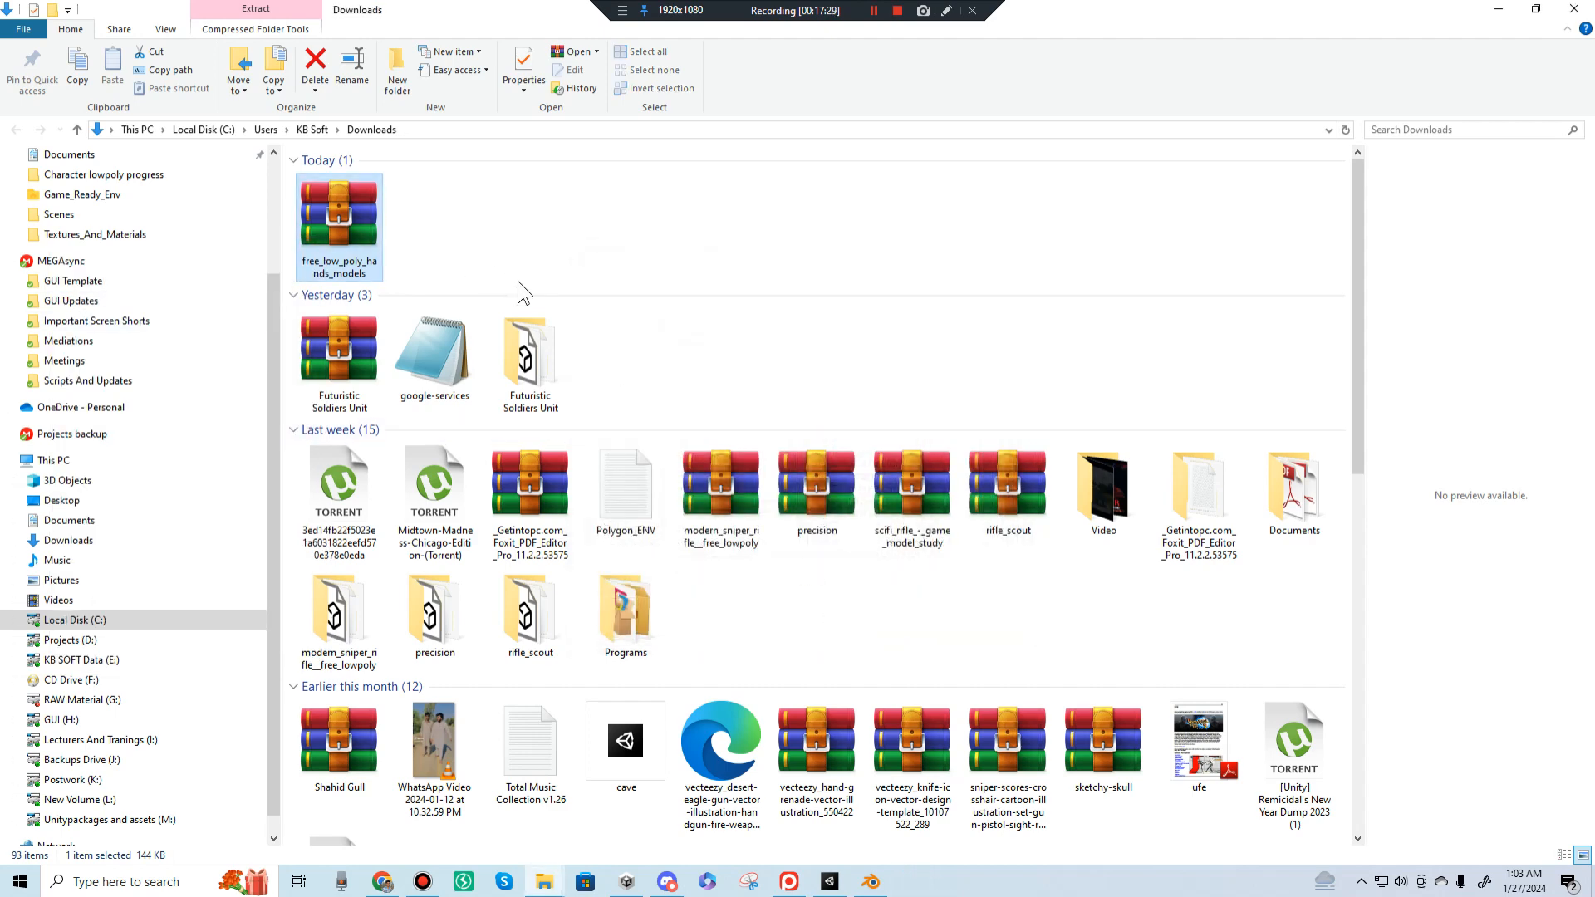
{"action": "left_click", "coordinate": [452, 222]}
{"action": "double_click", "coordinate": [452, 222]}
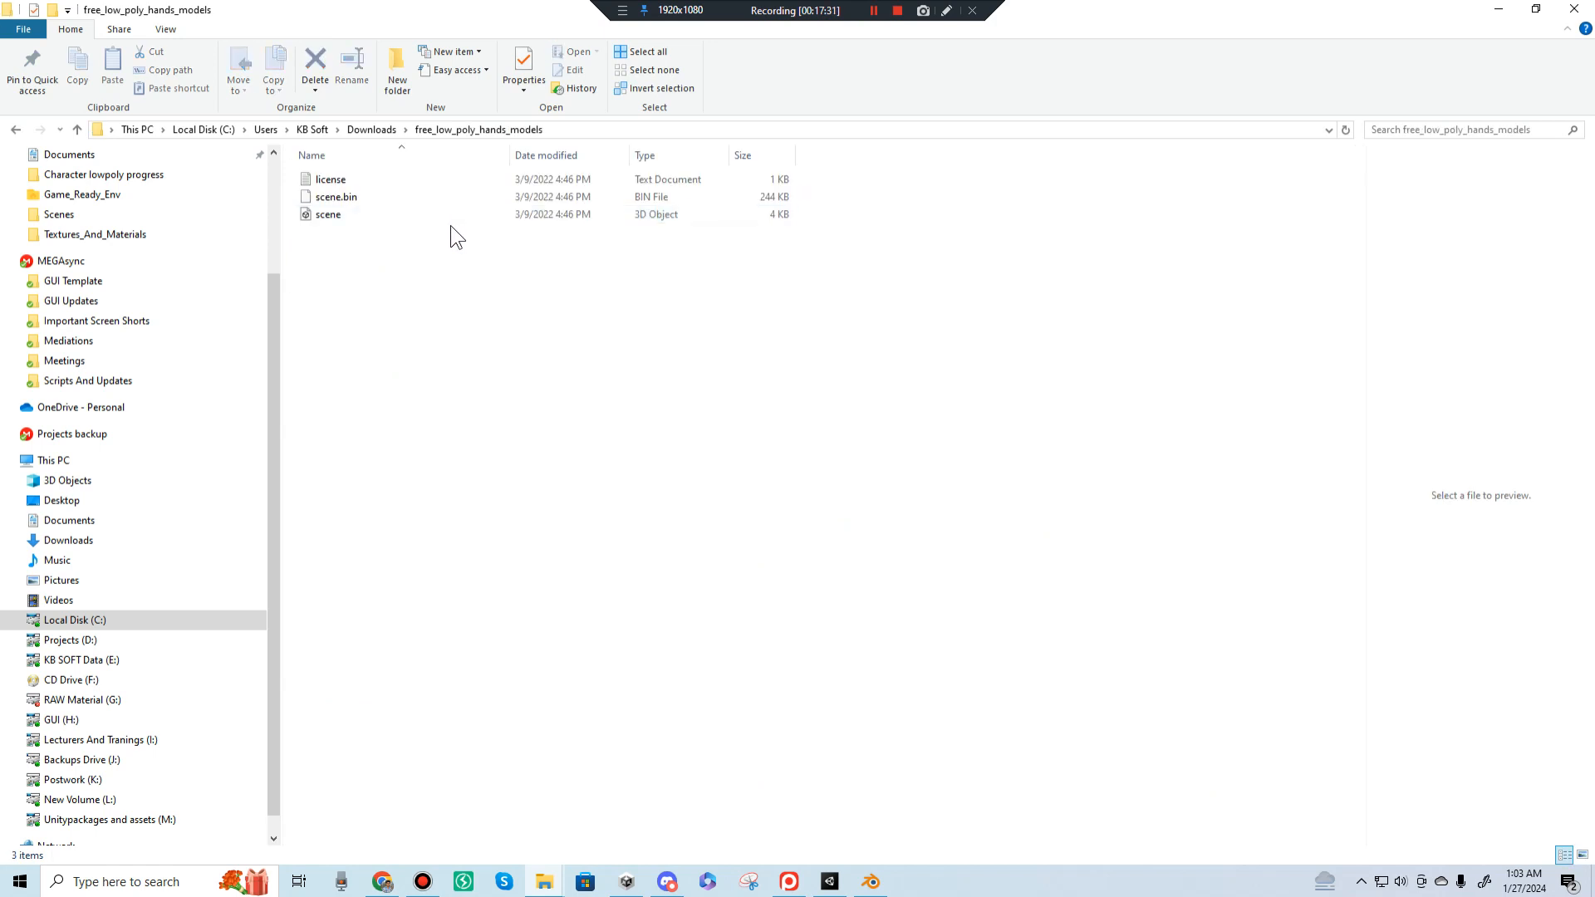
Step: Copy the path of the extracted free_low_poly_hands_models folder and switch to Blender
{"action": "left_click", "coordinate": [607, 131]}
{"action": "key", "text": "ctrl+c"}
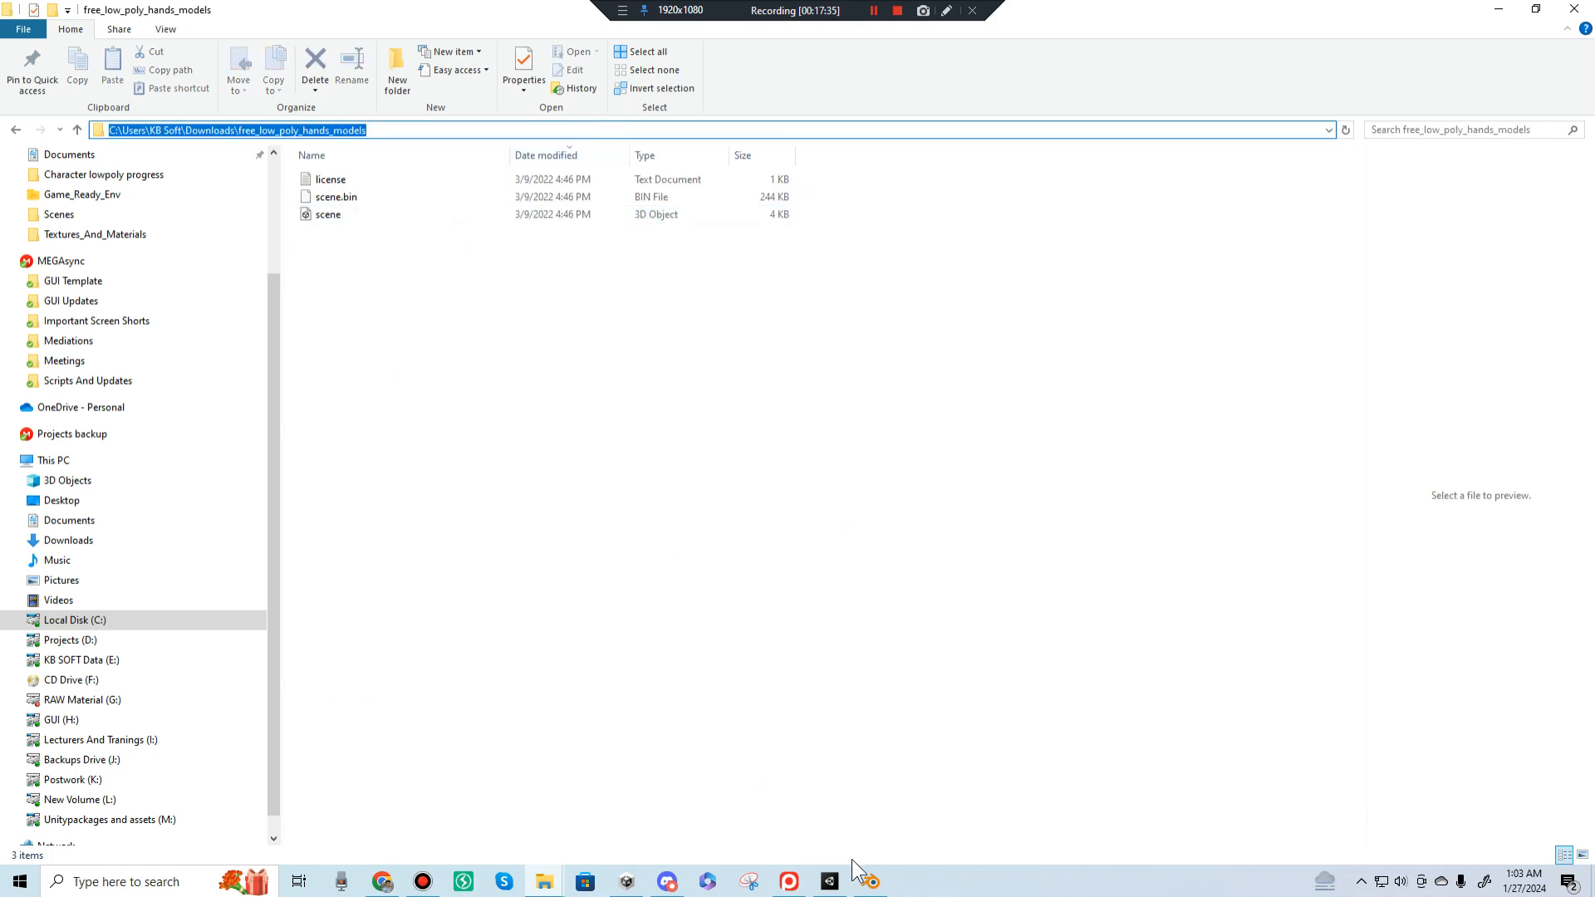
{"action": "left_click", "coordinate": [870, 880]}
Step: Delete the existing hands object from the low-poly character
{"action": "left_click", "coordinate": [35, 31]}
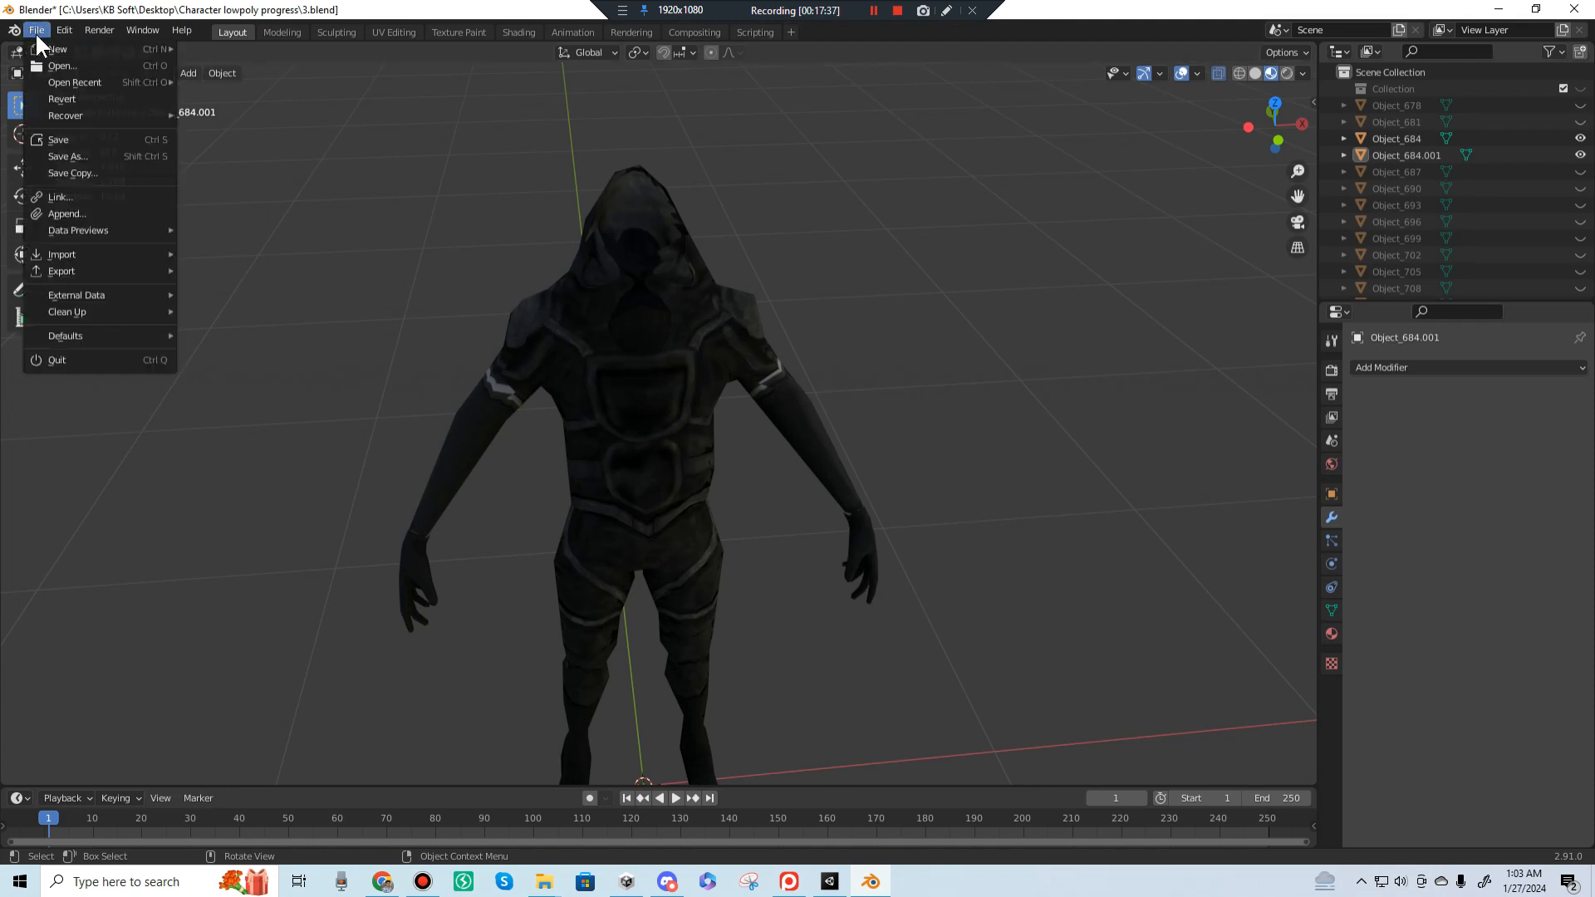
{"action": "left_click", "coordinate": [397, 535]}
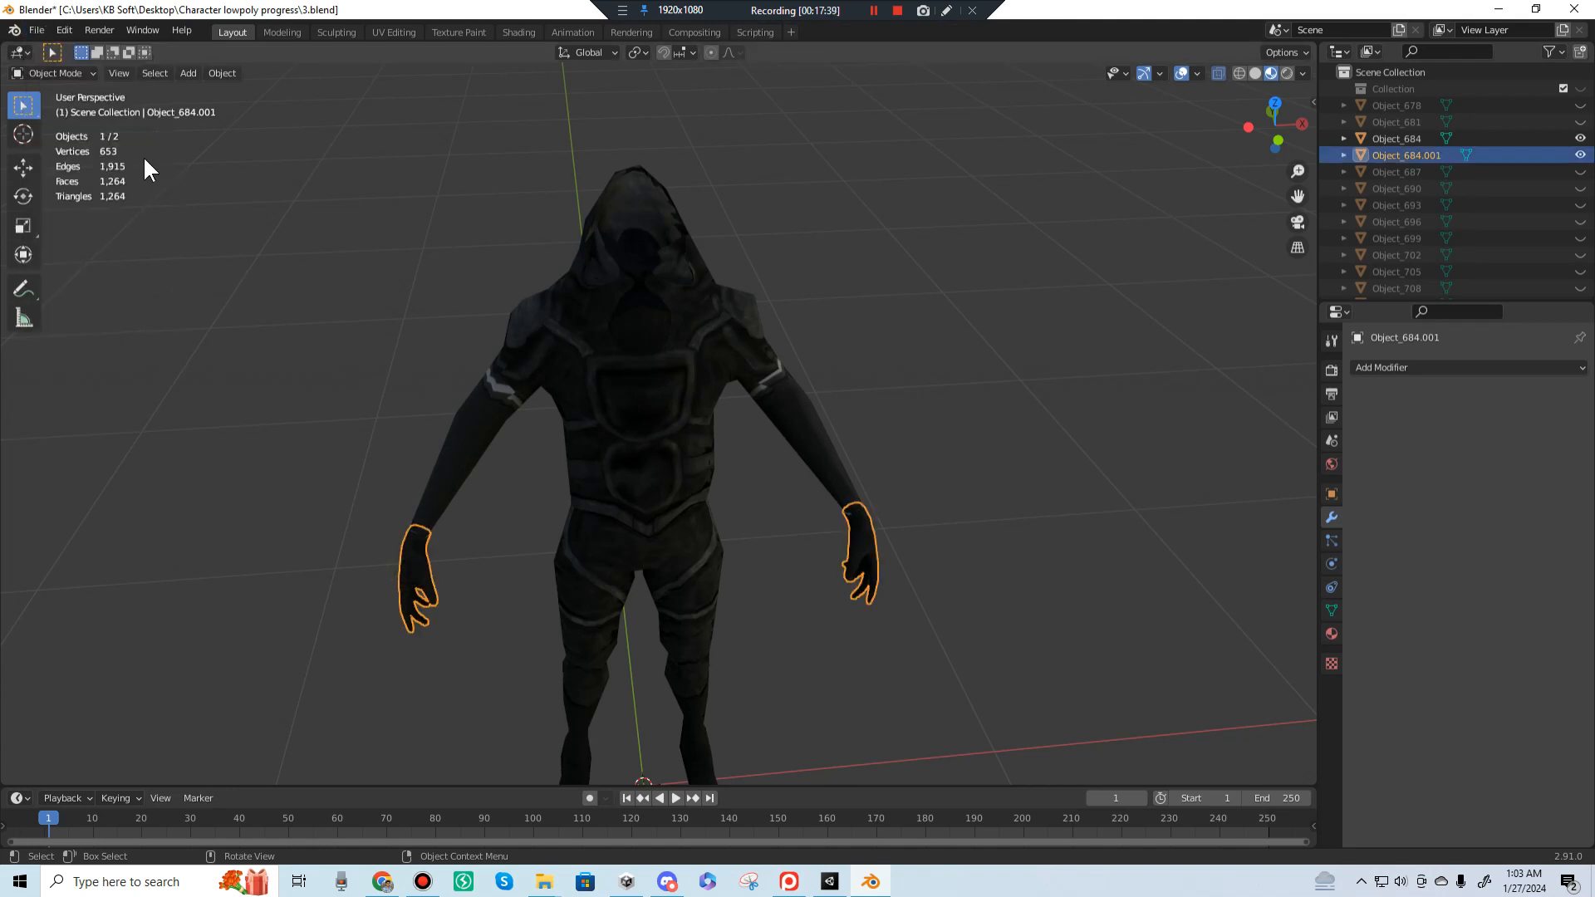
{"action": "key", "text": "Delete"}
Step: Import scene.gltf as glTF 2.0 from the copied free_low_poly_hands_models folder path
{"action": "left_click", "coordinate": [35, 29]}
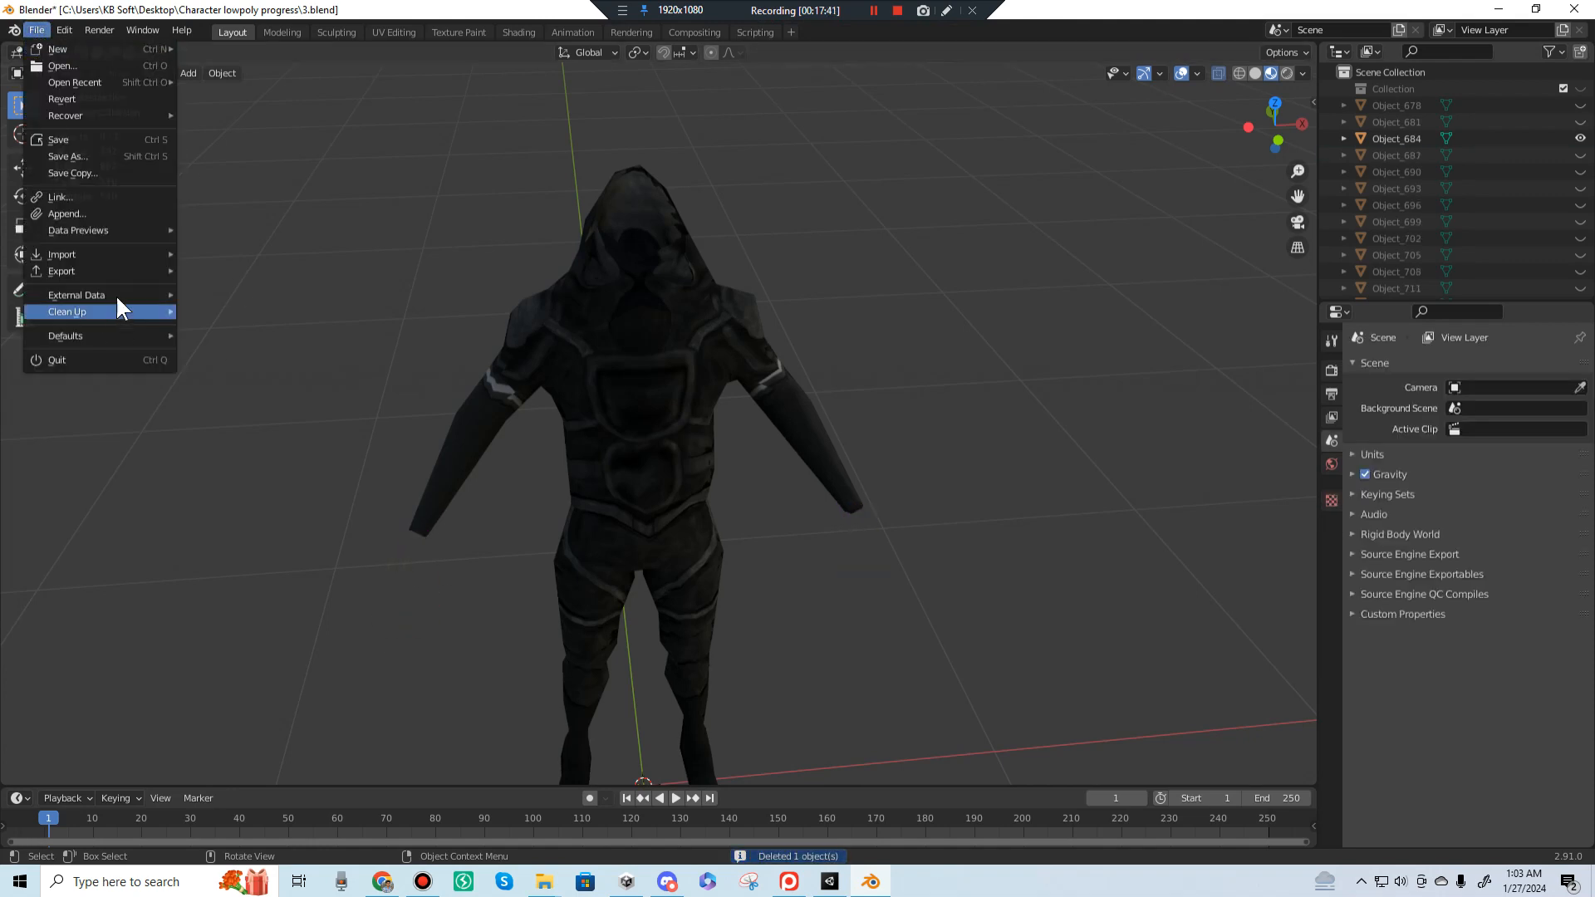
{"action": "mouse_move", "coordinate": [131, 255]}
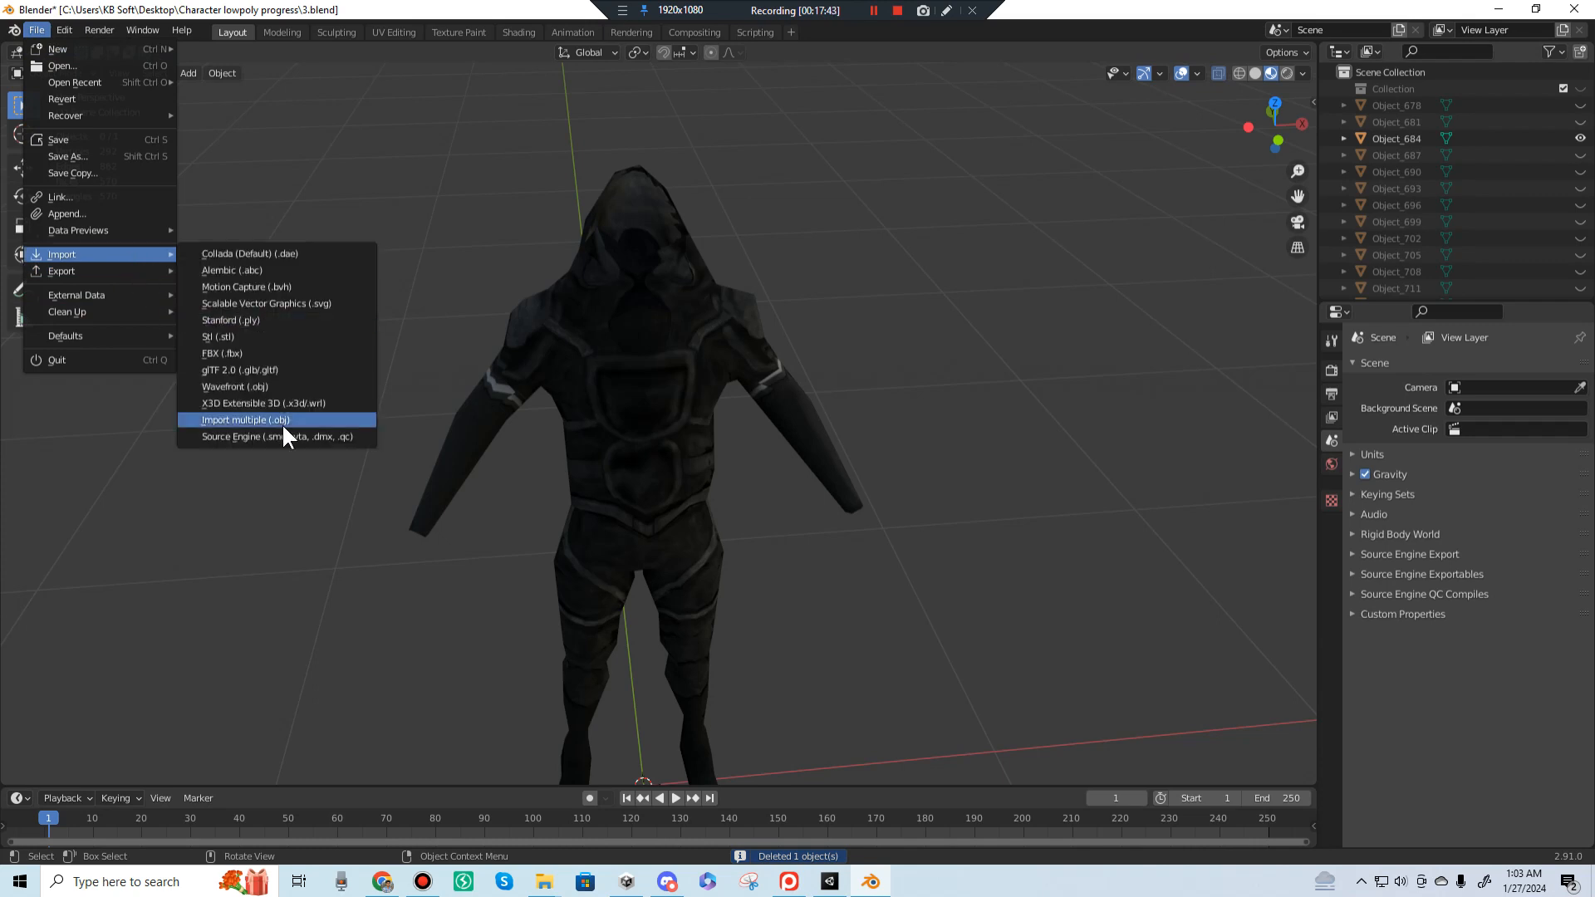
{"action": "left_click", "coordinate": [286, 367]}
{"action": "left_click", "coordinate": [900, 44]}
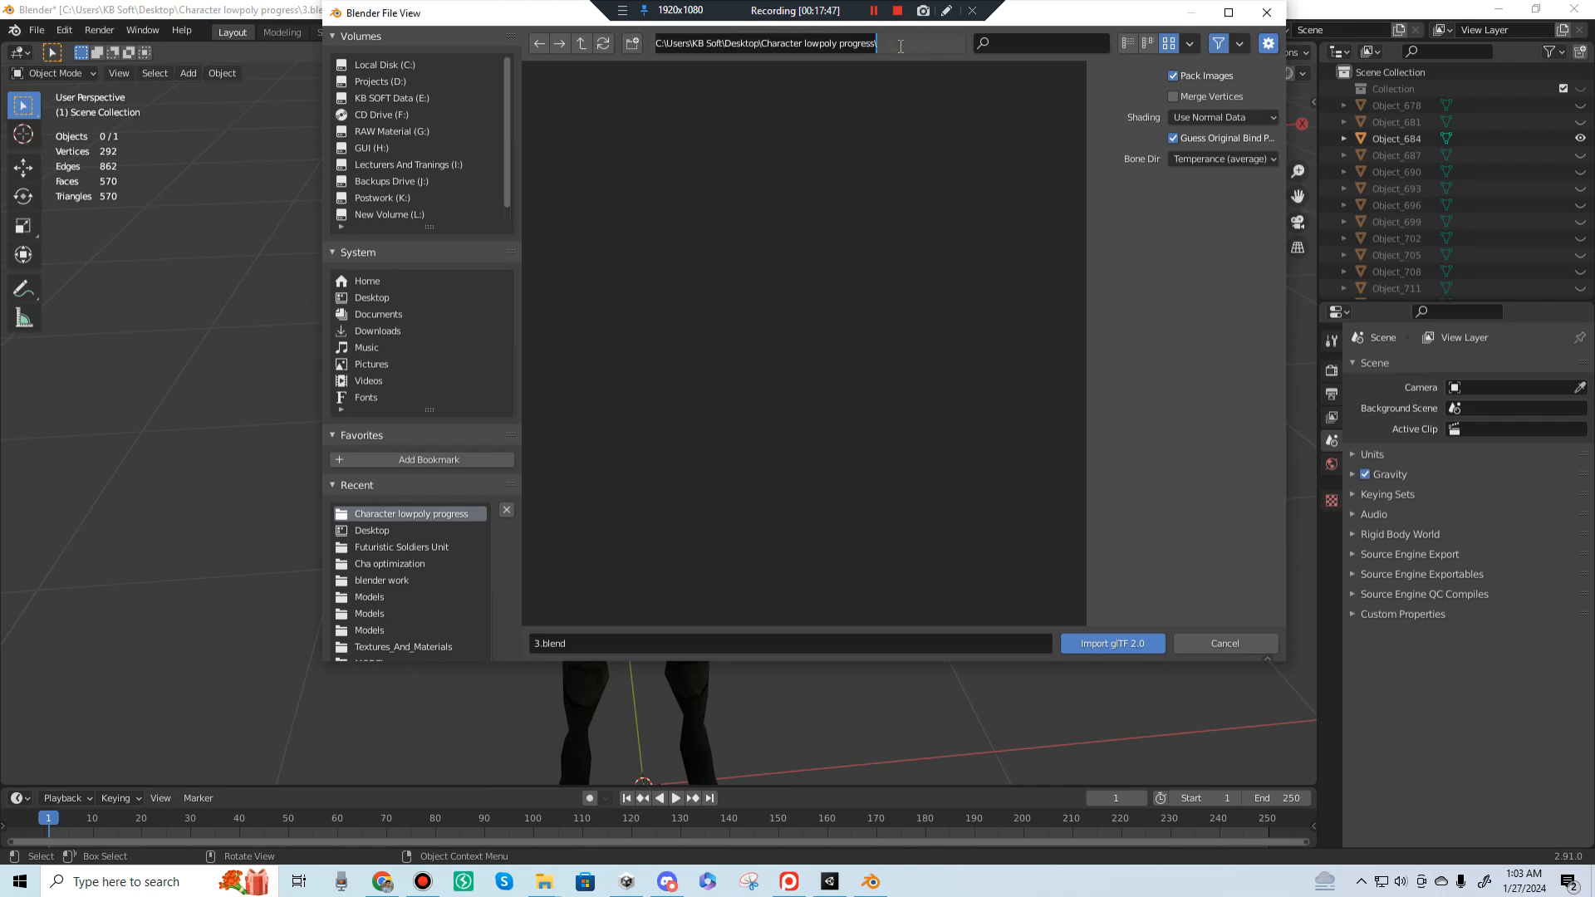
{"action": "key", "text": "ctrl+v"}
{"action": "key", "text": "Return"}
{"action": "left_click", "coordinate": [592, 171]}
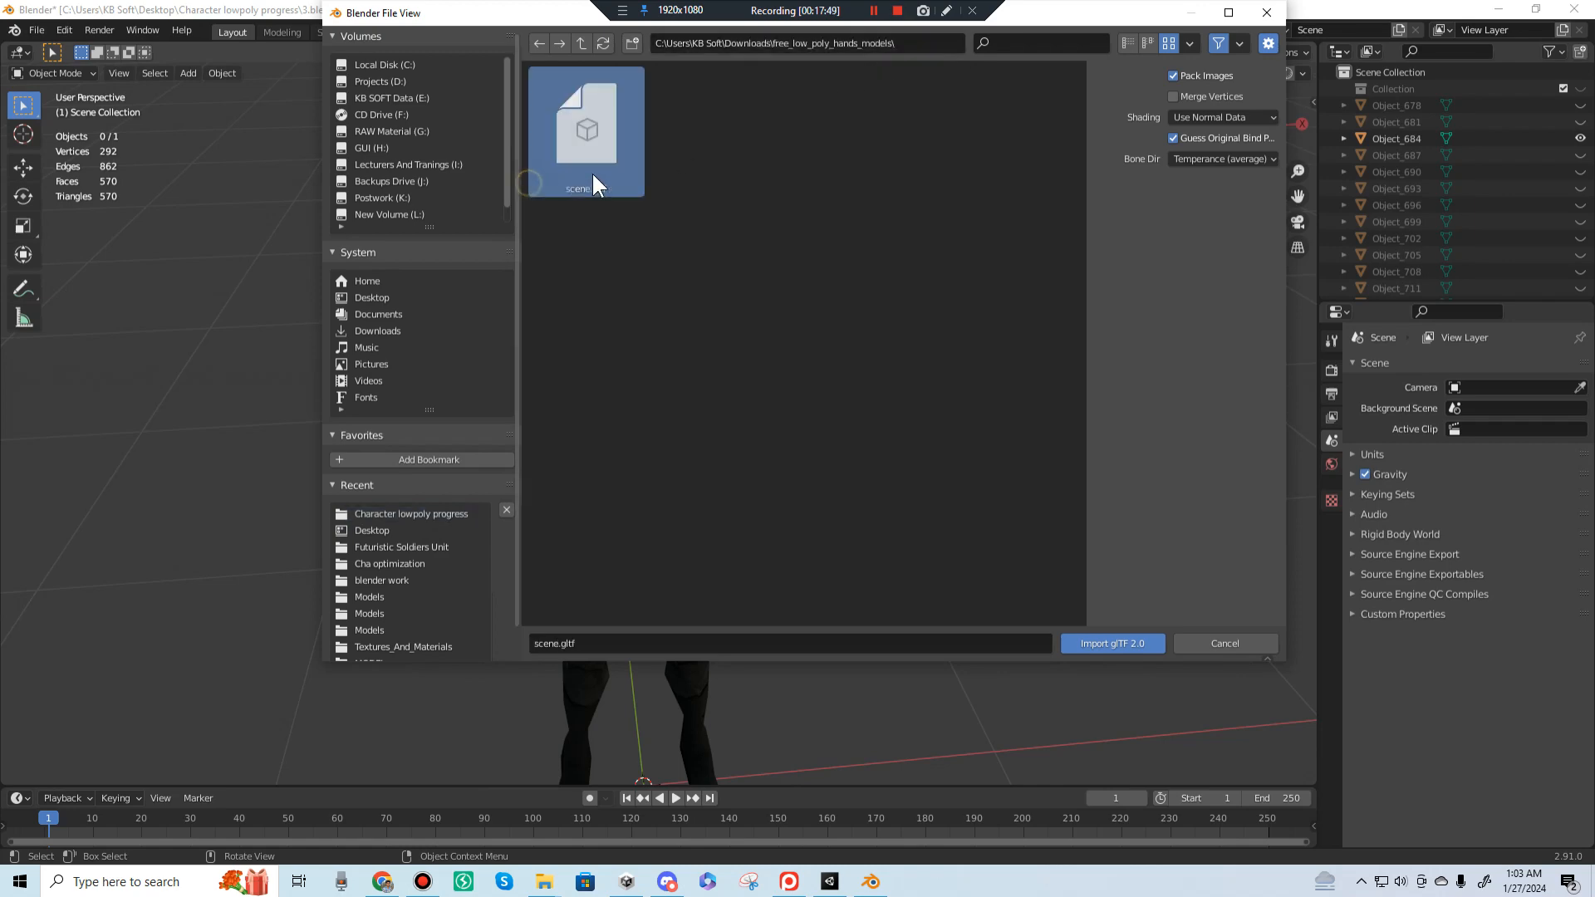
{"action": "left_click", "coordinate": [1126, 641]}
Step: Examine the wireframe topology of the imported hand variants in Edit Mode, comparing their mesh density
{"action": "scroll", "coordinate": [909, 505], "scroll_direction": "down", "scroll_amount": 3}
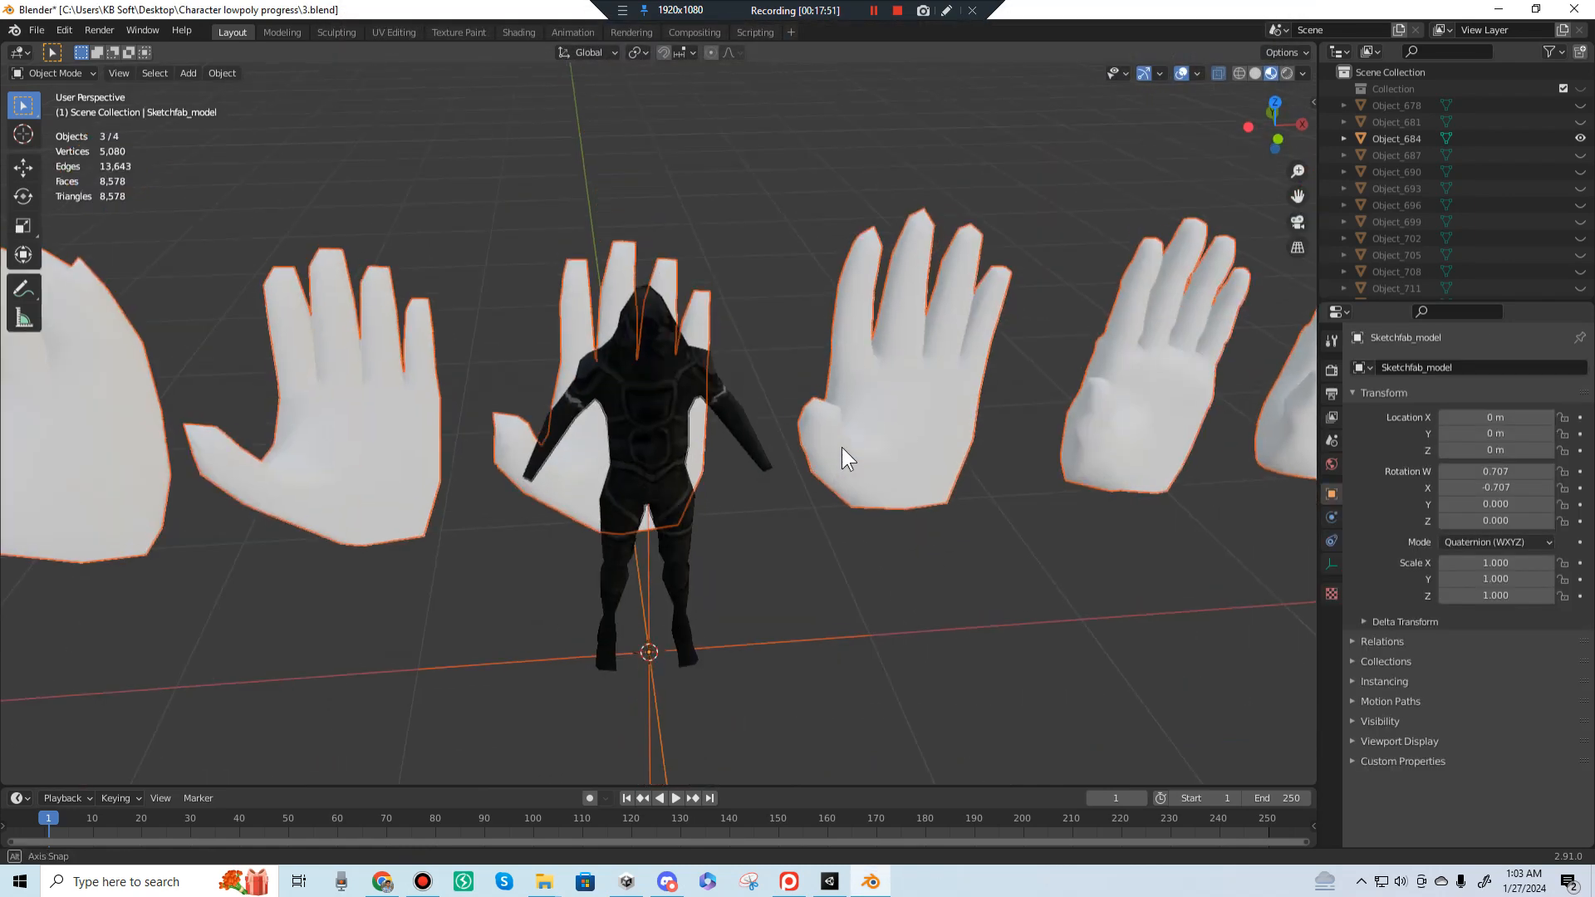
{"action": "middle_click_drag", "start_coordinate": [841, 447], "coordinate": [929, 480]}
{"action": "left_click", "coordinate": [816, 505]}
{"action": "key", "text": "Tab"}
{"action": "scroll", "coordinate": [708, 473], "scroll_direction": "up", "scroll_amount": 3}
{"action": "middle_click_drag", "start_coordinate": [709, 473], "coordinate": [721, 444]}
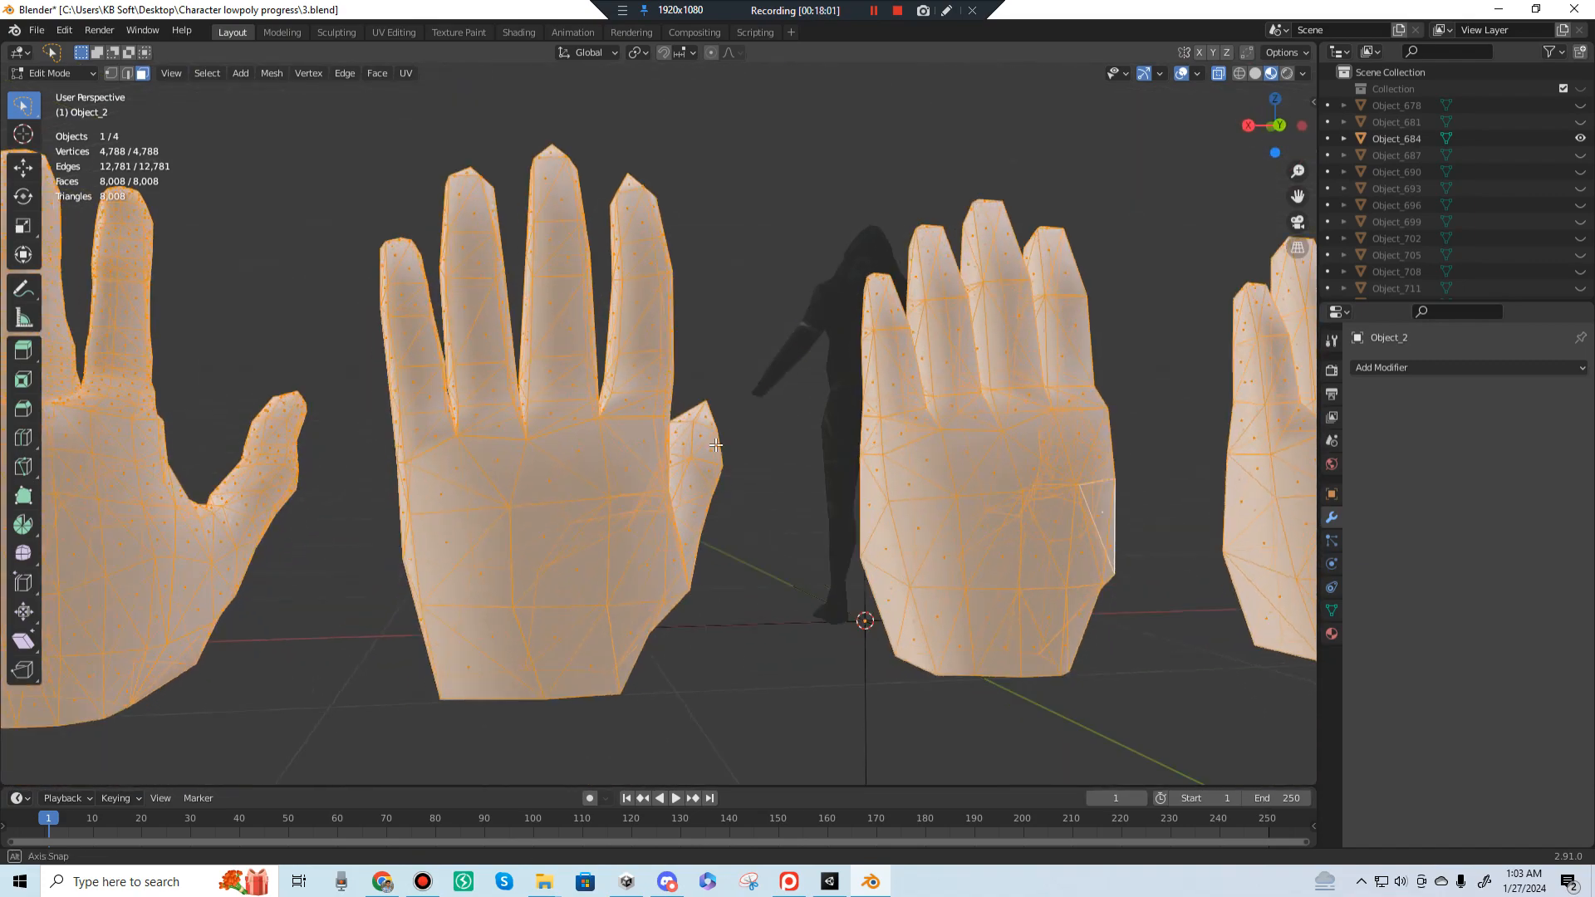
{"action": "left_click", "coordinate": [635, 440]}
{"action": "scroll", "coordinate": [635, 445], "scroll_direction": "down", "scroll_amount": 5}
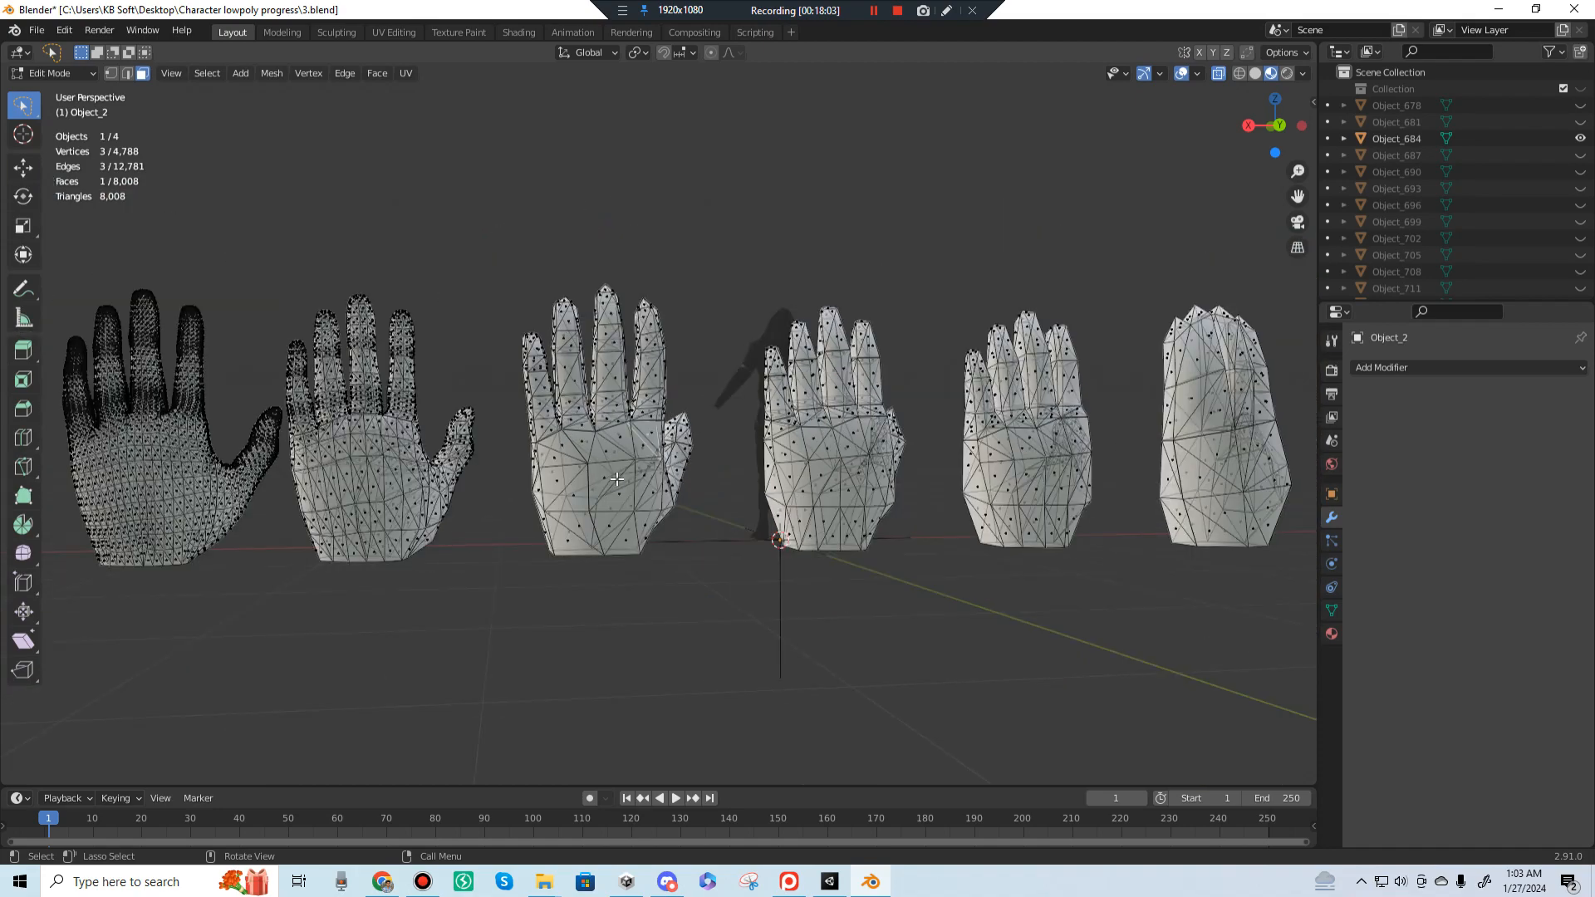
{"action": "key", "text": "Tab"}
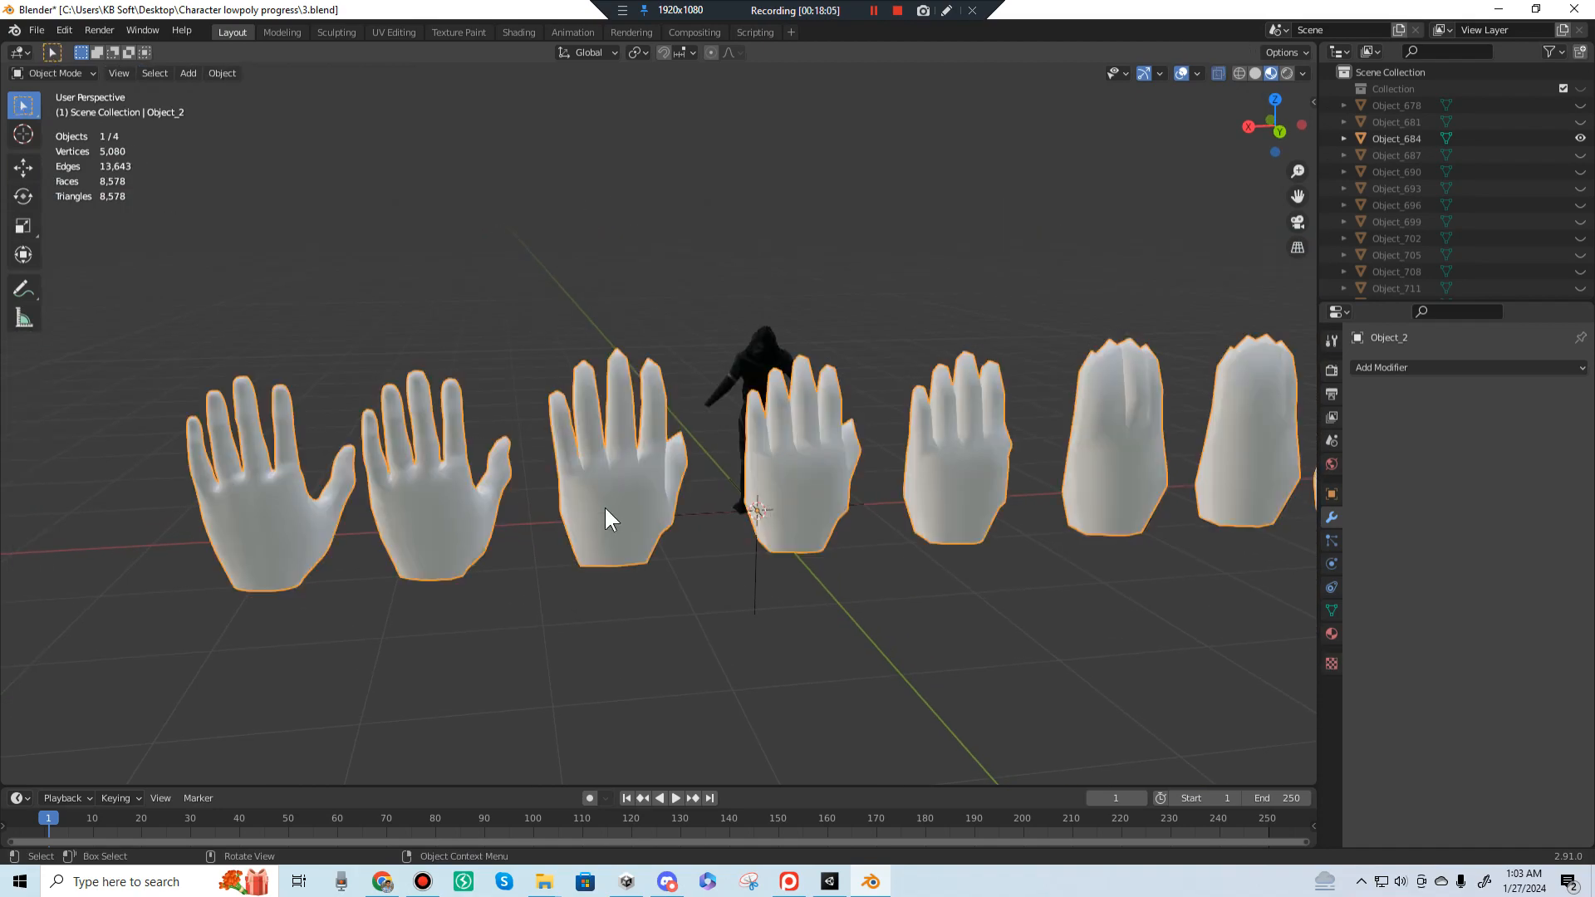
Step: Select all linked parts of the third-densest hand, including every finger and the thumb, and separate the selection into its own object
{"action": "key", "text": "Tab"}
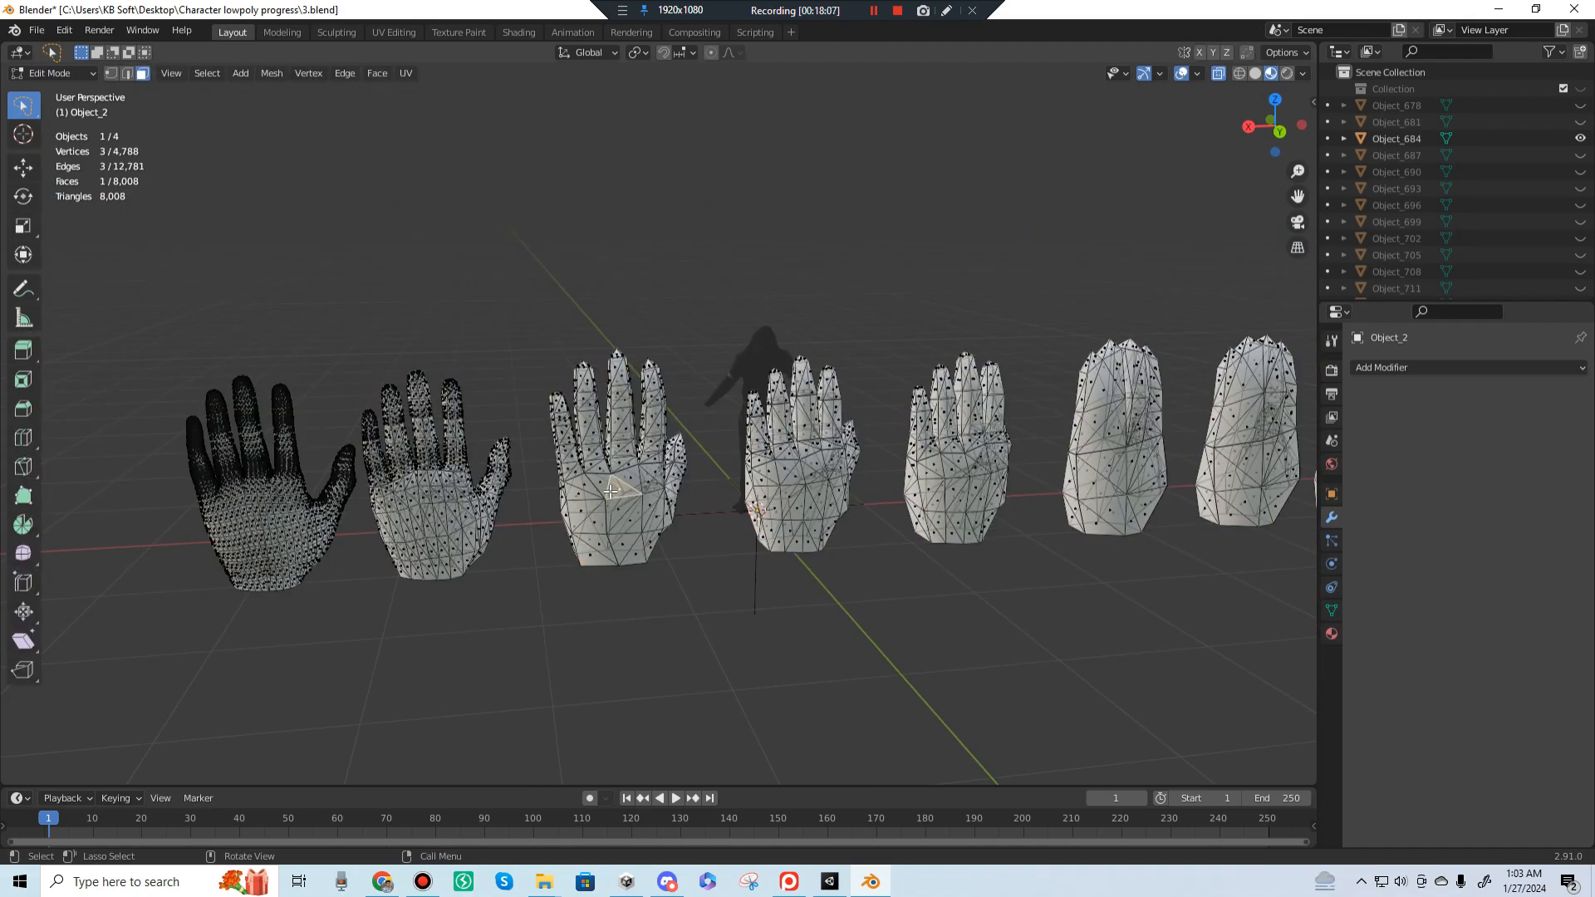
{"action": "key", "text": "l"}
{"action": "key", "text": "l"}
{"action": "key", "text": "l"}
{"action": "key", "text": "l"}
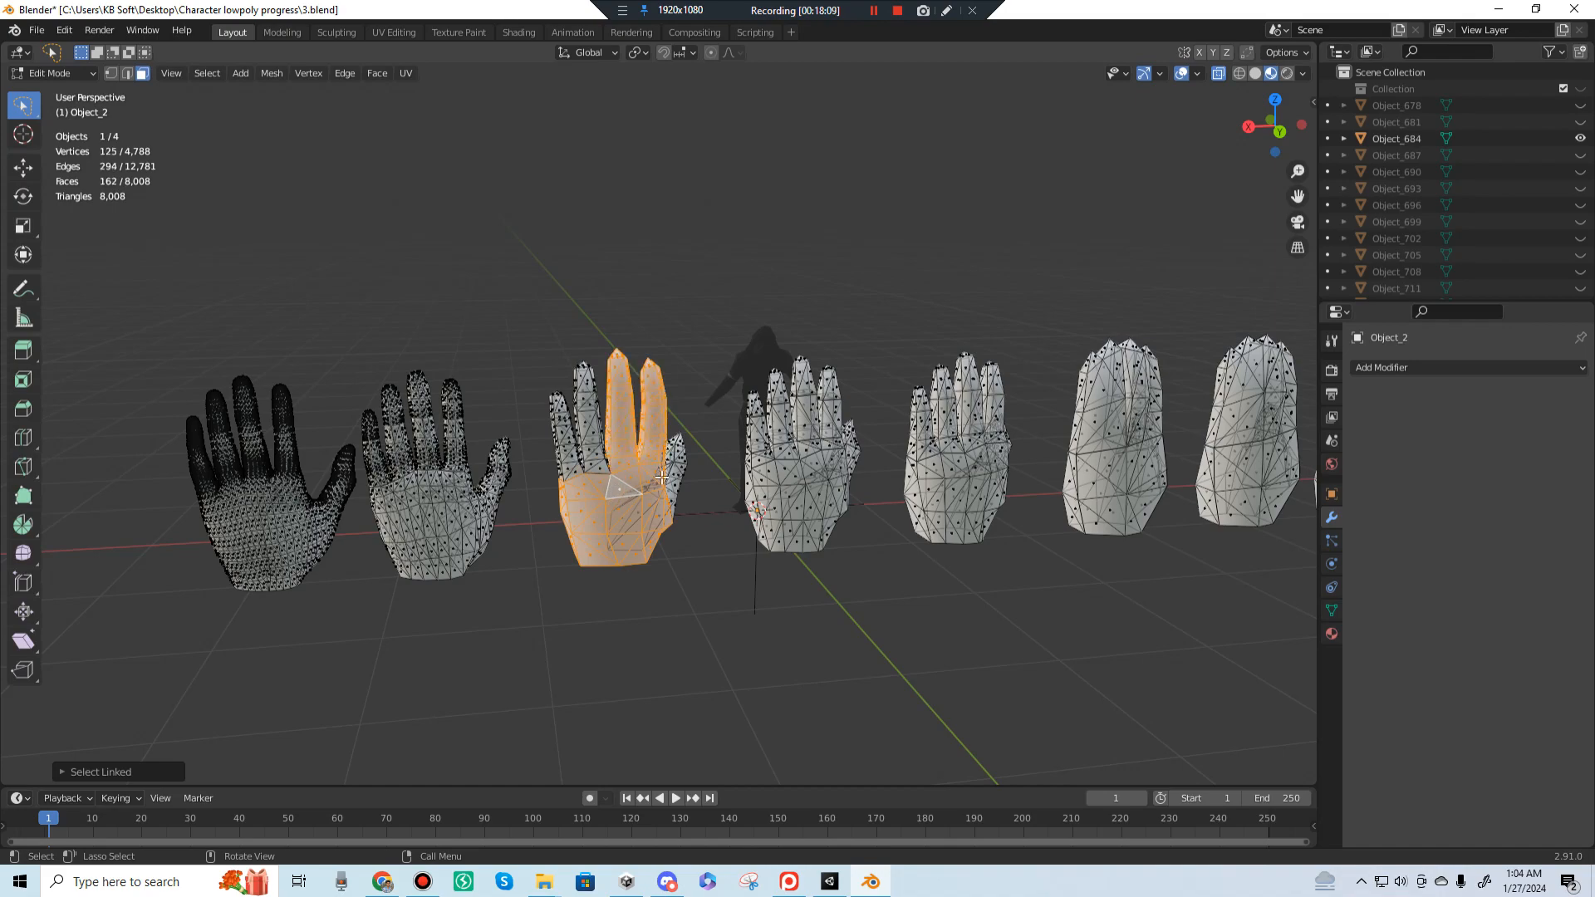
{"action": "key", "text": "l"}
{"action": "key", "text": "l"}
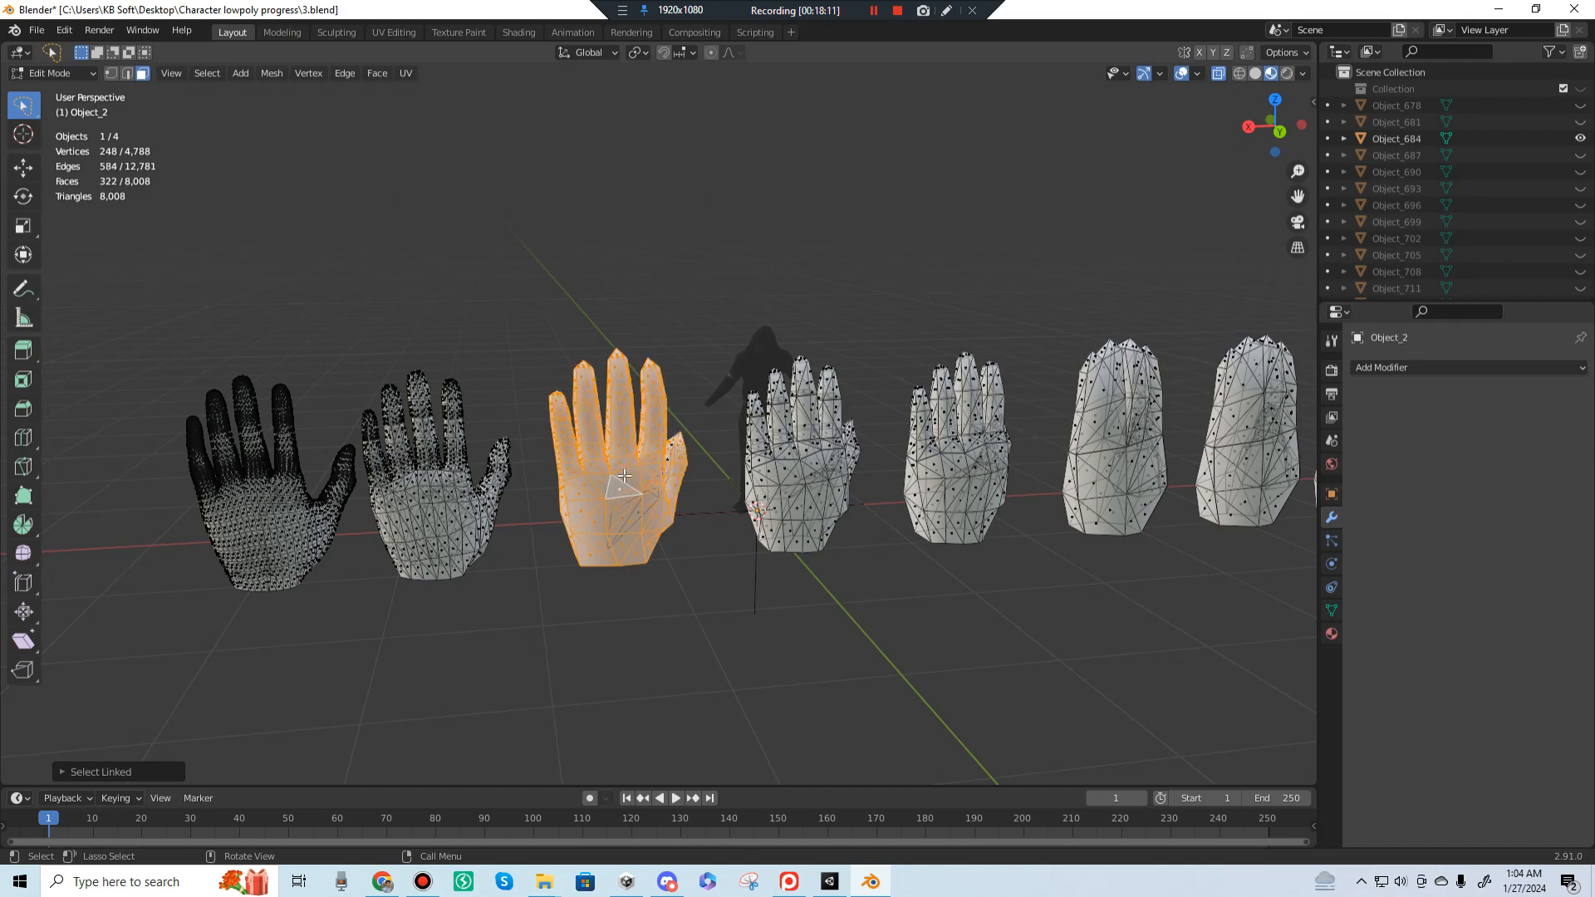
{"action": "middle_click_drag", "start_coordinate": [624, 476], "coordinate": [573, 470]}
{"action": "key", "text": "l"}
{"action": "scroll", "coordinate": [673, 473], "scroll_direction": "up", "scroll_amount": 4}
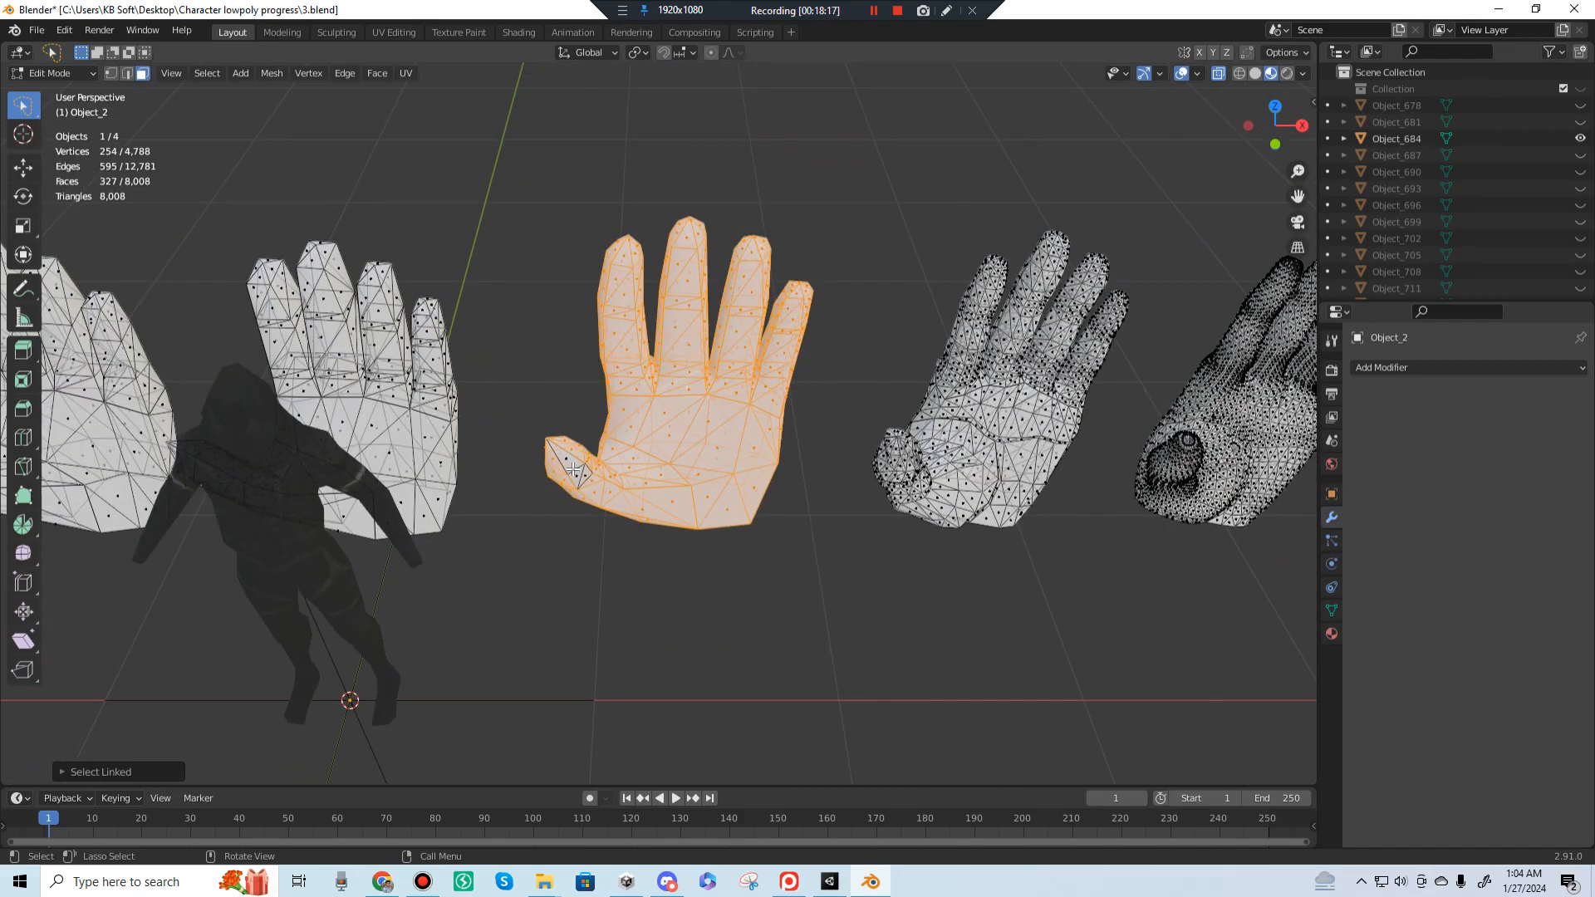
{"action": "middle_click_drag", "start_coordinate": [742, 476], "coordinate": [759, 406]}
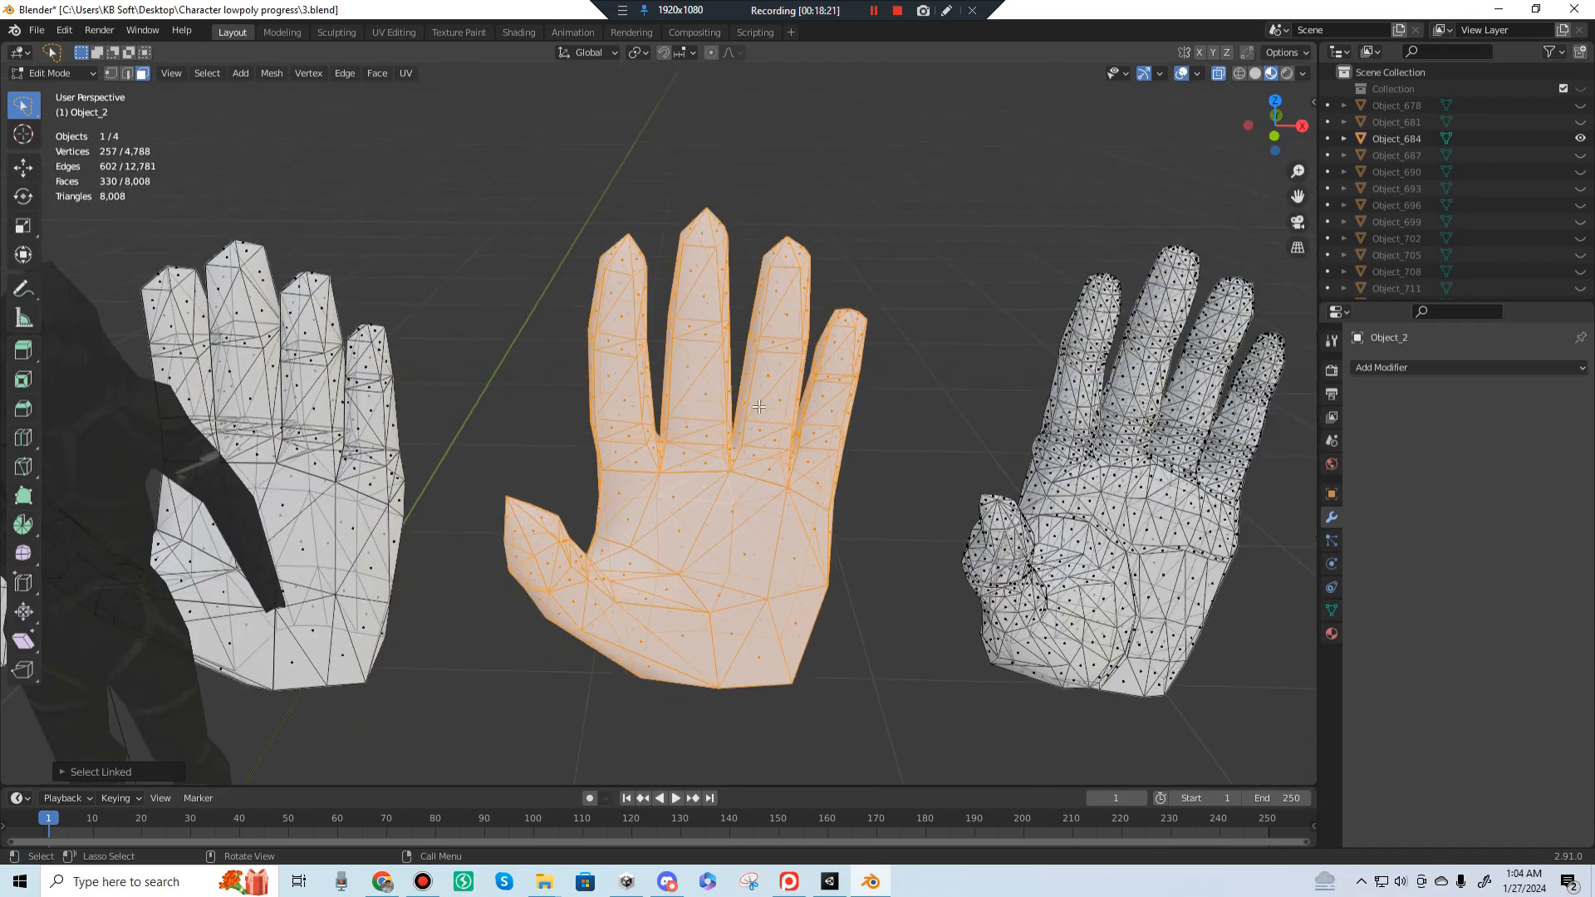
{"action": "key", "text": "p"}
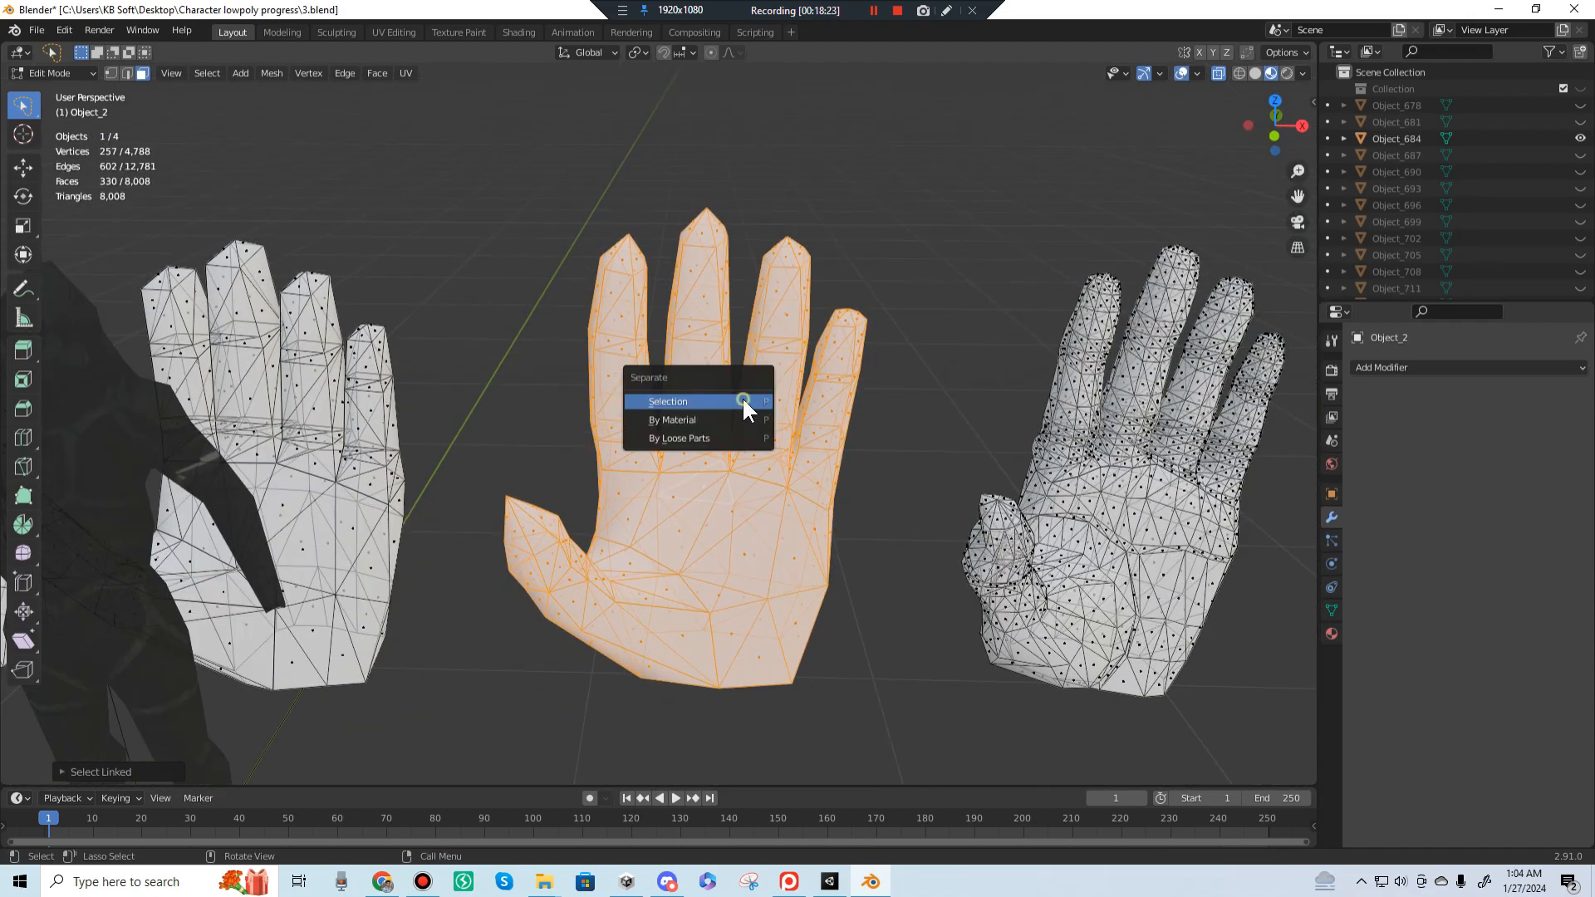
{"action": "left_click", "coordinate": [741, 396]}
{"action": "key", "text": "Tab"}
Step: Select the whole mesh of the separated hand and merge its vertices by distance
{"action": "left_click", "coordinate": [729, 474]}
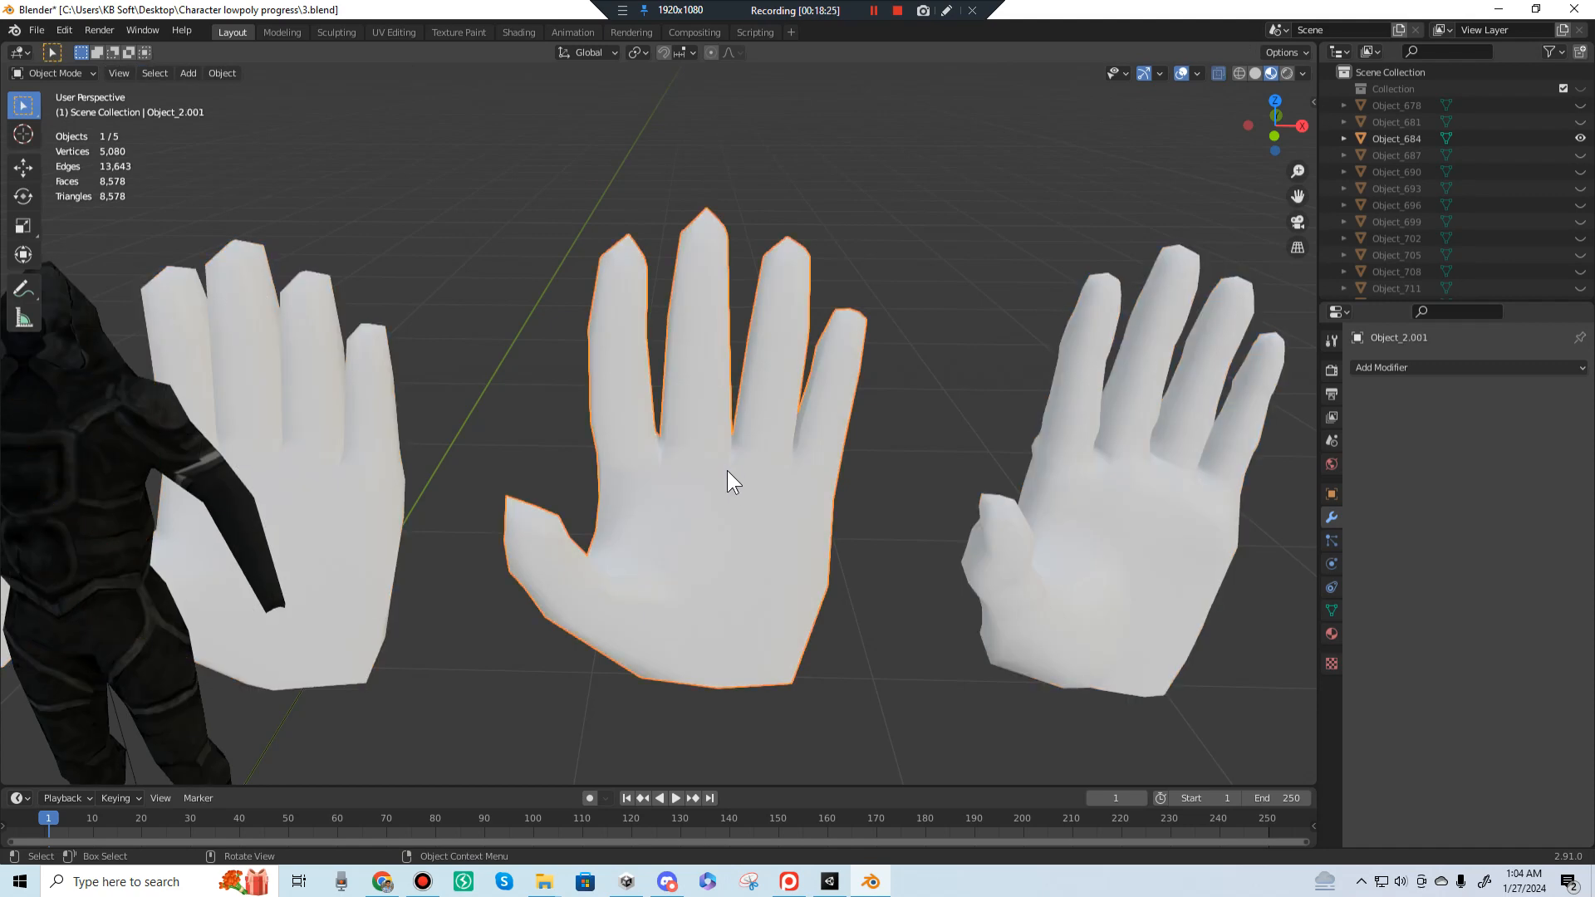
{"action": "key", "text": "Tab"}
{"action": "key", "text": "a"}
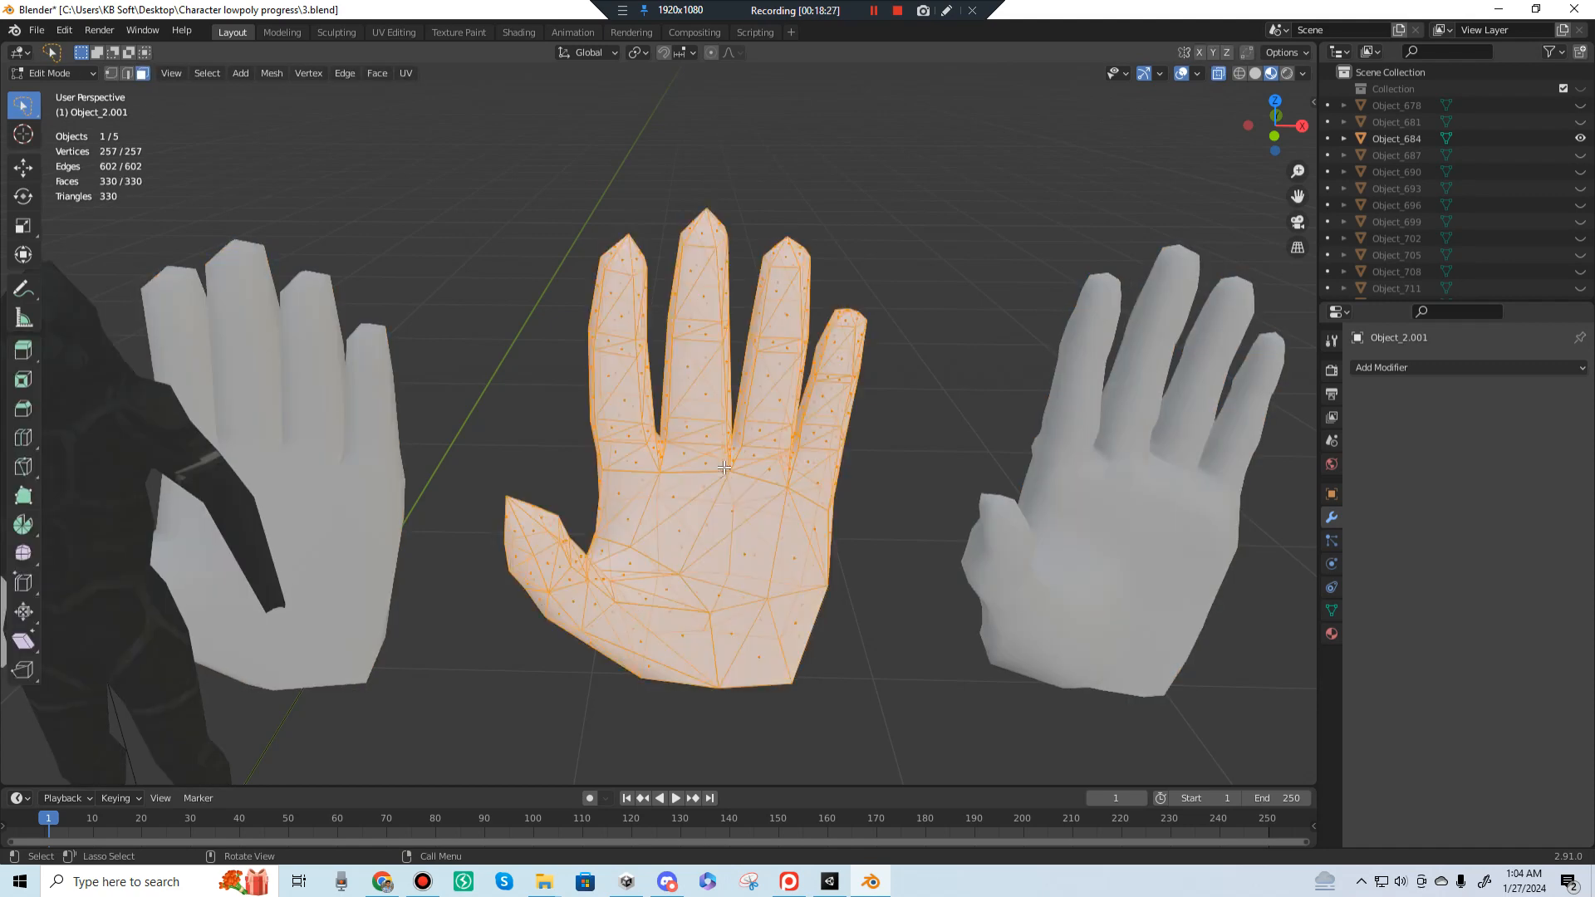
{"action": "mouse_move", "coordinate": [724, 468]}
{"action": "middle_mouse_down"}
{"action": "mouse_move", "coordinate": [705, 424]}
{"action": "mouse_move", "coordinate": [712, 452]}
{"action": "mouse_move", "coordinate": [739, 452]}
{"action": "middle_mouse_up"}
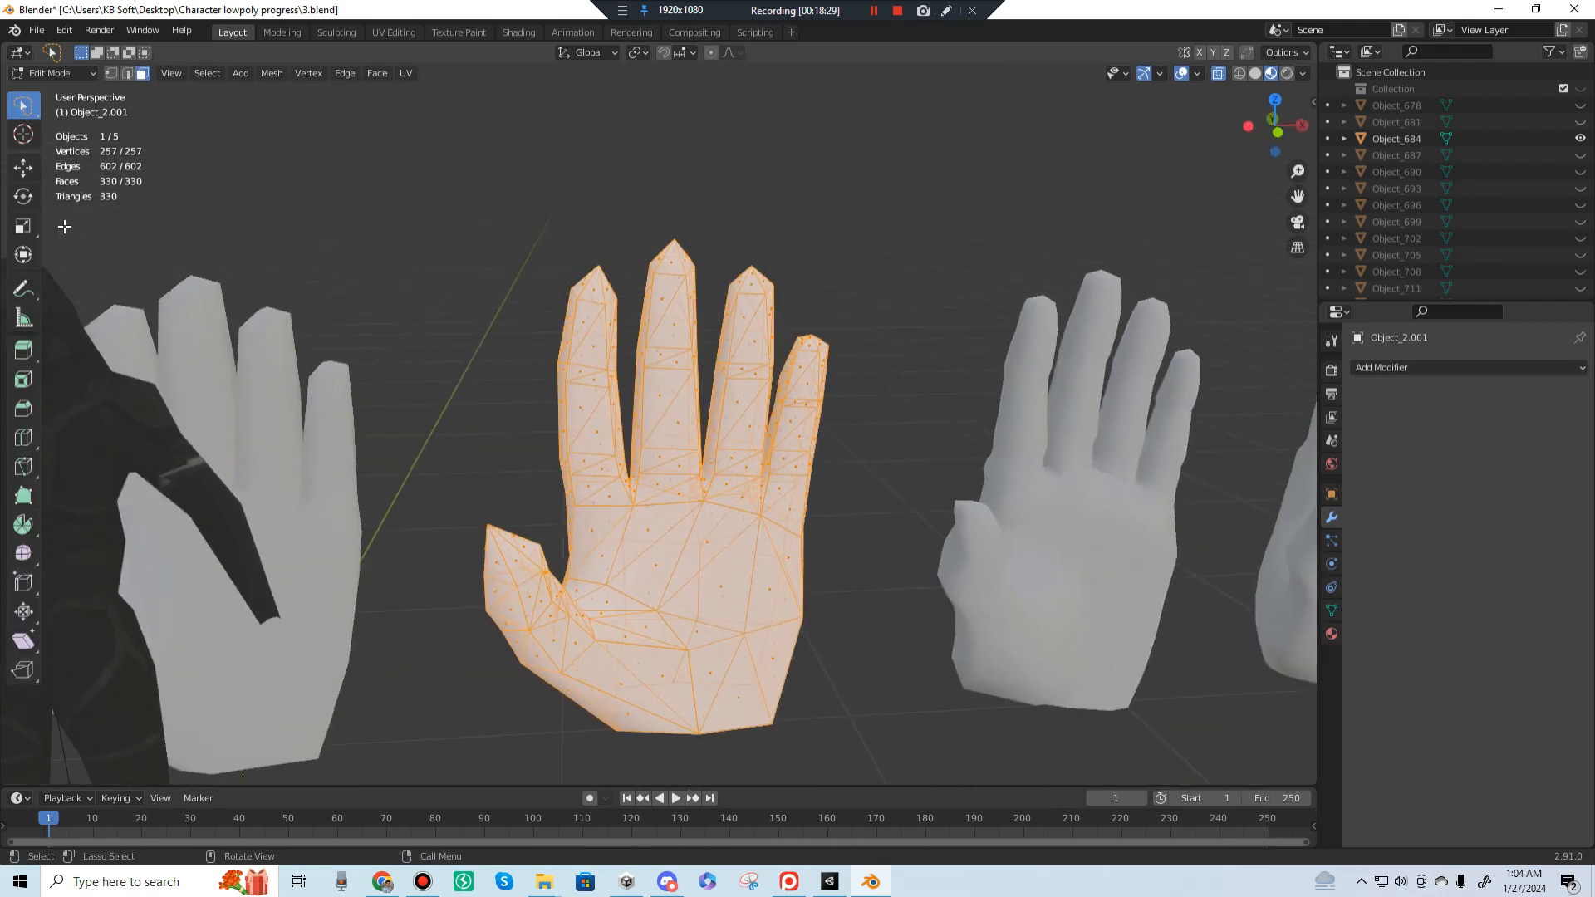
{"action": "middle_click_drag", "start_coordinate": [285, 230], "coordinate": [566, 349]}
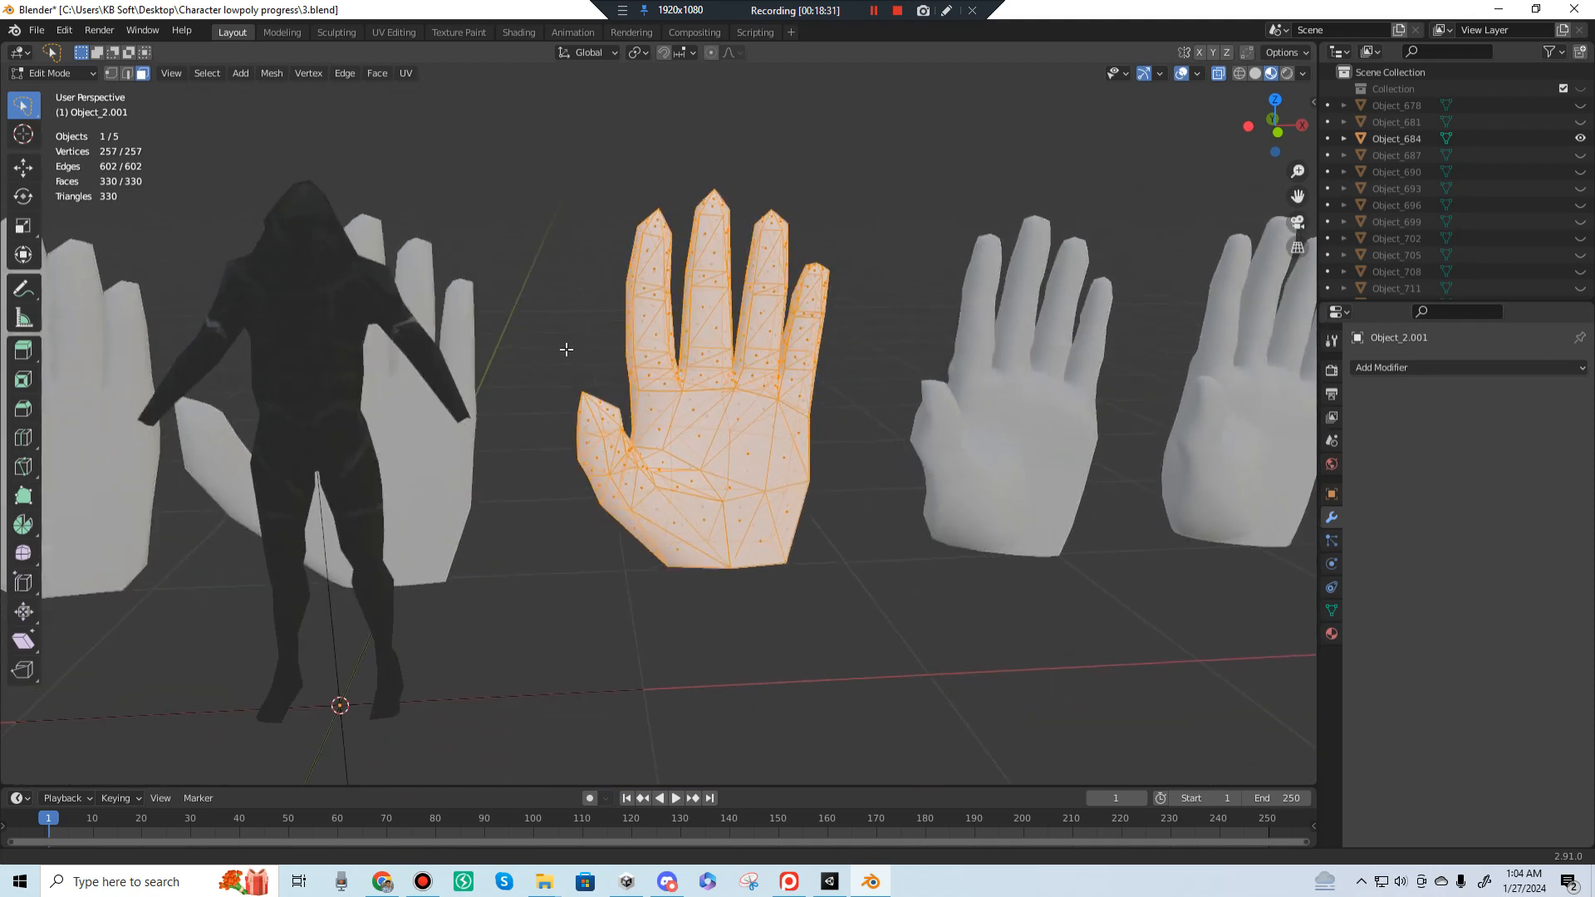
{"action": "scroll", "coordinate": [745, 440], "scroll_direction": "up", "scroll_amount": 3}
{"action": "middle_click_drag", "start_coordinate": [745, 440], "coordinate": [866, 422]}
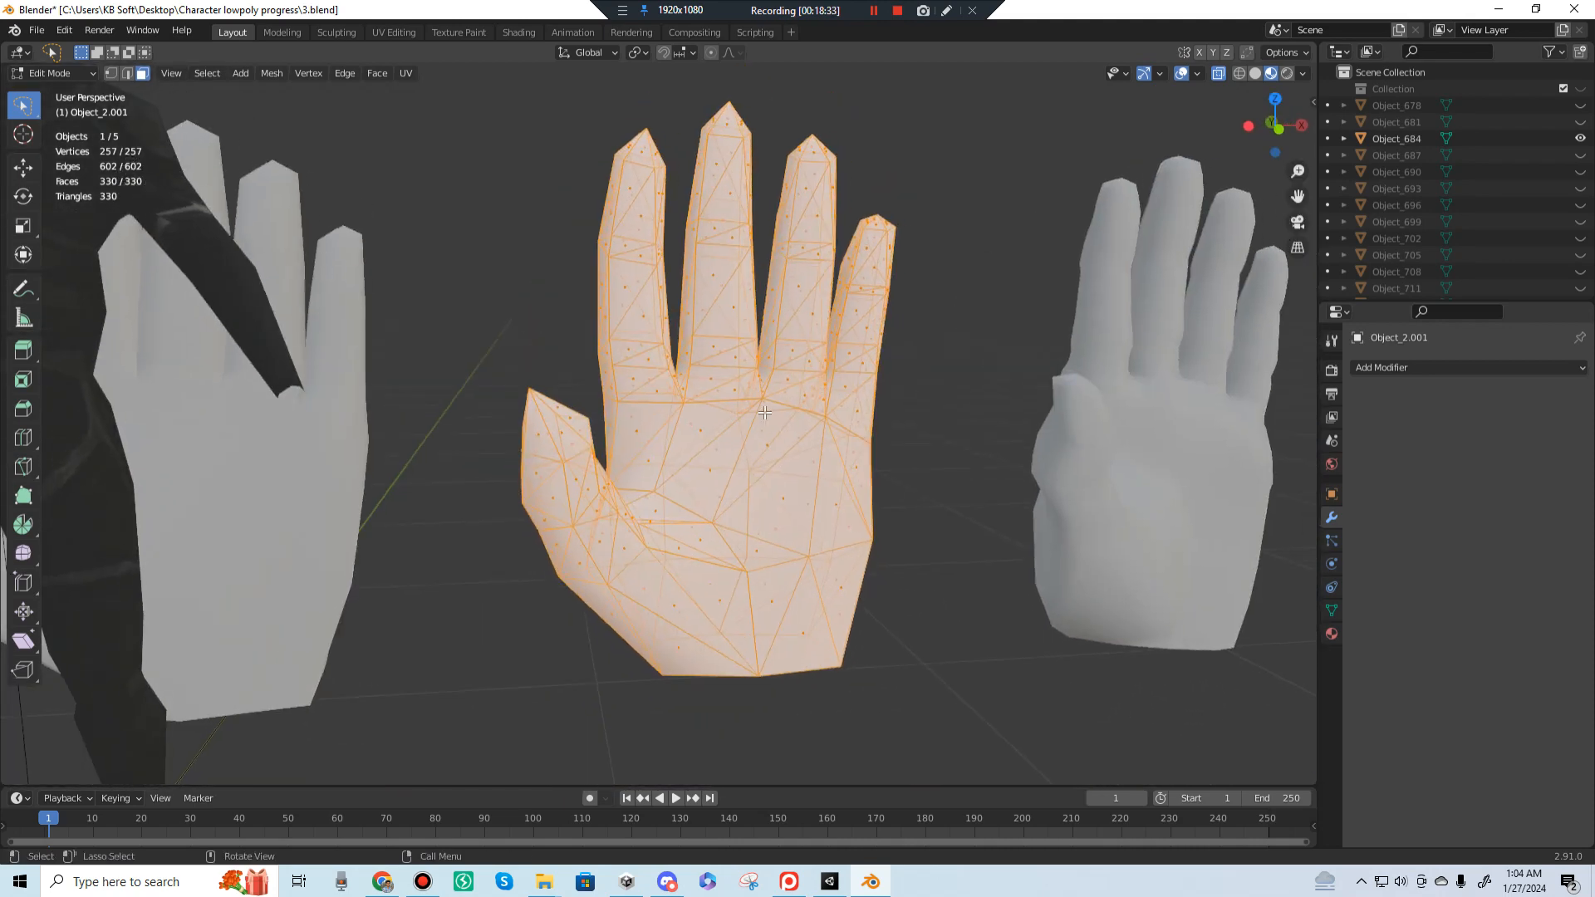
{"action": "key", "text": "Tab"}
{"action": "key", "text": "Tab"}
{"action": "middle_click_drag", "start_coordinate": [721, 377], "coordinate": [696, 528]}
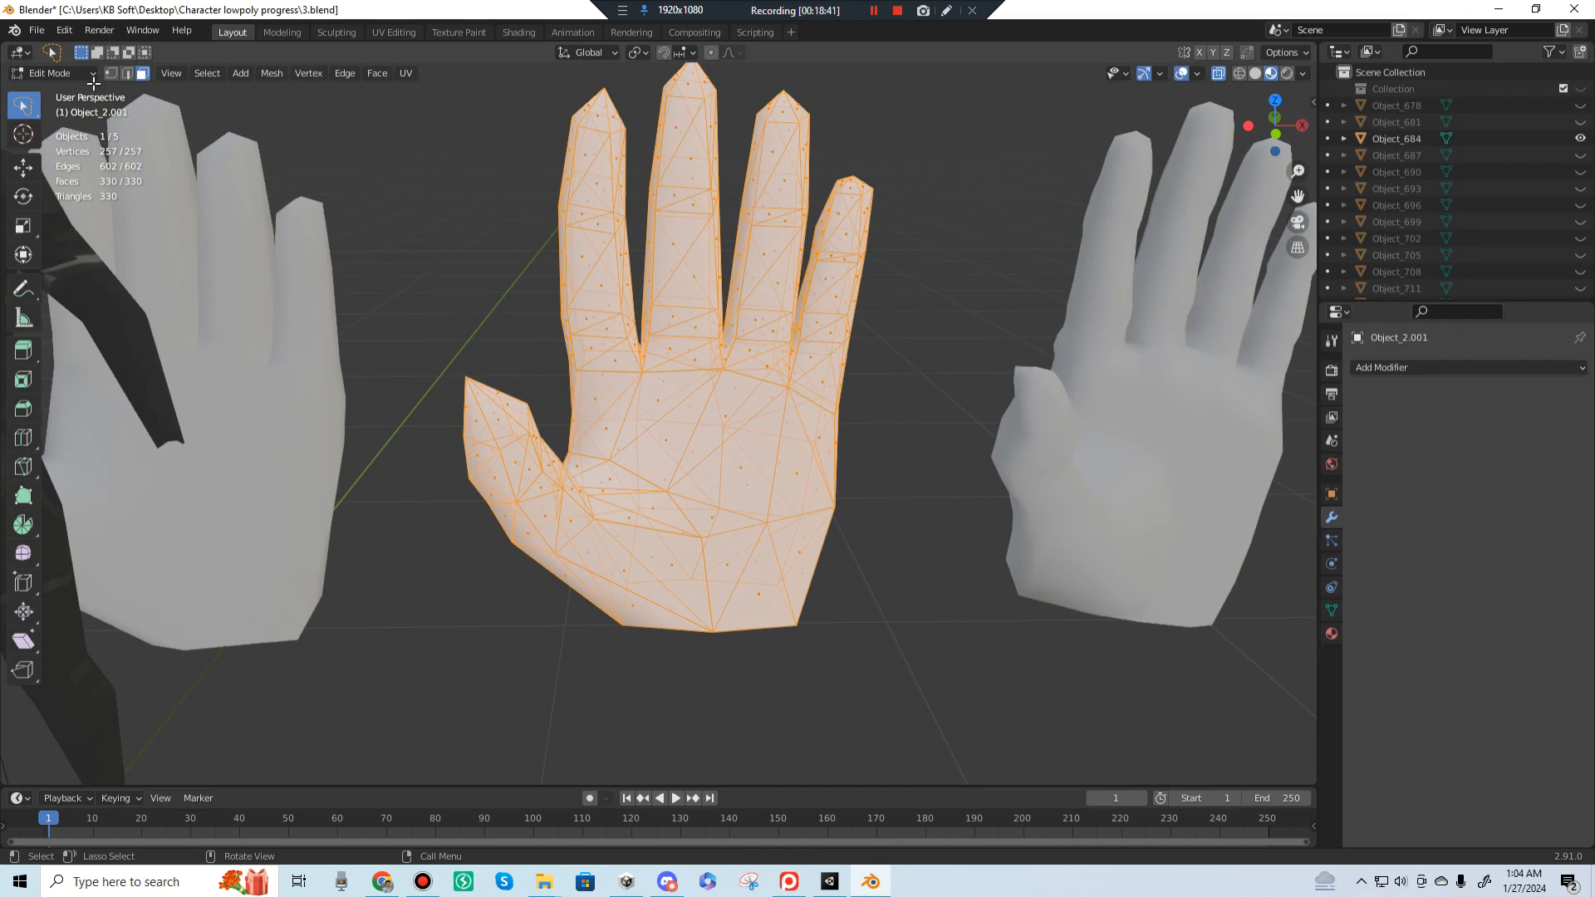
{"action": "right_click", "coordinate": [678, 266]}
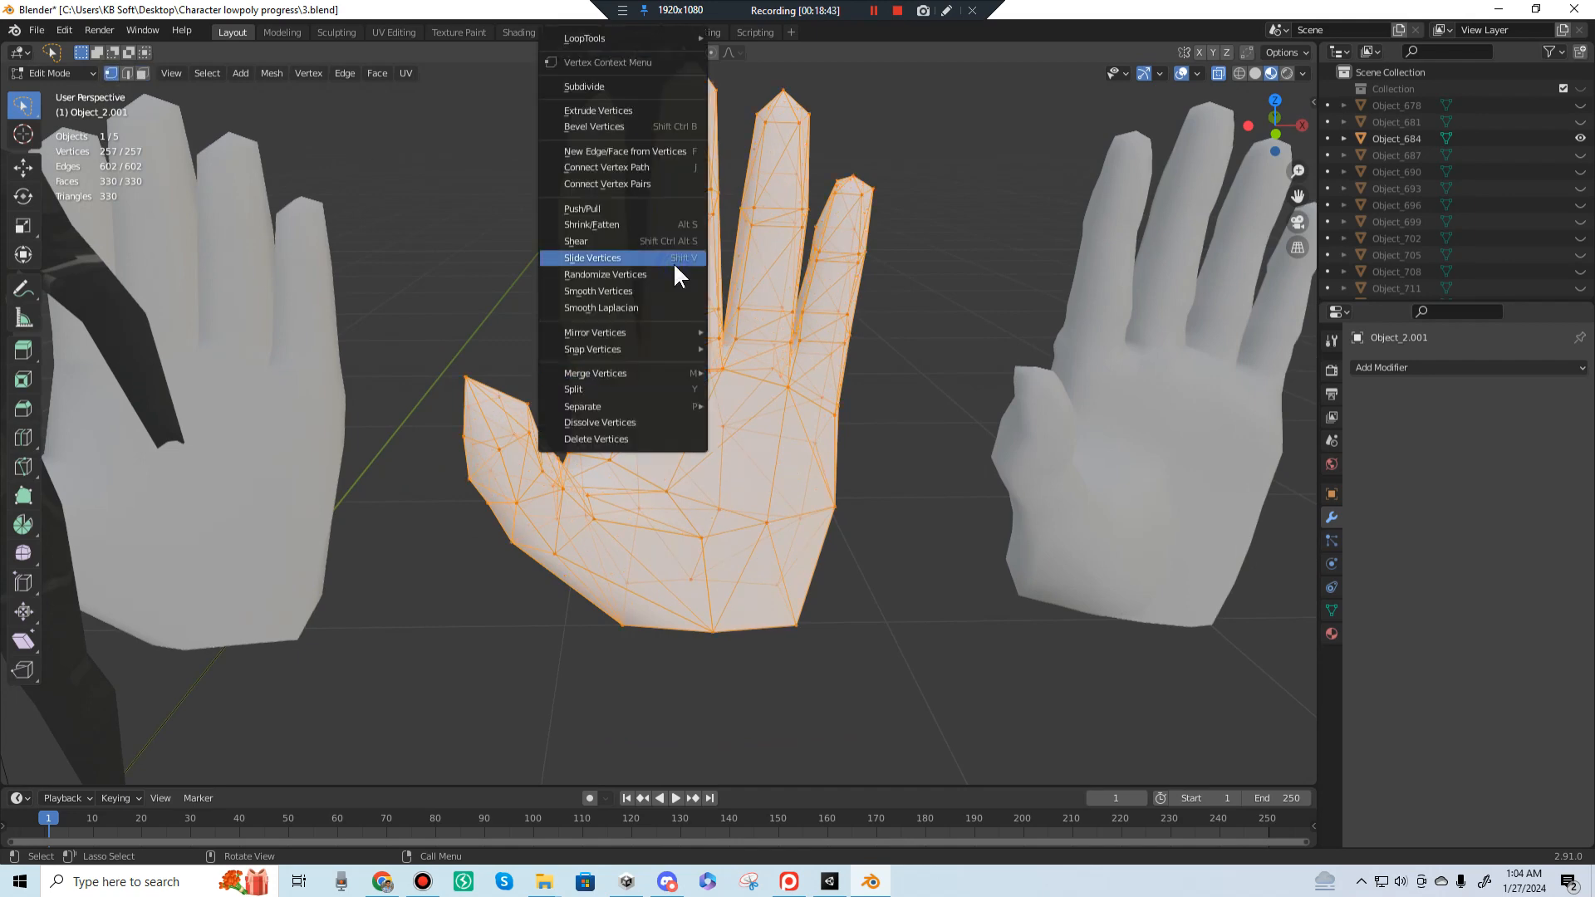
{"action": "mouse_move", "coordinate": [676, 341]}
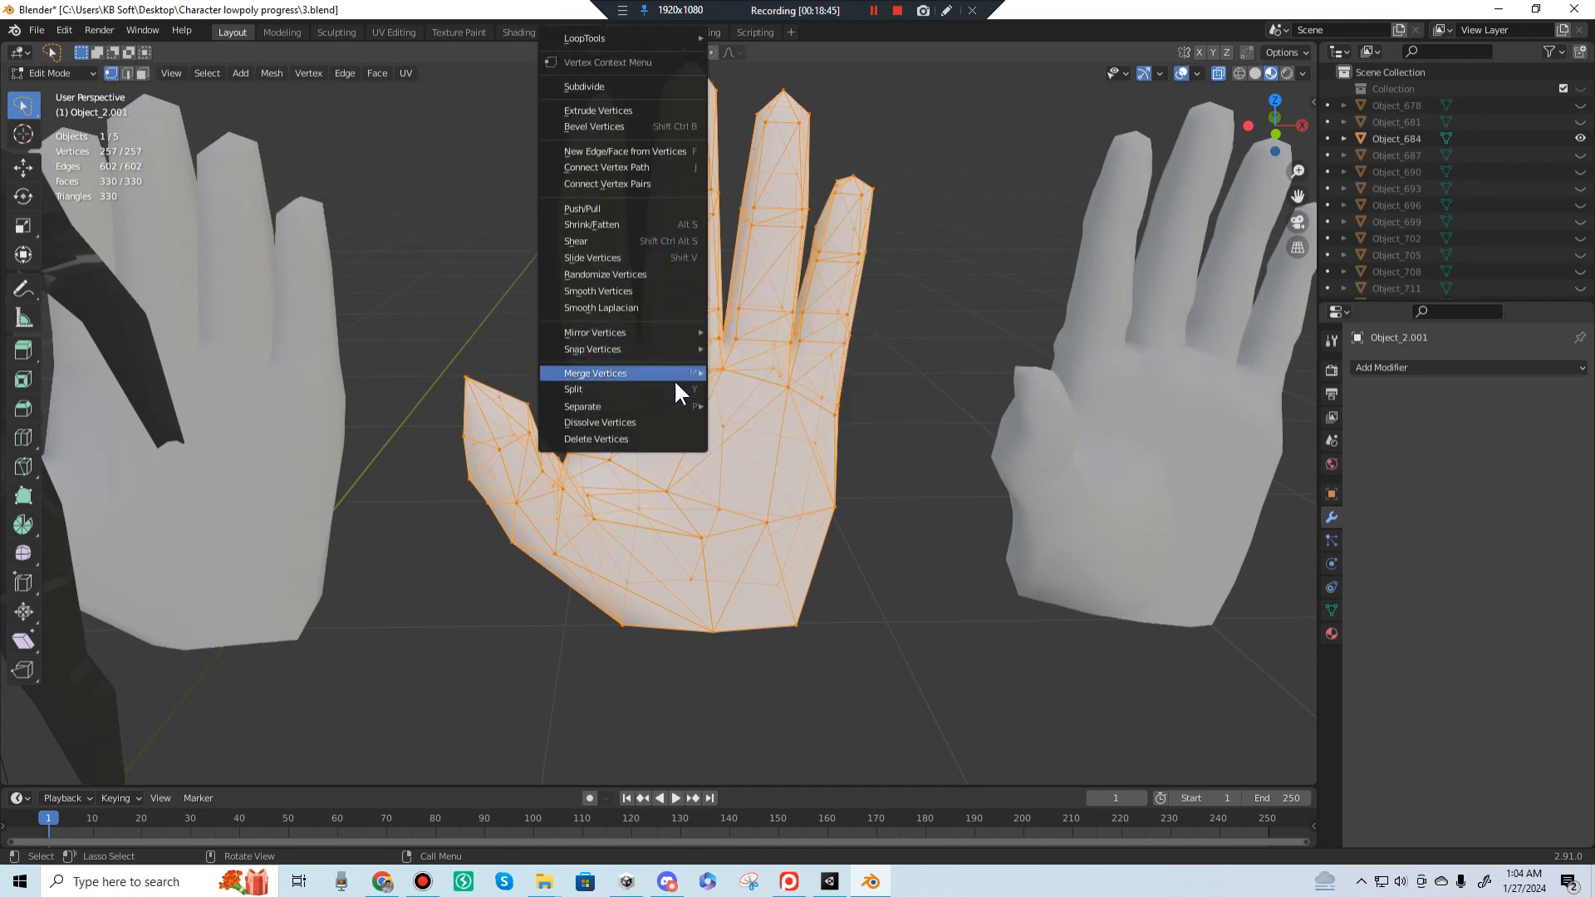
{"action": "mouse_move", "coordinate": [675, 374]}
{"action": "left_click", "coordinate": [774, 430]}
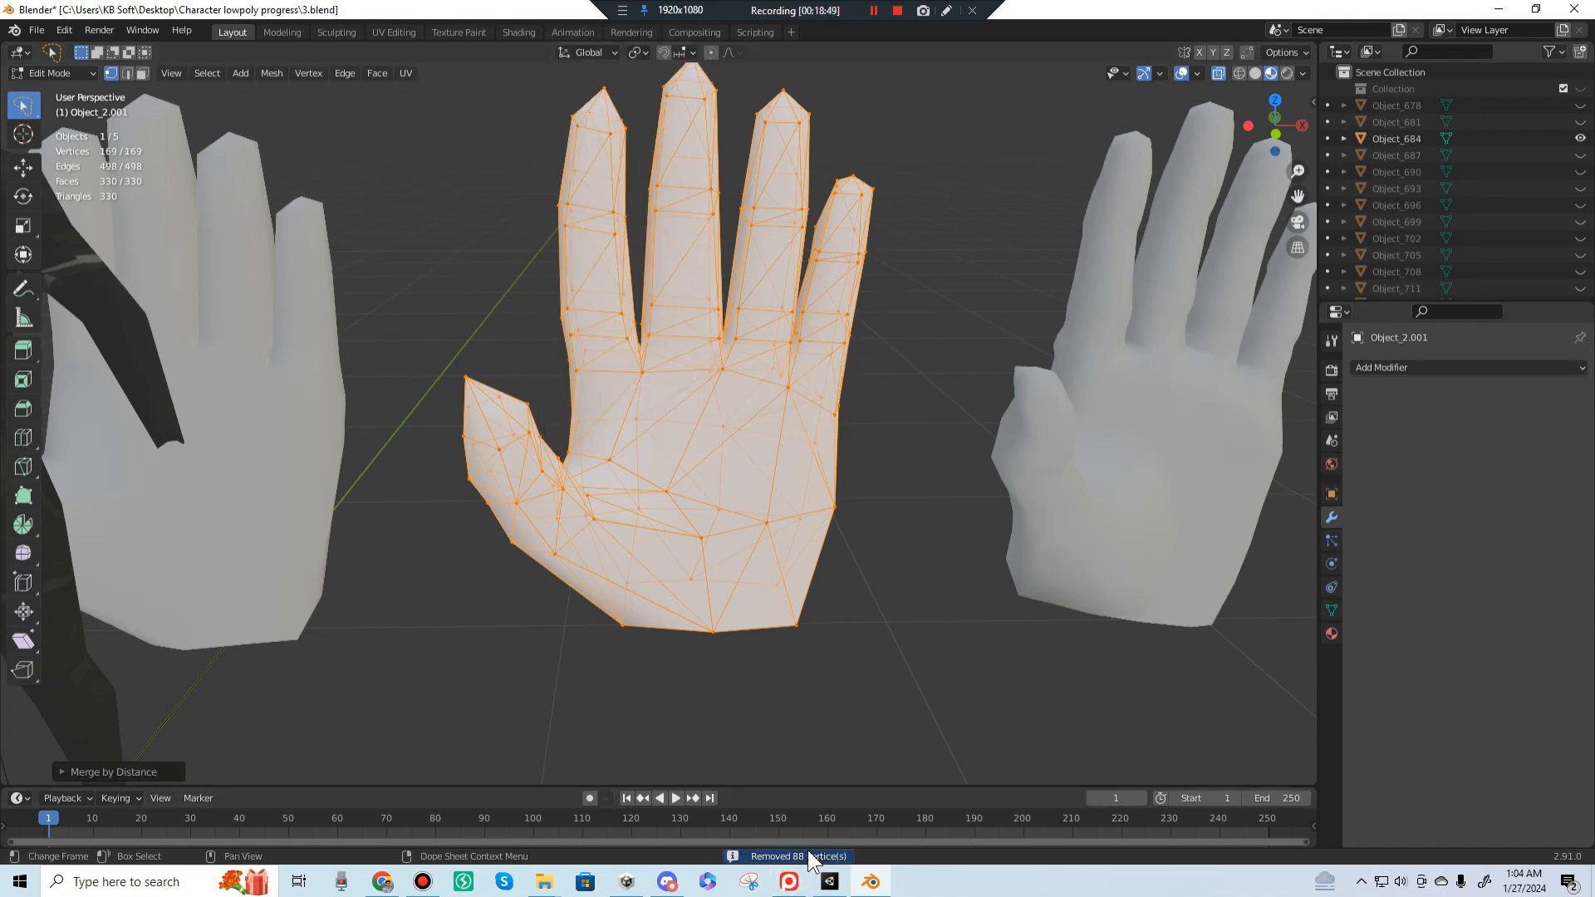
{"action": "mouse_move", "coordinate": [667, 426]}
{"action": "middle_mouse_down"}
{"action": "mouse_move", "coordinate": [777, 391]}
{"action": "mouse_move", "coordinate": [686, 386]}
{"action": "mouse_move", "coordinate": [691, 415]}
{"action": "middle_mouse_up"}
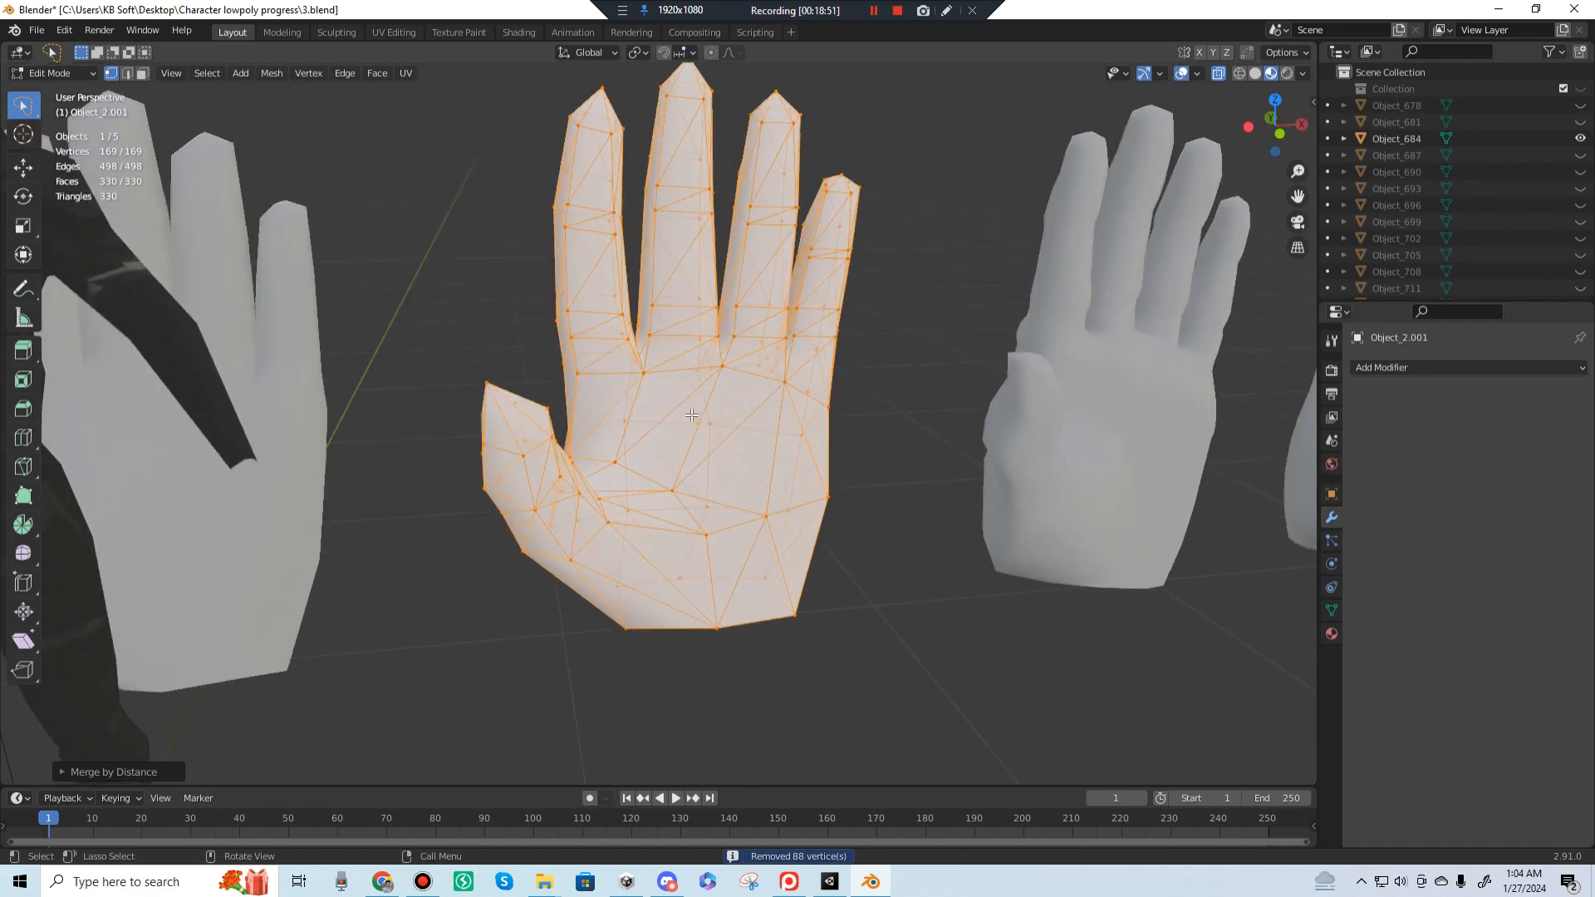
{"action": "key", "text": "Tab"}
Step: Delete the object with the remaining imported hands, keeping only the separated hand, and select that hand
{"action": "middle_click_drag", "start_coordinate": [703, 256], "coordinate": [649, 371]}
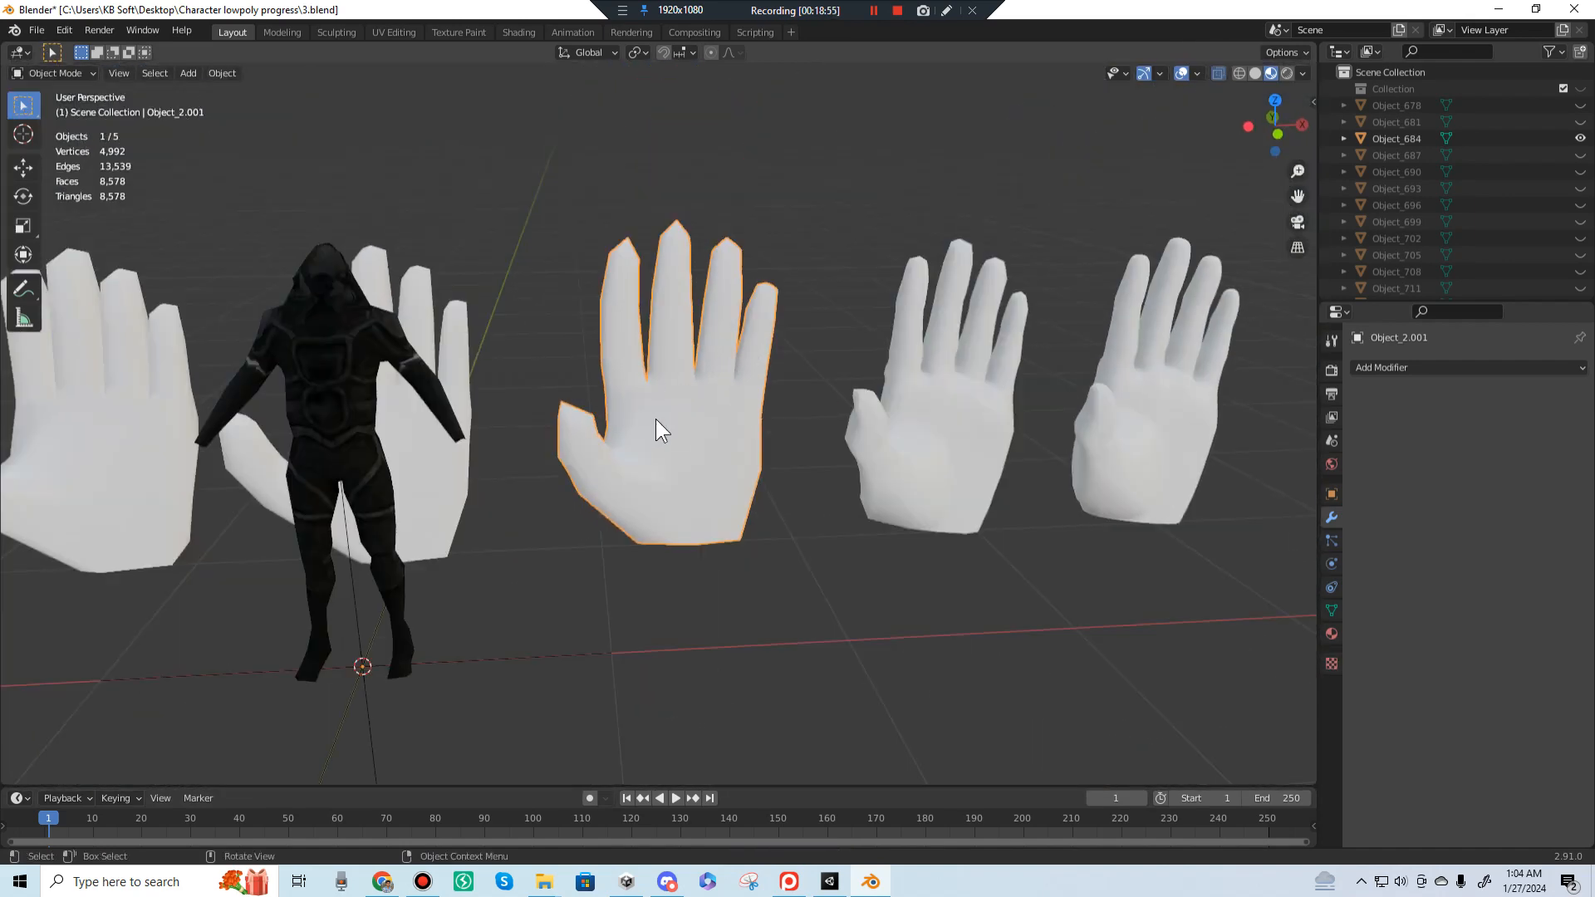
{"action": "key", "text": "Tab"}
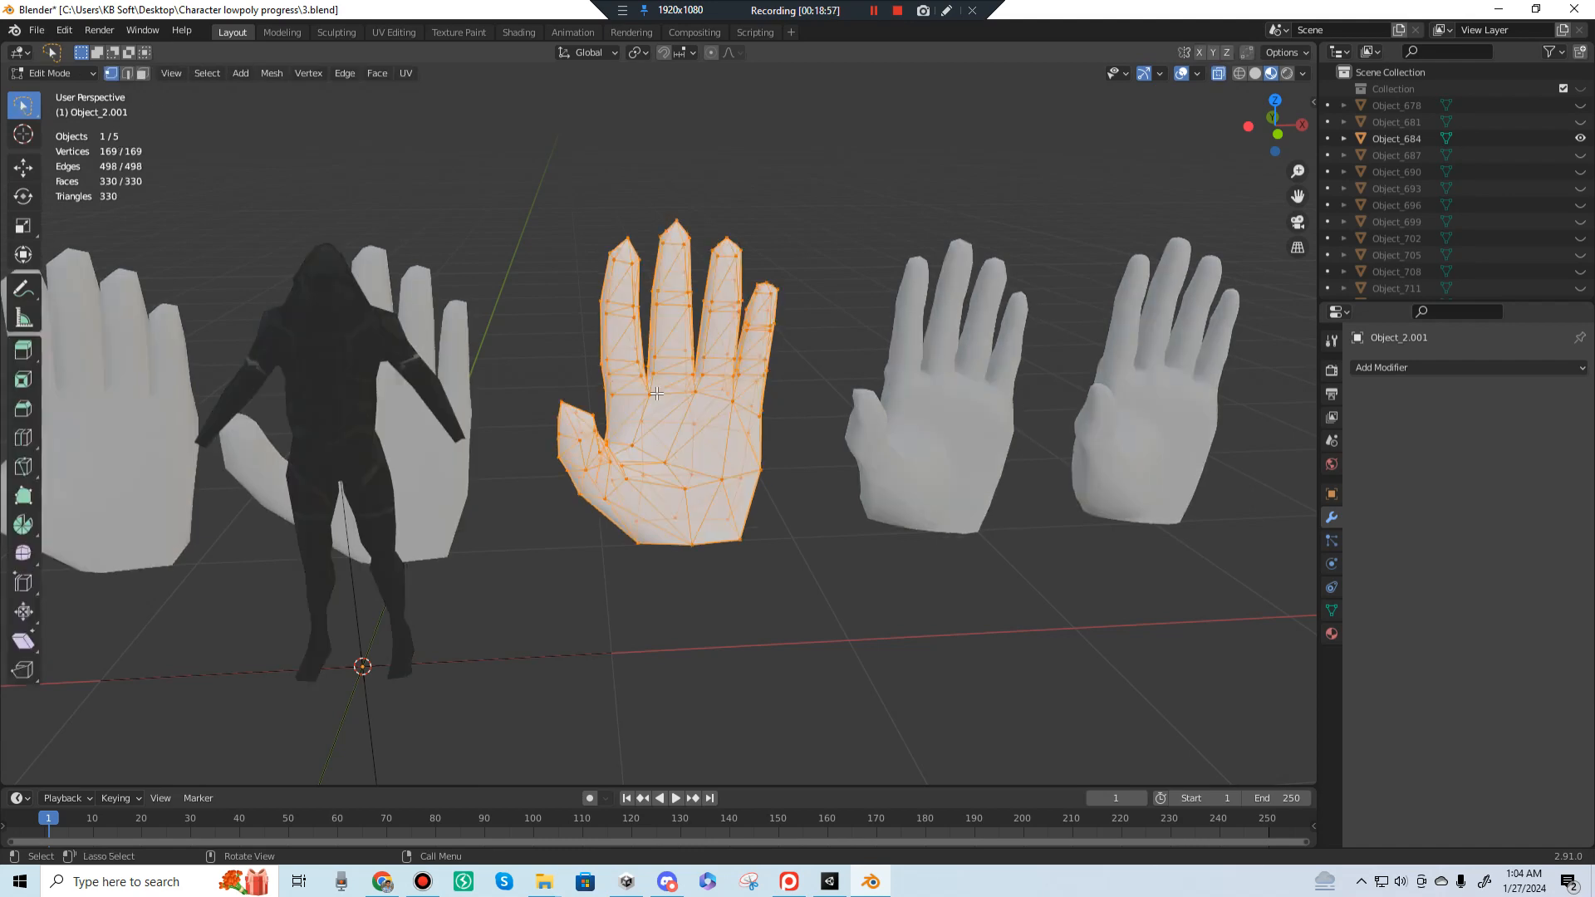
{"action": "key", "text": "Tab"}
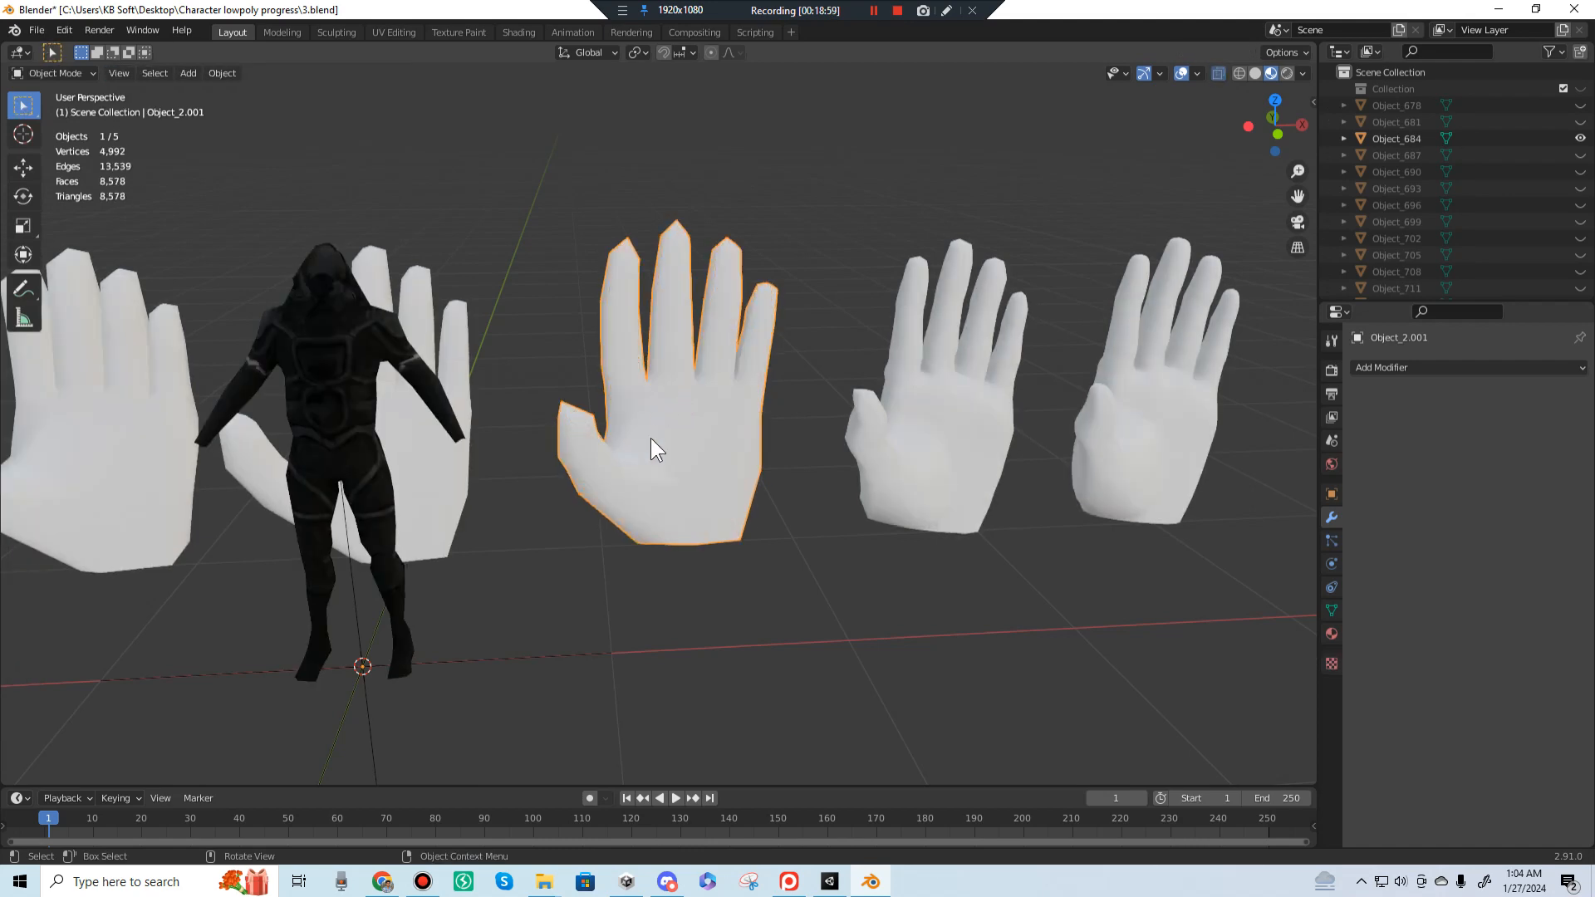
{"action": "left_click", "coordinate": [976, 446]}
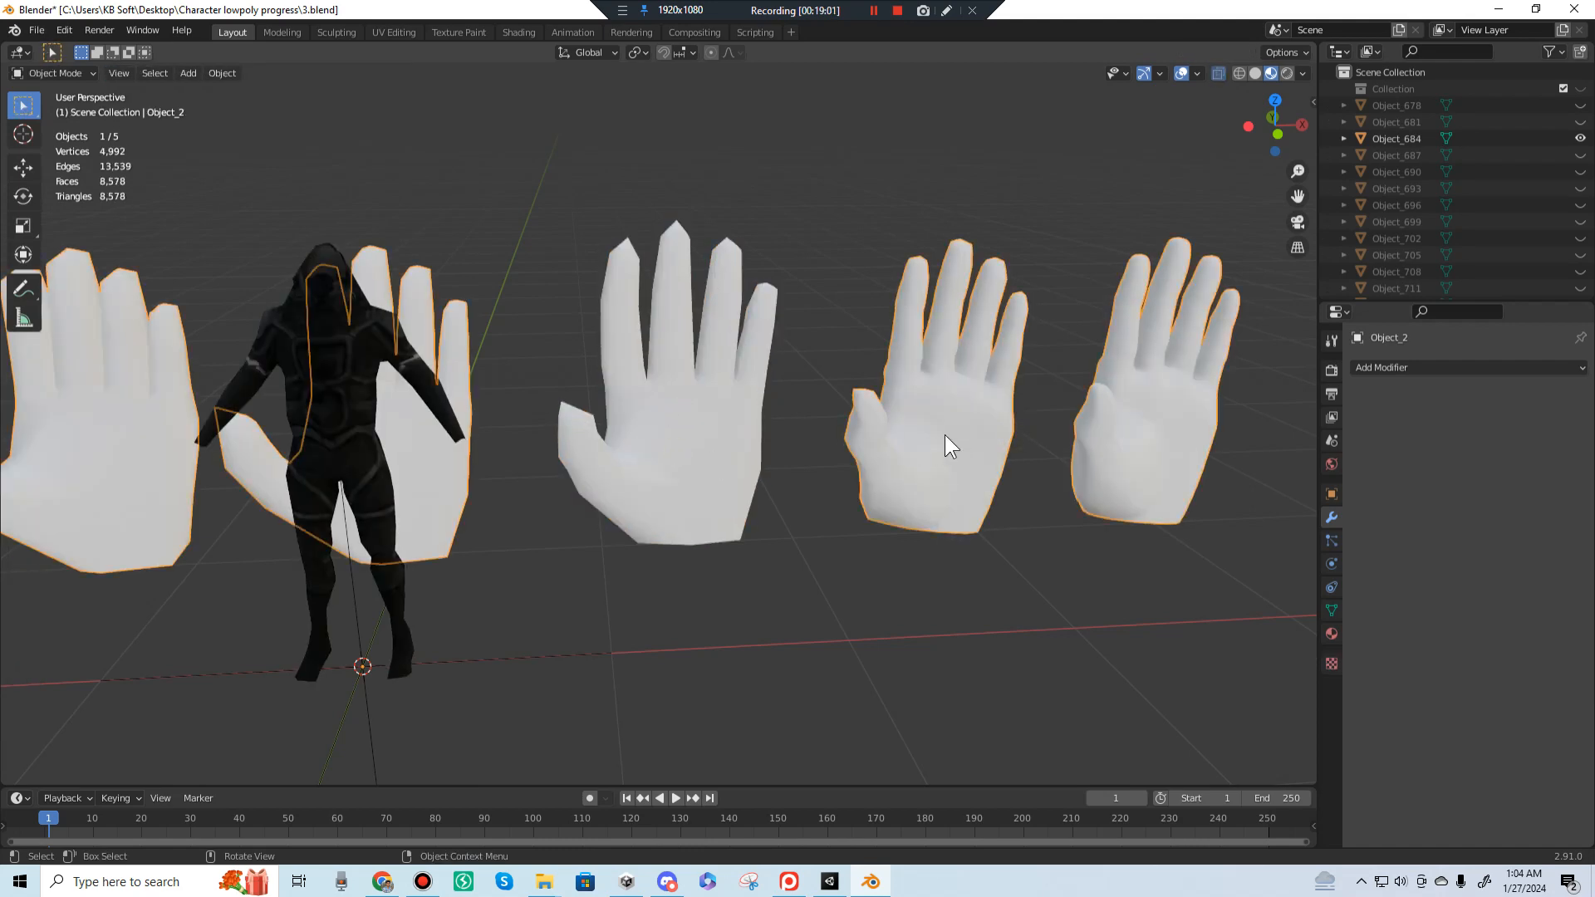
{"action": "key", "text": "Delete"}
{"action": "left_click", "coordinate": [652, 422]}
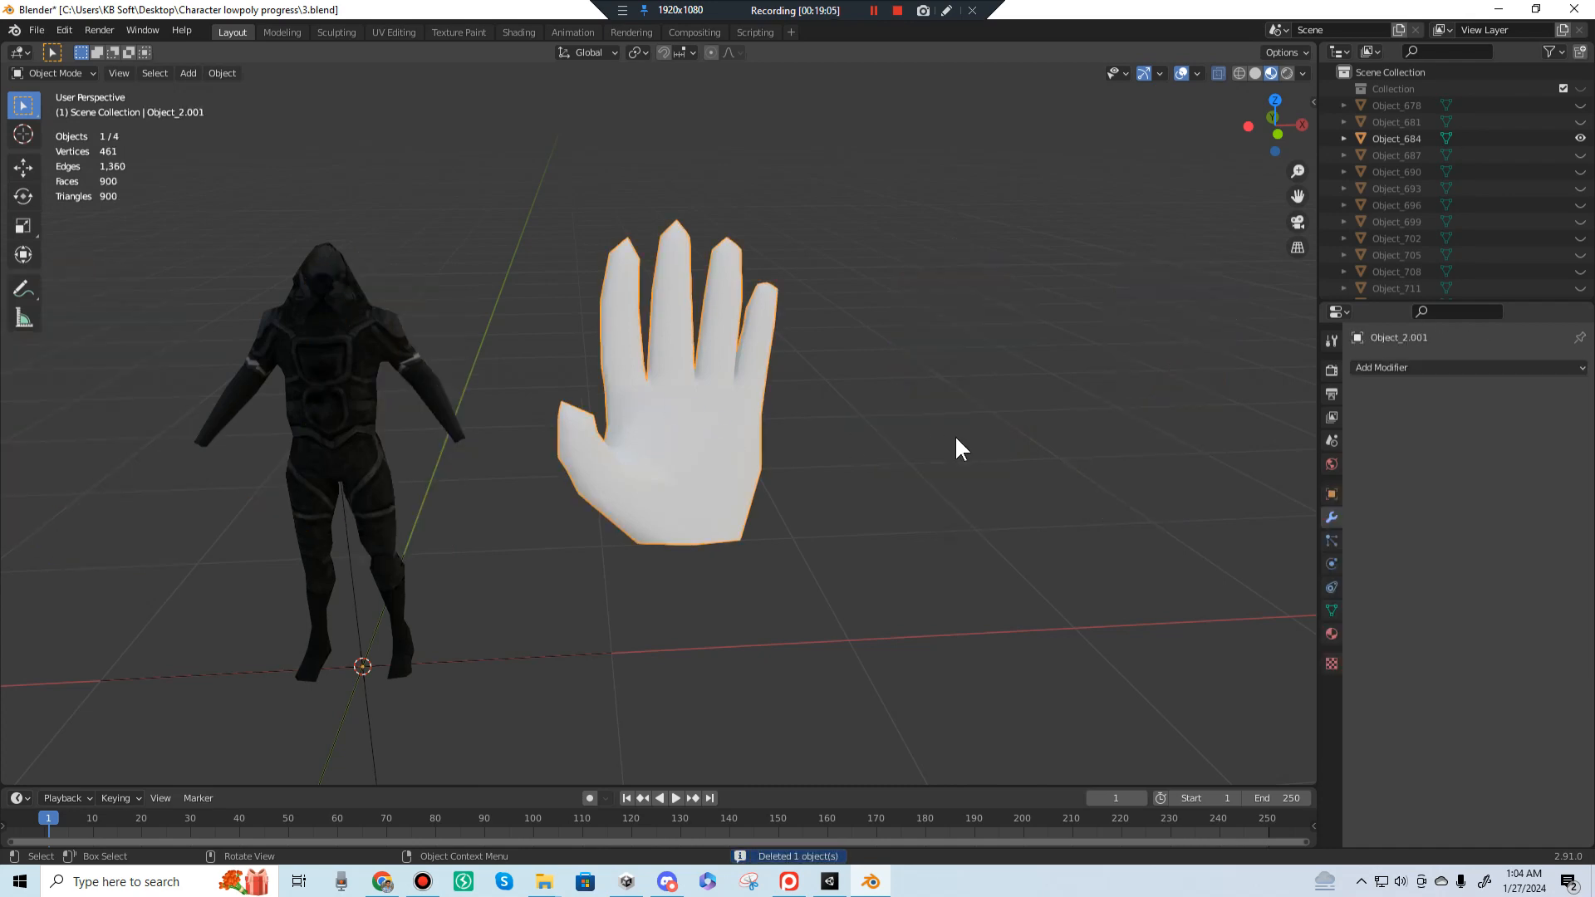
Step: Scale the hand down to about 0.12 of its size and move it next to the character's left wrist in front view
{"action": "key", "text": "KP_1"}
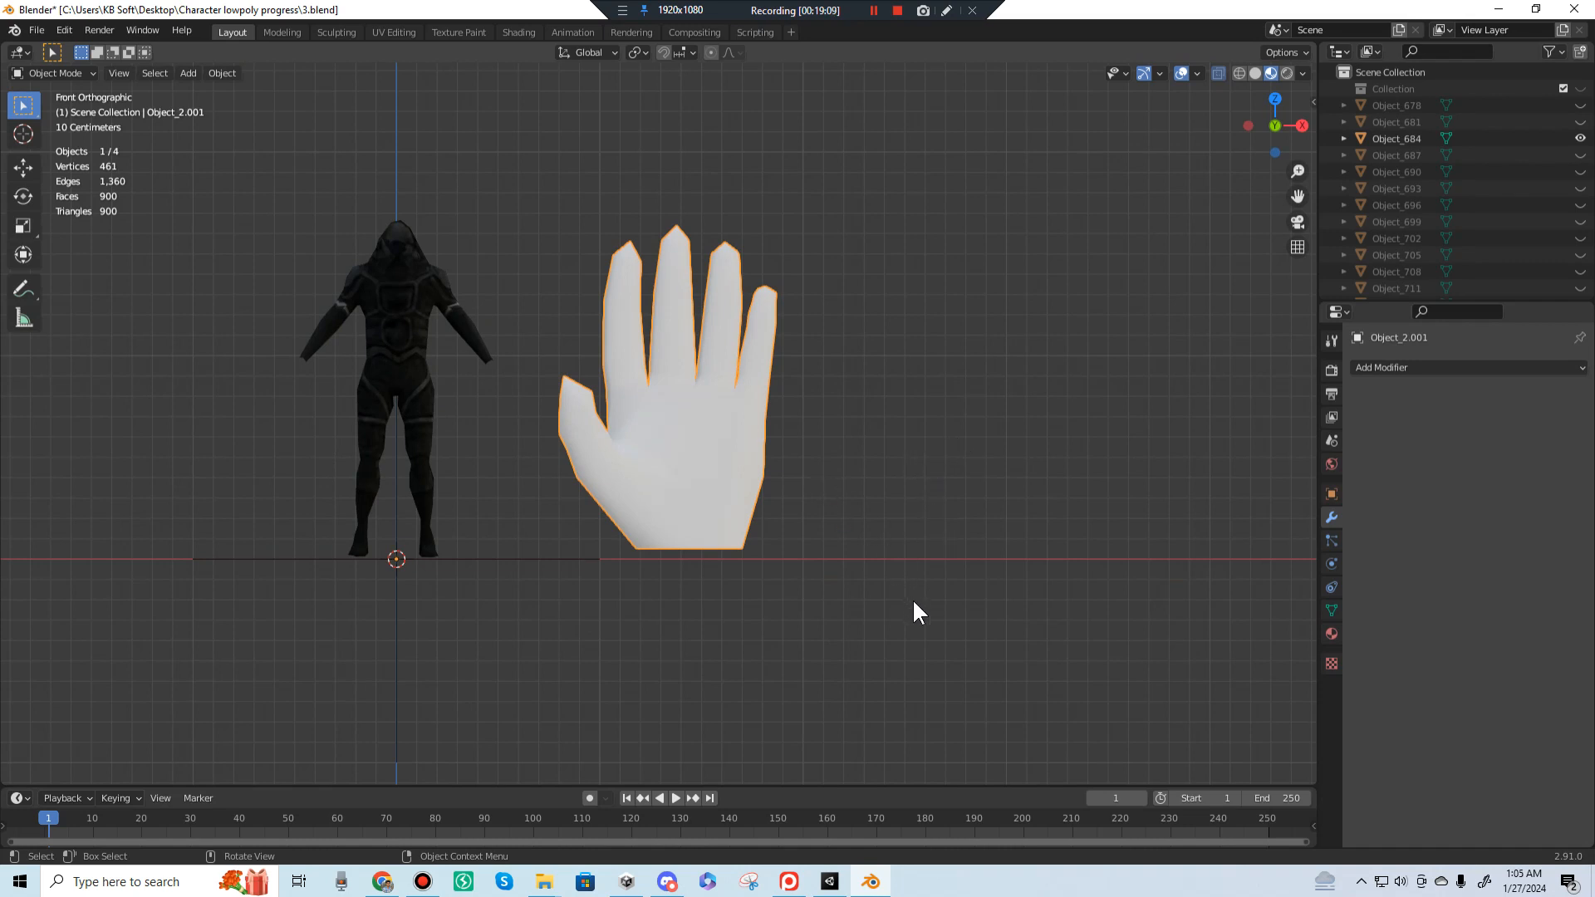
{"action": "key", "text": "s"}
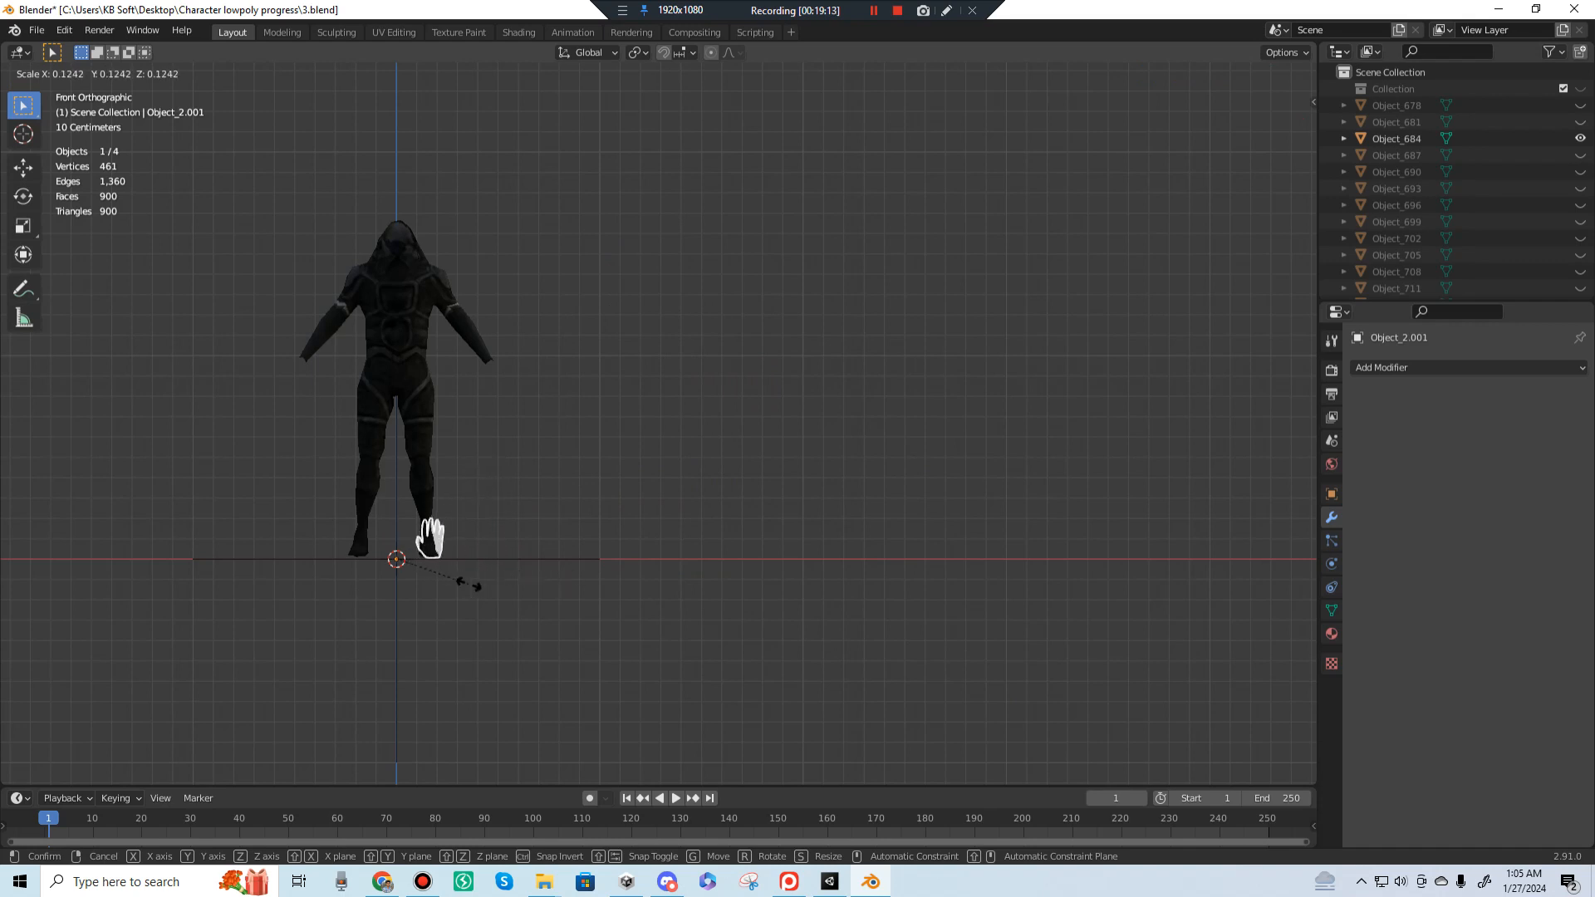
{"action": "left_click", "coordinate": [474, 561]}
{"action": "key", "text": "g"}
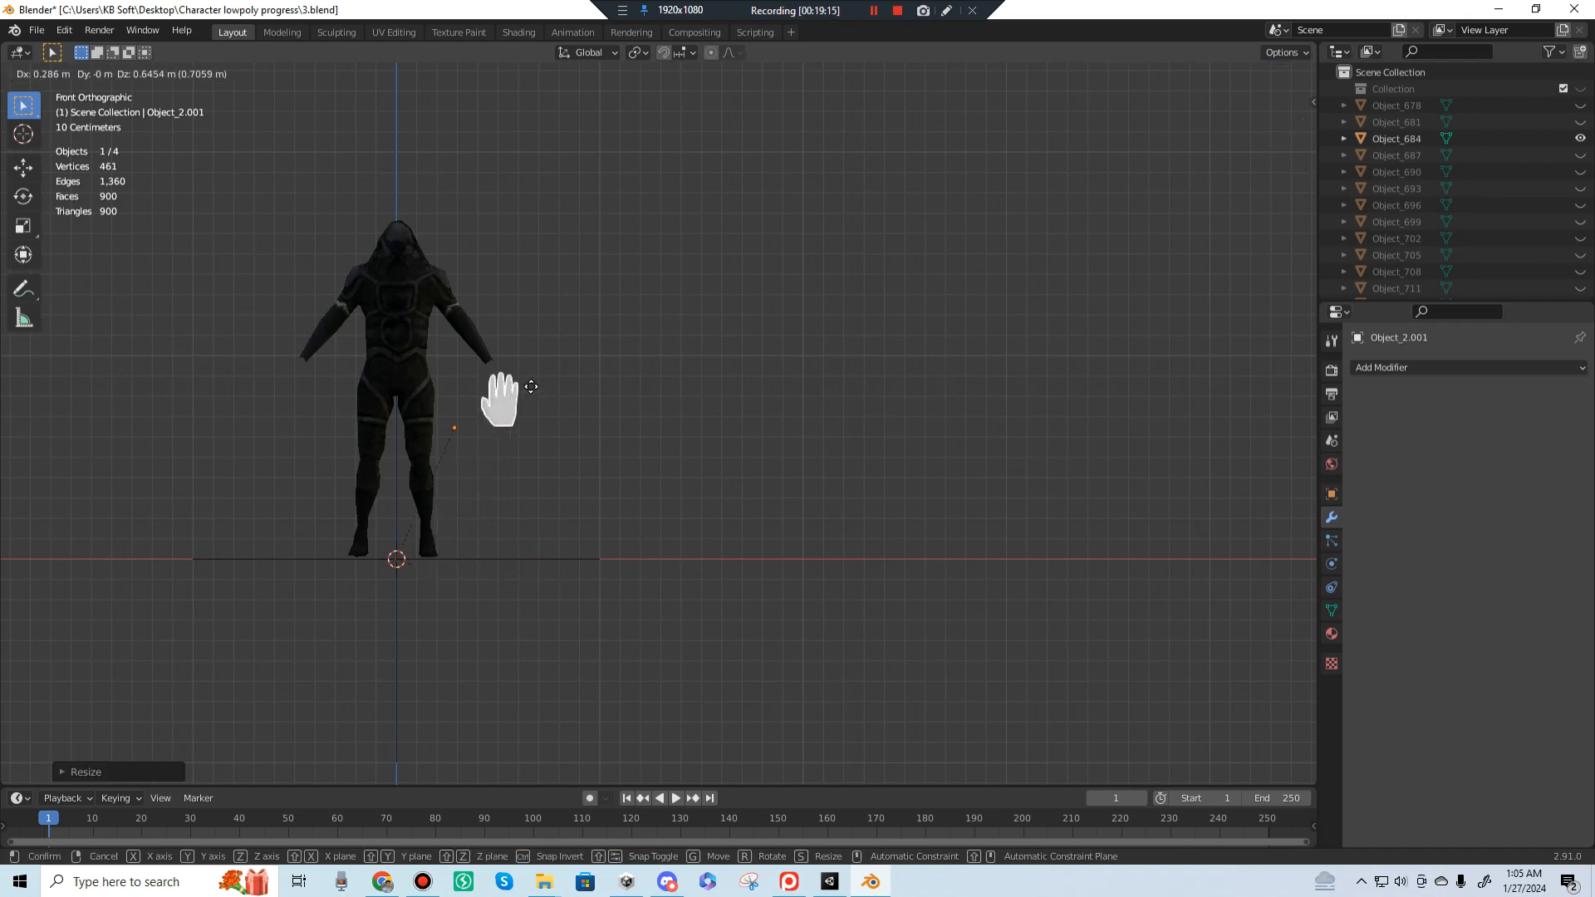
{"action": "left_click", "coordinate": [520, 365]}
Step: Scale the hand down further to about half its size so it matches the width of the forearm's end
{"action": "middle_click_drag", "start_coordinate": [626, 447], "coordinate": [782, 402], "text": "shift"}
{"action": "scroll", "coordinate": [633, 462], "scroll_direction": "up", "scroll_amount": 4}
{"action": "scroll", "coordinate": [688, 484], "scroll_direction": "up", "scroll_amount": 1}
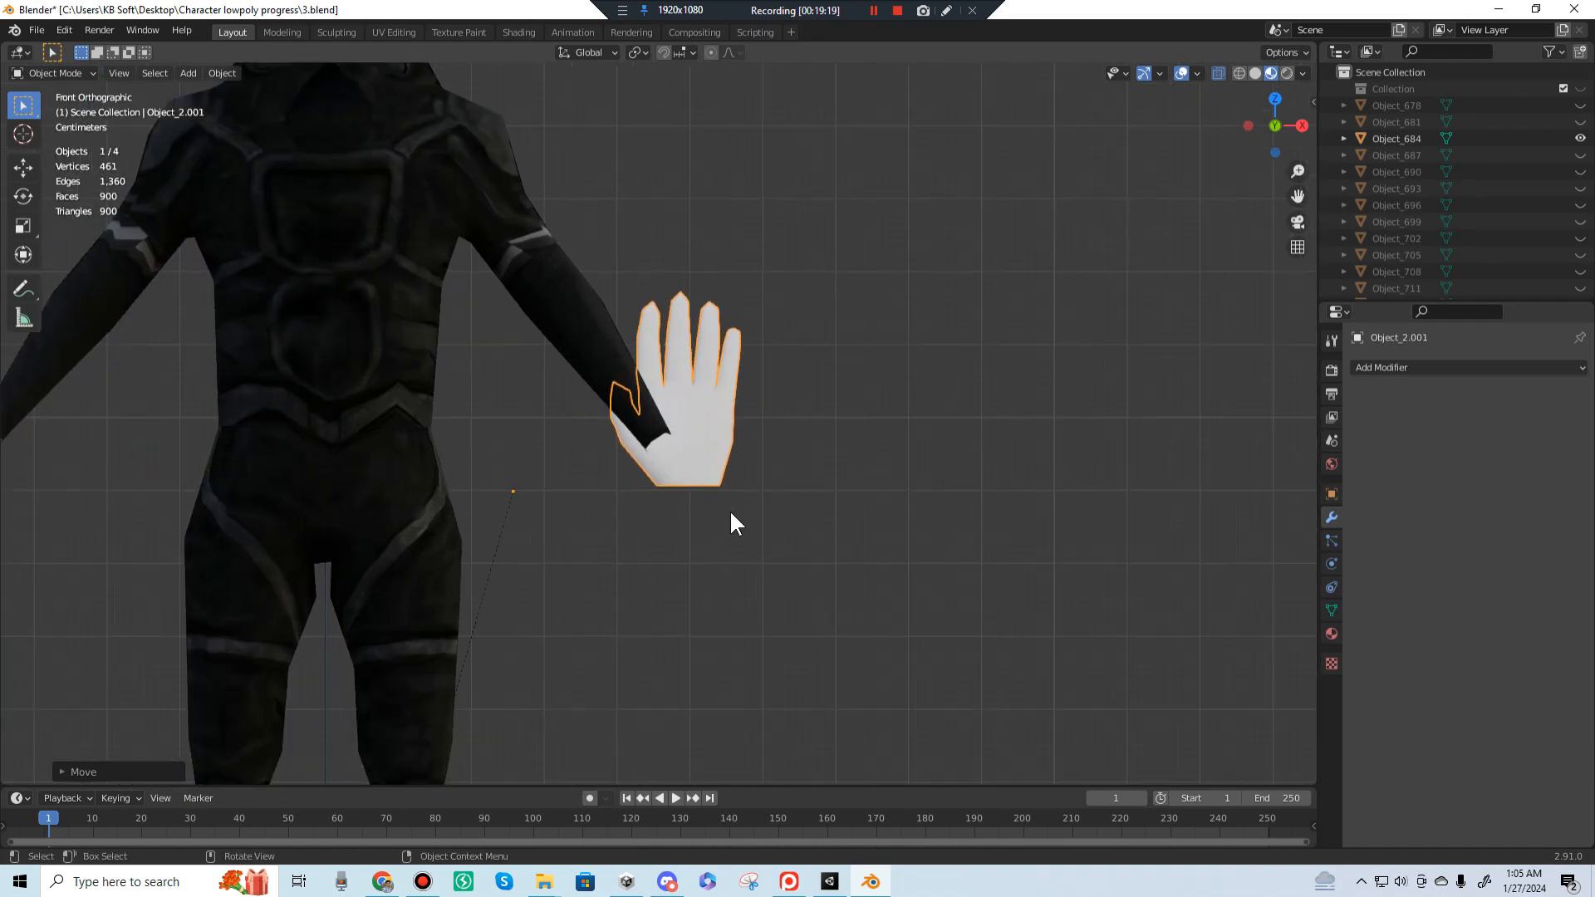
{"action": "key", "text": "s"}
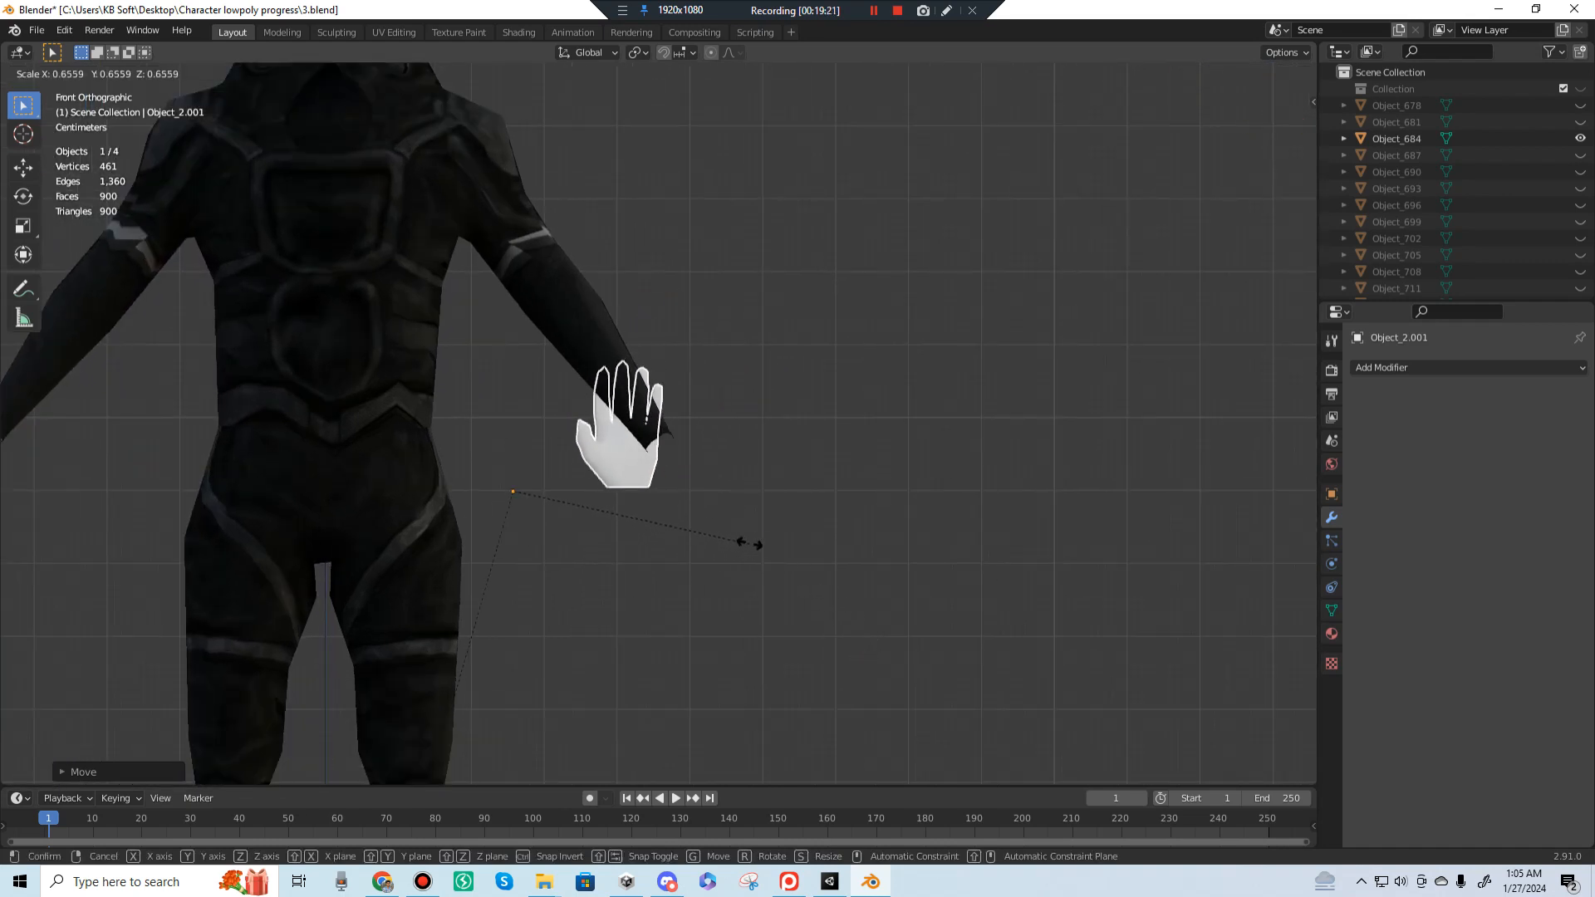
{"action": "left_click", "coordinate": [704, 521]}
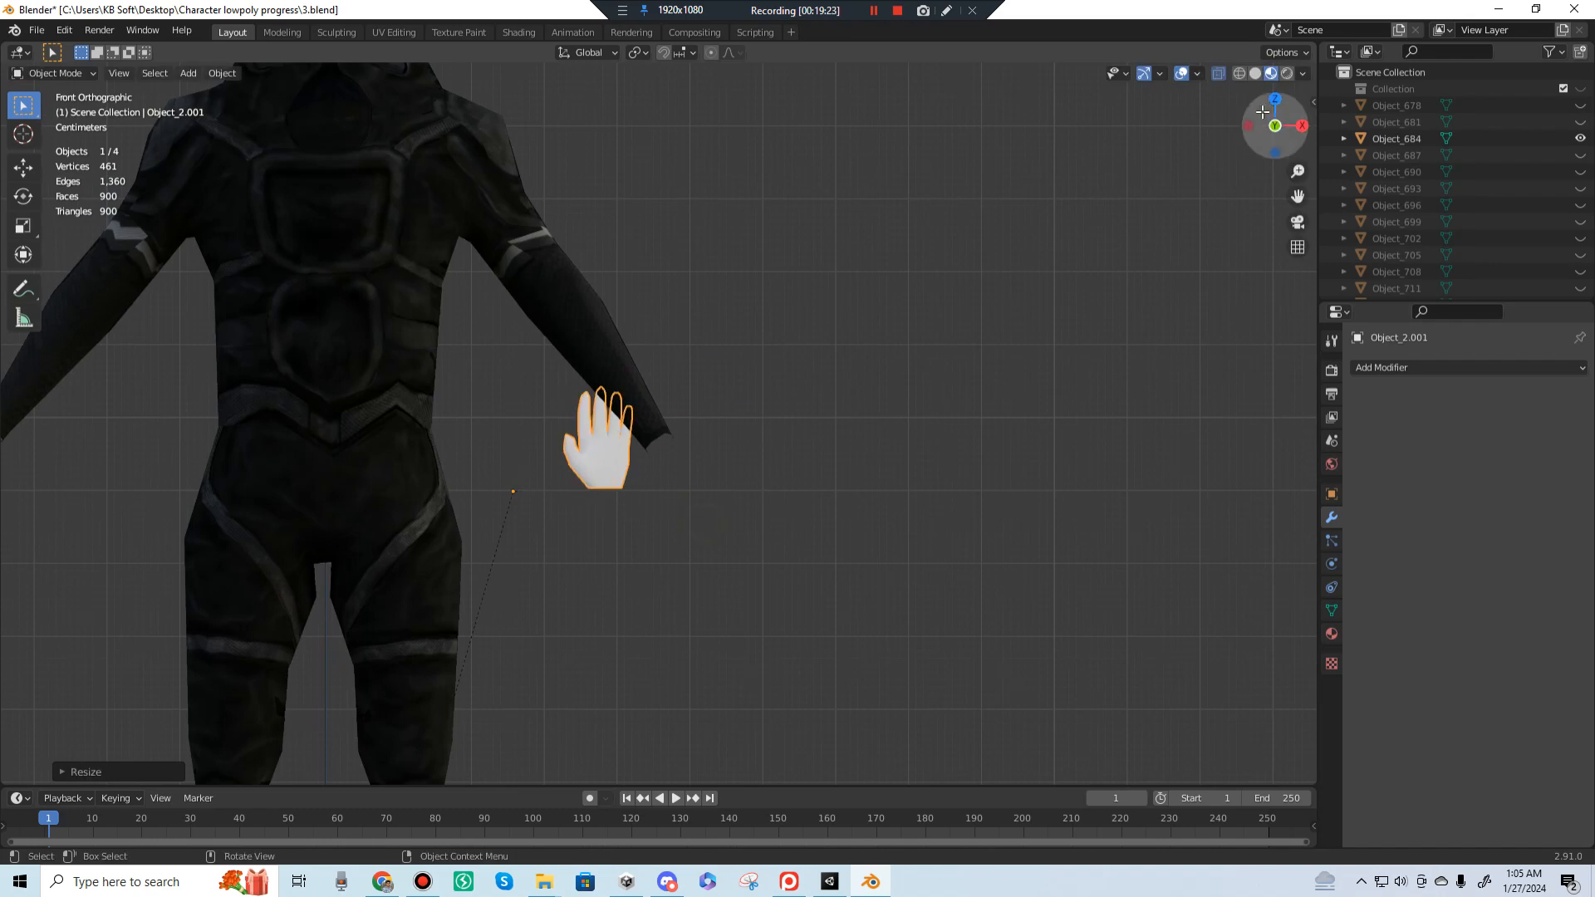
Step: From the top view, move the hand forward and outward to line it up with the end of the left forearm
{"action": "left_click", "coordinate": [1275, 99]}
{"action": "key", "text": "KP_Decimal"}
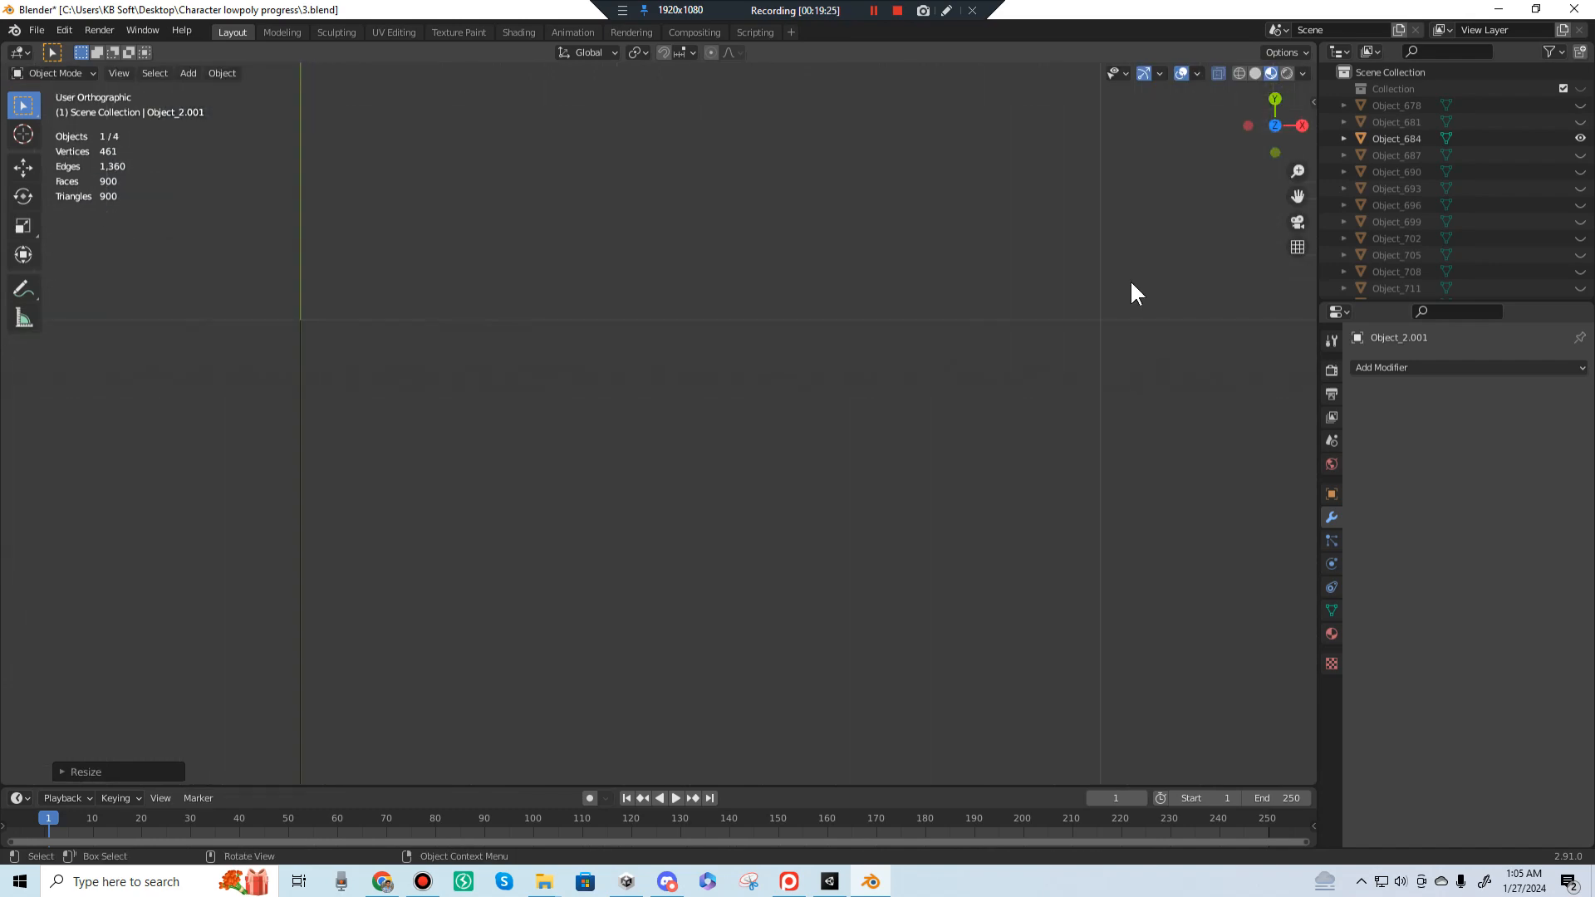
{"action": "scroll", "coordinate": [1130, 284], "scroll_direction": "down", "scroll_amount": 5}
{"action": "scroll", "coordinate": [932, 314], "scroll_direction": "down", "scroll_amount": 6}
{"action": "middle_click_drag", "start_coordinate": [795, 352], "coordinate": [733, 367], "text": "shift"}
{"action": "scroll", "coordinate": [756, 304], "scroll_direction": "up", "scroll_amount": 3}
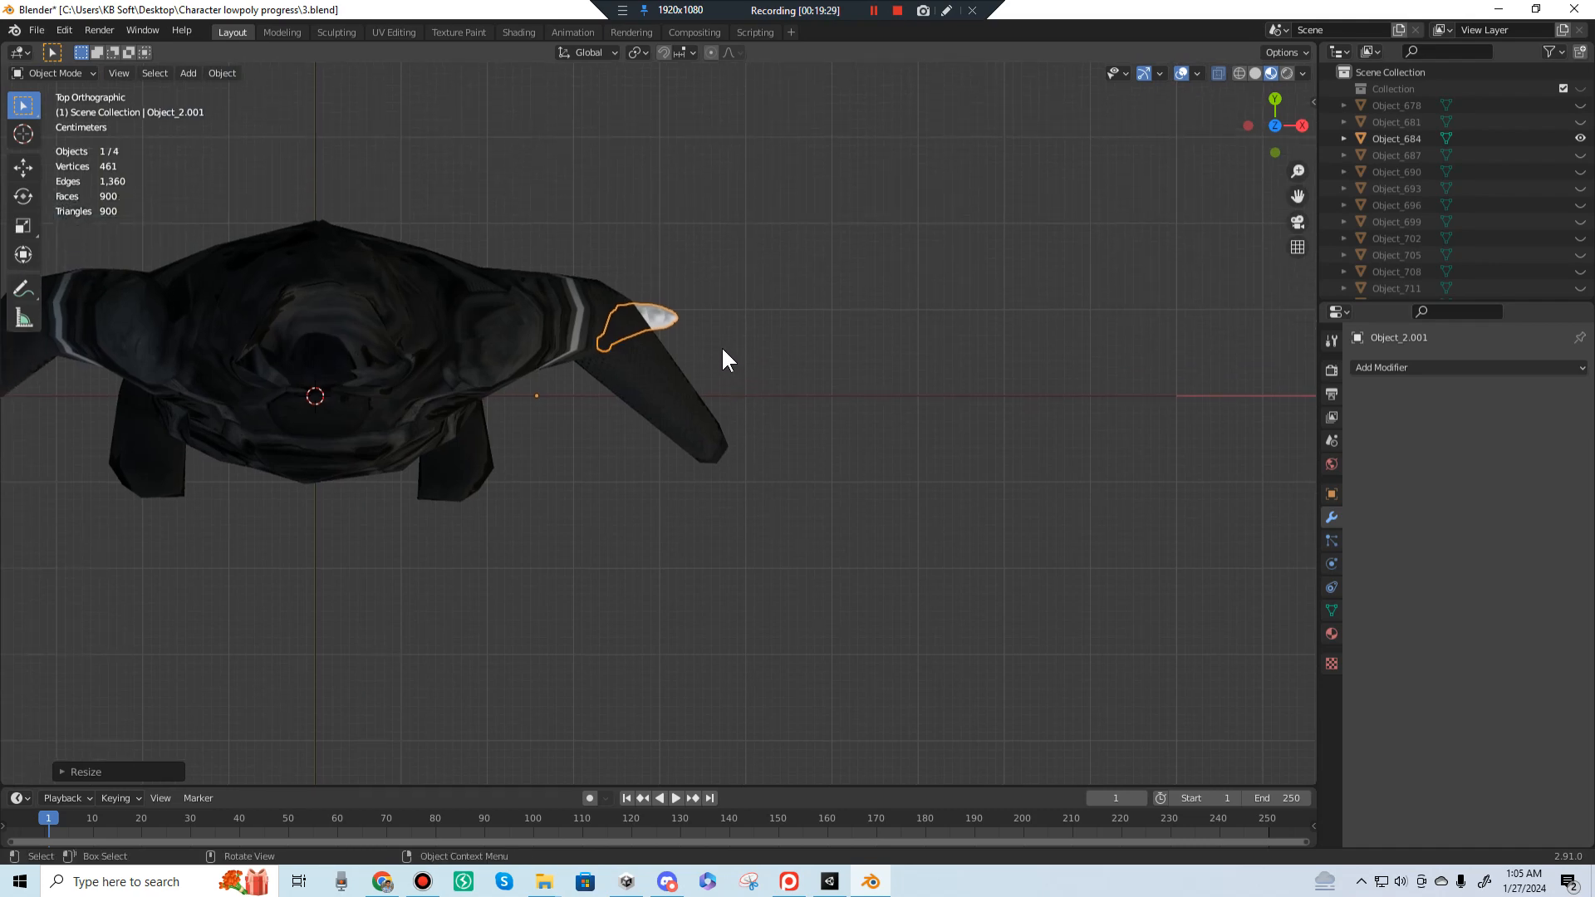
{"action": "key", "text": "g"}
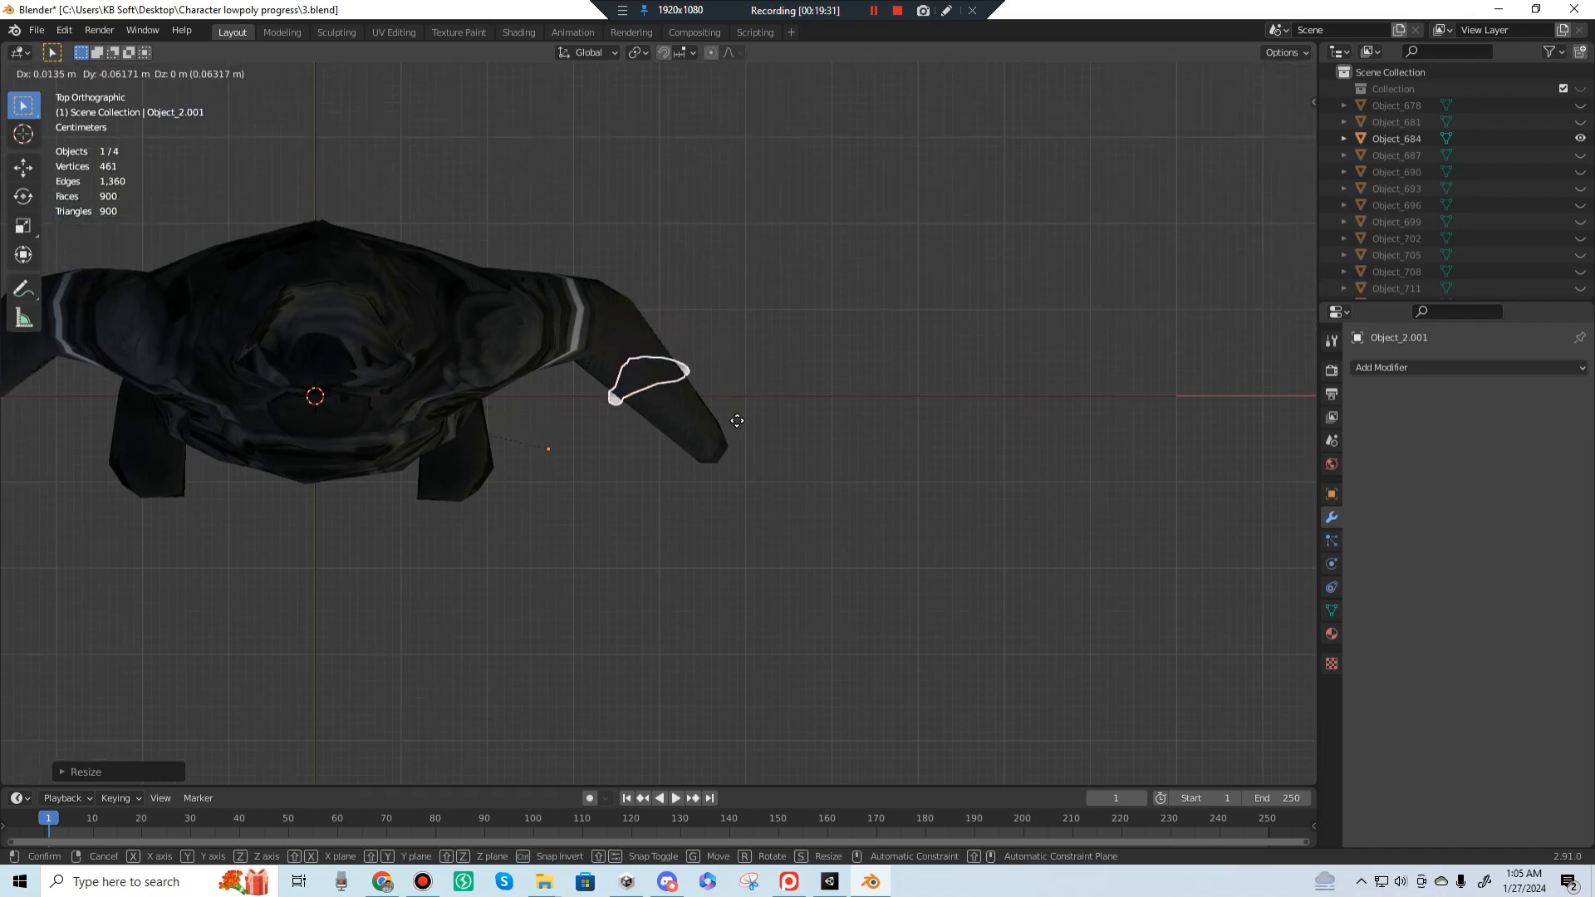
{"action": "left_click", "coordinate": [809, 470]}
{"action": "middle_click_drag", "start_coordinate": [809, 470], "coordinate": [795, 375]}
{"action": "scroll", "coordinate": [796, 375], "scroll_direction": "up", "scroll_amount": 2}
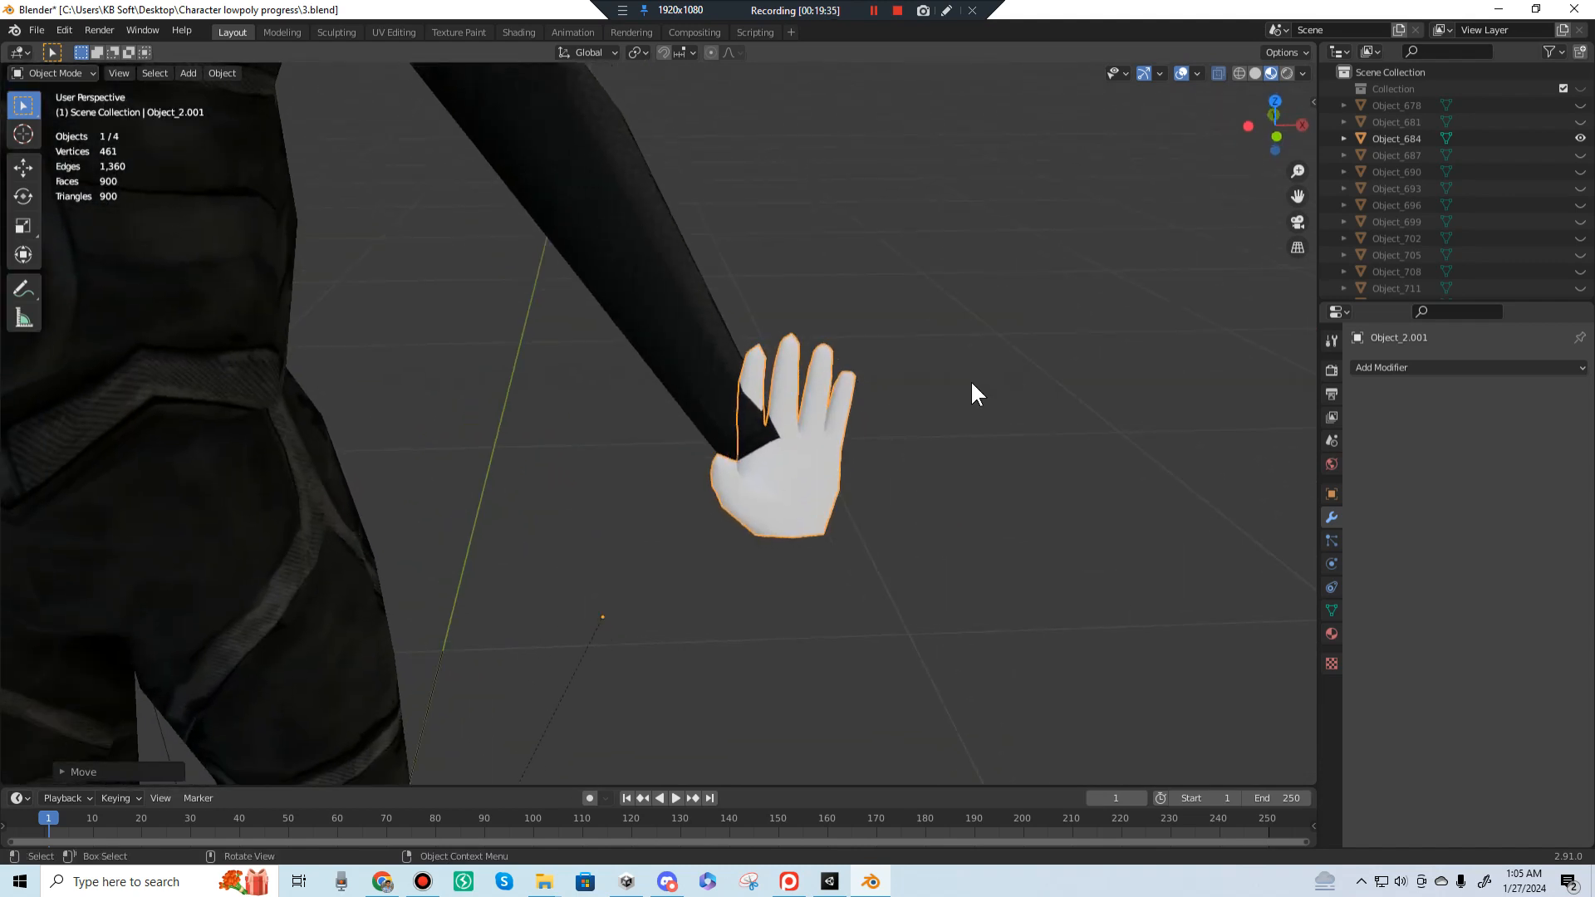
{"action": "key", "text": "KP_1"}
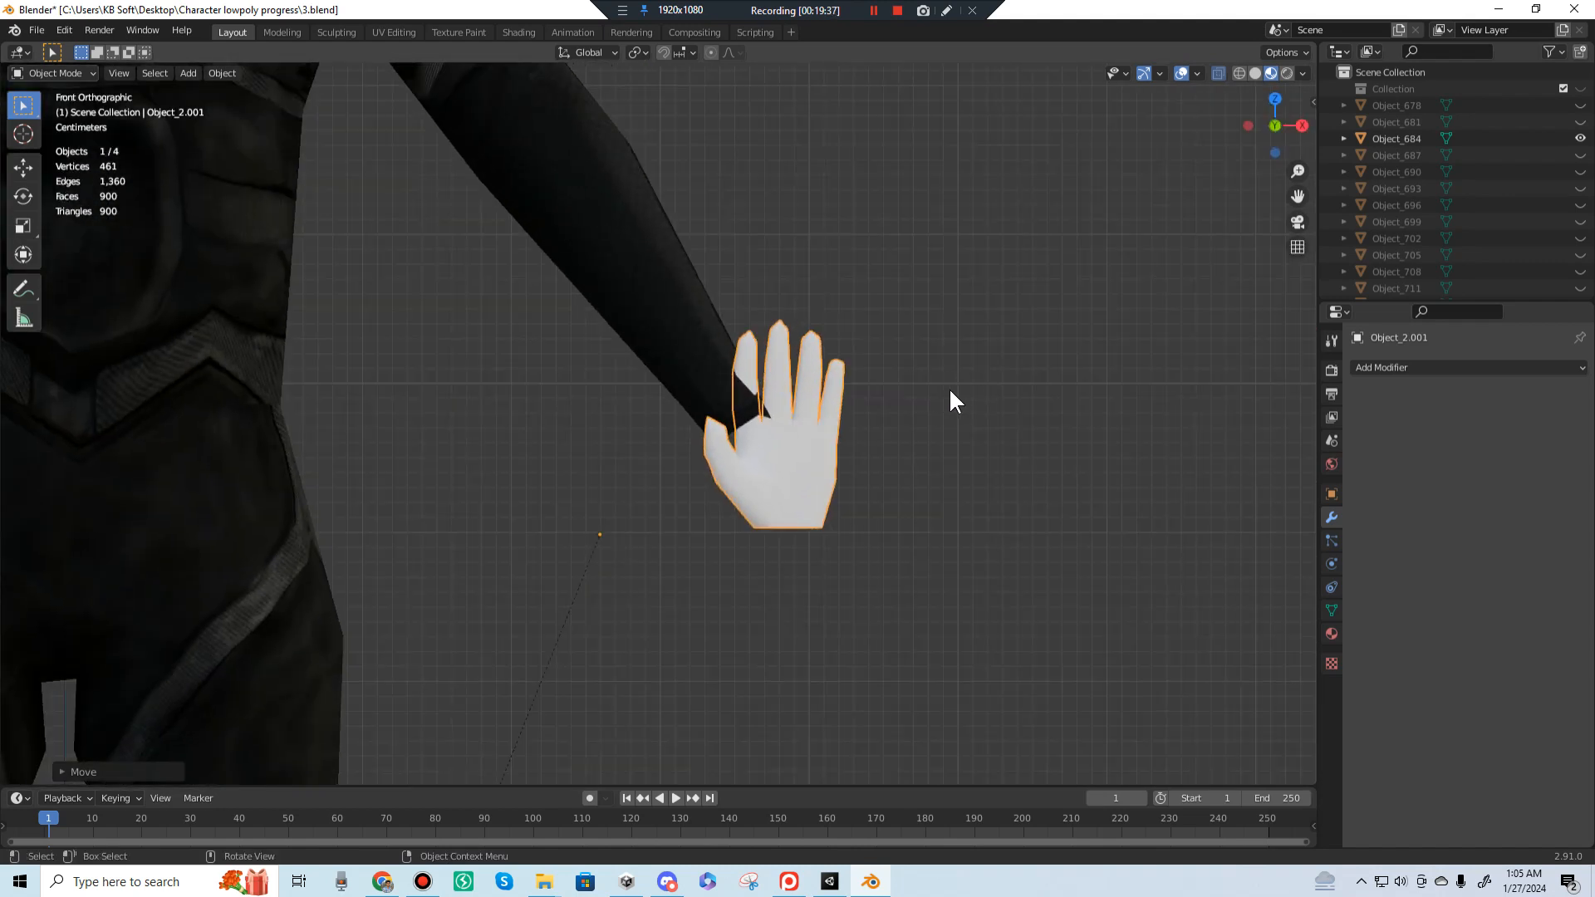
{"action": "key", "text": "r"}
{"action": "key", "text": "x"}
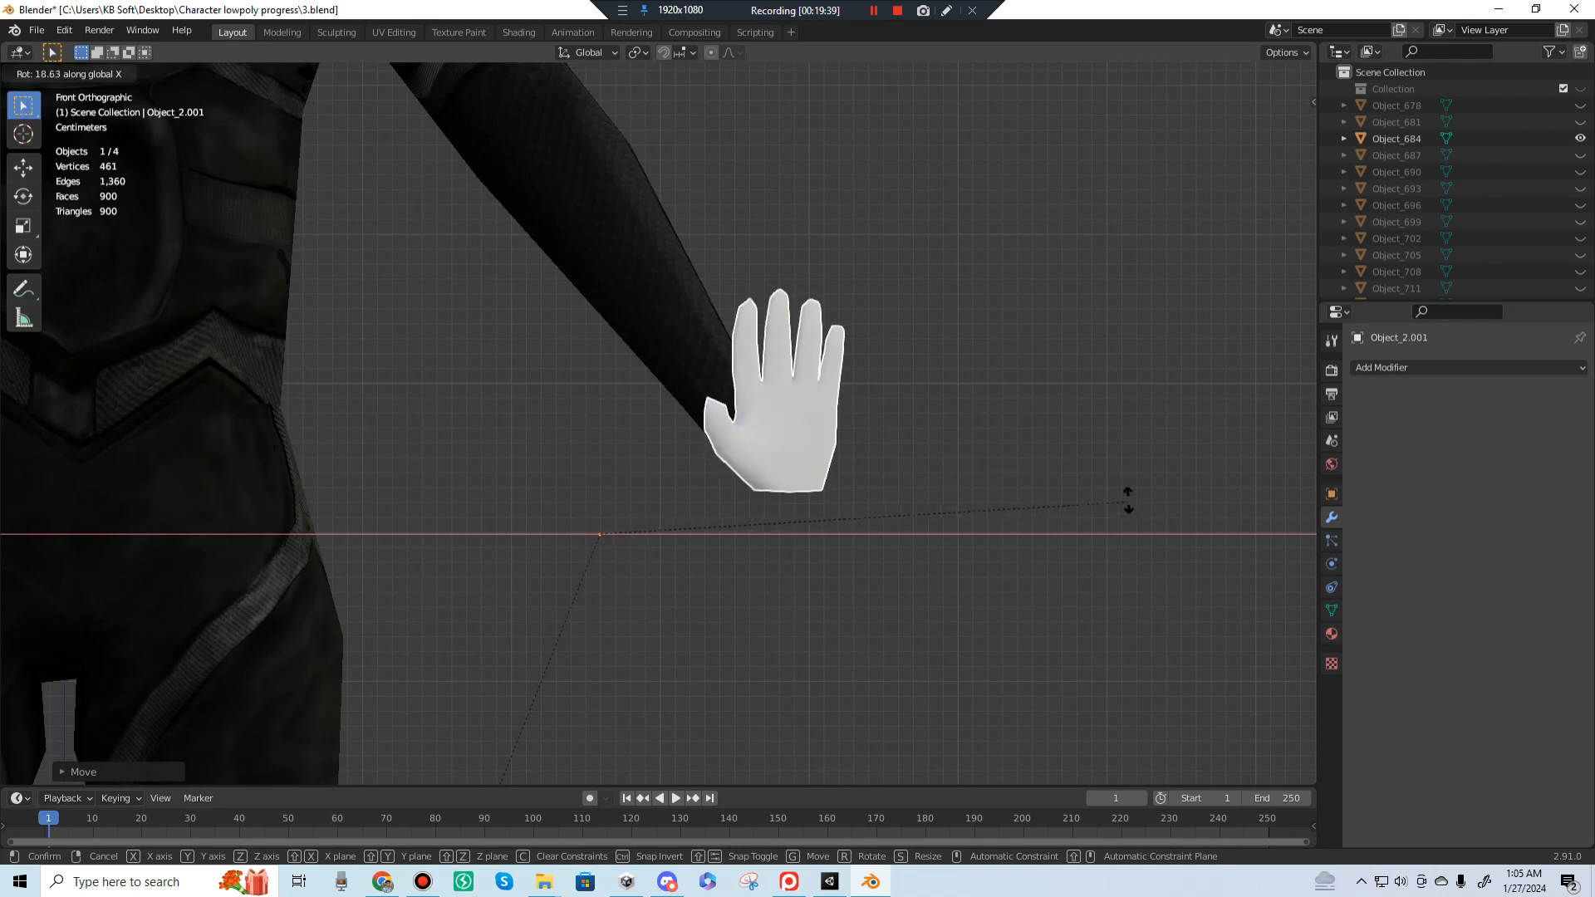
{"action": "right_click", "coordinate": [1098, 475]}
Step: Set the hand object's origin to its geometry
{"action": "right_click", "coordinate": [799, 407]}
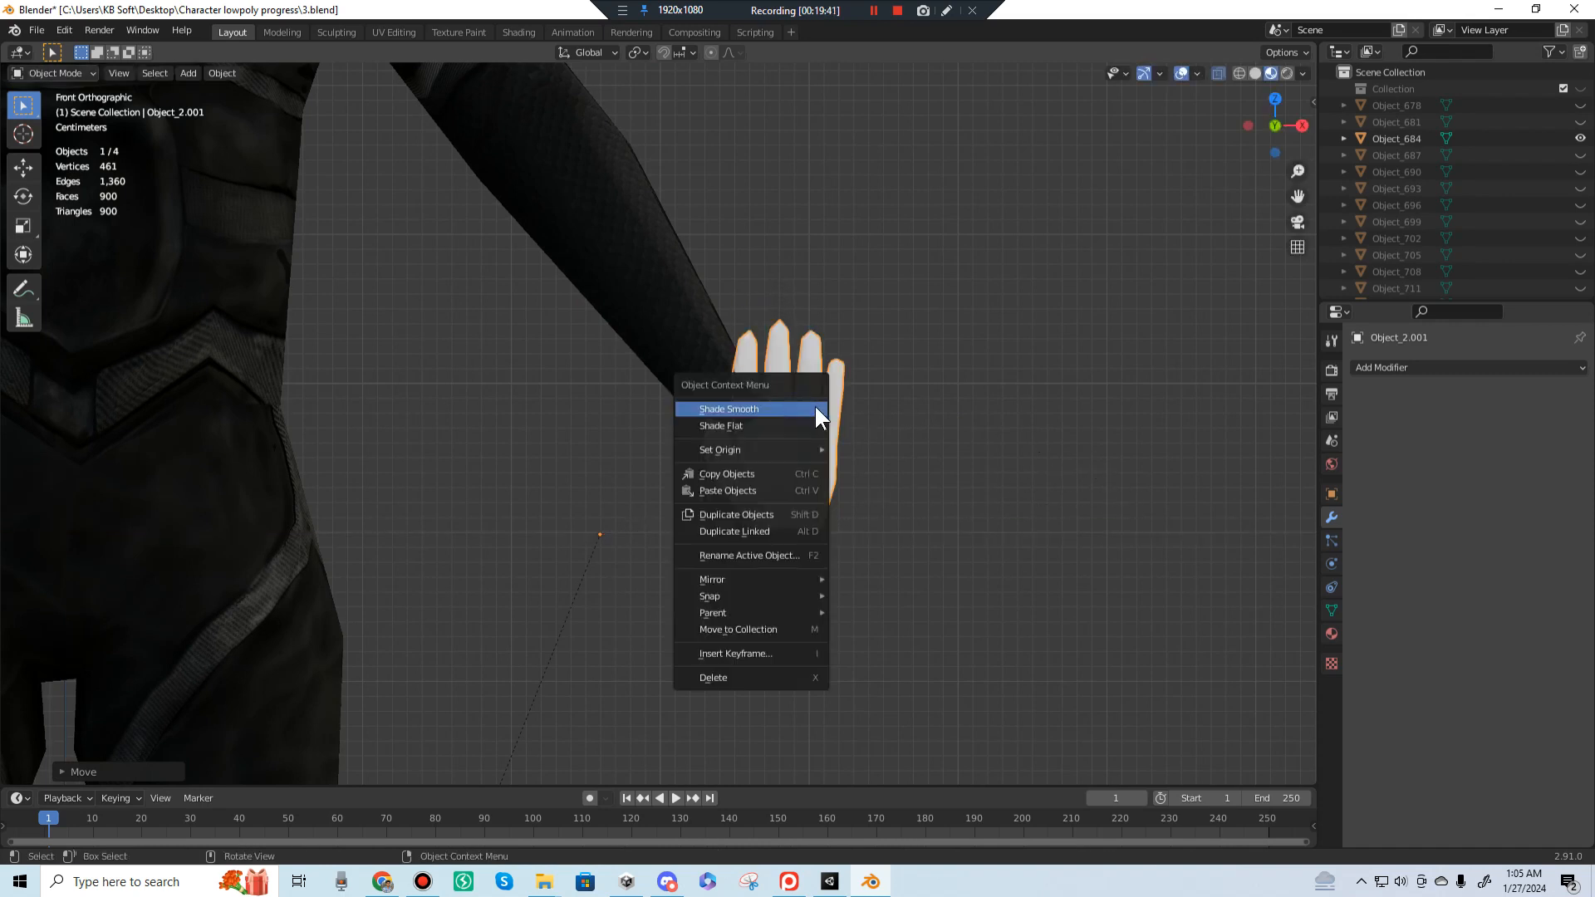
{"action": "mouse_move", "coordinate": [811, 445]}
{"action": "left_click", "coordinate": [917, 469]}
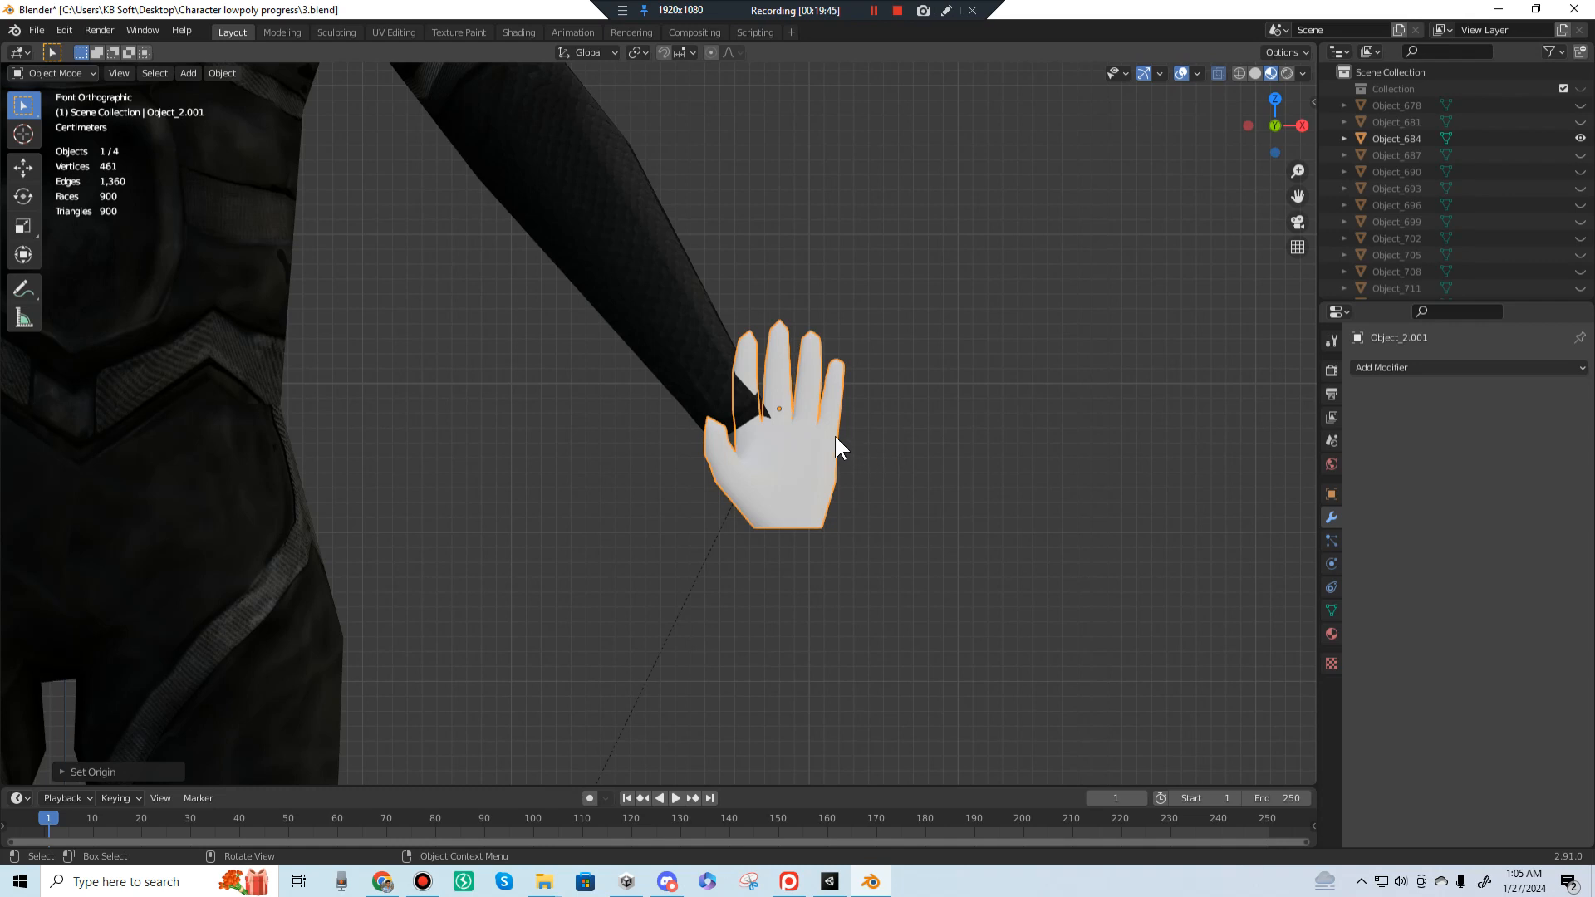
Step: Rotate the hand about the global Y axis until its fingers point downward along the direction of the forearm
{"action": "key", "text": "r"}
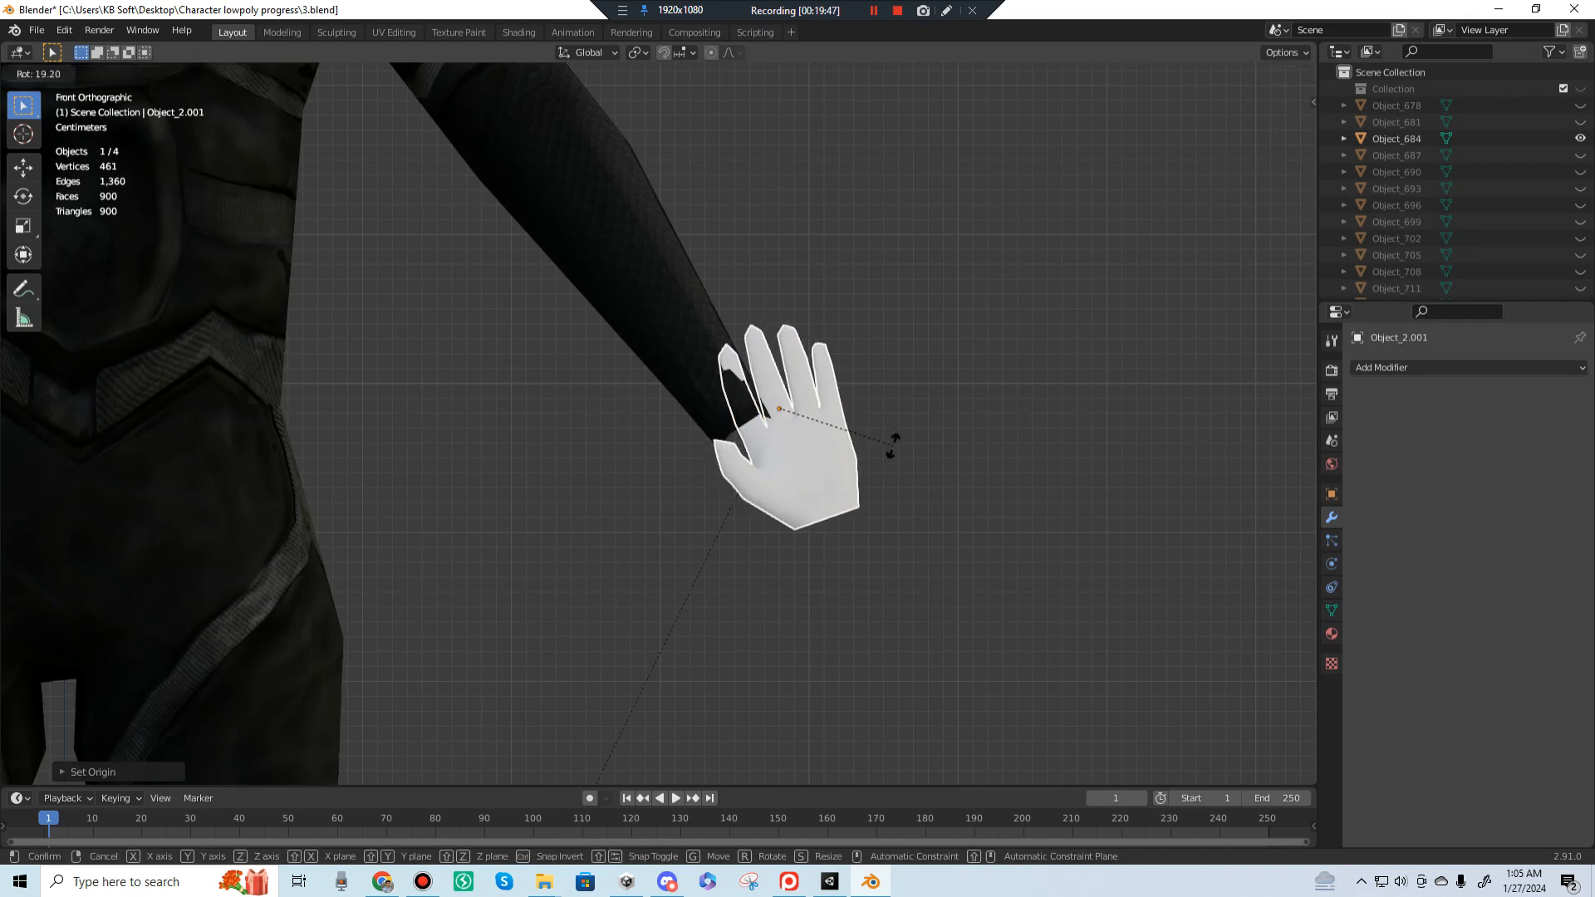
{"action": "key", "text": "z"}
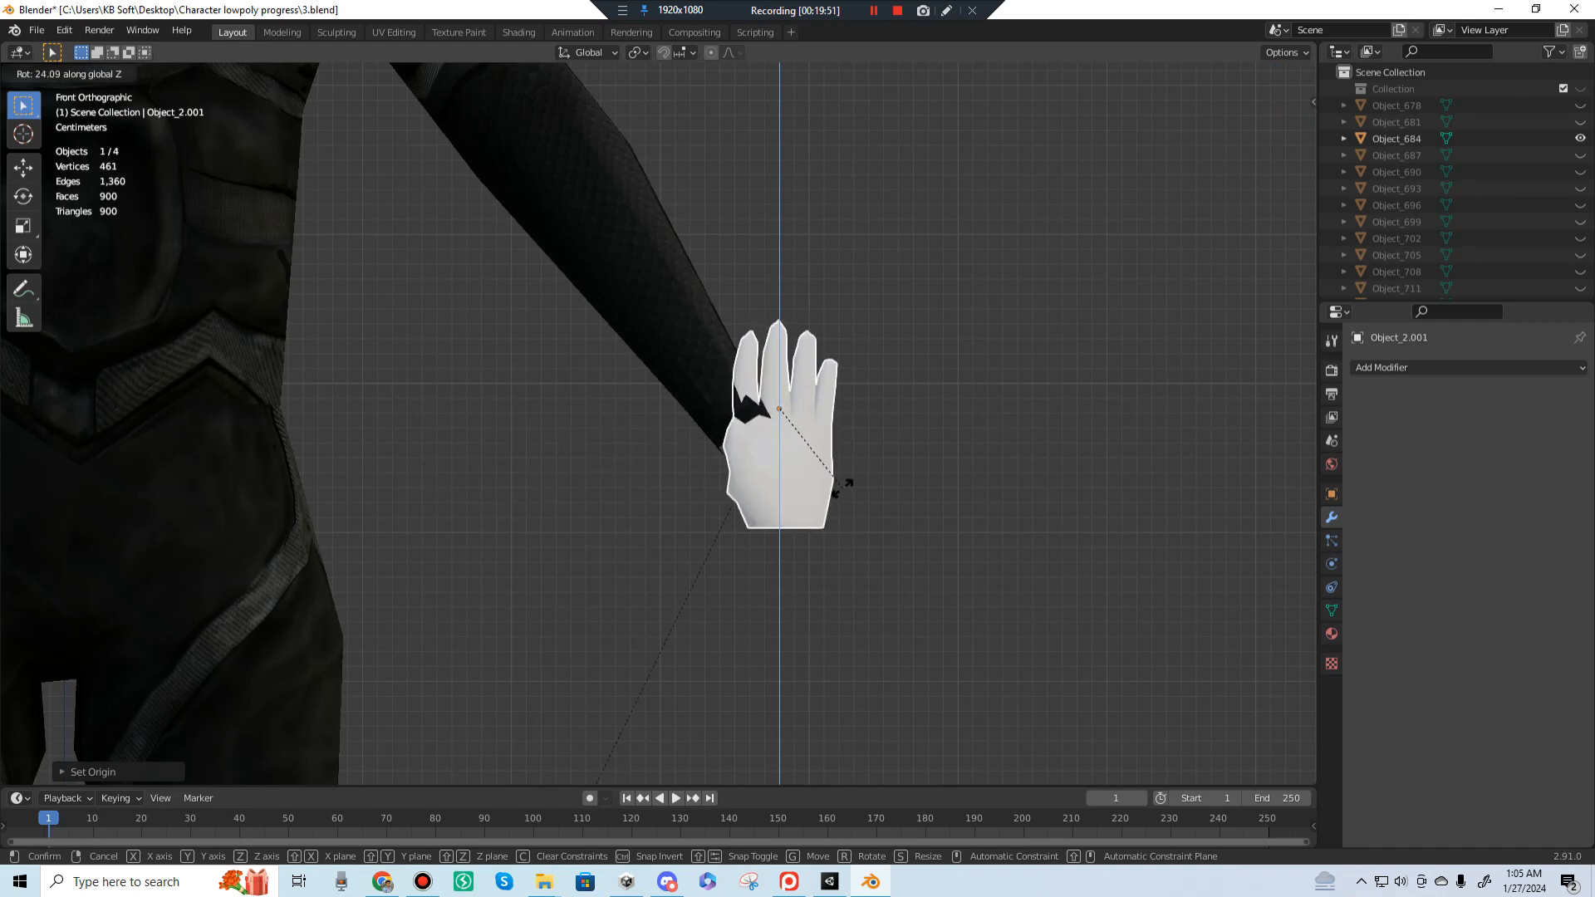
{"action": "key", "text": "x"}
{"action": "key", "text": "y"}
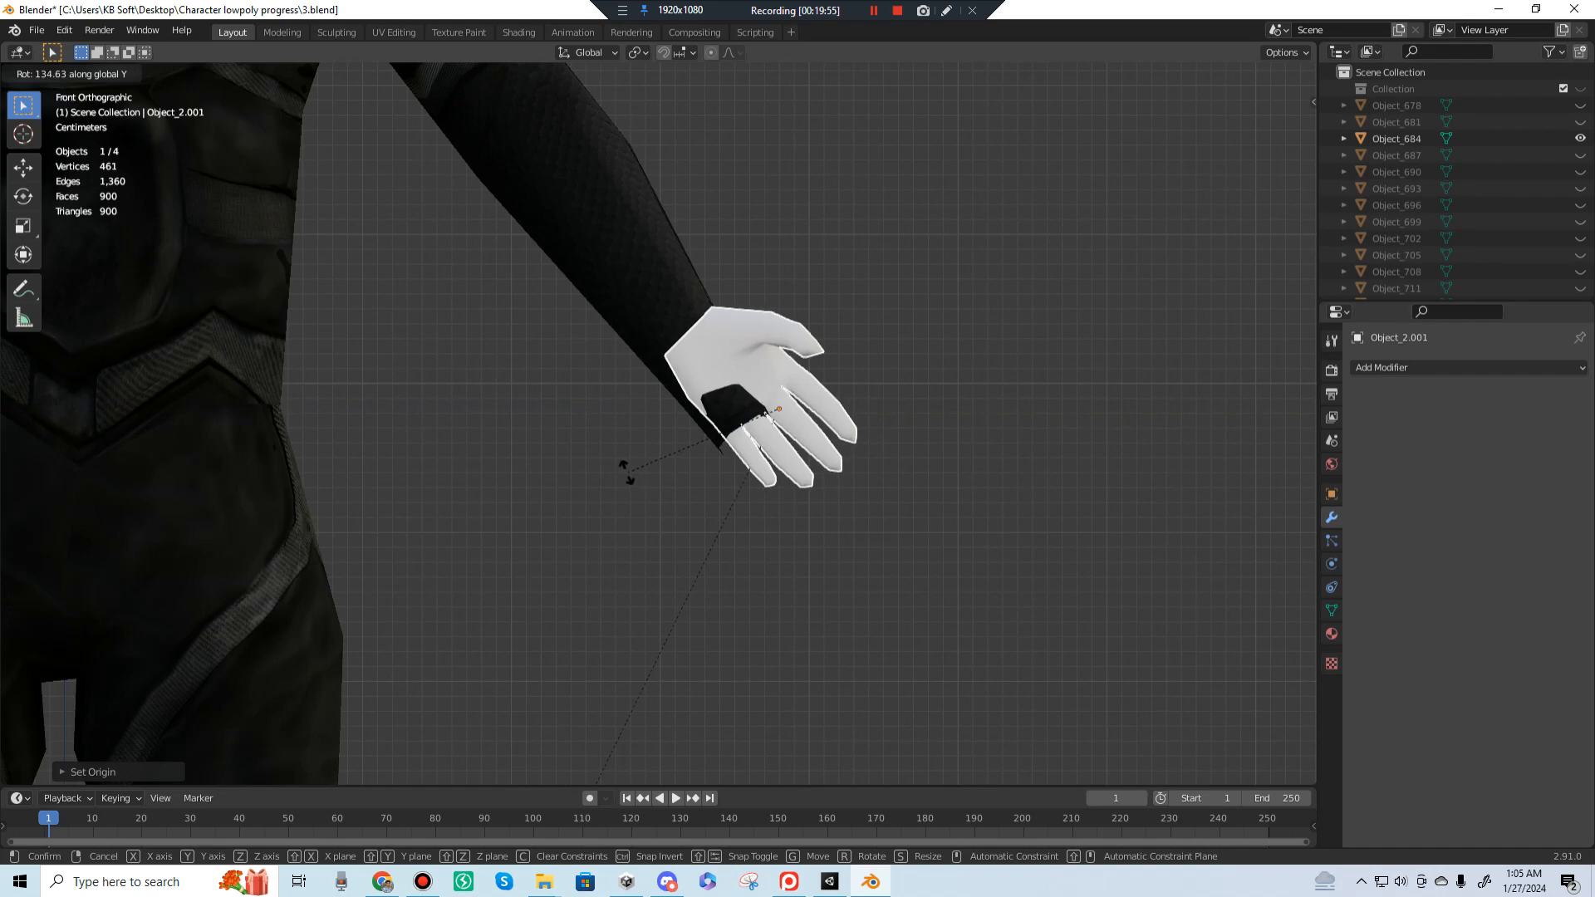
{"action": "left_click", "coordinate": [587, 452]}
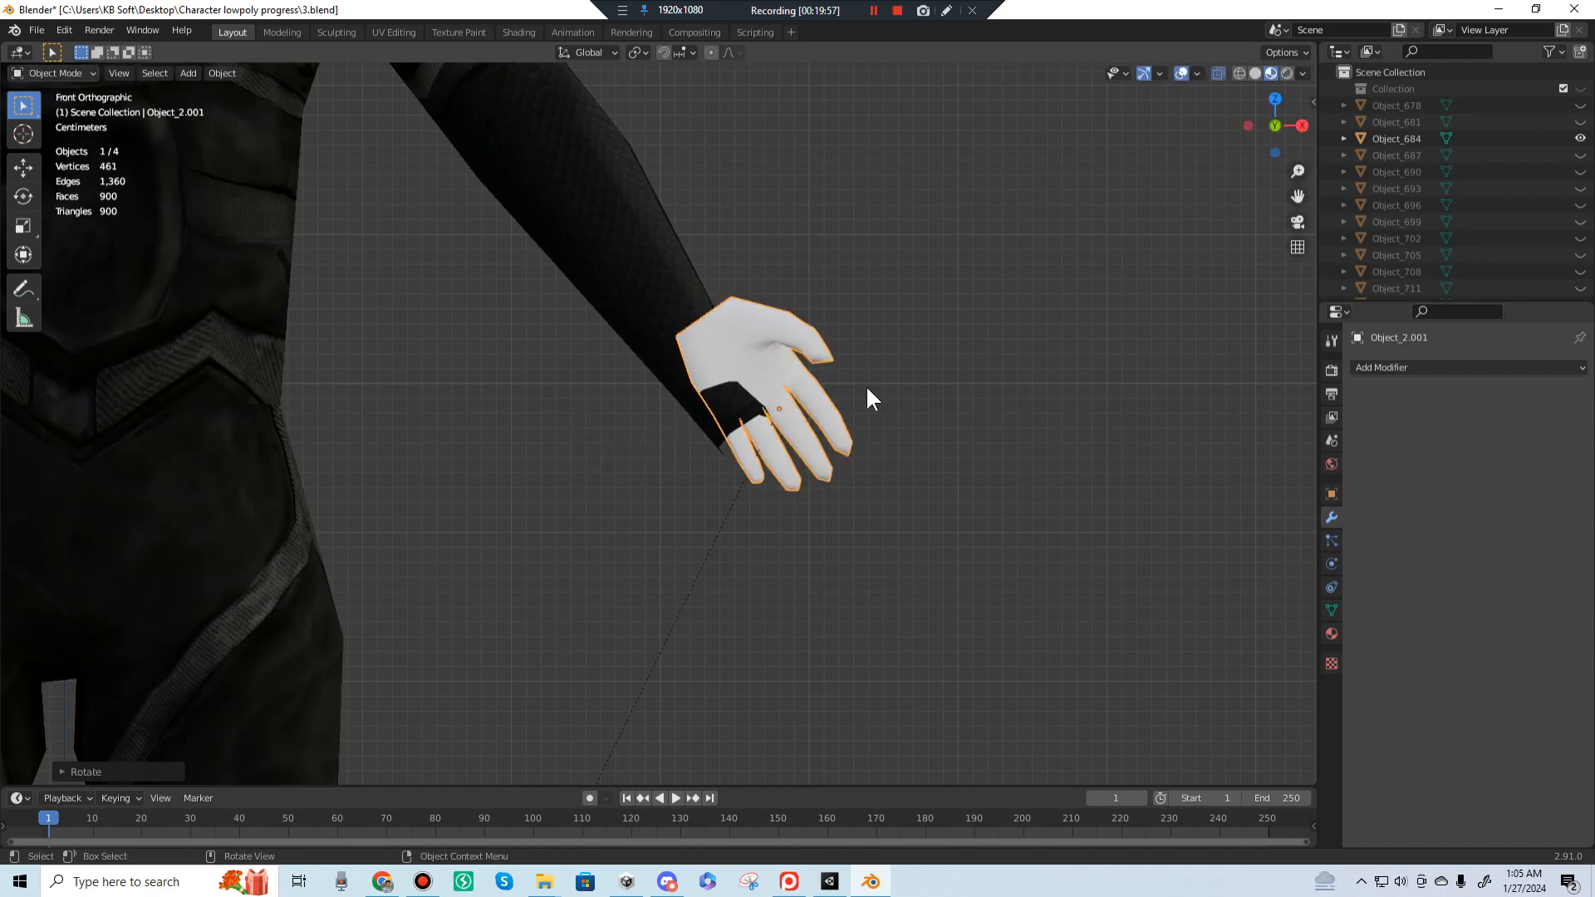
Step: From the top view, rotate the hand about -41 degrees around the global Z axis to follow the forearm's direction
{"action": "key", "text": "KP_7"}
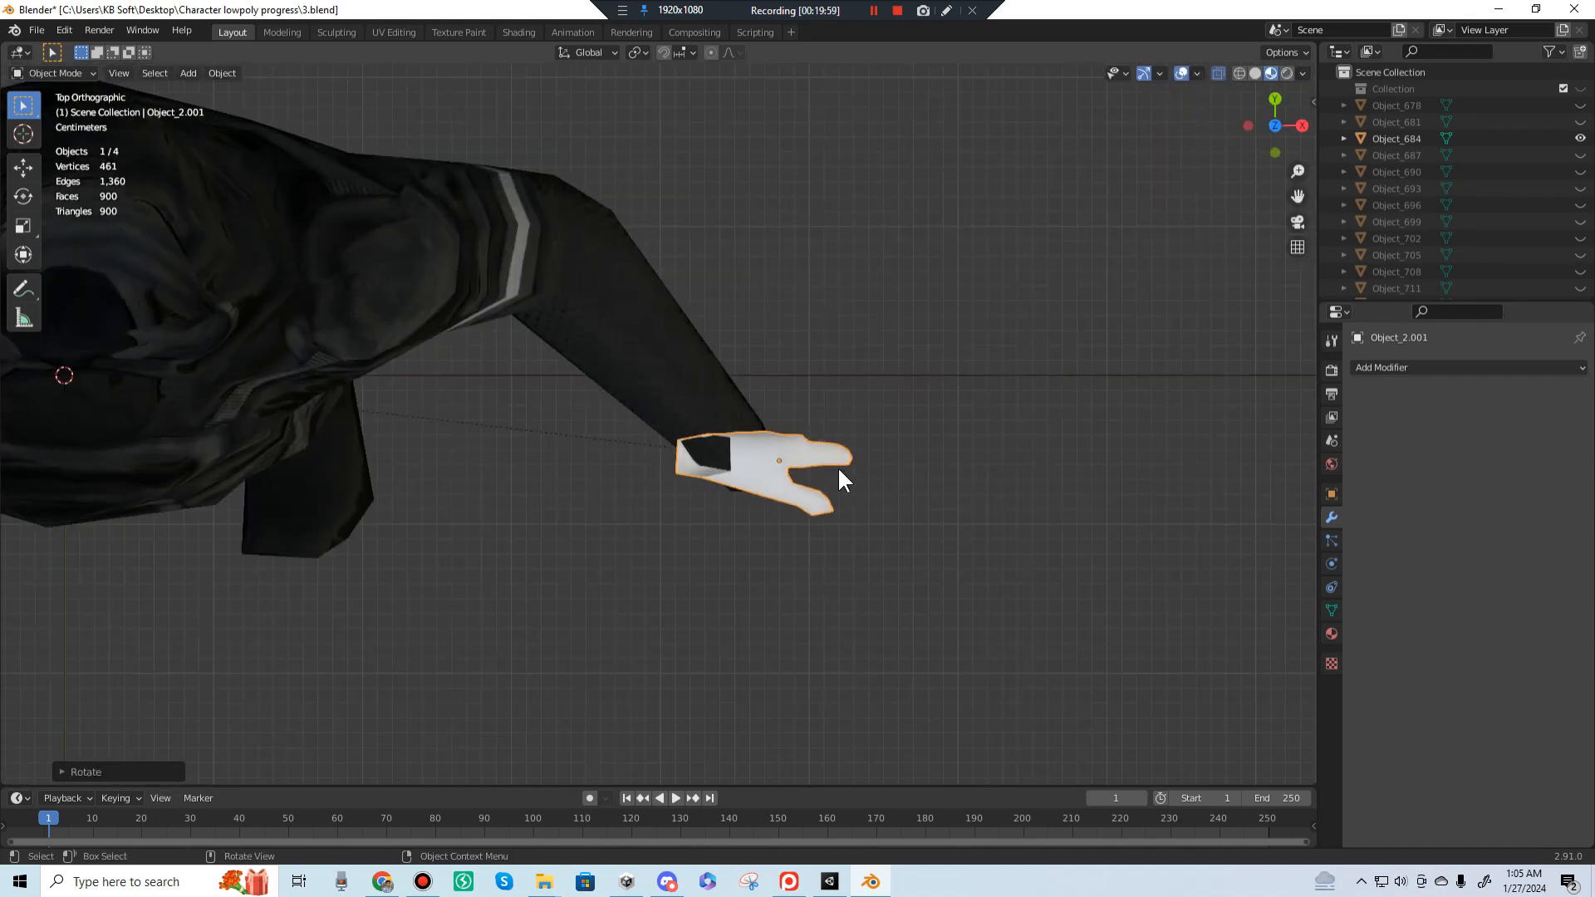
{"action": "key", "text": "r"}
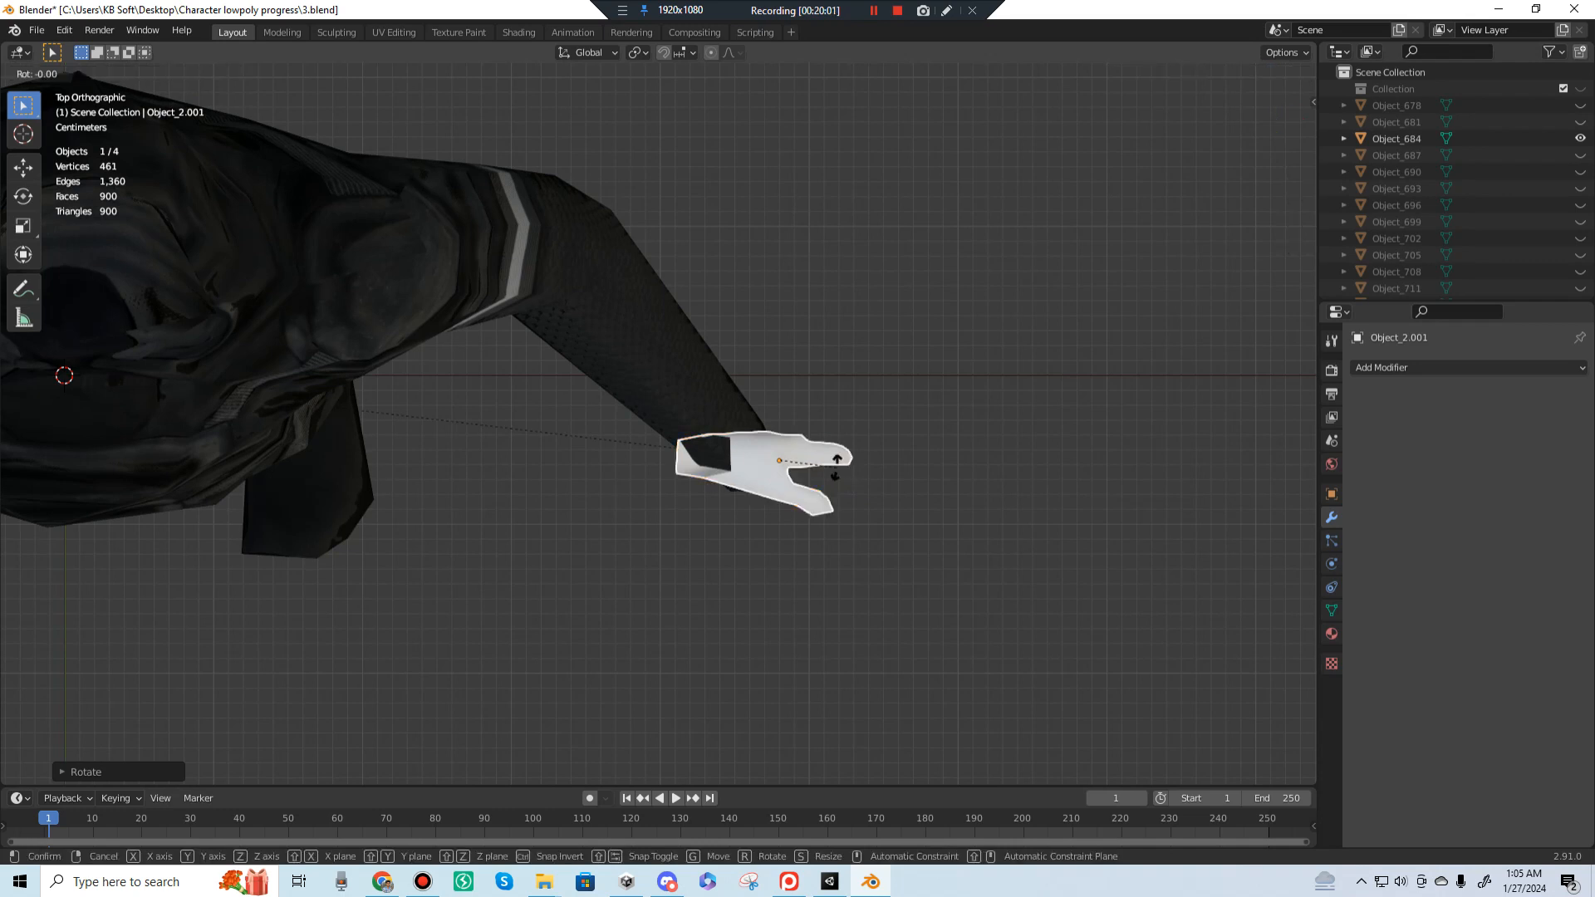
{"action": "key", "text": "z"}
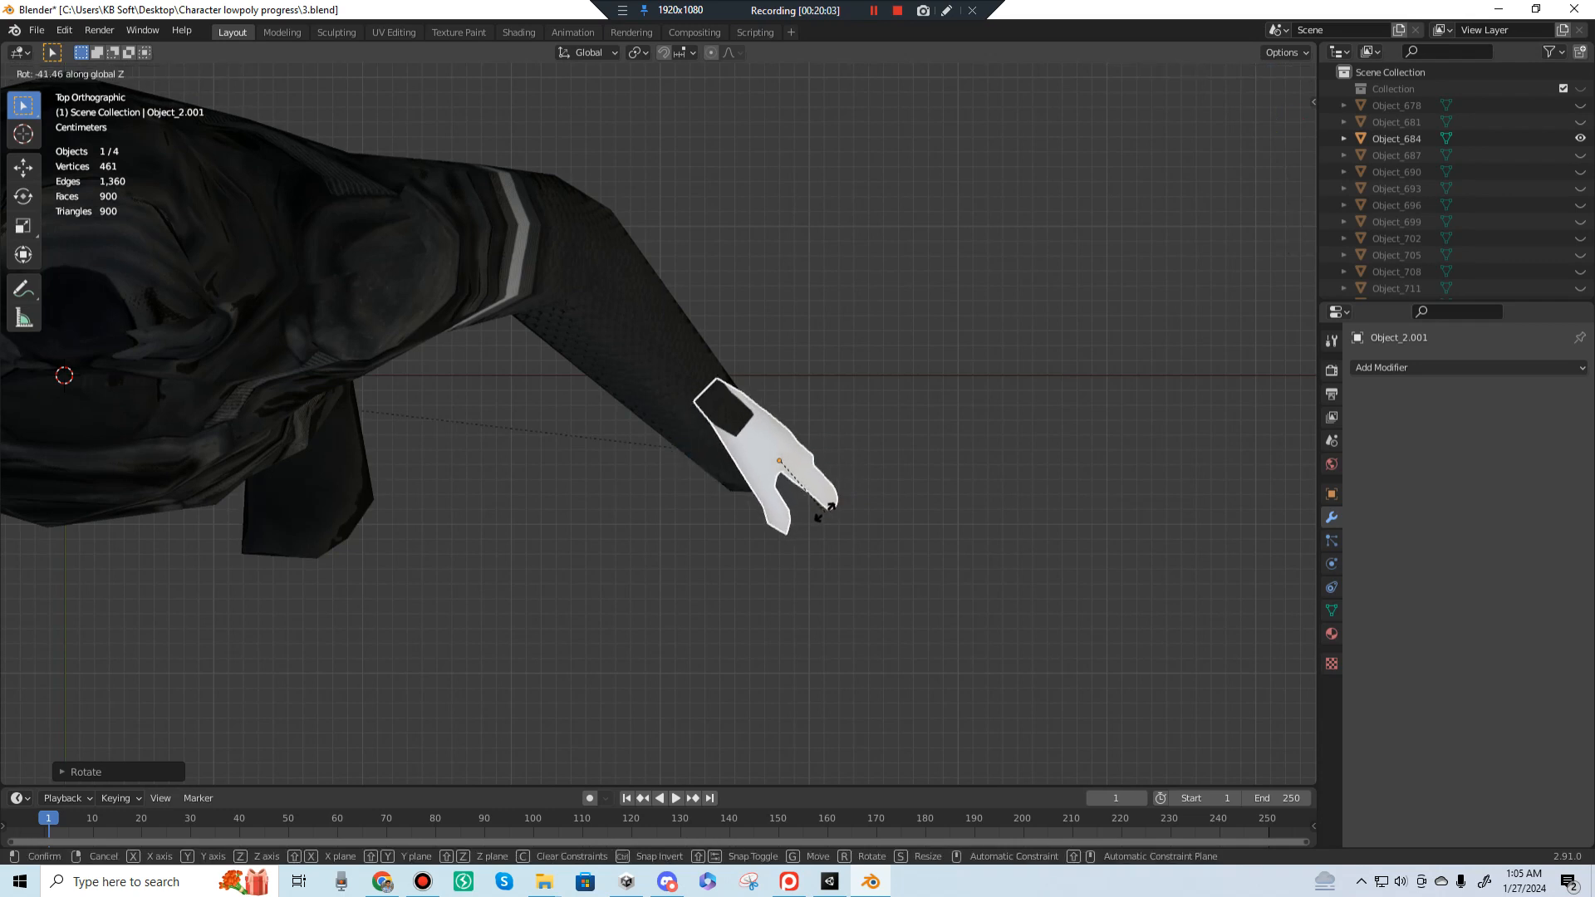
{"action": "left_click", "coordinate": [823, 509]}
Step: In front view, move the hand down about 0.067 m so its wrist meets the end of the forearm
{"action": "key", "text": "KP_1"}
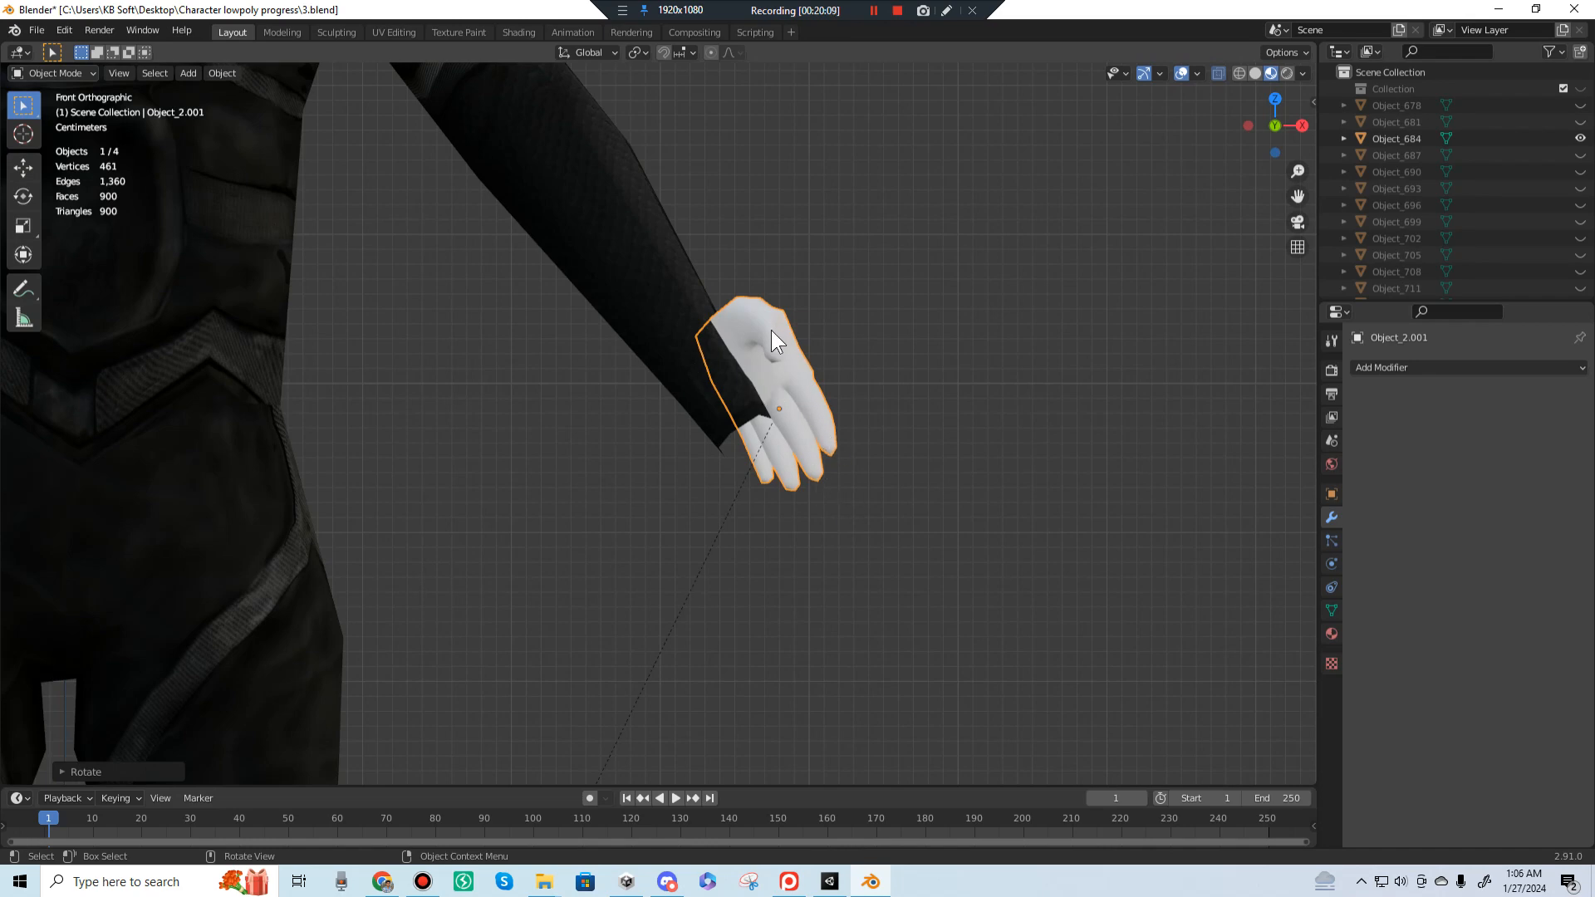
{"action": "key", "text": "g"}
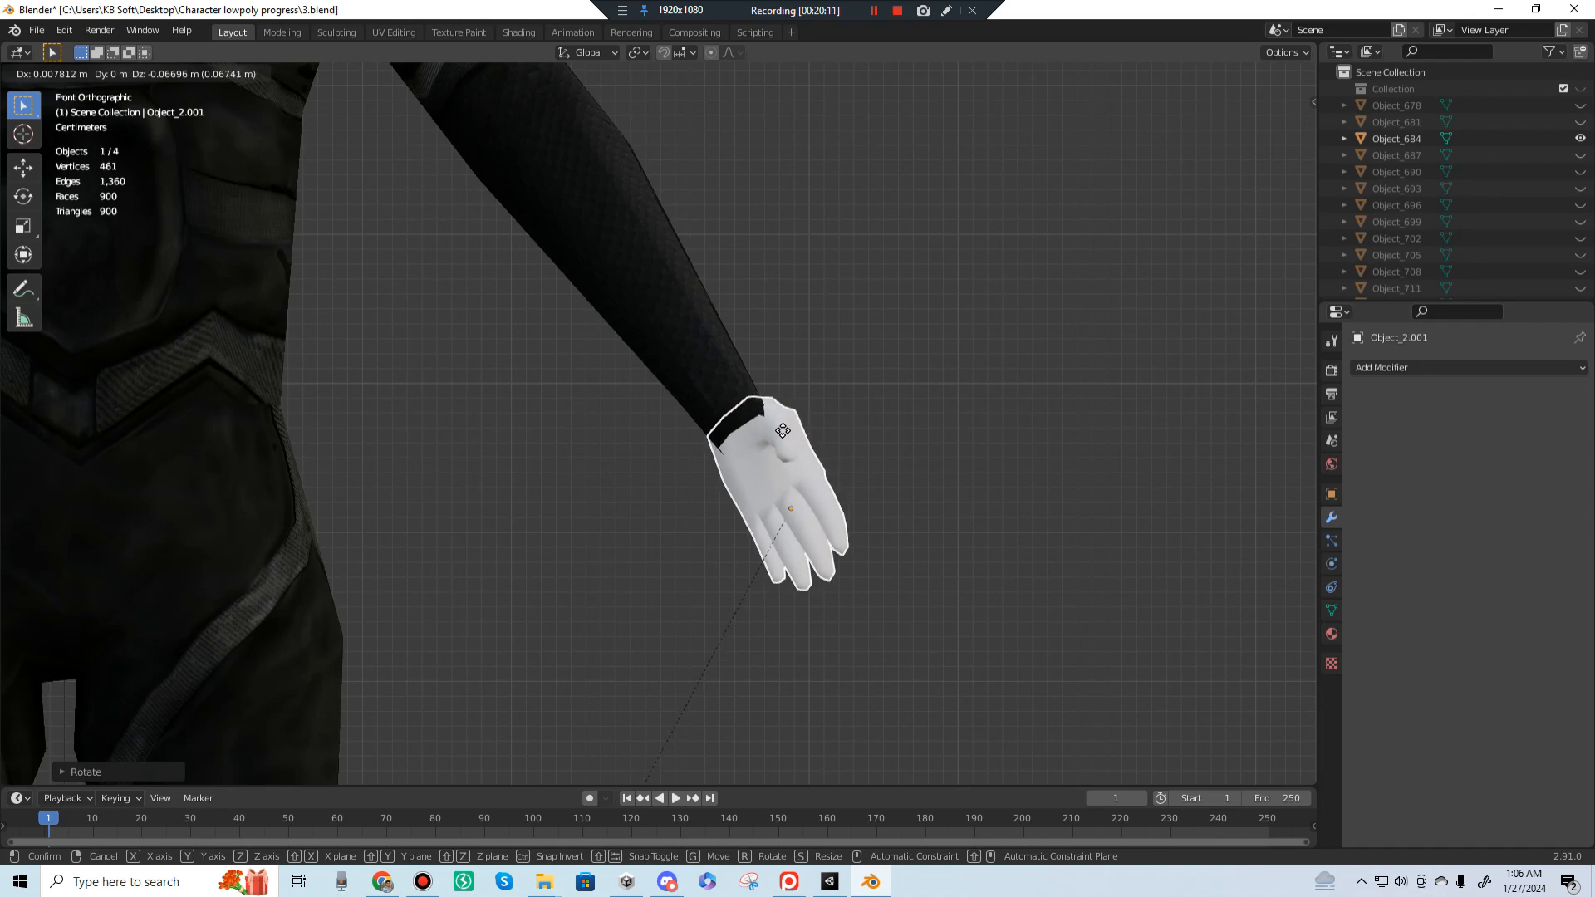
{"action": "left_click", "coordinate": [787, 432]}
Step: Fine-tune the hand's position from the side and back so its wrist opening fits around the forearm's end
{"action": "middle_click_drag", "start_coordinate": [787, 432], "coordinate": [731, 520]}
{"action": "key", "text": "g"}
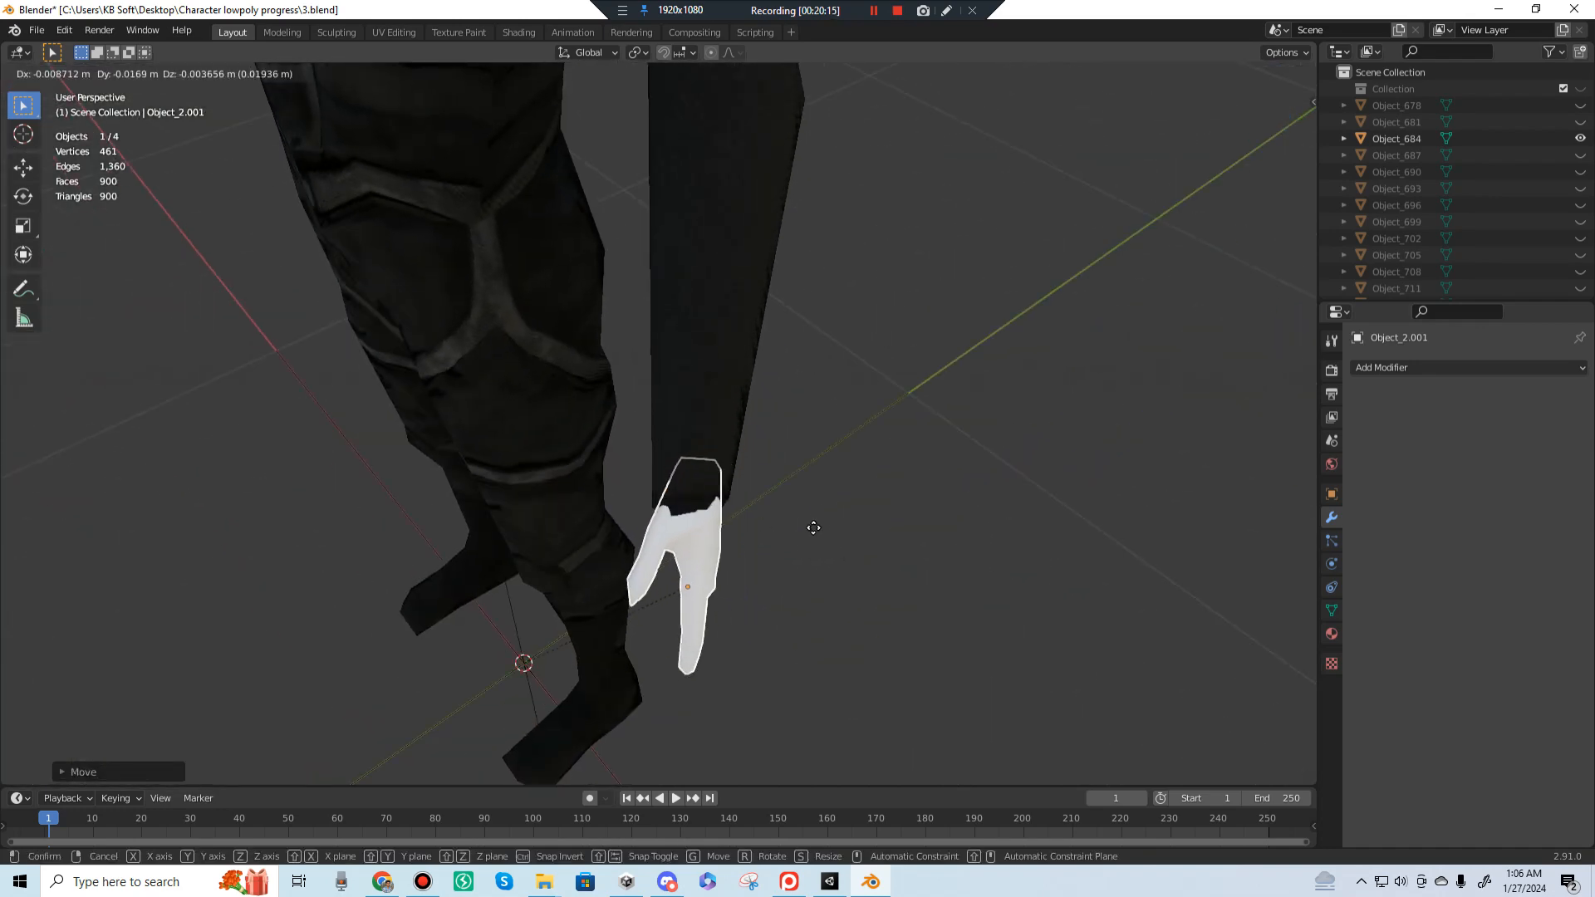
{"action": "left_click", "coordinate": [808, 545]}
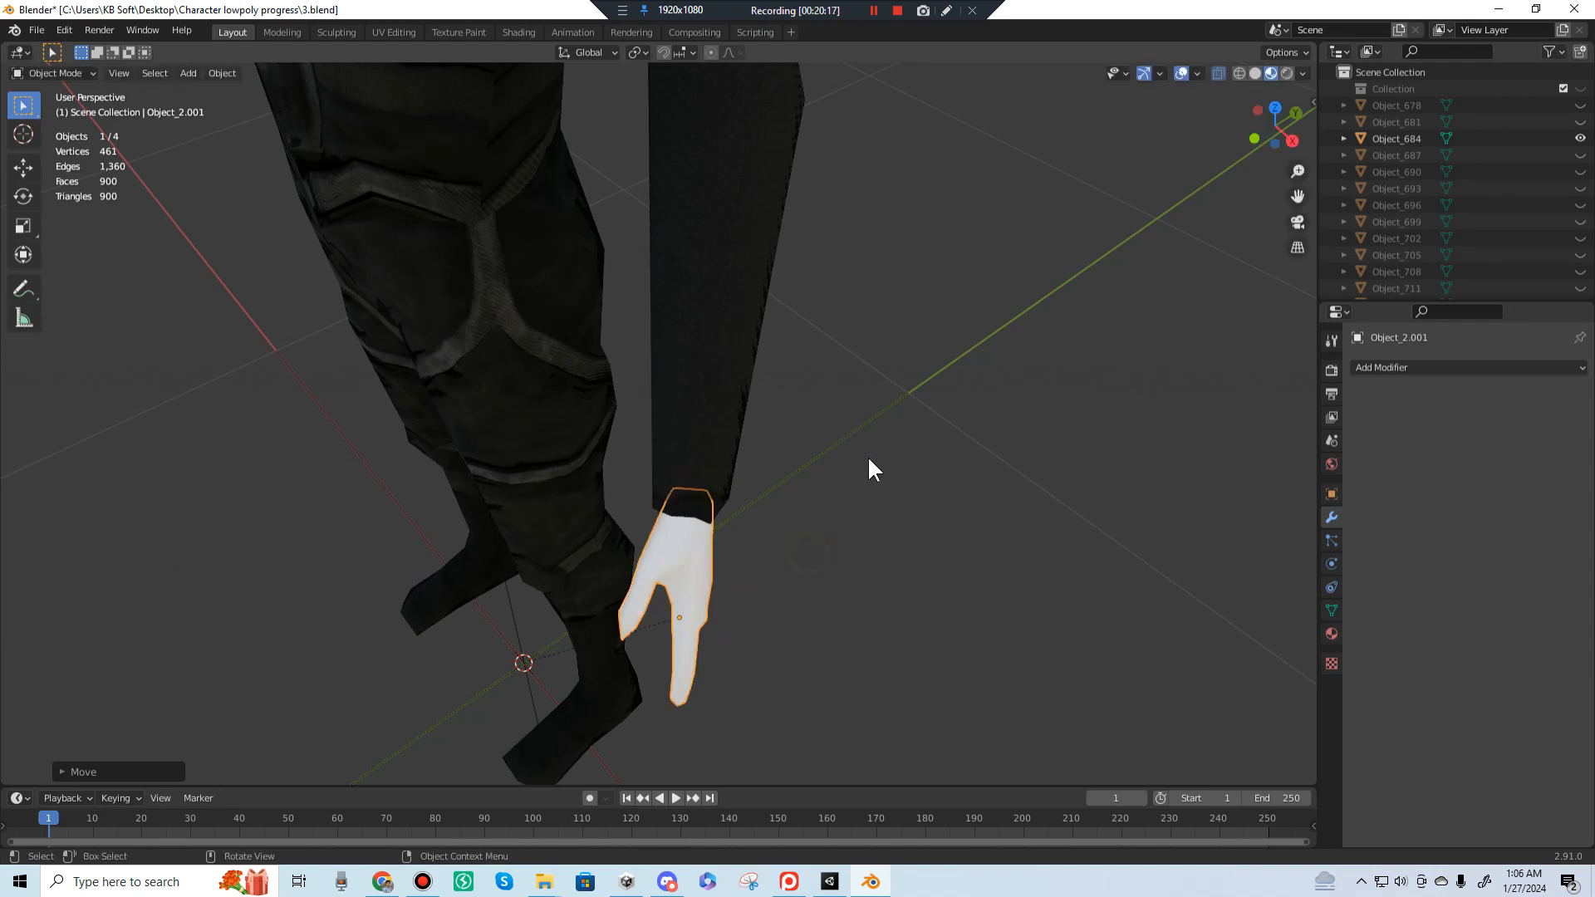
{"action": "middle_click_drag", "start_coordinate": [867, 455], "coordinate": [692, 527]}
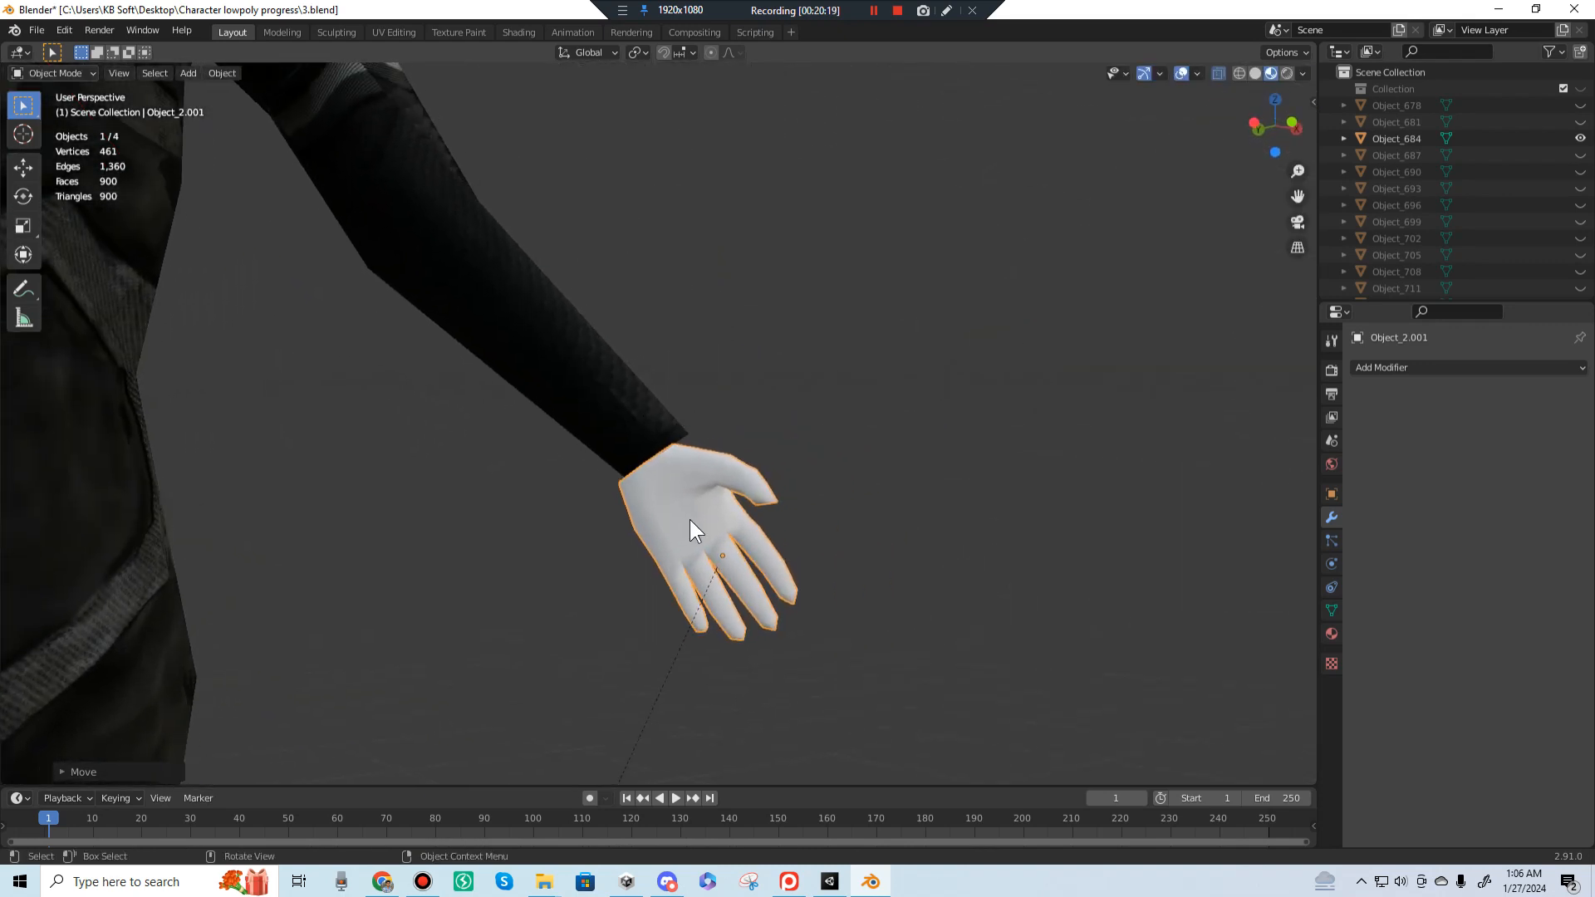
{"action": "key", "text": "g"}
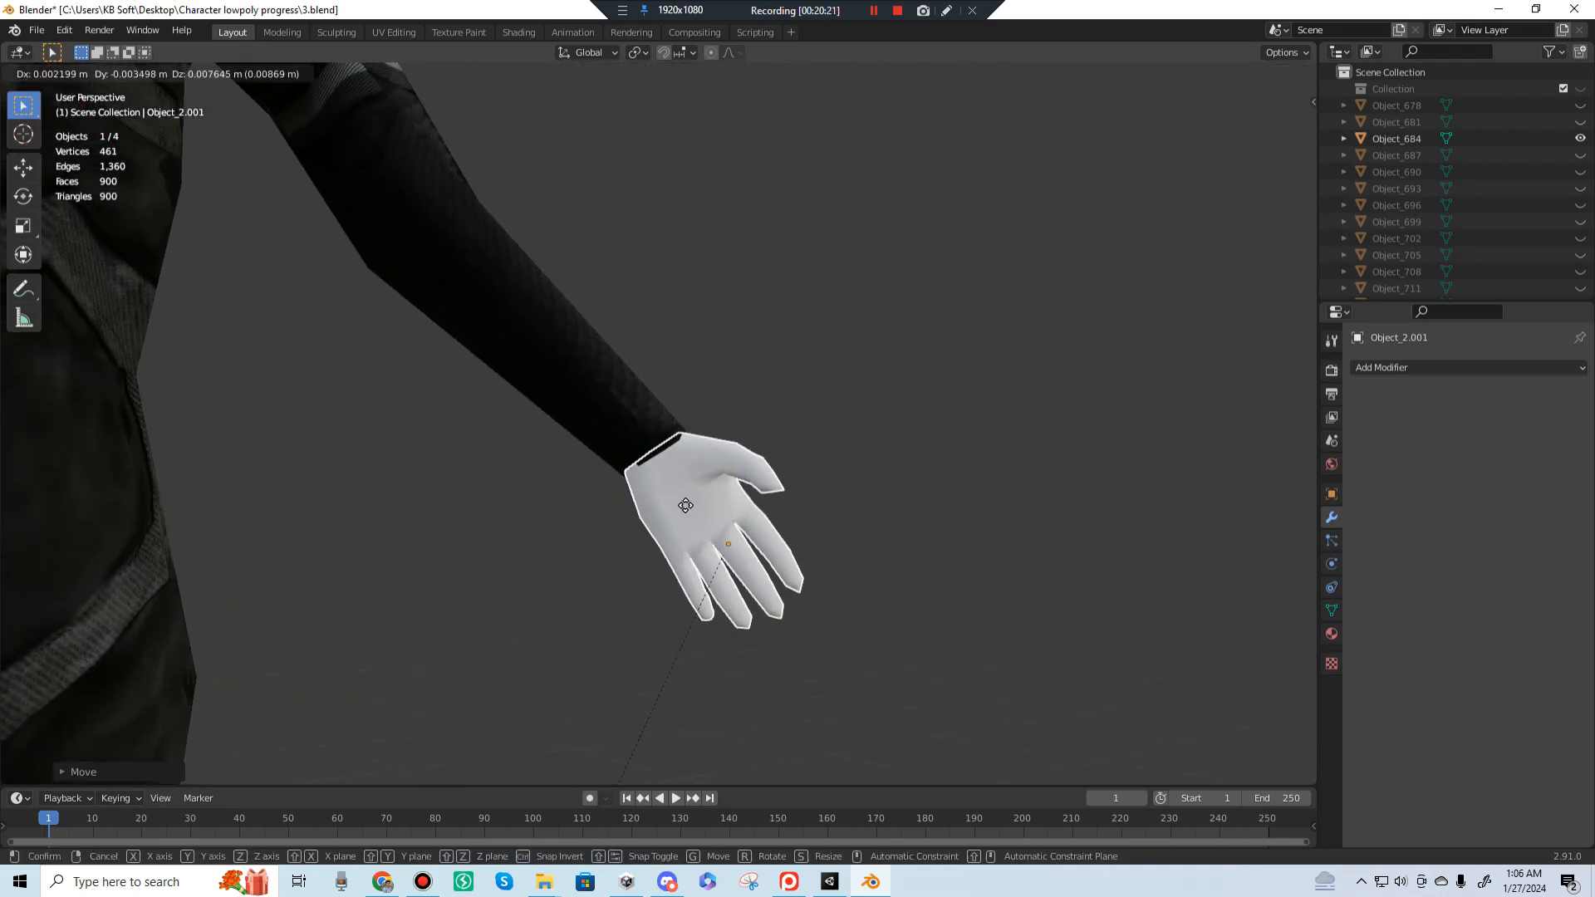
{"action": "left_click", "coordinate": [746, 481]}
Step: Assign the existing "suit" material to the hand in place of its current material
{"action": "scroll", "coordinate": [745, 471], "scroll_direction": "down", "scroll_amount": 4}
{"action": "middle_click_drag", "start_coordinate": [716, 486], "coordinate": [542, 401]}
{"action": "scroll", "coordinate": [588, 500], "scroll_direction": "down", "scroll_amount": 4}
{"action": "scroll", "coordinate": [541, 402], "scroll_direction": "up", "scroll_amount": 4}
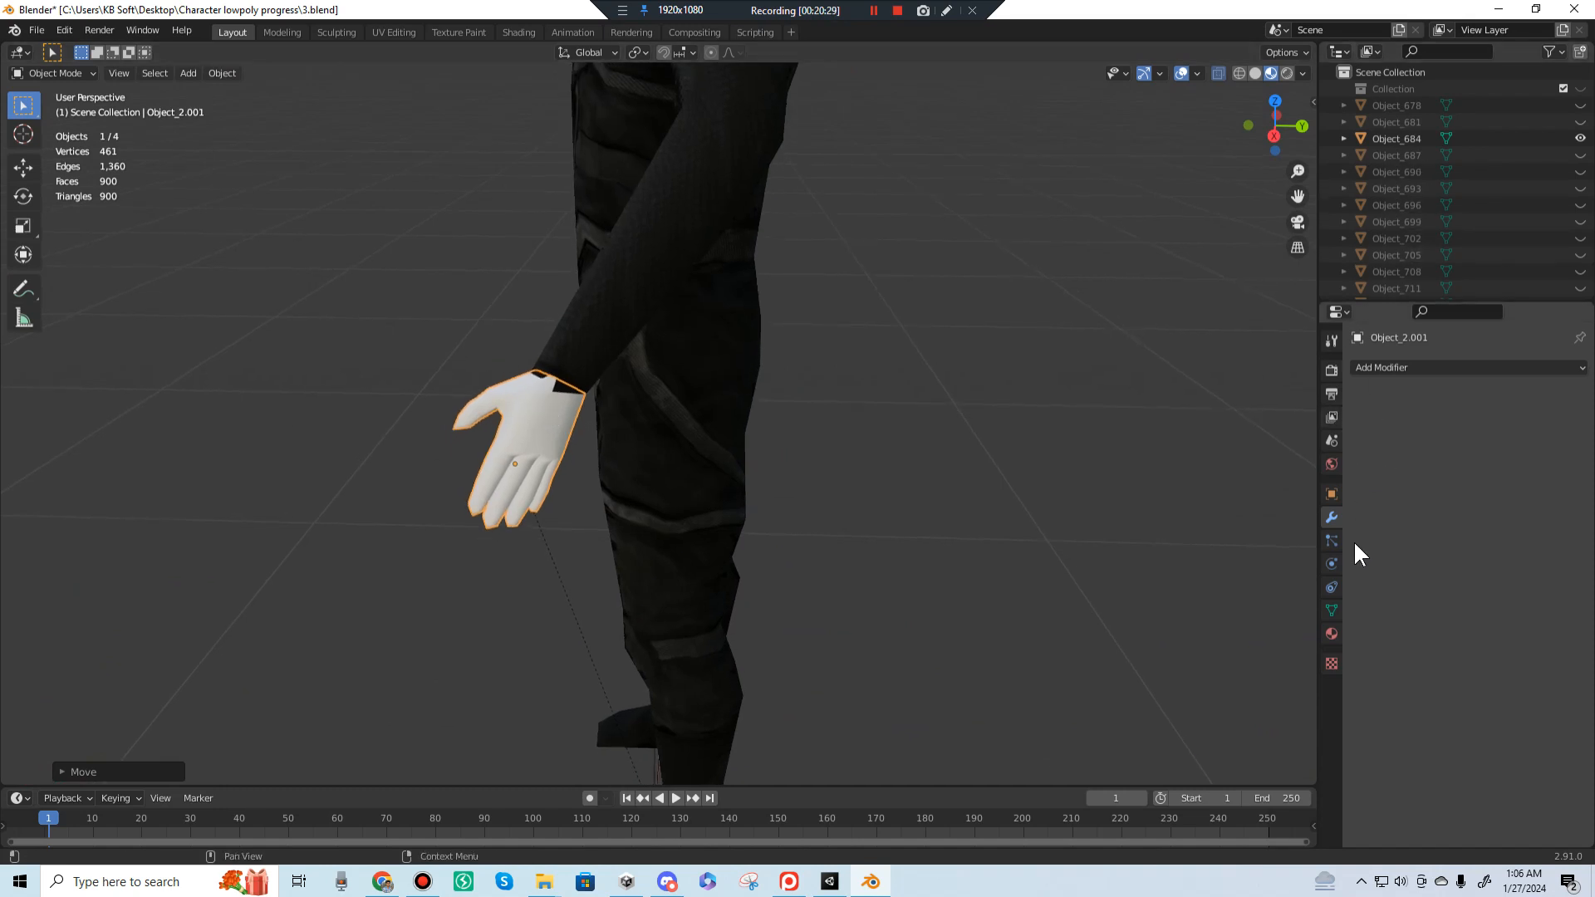
{"action": "left_click", "coordinate": [1332, 633]}
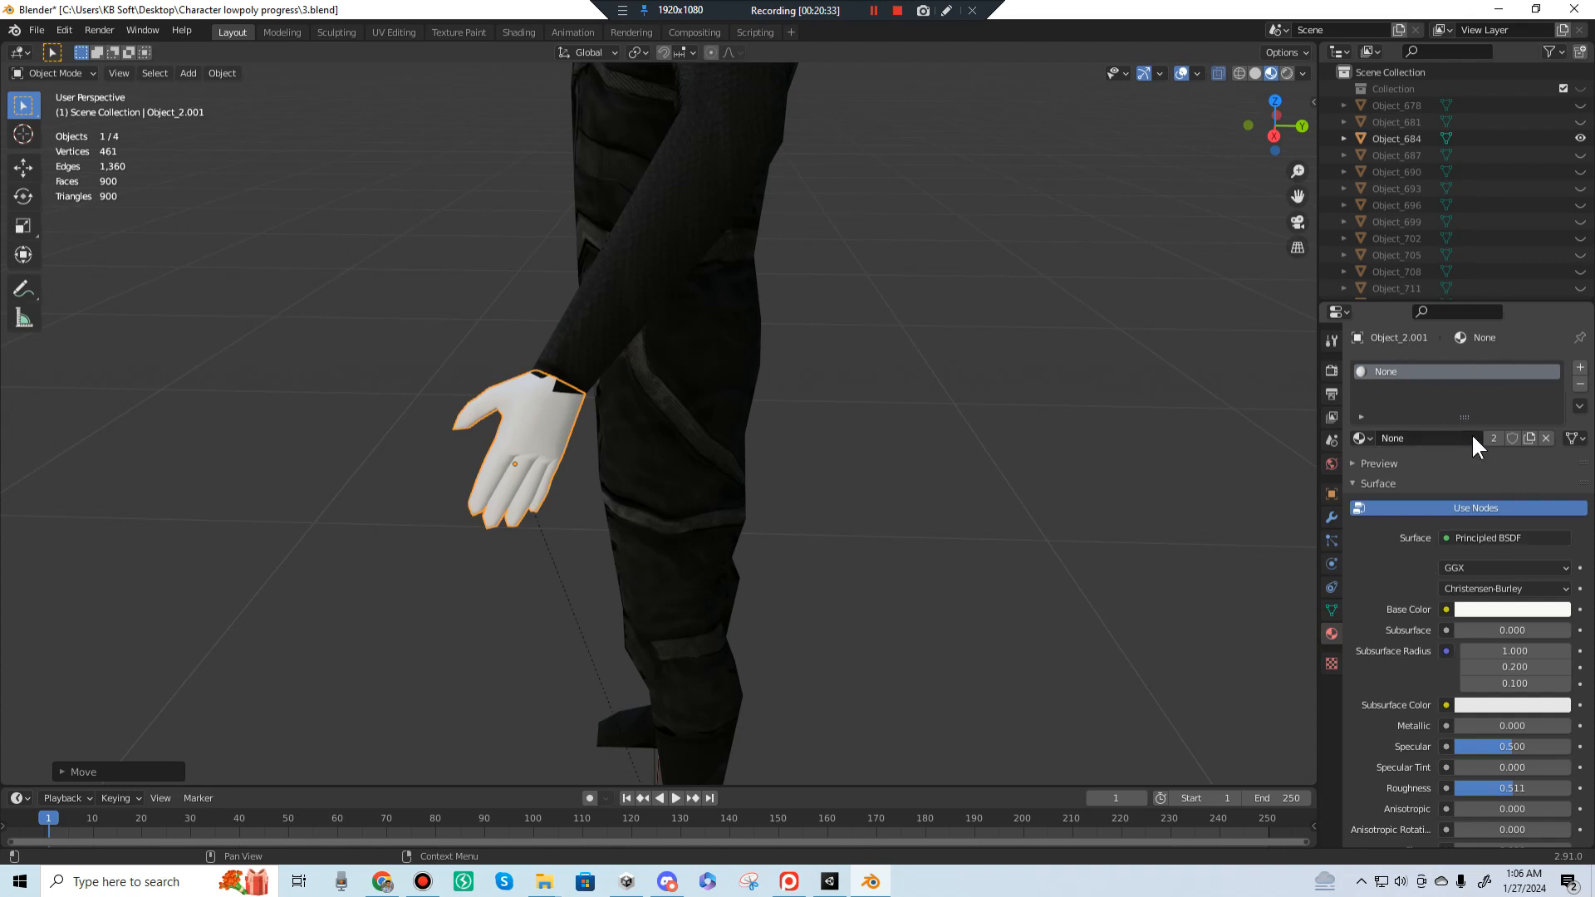
{"action": "left_click", "coordinate": [1362, 439]}
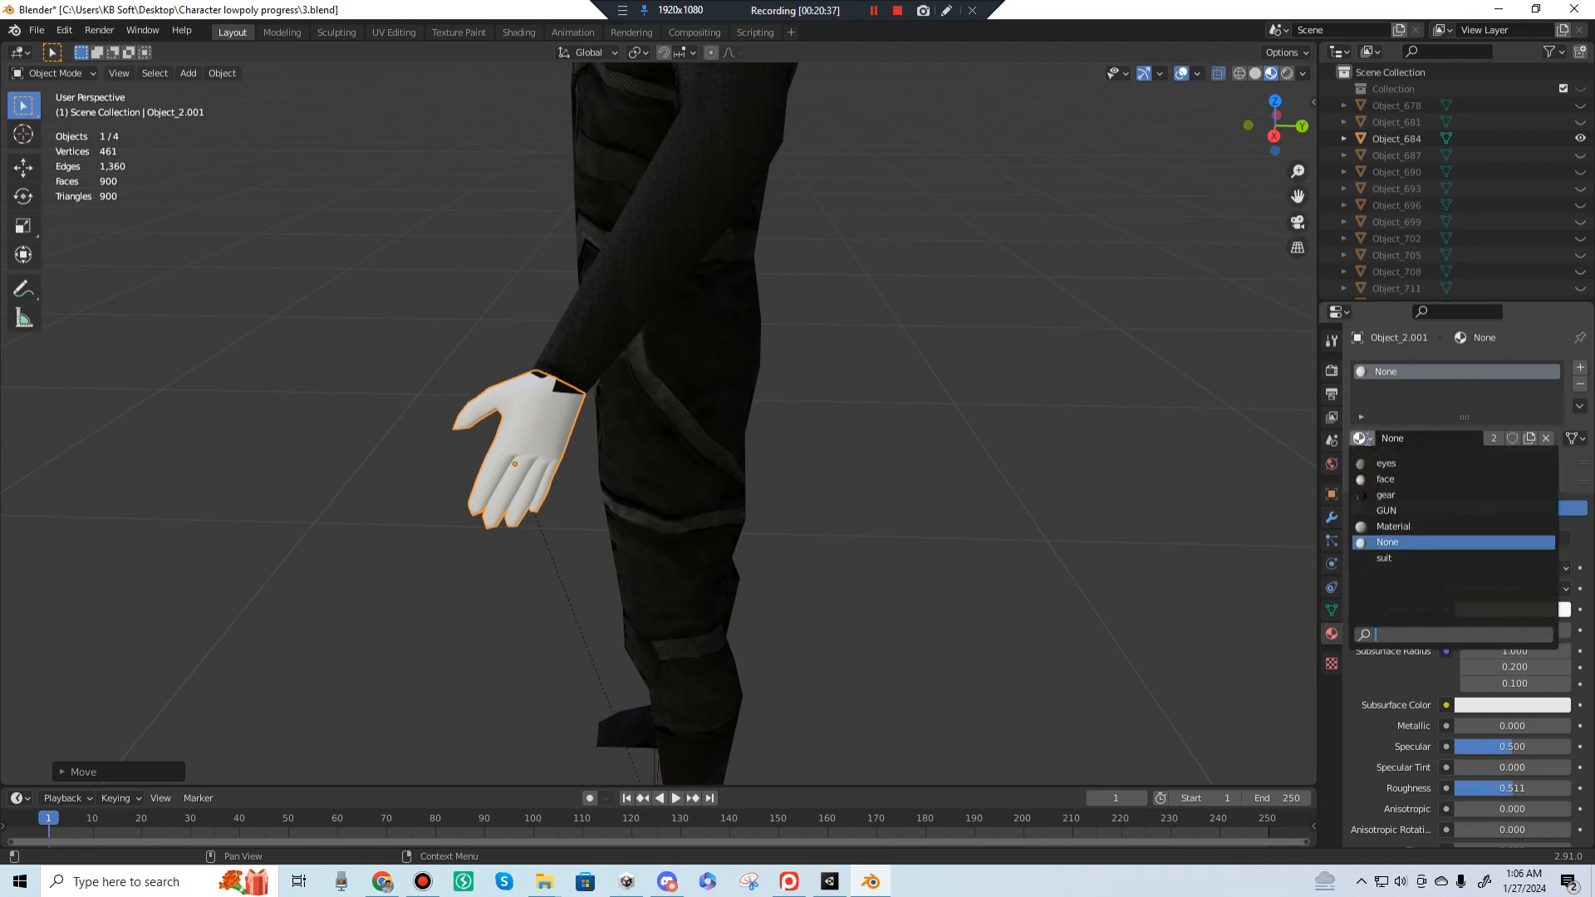
{"action": "left_click", "coordinate": [1383, 558]}
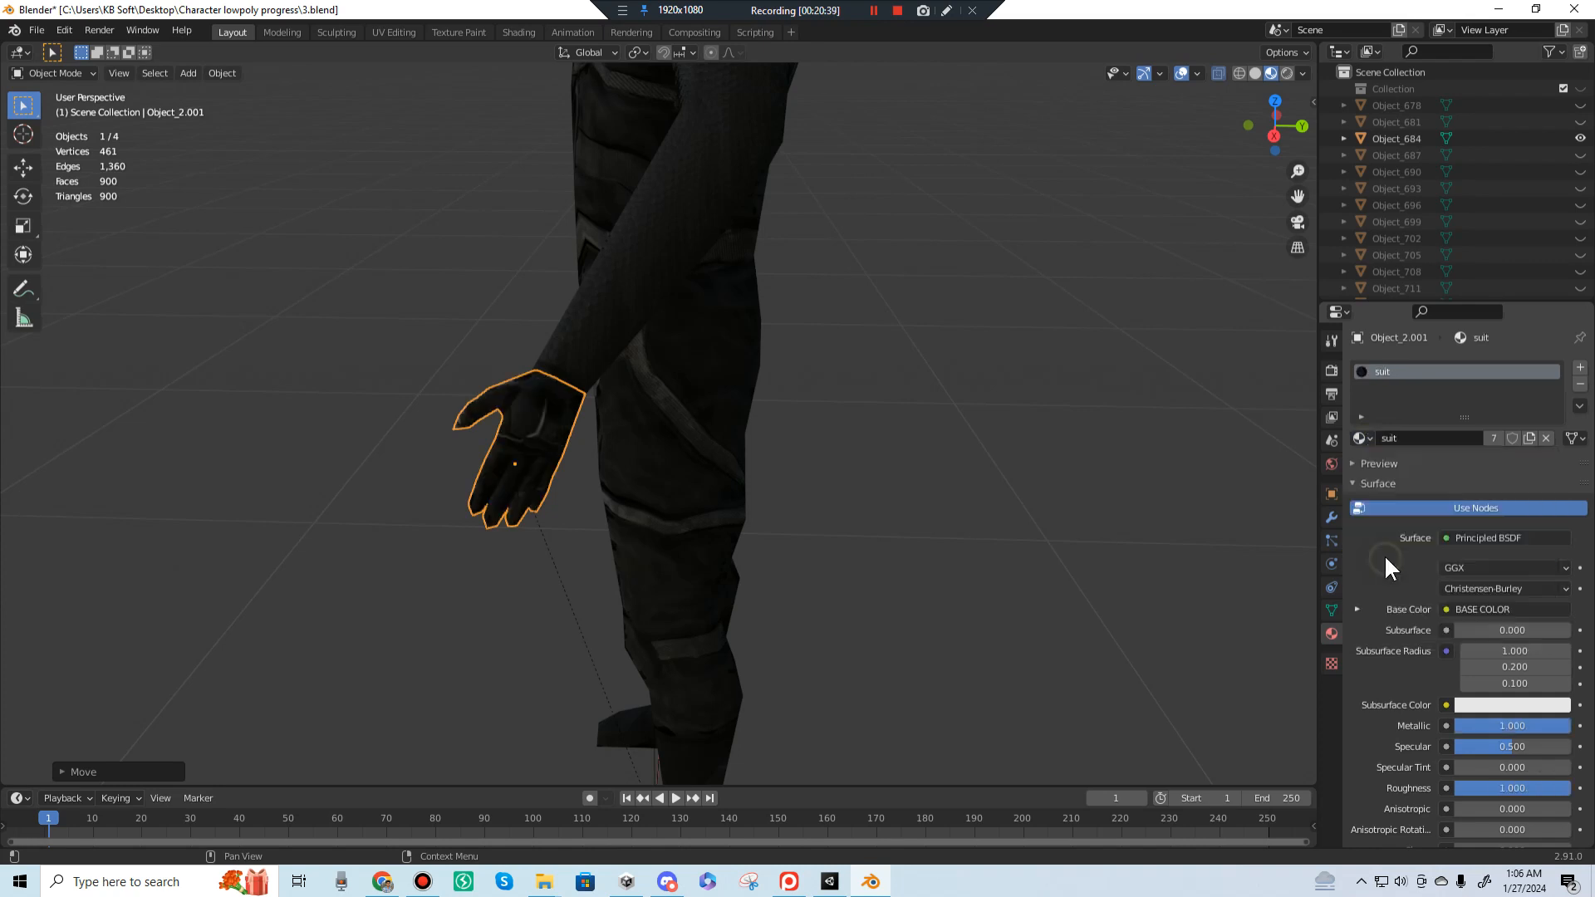
Step: Select the edge loop around the hand's open wrist and scale it down to about 0.88 to tighten it inside the forearm
{"action": "middle_click_drag", "start_coordinate": [740, 424], "coordinate": [954, 415]}
{"action": "scroll", "coordinate": [980, 332], "scroll_direction": "up", "scroll_amount": 1}
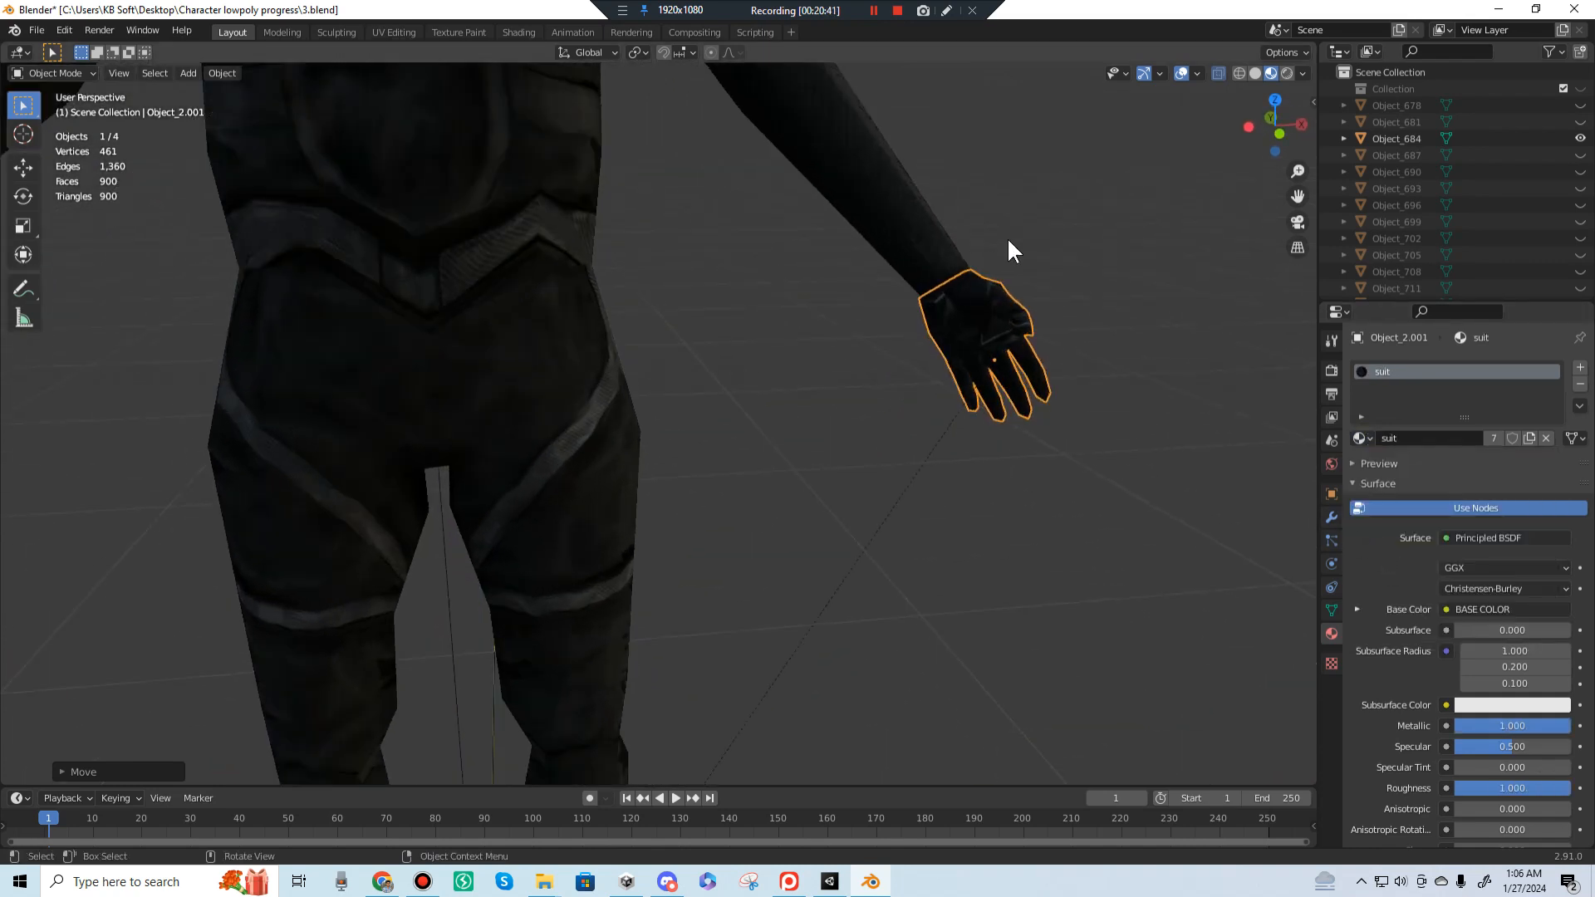
{"action": "middle_click_drag", "start_coordinate": [1007, 237], "coordinate": [970, 389], "text": "shift"}
{"action": "scroll", "coordinate": [880, 360], "scroll_direction": "up", "scroll_amount": 3}
{"action": "key", "text": "Tab"}
{"action": "scroll", "coordinate": [911, 477], "scroll_direction": "up", "scroll_amount": 4}
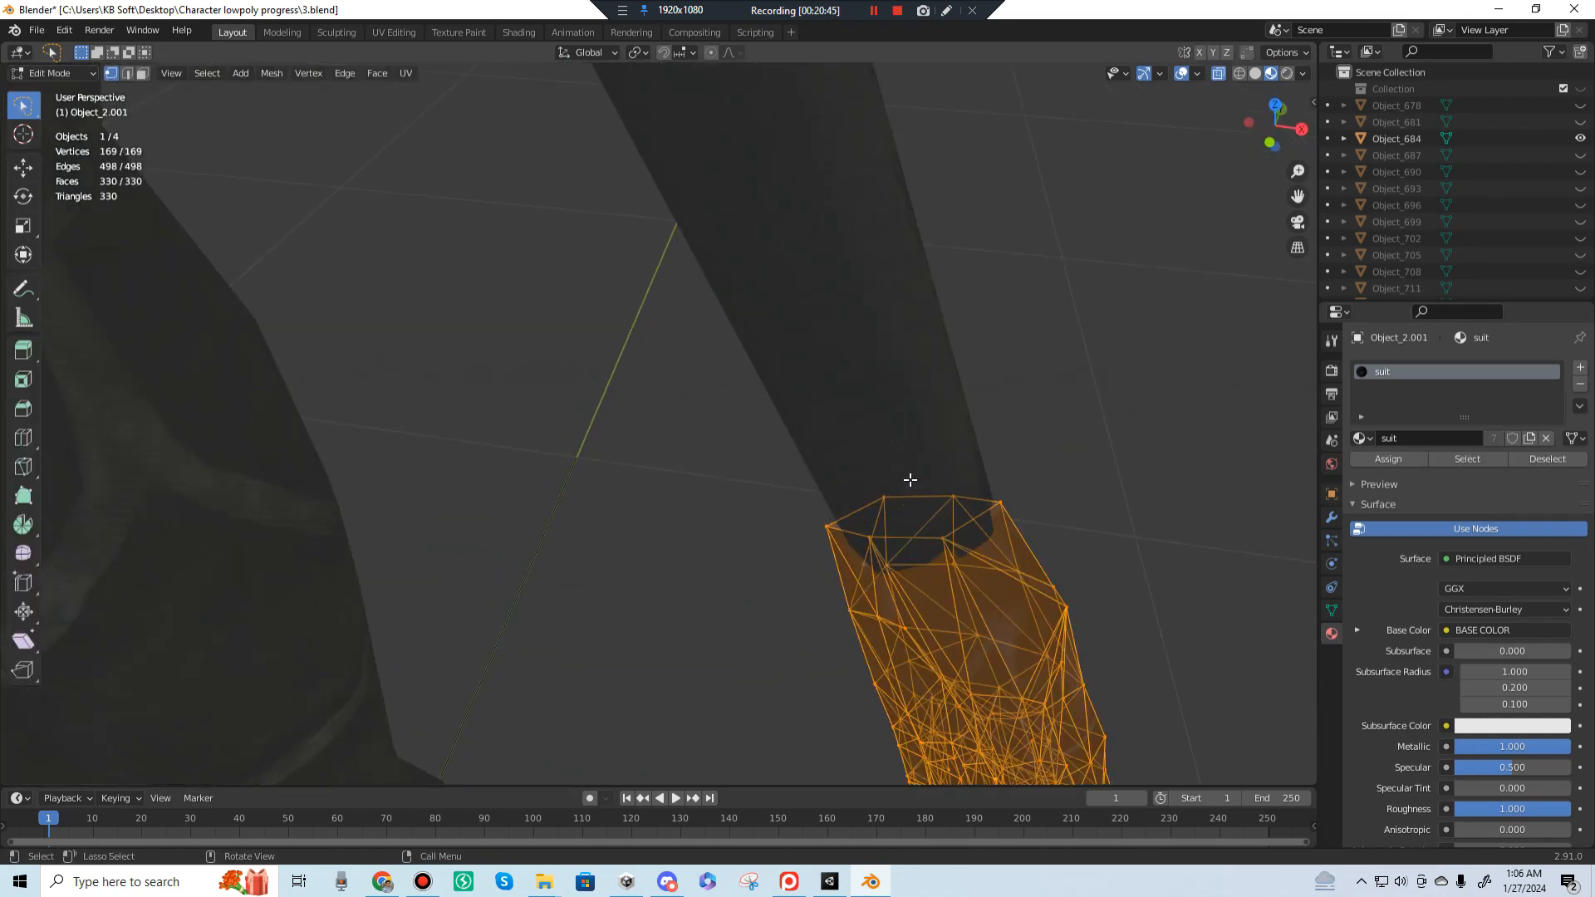
{"action": "middle_click_drag", "start_coordinate": [1210, 452], "coordinate": [929, 346], "text": "shift"}
{"action": "left_click", "coordinate": [126, 73]}
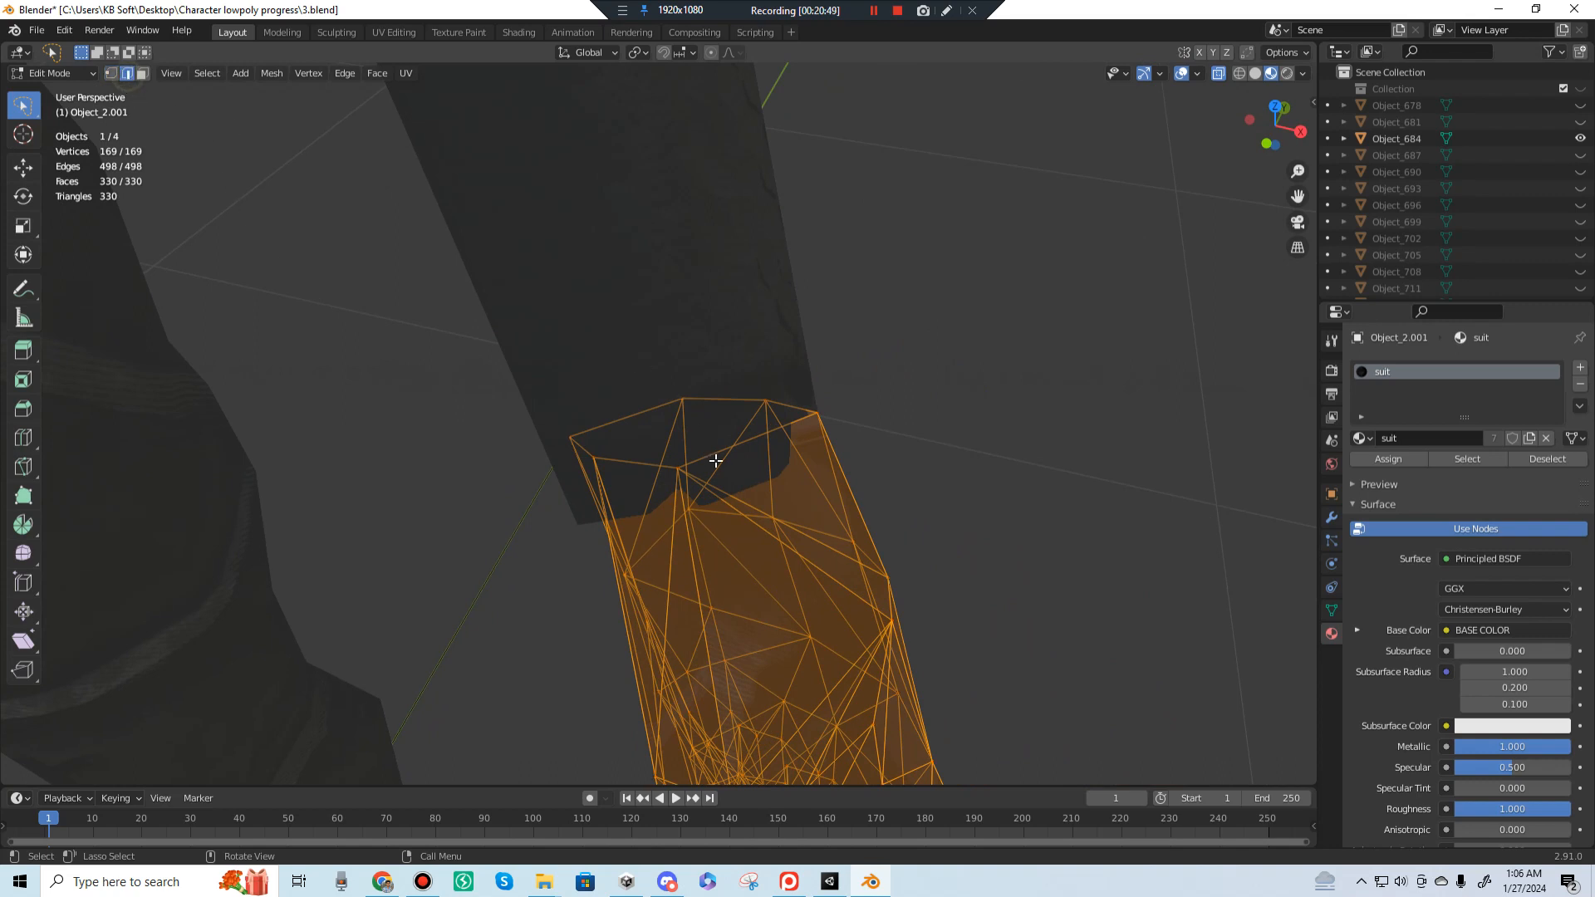
{"action": "left_click", "coordinate": [723, 495]}
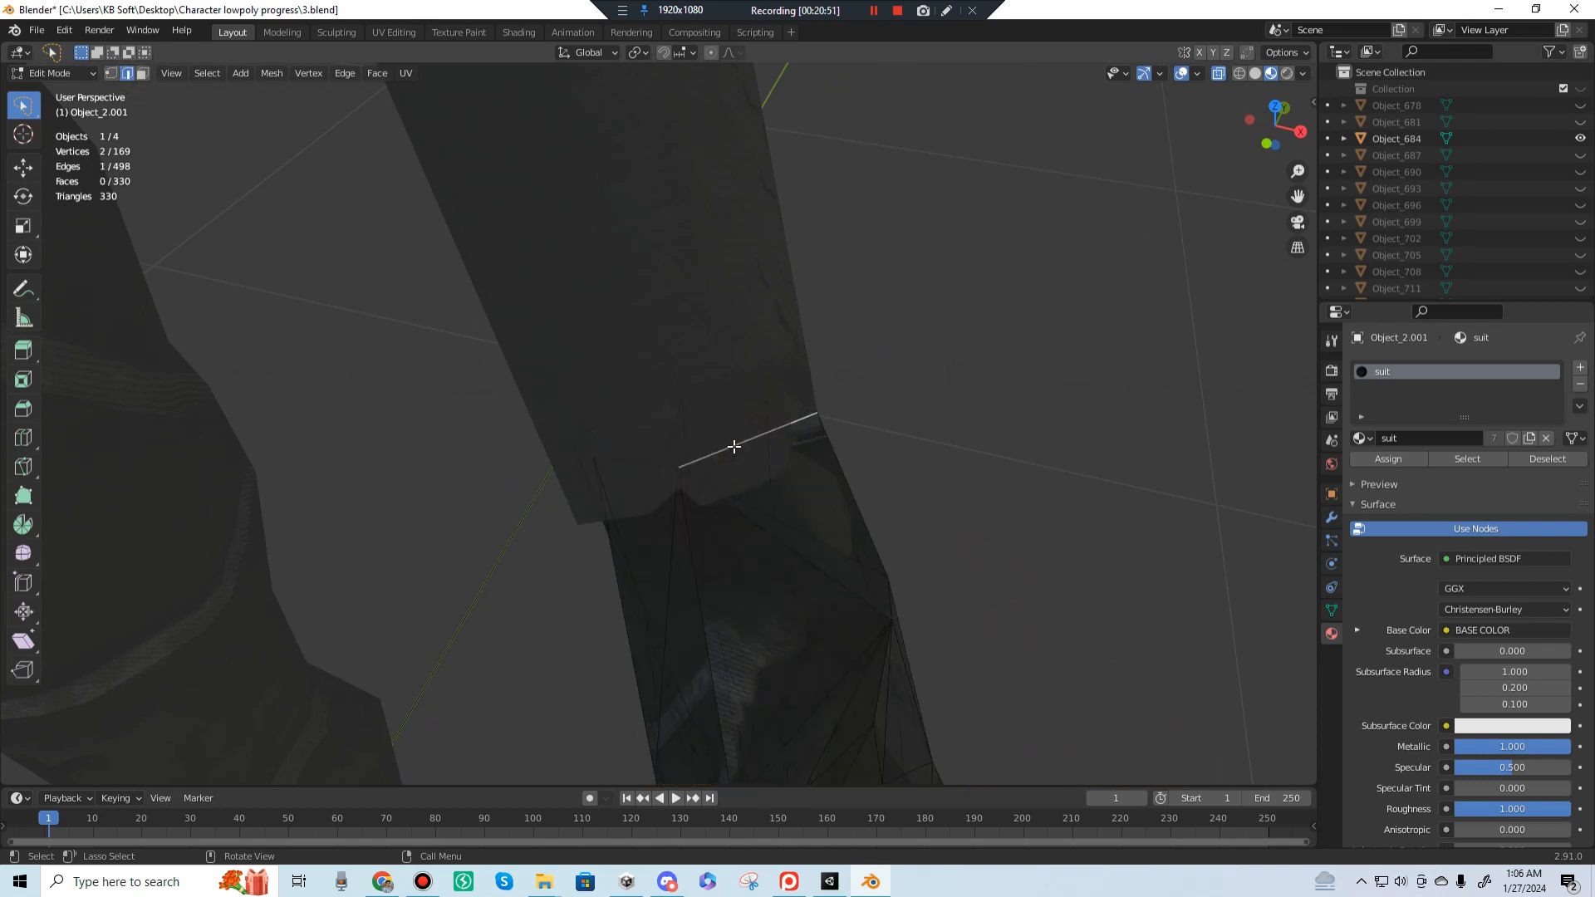
{"action": "left_click", "coordinate": [802, 419], "text": "alt"}
{"action": "key", "text": "s"}
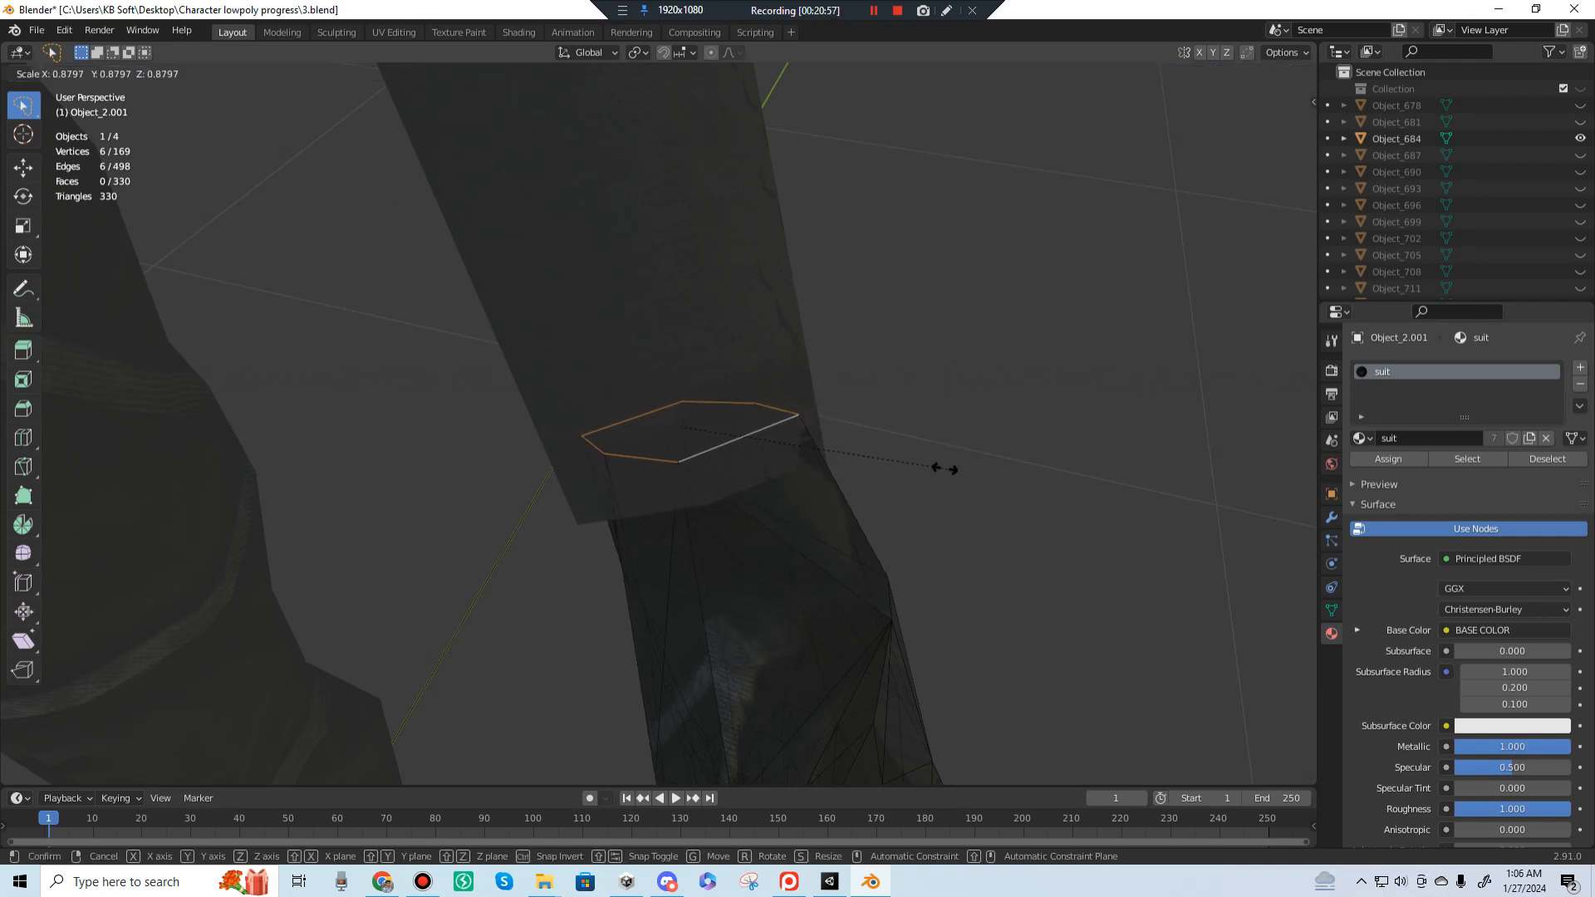
{"action": "left_click", "coordinate": [944, 463]}
{"action": "middle_click_drag", "start_coordinate": [840, 466], "coordinate": [726, 346]}
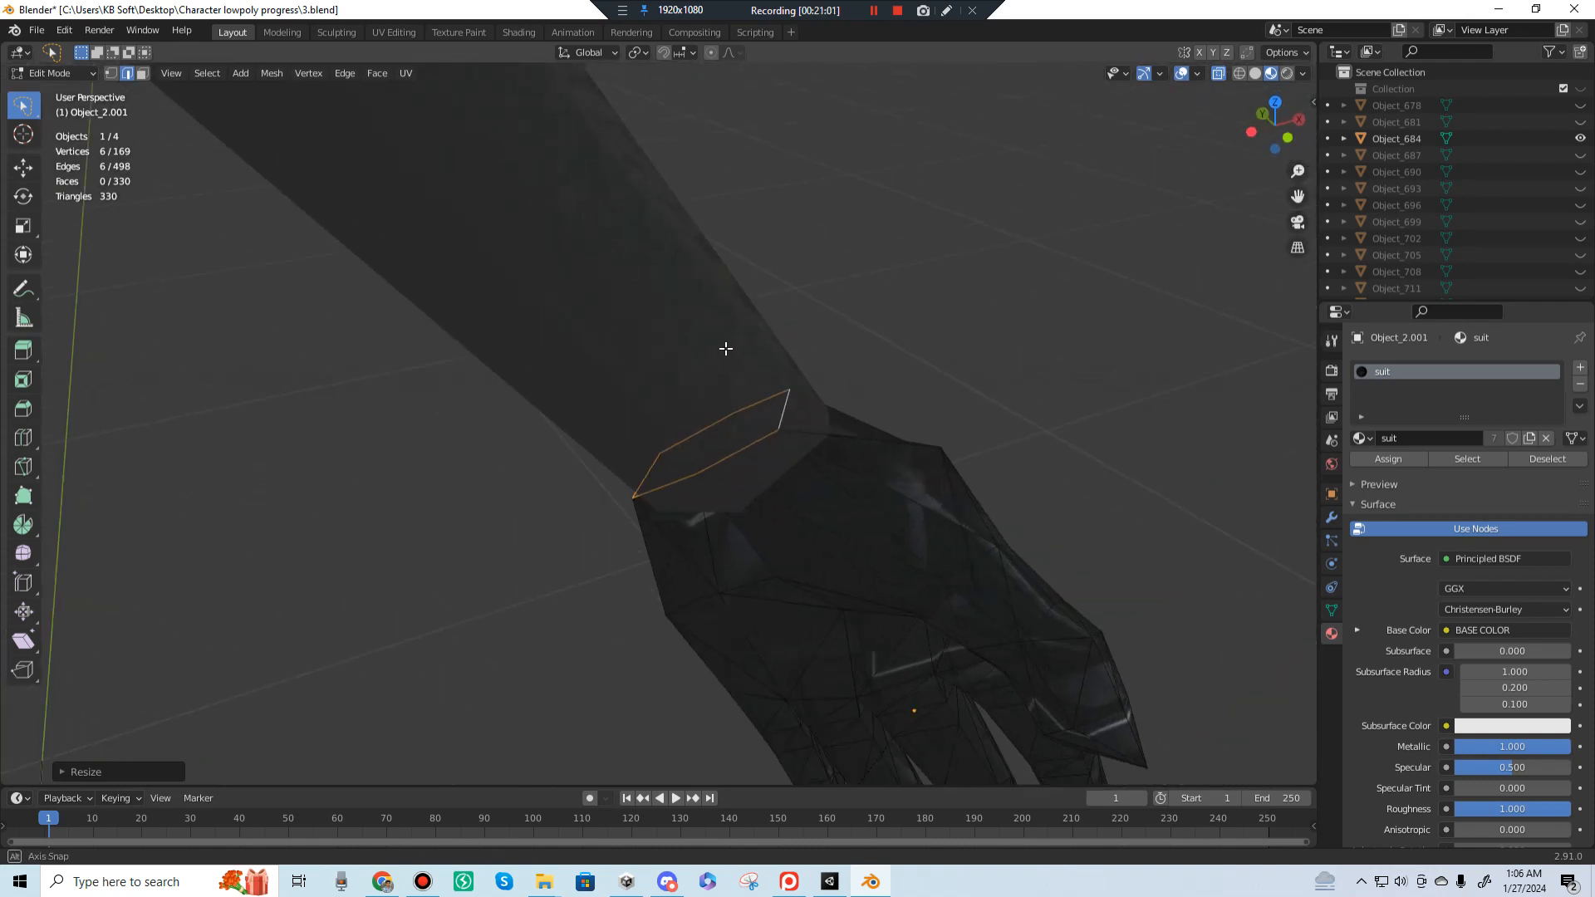
Step: Select the open edge loop at the end of the body's forearm beside the new hand and fill it with a face
{"action": "key", "text": "Tab"}
{"action": "left_click", "coordinate": [743, 433]}
{"action": "middle_click_drag", "start_coordinate": [744, 444], "coordinate": [680, 357]}
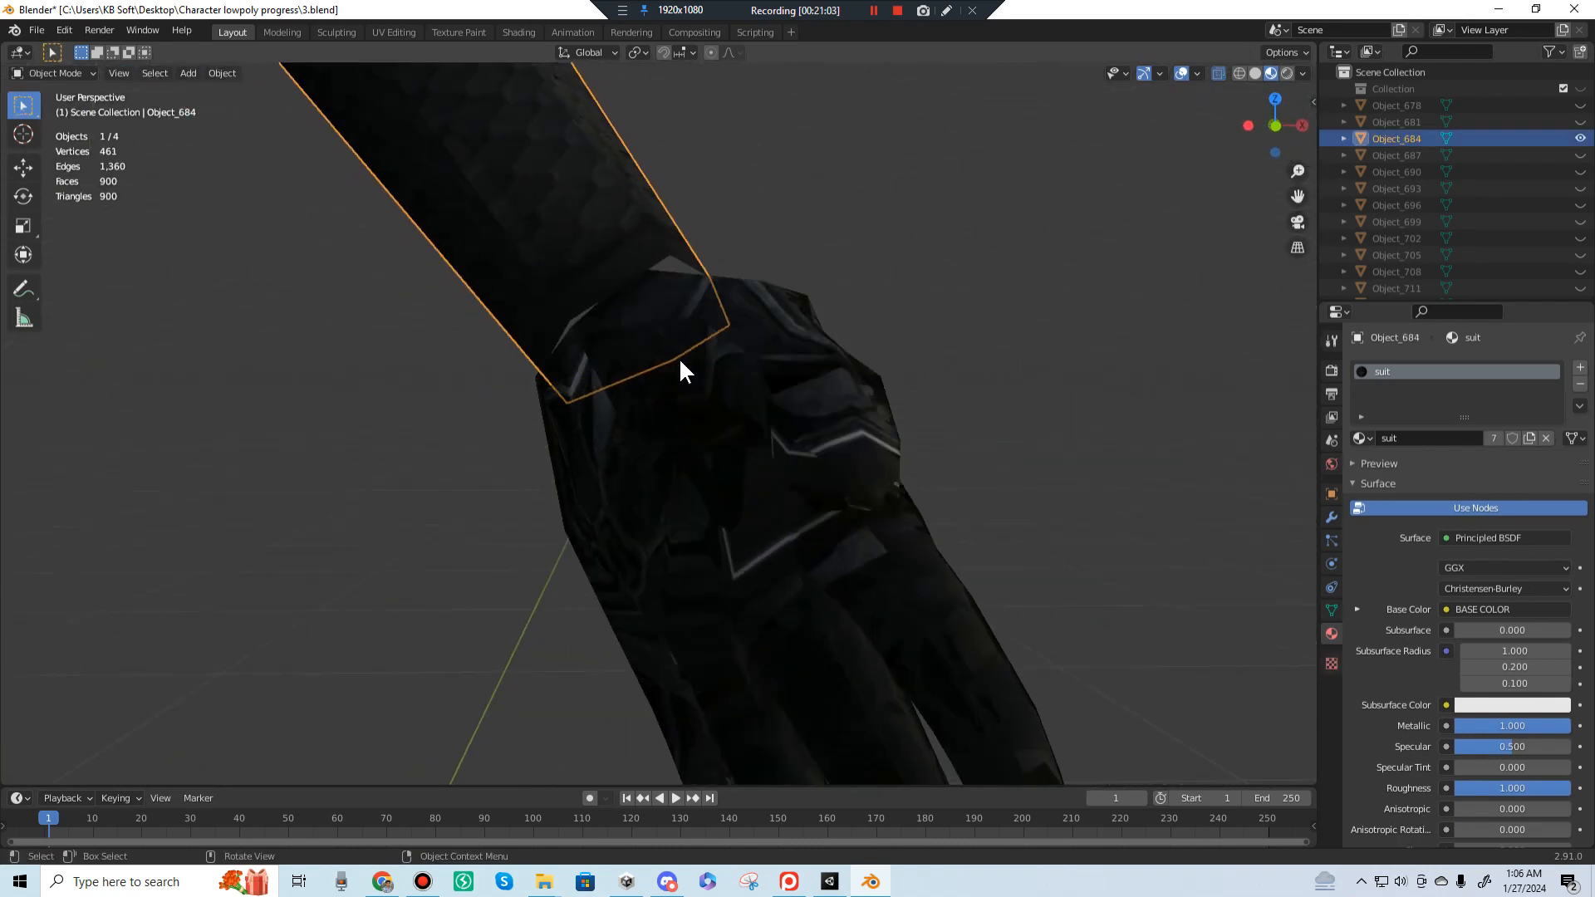
{"action": "key", "text": "Tab"}
{"action": "left_click", "coordinate": [630, 282]}
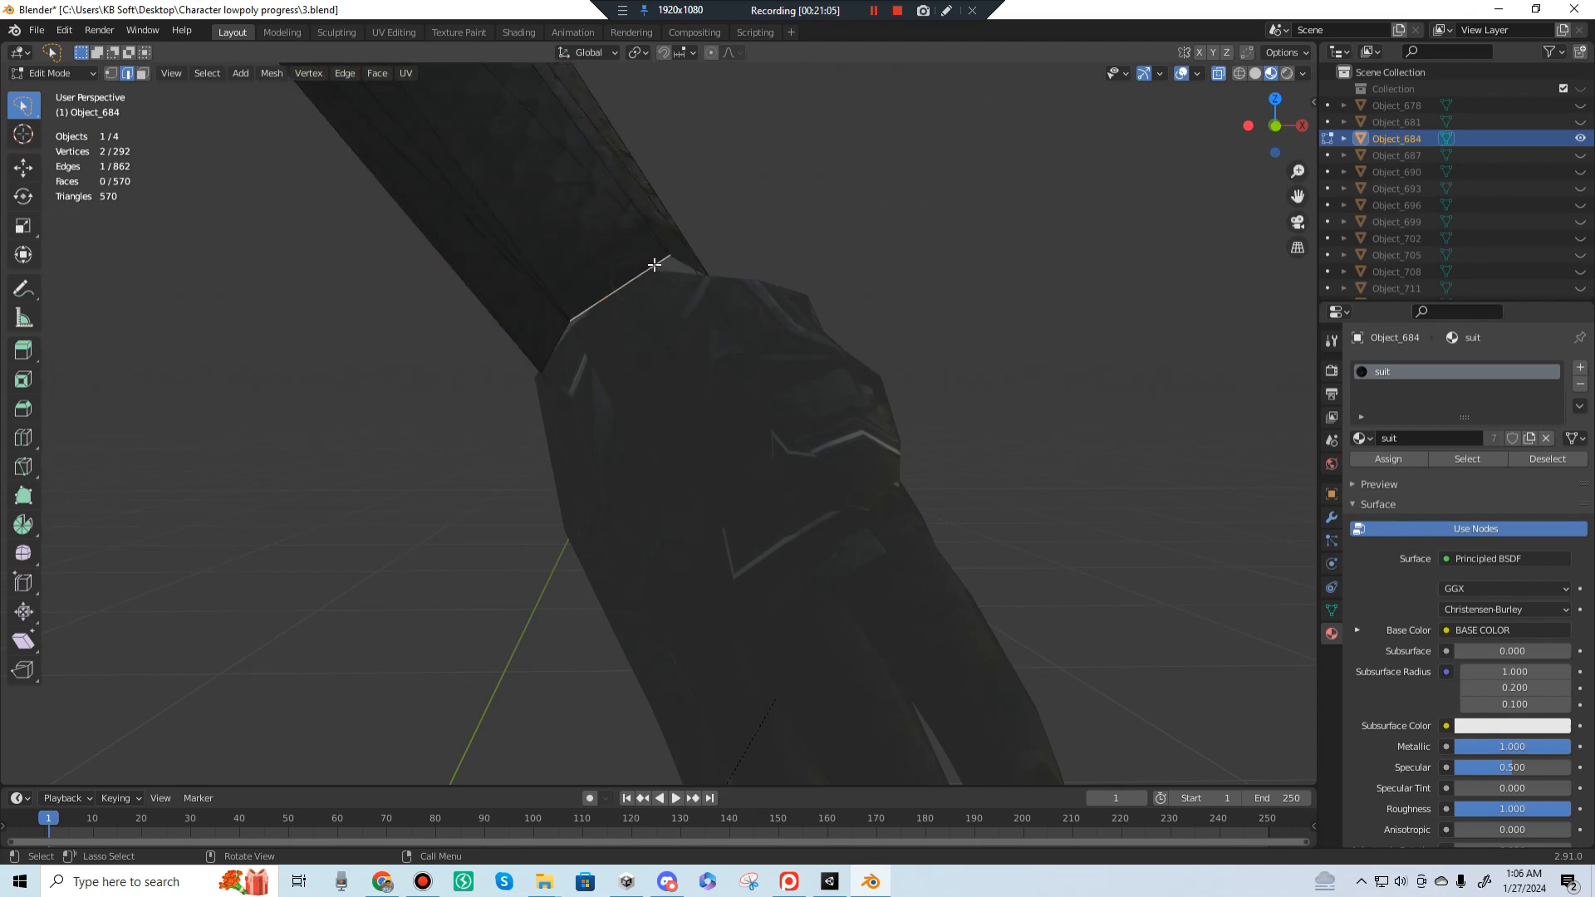
{"action": "left_click", "coordinate": [655, 263], "text": "alt"}
{"action": "key", "text": "f"}
{"action": "middle_click_drag", "start_coordinate": [669, 299], "coordinate": [1237, 504]}
{"action": "key", "text": "Tab"}
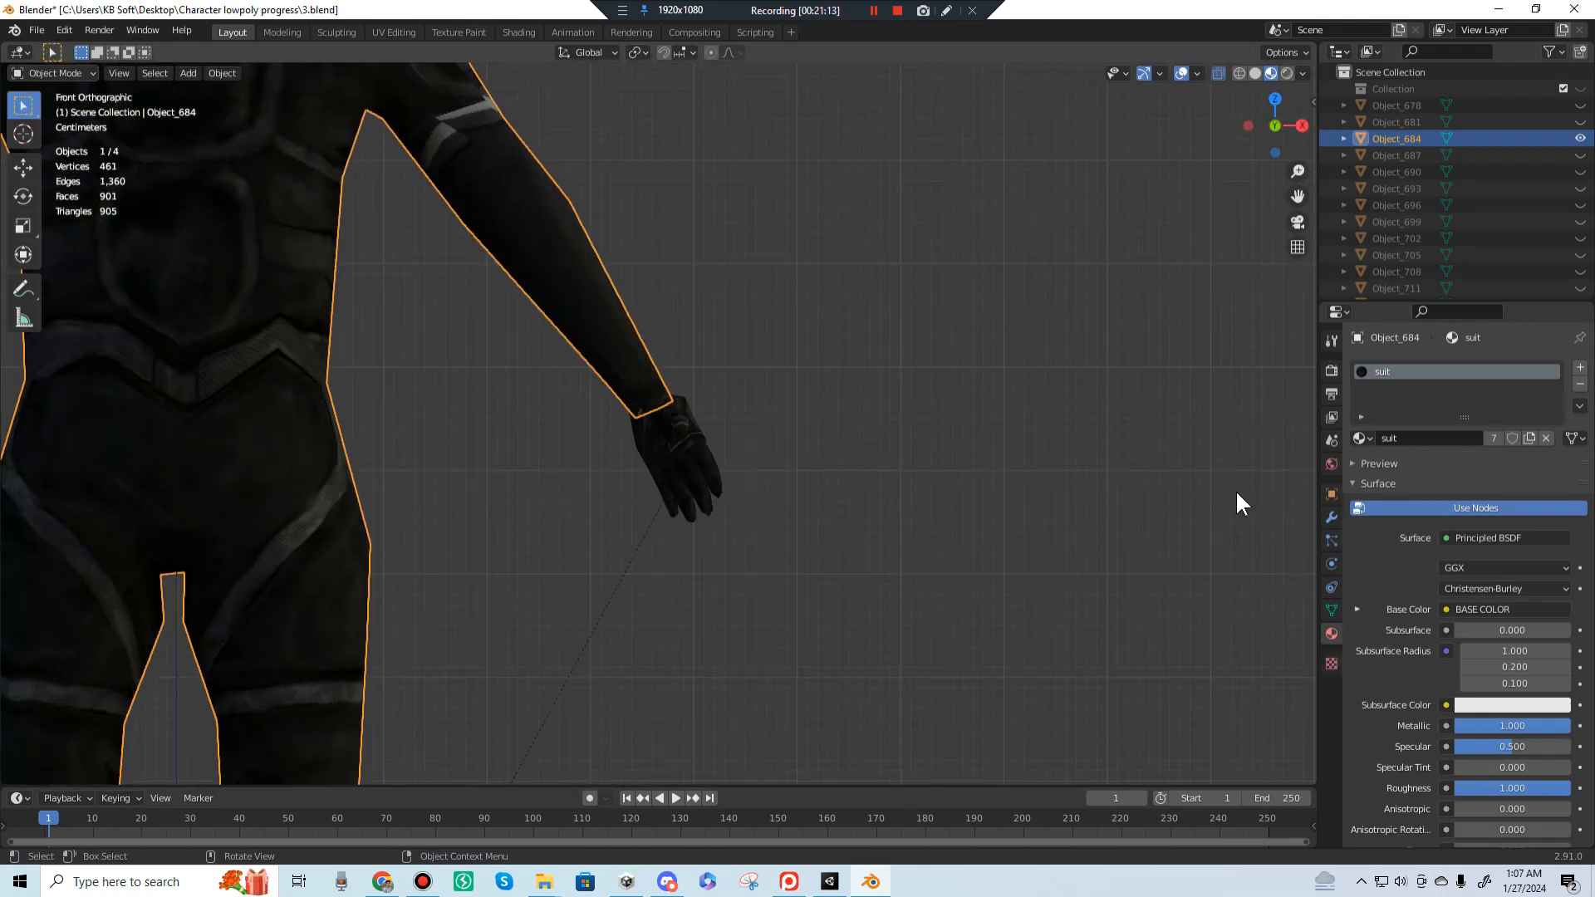
Step: Duplicate the fitted hand in place, leaving the copy at the original's position
{"action": "scroll", "coordinate": [729, 473], "scroll_direction": "down", "scroll_amount": 8}
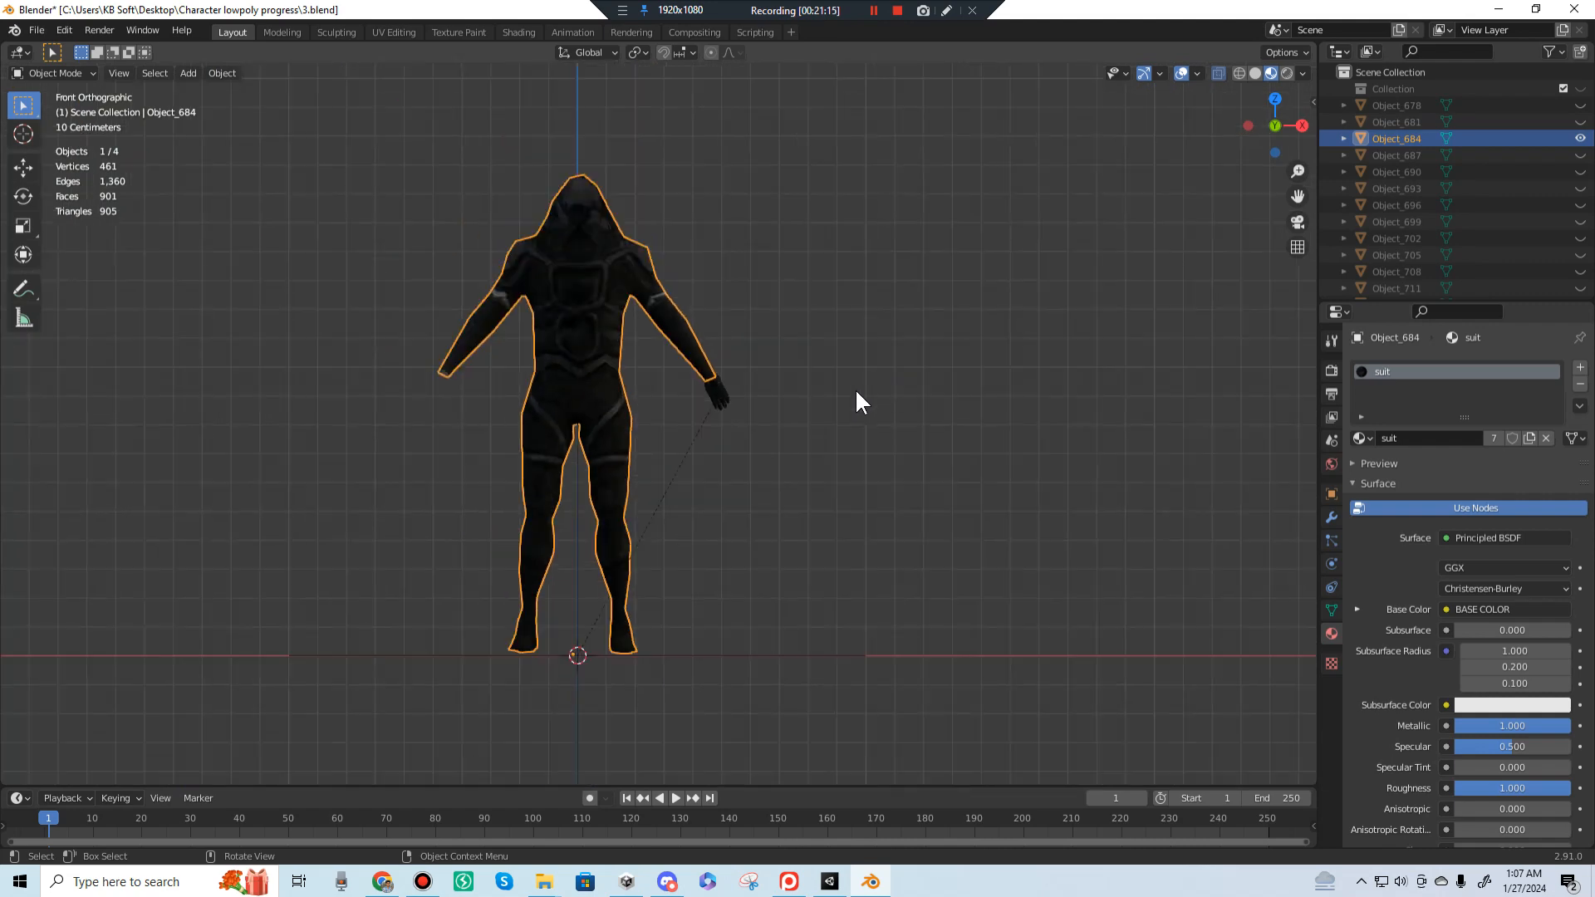
{"action": "scroll", "coordinate": [751, 457], "scroll_direction": "up", "scroll_amount": 4}
{"action": "left_click", "coordinate": [784, 370]}
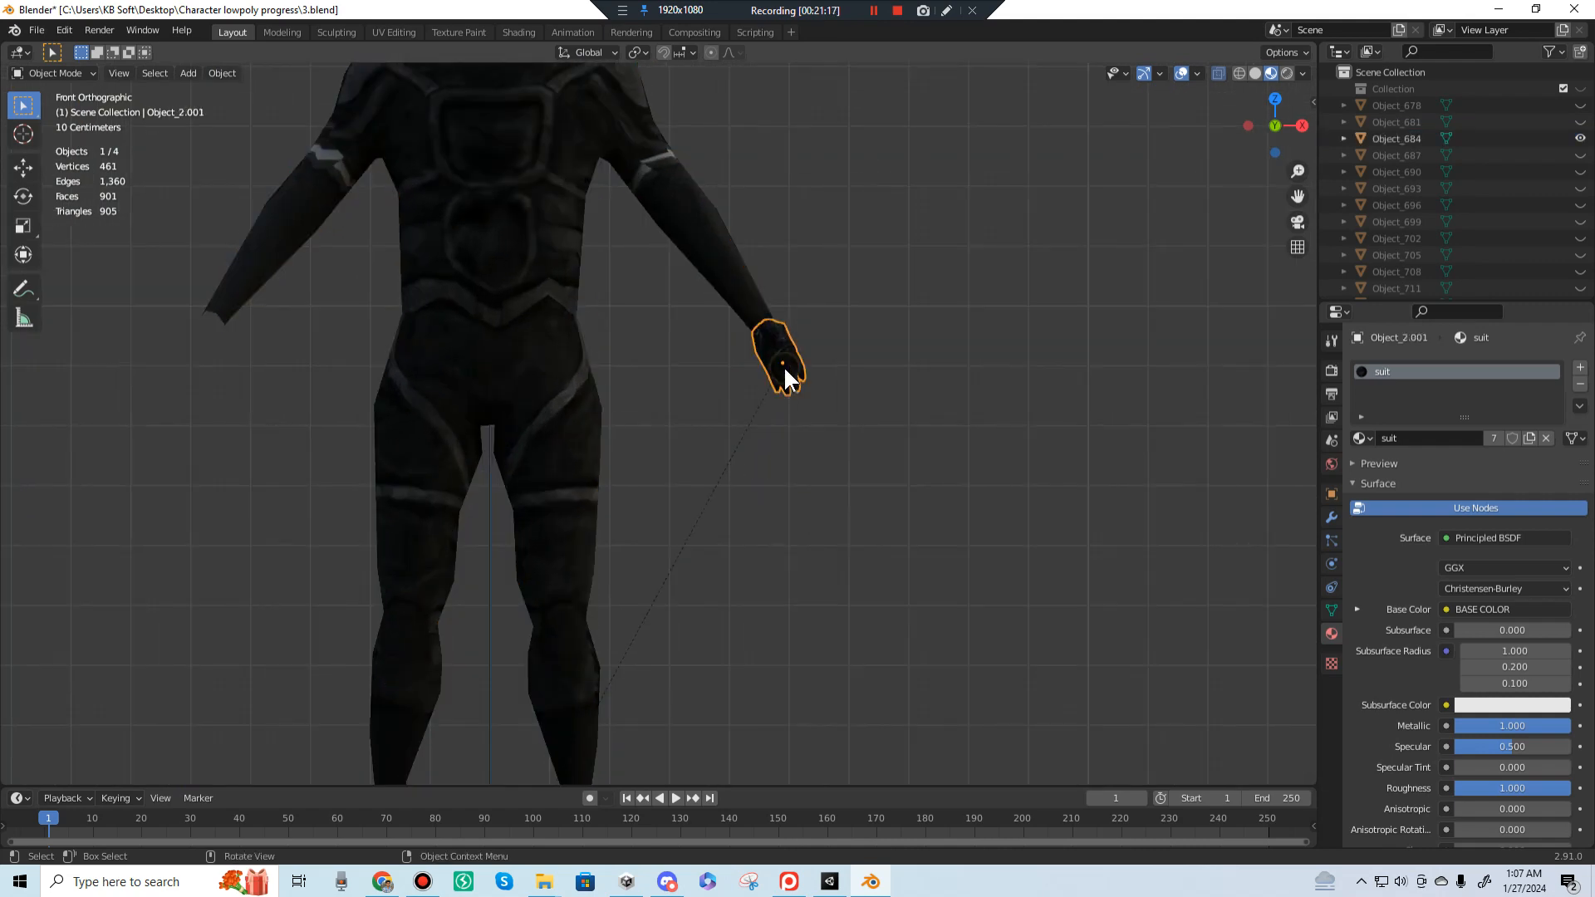
{"action": "key", "text": "shift+d"}
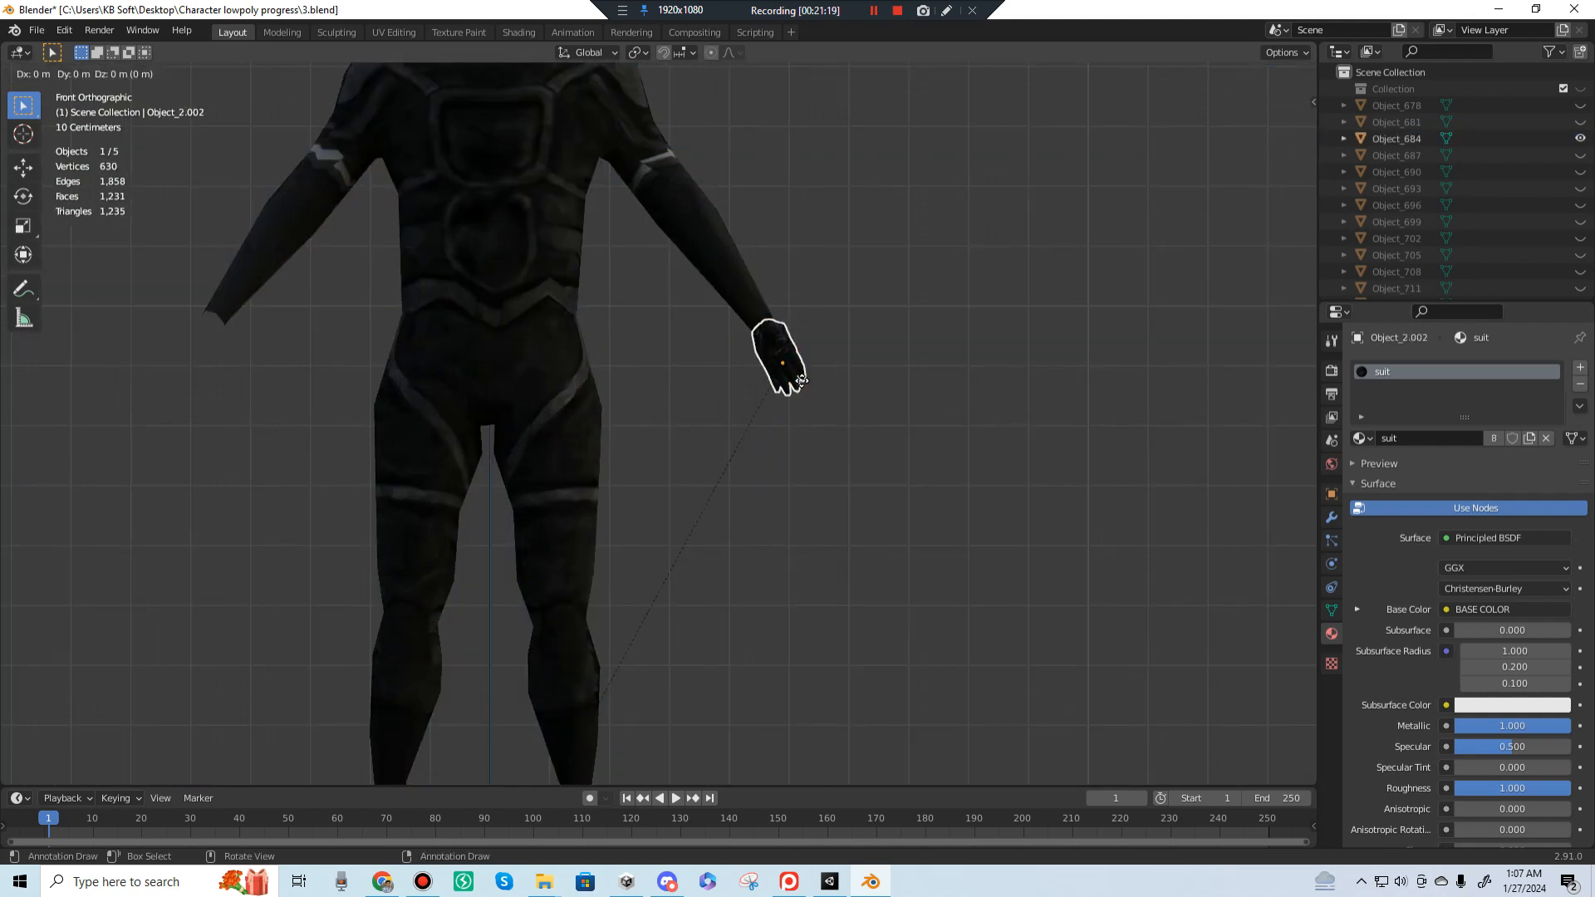
{"action": "key", "text": "Escape"}
{"action": "scroll", "coordinate": [985, 431], "scroll_direction": "down", "scroll_amount": 2}
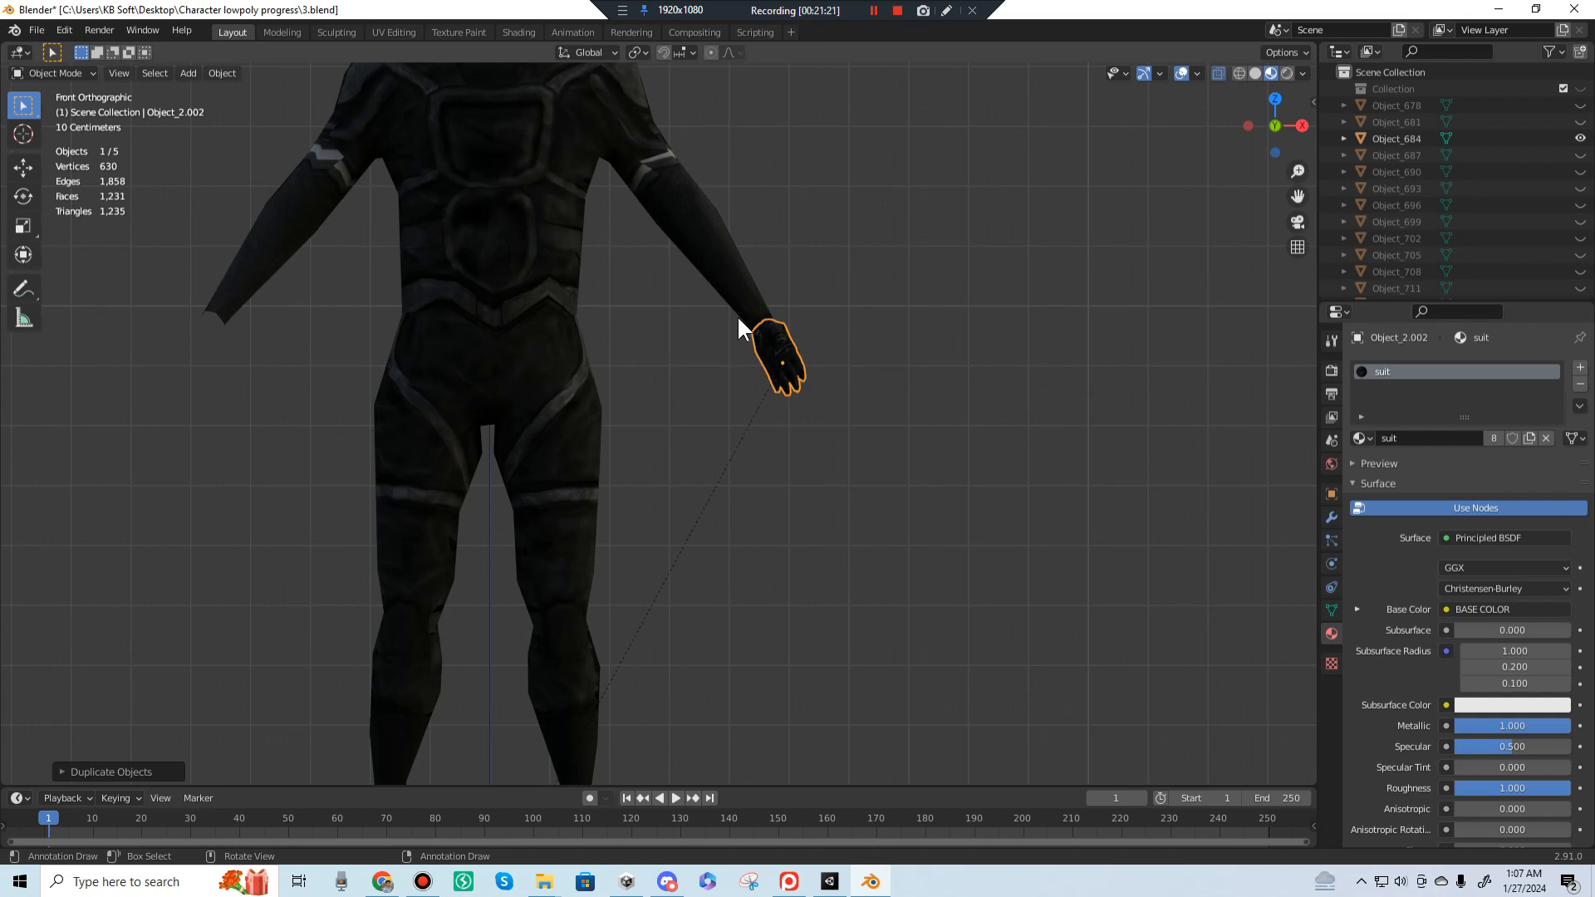
{"action": "scroll", "coordinate": [674, 632], "scroll_direction": "down", "scroll_amount": 2}
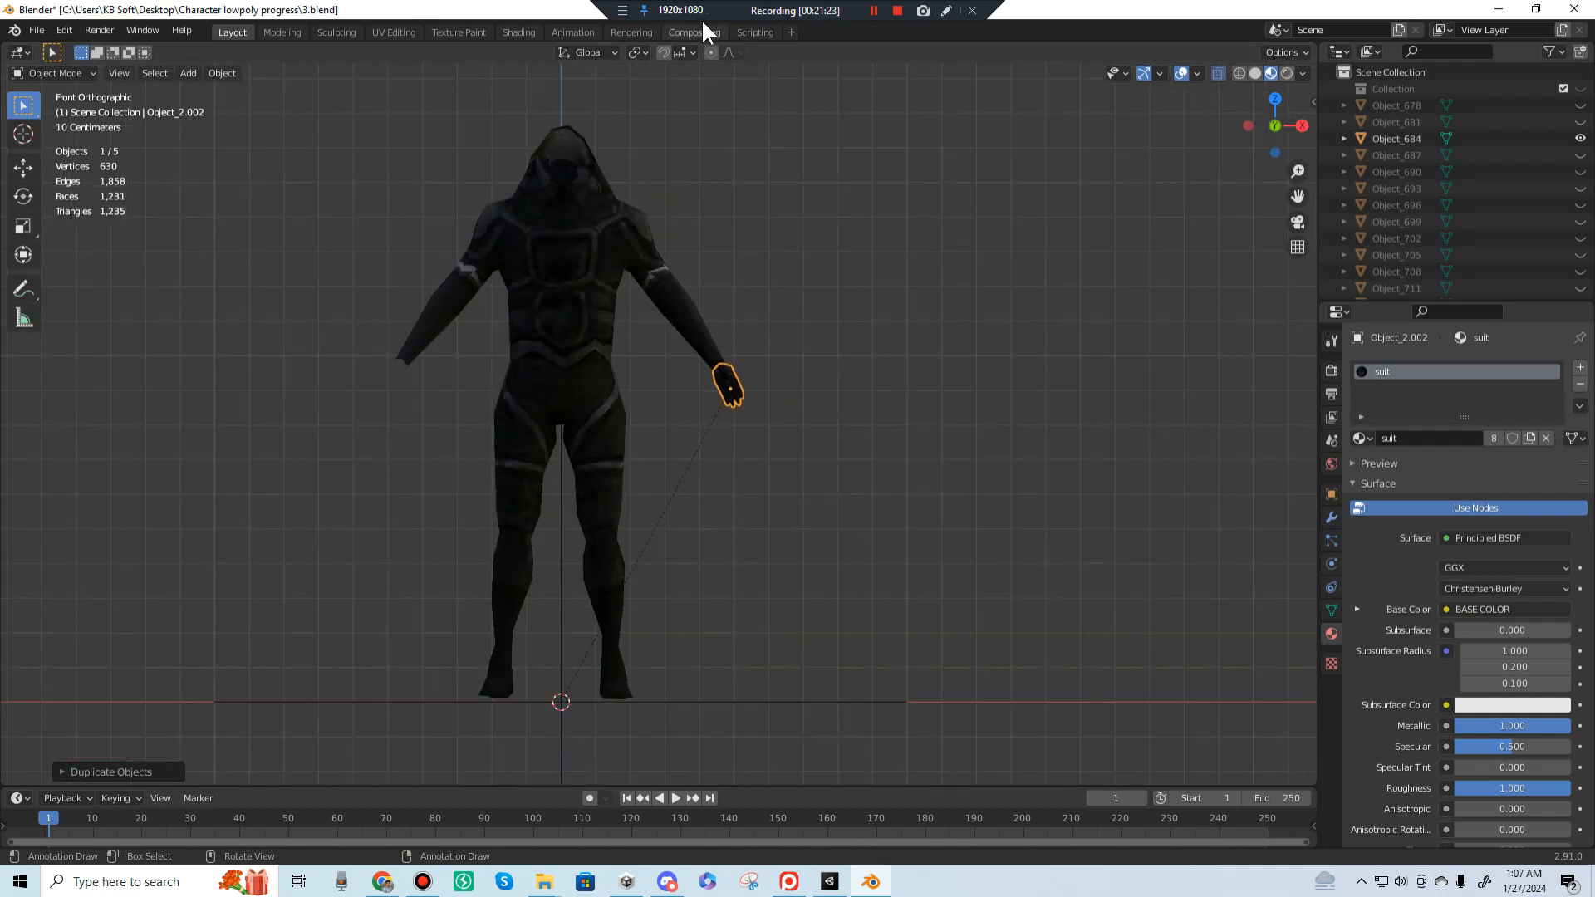
Step: Set the pivot point to 3D Cursor and mirror the duplicated hand to the opposite arm by scaling it -1 along global X
{"action": "left_click", "coordinate": [692, 53]}
{"action": "left_click", "coordinate": [644, 49]}
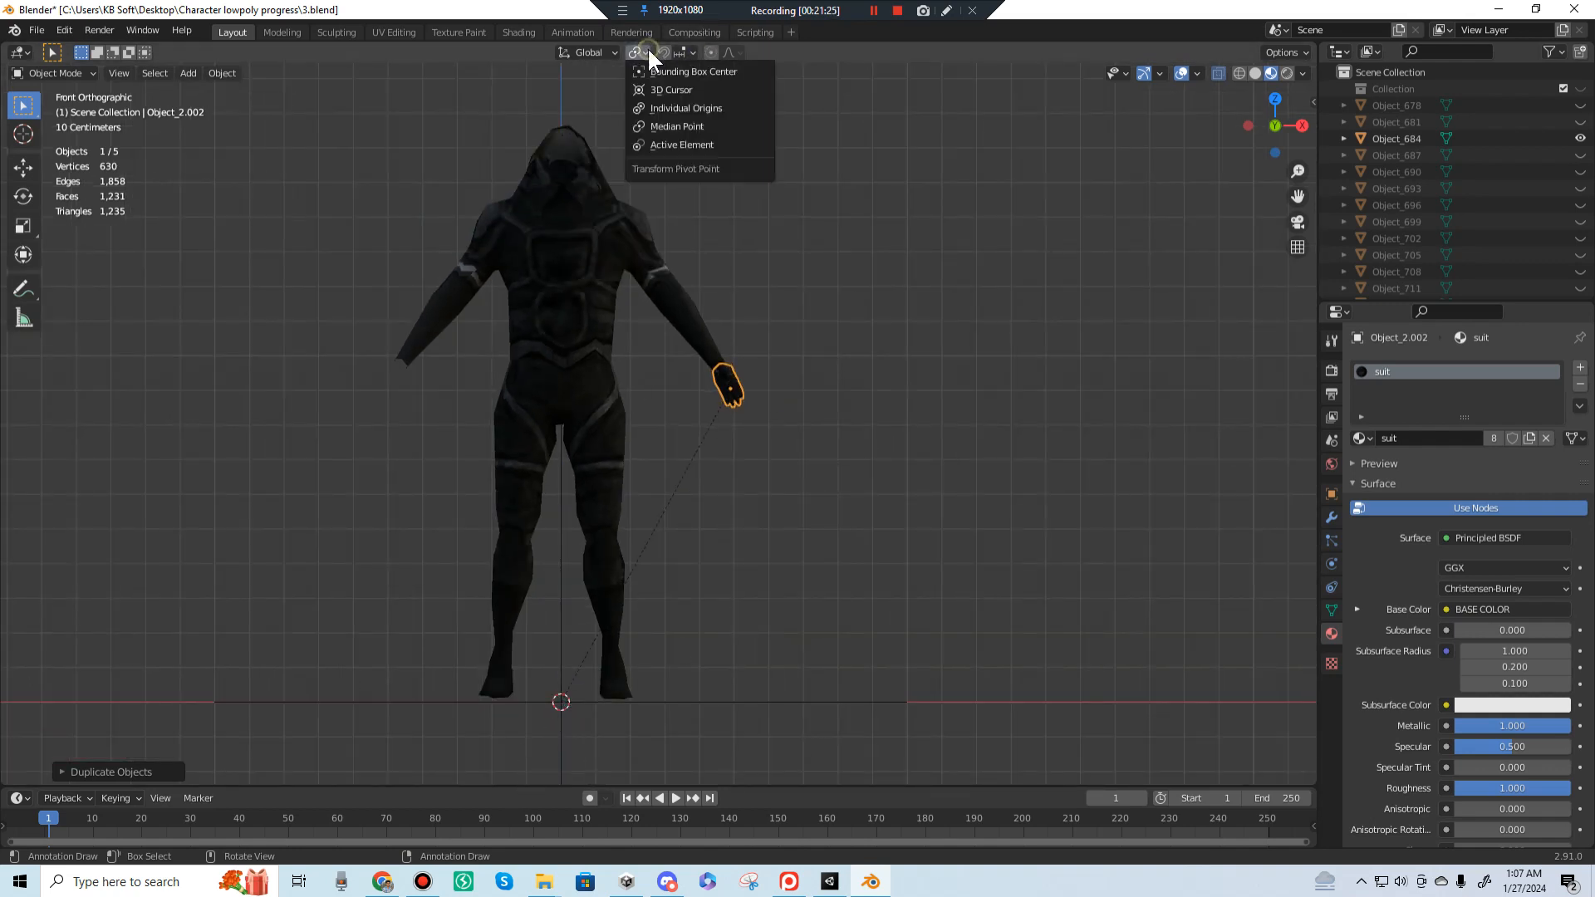
{"action": "left_click", "coordinate": [660, 89]}
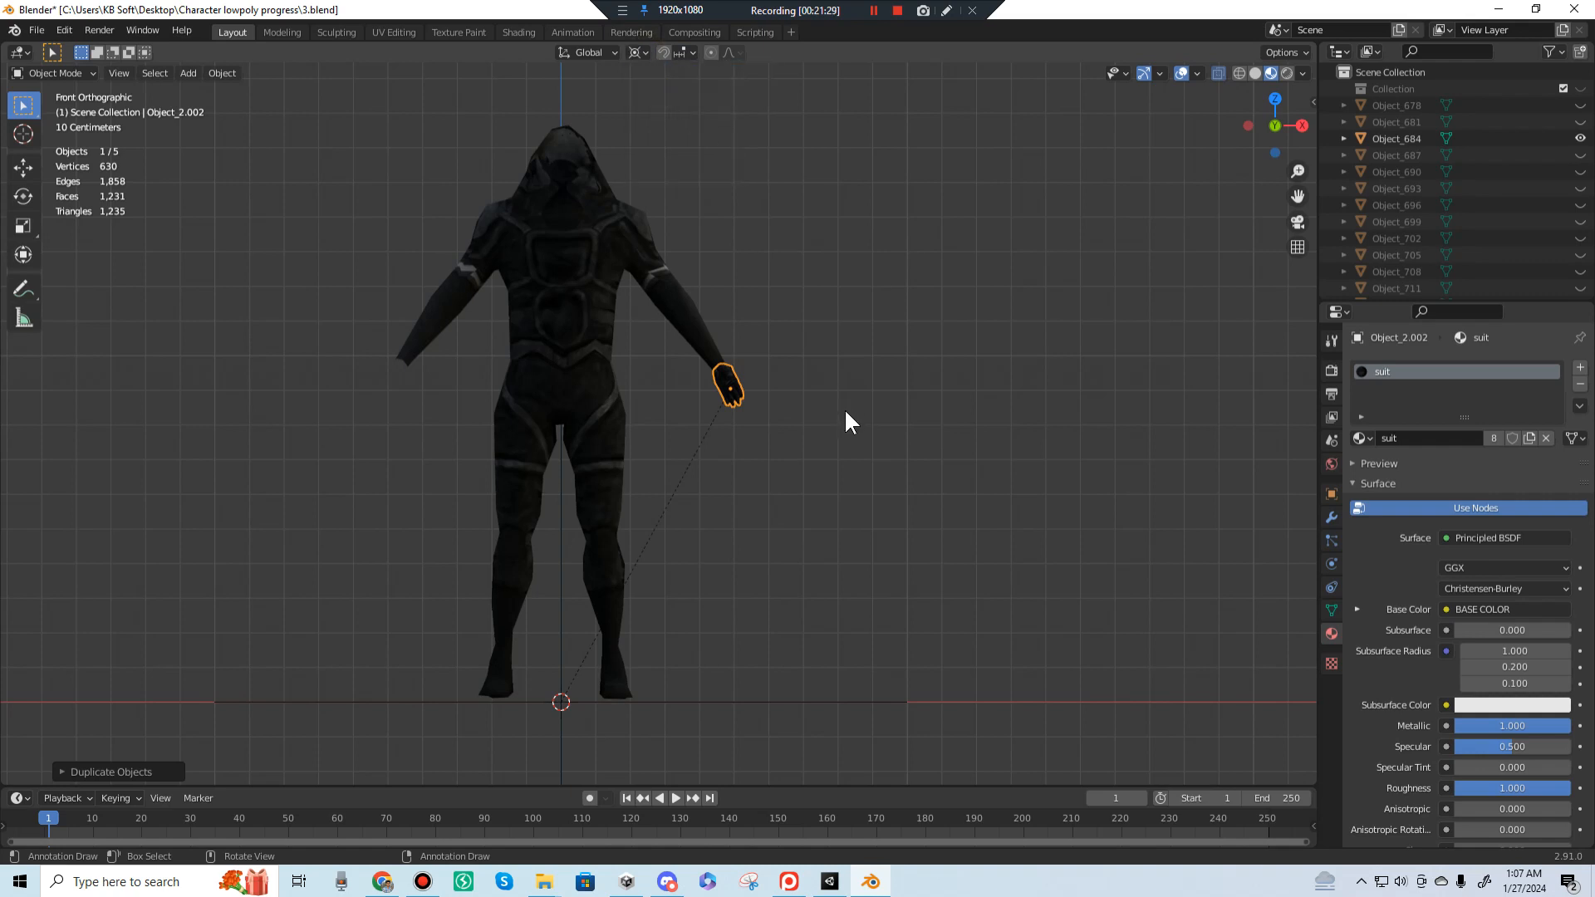
{"action": "key", "text": "s"}
{"action": "type", "text": "x"}
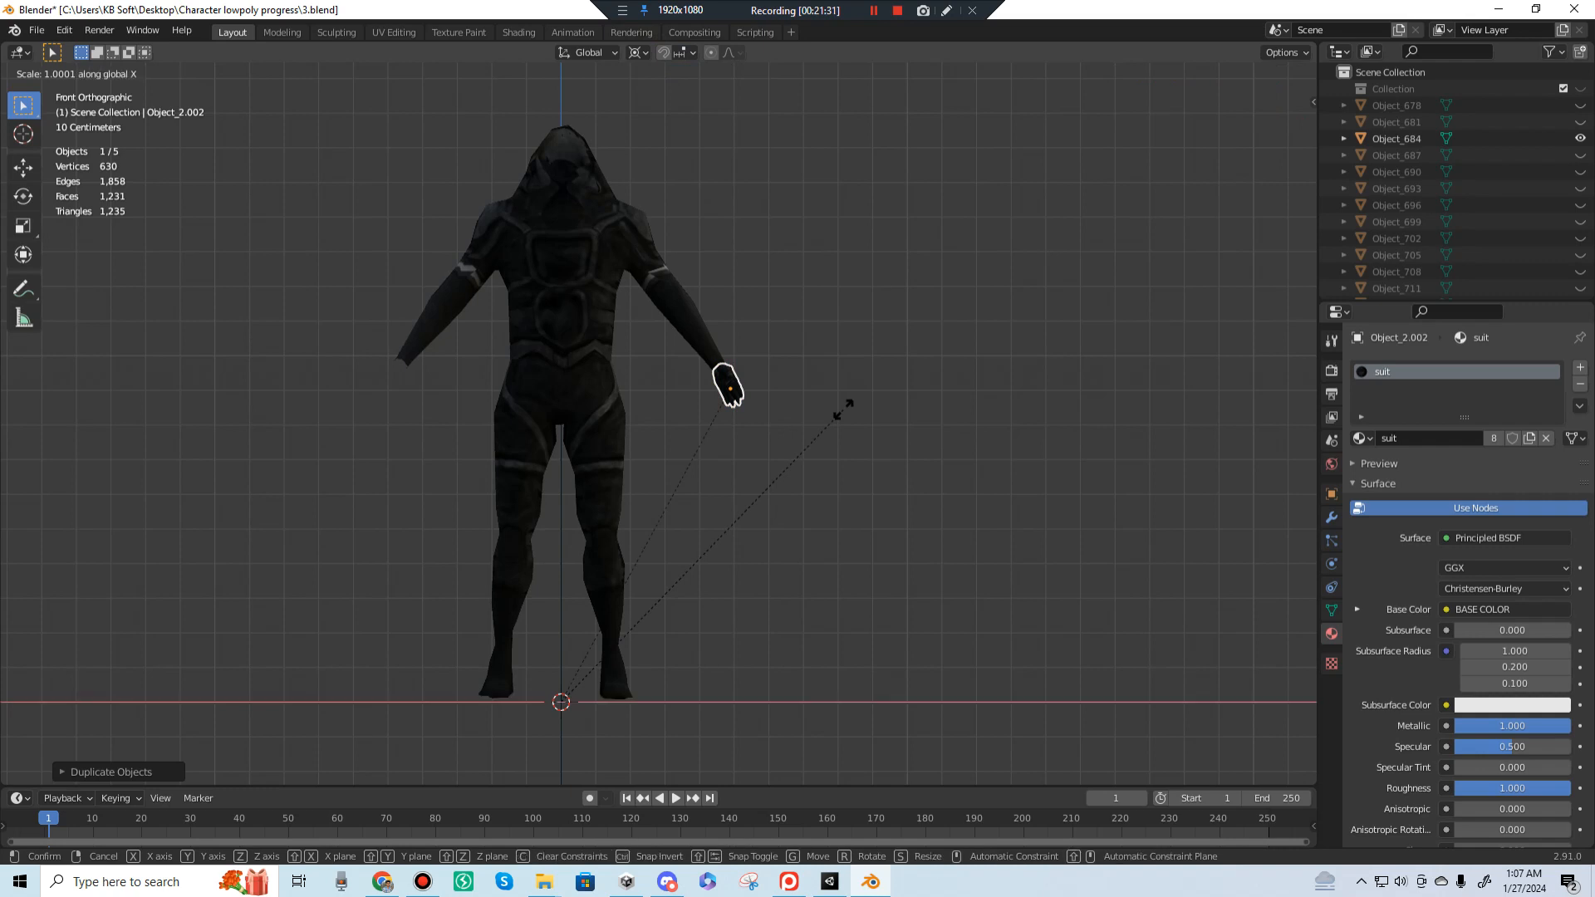
{"action": "type", "text": "-1"}
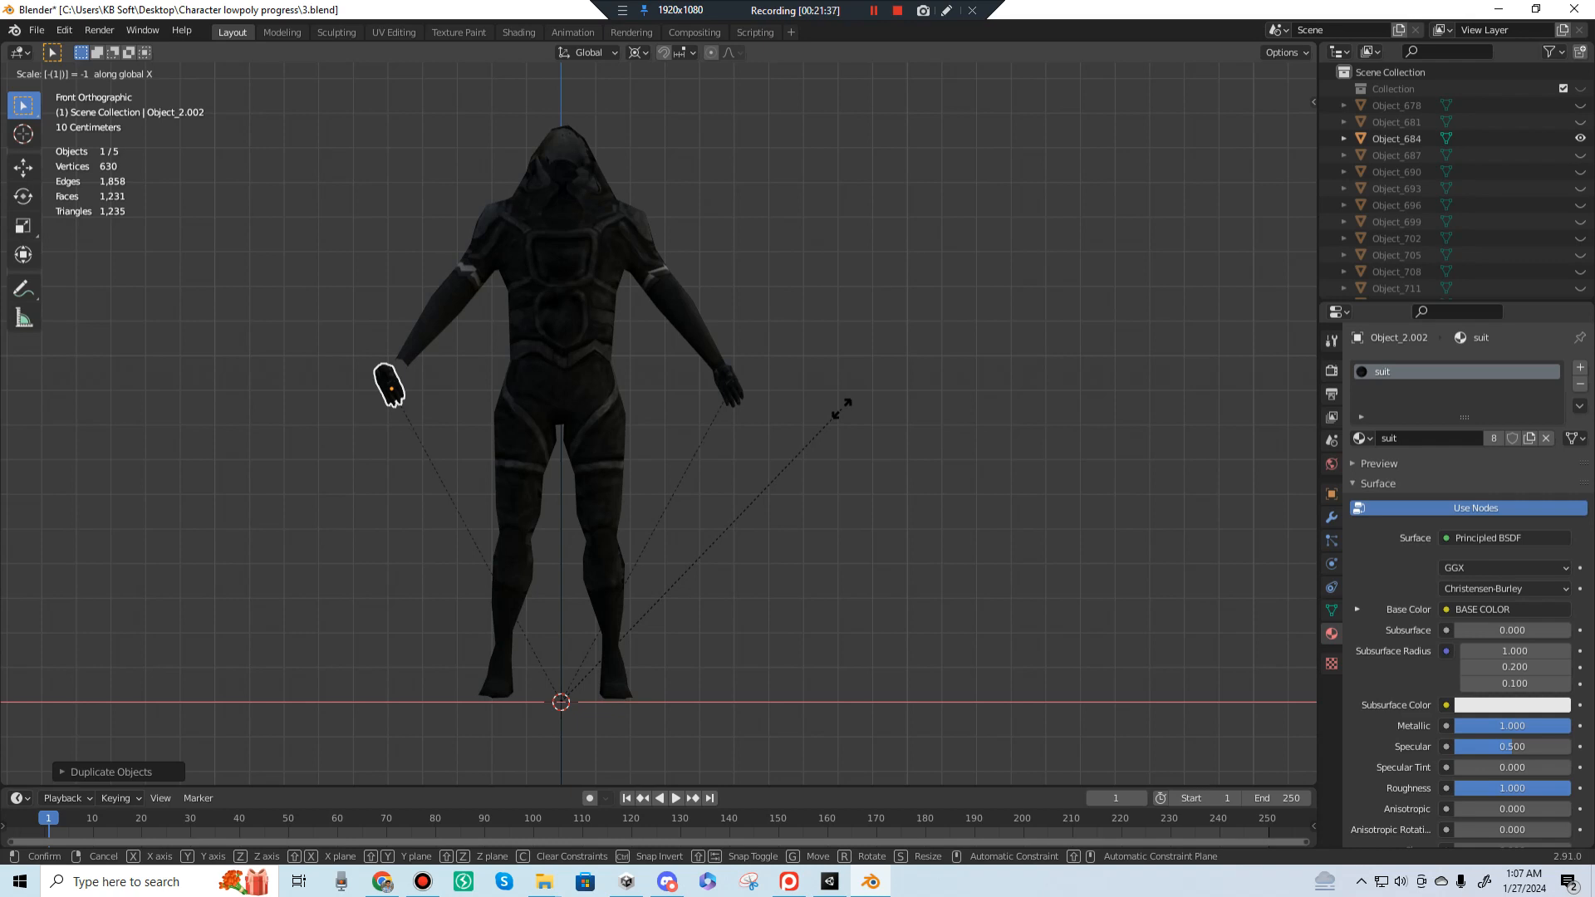
{"action": "key", "text": "Return"}
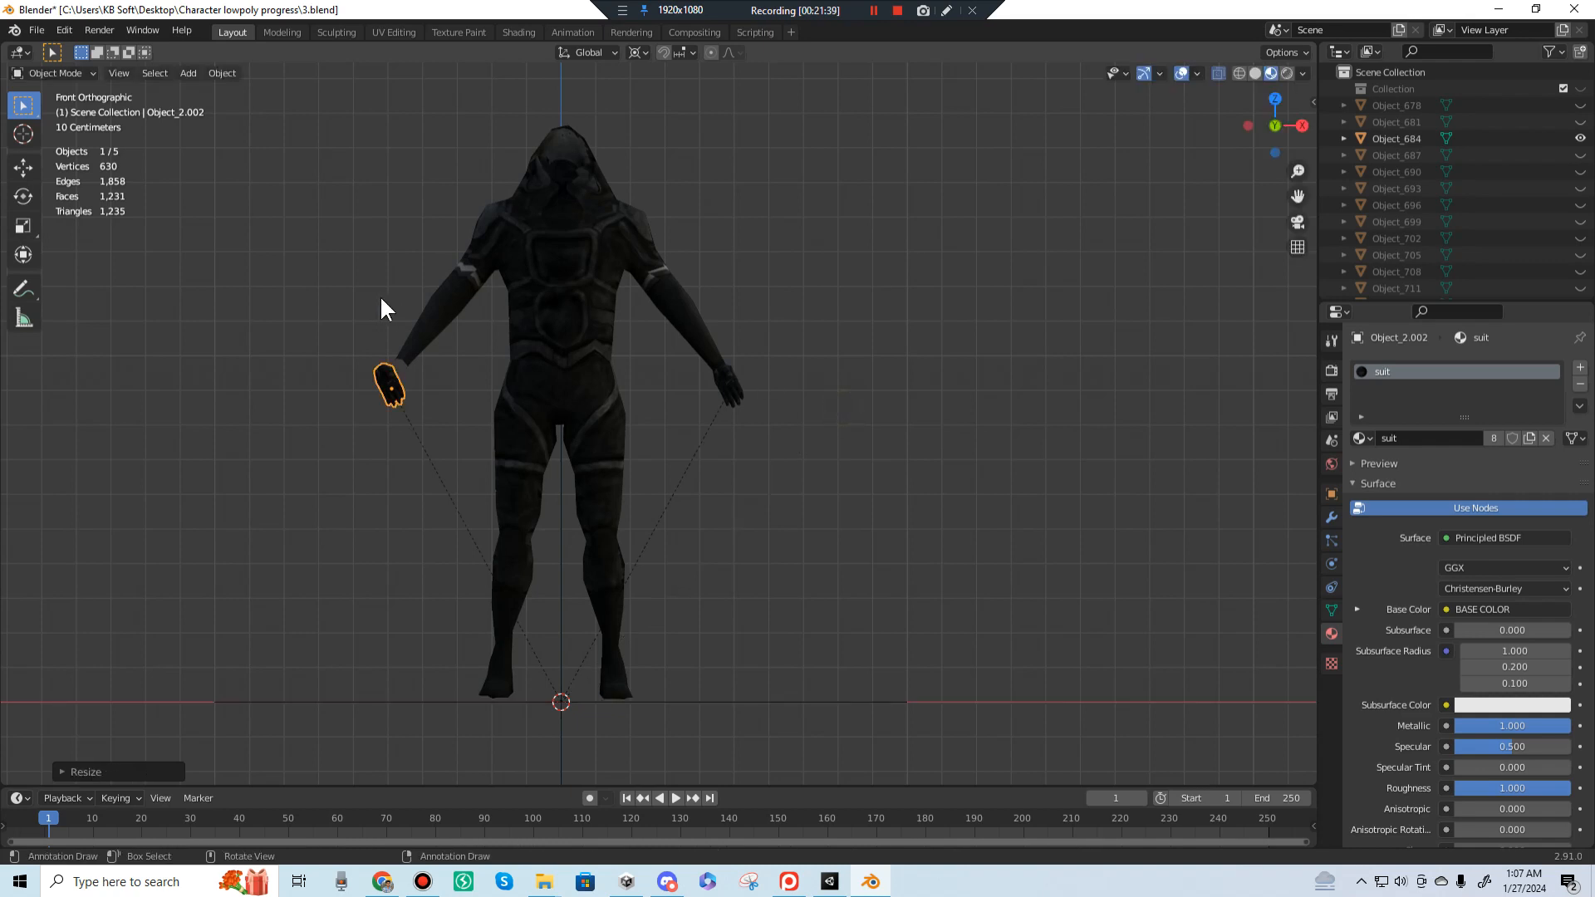
Step: Set the pivot point to Individual Origins and try scaling the mirrored hand along global X about its own origin
{"action": "scroll", "coordinate": [375, 296], "scroll_direction": "up", "scroll_amount": 3}
{"action": "middle_click_drag", "start_coordinate": [375, 296], "coordinate": [720, 391], "text": "shift"}
{"action": "scroll", "coordinate": [526, 352], "scroll_direction": "up", "scroll_amount": 2}
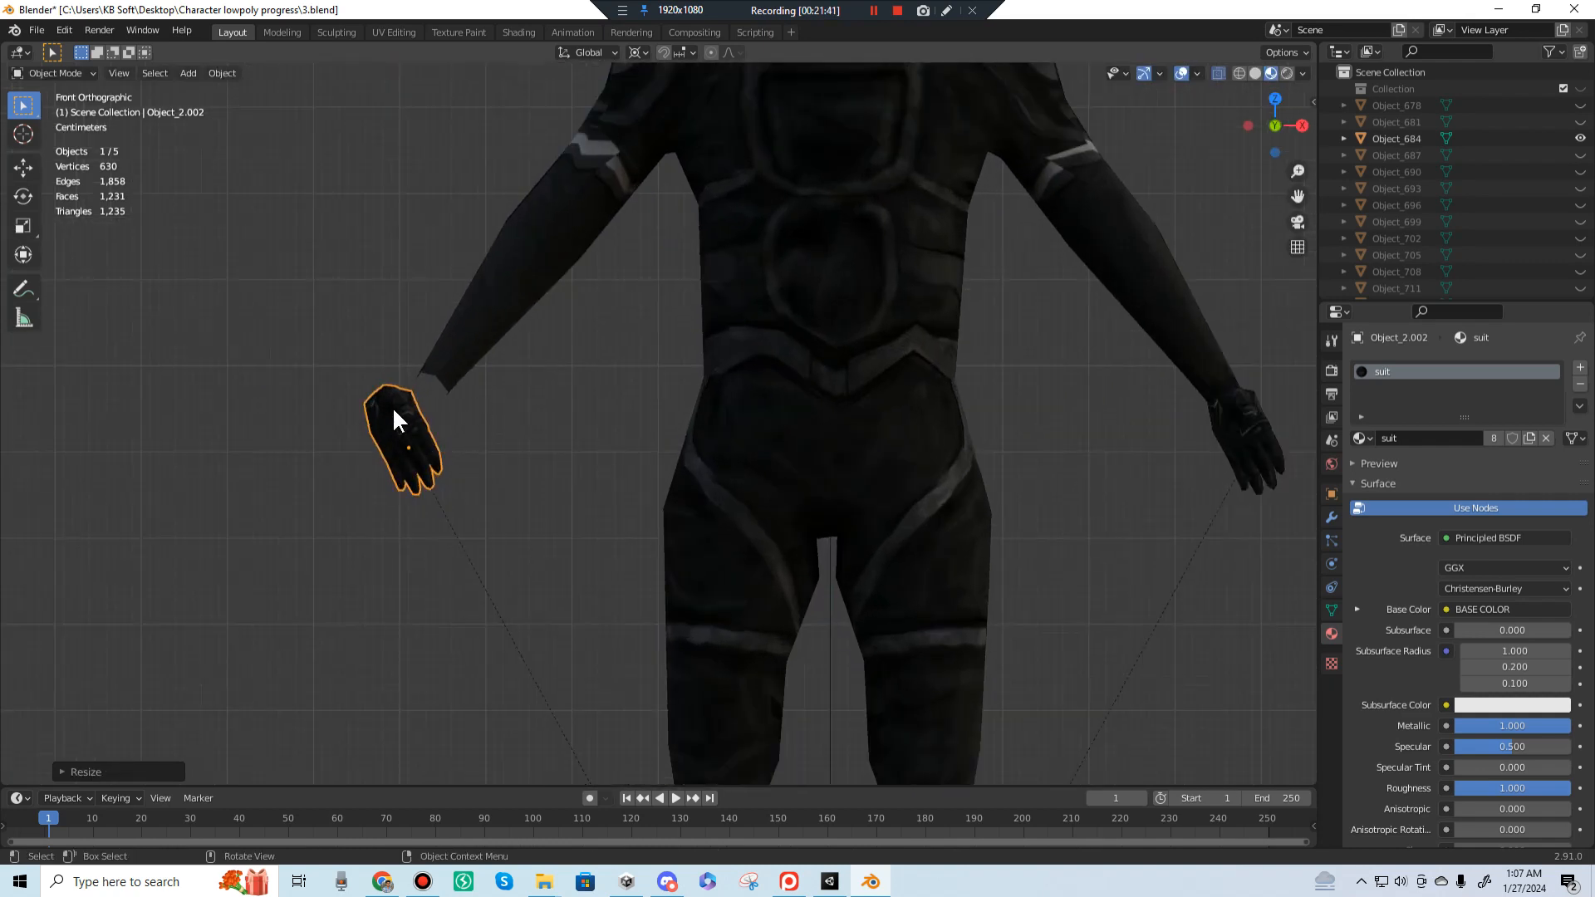
{"action": "left_click", "coordinate": [644, 53]}
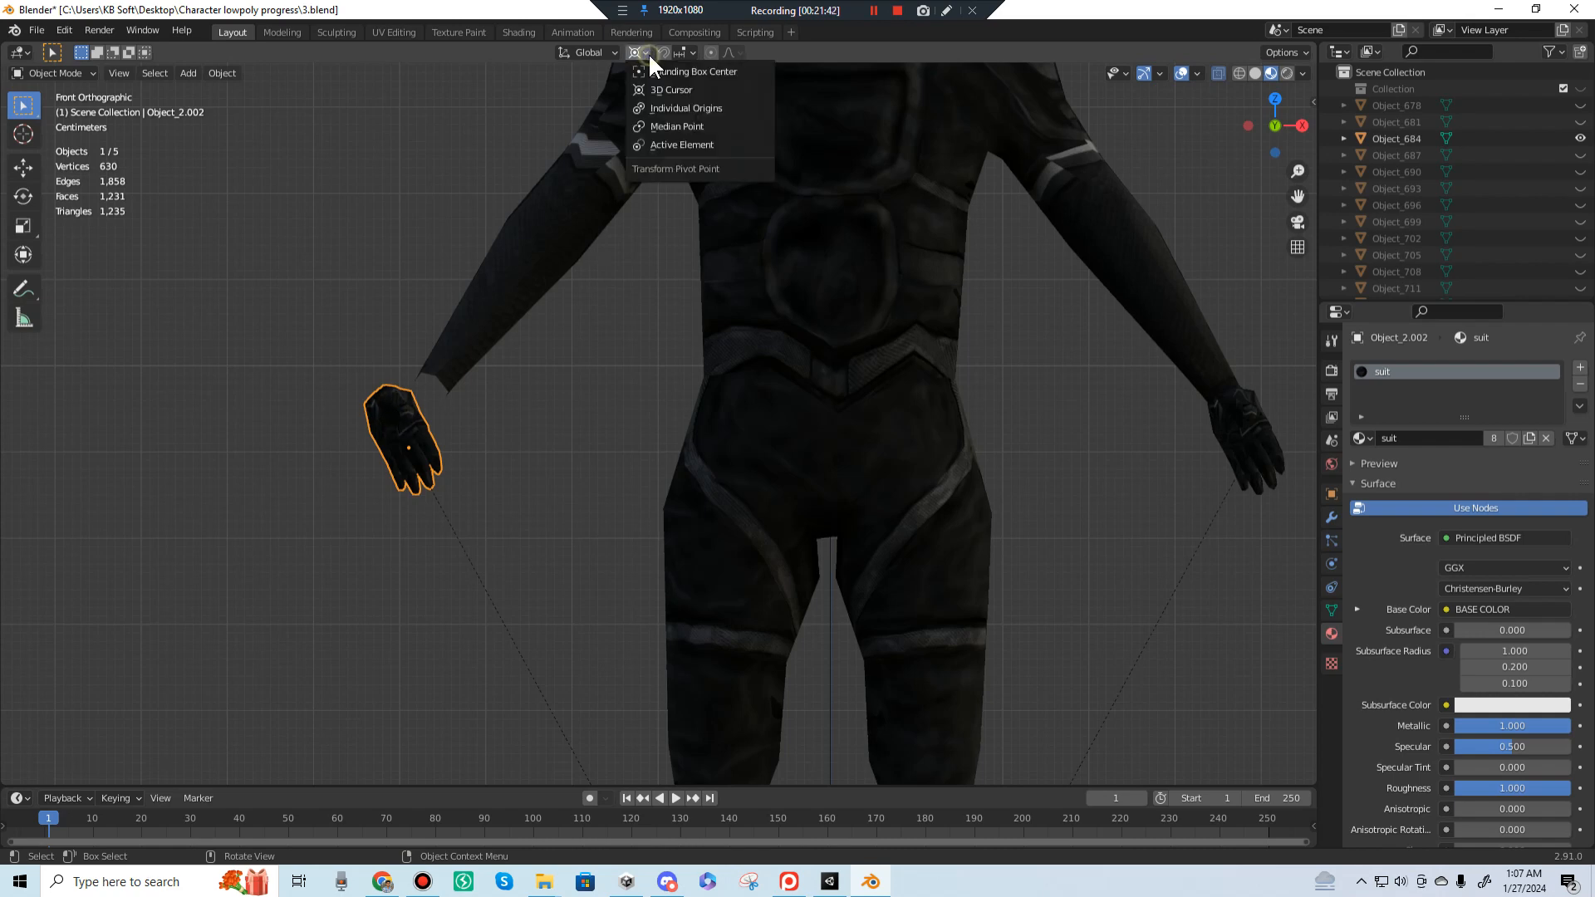
{"action": "left_click", "coordinate": [699, 107]}
{"action": "key", "text": "s"}
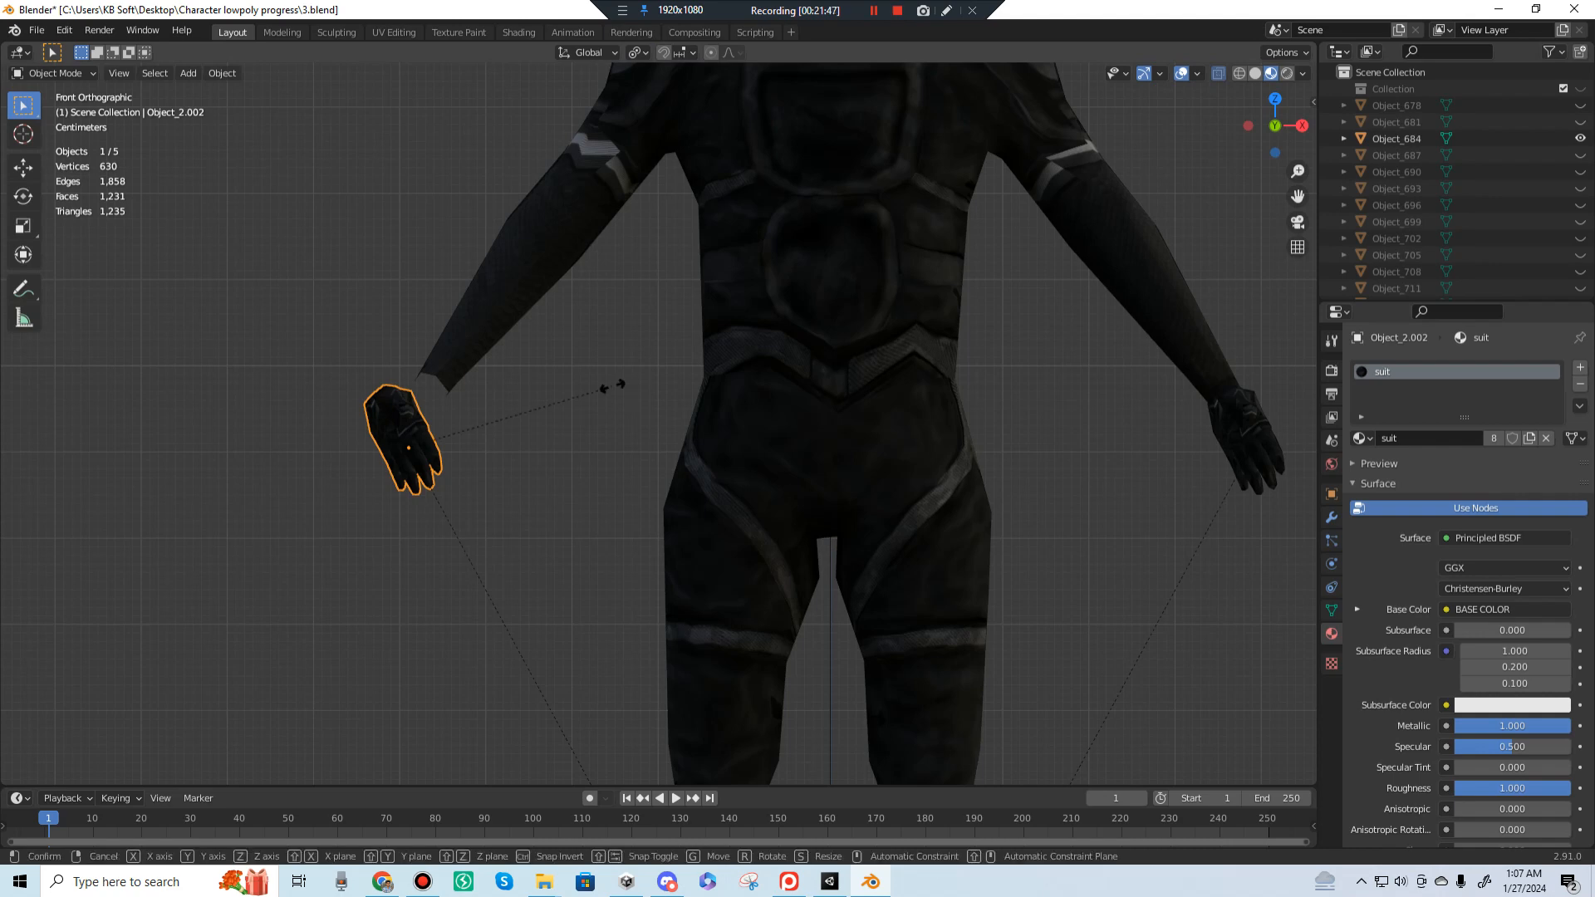
{"action": "key", "text": "x"}
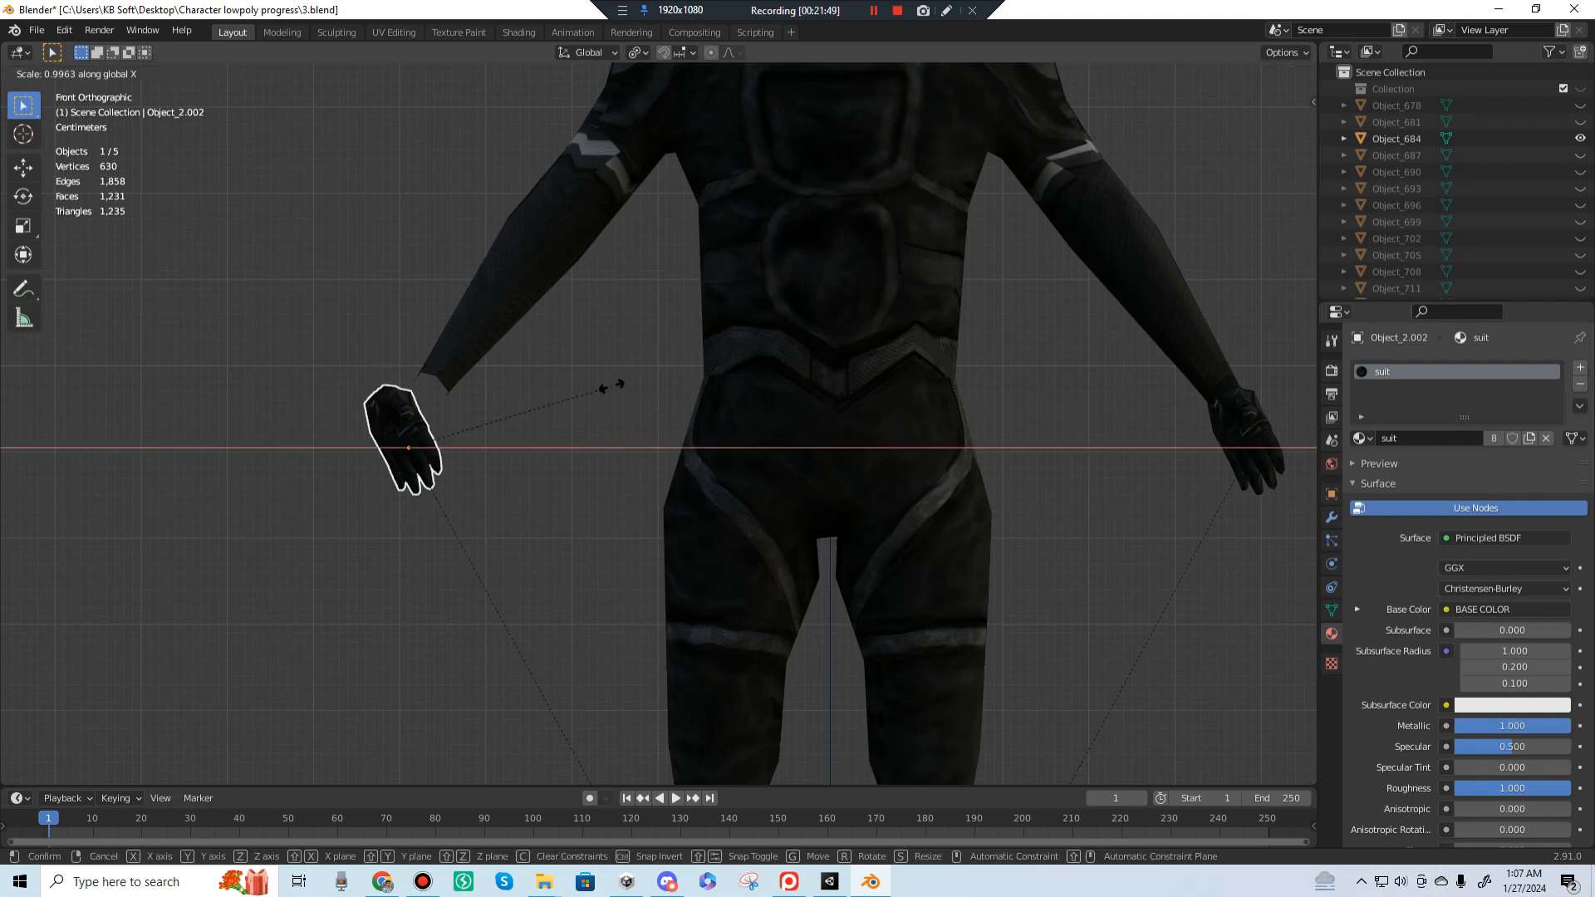
{"action": "key", "text": "Return"}
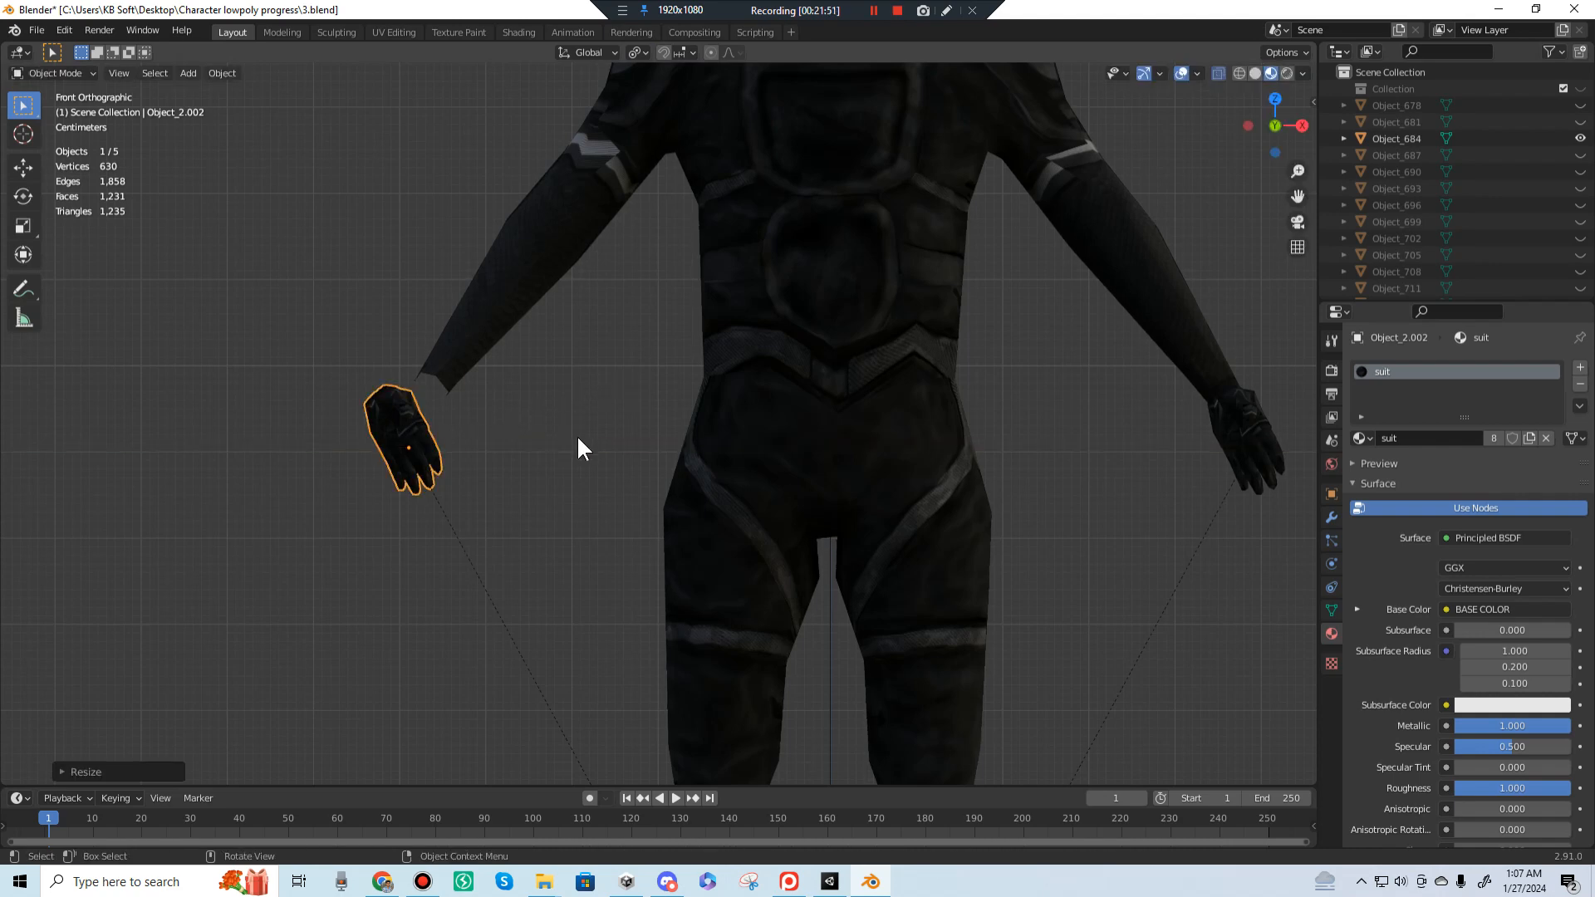
{"action": "middle_click_drag", "start_coordinate": [576, 448], "coordinate": [652, 496]}
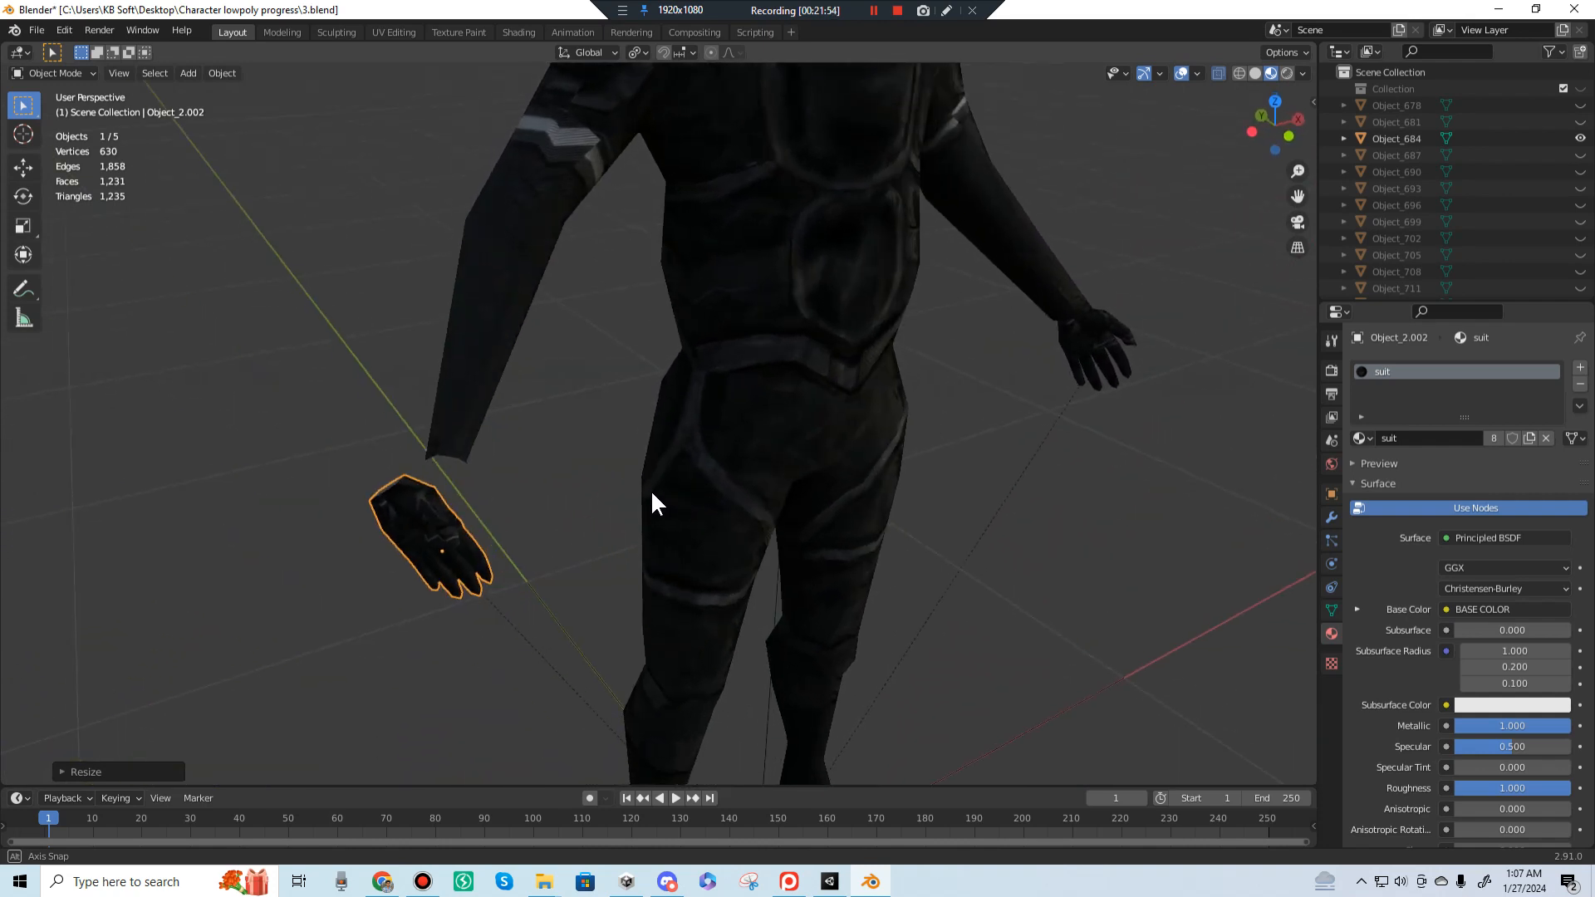
Step: Undo the scaling, mirroring and duplication of the hand
{"action": "left_click", "coordinate": [445, 522]}
{"action": "middle_click_drag", "start_coordinate": [446, 522], "coordinate": [642, 447]}
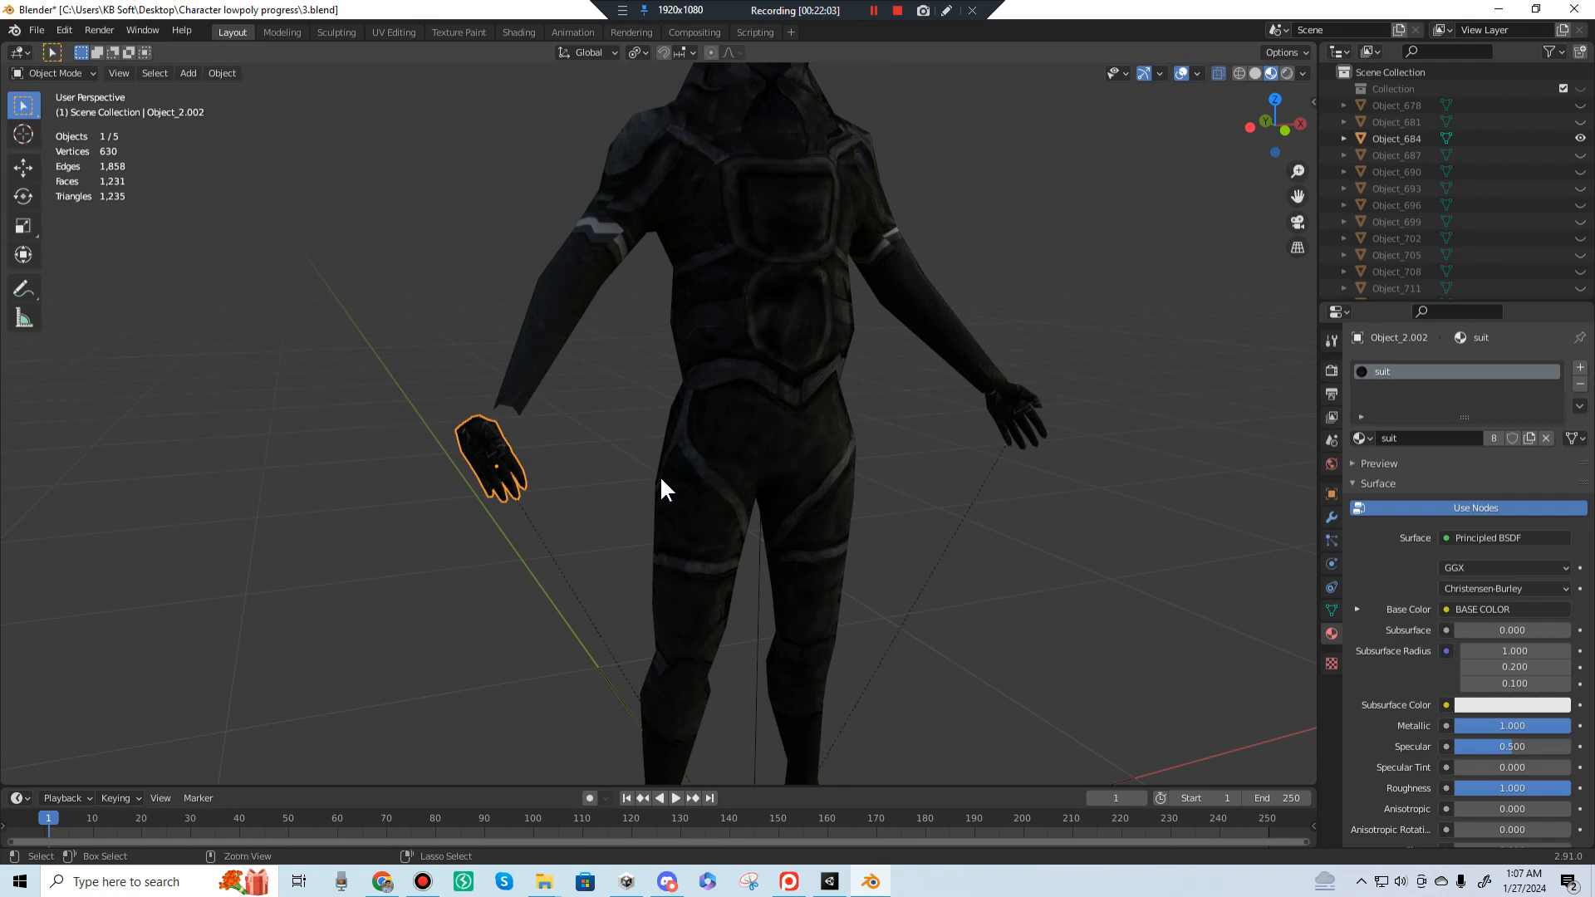
{"action": "key", "text": "ctrl+z"}
{"action": "key", "text": "ctrl+z"}
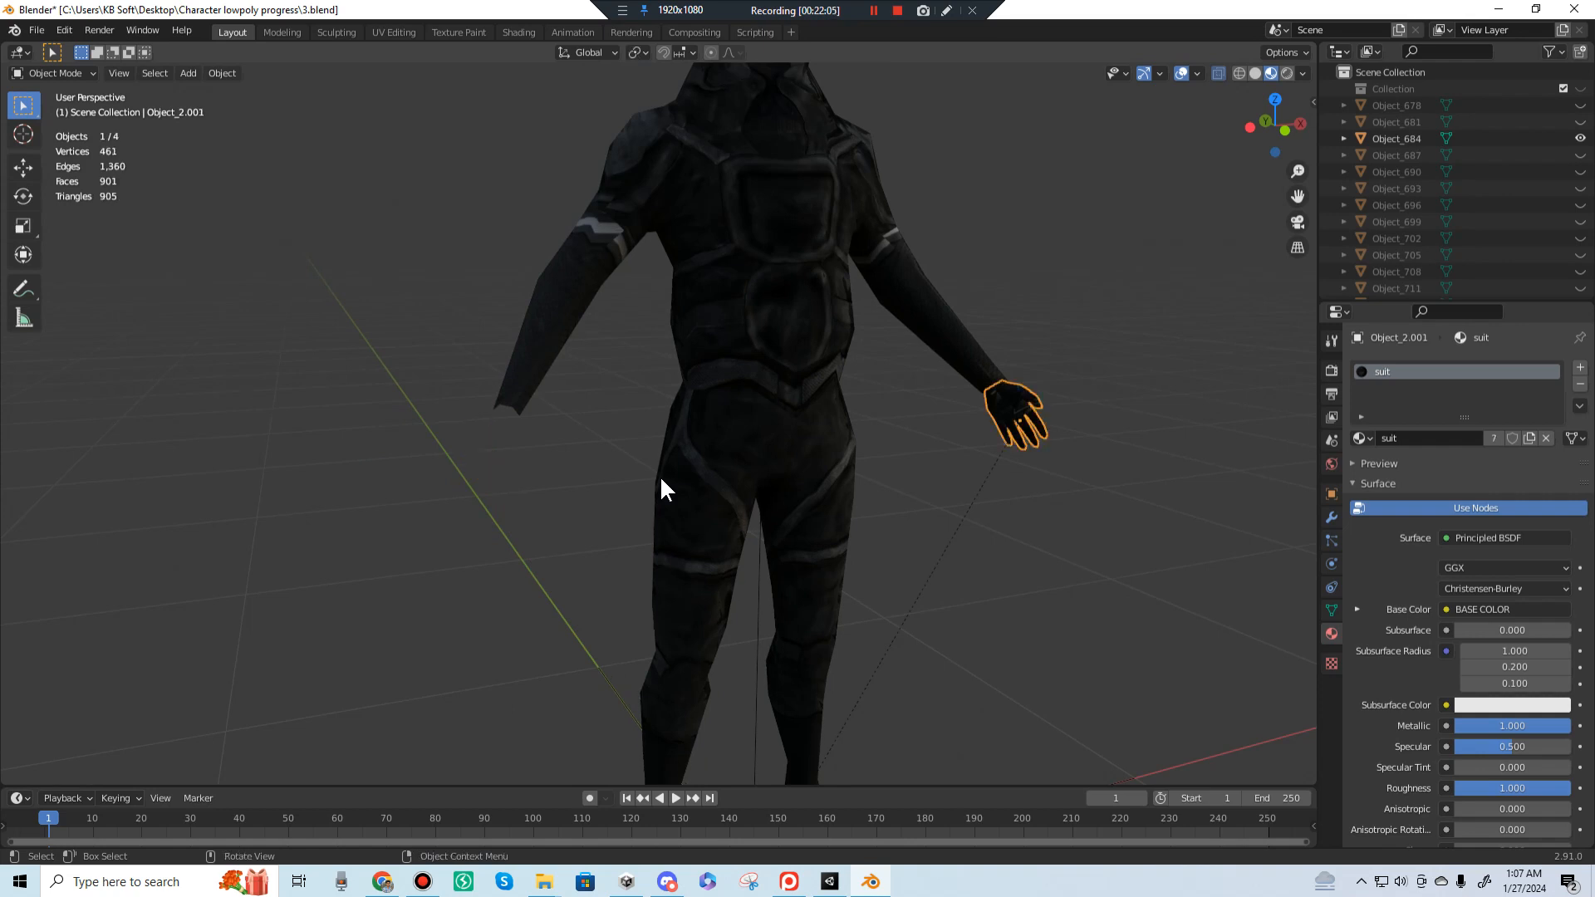
Step: Set the pivot point to 3D Cursor and try rotating the hand 180 degrees around global Z to the opposite arm
{"action": "scroll", "coordinate": [870, 510], "scroll_direction": "down", "scroll_amount": 4}
{"action": "middle_click_drag", "start_coordinate": [870, 510], "coordinate": [832, 506]}
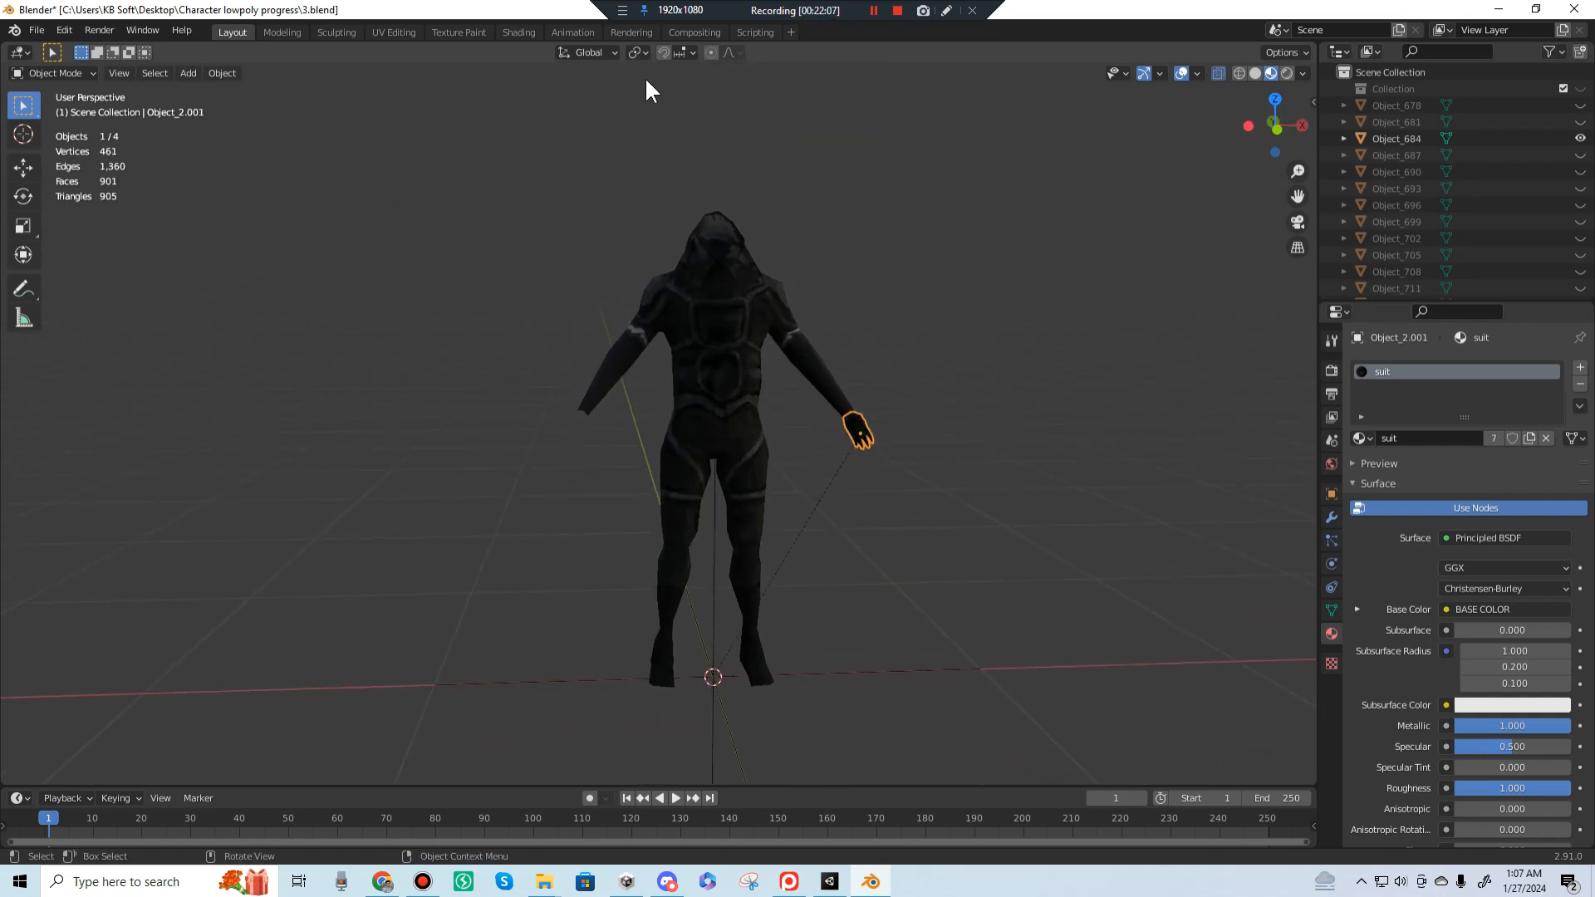
{"action": "left_click", "coordinate": [638, 52]}
{"action": "left_click", "coordinate": [661, 90]}
{"action": "scroll", "coordinate": [950, 456], "scroll_direction": "up", "scroll_amount": 3}
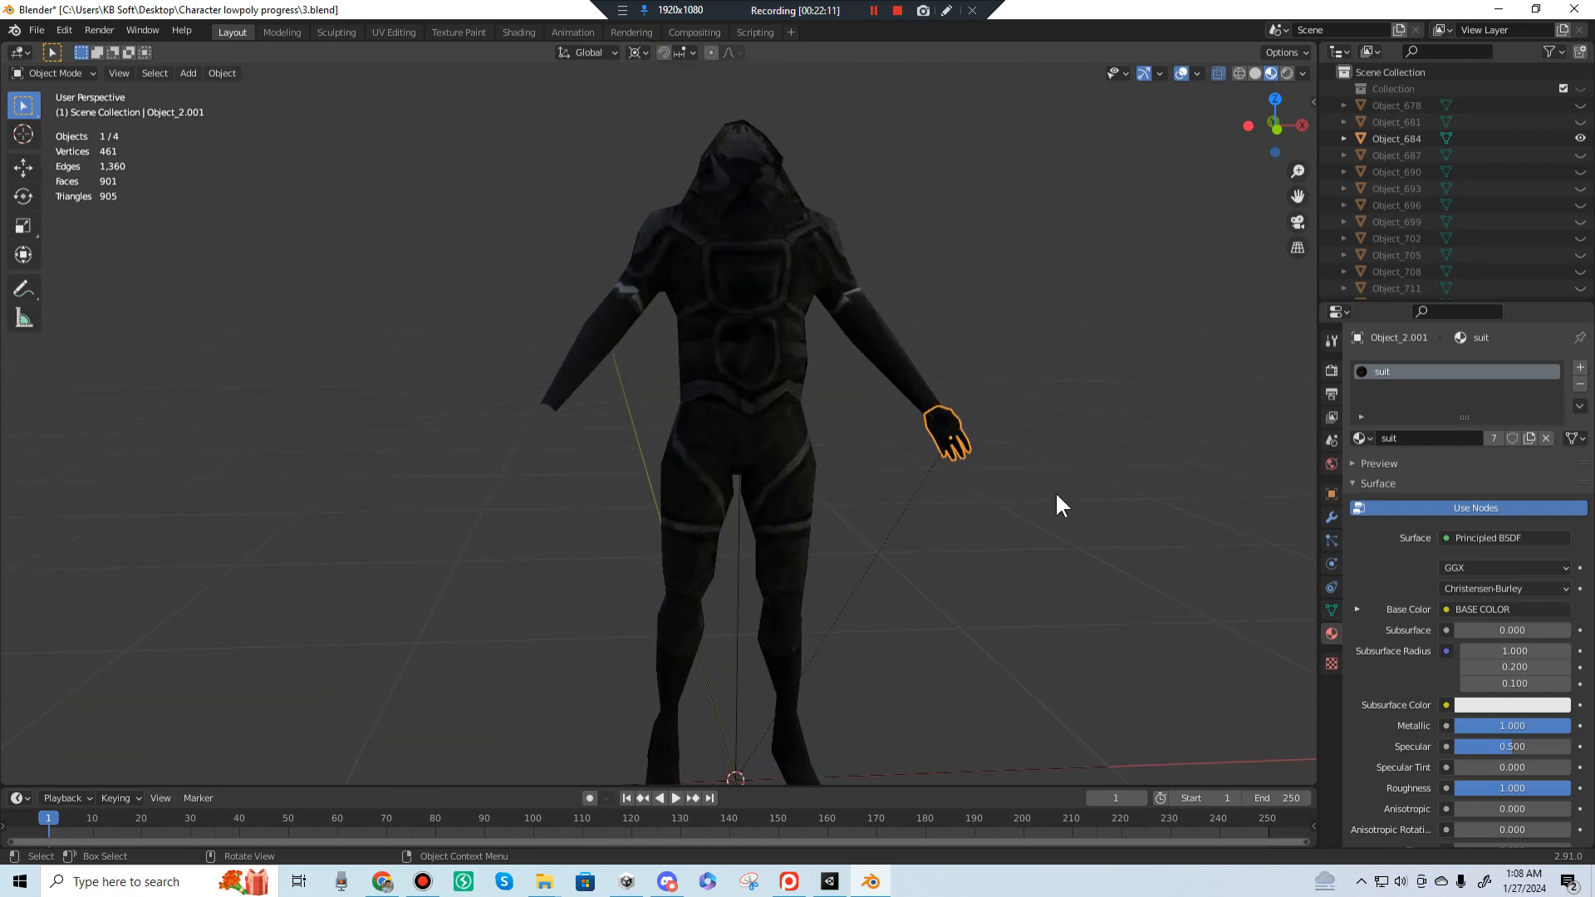
{"action": "key", "text": "r"}
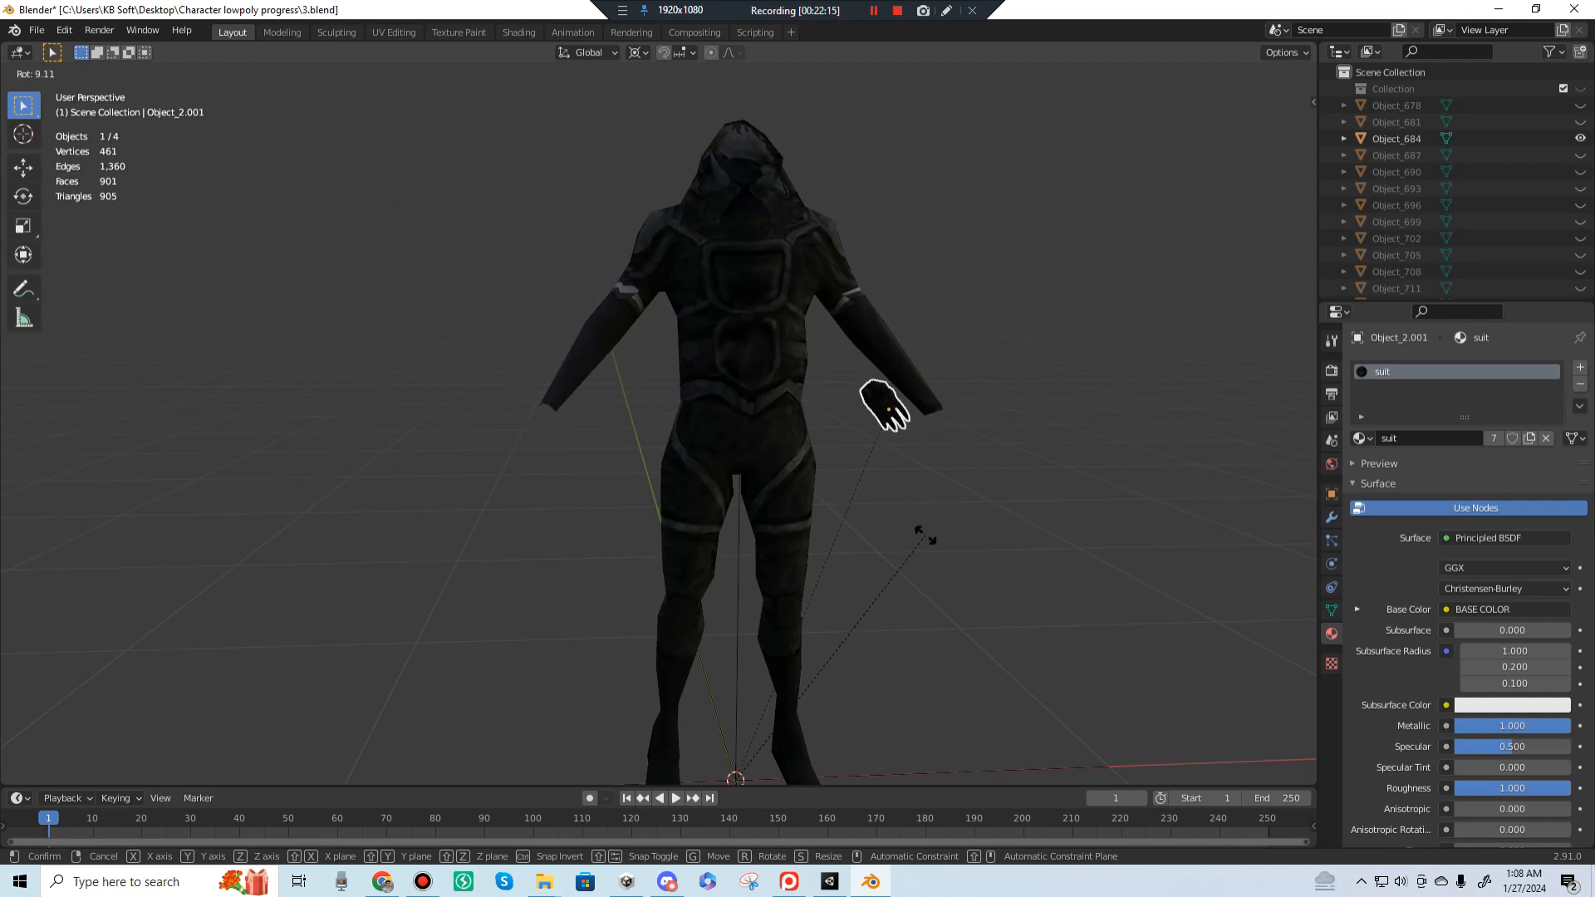
{"action": "key", "text": "z"}
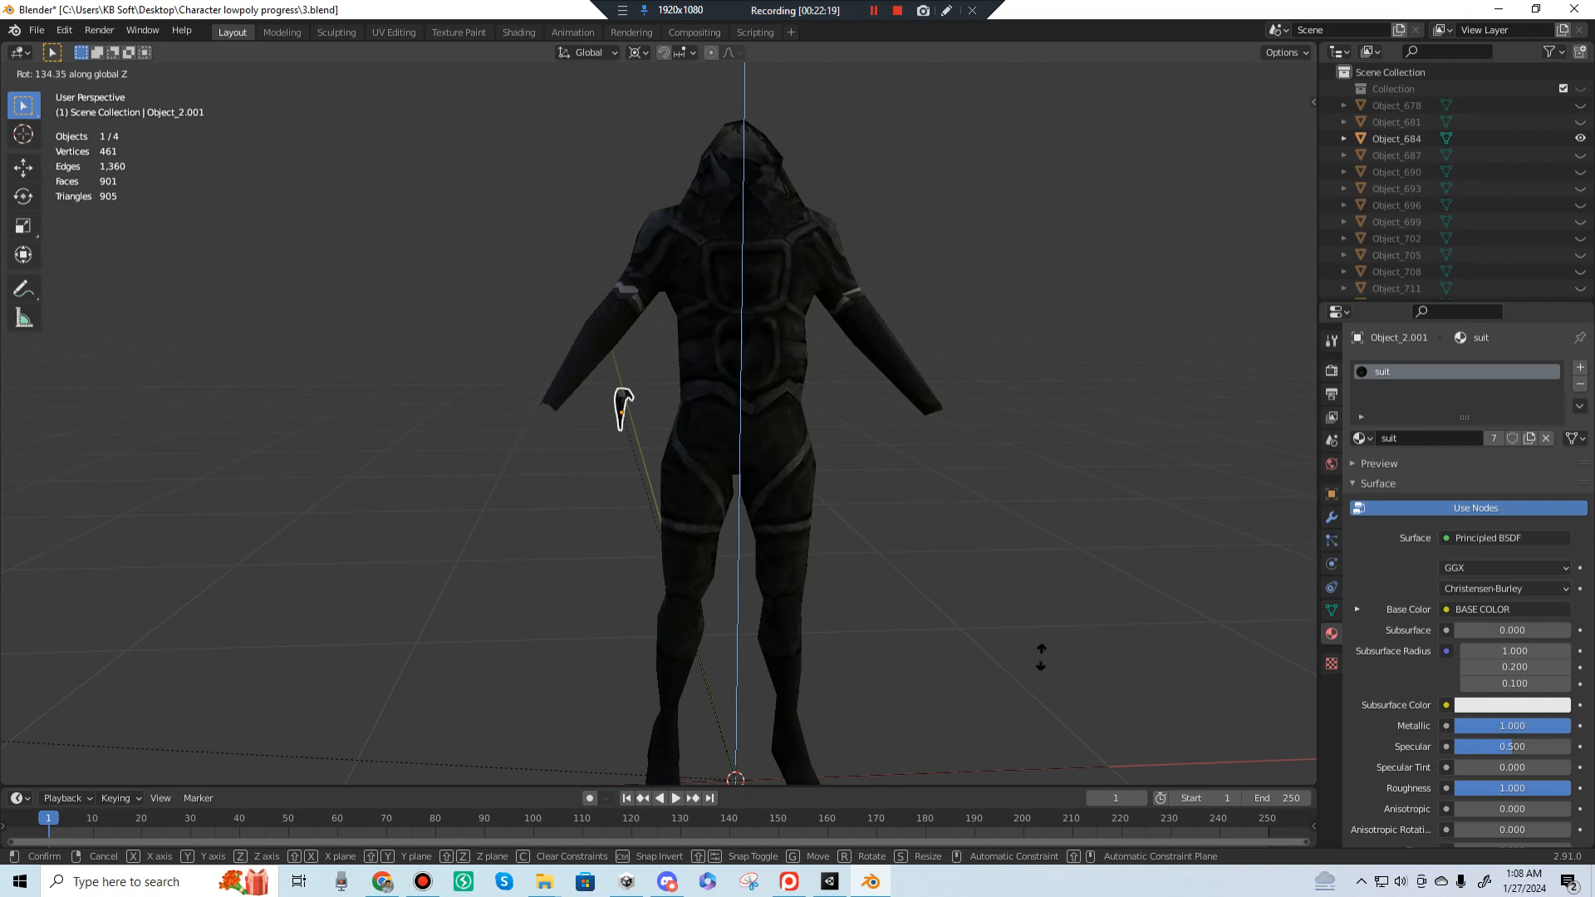
{"action": "type", "text": "180"}
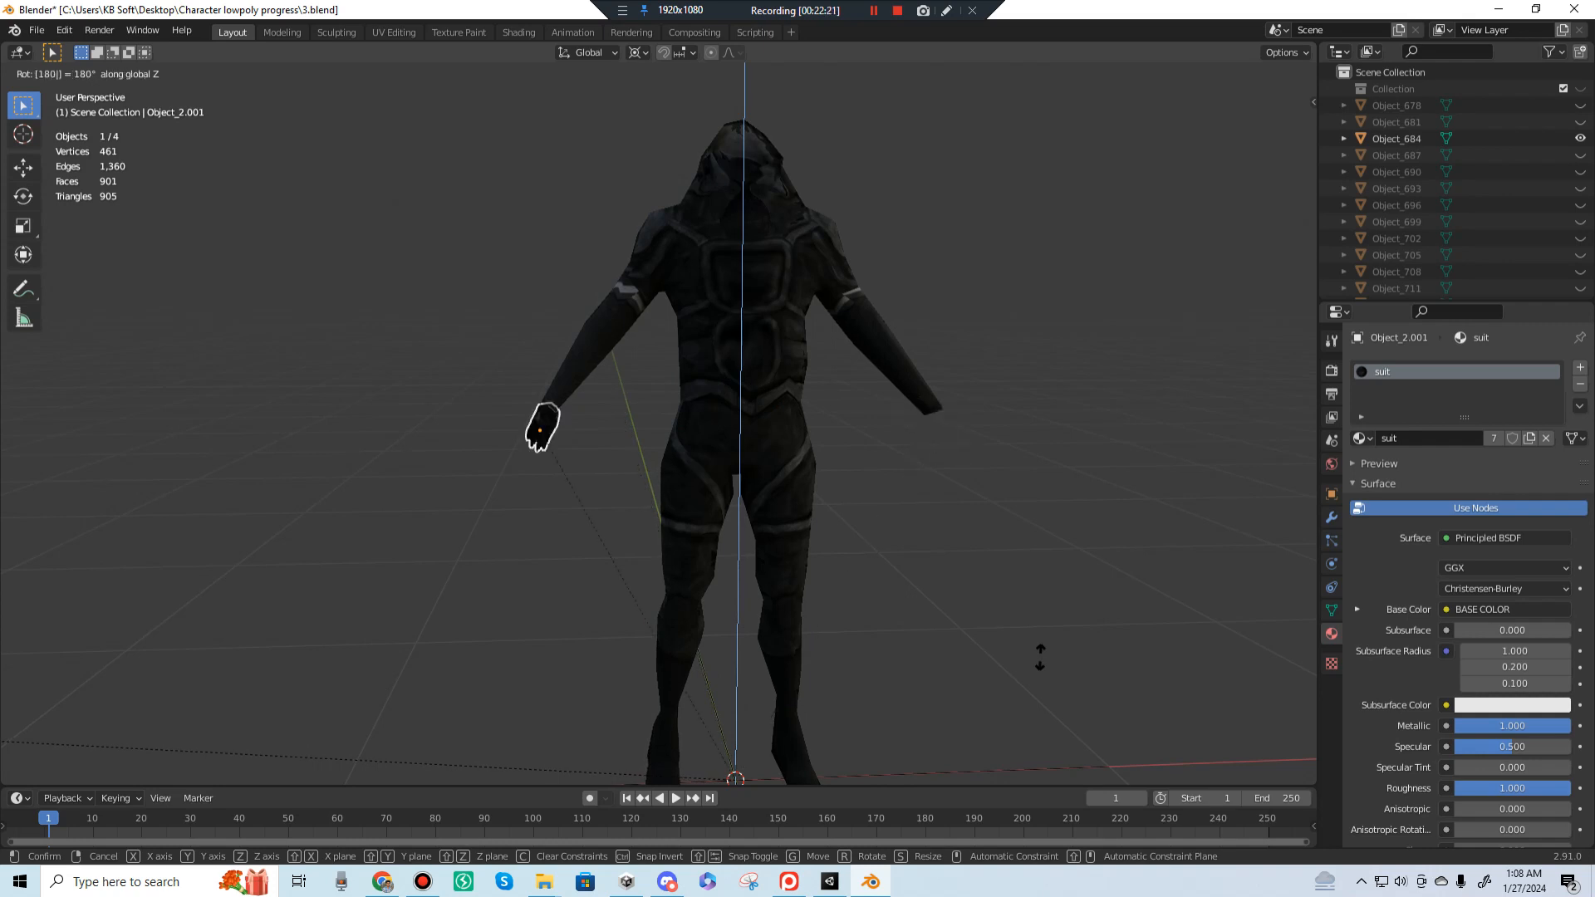
{"action": "key", "text": "Return"}
{"action": "middle_click_drag", "start_coordinate": [396, 515], "coordinate": [945, 460]}
Step: Duplicate the fitted hand and place the copy at the end of the opposite, handless forearm
{"action": "left_click", "coordinate": [656, 540]}
{"action": "left_click", "coordinate": [946, 461]}
{"action": "middle_click_drag", "start_coordinate": [1053, 509], "coordinate": [886, 505], "text": "shift"}
{"action": "scroll", "coordinate": [885, 495], "scroll_direction": "up", "scroll_amount": 5}
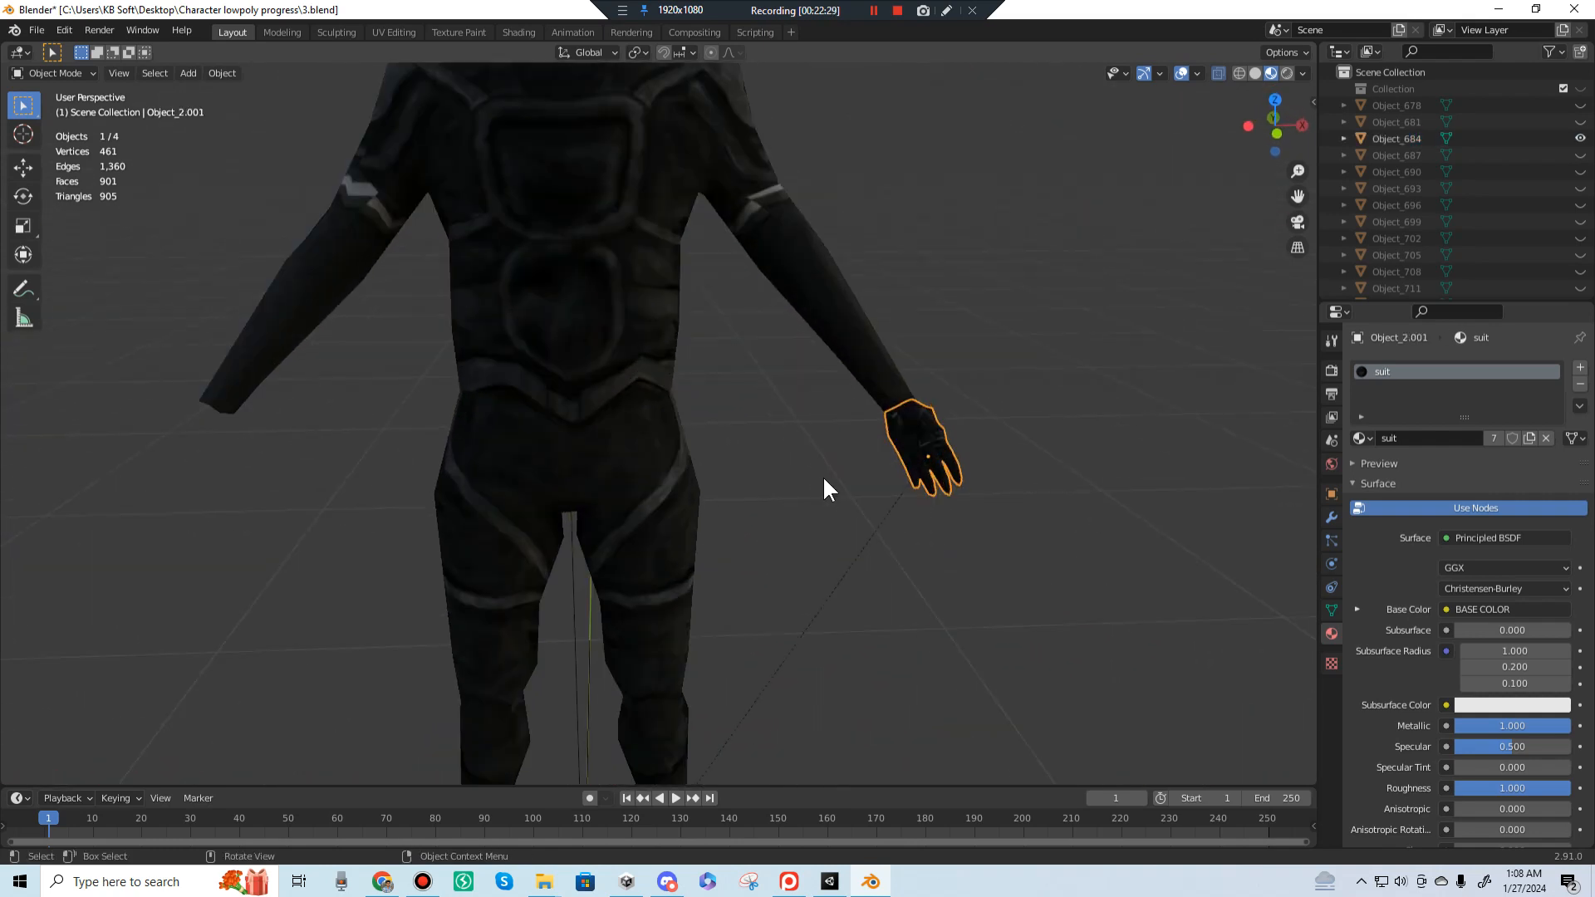
{"action": "key", "text": "shift+d"}
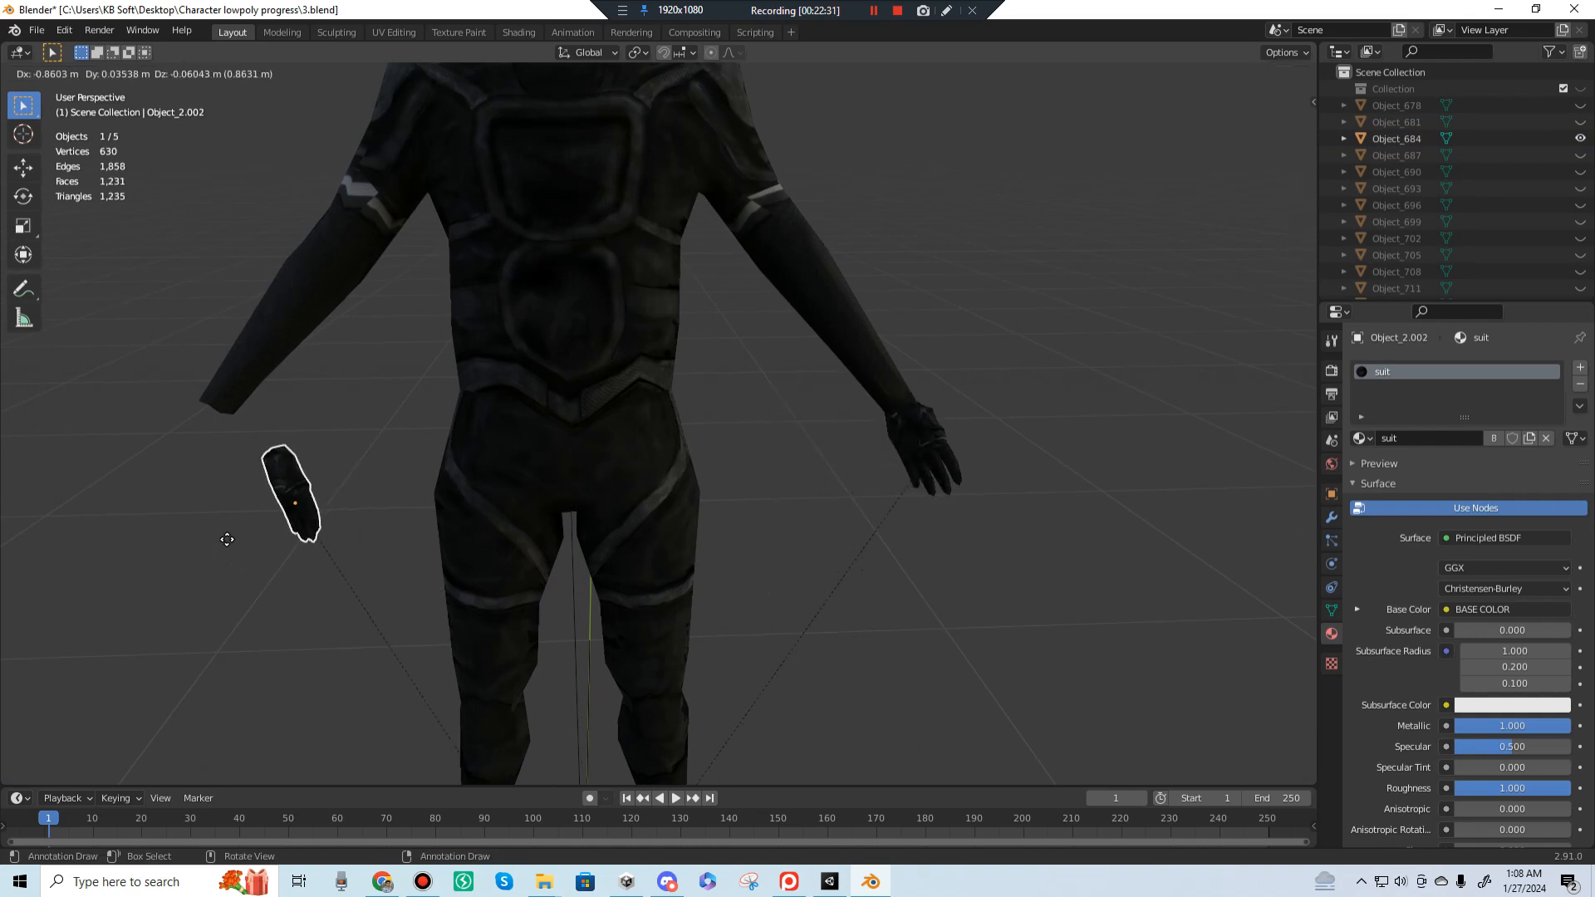
{"action": "left_click", "coordinate": [168, 528]}
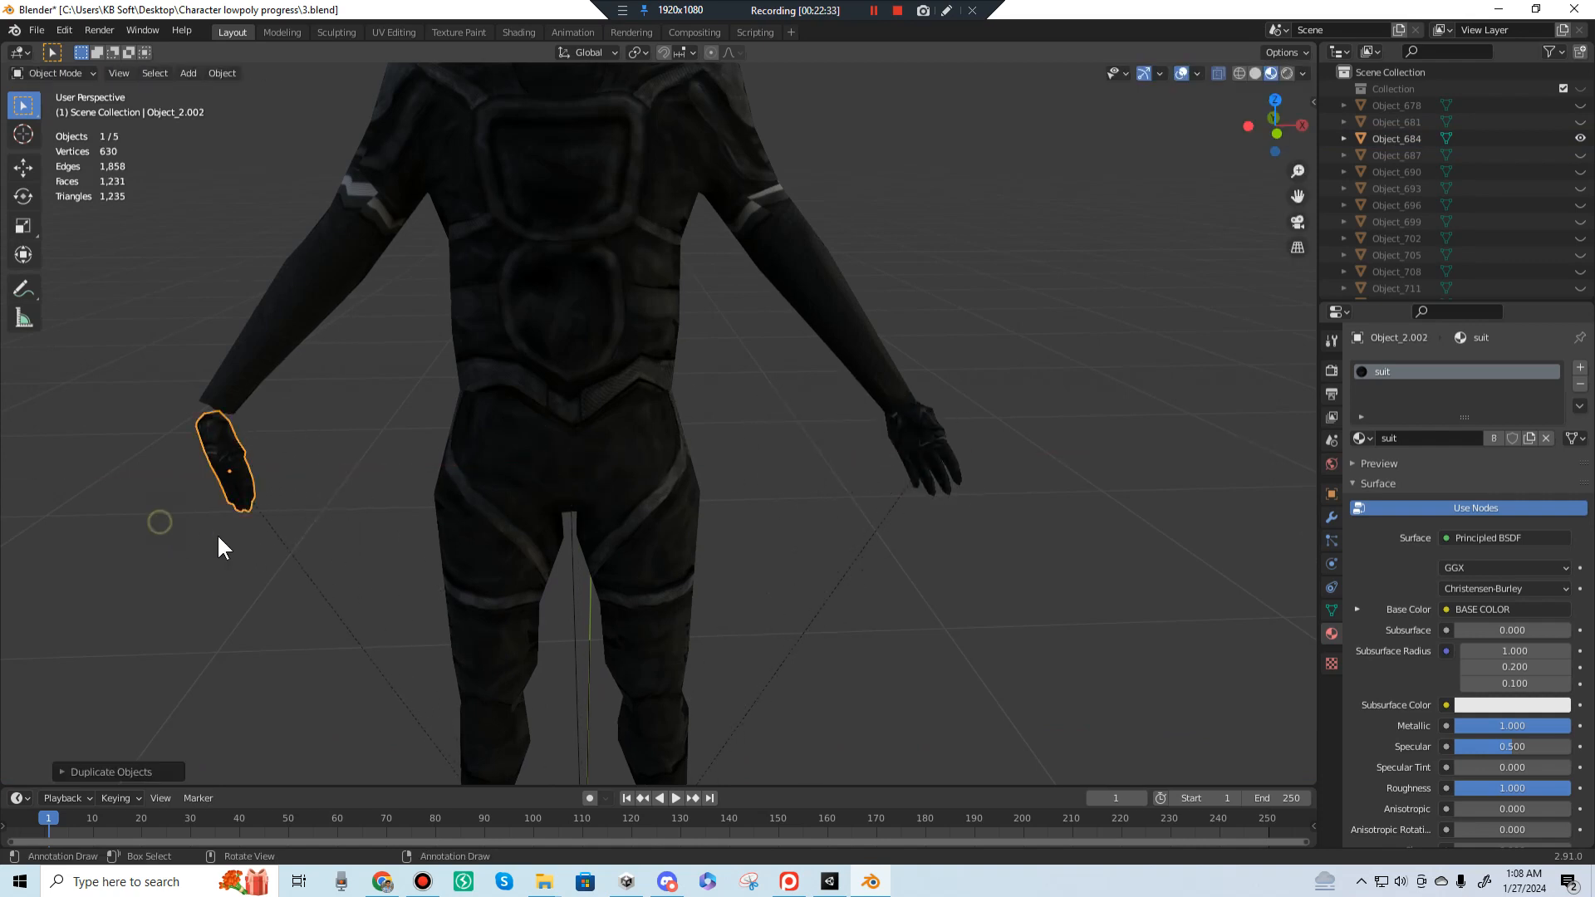
Step: Rotate the copied hand about 130 degrees around global Z at the end of the handless forearm
{"action": "middle_click_drag", "start_coordinate": [217, 534], "coordinate": [675, 497], "text": "shift"}
{"action": "scroll", "coordinate": [582, 418], "scroll_direction": "up", "scroll_amount": 2}
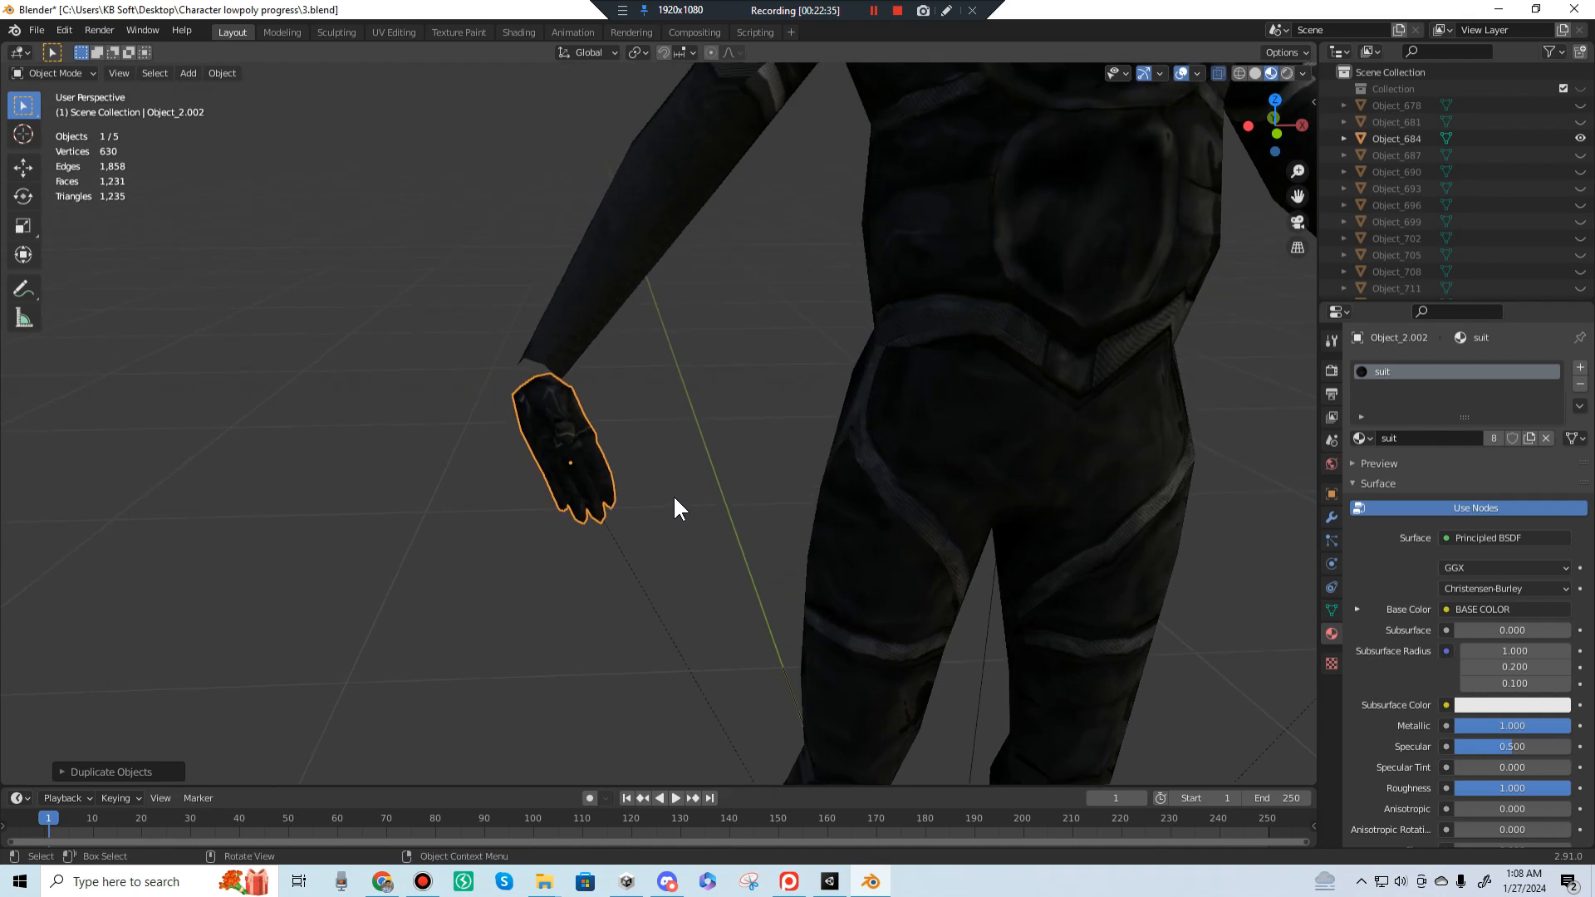
{"action": "key", "text": "r"}
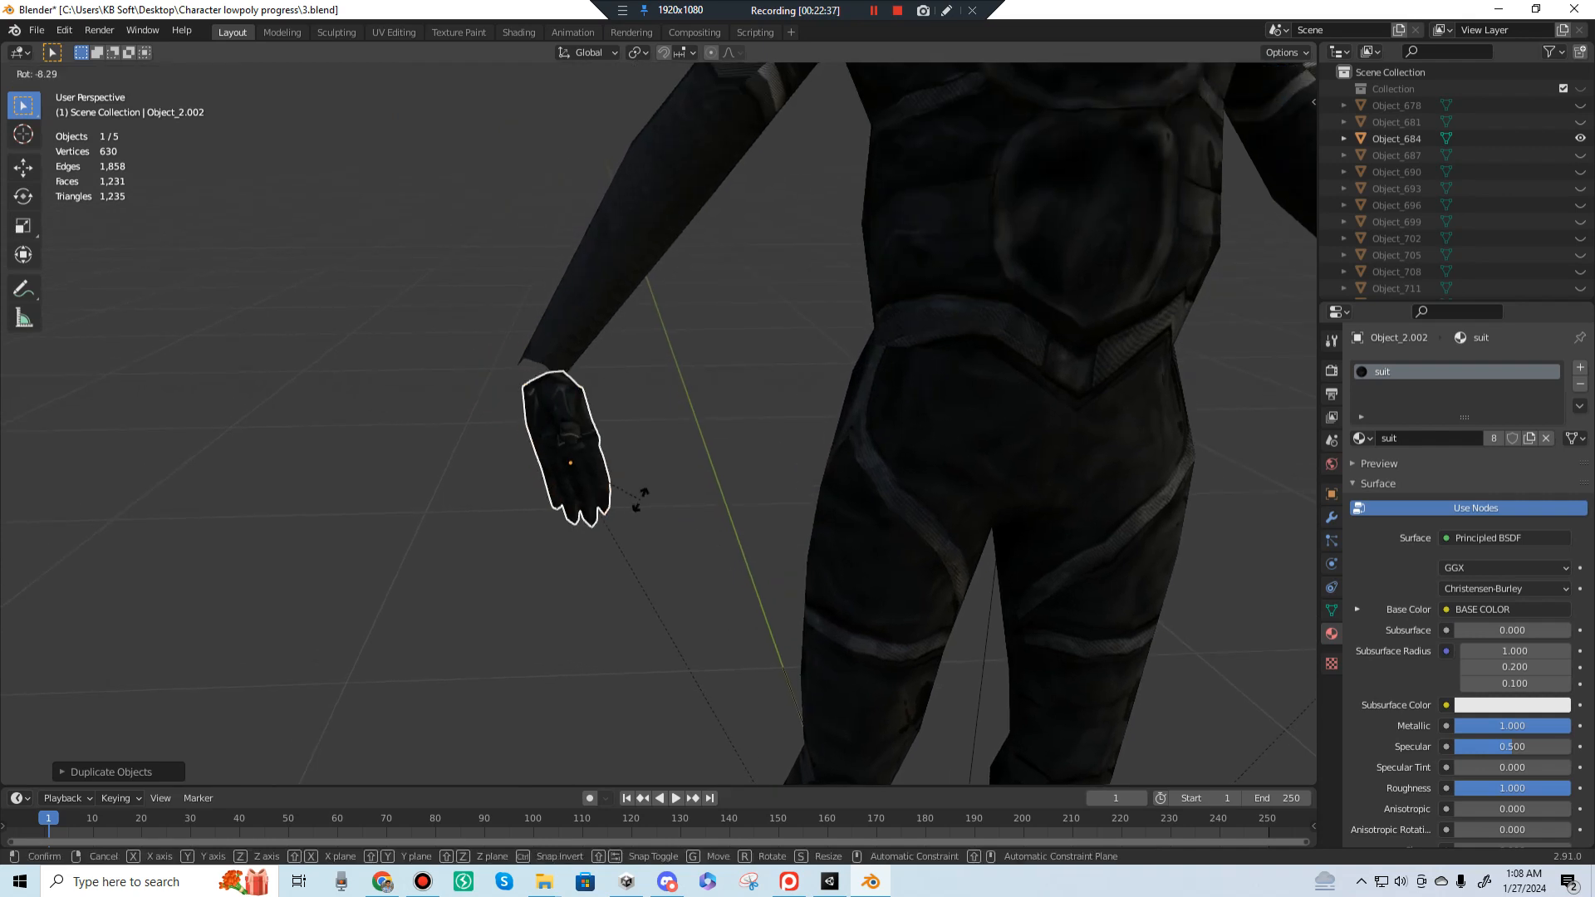
{"action": "key", "text": "z"}
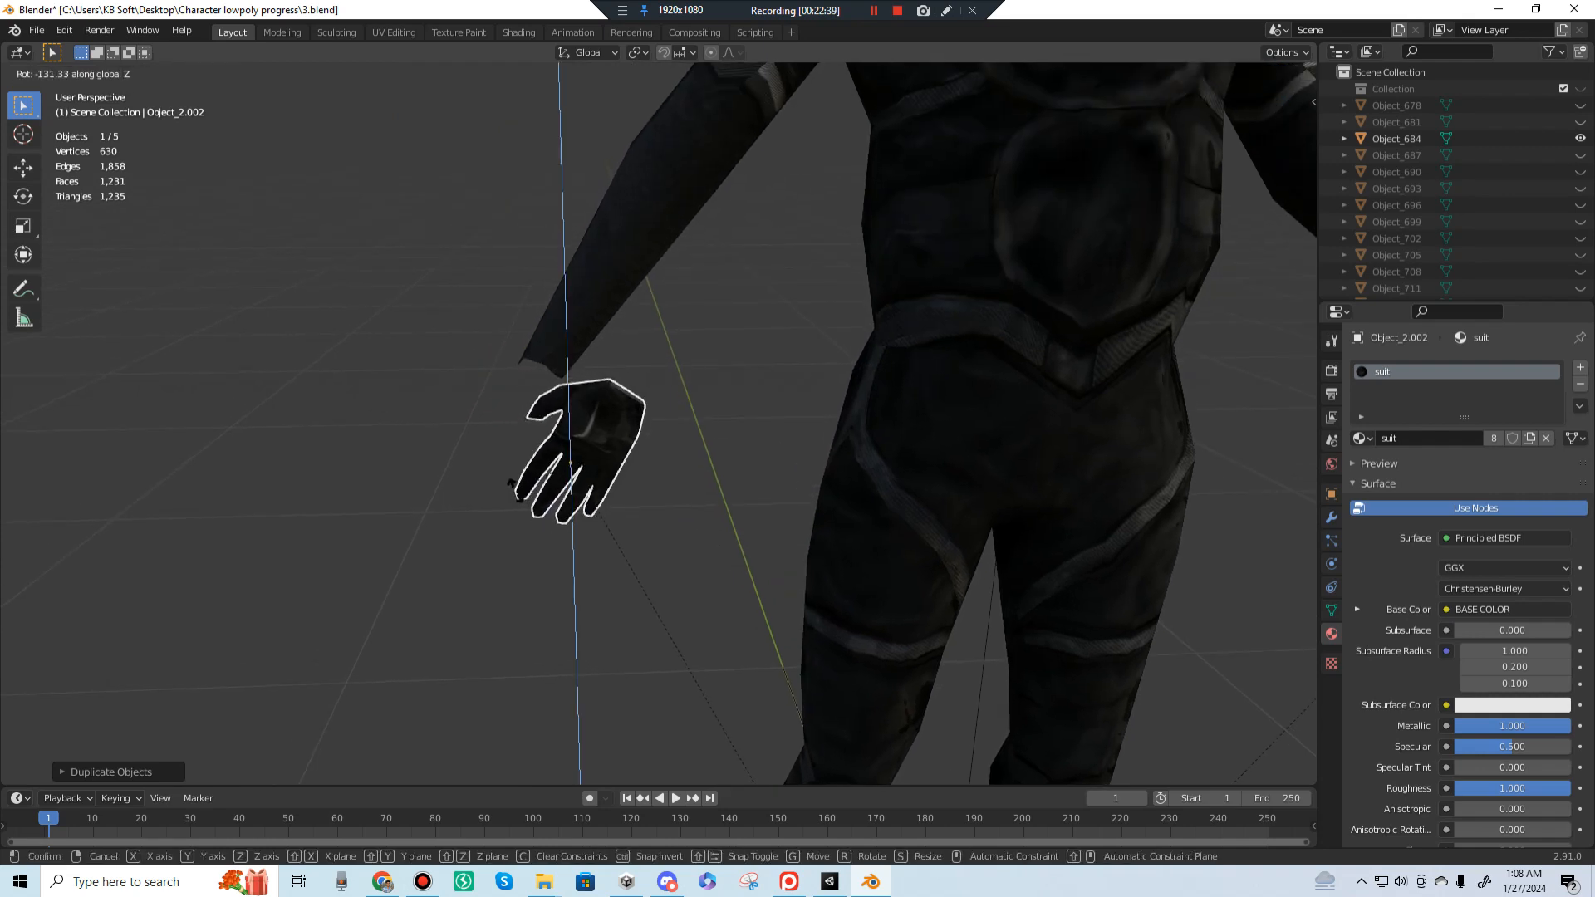
{"action": "left_click", "coordinate": [498, 486]}
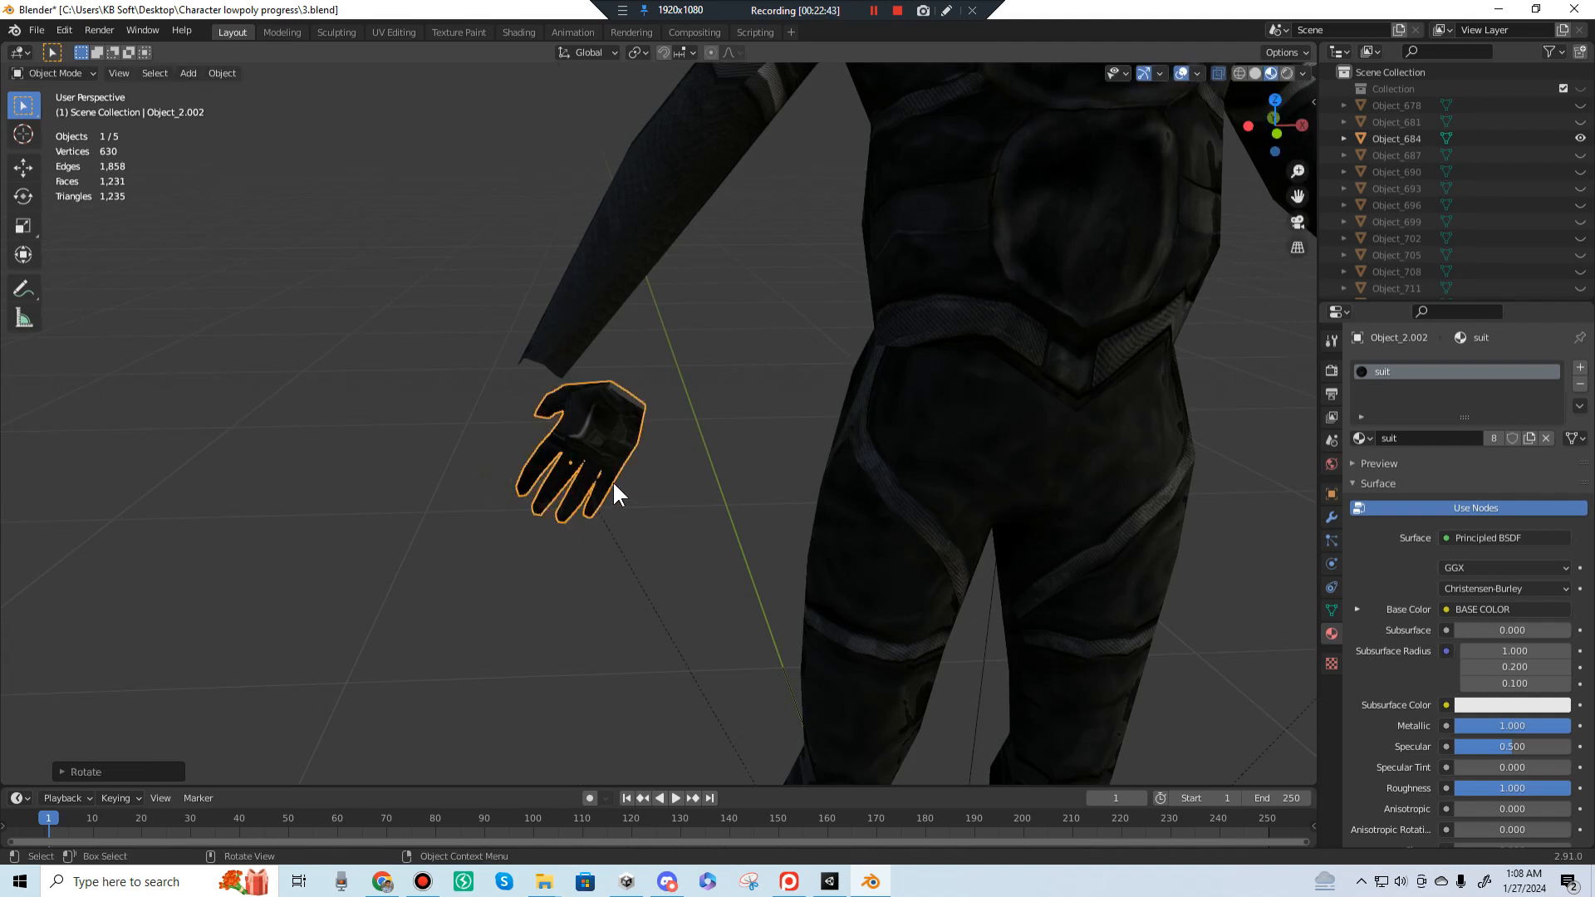
{"action": "key", "text": "s"}
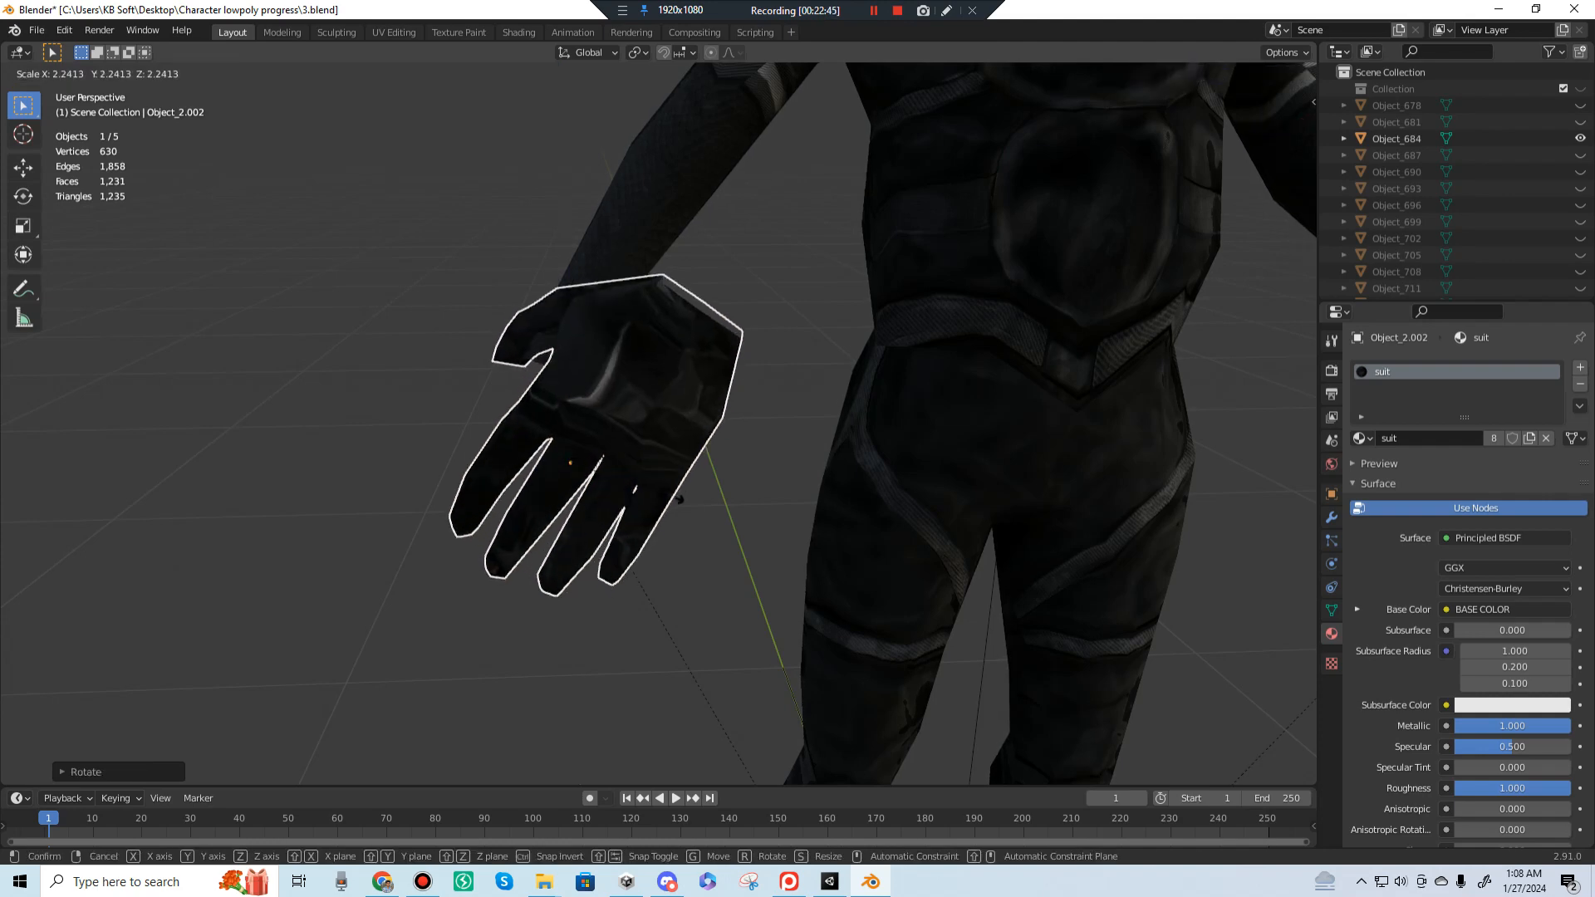
{"action": "key", "text": "z"}
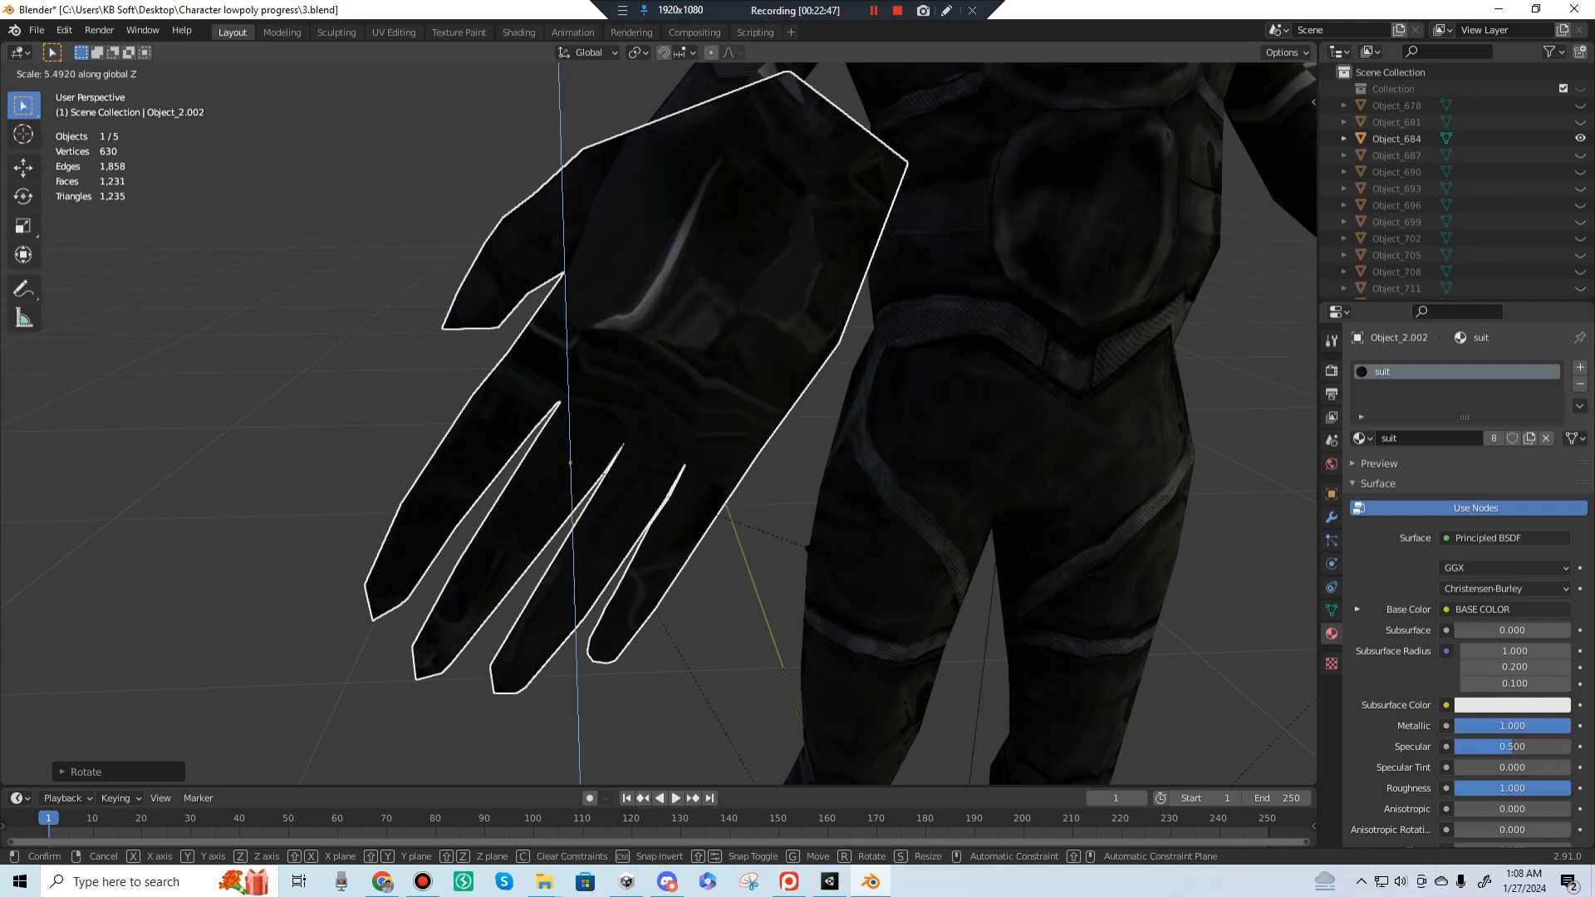
{"action": "key", "text": "Escape"}
Step: Try mirroring the copied hand along global X with a scale of -1
{"action": "middle_click_drag", "start_coordinate": [661, 481], "coordinate": [870, 528]}
{"action": "middle_click_drag", "start_coordinate": [787, 471], "coordinate": [689, 440]}
{"action": "scroll", "coordinate": [745, 513], "scroll_direction": "down", "scroll_amount": 6}
{"action": "scroll", "coordinate": [768, 569], "scroll_direction": "down", "scroll_amount": 4}
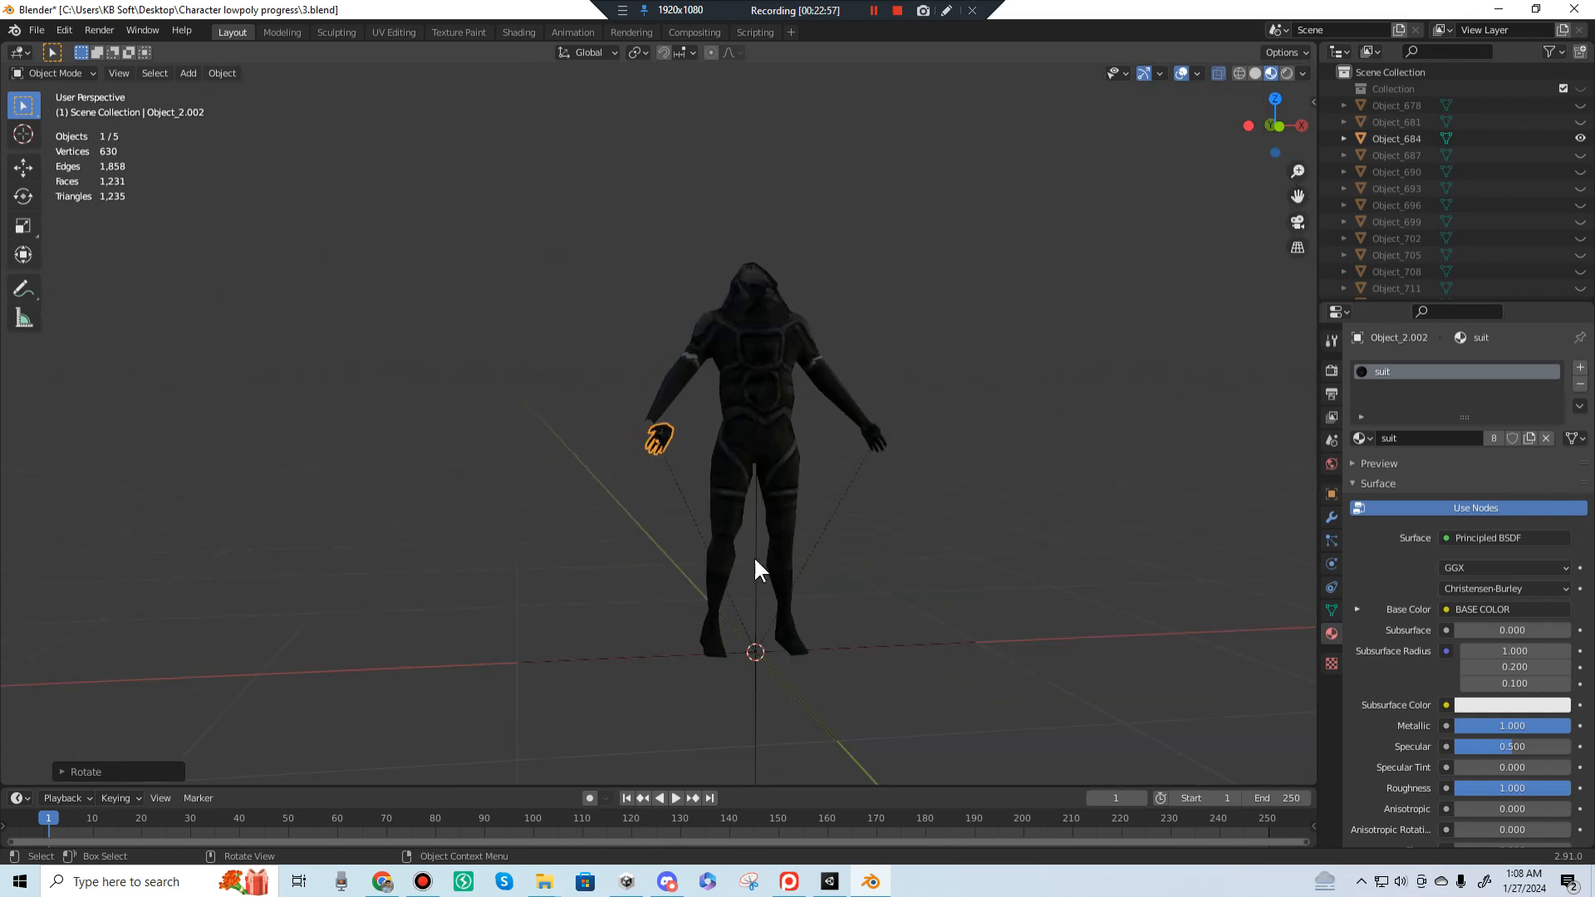
{"action": "scroll", "coordinate": [709, 452], "scroll_direction": "up", "scroll_amount": 4}
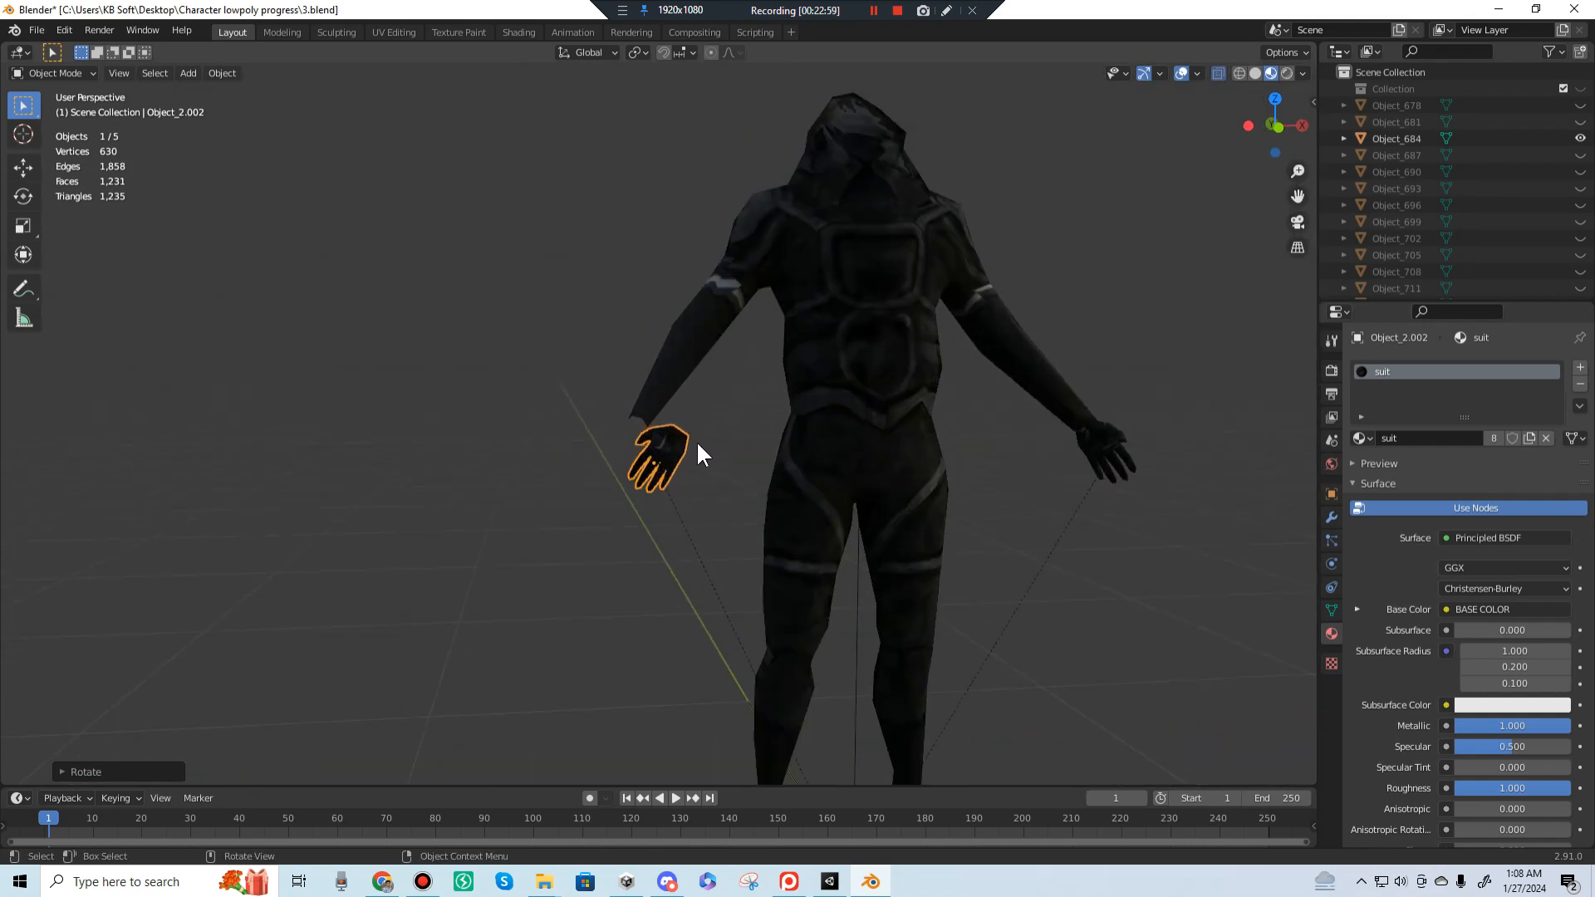
{"action": "key", "text": "s"}
{"action": "key", "text": "x"}
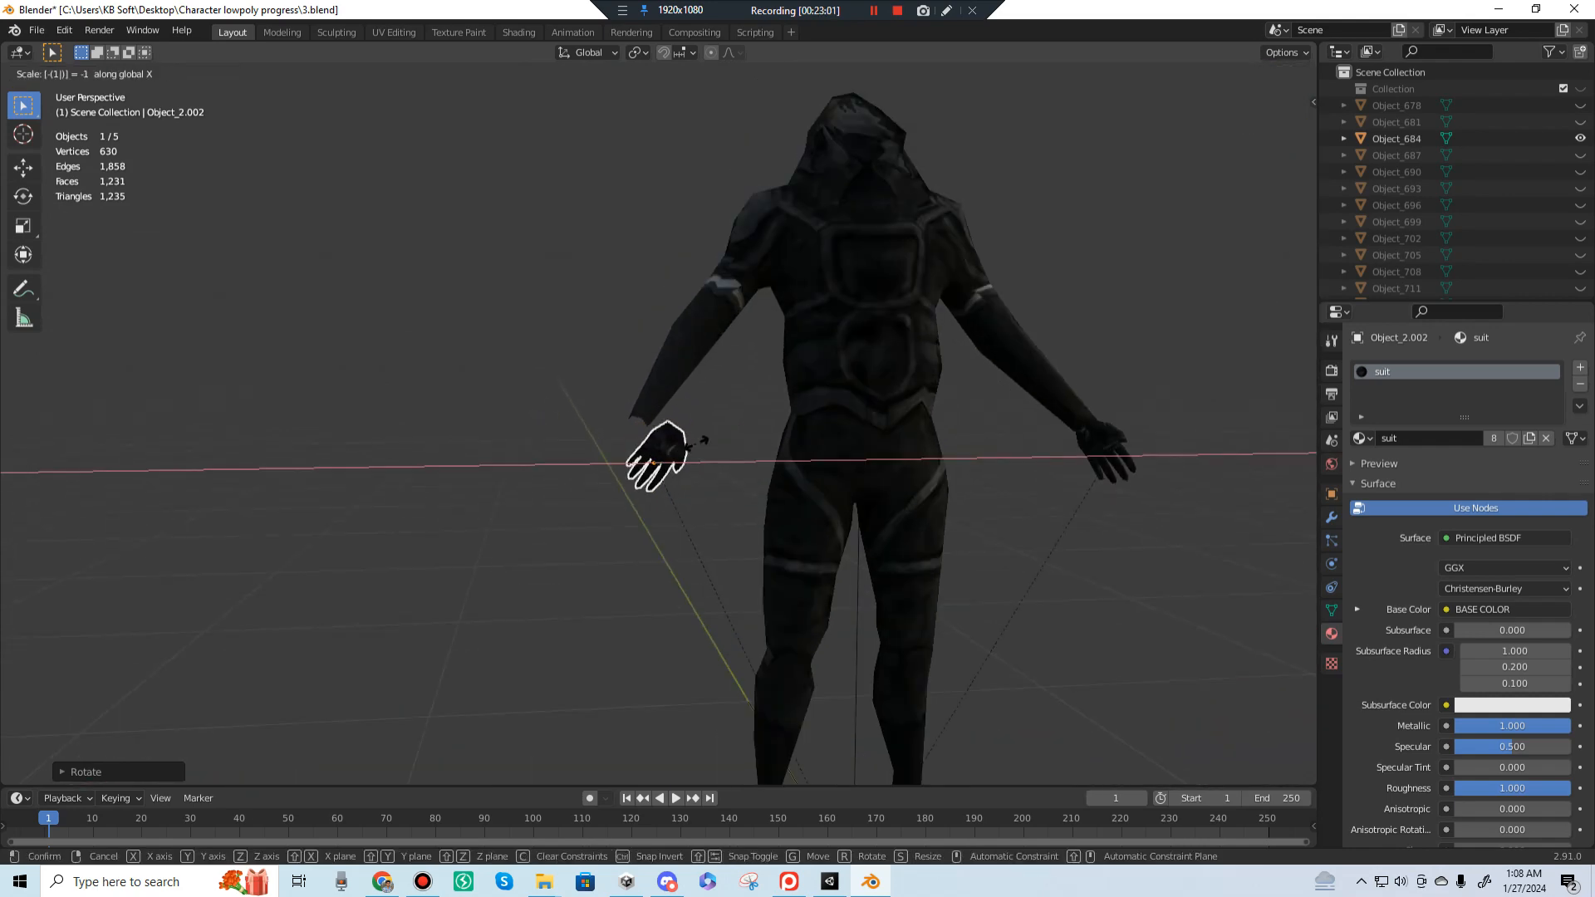
{"action": "left_click", "coordinate": [721, 457]}
Step: Mirror the copied hand along global Z with a scale of -1
{"action": "scroll", "coordinate": [722, 459], "scroll_direction": "up", "scroll_amount": 3}
{"action": "mouse_move", "coordinate": [769, 474]}
{"action": "middle_mouse_down"}
{"action": "mouse_move", "coordinate": [725, 436]}
{"action": "mouse_move", "coordinate": [720, 398]}
{"action": "mouse_move", "coordinate": [769, 498]}
{"action": "middle_mouse_up"}
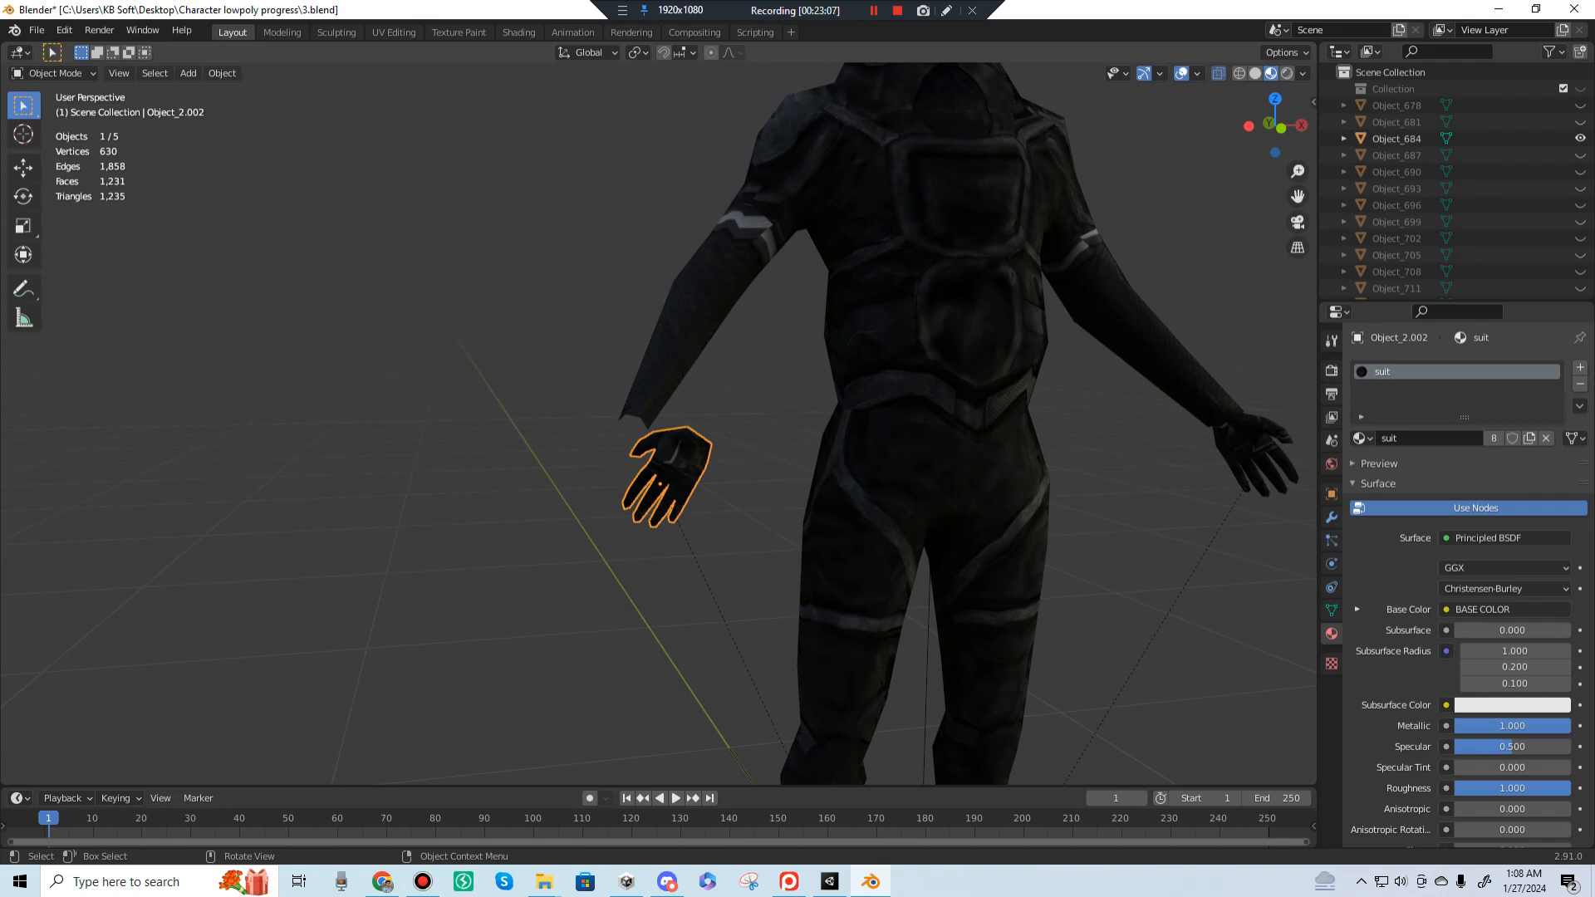
{"action": "key", "text": "s"}
{"action": "key", "text": "z"}
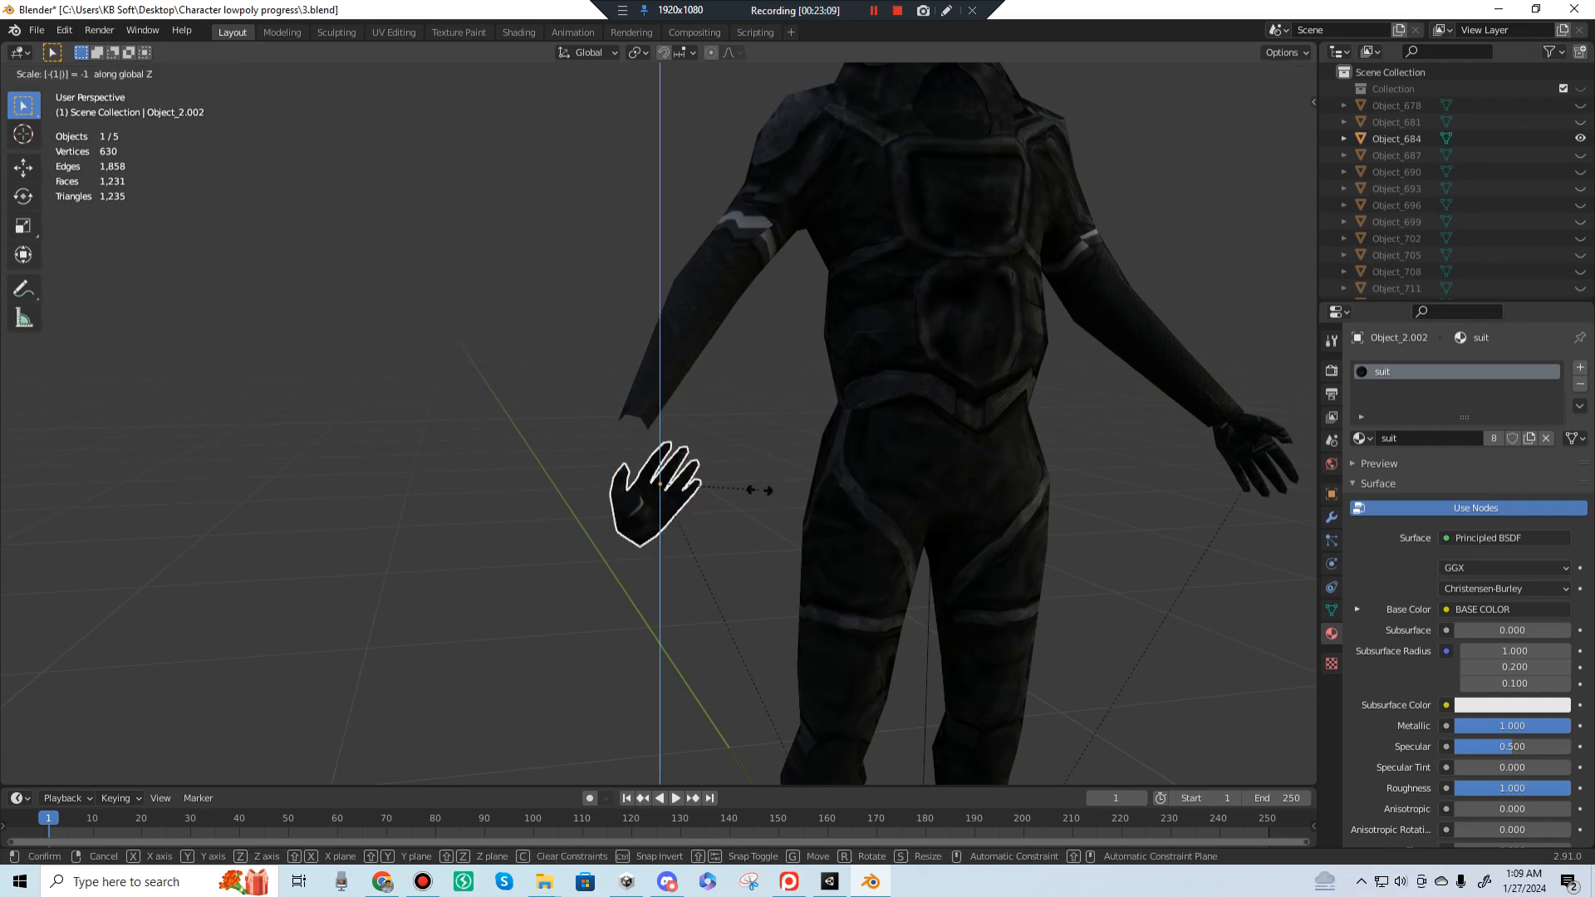
{"action": "left_click", "coordinate": [751, 487]}
Step: Rotate the mirrored hand from the side and front views so its fingers point down and away from the forearm
{"action": "middle_click_drag", "start_coordinate": [748, 482], "coordinate": [811, 544]}
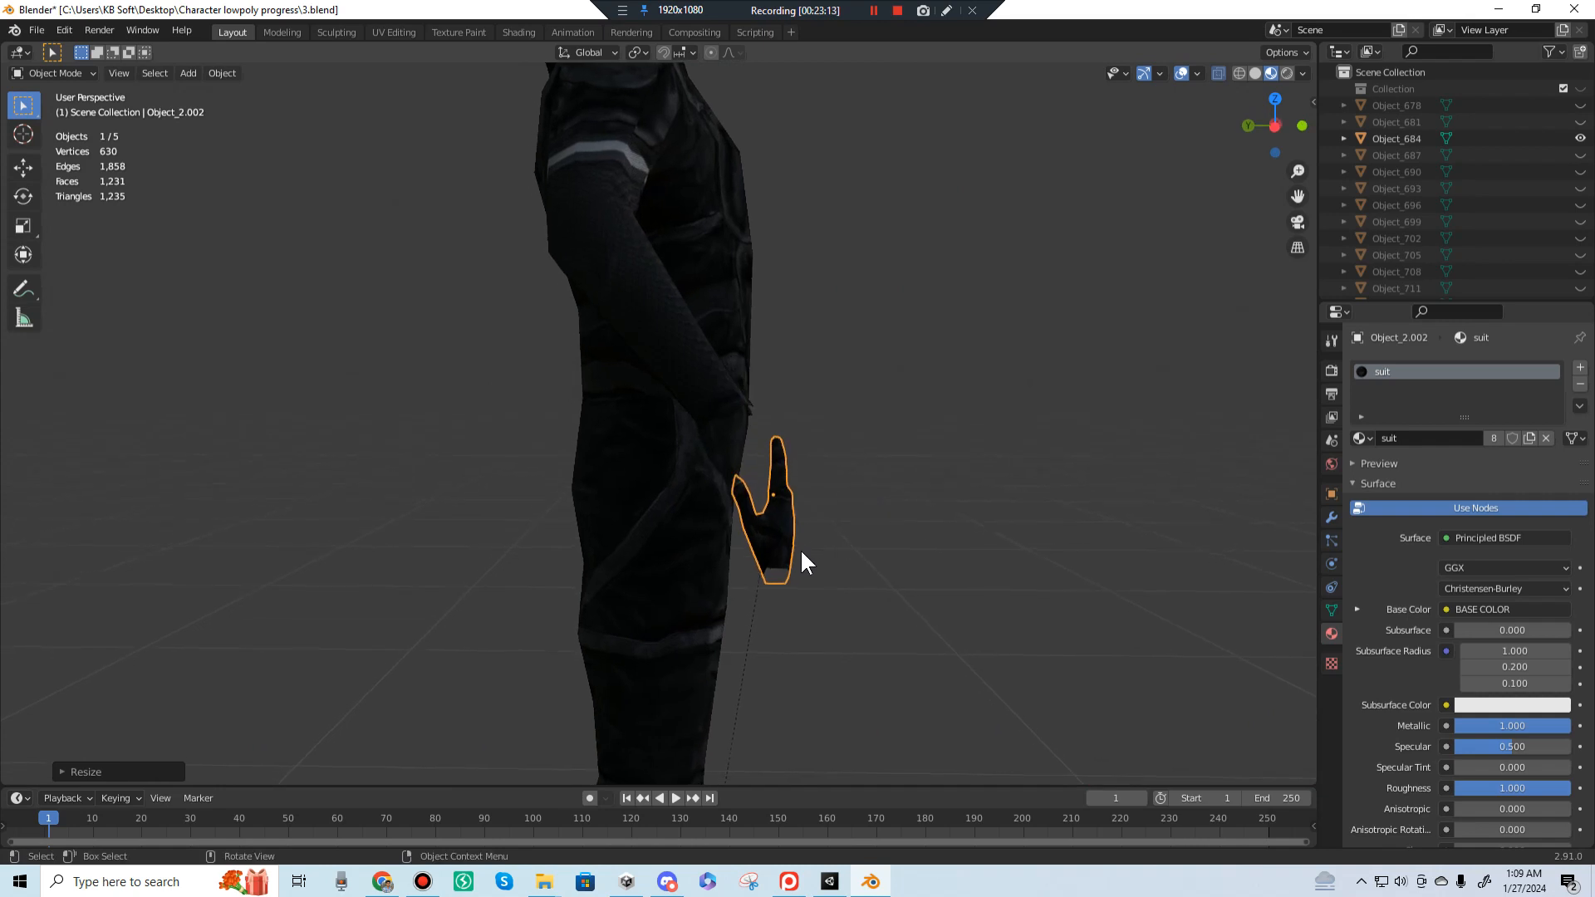
{"action": "key", "text": "r"}
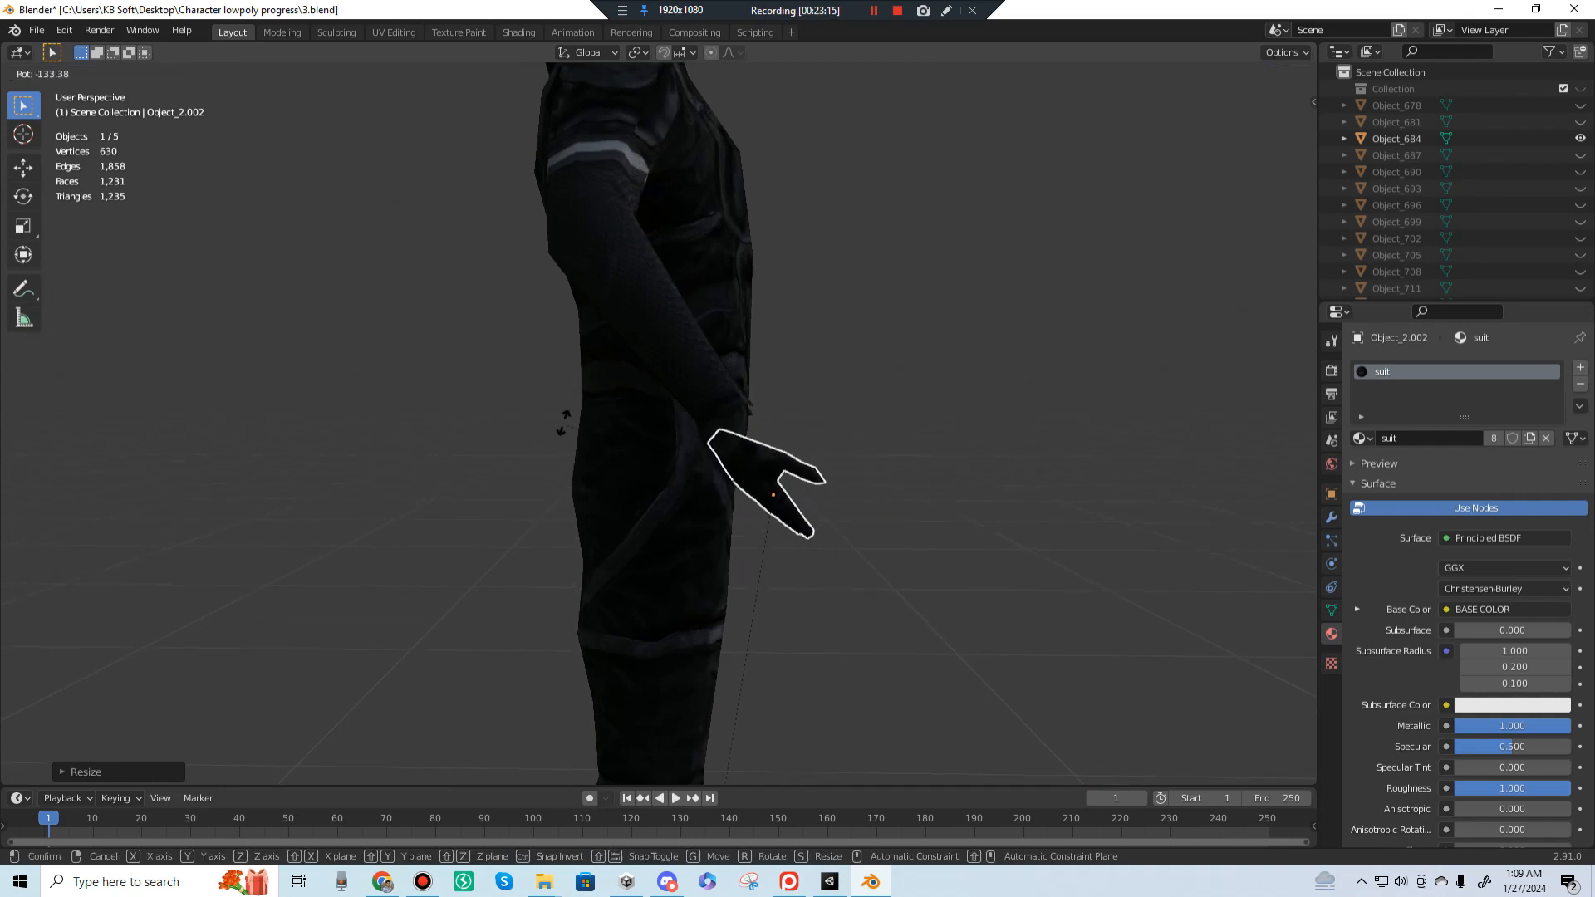
{"action": "left_click", "coordinate": [884, 521]}
{"action": "middle_click_drag", "start_coordinate": [884, 522], "coordinate": [569, 478]}
{"action": "key", "text": "r"}
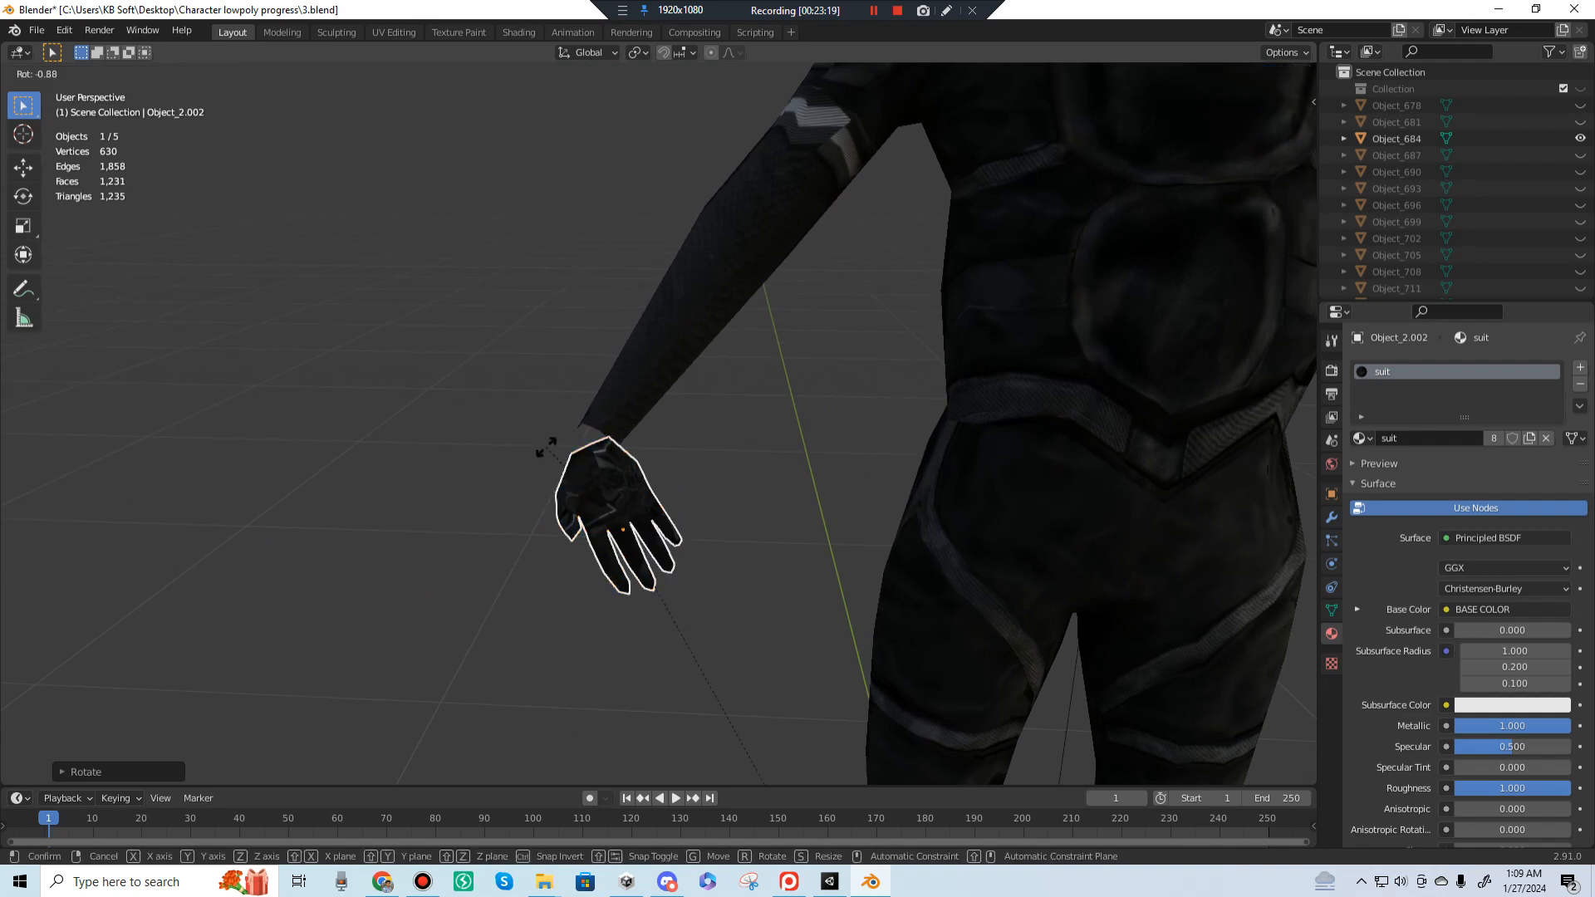
{"action": "left_click", "coordinate": [659, 426]}
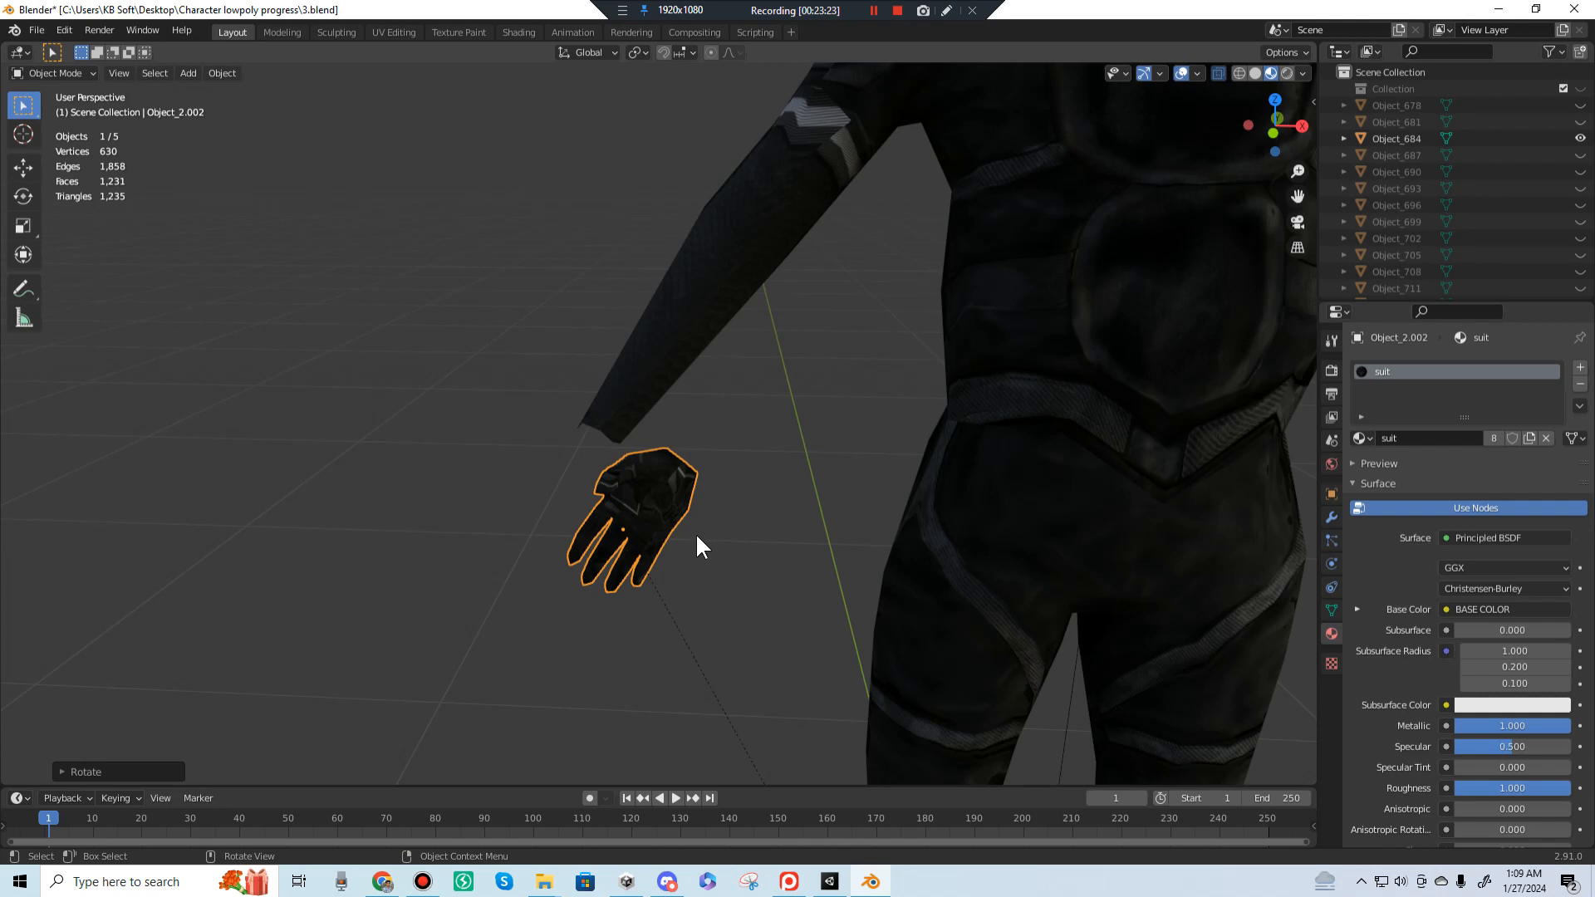
Step: Move the mirrored hand up against the open end of the forearm
{"action": "key", "text": "g"}
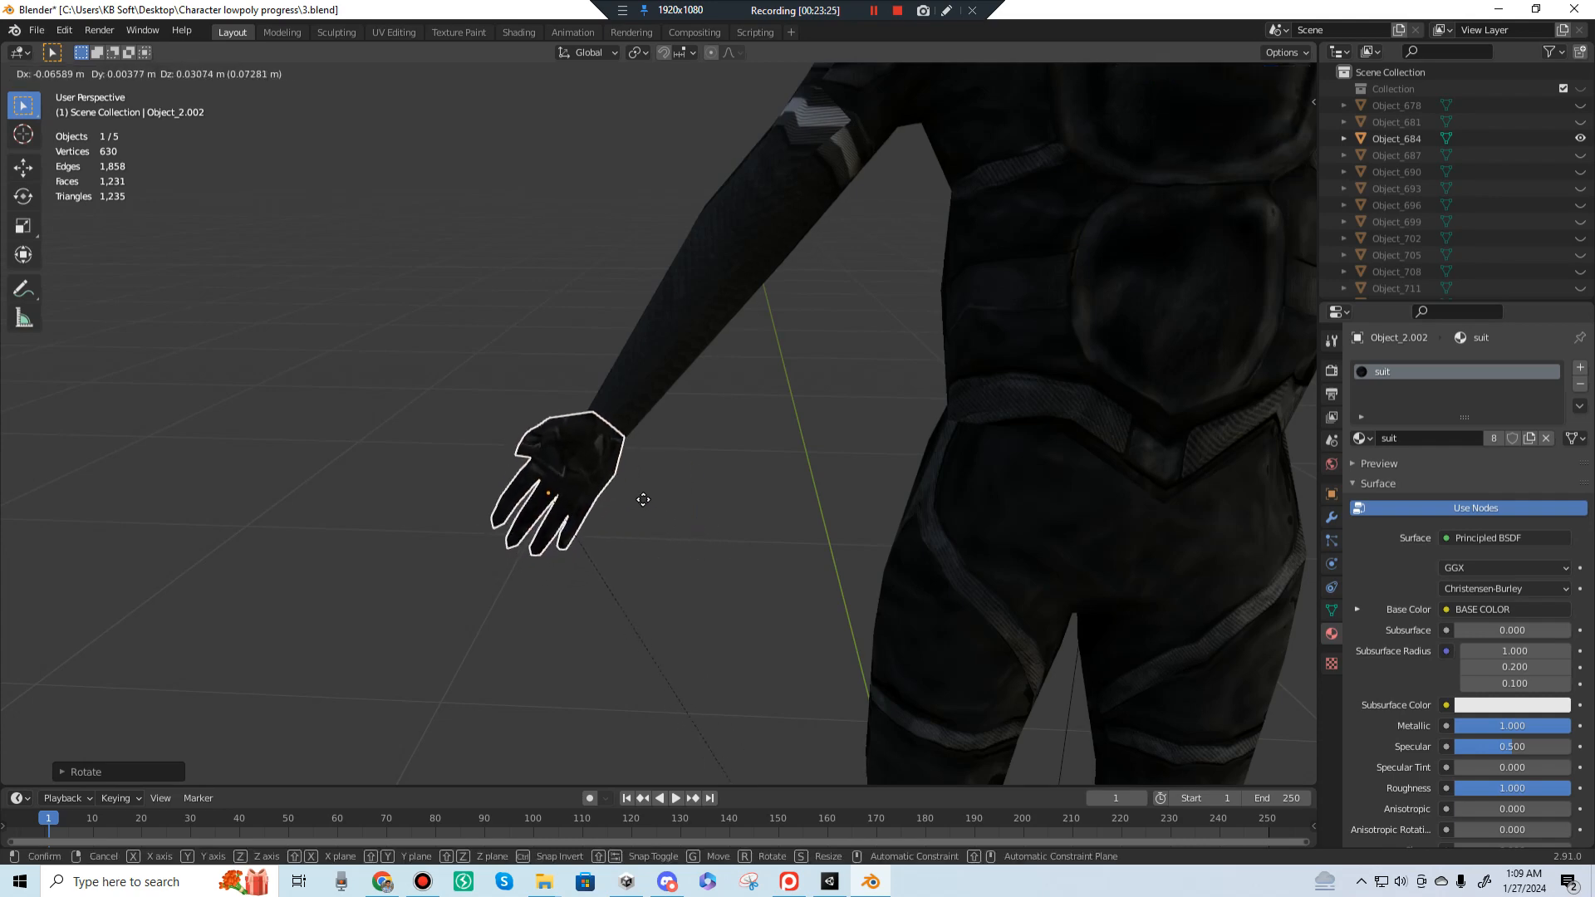
{"action": "left_click", "coordinate": [640, 505]}
{"action": "mouse_move", "coordinate": [640, 505]}
{"action": "middle_mouse_down"}
{"action": "mouse_move", "coordinate": [811, 420]}
{"action": "mouse_move", "coordinate": [1085, 441]}
{"action": "mouse_move", "coordinate": [796, 489]}
{"action": "mouse_move", "coordinate": [732, 481]}
{"action": "mouse_move", "coordinate": [642, 428]}
{"action": "mouse_move", "coordinate": [645, 391]}
{"action": "mouse_move", "coordinate": [562, 366]}
{"action": "mouse_move", "coordinate": [653, 500]}
{"action": "middle_mouse_up"}
Step: Rotate the mirrored hand from the top view to follow the forearm's direction and reposition it on the wrist
{"action": "key", "text": "KP_7"}
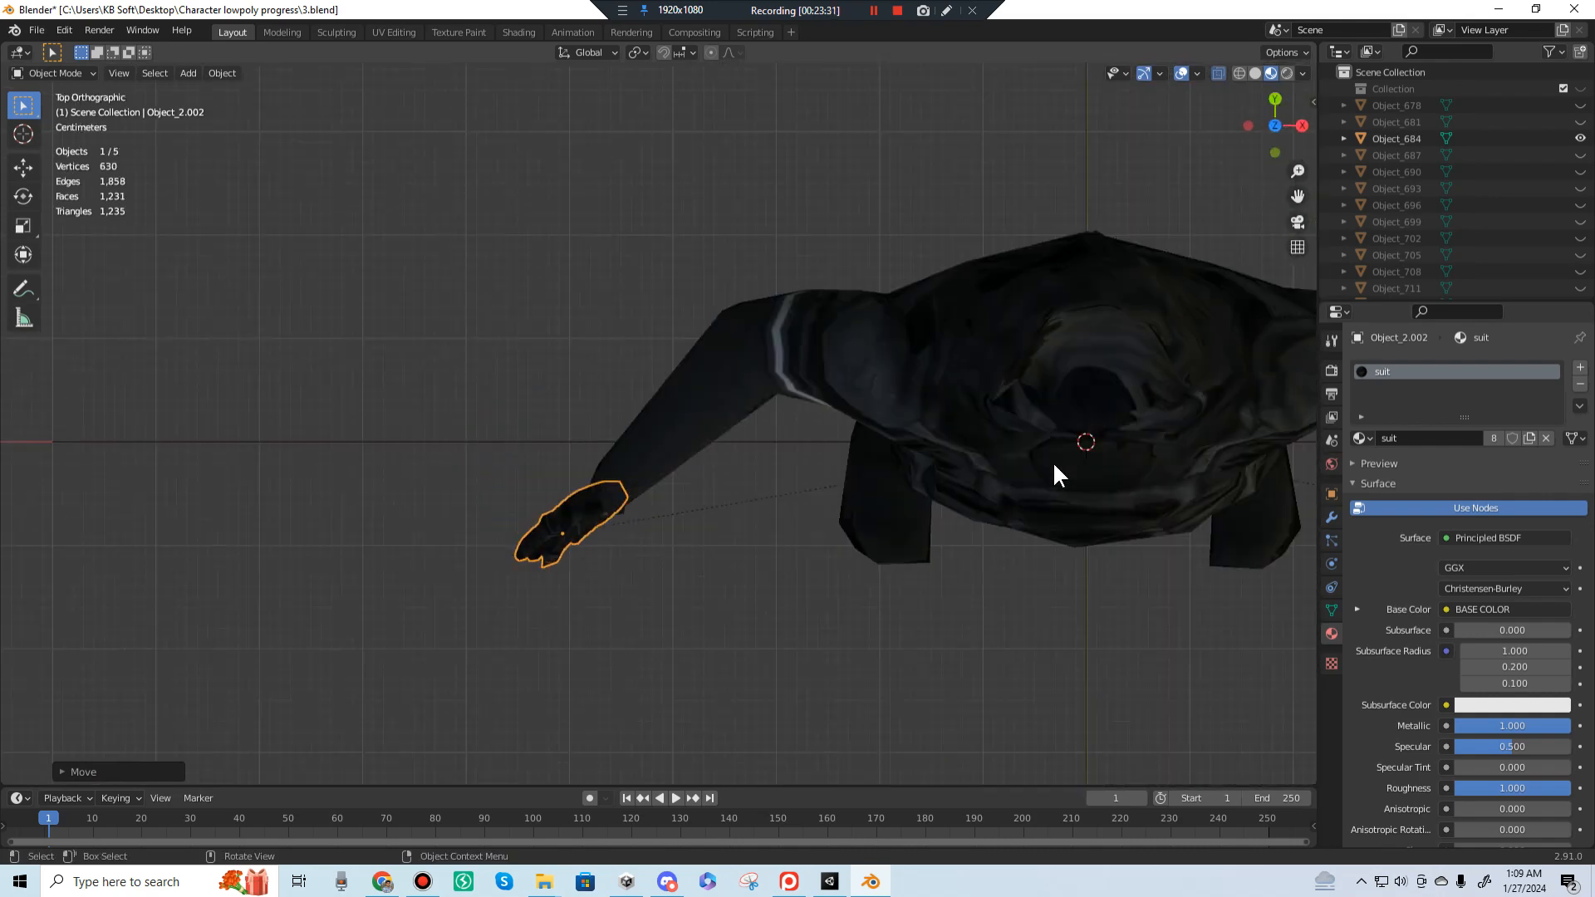
{"action": "scroll", "coordinate": [542, 492], "scroll_direction": "up", "scroll_amount": 3}
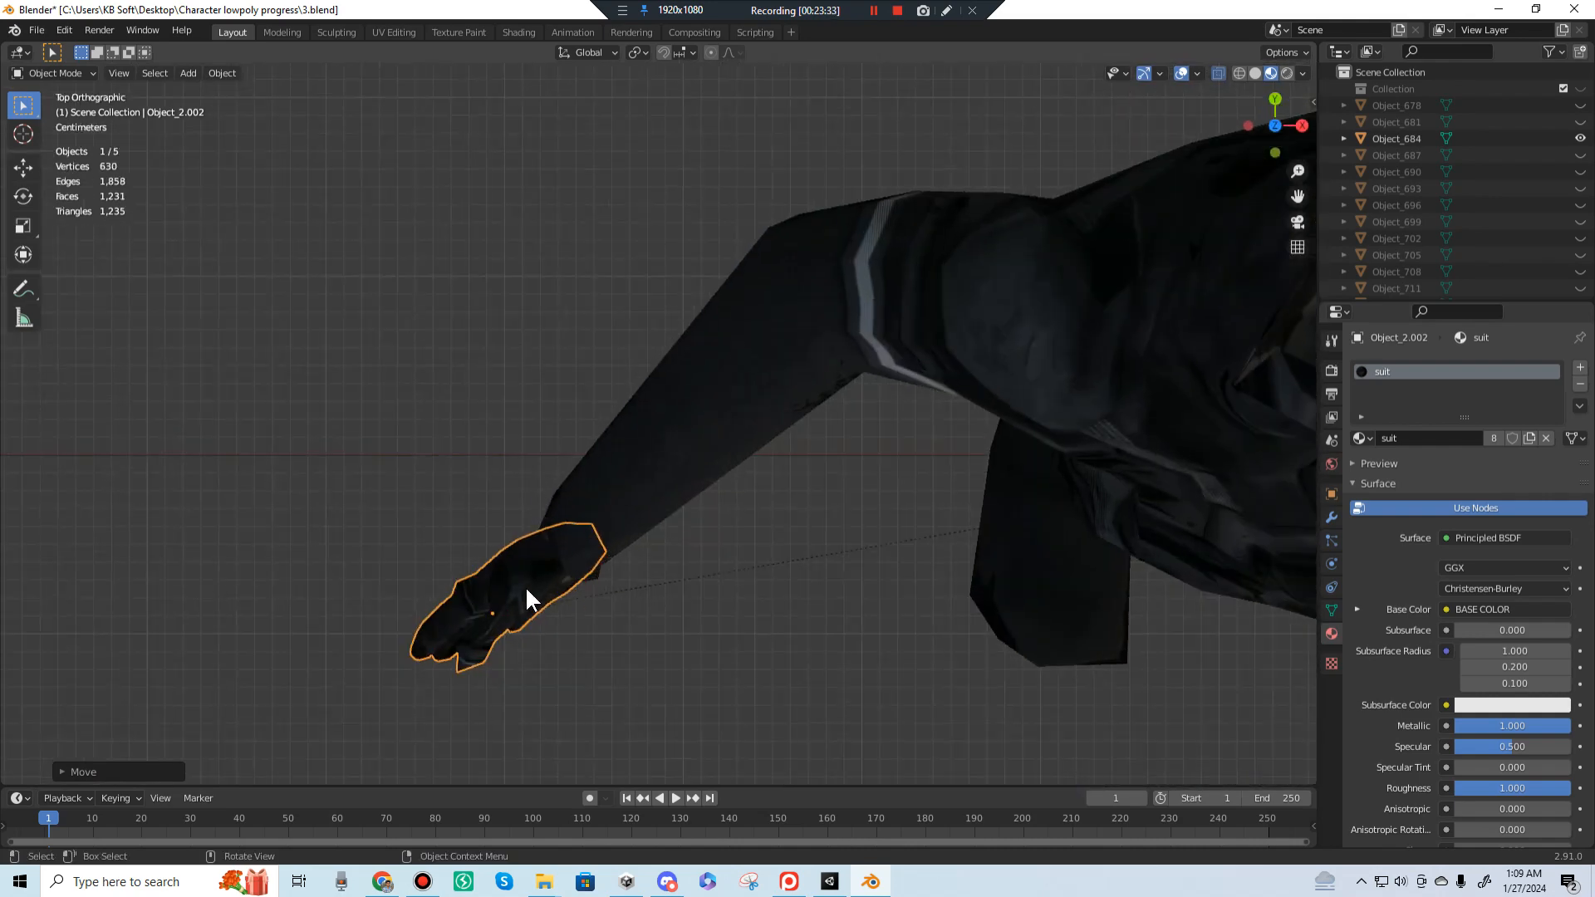
{"action": "left_click_drag", "start_coordinate": [525, 689], "coordinate": [463, 589]}
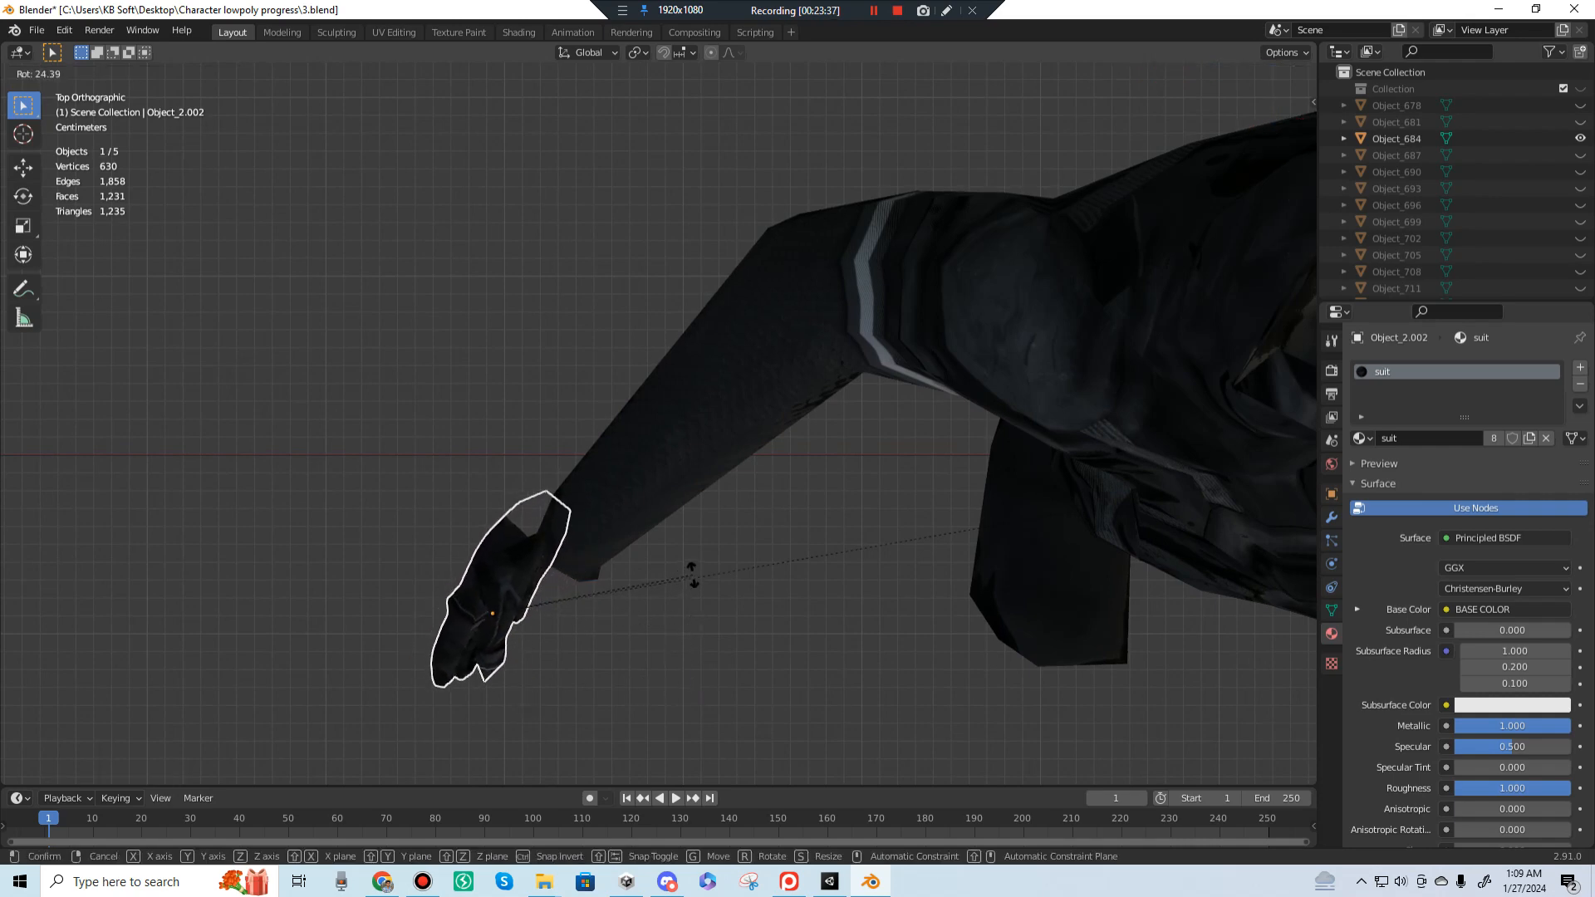
{"action": "key", "text": "g"}
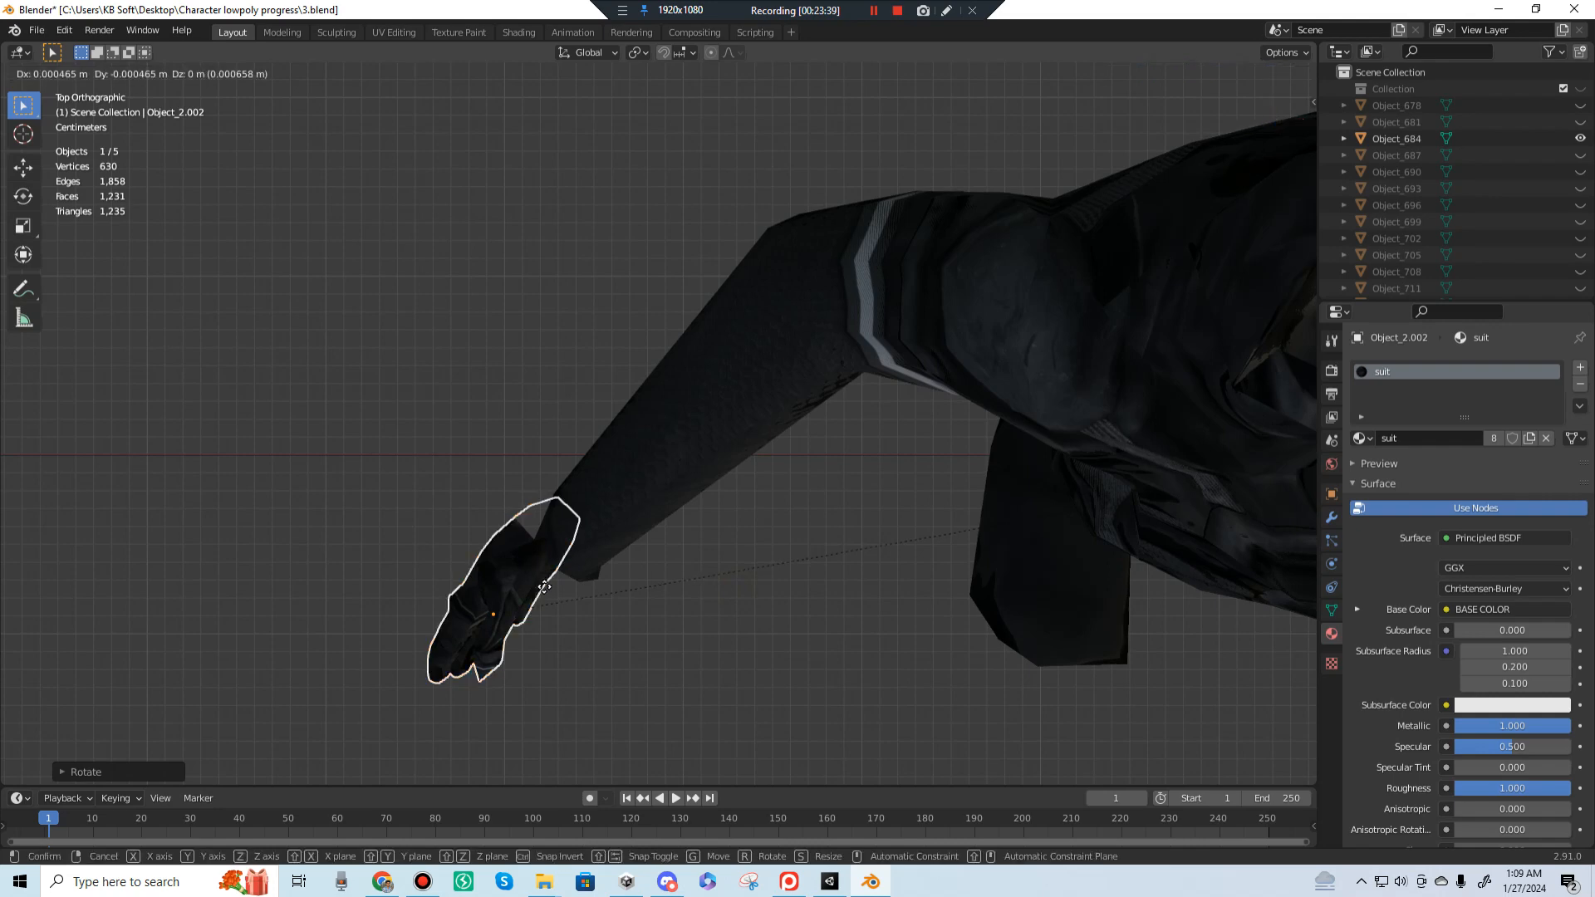
{"action": "middle_click_drag", "start_coordinate": [632, 551], "coordinate": [590, 405]}
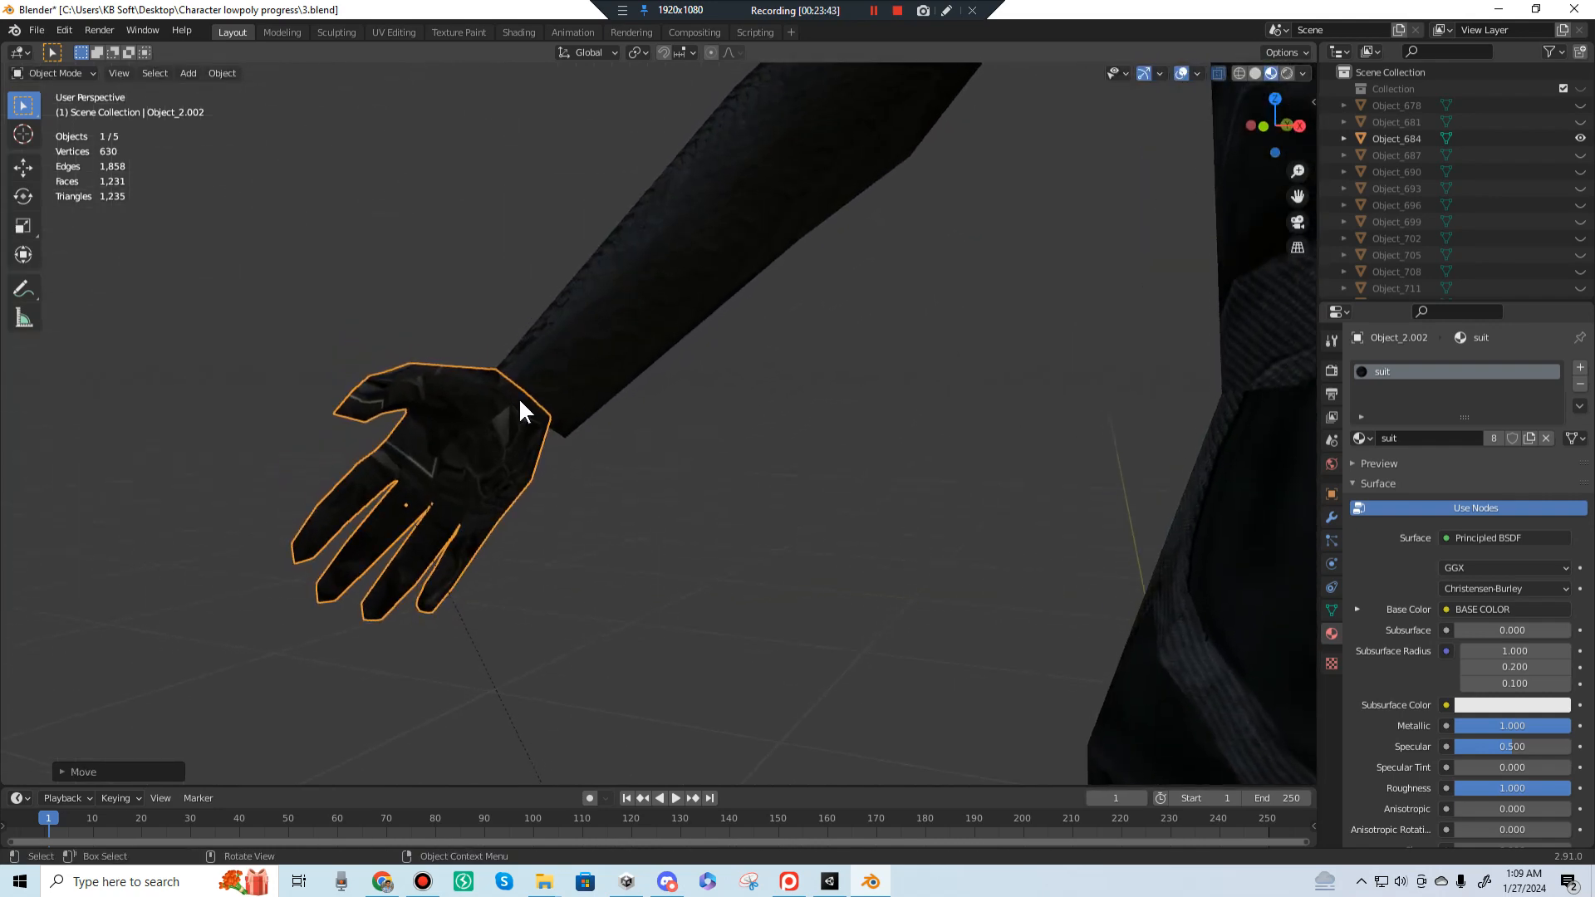
{"action": "key", "text": "g"}
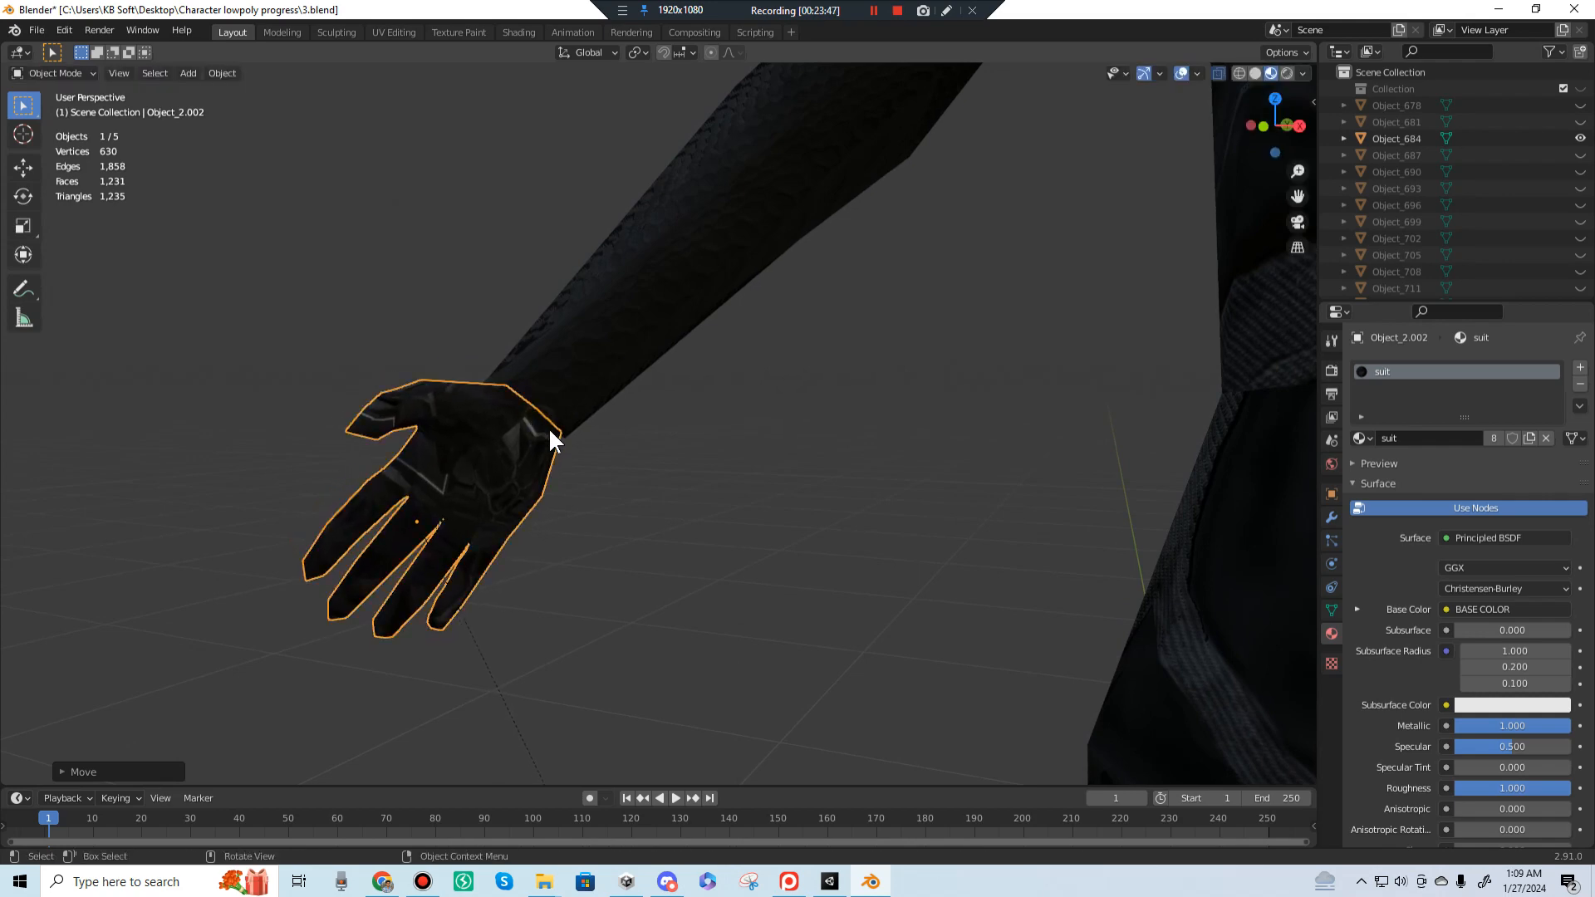
Step: Fine-tune the mirrored hand's position at the wrist and join both hands with the body into one object
{"action": "middle_click_drag", "start_coordinate": [549, 428], "coordinate": [1138, 437]}
{"action": "key", "text": "g"}
{"action": "left_click", "coordinate": [738, 491]}
{"action": "left_click", "coordinate": [1139, 437], "text": "shift"}
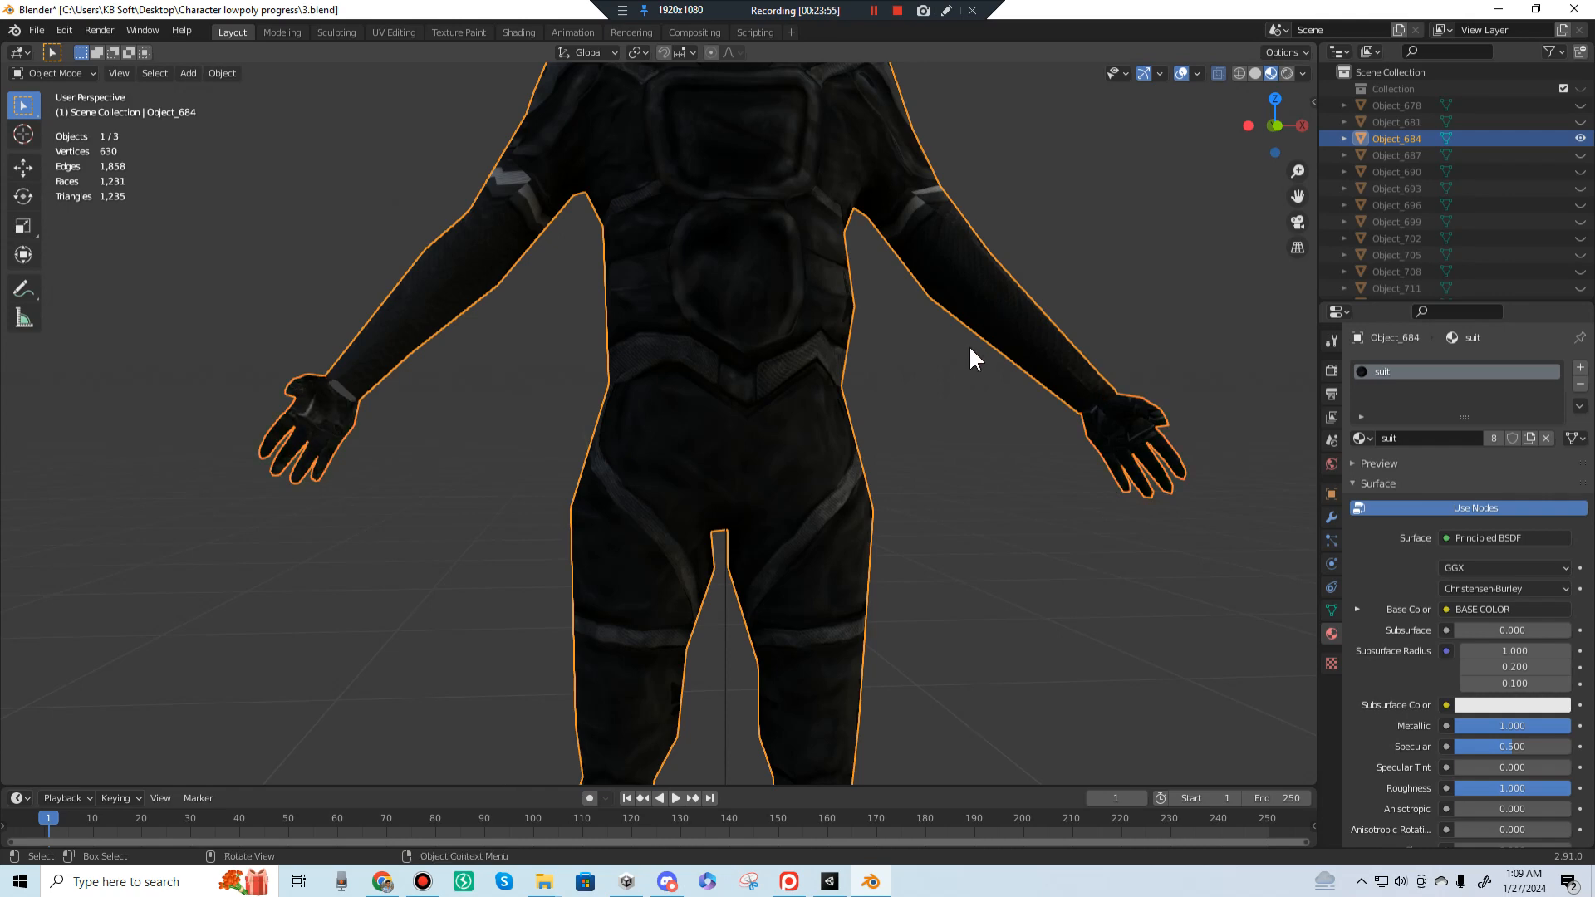
Step: Examine the joined character's mesh in Edit Mode with all of its geometry selected
{"action": "key", "text": "Tab"}
{"action": "middle_click_drag", "start_coordinate": [623, 394], "coordinate": [716, 459]}
{"action": "scroll", "coordinate": [716, 460], "scroll_direction": "down", "scroll_amount": 6}
{"action": "key", "text": "a"}
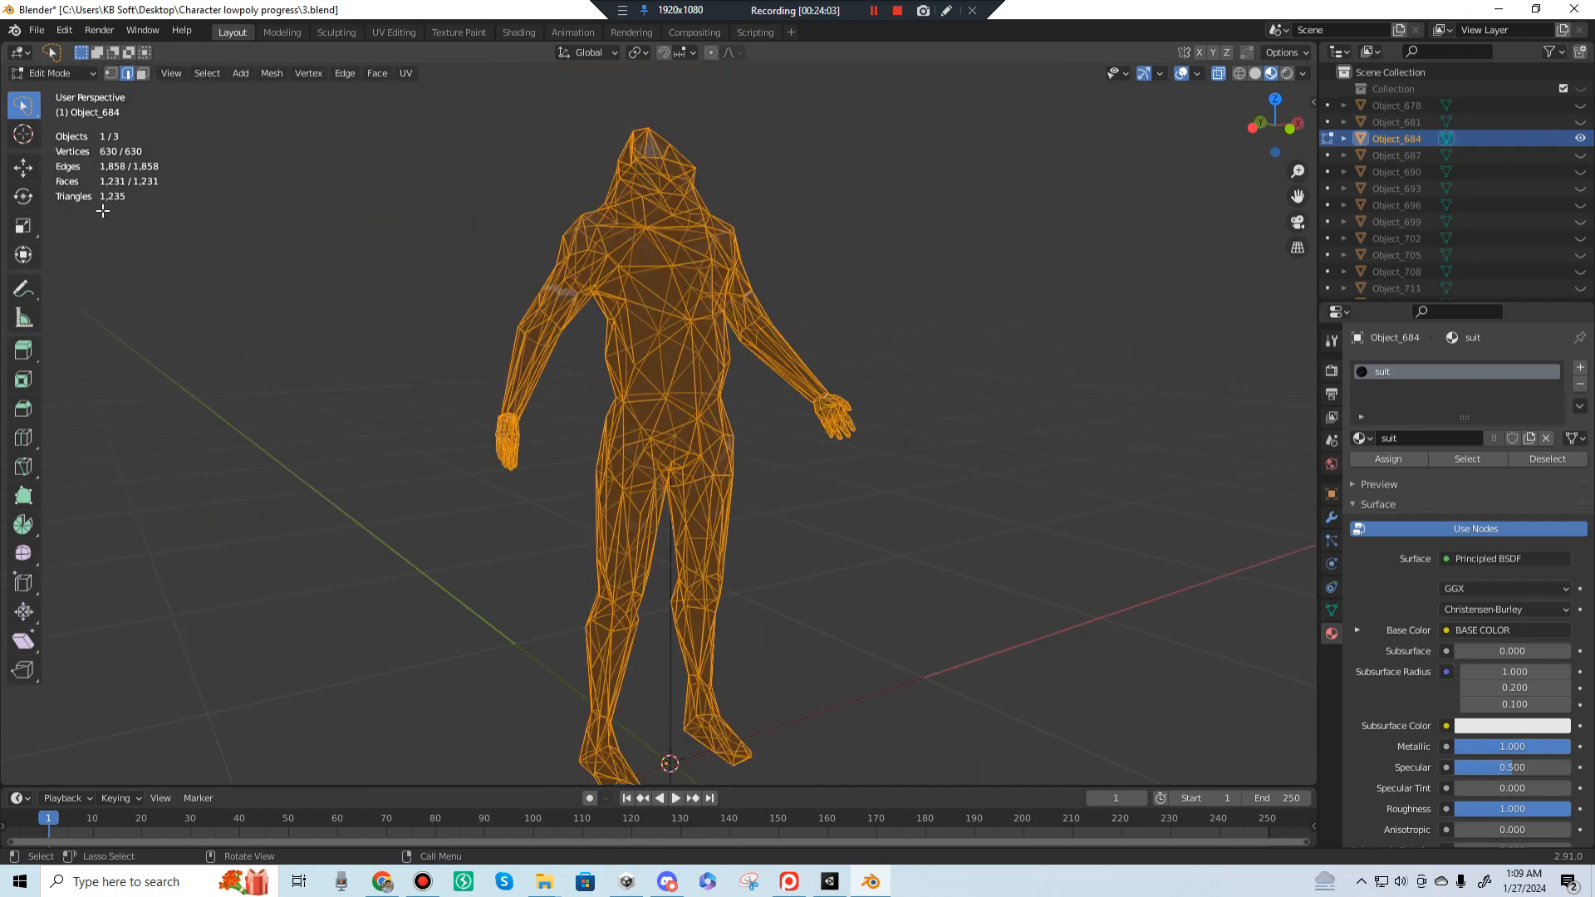
{"action": "scroll", "coordinate": [811, 406], "scroll_direction": "up", "scroll_amount": 5}
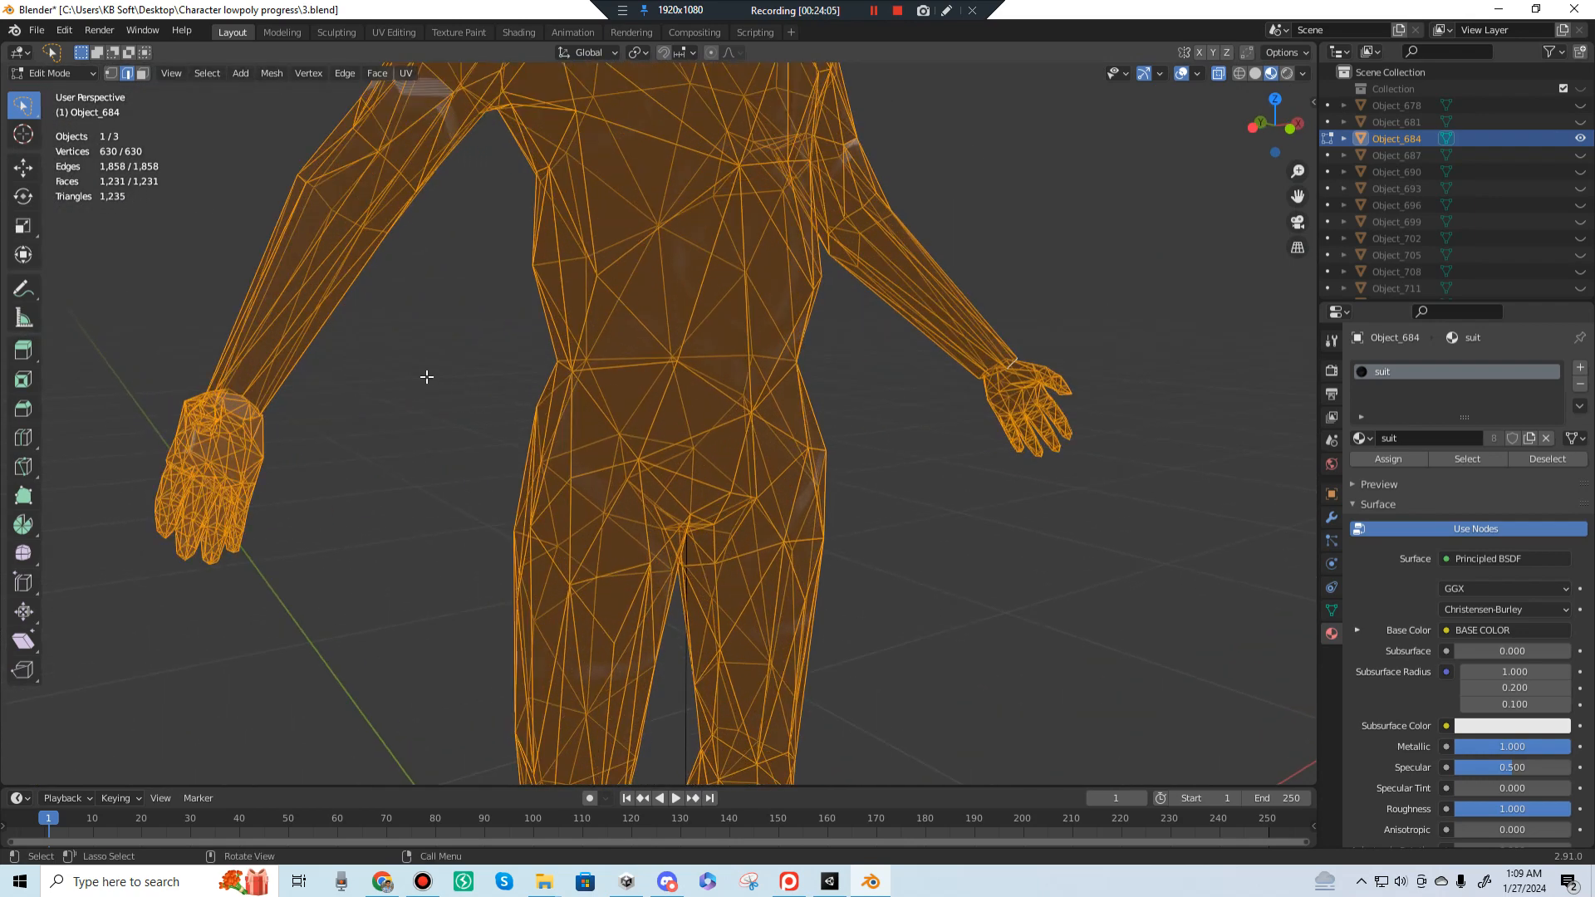
{"action": "mouse_move", "coordinate": [427, 374]}
{"action": "middle_mouse_down"}
{"action": "mouse_move", "coordinate": [483, 421]}
{"action": "mouse_move", "coordinate": [645, 332]}
{"action": "mouse_move", "coordinate": [477, 354]}
{"action": "mouse_move", "coordinate": [416, 381]}
{"action": "middle_mouse_up"}
{"action": "key", "text": "Tab"}
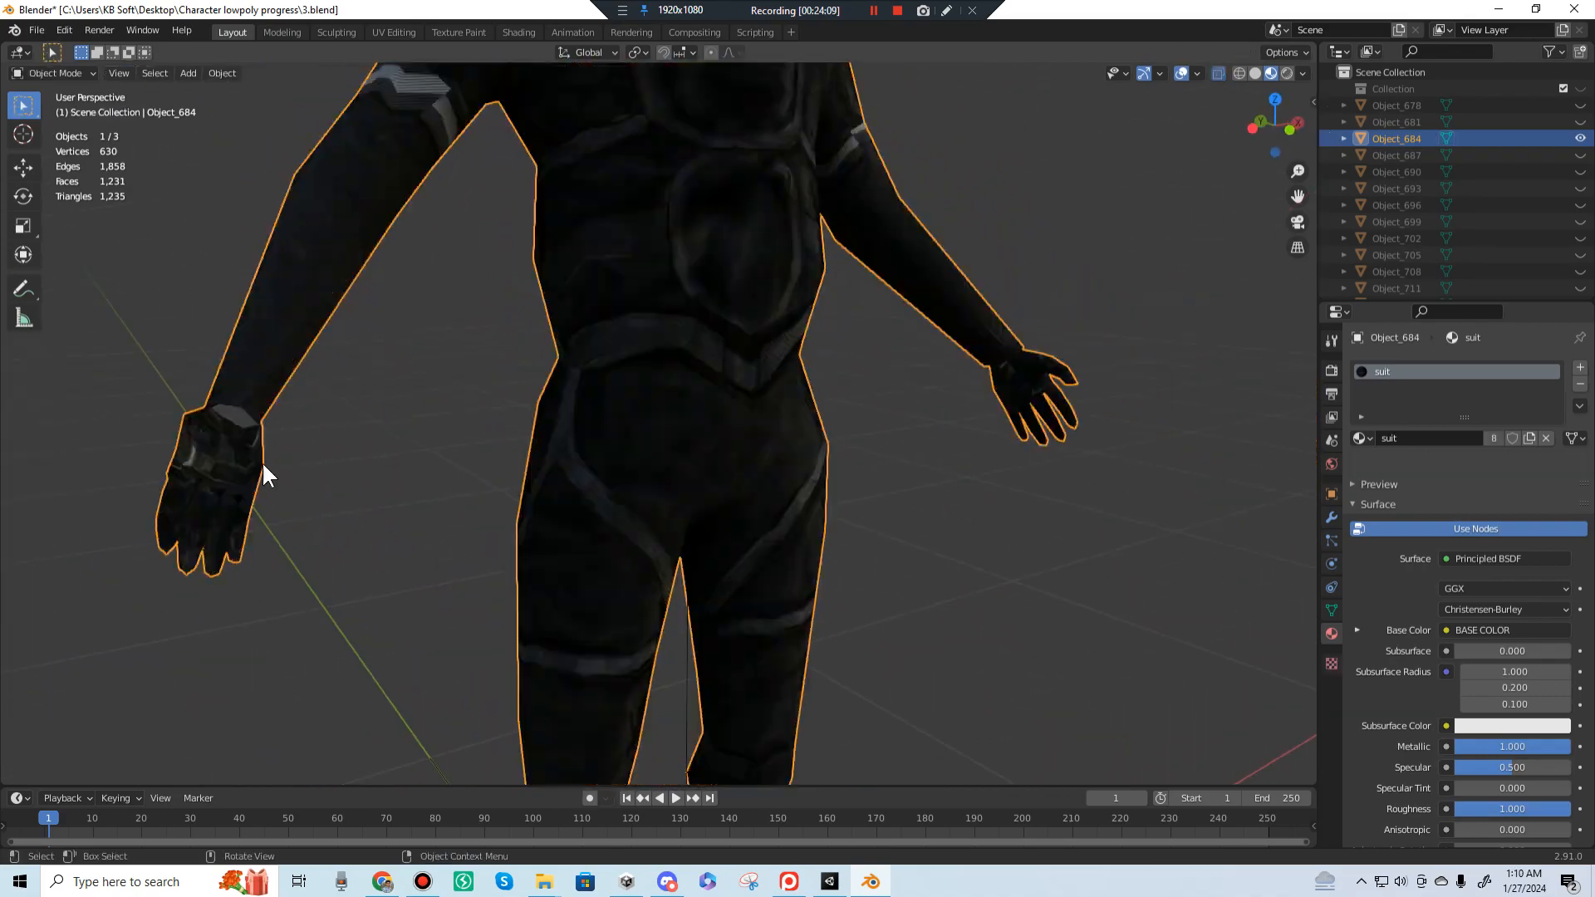
Step: Select the mirrored hand's entire linked mesh in Edit Mode and correct its inverted normals
{"action": "mouse_move", "coordinate": [251, 518]}
{"action": "middle_mouse_down"}
{"action": "mouse_move", "coordinate": [474, 464]}
{"action": "mouse_move", "coordinate": [242, 438]}
{"action": "mouse_move", "coordinate": [185, 374]}
{"action": "mouse_move", "coordinate": [344, 412]}
{"action": "mouse_move", "coordinate": [405, 491]}
{"action": "mouse_move", "coordinate": [412, 405]}
{"action": "mouse_move", "coordinate": [407, 425]}
{"action": "mouse_move", "coordinate": [331, 385]}
{"action": "mouse_move", "coordinate": [567, 375]}
{"action": "mouse_move", "coordinate": [492, 426]}
{"action": "mouse_move", "coordinate": [453, 409]}
{"action": "middle_mouse_up"}
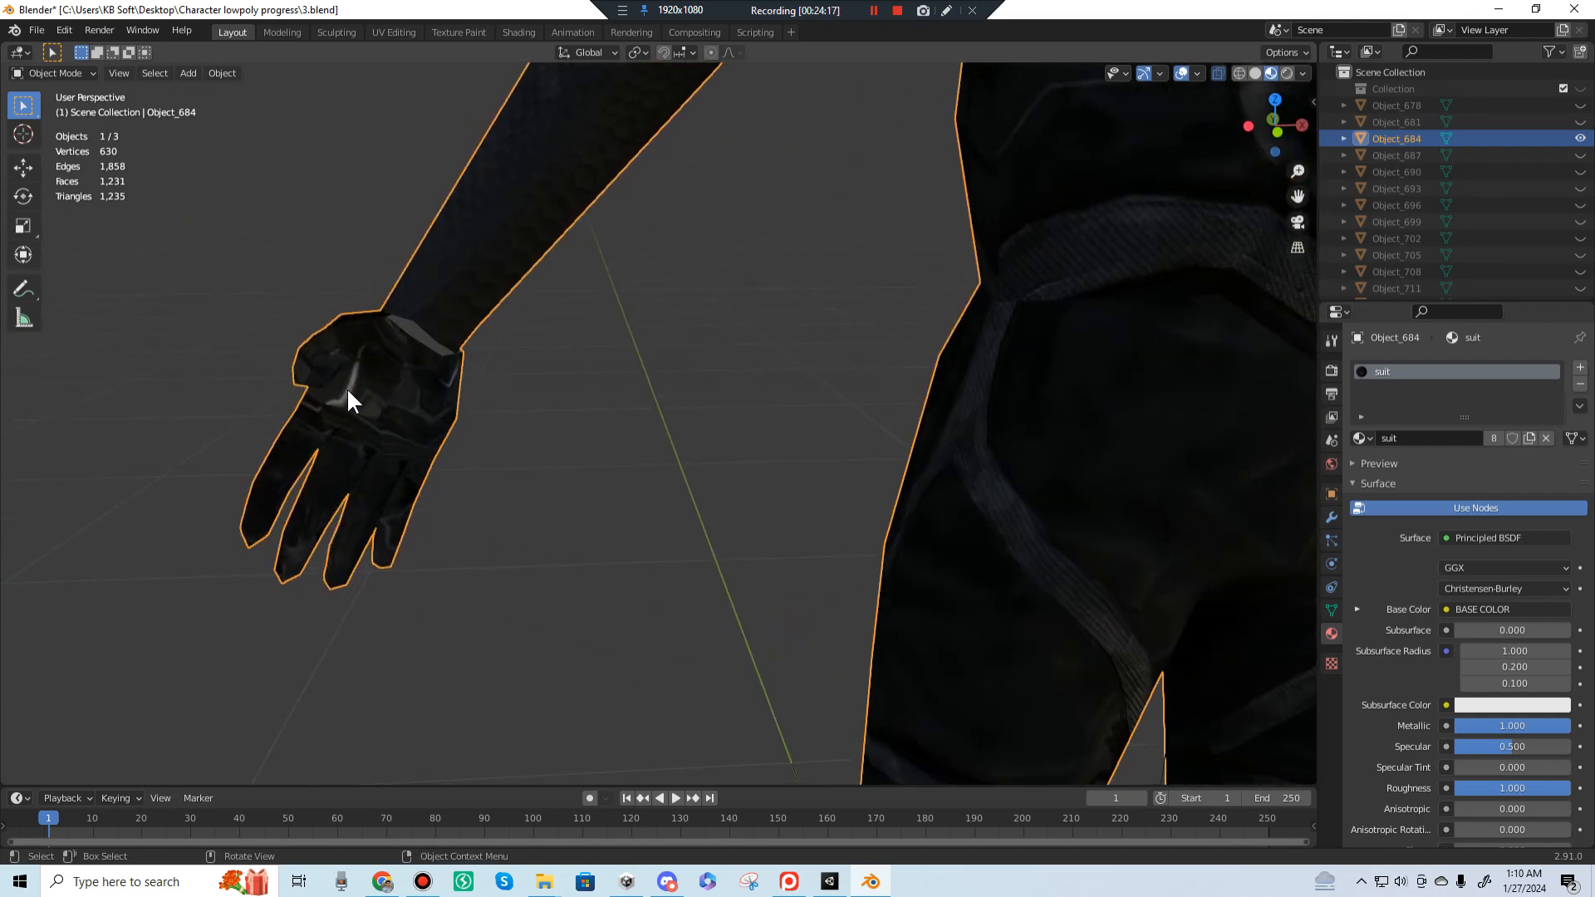
{"action": "scroll", "coordinate": [1451, 694], "scroll_direction": "down", "scroll_amount": 5}
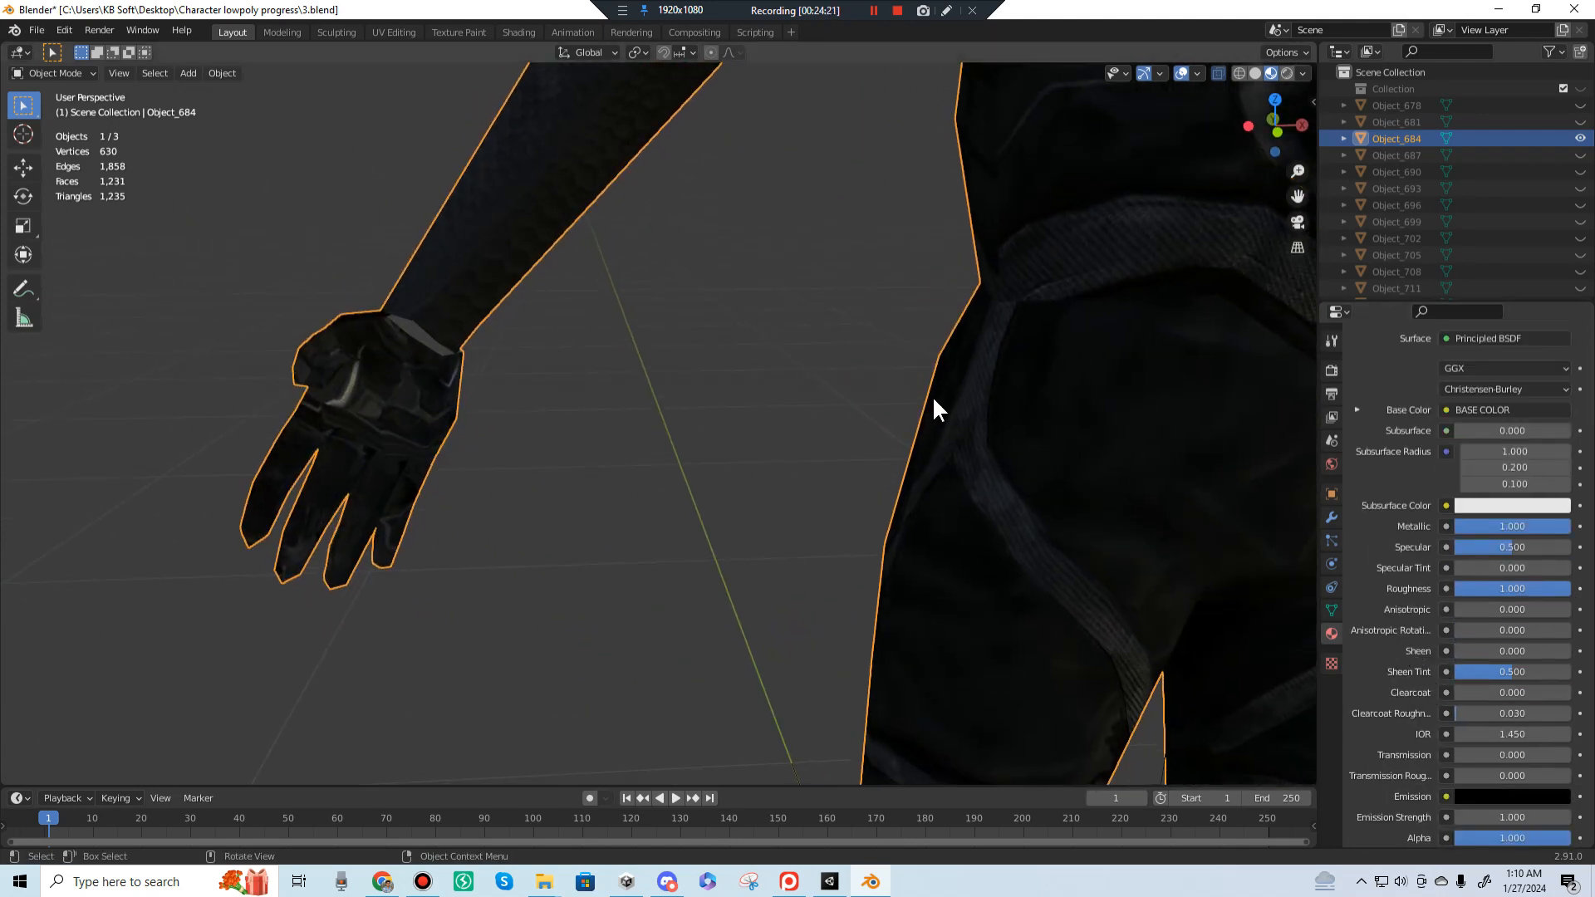
{"action": "scroll", "coordinate": [934, 401], "scroll_direction": "down", "scroll_amount": 5}
{"action": "middle_click_drag", "start_coordinate": [1114, 434], "coordinate": [1044, 419]}
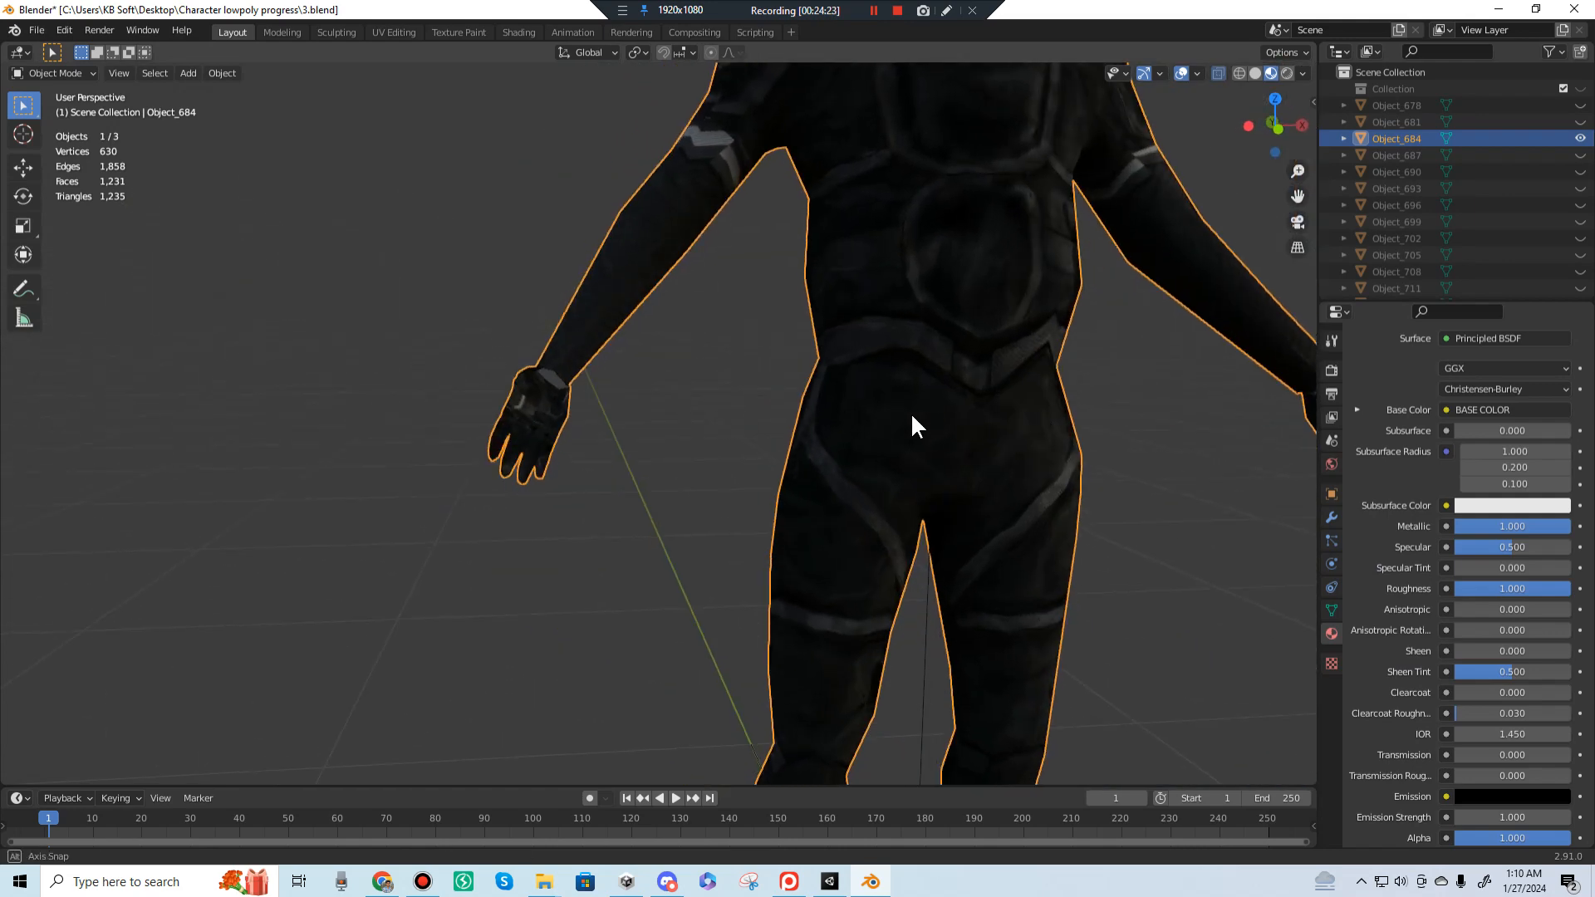
{"action": "middle_click_drag", "start_coordinate": [911, 415], "coordinate": [991, 417]}
{"action": "scroll", "coordinate": [544, 427], "scroll_direction": "up", "scroll_amount": 3}
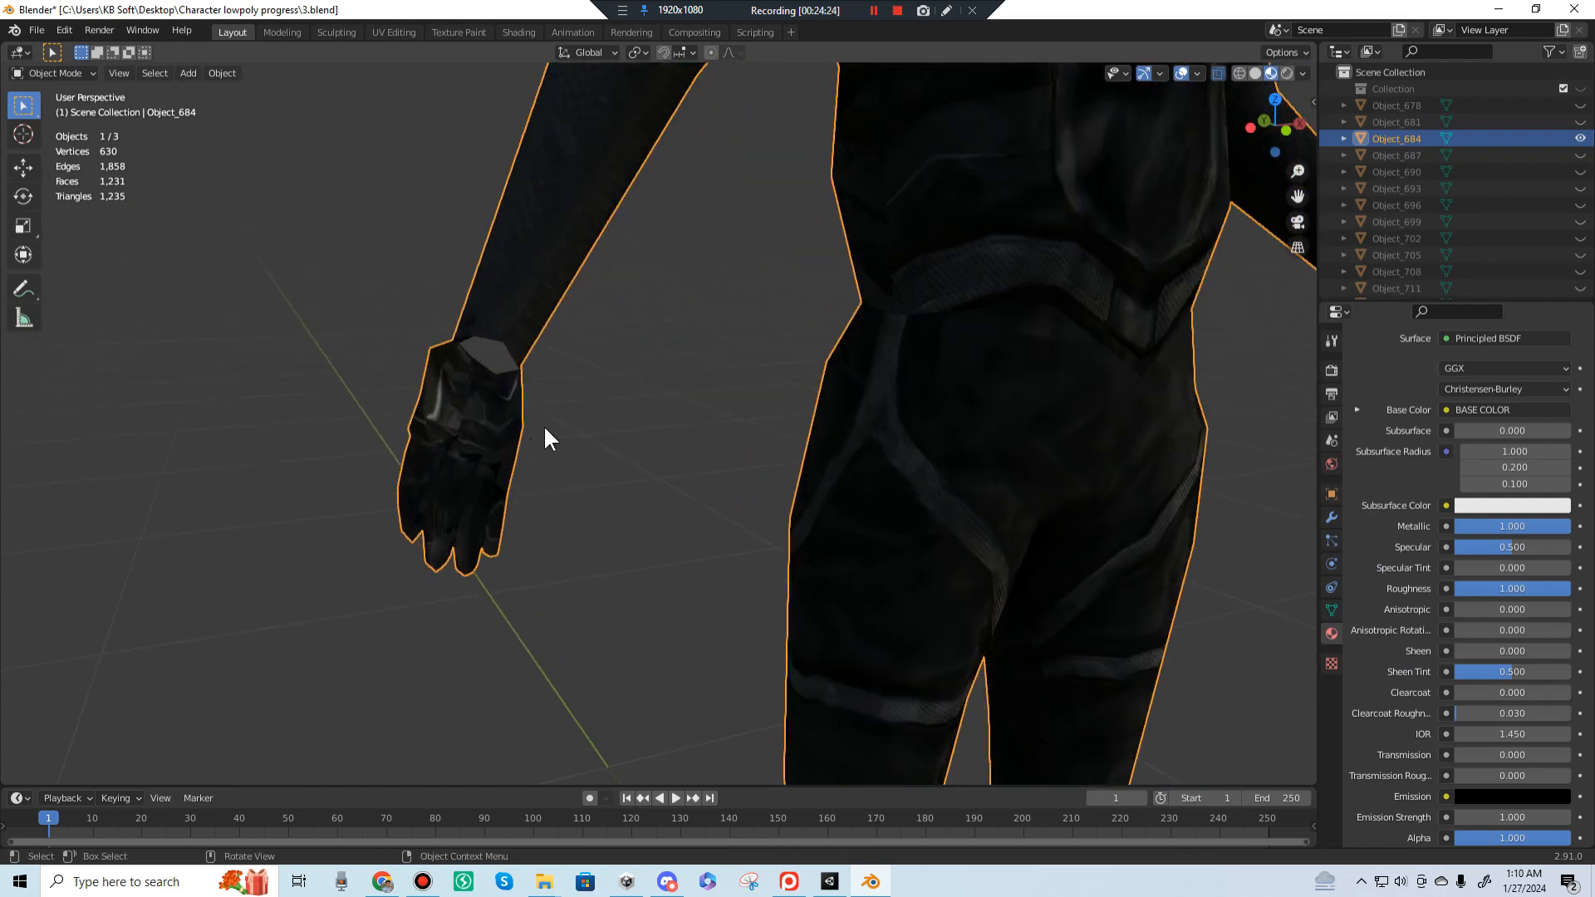
{"action": "key", "text": "Tab"}
{"action": "left_click", "coordinate": [461, 431]}
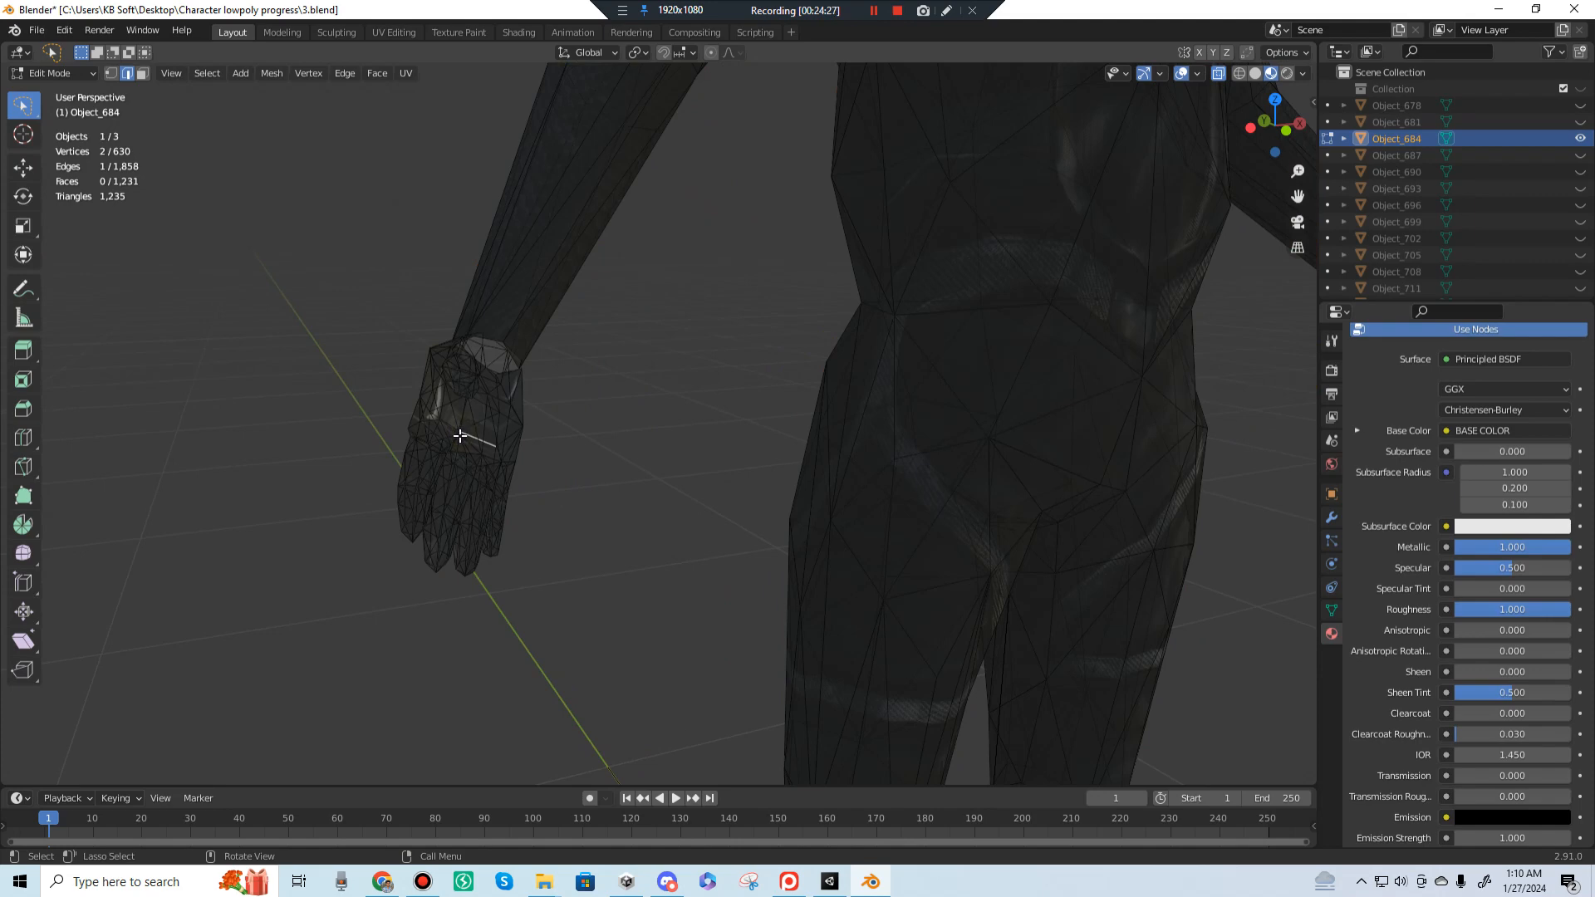
{"action": "key", "text": "ctrl+l"}
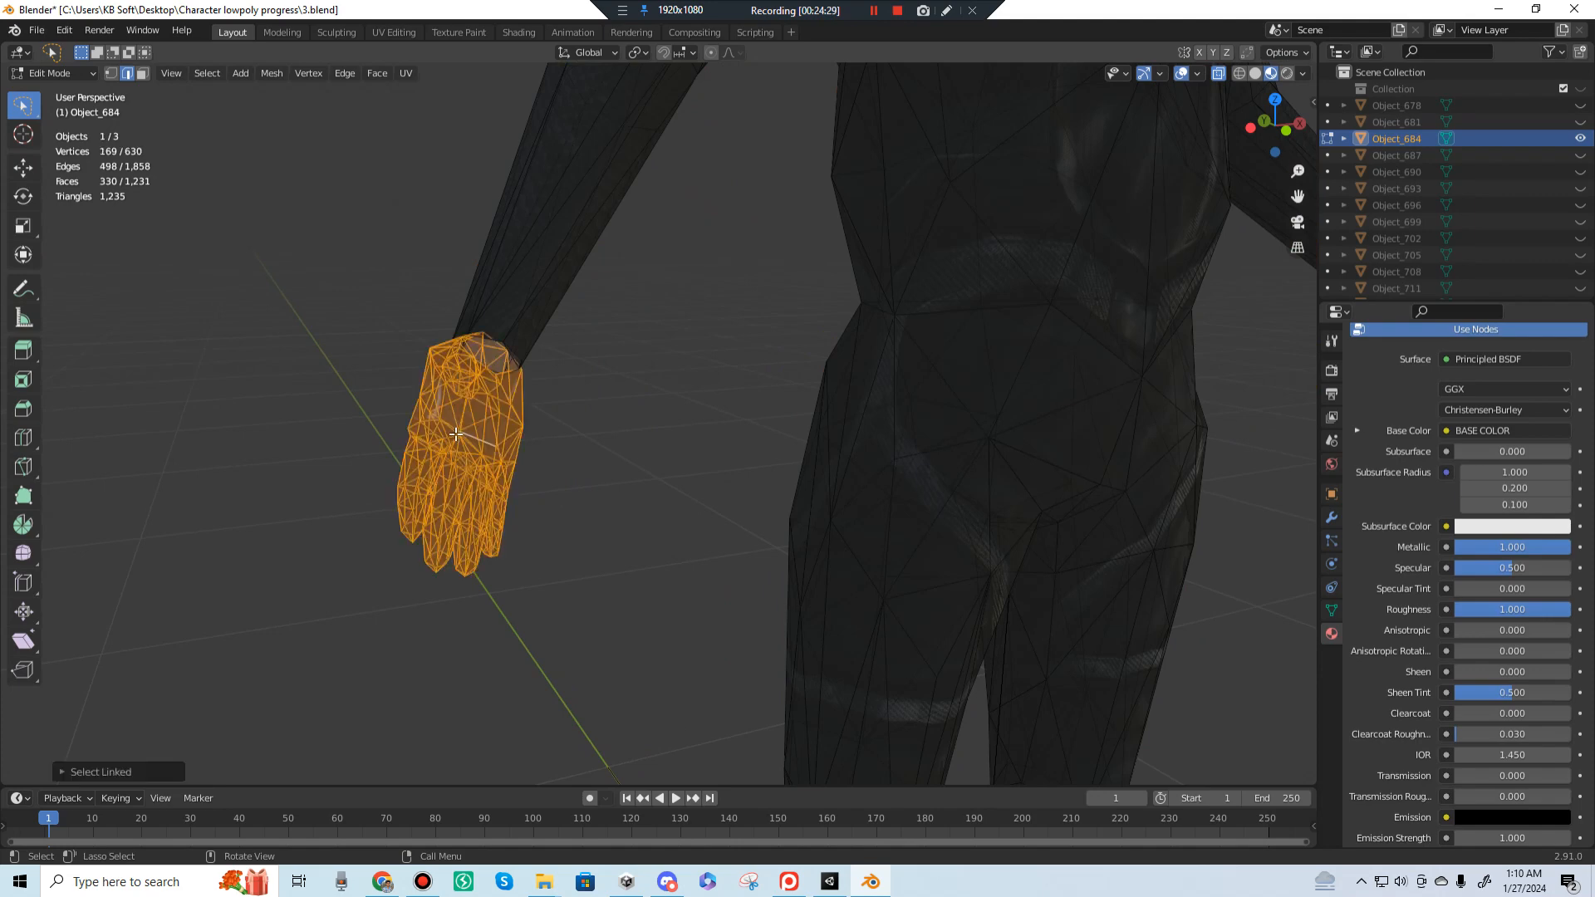
{"action": "key", "text": "Tab"}
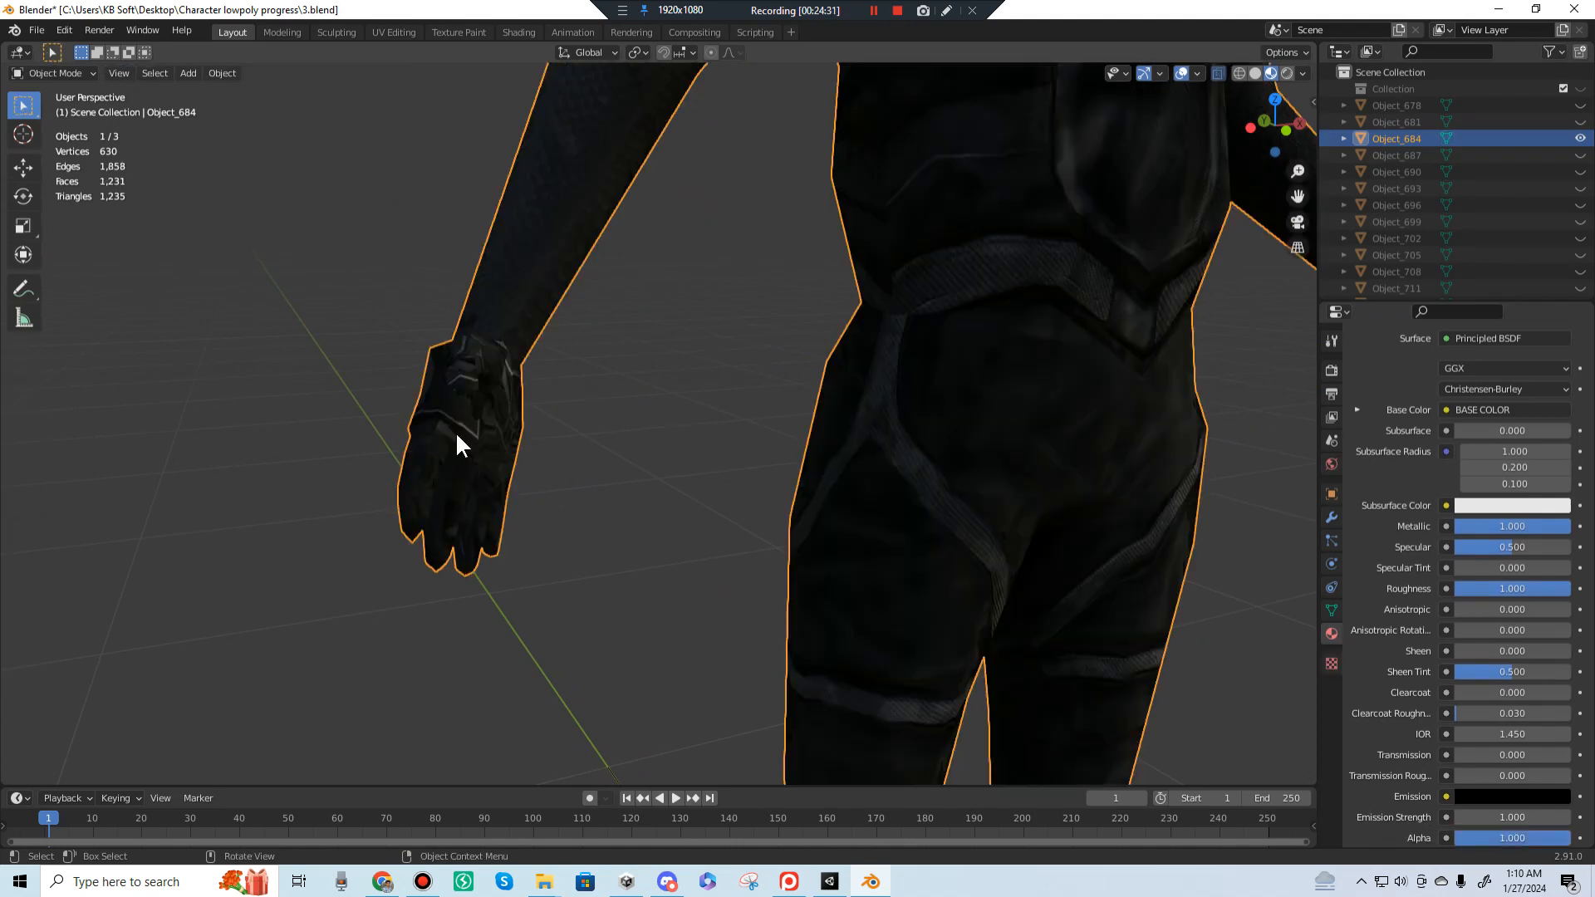
{"action": "mouse_move", "coordinate": [455, 432]}
{"action": "middle_mouse_down"}
{"action": "mouse_move", "coordinate": [610, 437]}
{"action": "mouse_move", "coordinate": [507, 407]}
{"action": "mouse_move", "coordinate": [456, 416]}
{"action": "mouse_move", "coordinate": [463, 438]}
{"action": "middle_mouse_up"}
{"action": "middle_click_drag", "start_coordinate": [949, 495], "coordinate": [932, 421]}
{"action": "scroll", "coordinate": [932, 421], "scroll_direction": "down", "scroll_amount": 5}
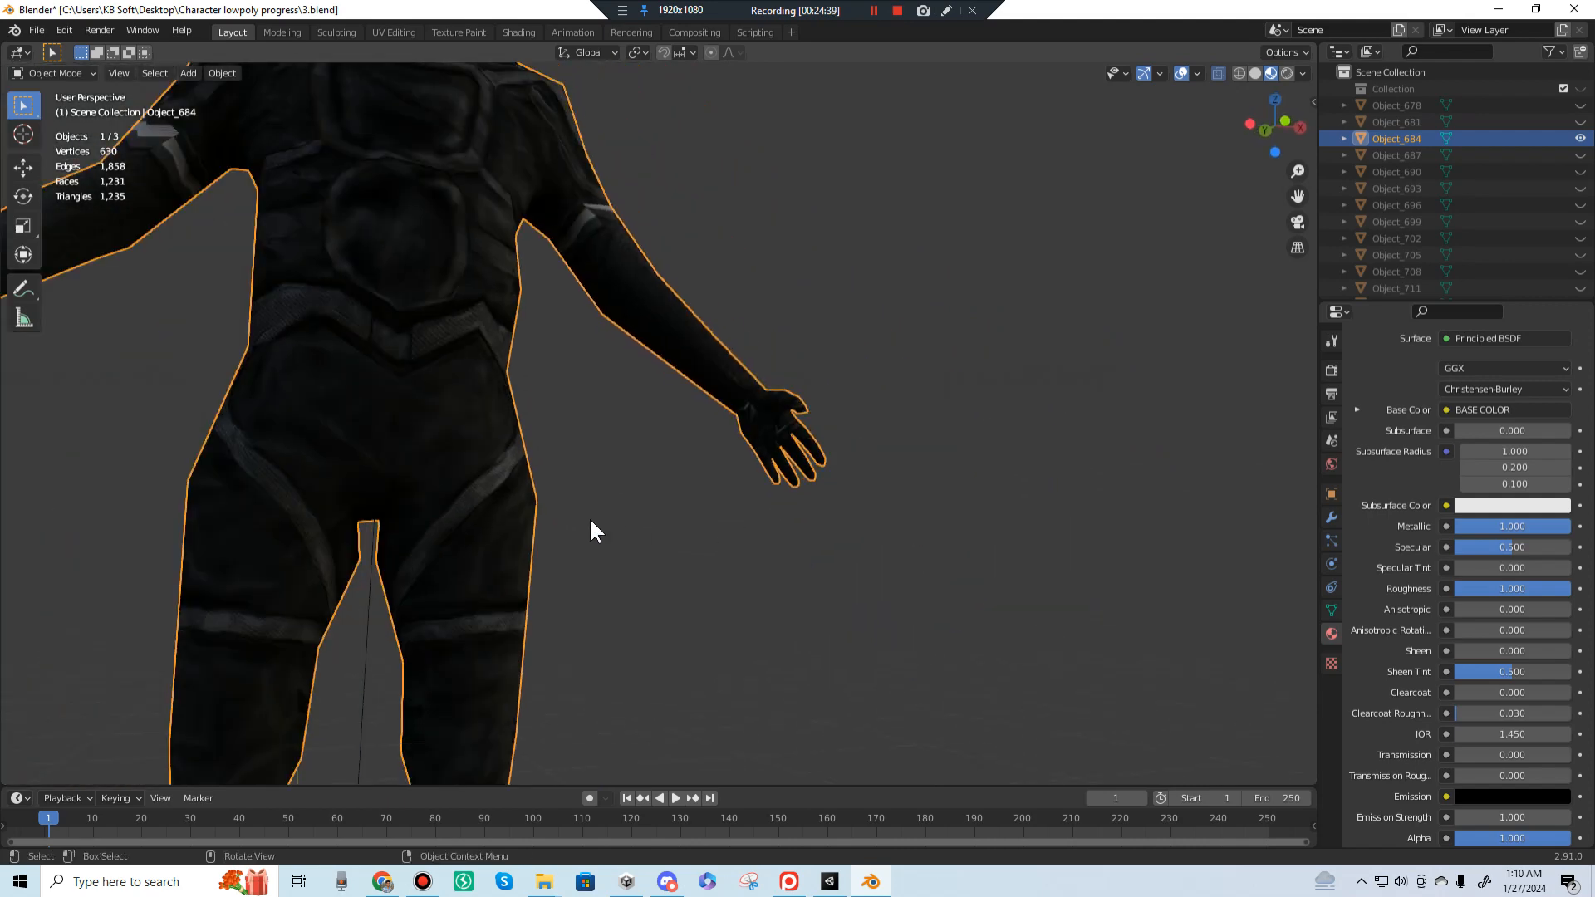
{"action": "middle_click_drag", "start_coordinate": [590, 516], "coordinate": [771, 538], "text": "shift"}
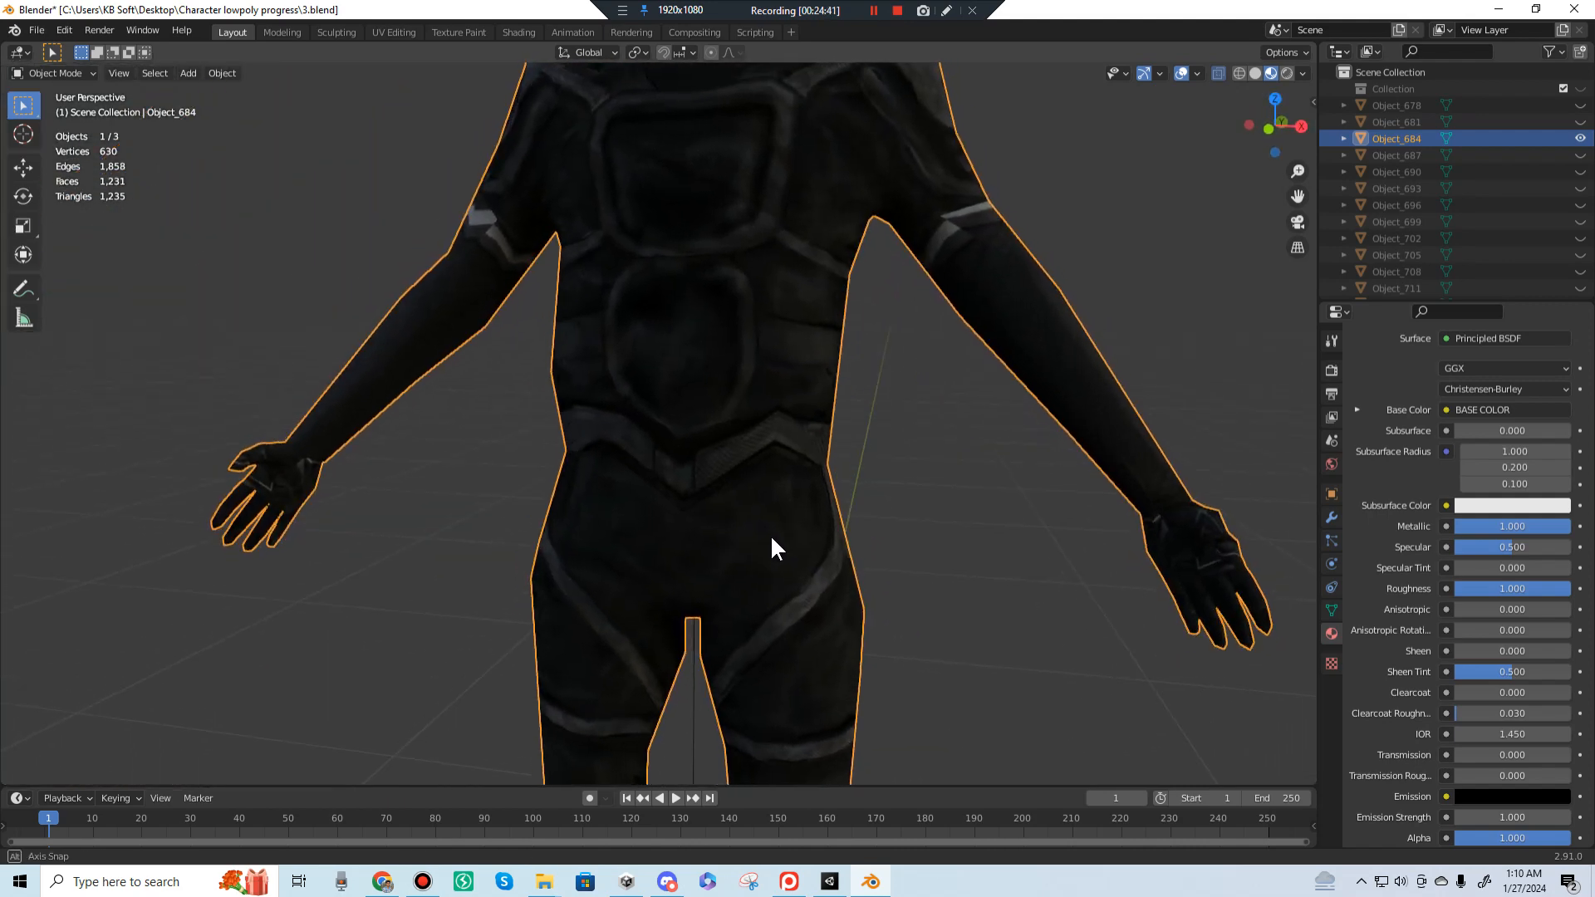
Step: Examine the joined character and its hands from the front and several other angles in Material Preview shading
{"action": "key", "text": "KP_1"}
{"action": "scroll", "coordinate": [782, 494], "scroll_direction": "up", "scroll_amount": 2}
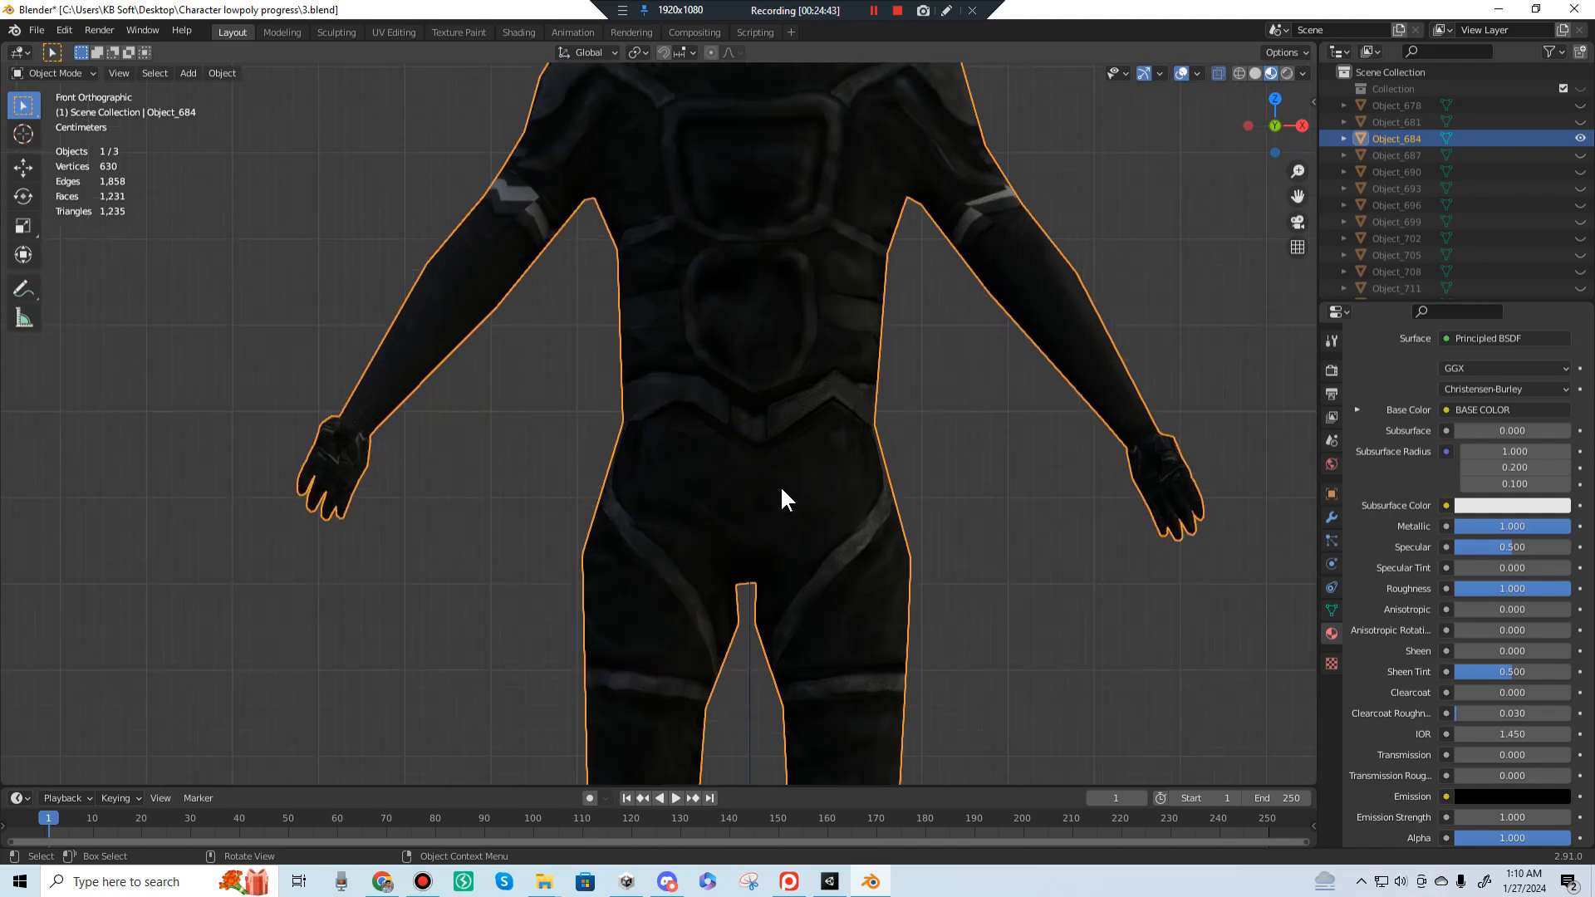
{"action": "scroll", "coordinate": [831, 498], "scroll_direction": "up", "scroll_amount": 2}
{"action": "middle_click_drag", "start_coordinate": [847, 488], "coordinate": [652, 411]}
{"action": "scroll", "coordinate": [834, 536], "scroll_direction": "down", "scroll_amount": 3}
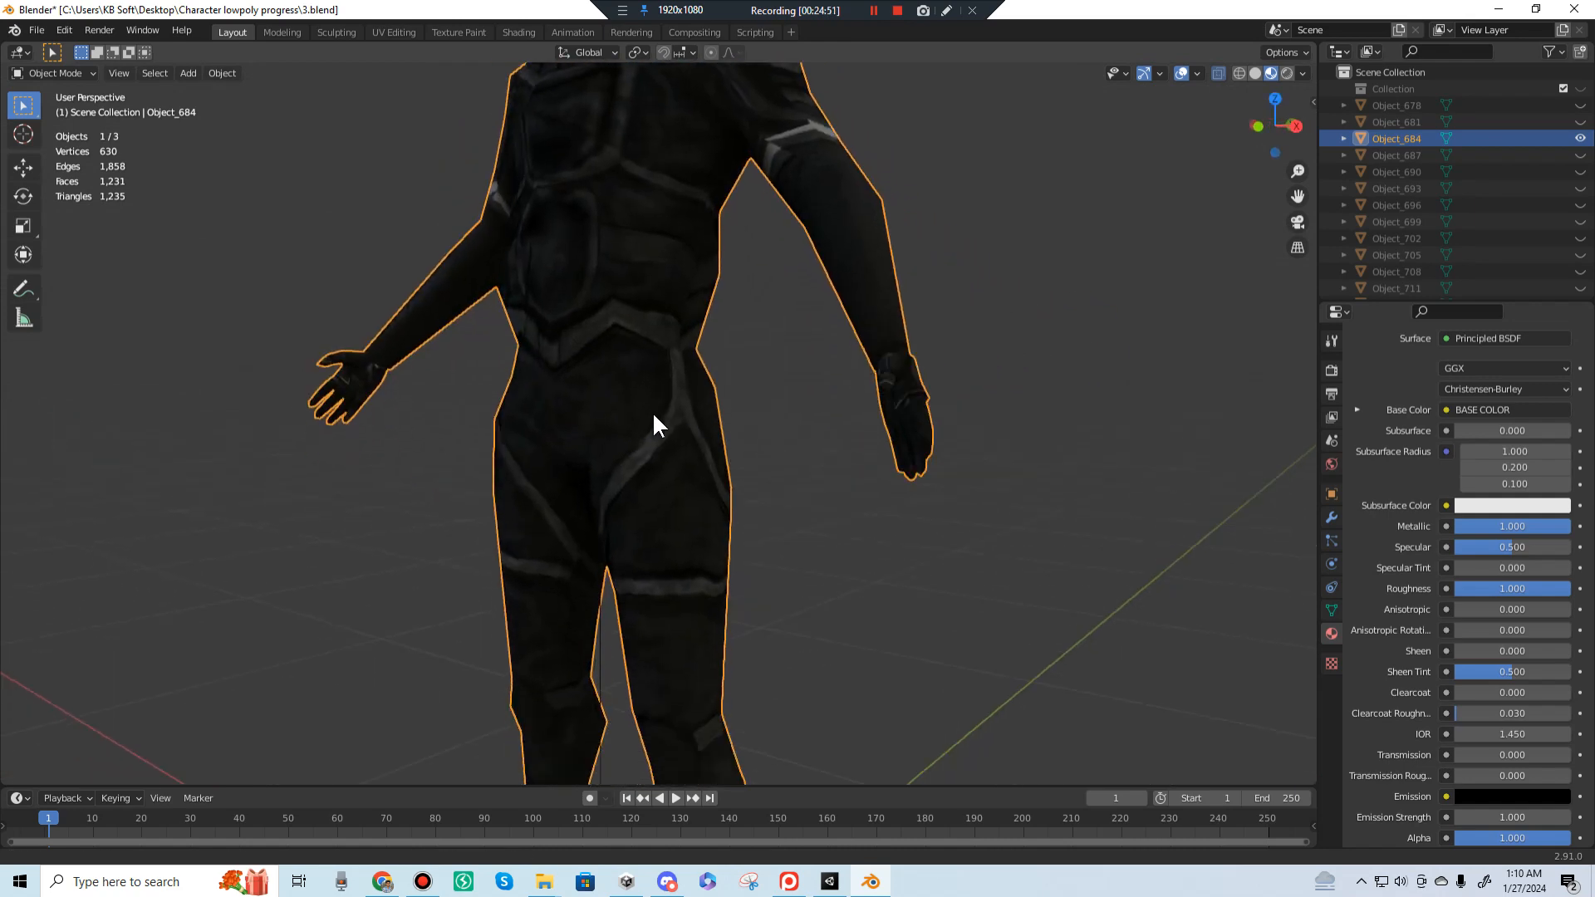
{"action": "scroll", "coordinate": [785, 399], "scroll_direction": "up", "scroll_amount": 2}
{"action": "scroll", "coordinate": [787, 402], "scroll_direction": "down", "scroll_amount": 5}
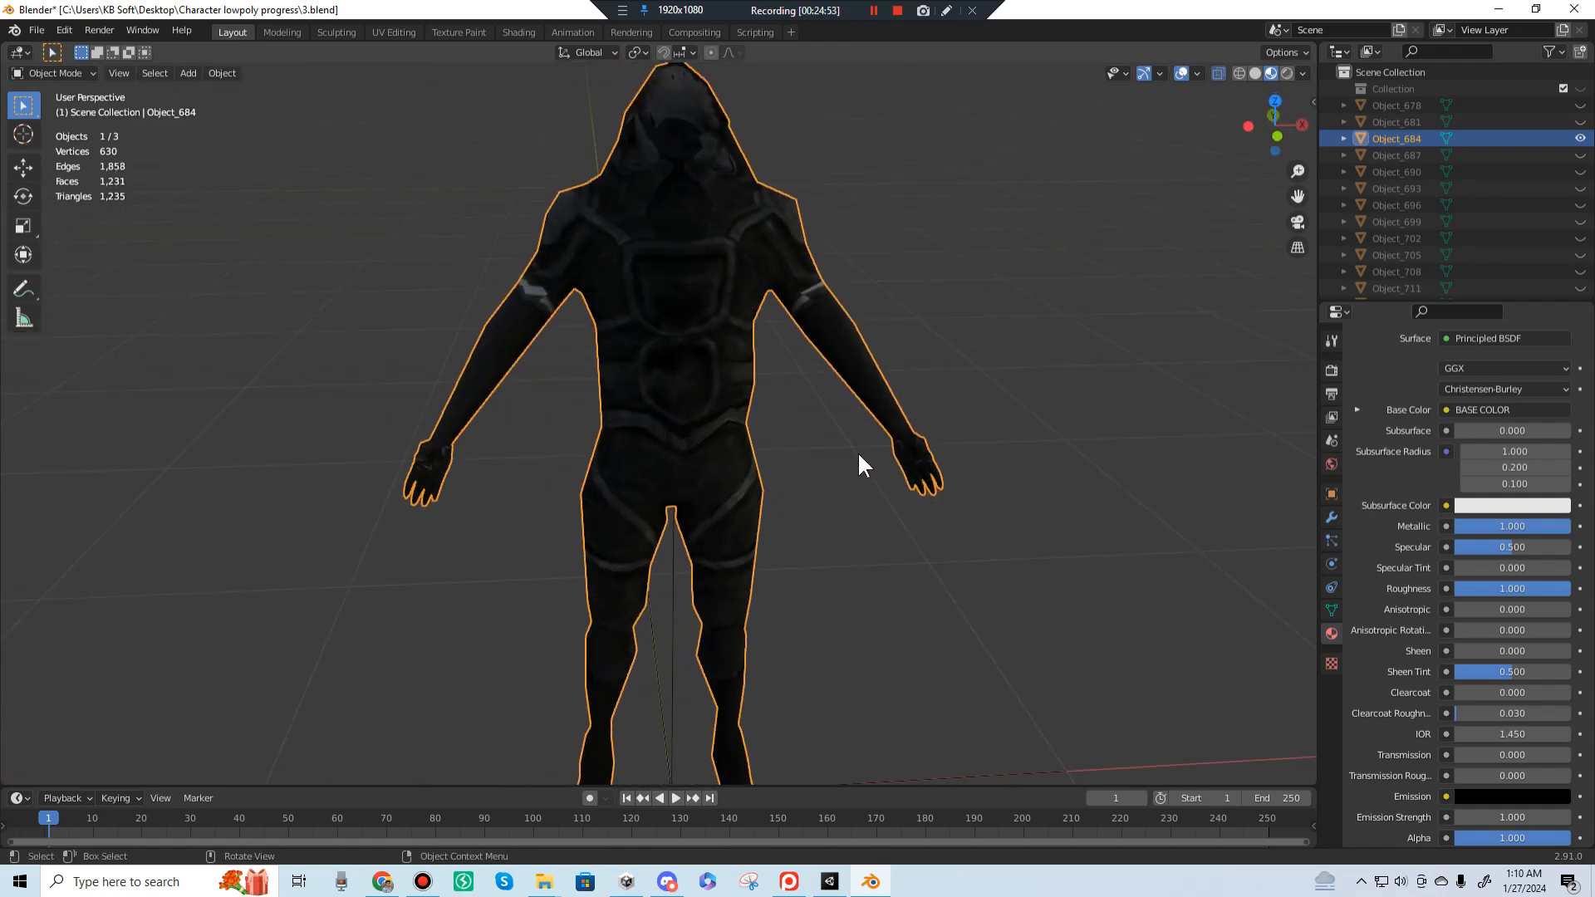
{"action": "middle_click_drag", "start_coordinate": [856, 462], "coordinate": [914, 436]}
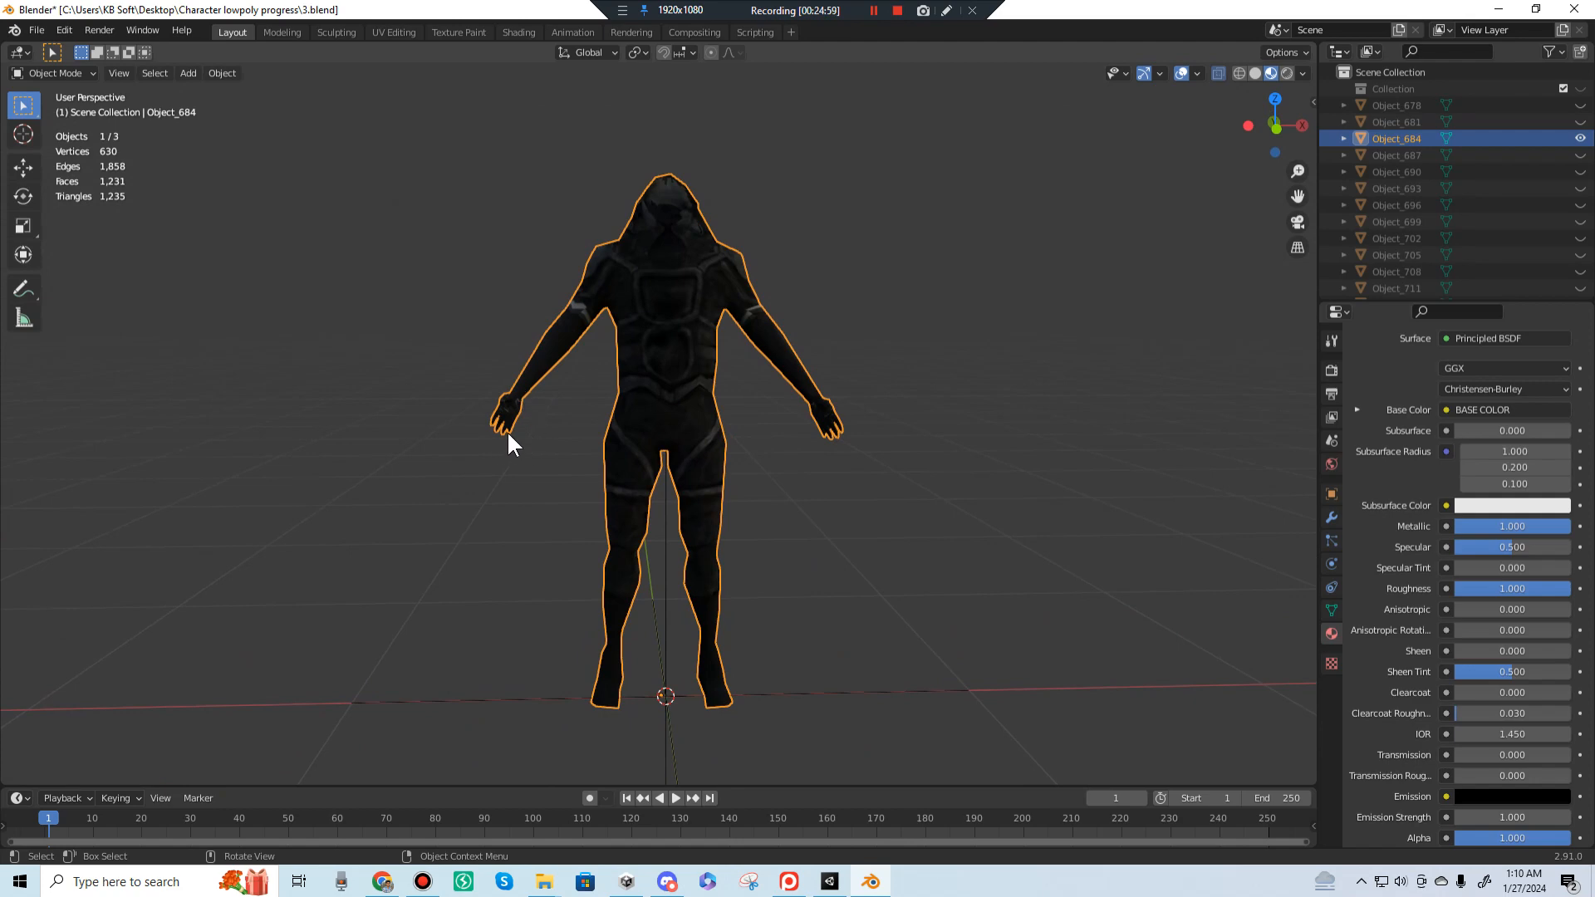
{"action": "scroll", "coordinate": [498, 436], "scroll_direction": "up", "scroll_amount": 5}
{"action": "scroll", "coordinate": [579, 461], "scroll_direction": "up", "scroll_amount": 4}
{"action": "mouse_move", "coordinate": [580, 461]}
{"action": "middle_mouse_down"}
{"action": "mouse_move", "coordinate": [574, 435]}
{"action": "mouse_move", "coordinate": [536, 445]}
{"action": "mouse_move", "coordinate": [531, 427]}
{"action": "mouse_move", "coordinate": [826, 439]}
{"action": "mouse_move", "coordinate": [836, 420]}
{"action": "mouse_move", "coordinate": [820, 446]}
{"action": "middle_mouse_up"}
{"action": "scroll", "coordinate": [754, 412], "scroll_direction": "up", "scroll_amount": 5}
{"action": "scroll", "coordinate": [754, 412], "scroll_direction": "down", "scroll_amount": 2}
Step: Switch the viewport to Wireframe shading, deselect everything and examine the attached hand's topology from several angles
{"action": "key", "text": "z"}
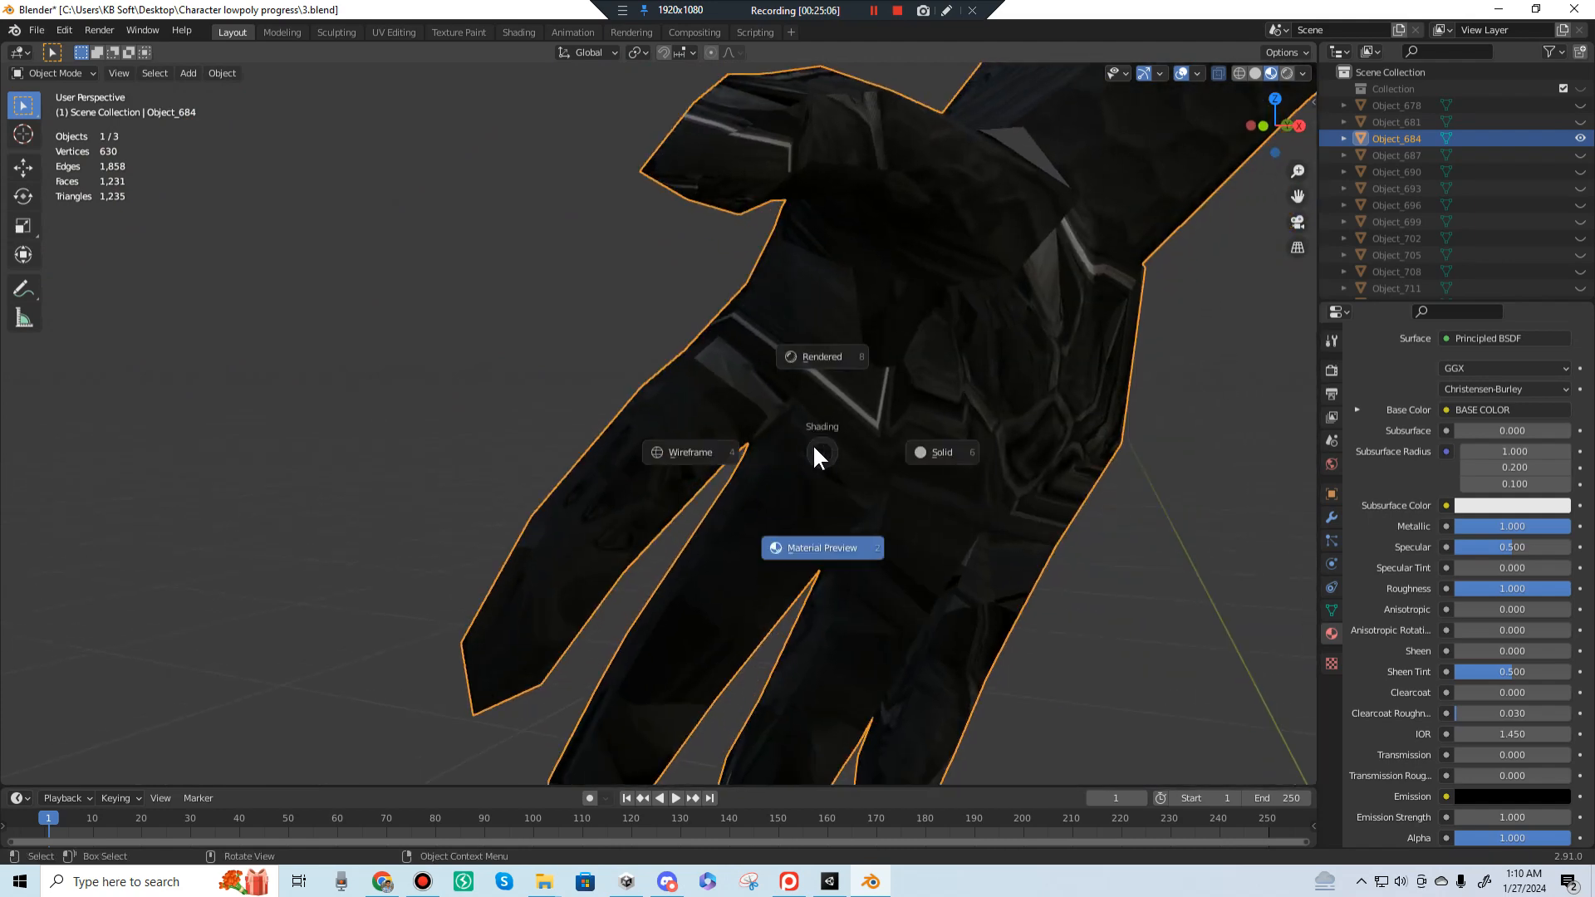
{"action": "left_click", "coordinate": [719, 441]}
{"action": "key", "text": "alt+a"}
{"action": "mouse_move", "coordinate": [1066, 506]}
{"action": "middle_mouse_down"}
{"action": "mouse_move", "coordinate": [1055, 519]}
{"action": "mouse_move", "coordinate": [1010, 507]}
{"action": "mouse_move", "coordinate": [997, 481]}
{"action": "mouse_move", "coordinate": [1039, 474]}
{"action": "middle_mouse_up"}
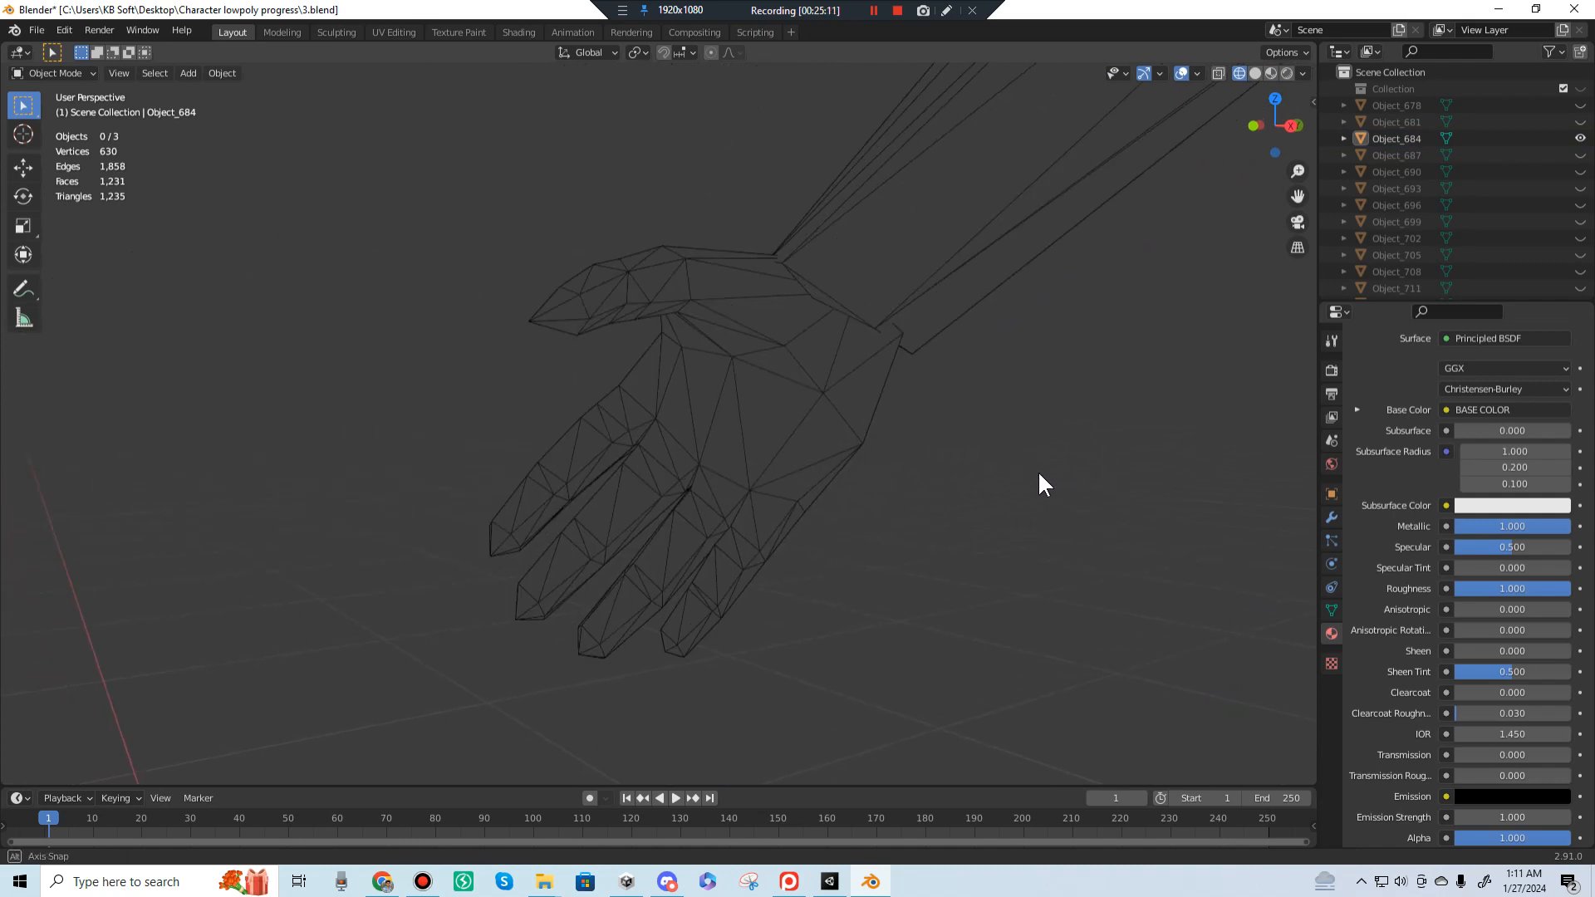
{"action": "middle_click_drag", "start_coordinate": [702, 530], "coordinate": [866, 428]}
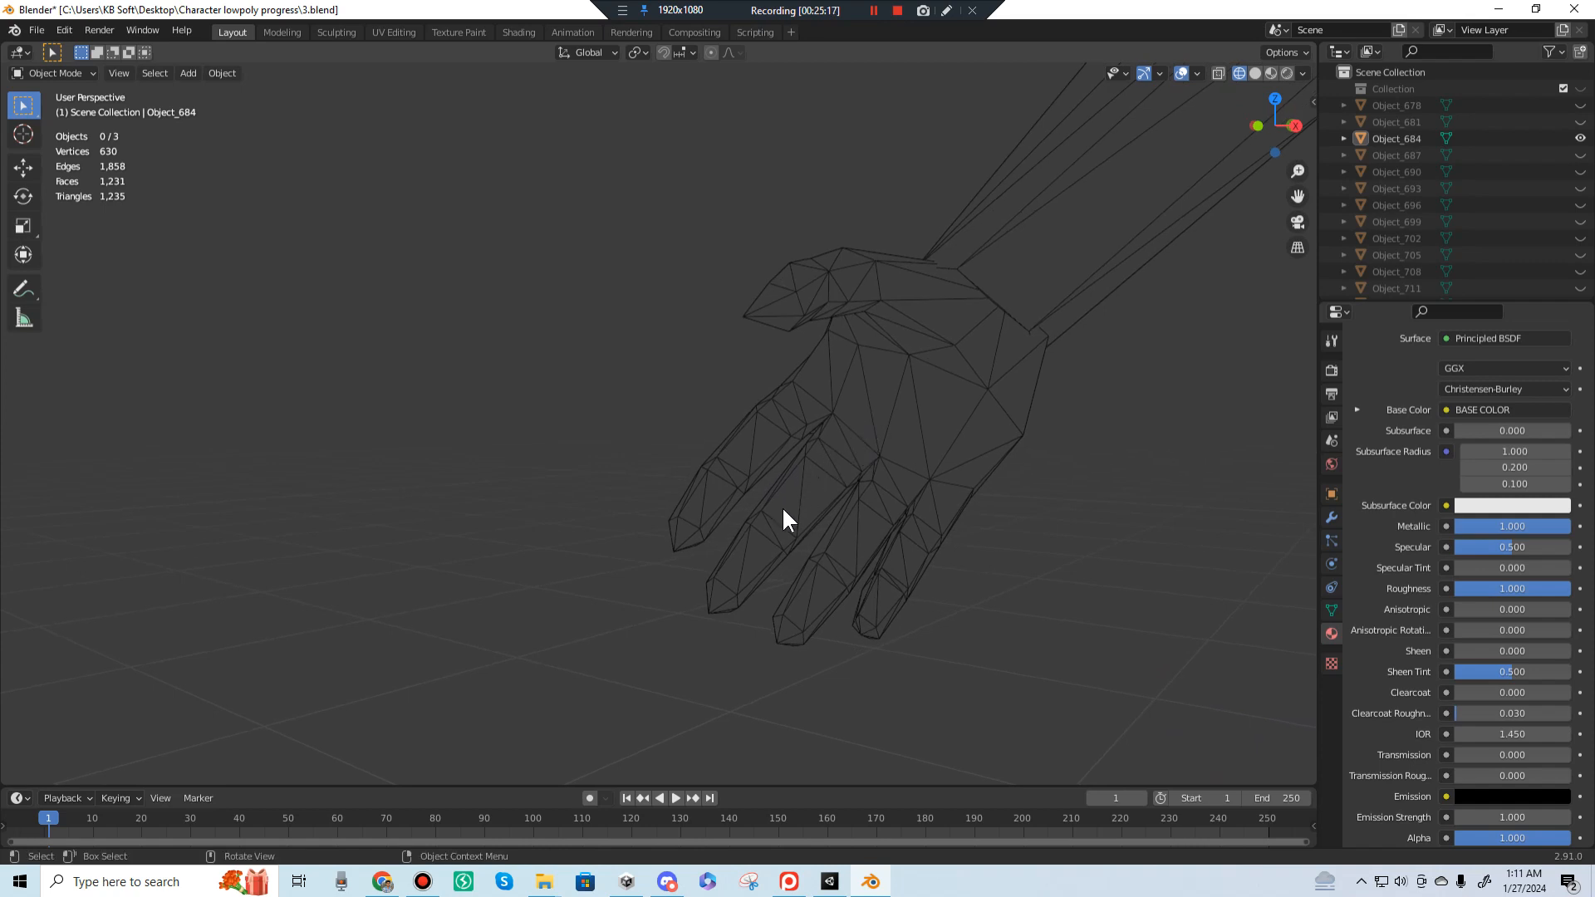
{"action": "middle_click_drag", "start_coordinate": [974, 536], "coordinate": [853, 510]}
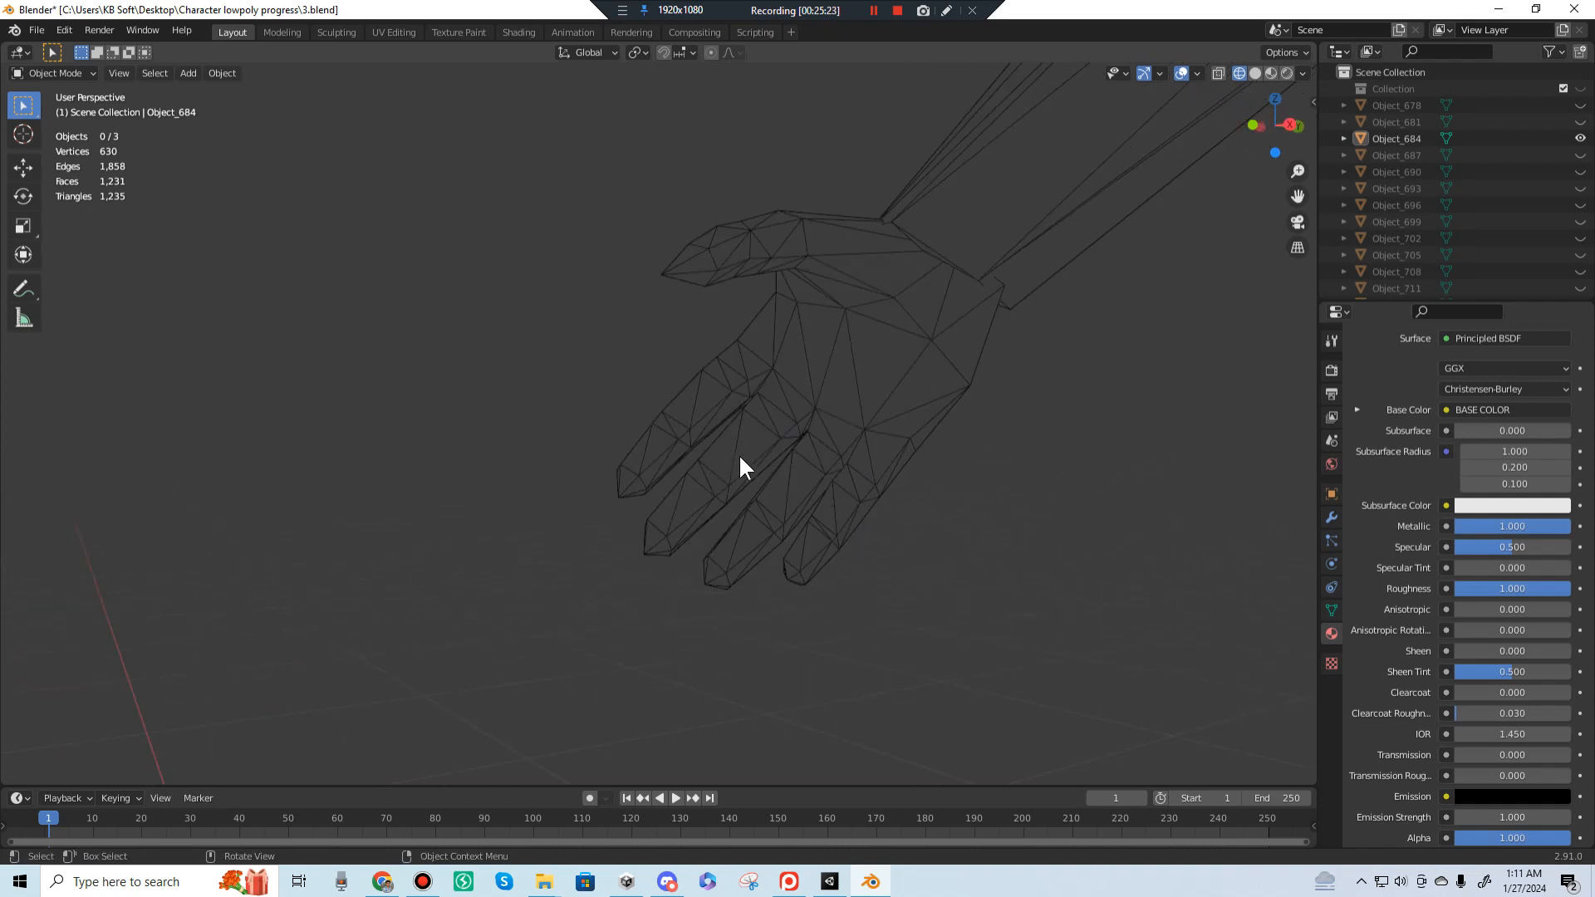
{"action": "middle_click_drag", "start_coordinate": [1168, 503], "coordinate": [955, 543]}
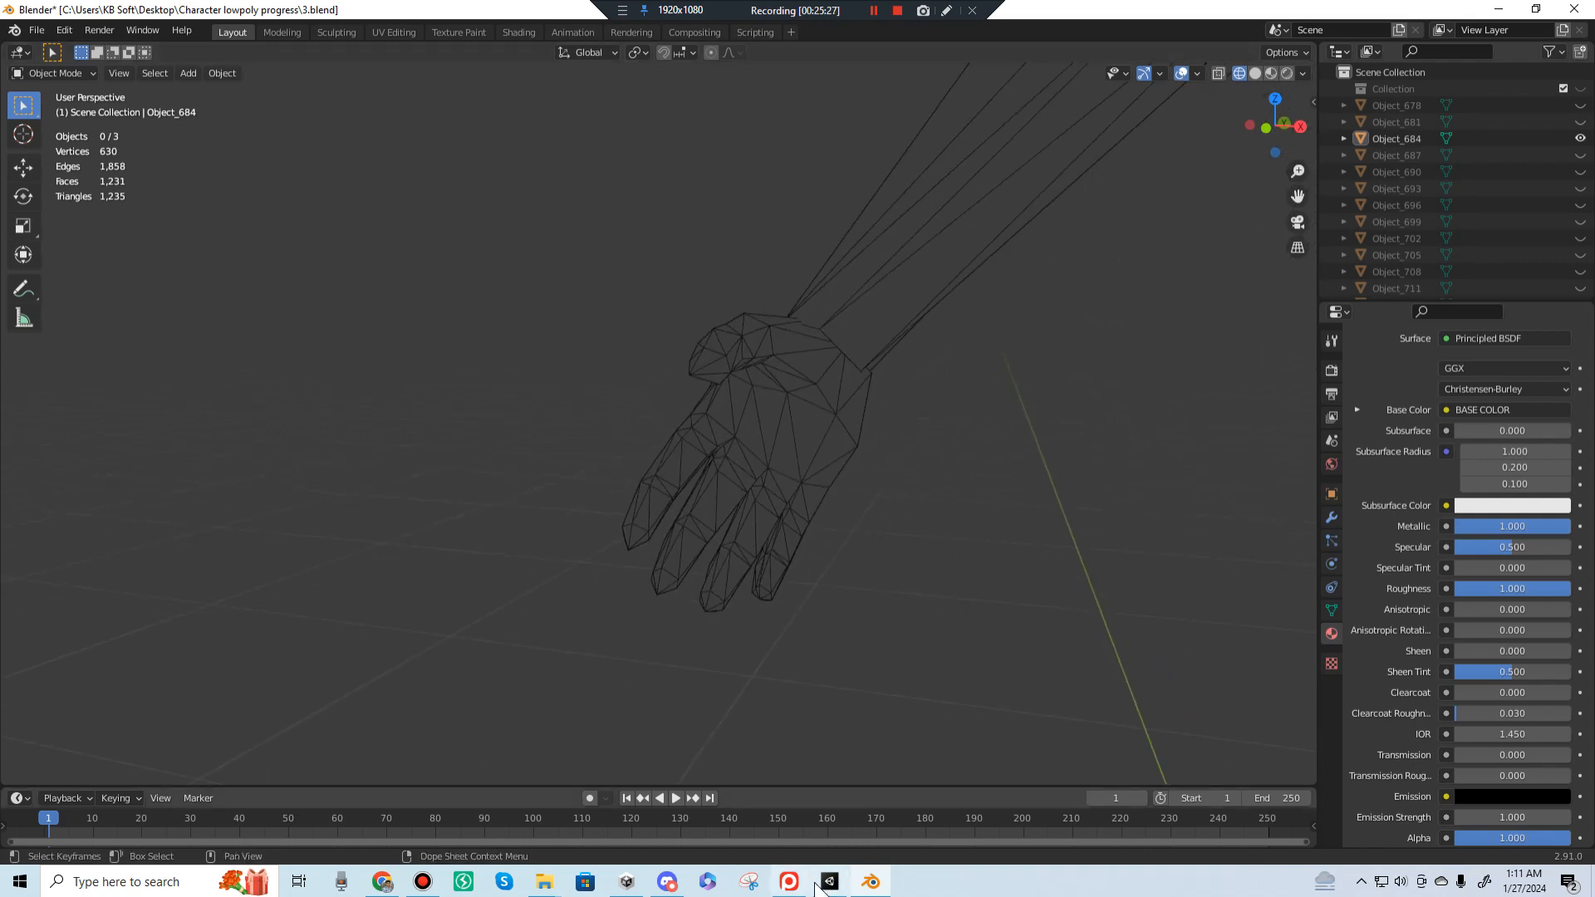
Step: Close the download dialog on the Sketchfab hand model's page in the browser and compare that model with the Blender hand's wireframe
{"action": "left_click", "coordinate": [387, 886]}
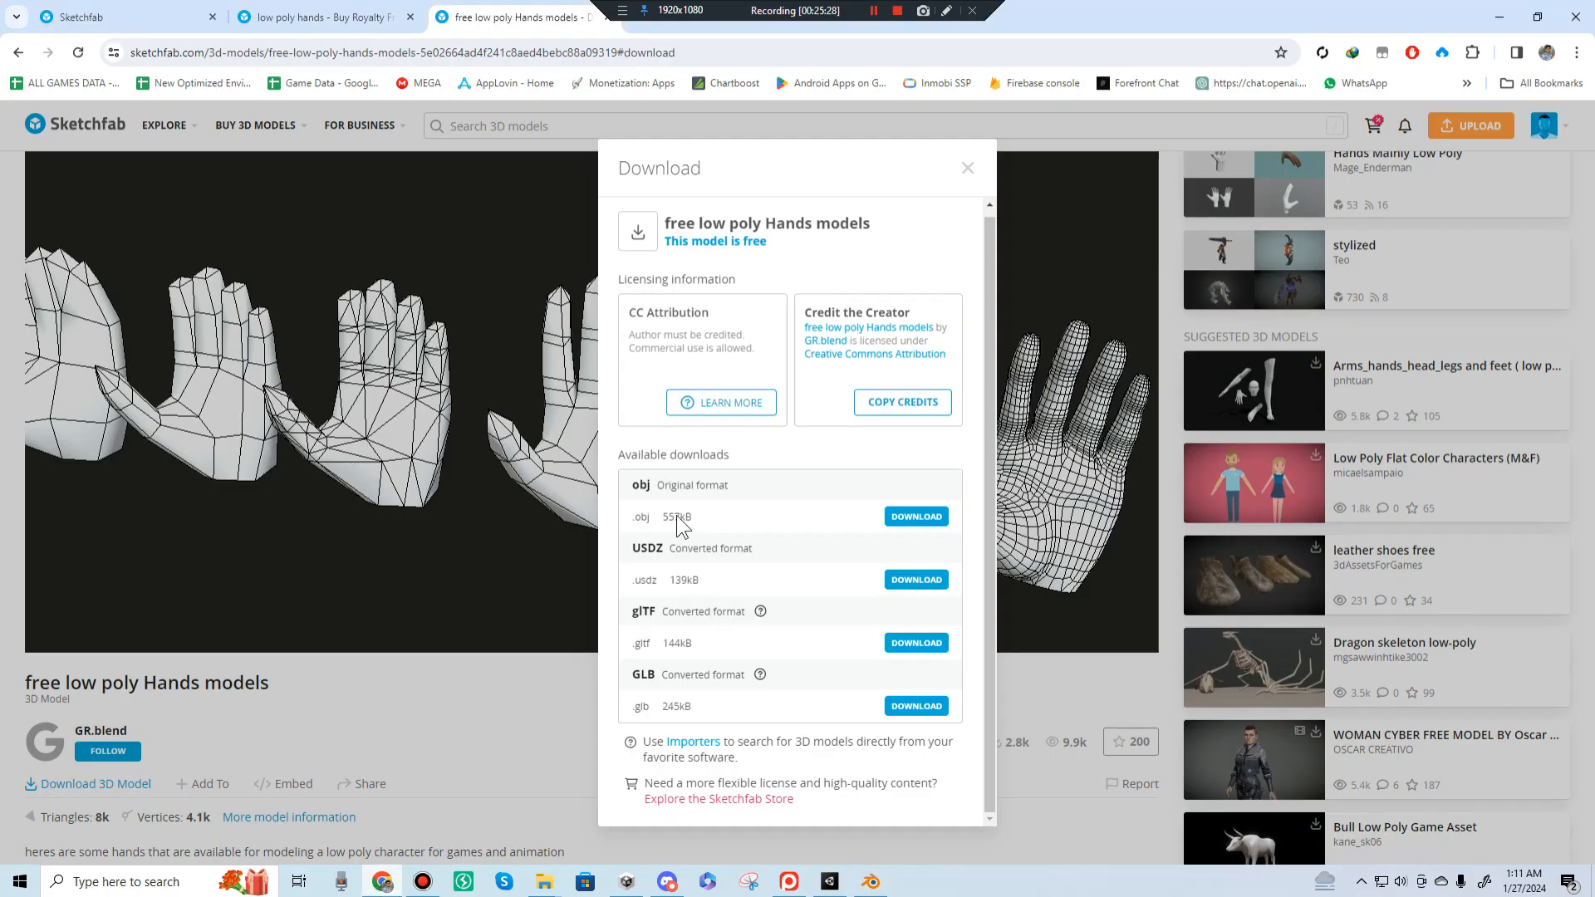
{"action": "left_click", "coordinate": [441, 507]}
{"action": "mouse_move", "coordinate": [734, 478]}
{"action": "left_mouse_down"}
{"action": "mouse_move", "coordinate": [765, 481]}
{"action": "mouse_move", "coordinate": [734, 450]}
{"action": "mouse_move", "coordinate": [769, 414]}
{"action": "mouse_move", "coordinate": [613, 449]}
{"action": "mouse_move", "coordinate": [632, 464]}
{"action": "mouse_move", "coordinate": [758, 466]}
{"action": "left_mouse_up"}
{"action": "left_click", "coordinate": [871, 882]}
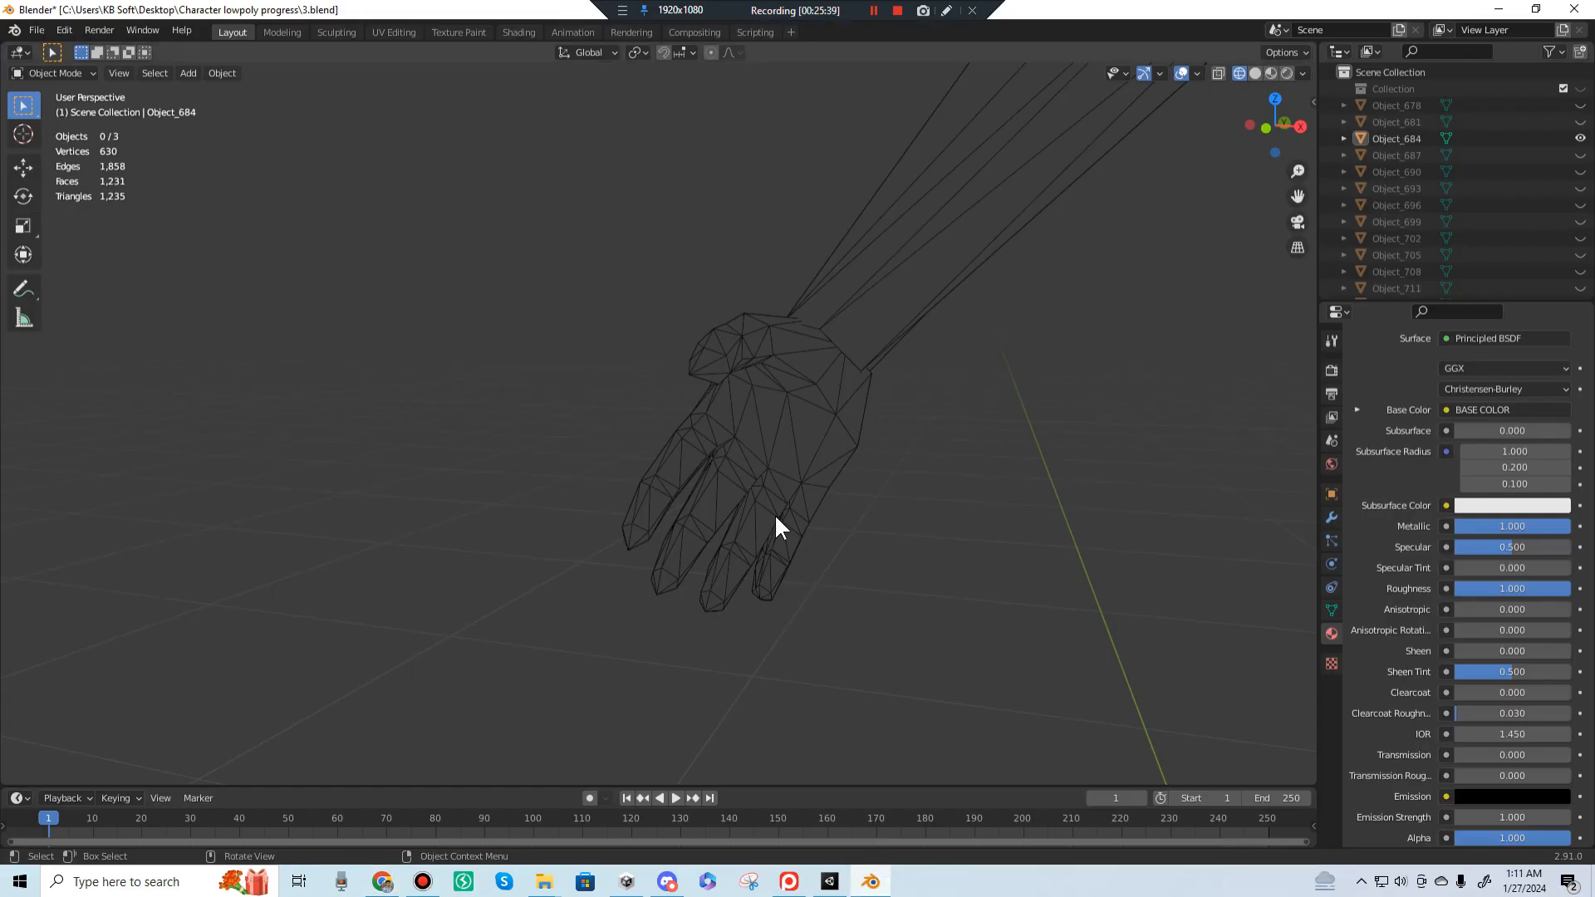
{"action": "middle_click_drag", "start_coordinate": [776, 516], "coordinate": [905, 499]}
{"action": "left_click", "coordinate": [868, 885]}
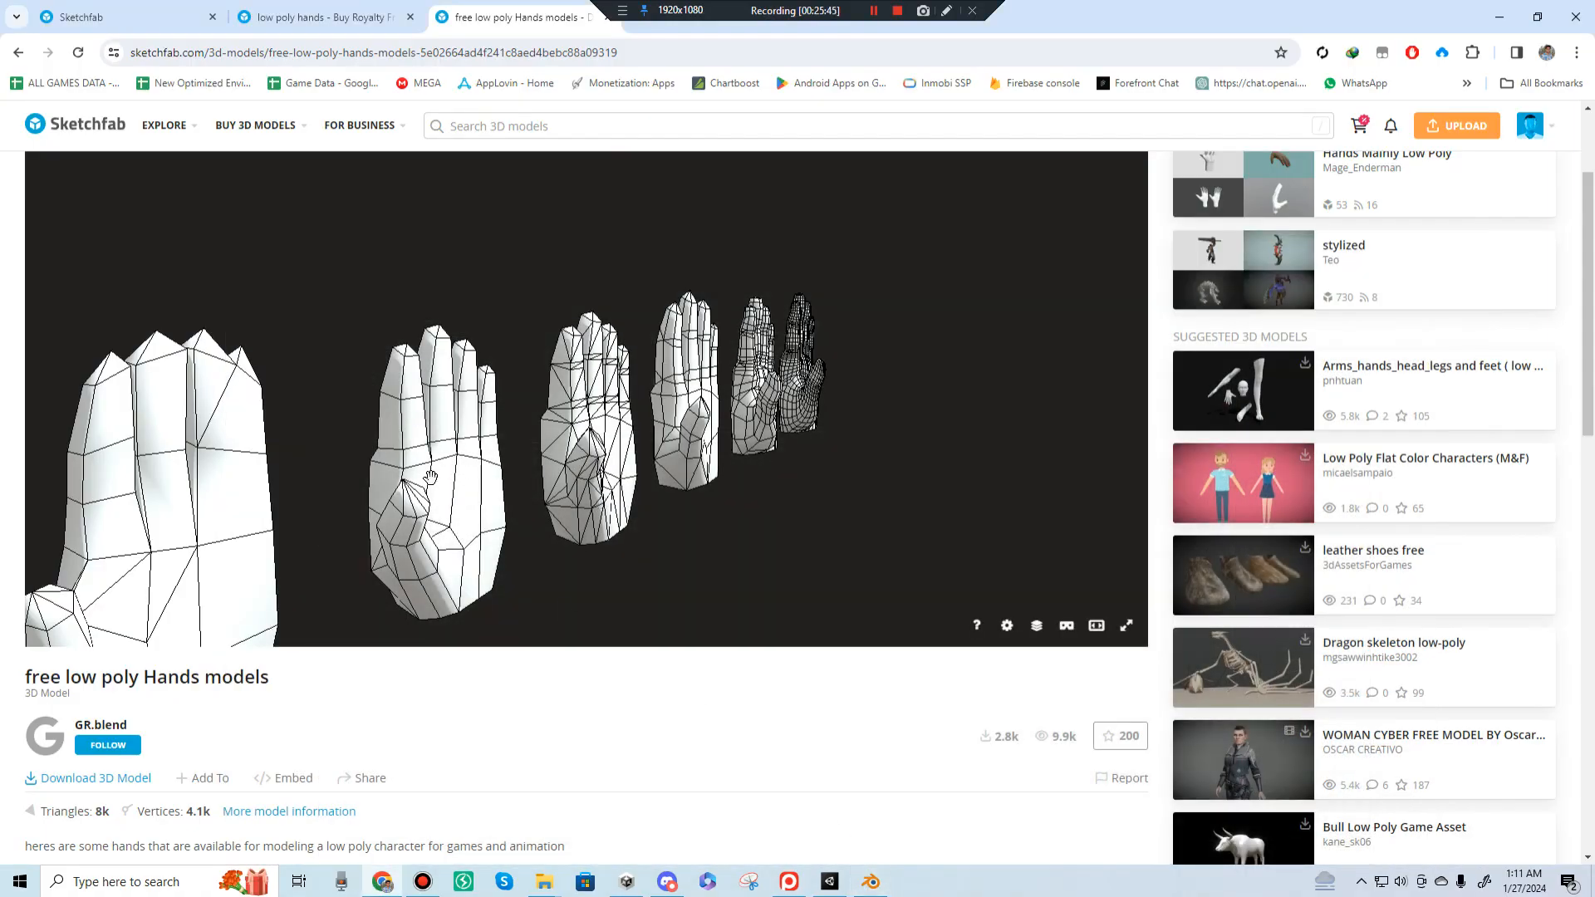
Step: Examine the wireframes of the free low poly Hands models in the Sketchfab viewer, from the simplest hand to the densest
{"action": "mouse_move", "coordinate": [446, 511]}
{"action": "left_mouse_down"}
{"action": "mouse_move", "coordinate": [394, 432]}
{"action": "mouse_move", "coordinate": [403, 467]}
{"action": "mouse_move", "coordinate": [462, 426]}
{"action": "mouse_move", "coordinate": [445, 431]}
{"action": "mouse_move", "coordinate": [540, 431]}
{"action": "mouse_move", "coordinate": [705, 382]}
{"action": "left_mouse_up"}
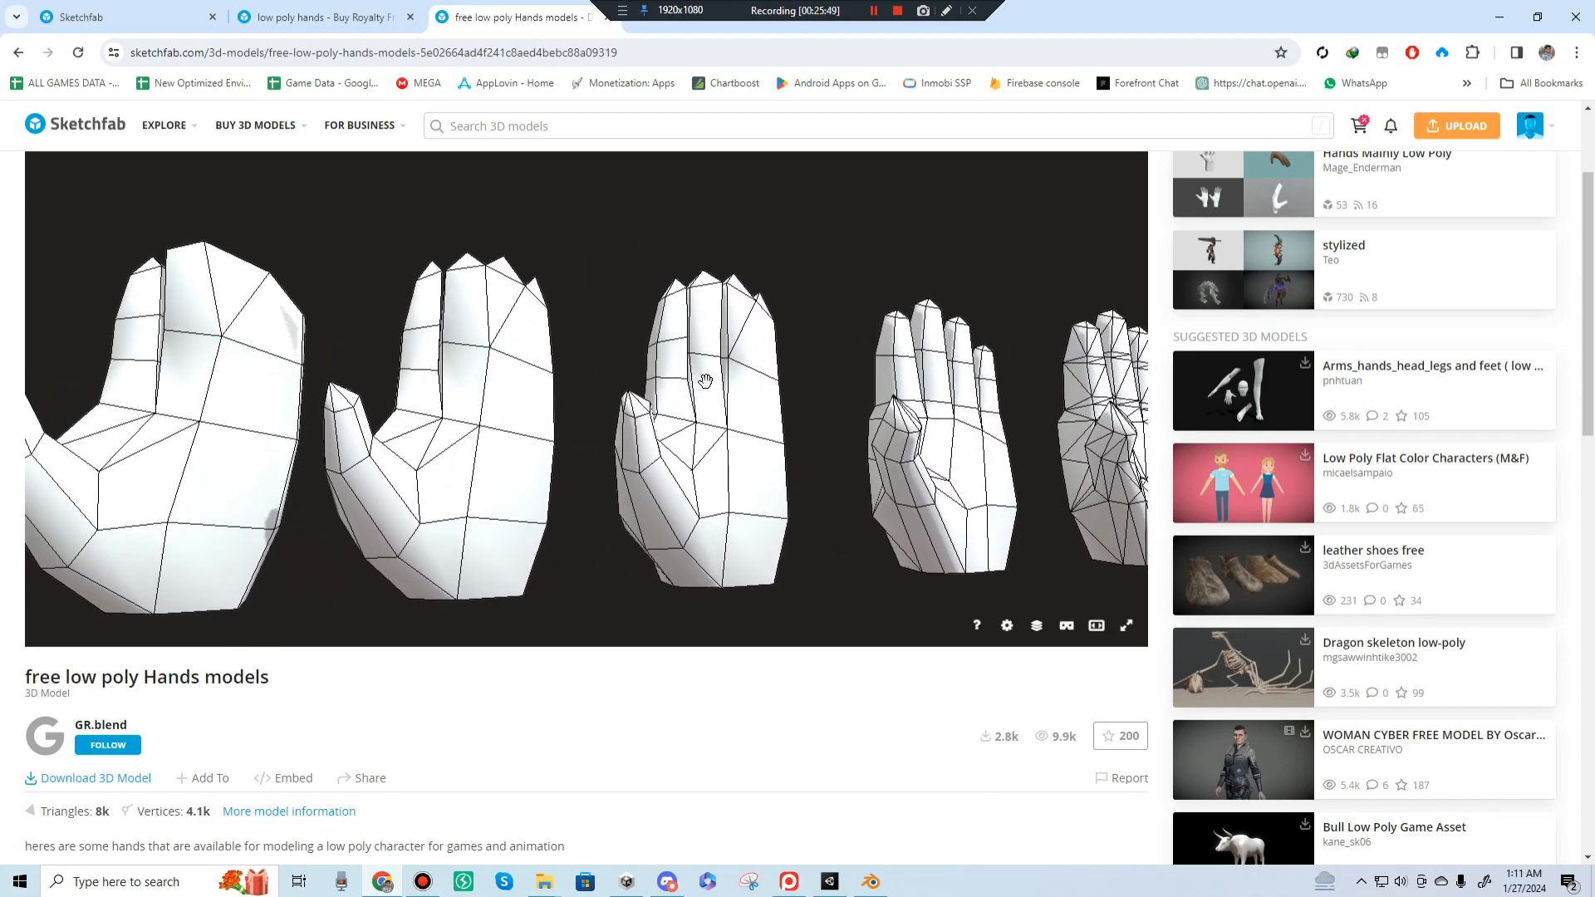
{"action": "scroll", "coordinate": [404, 393], "scroll_direction": "down", "scroll_amount": 5}
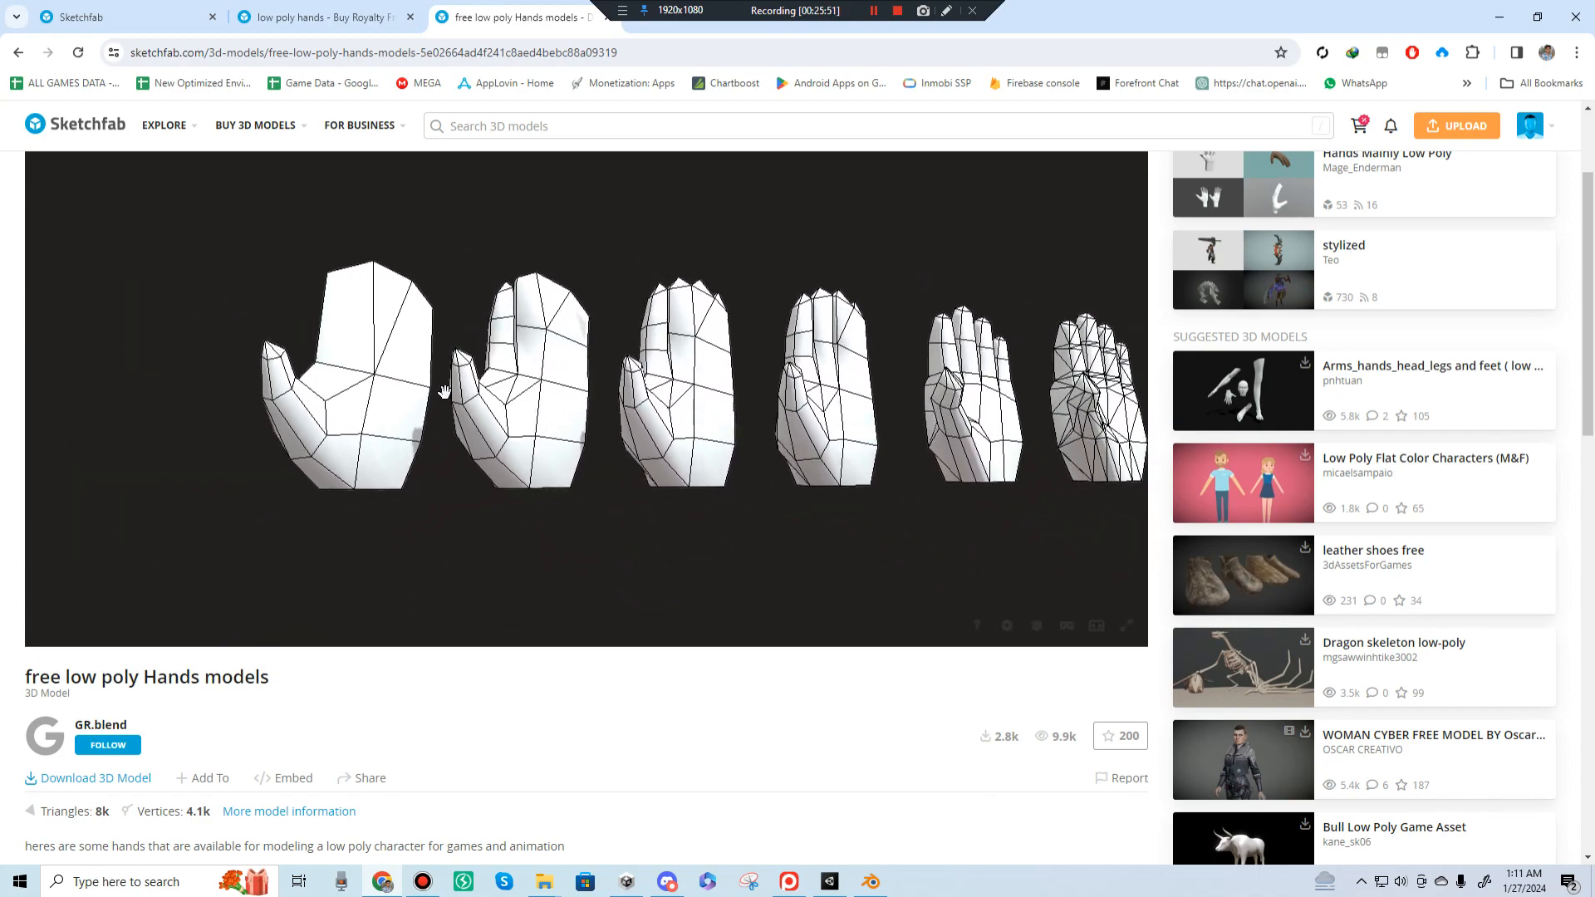
{"action": "mouse_move", "coordinate": [315, 317]}
{"action": "left_mouse_down"}
{"action": "mouse_move", "coordinate": [338, 431]}
{"action": "mouse_move", "coordinate": [382, 415]}
{"action": "mouse_move", "coordinate": [634, 425]}
{"action": "left_mouse_up"}
{"action": "scroll", "coordinate": [635, 425], "scroll_direction": "up", "scroll_amount": 3}
{"action": "left_click_drag", "start_coordinate": [587, 349], "coordinate": [491, 462]}
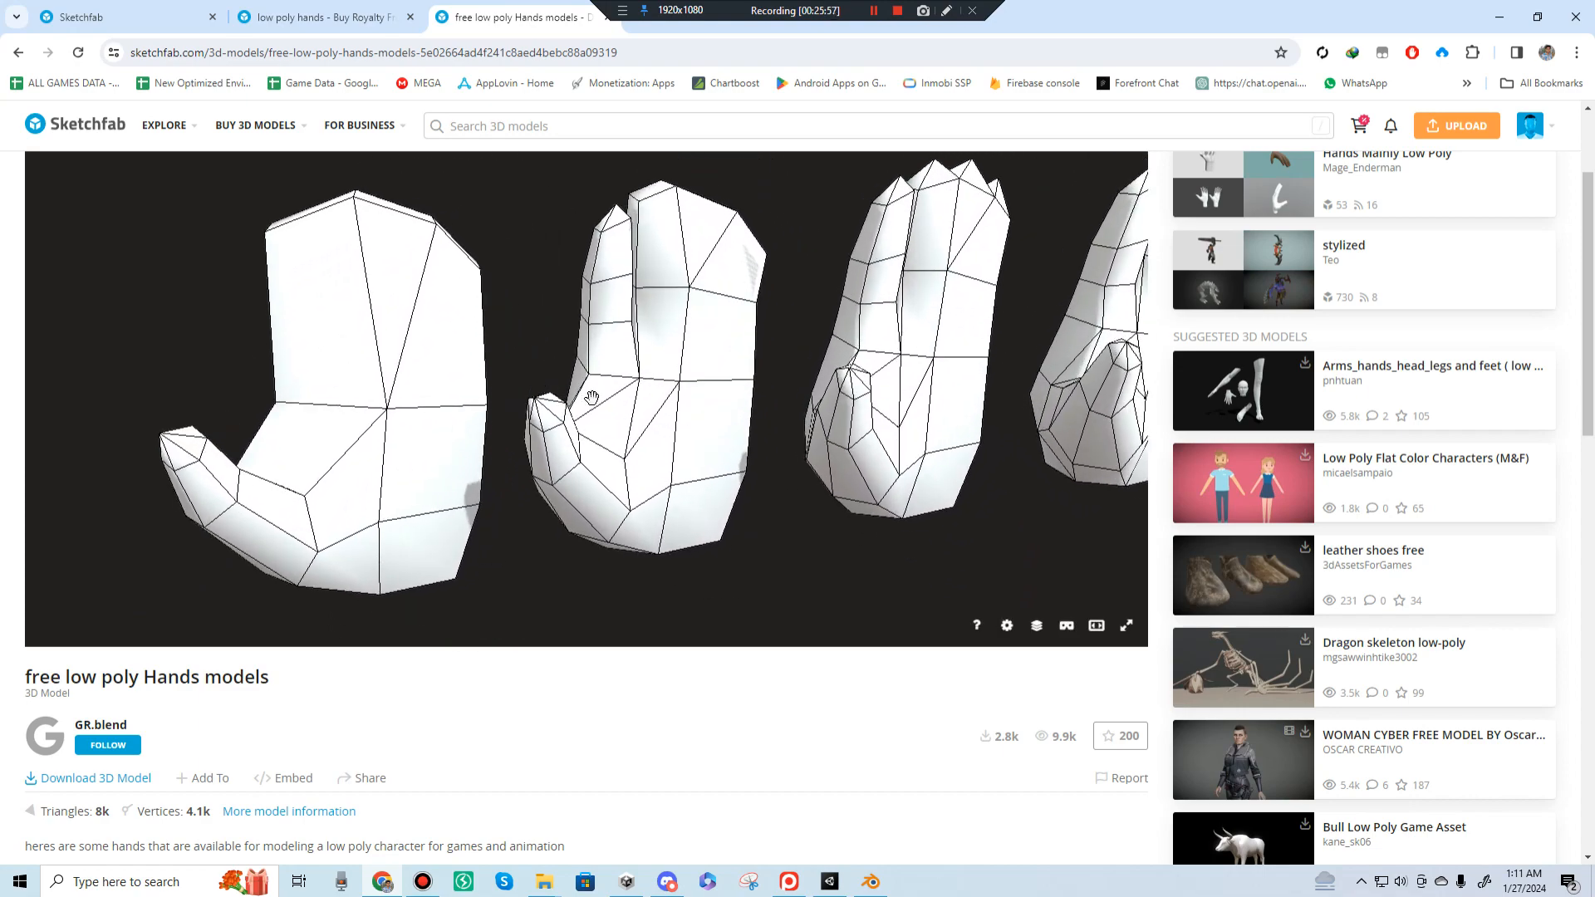
{"action": "mouse_move", "coordinate": [719, 466]}
{"action": "left_mouse_down"}
{"action": "mouse_move", "coordinate": [448, 366]}
{"action": "mouse_move", "coordinate": [474, 346]}
{"action": "mouse_move", "coordinate": [741, 385]}
{"action": "mouse_move", "coordinate": [594, 377]}
{"action": "mouse_move", "coordinate": [634, 348]}
{"action": "mouse_move", "coordinate": [612, 327]}
{"action": "mouse_move", "coordinate": [682, 343]}
{"action": "mouse_move", "coordinate": [598, 327]}
{"action": "mouse_move", "coordinate": [538, 275]}
{"action": "left_mouse_up"}
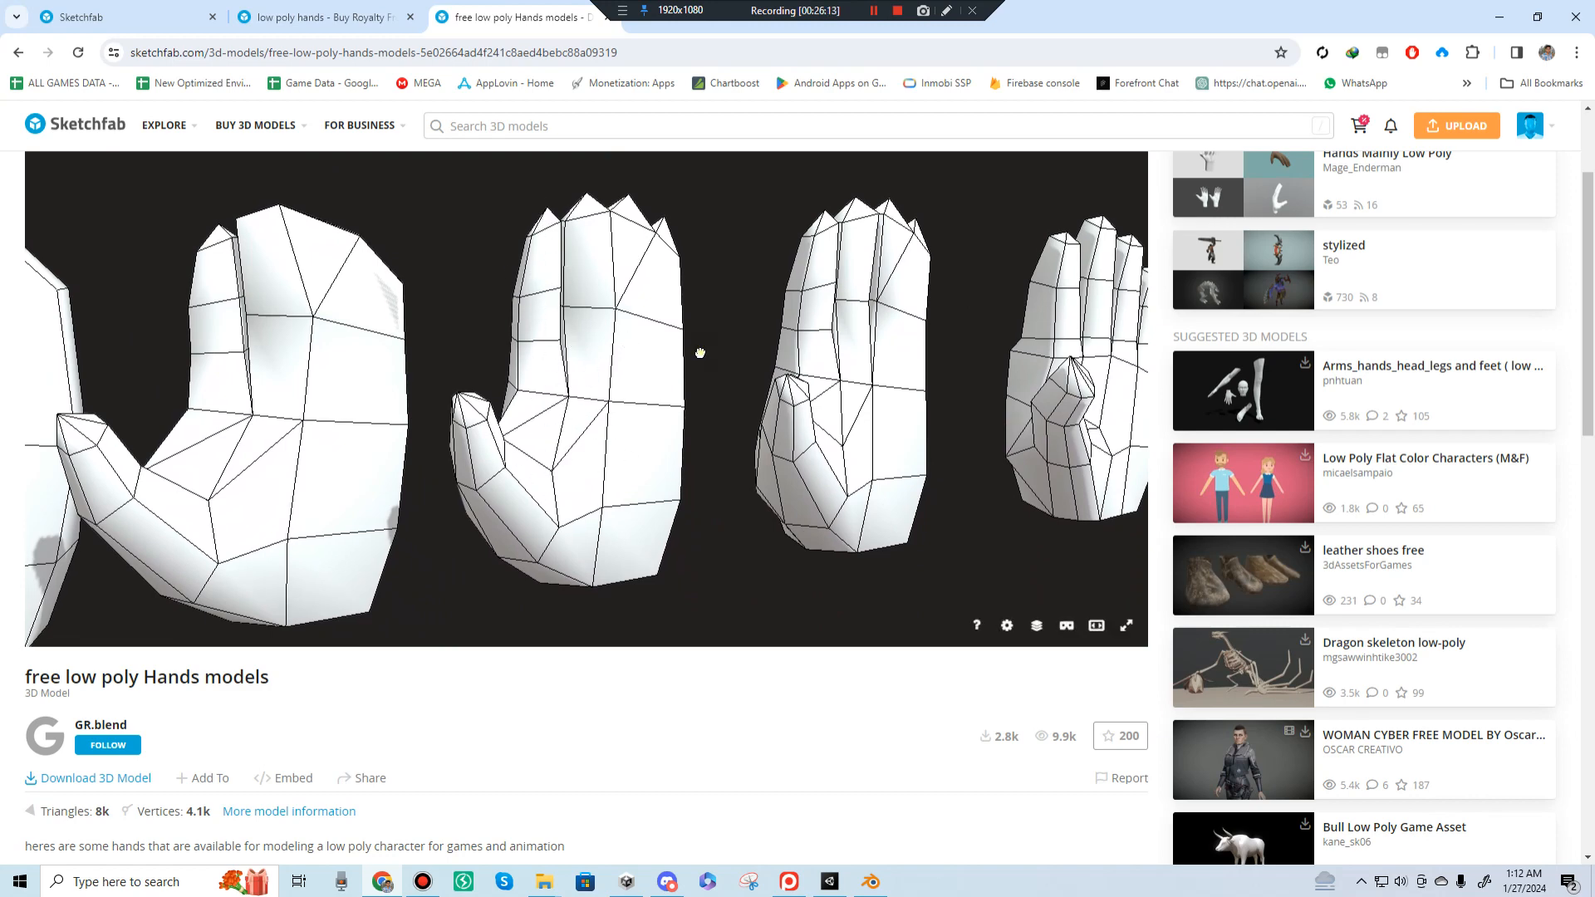
{"action": "left_click_drag", "start_coordinate": [700, 353], "coordinate": [974, 337]}
{"action": "mouse_move", "coordinate": [700, 292]}
{"action": "left_mouse_down"}
{"action": "mouse_move", "coordinate": [562, 307]}
{"action": "mouse_move", "coordinate": [556, 375]}
{"action": "left_mouse_up"}
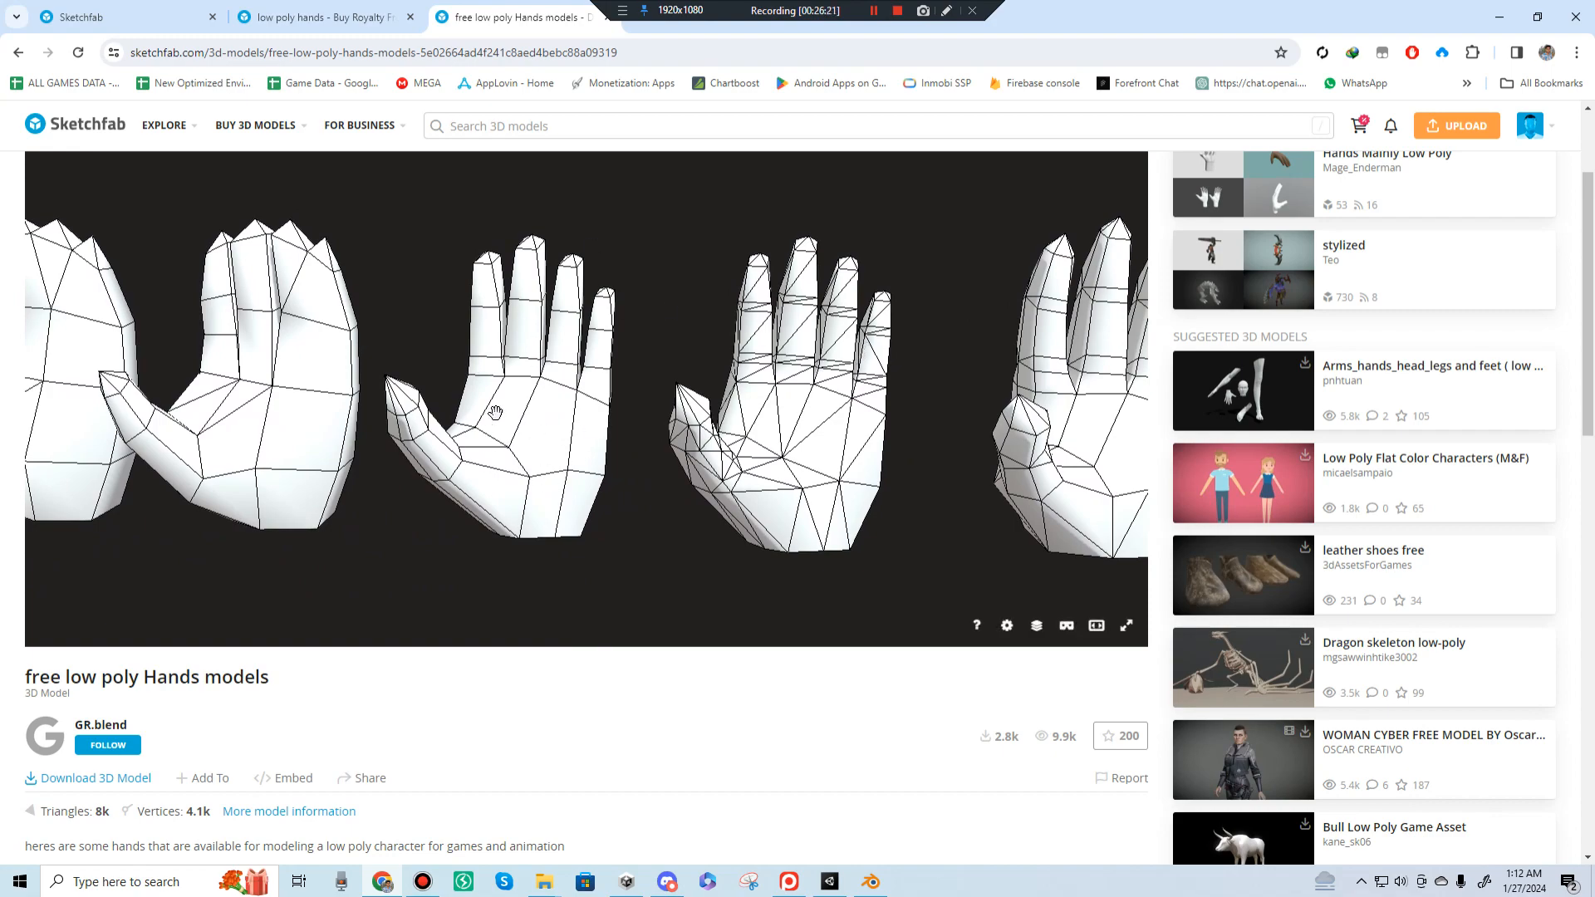
{"action": "left_click_drag", "start_coordinate": [504, 394], "coordinate": [764, 391]}
{"action": "left_click_drag", "start_coordinate": [781, 332], "coordinate": [439, 463]}
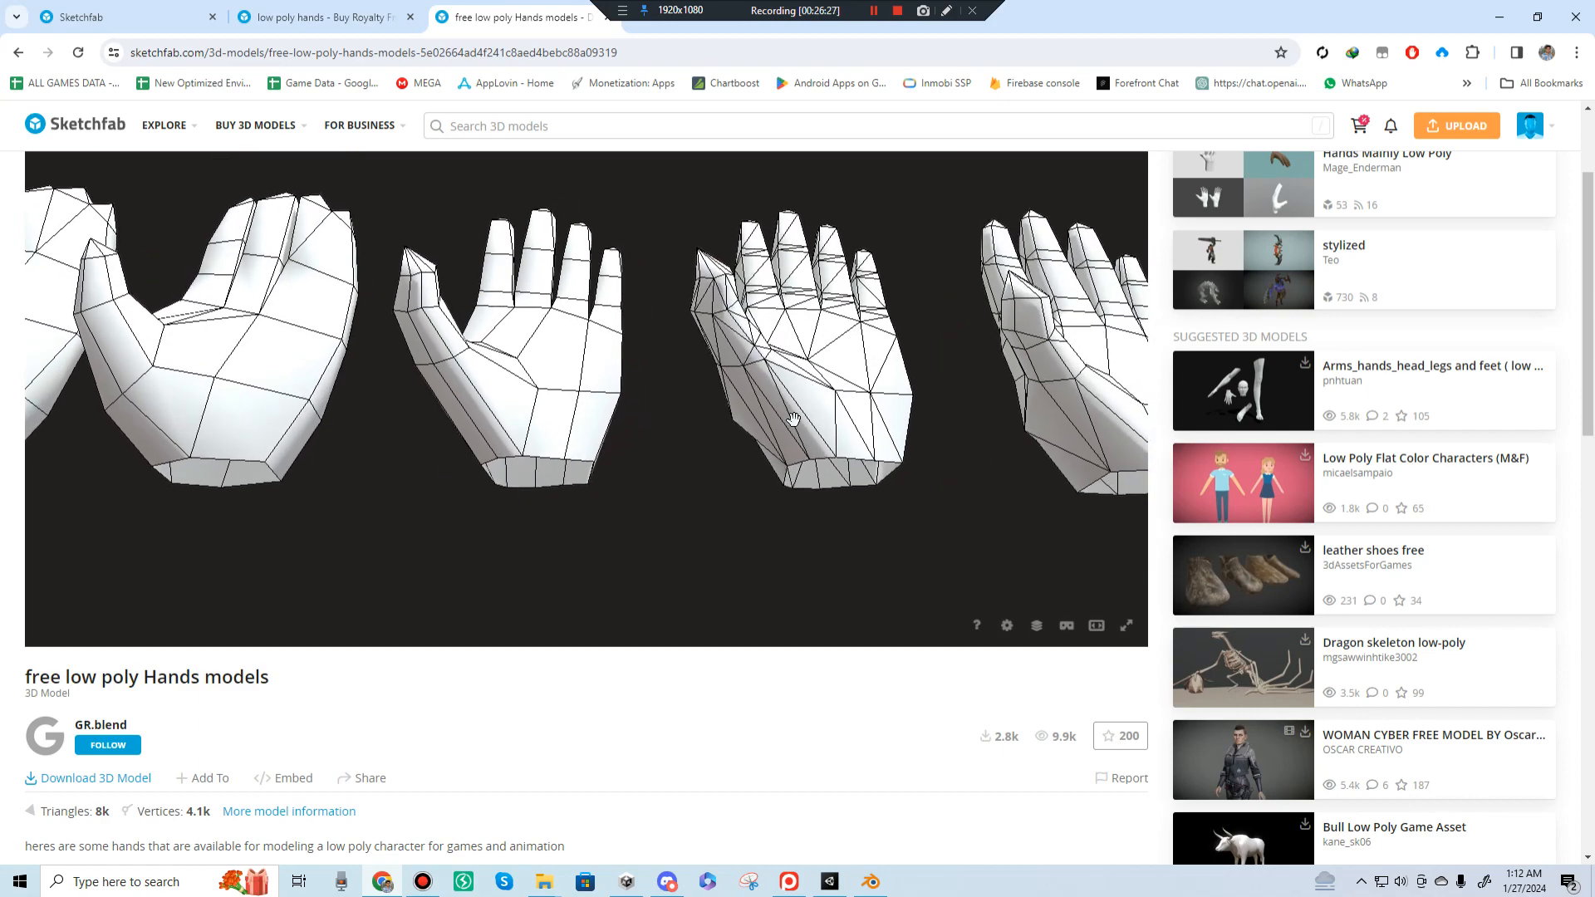
{"action": "mouse_move", "coordinate": [793, 419]}
{"action": "left_mouse_down"}
{"action": "mouse_move", "coordinate": [692, 443]}
{"action": "mouse_move", "coordinate": [660, 399]}
{"action": "mouse_move", "coordinate": [686, 305]}
{"action": "mouse_move", "coordinate": [671, 330]}
{"action": "left_mouse_up"}
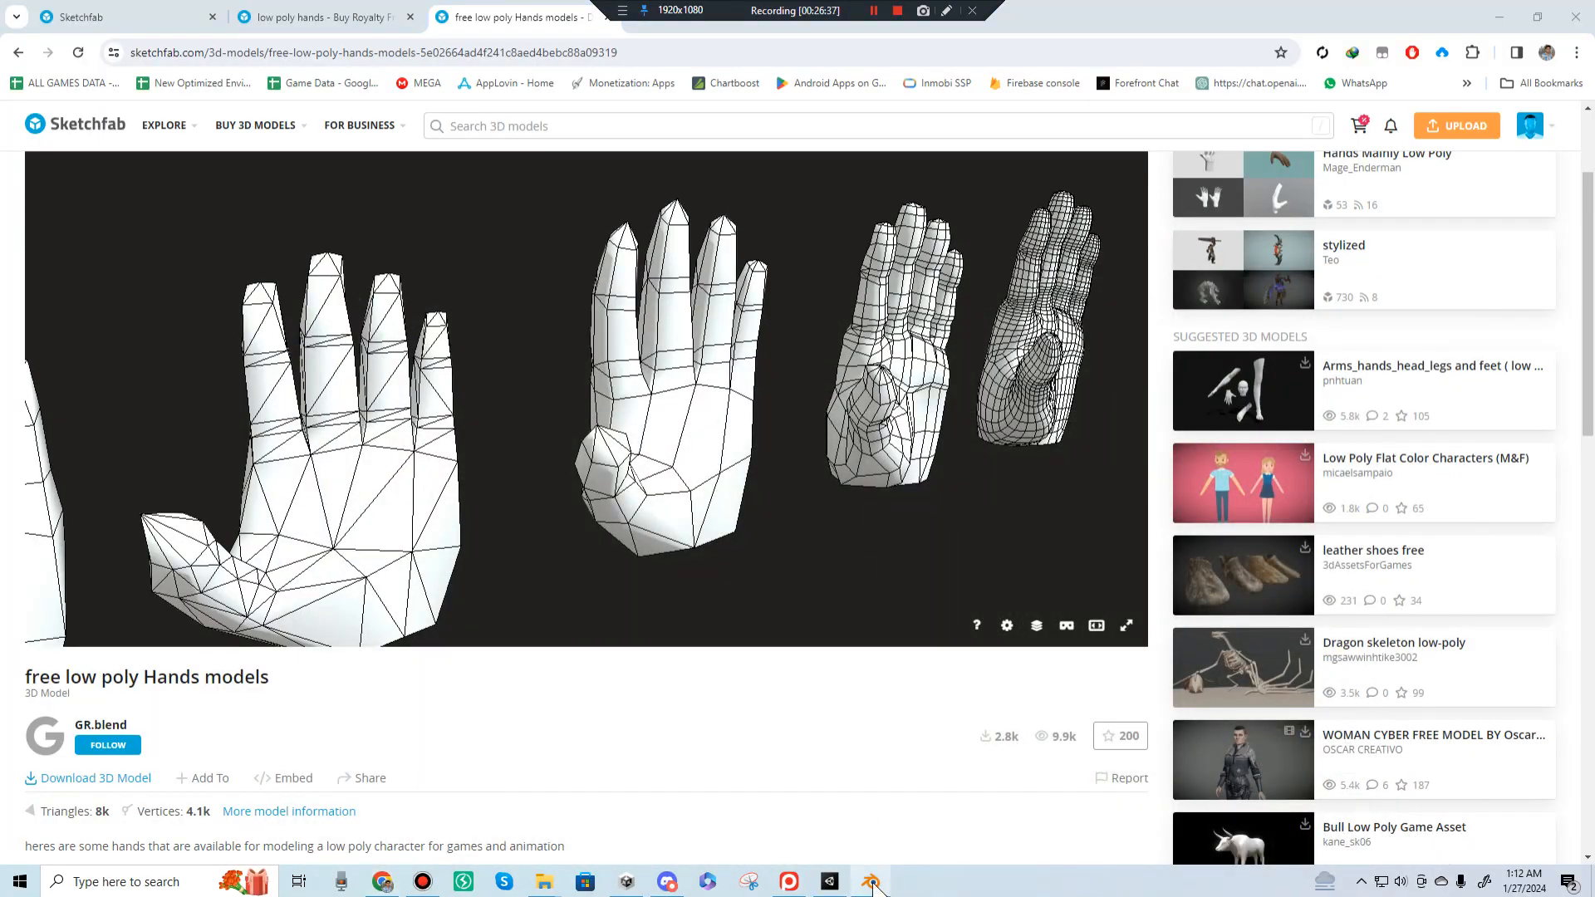
Step: Switch back to Blender, return the viewport to Material Preview shading and view the whole character from several angles
{"action": "left_click", "coordinate": [870, 882]}
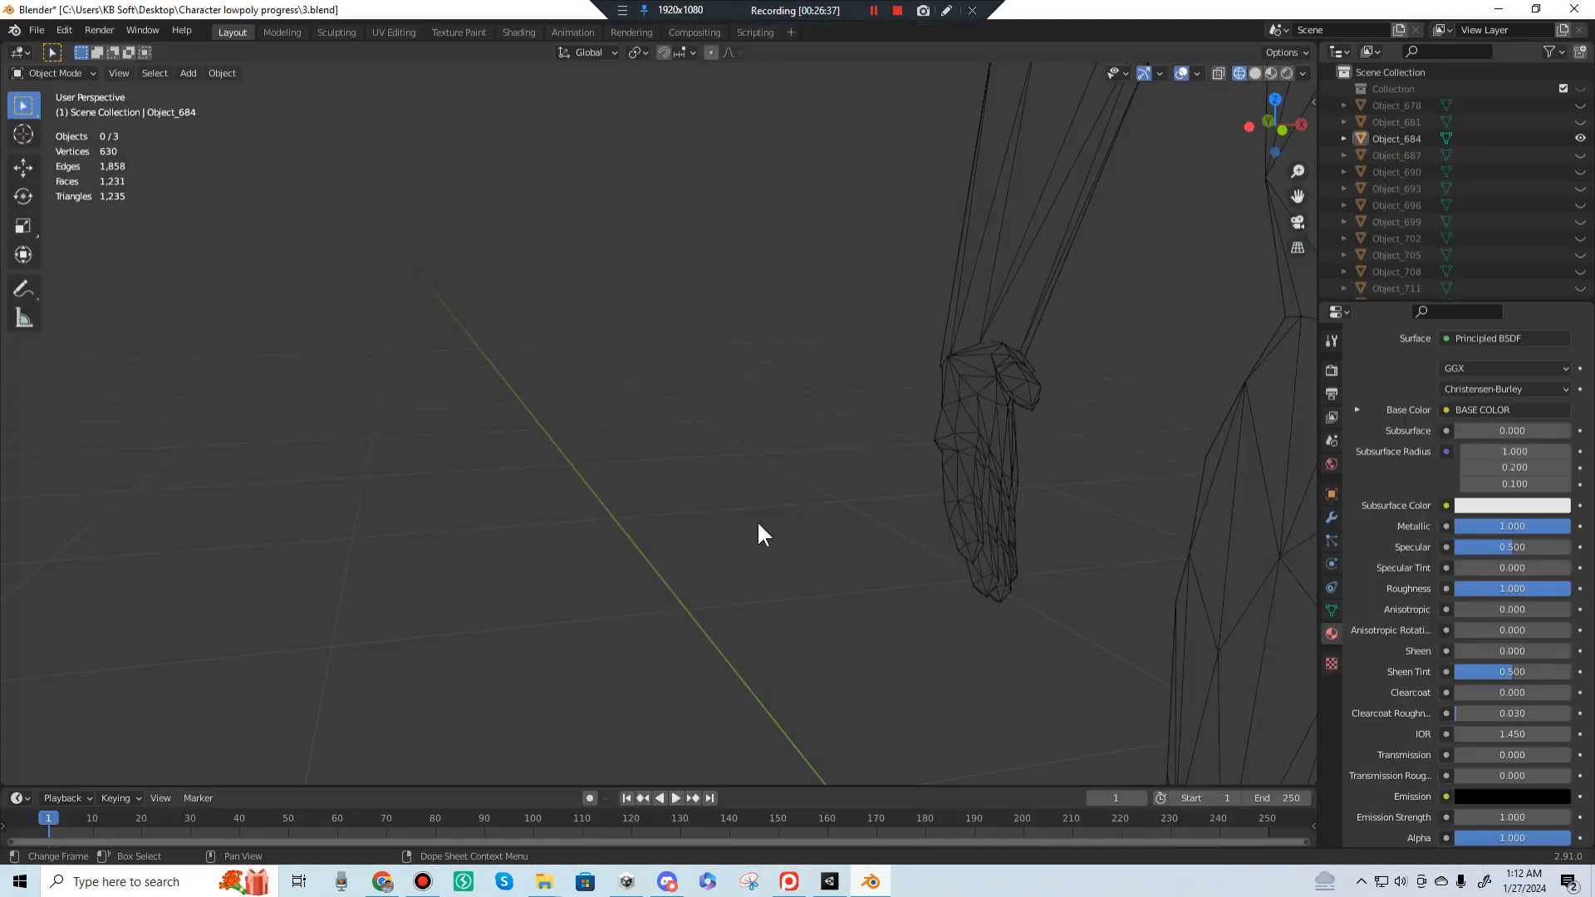
{"action": "middle_click_drag", "start_coordinate": [759, 531], "coordinate": [960, 533]}
{"action": "key", "text": "Tab"}
{"action": "key", "text": "Tab"}
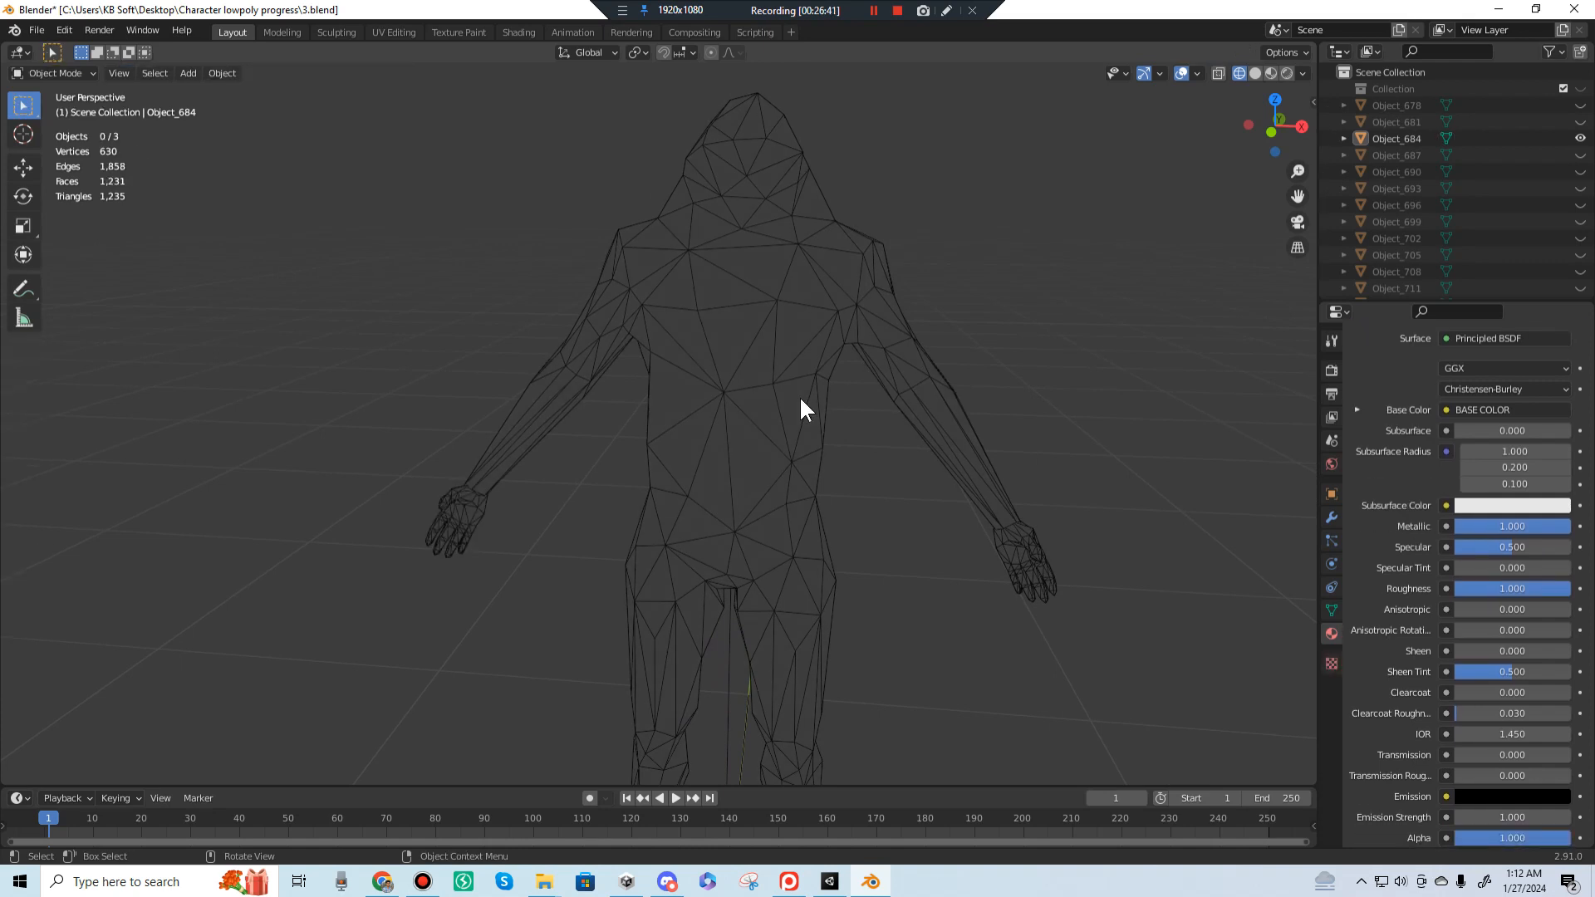
{"action": "key", "text": "z"}
{"action": "left_click", "coordinate": [822, 499]}
{"action": "middle_click_drag", "start_coordinate": [821, 496], "coordinate": [588, 468]}
{"action": "middle_click_drag", "start_coordinate": [704, 453], "coordinate": [617, 451]}
{"action": "scroll", "coordinate": [615, 437], "scroll_direction": "down", "scroll_amount": 7}
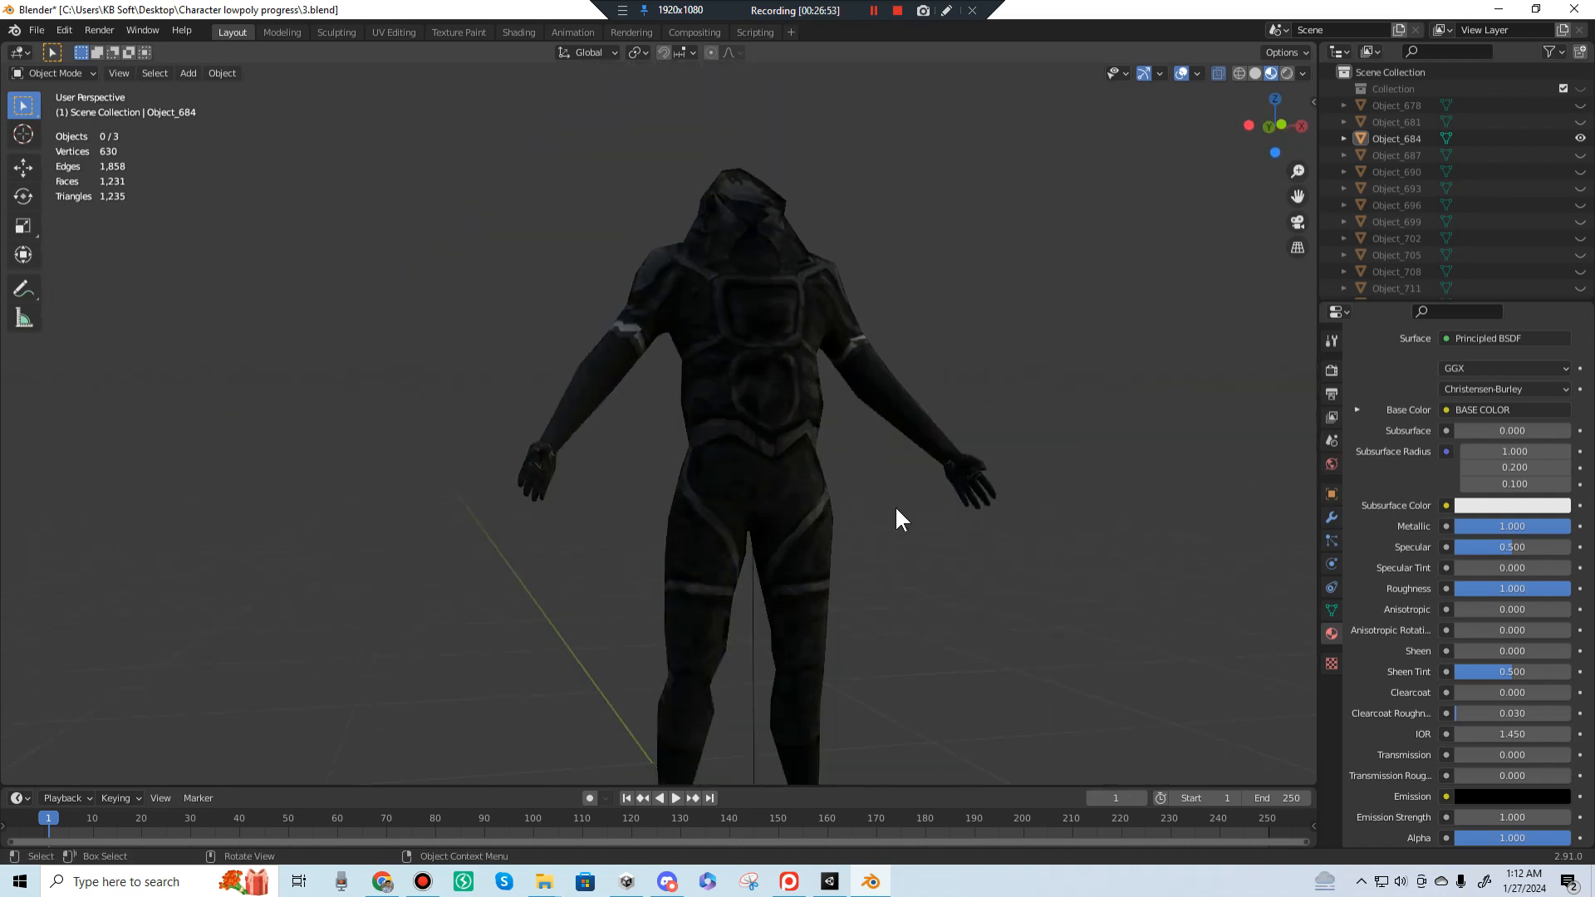
Step: Select the character's entire mesh in Edit Mode and examine the topology of its body, arms and hands
{"action": "left_click", "coordinate": [736, 397]}
{"action": "key", "text": "Tab"}
{"action": "middle_click_drag", "start_coordinate": [741, 402], "coordinate": [792, 451]}
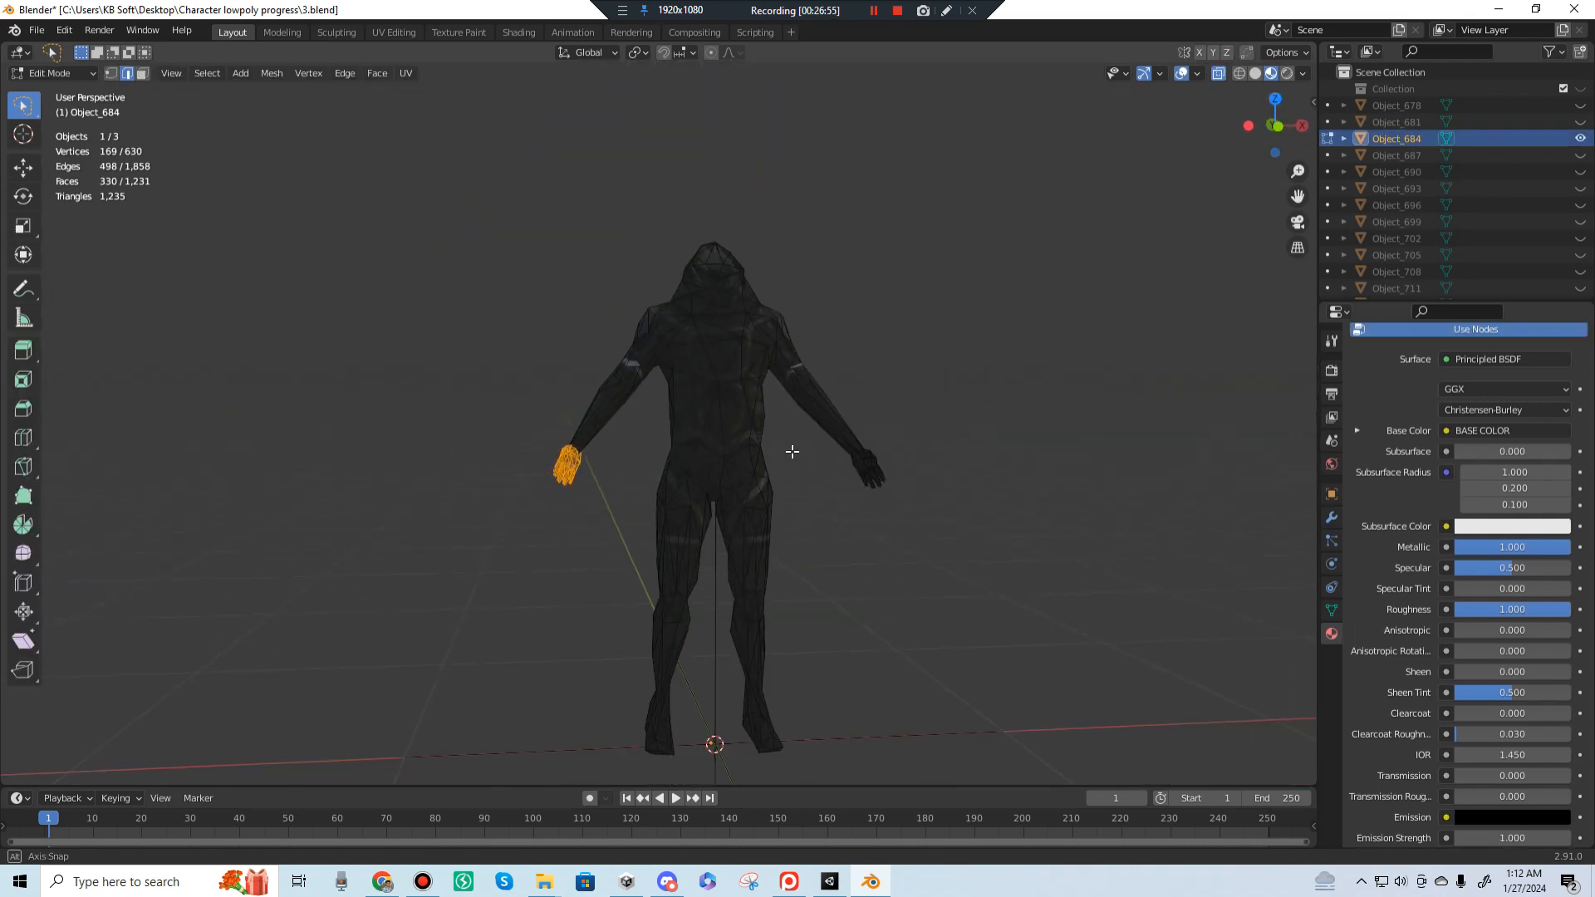
{"action": "key", "text": "a"}
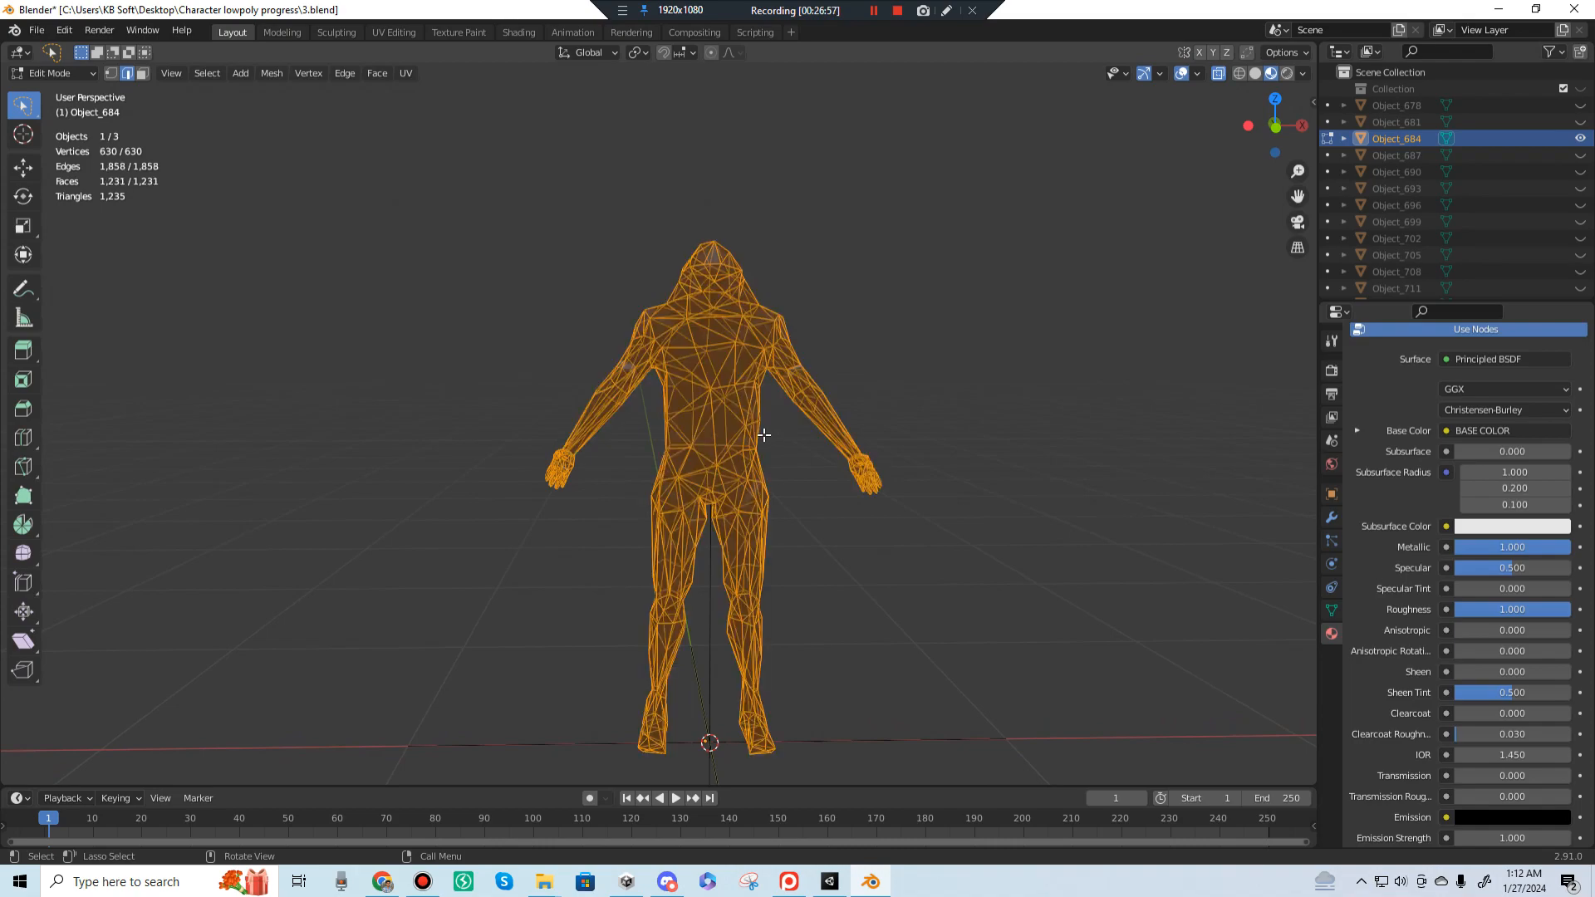
{"action": "scroll", "coordinate": [759, 431], "scroll_direction": "up", "scroll_amount": 4}
{"action": "scroll", "coordinate": [741, 390], "scroll_direction": "up", "scroll_amount": 4}
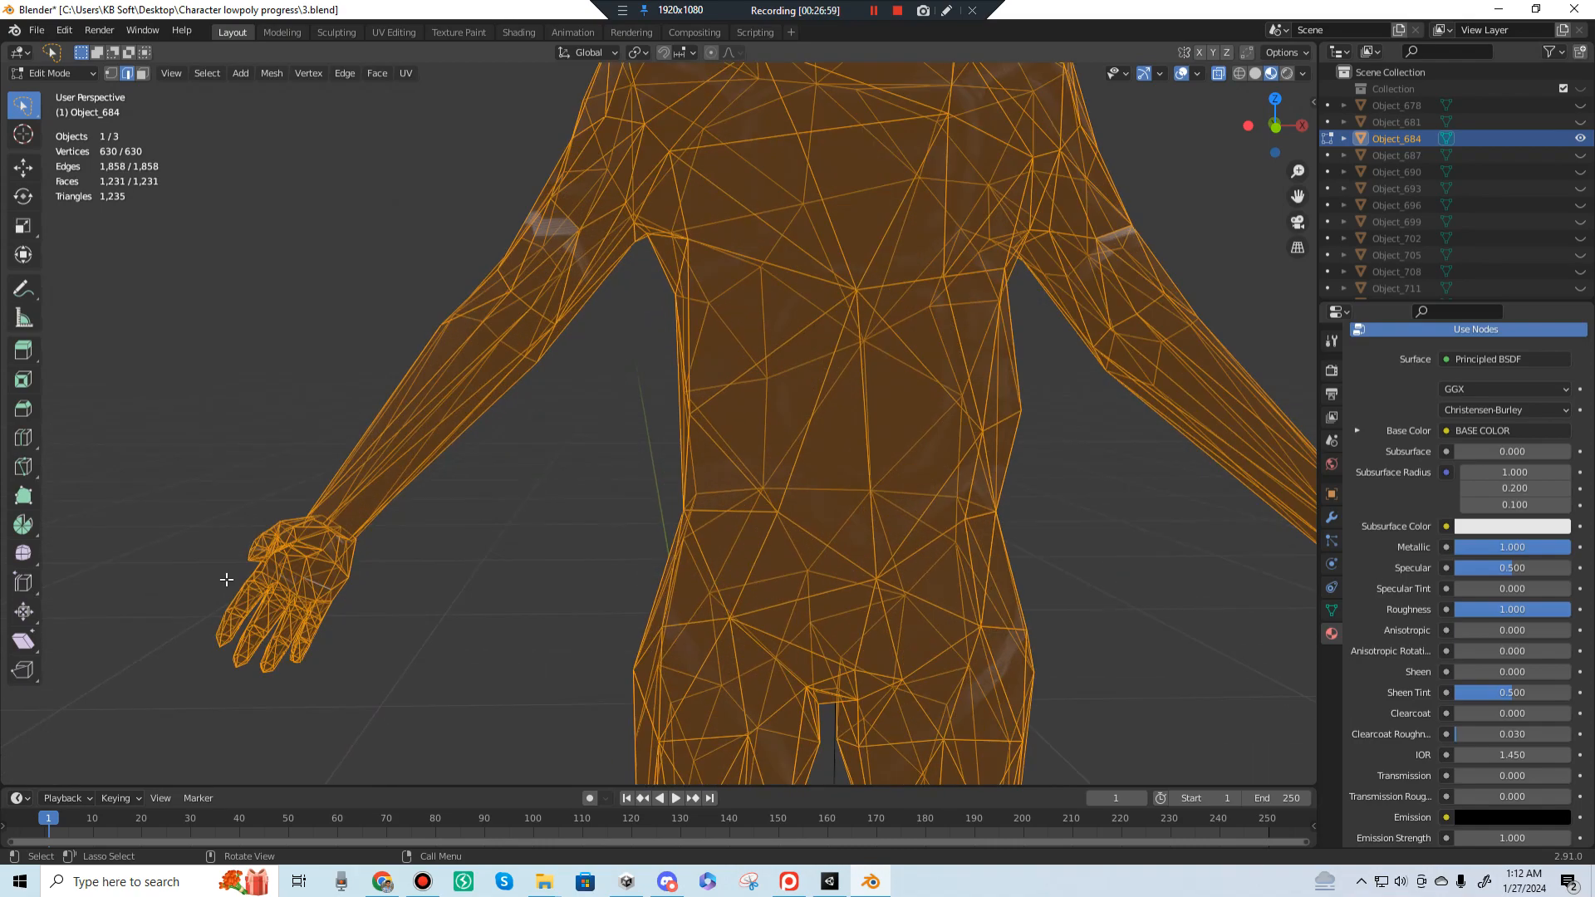
{"action": "middle_click_drag", "start_coordinate": [714, 601], "coordinate": [1003, 564]}
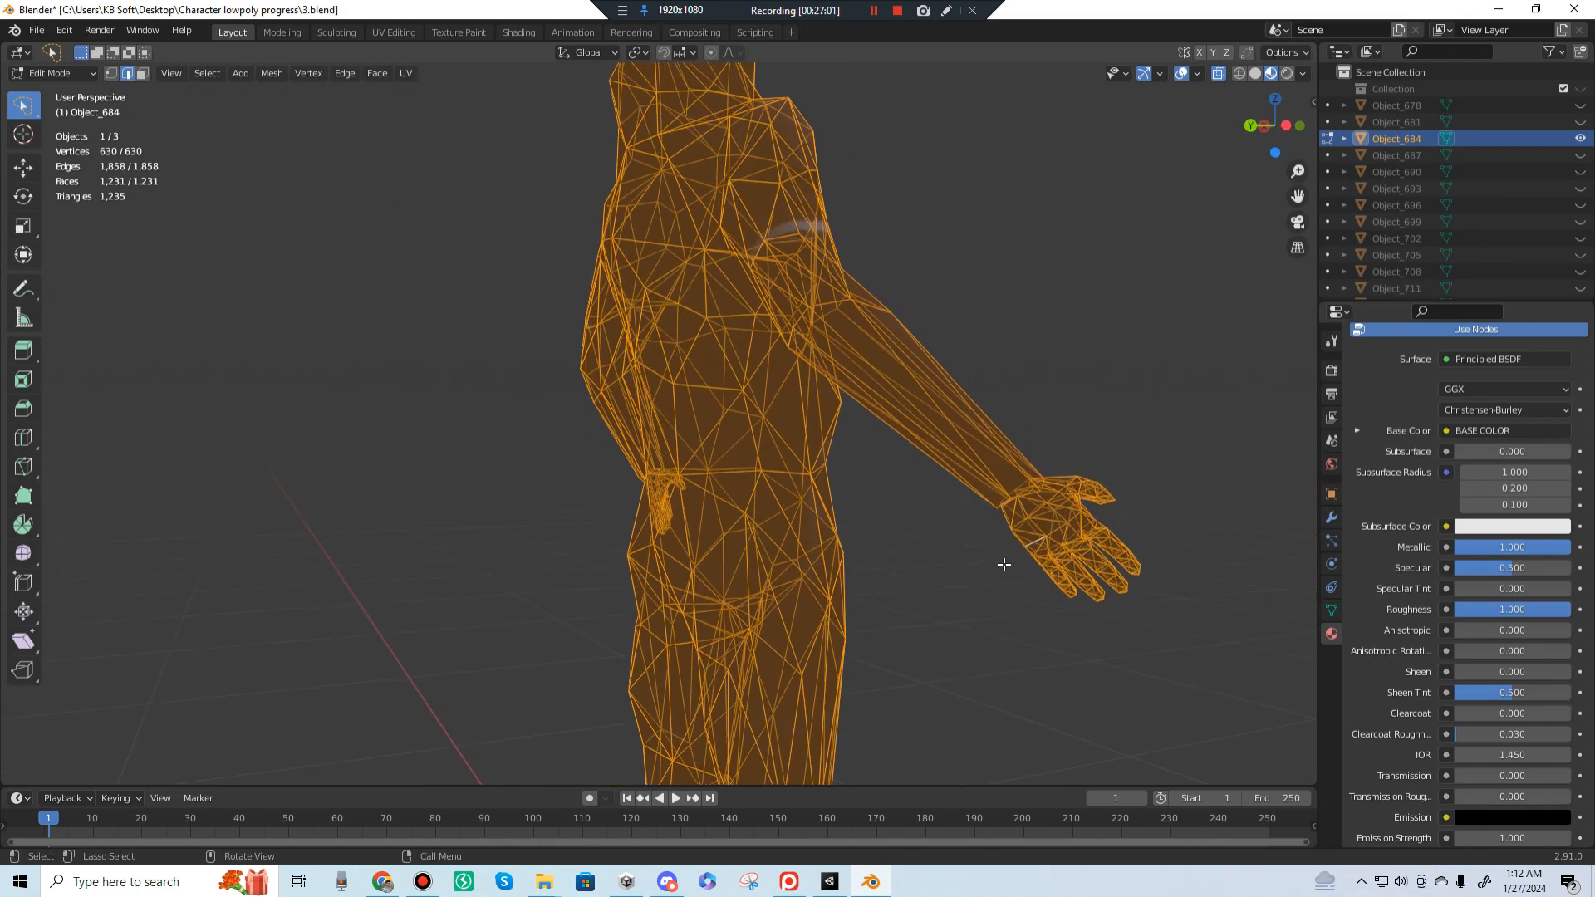
Step: Switch to Sketchfab in the browser and view the full row of free low poly hands side by side
{"action": "left_click", "coordinate": [383, 887]}
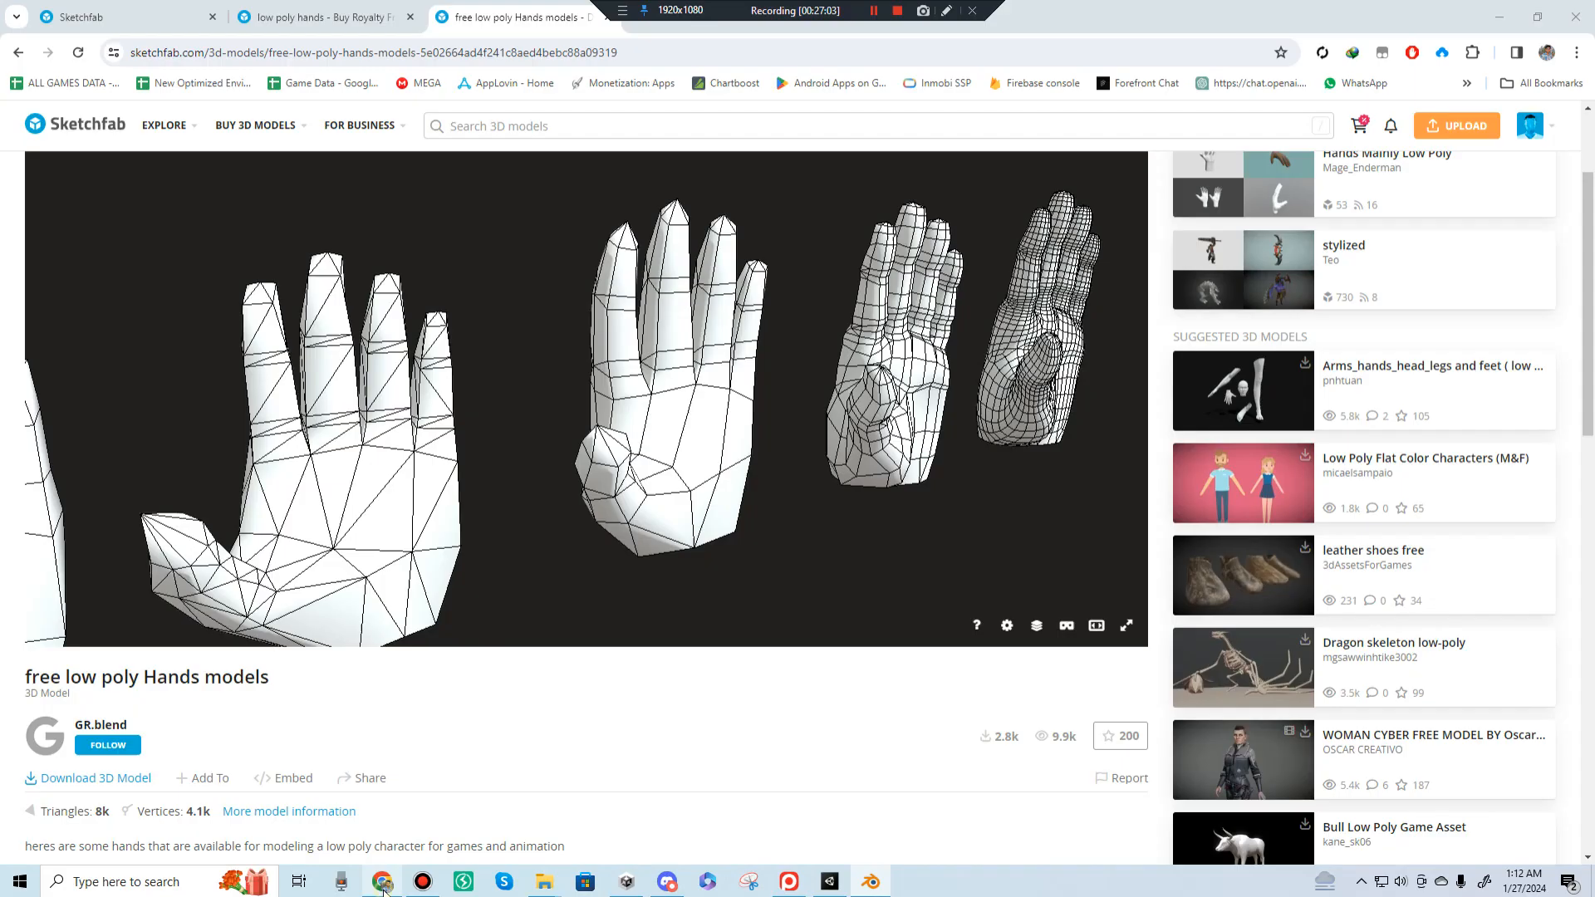
{"action": "scroll", "coordinate": [831, 404], "scroll_direction": "down", "scroll_amount": 3}
{"action": "right_click_drag", "start_coordinate": [721, 416], "coordinate": [882, 409]}
{"action": "left_click_drag", "start_coordinate": [797, 366], "coordinate": [523, 420]}
{"action": "right_click_drag", "start_coordinate": [374, 411], "coordinate": [638, 420]}
{"action": "scroll", "coordinate": [775, 452], "scroll_direction": "down", "scroll_amount": 5}
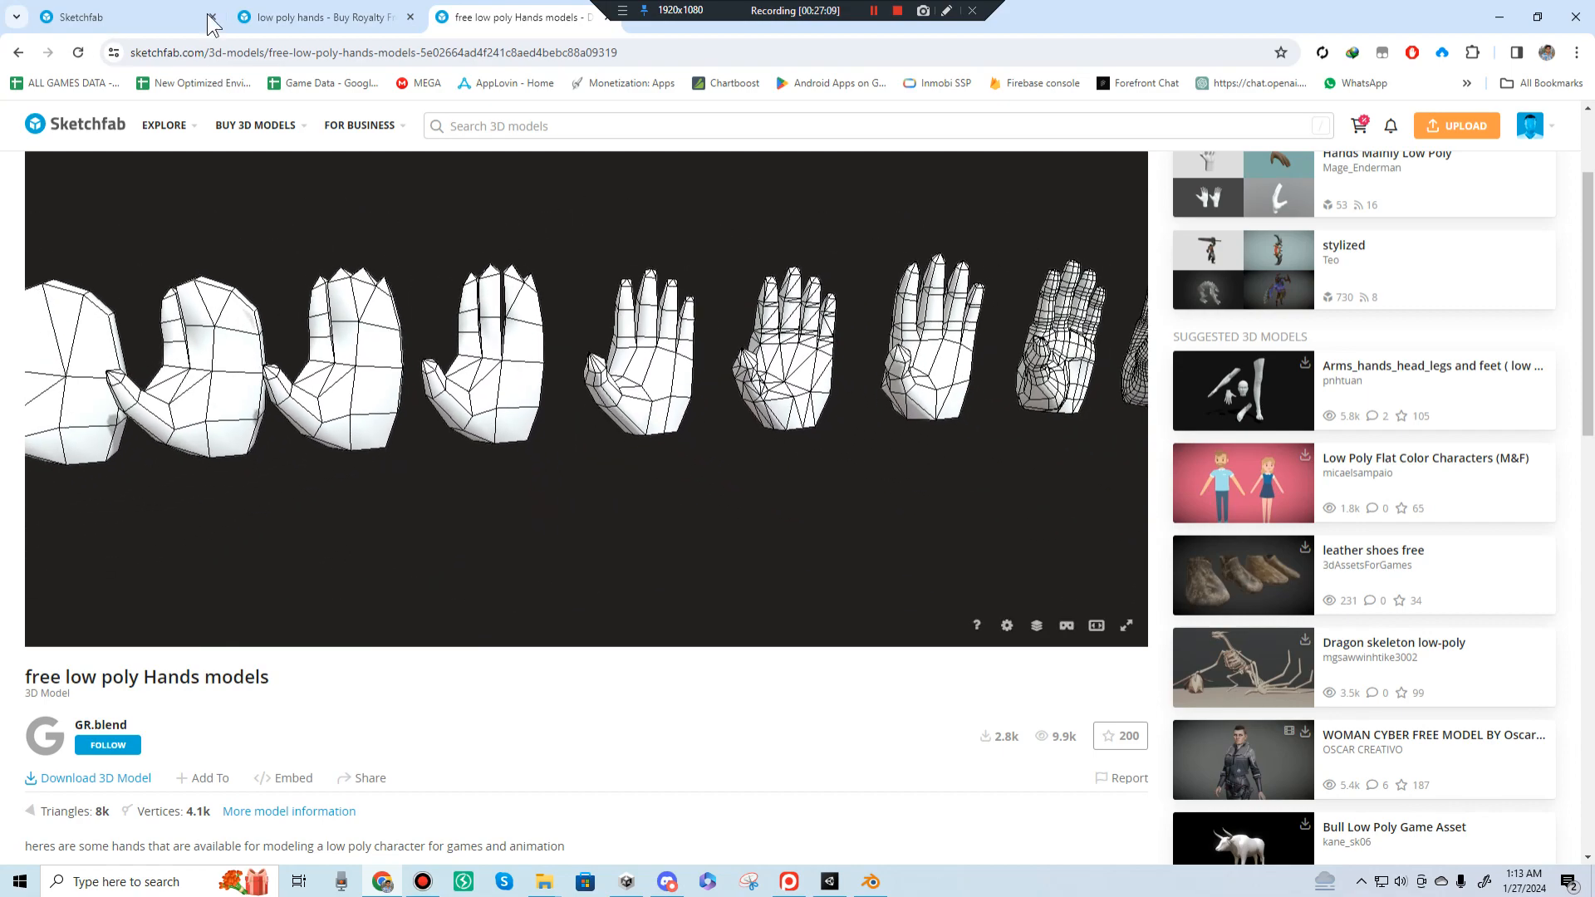
Step: Compare the paid low poly hands set with the free low poly Hands models on Sketchfab
{"action": "left_click", "coordinate": [320, 16]}
{"action": "scroll", "coordinate": [851, 536], "scroll_direction": "up", "scroll_amount": 4}
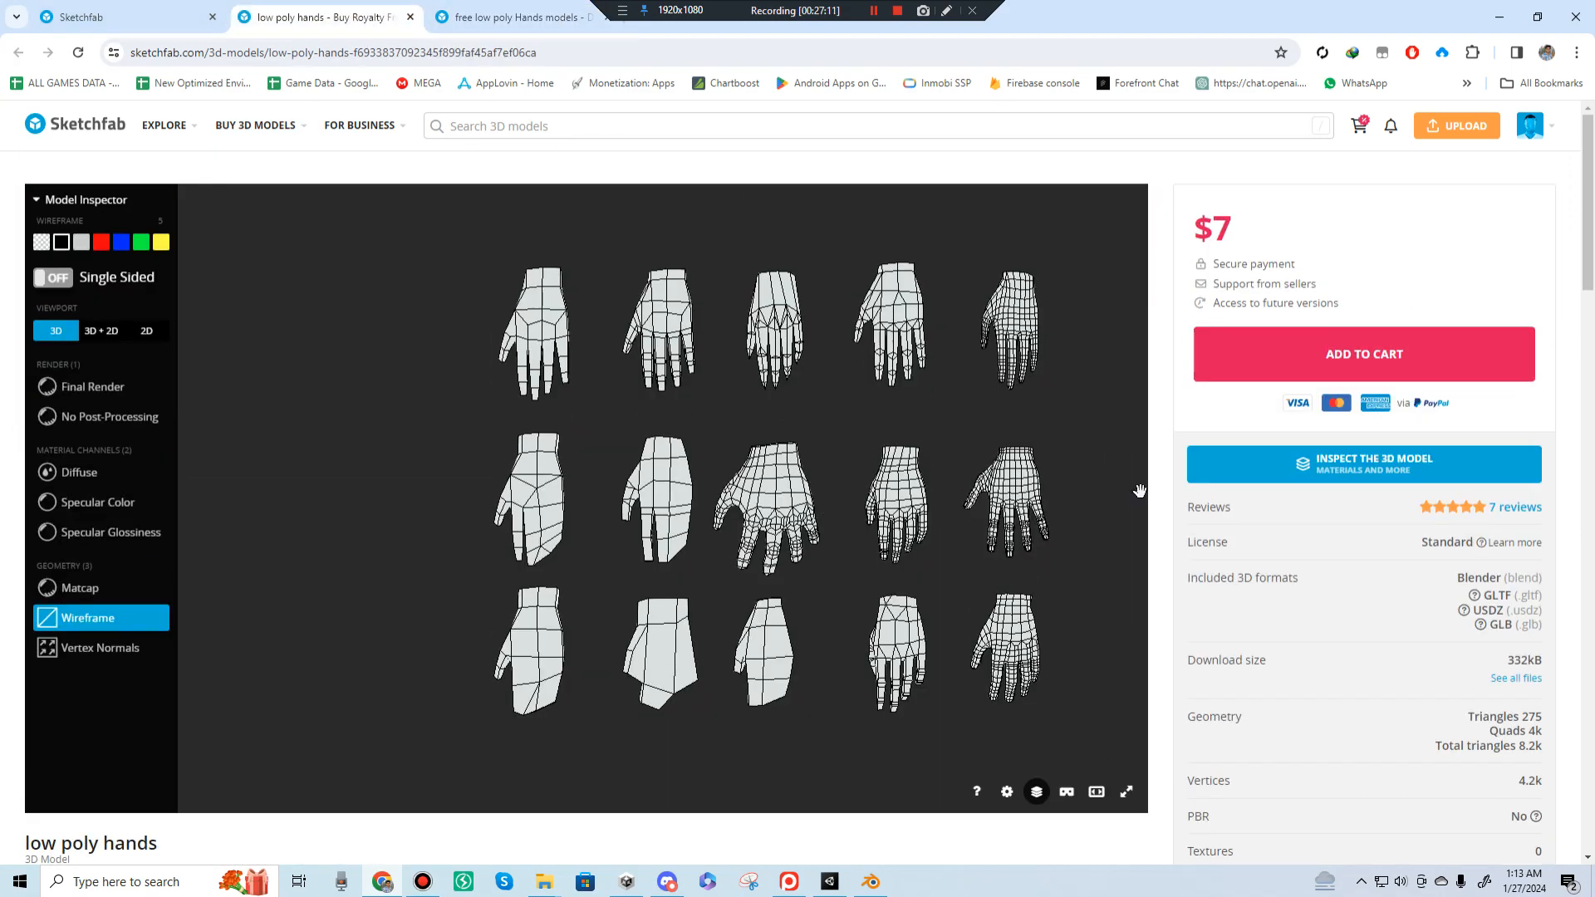
{"action": "left_click", "coordinate": [494, 16]}
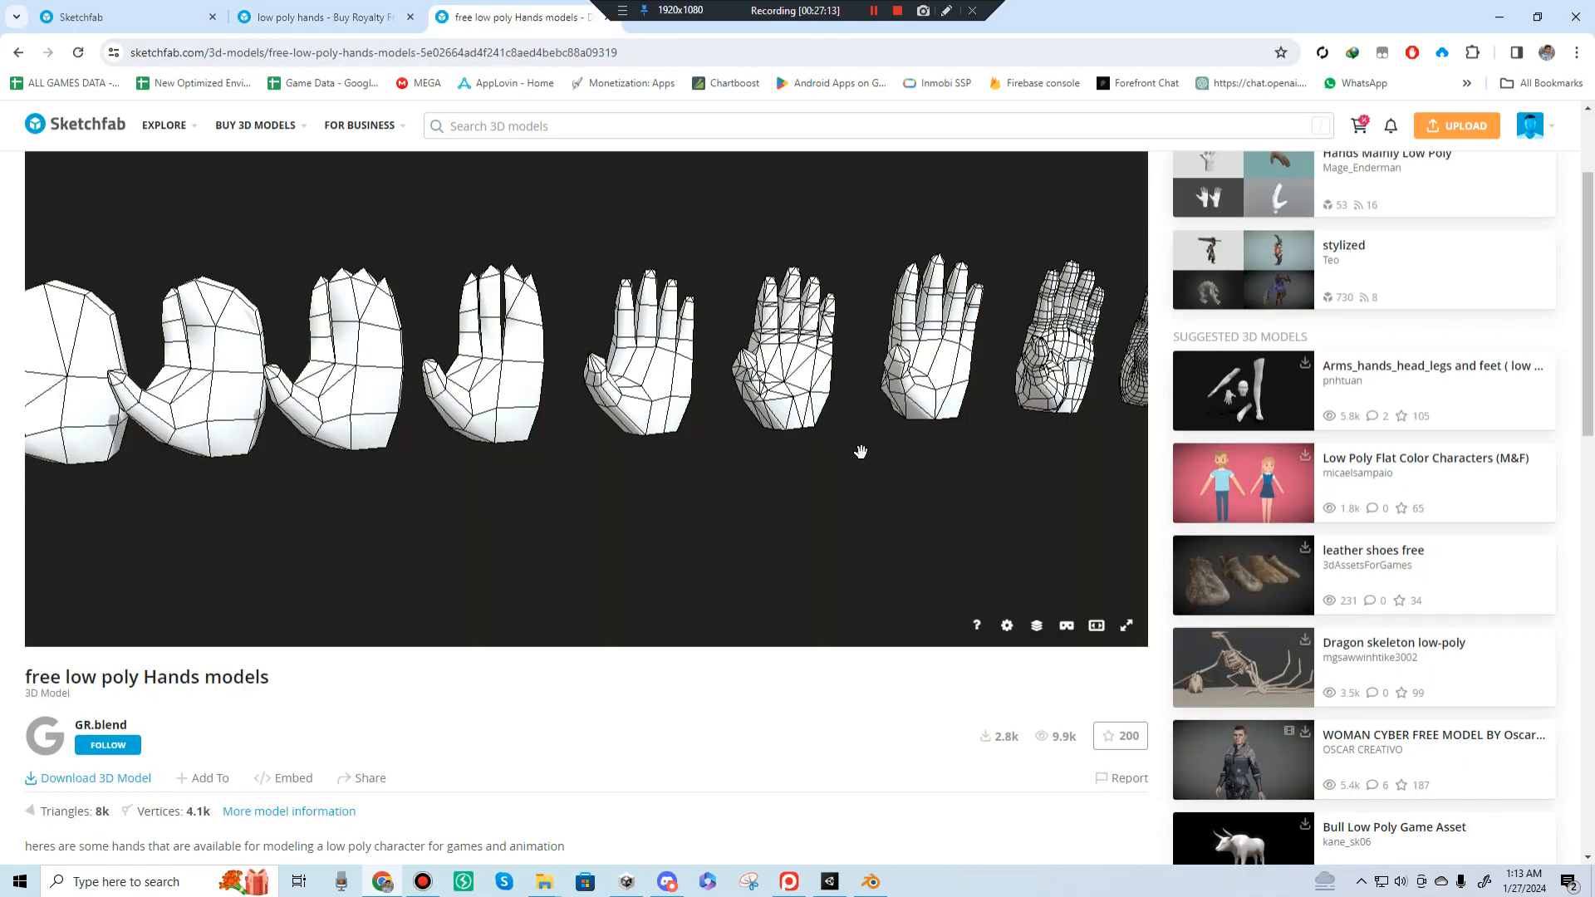
{"action": "scroll", "coordinate": [793, 340], "scroll_direction": "up", "scroll_amount": 5}
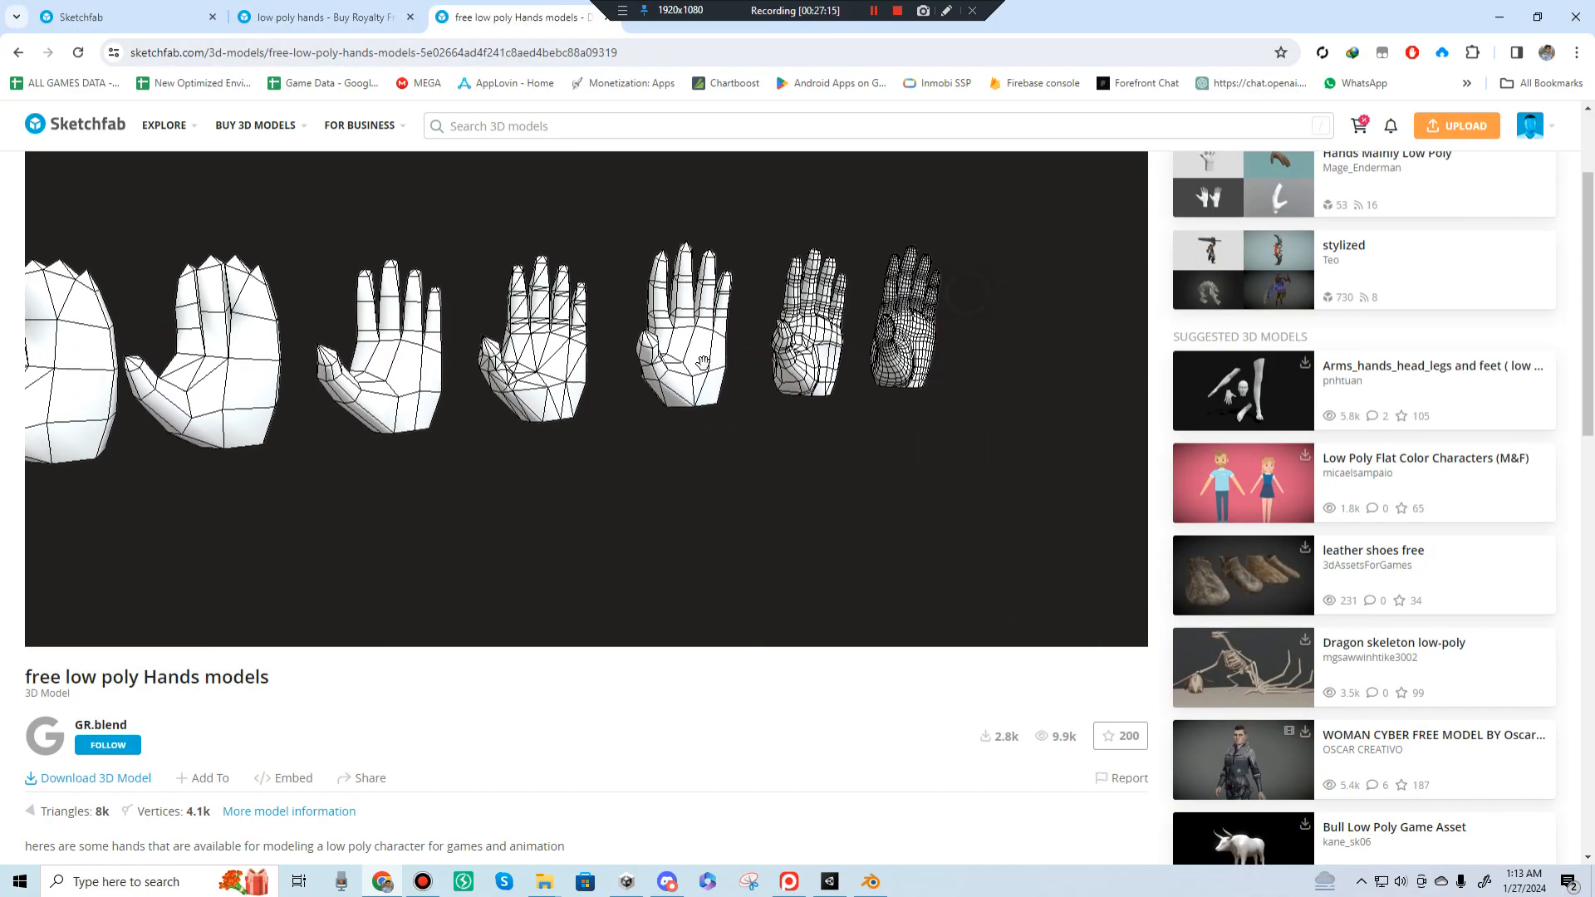
{"action": "scroll", "coordinate": [789, 326], "scroll_direction": "down", "scroll_amount": 5}
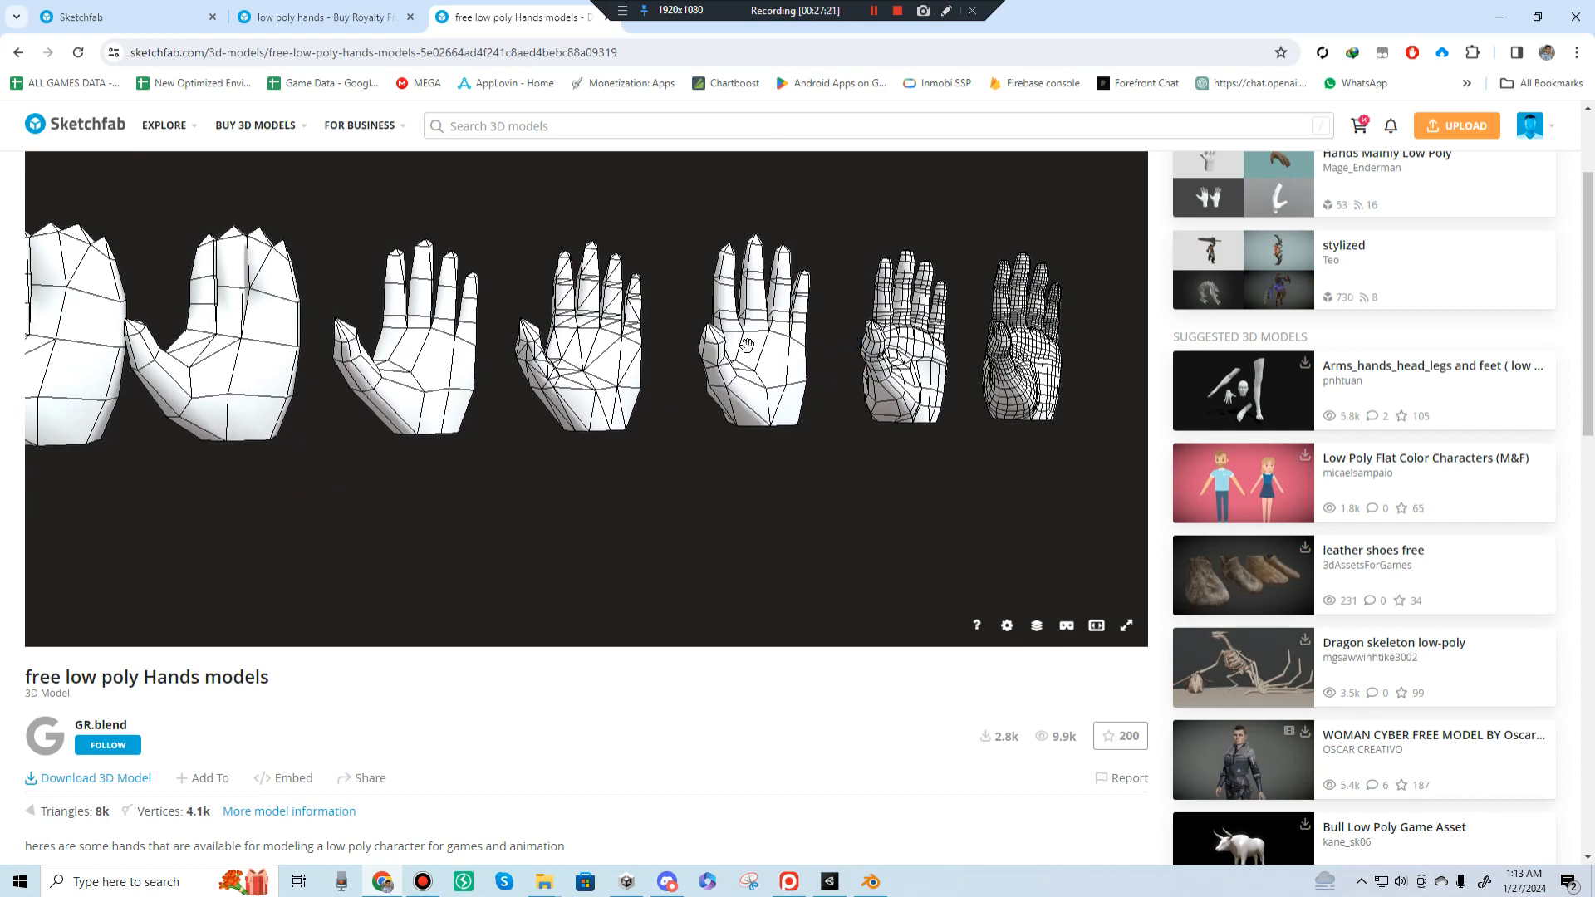
{"action": "right_click_drag", "start_coordinate": [611, 339], "coordinate": [847, 340]}
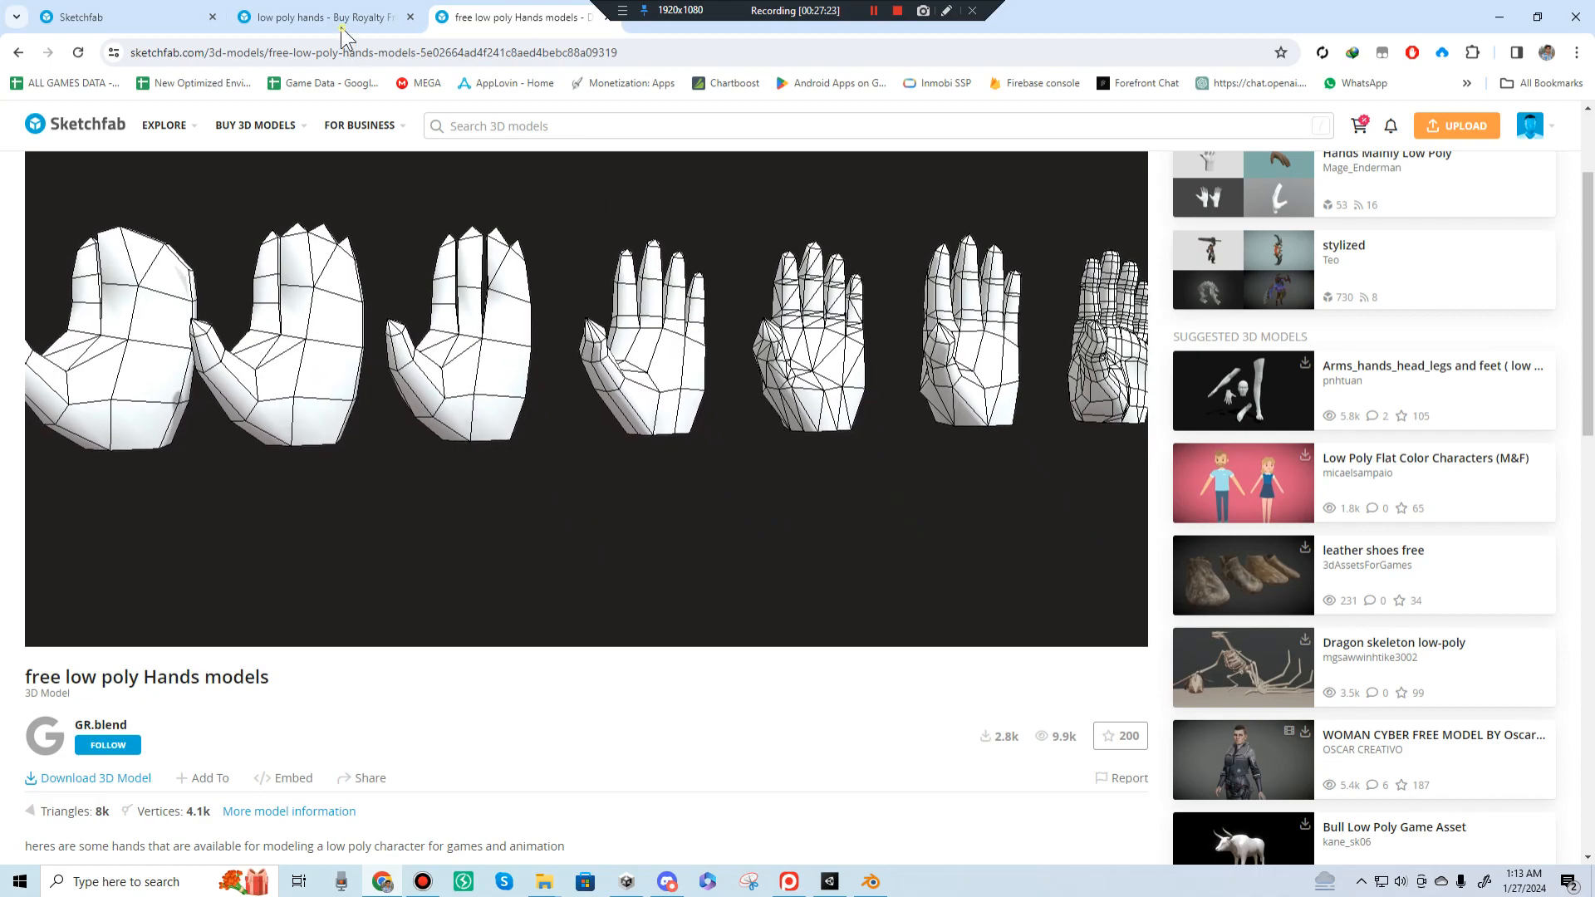
Step: Return to the Sketchfab search results for "low poly hands" and browse further down for other hand models
{"action": "left_click", "coordinate": [343, 25]}
{"action": "left_click", "coordinate": [168, 25]}
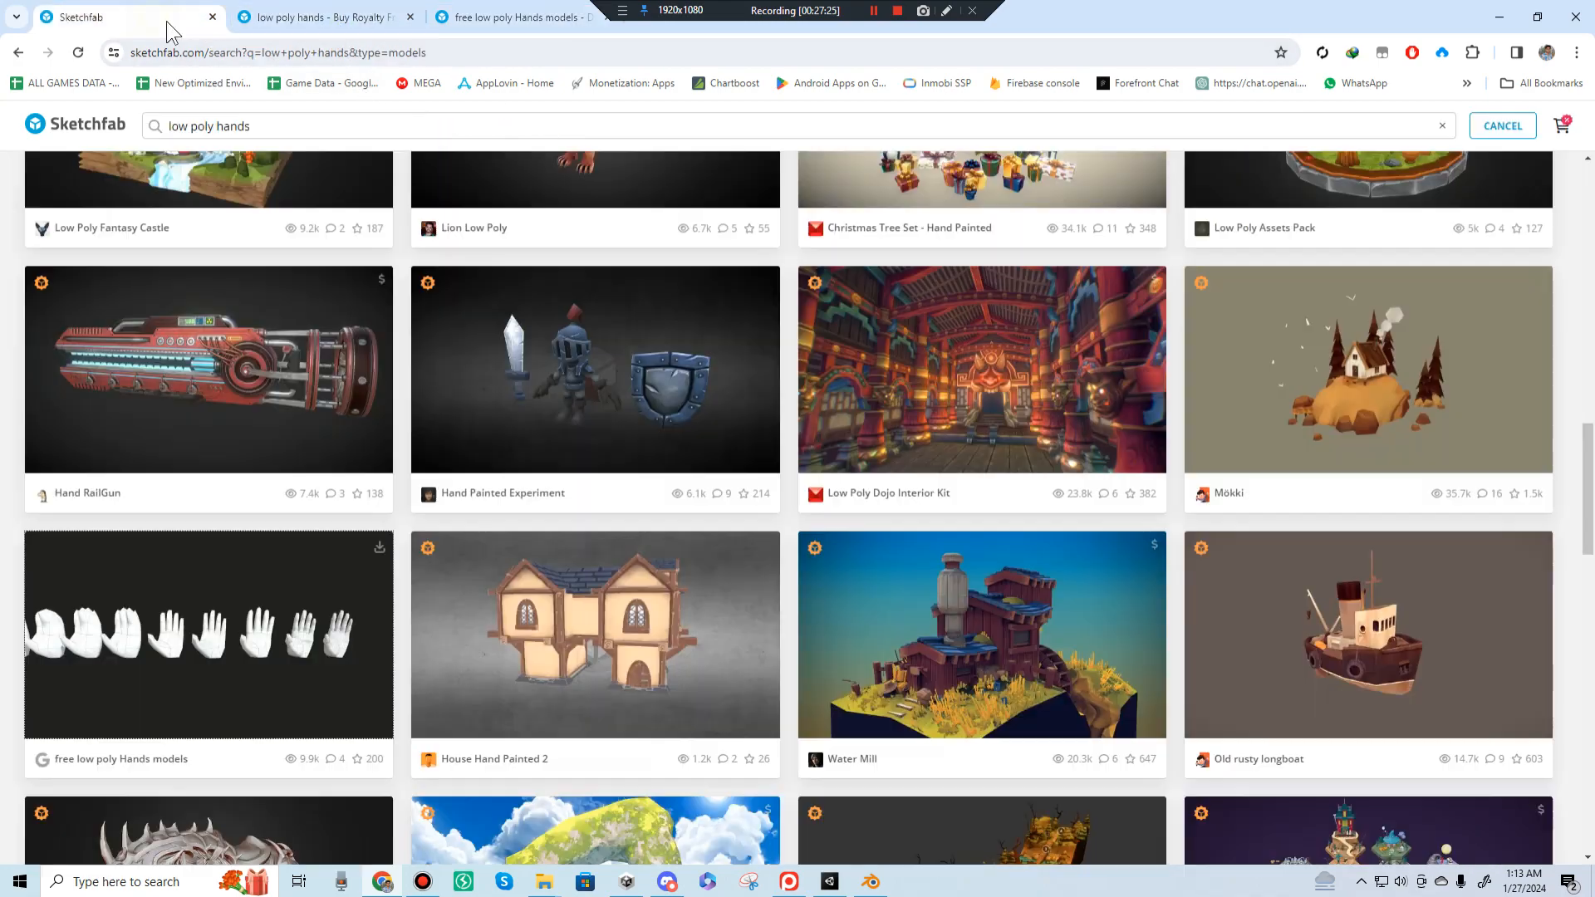
{"action": "scroll", "coordinate": [758, 337], "scroll_direction": "down", "scroll_amount": 15}
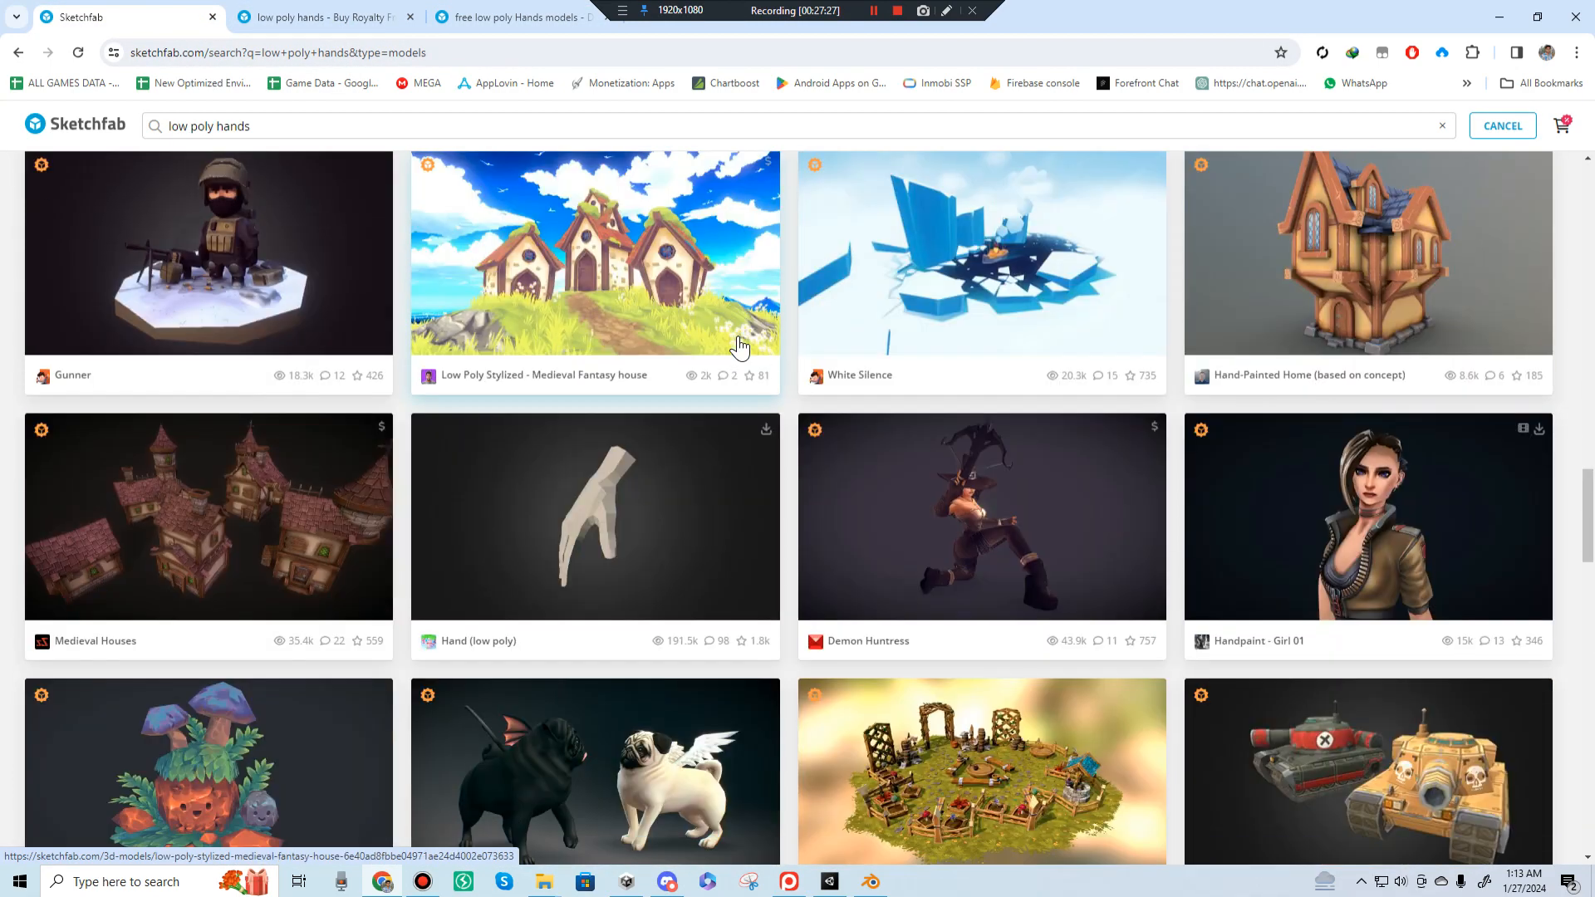
Step: Open the free Hand (low poly) model's page from the Sketchfab results and check its triangle and vertex counts
{"action": "scroll", "coordinate": [620, 544], "scroll_direction": "up", "scroll_amount": 5}
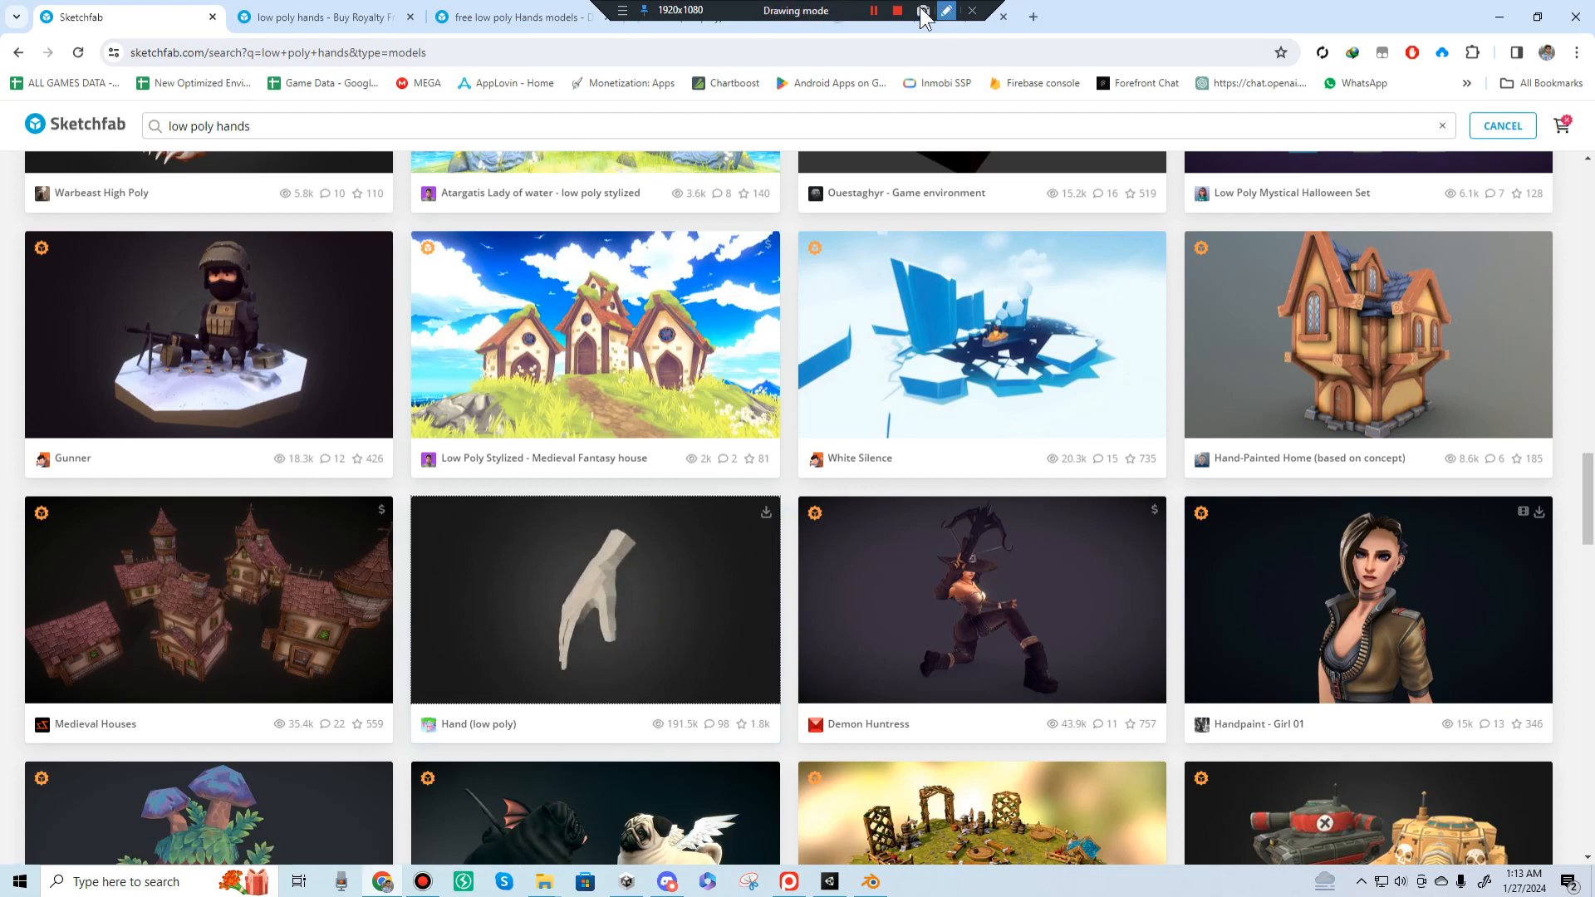
{"action": "left_click_drag", "start_coordinate": [832, 8], "coordinate": [1409, 2]}
{"action": "left_click", "coordinate": [755, 20]}
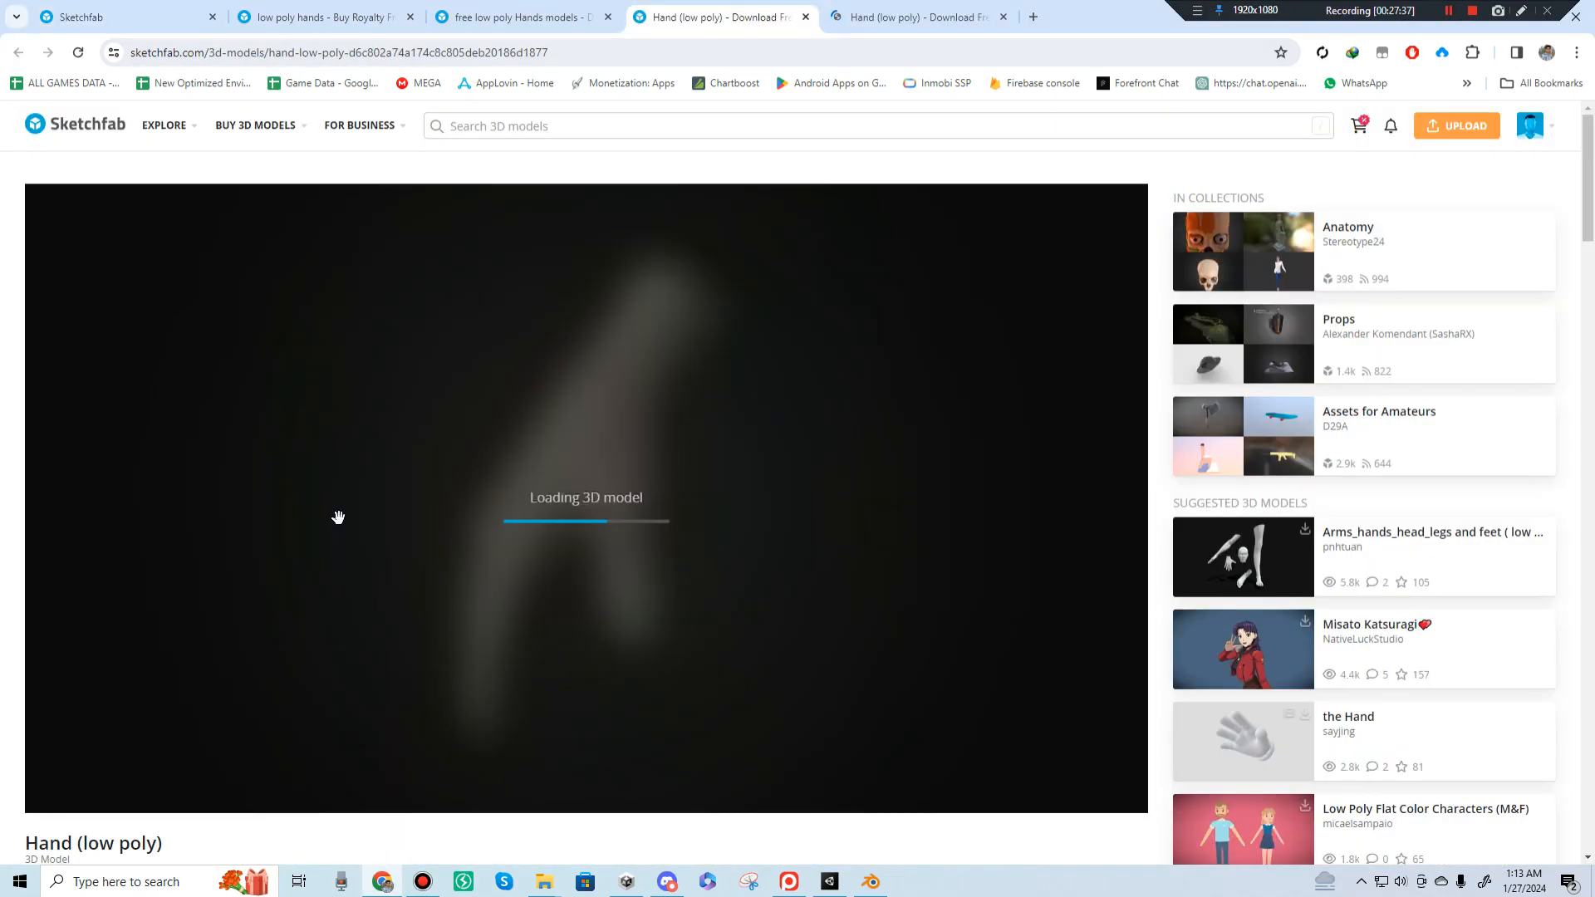
{"action": "scroll", "coordinate": [6, 662], "scroll_direction": "down", "scroll_amount": 4}
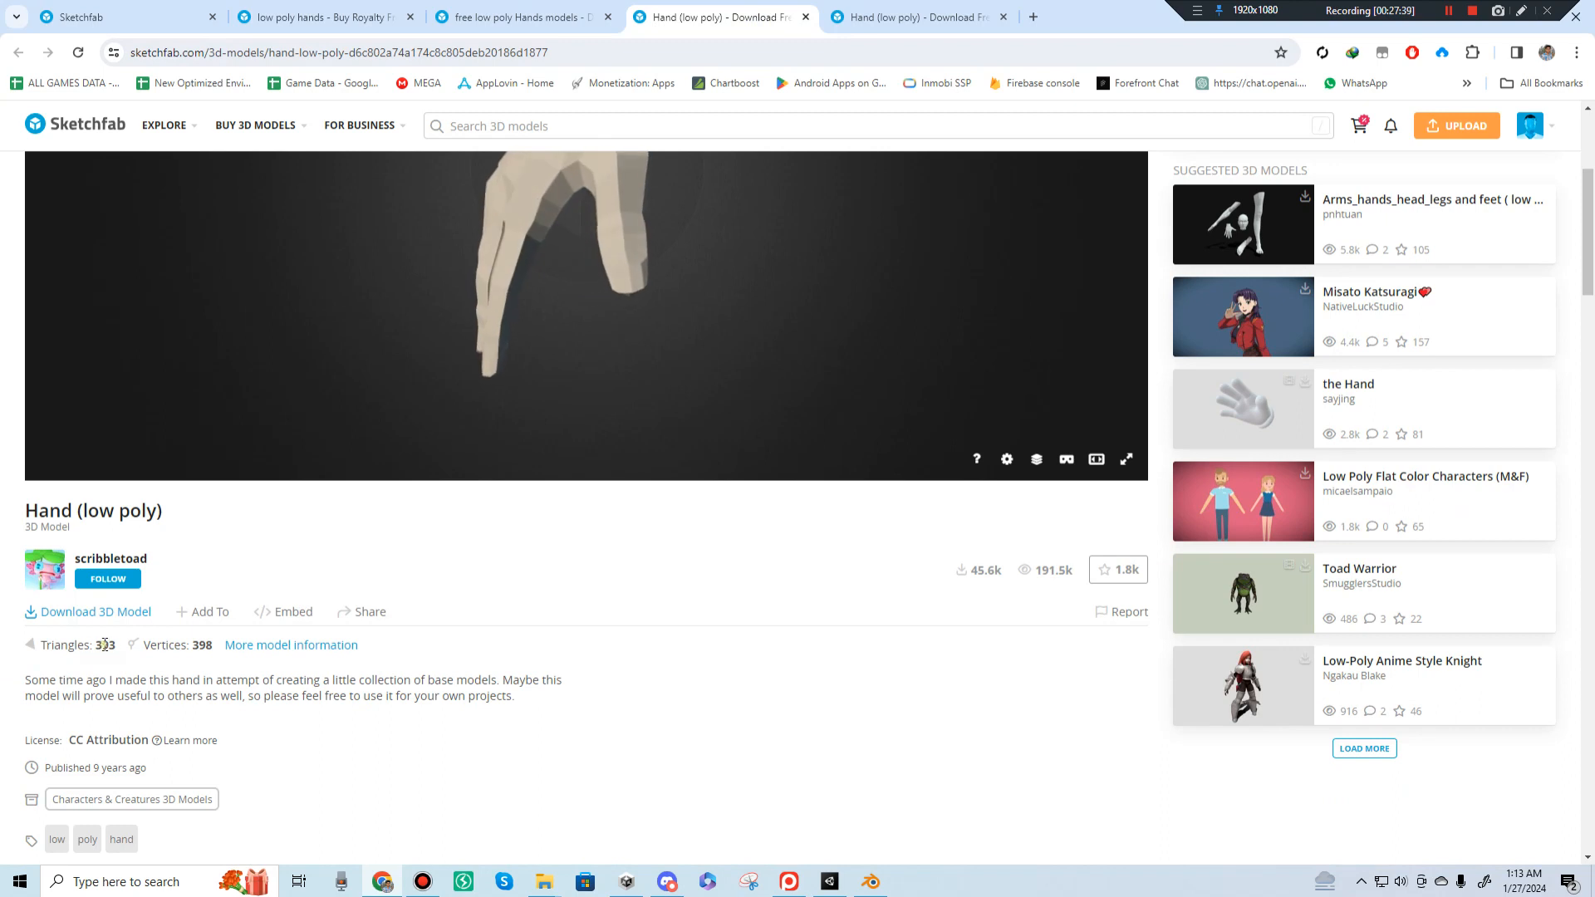
{"action": "scroll", "coordinate": [956, 599], "scroll_direction": "up", "scroll_amount": 4}
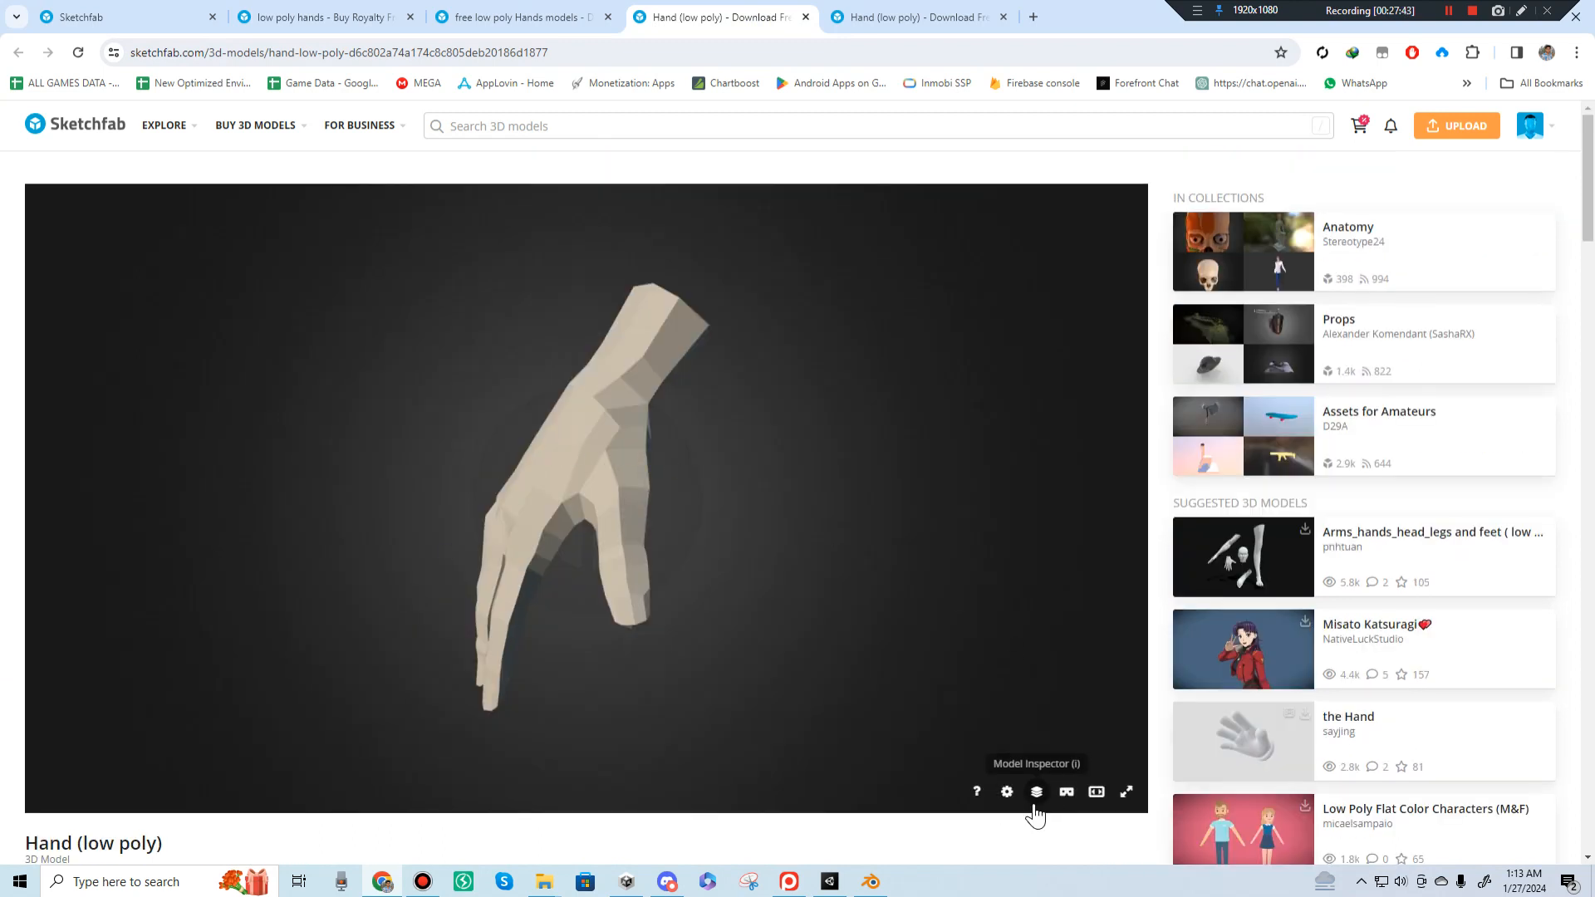
Step: Display the hand model in Wireframe with the Model Inspector and examine its finger and palm topology from several angles
{"action": "left_click", "coordinate": [1034, 804]}
{"action": "left_click", "coordinate": [91, 565]}
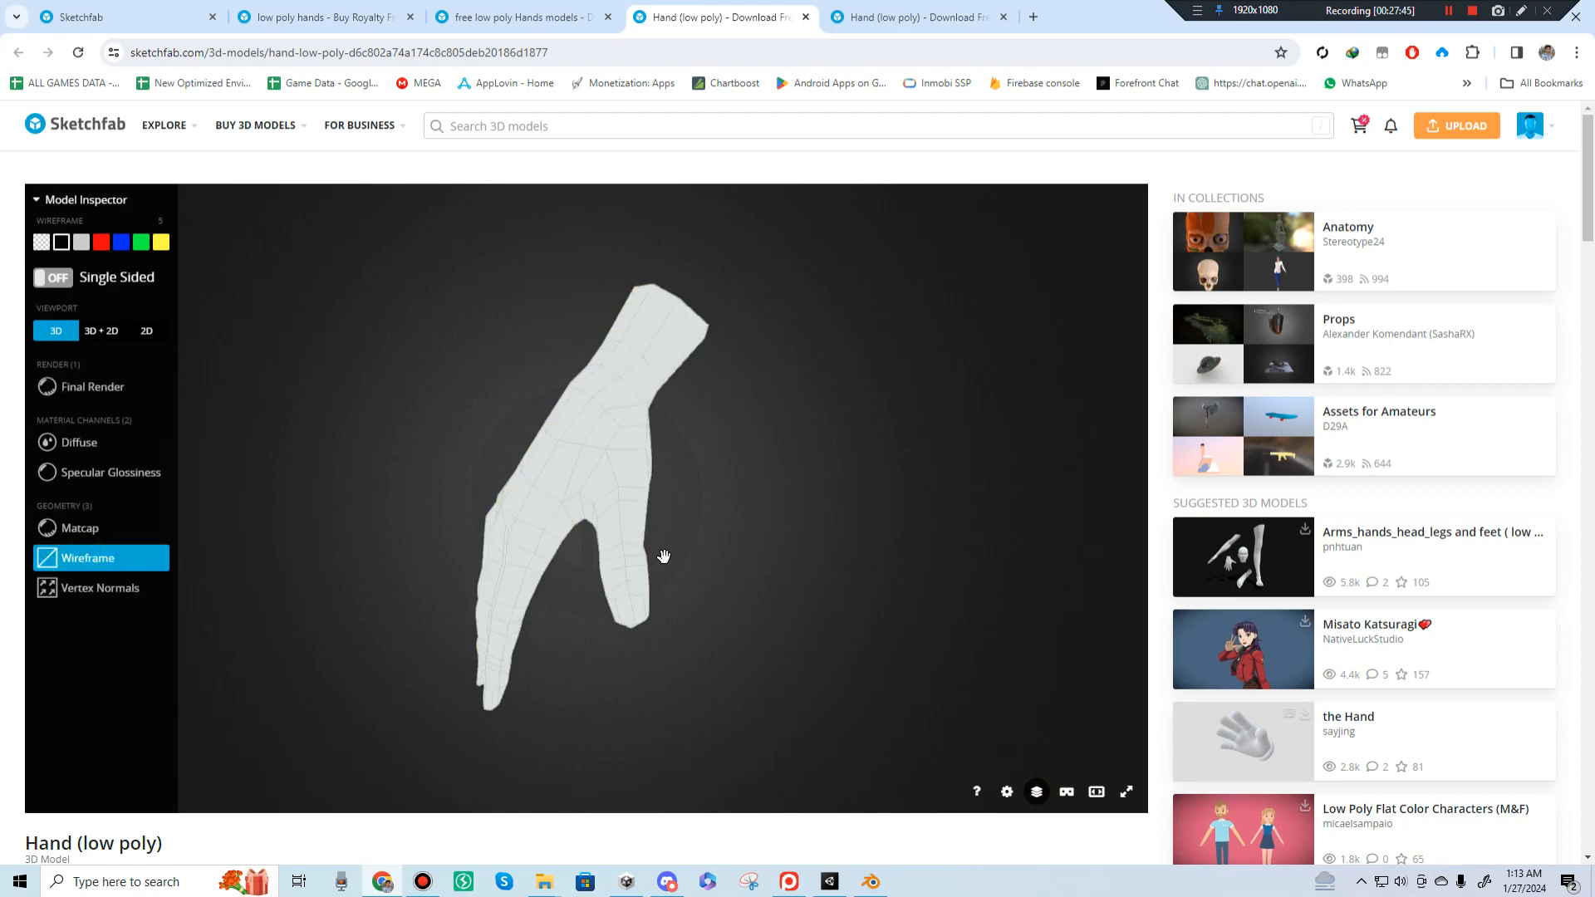
{"action": "mouse_move", "coordinate": [661, 555]}
{"action": "left_mouse_down"}
{"action": "mouse_move", "coordinate": [883, 495]}
{"action": "mouse_move", "coordinate": [941, 549]}
{"action": "mouse_move", "coordinate": [755, 545]}
{"action": "mouse_move", "coordinate": [465, 421]}
{"action": "mouse_move", "coordinate": [462, 456]}
{"action": "mouse_move", "coordinate": [402, 523]}
{"action": "mouse_move", "coordinate": [282, 520]}
{"action": "mouse_move", "coordinate": [315, 544]}
{"action": "mouse_move", "coordinate": [509, 536]}
{"action": "mouse_move", "coordinate": [542, 498]}
{"action": "left_mouse_up"}
{"action": "scroll", "coordinate": [8, 783], "scroll_direction": "down", "scroll_amount": 2}
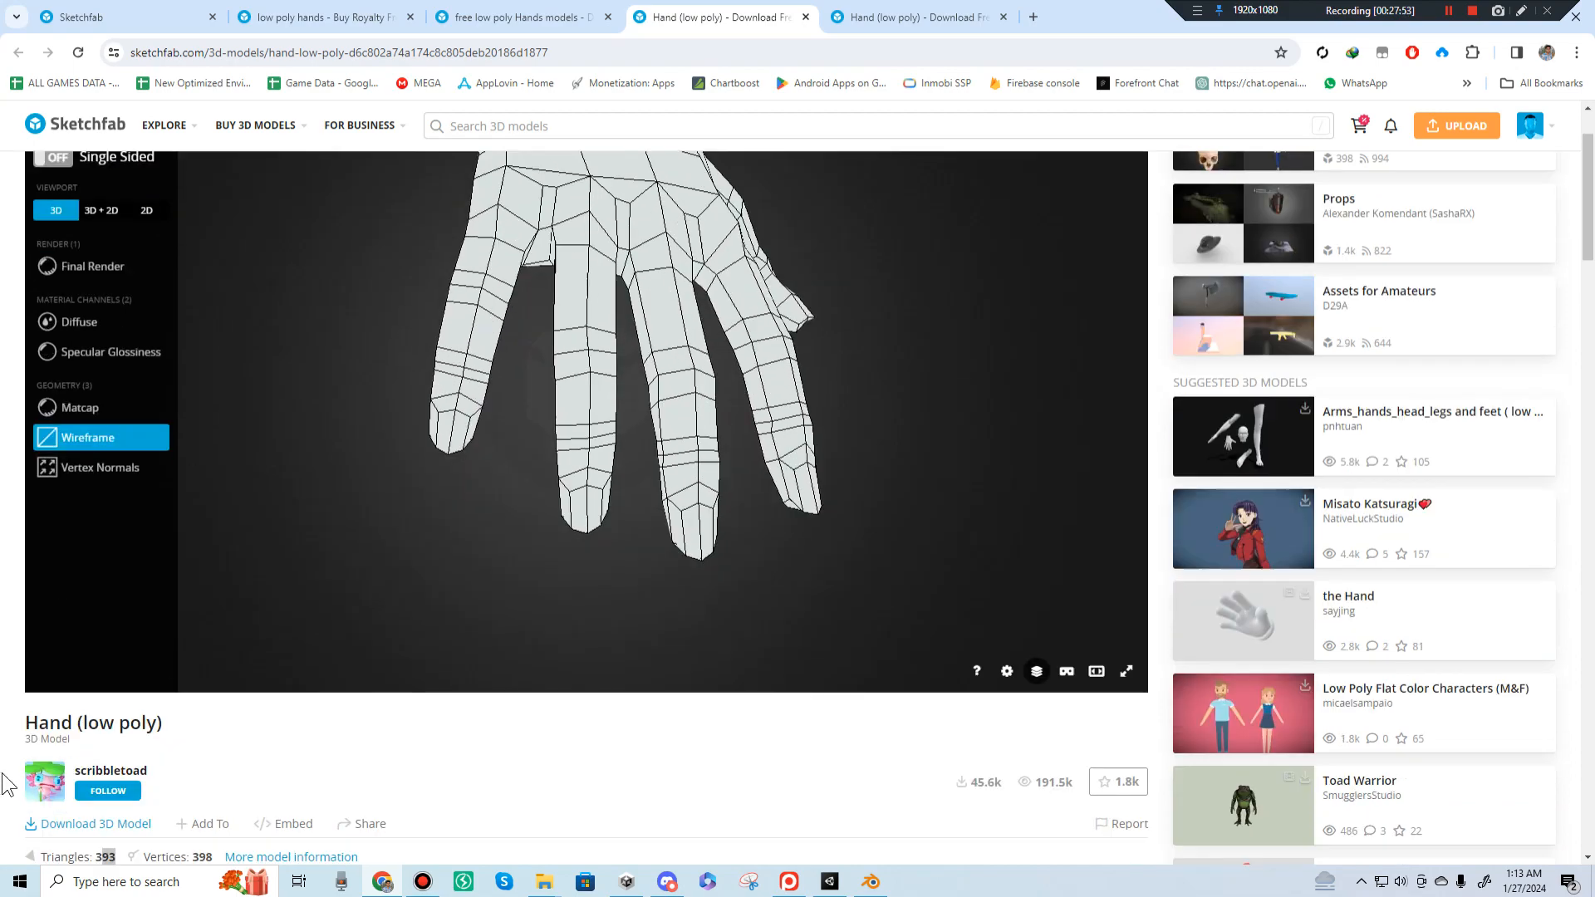
{"action": "scroll", "coordinate": [7, 783], "scroll_direction": "up", "scroll_amount": 2}
{"action": "scroll", "coordinate": [198, 697], "scroll_direction": "down", "scroll_amount": 4}
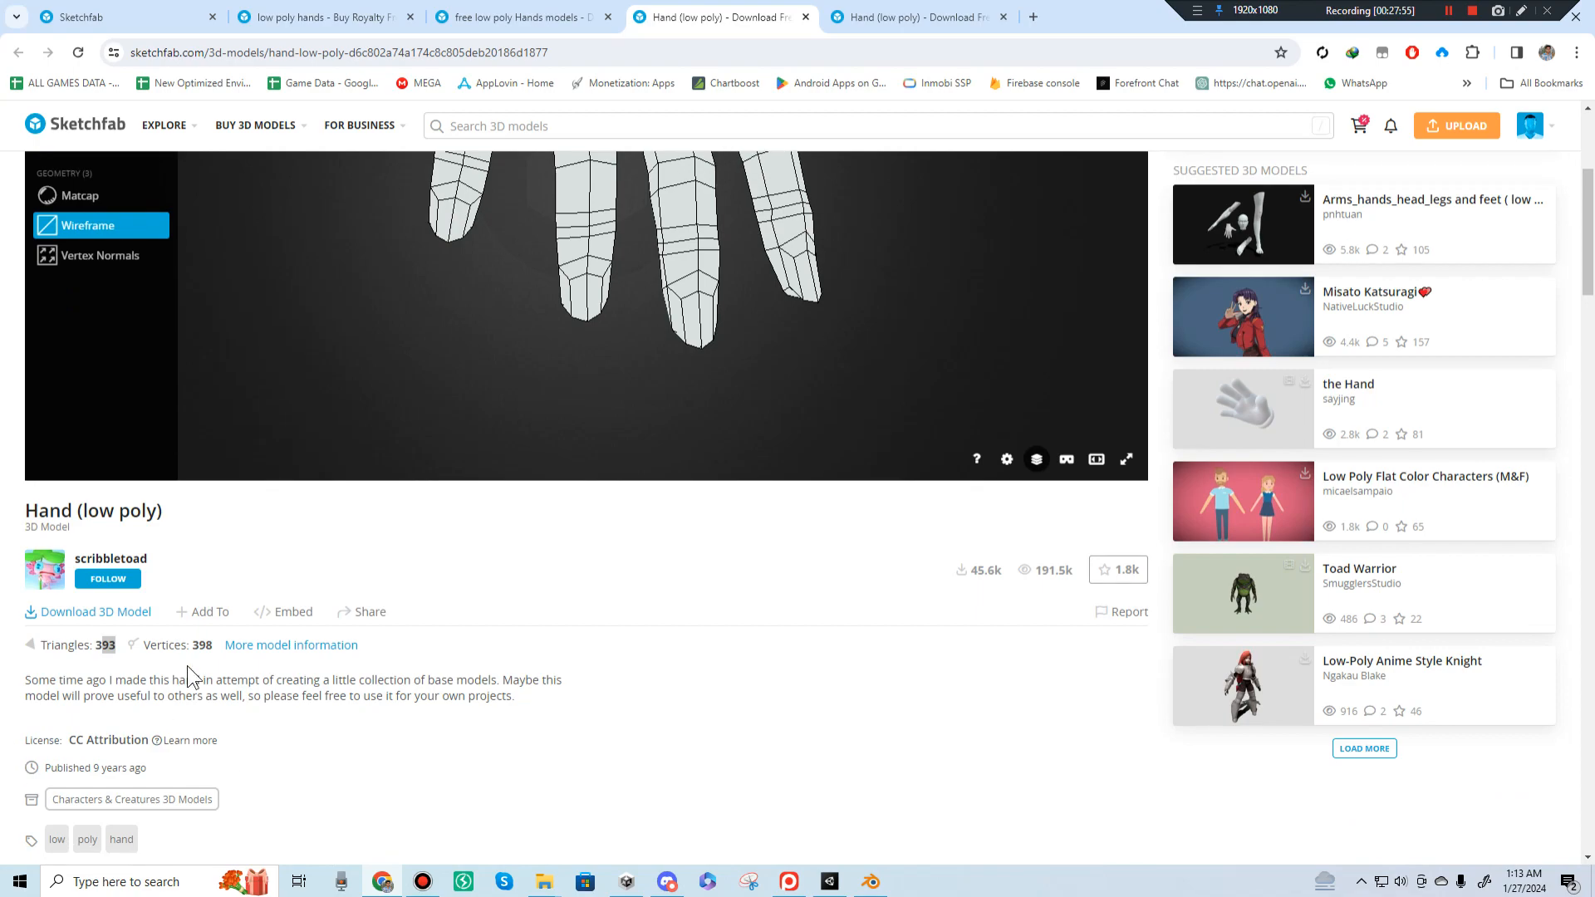
{"action": "scroll", "coordinate": [696, 461], "scroll_direction": "up", "scroll_amount": 3}
{"action": "mouse_move", "coordinate": [695, 461]}
{"action": "left_mouse_down"}
{"action": "mouse_move", "coordinate": [801, 446]}
{"action": "mouse_move", "coordinate": [346, 420]}
{"action": "left_mouse_up"}
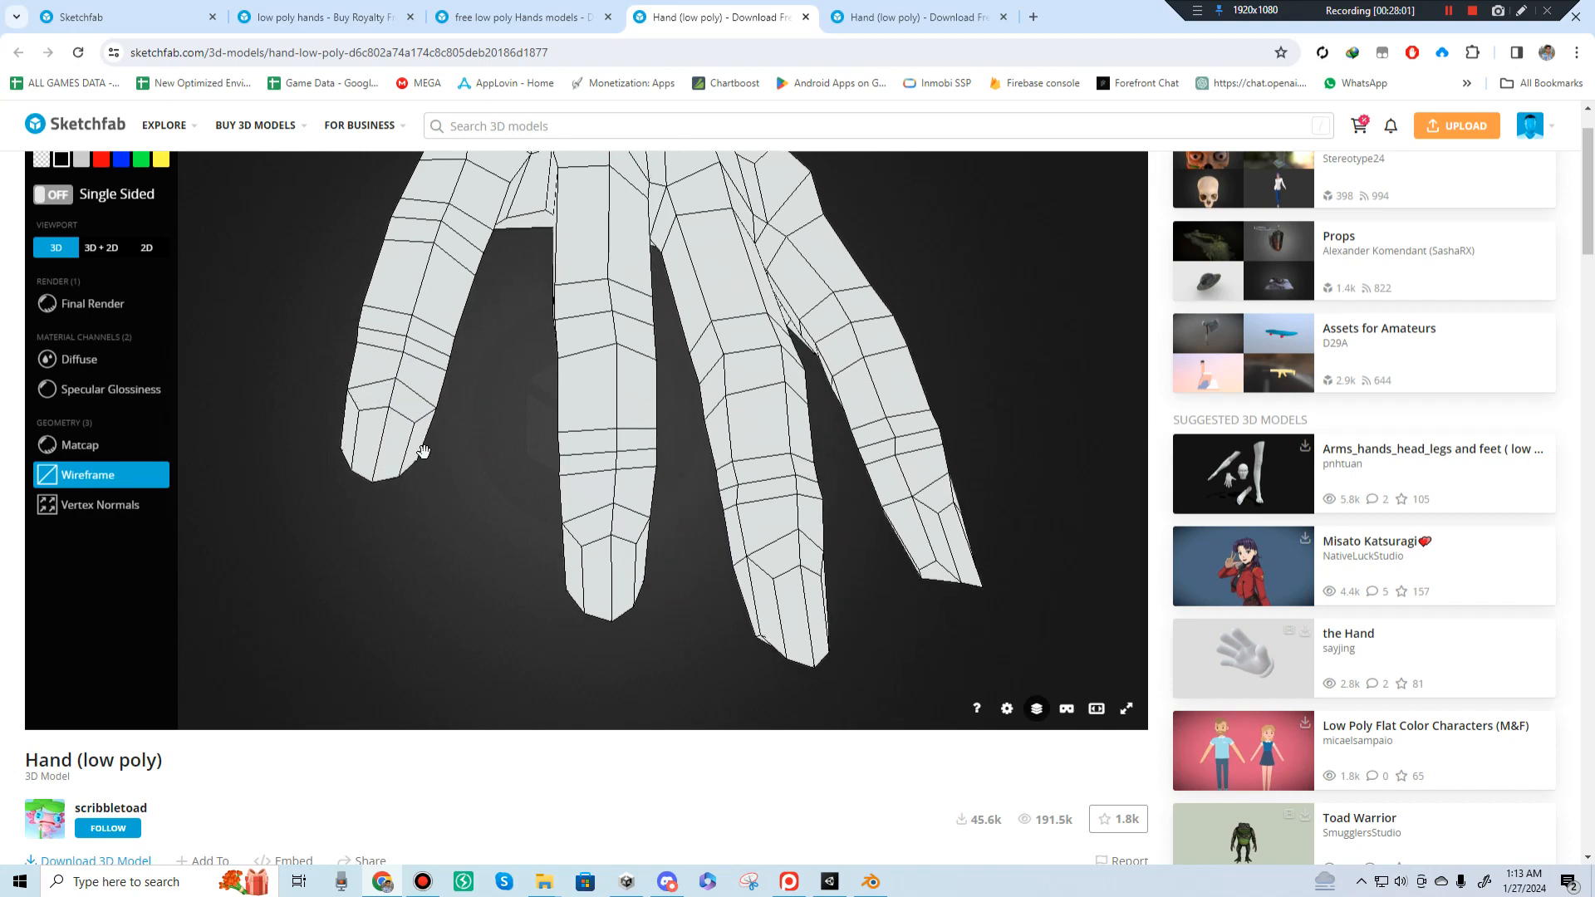
{"action": "left_click_drag", "start_coordinate": [739, 575], "coordinate": [671, 569]}
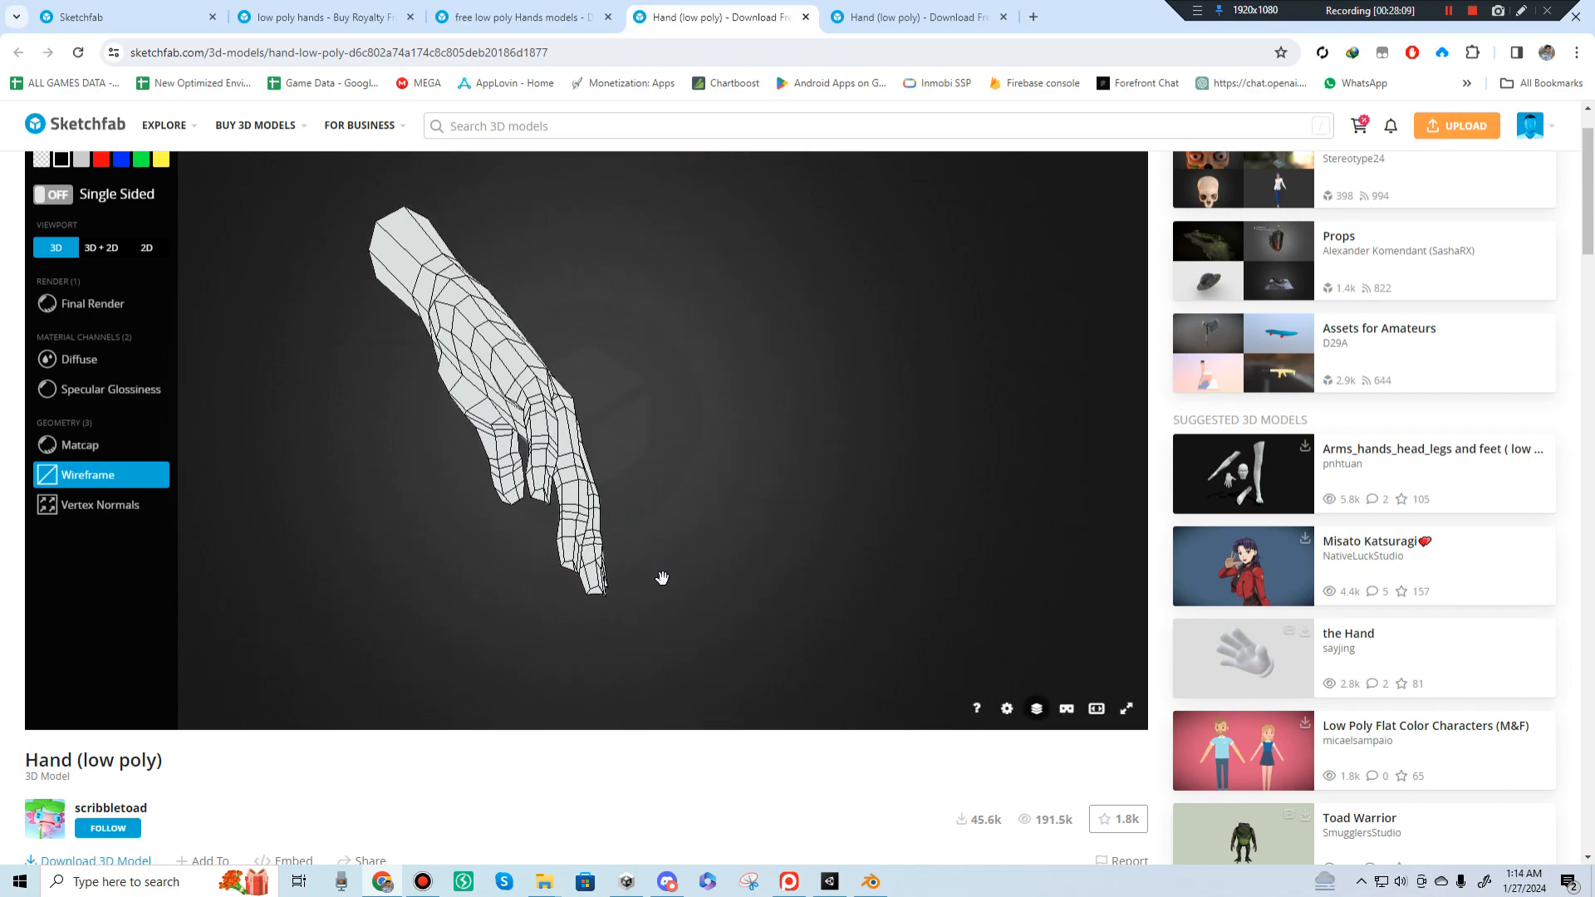
Step: Switch to Blender, return the character to Object Mode and inspect the textured body with its attached hands
{"action": "left_click_drag", "start_coordinate": [1121, 9], "coordinate": [719, 8]}
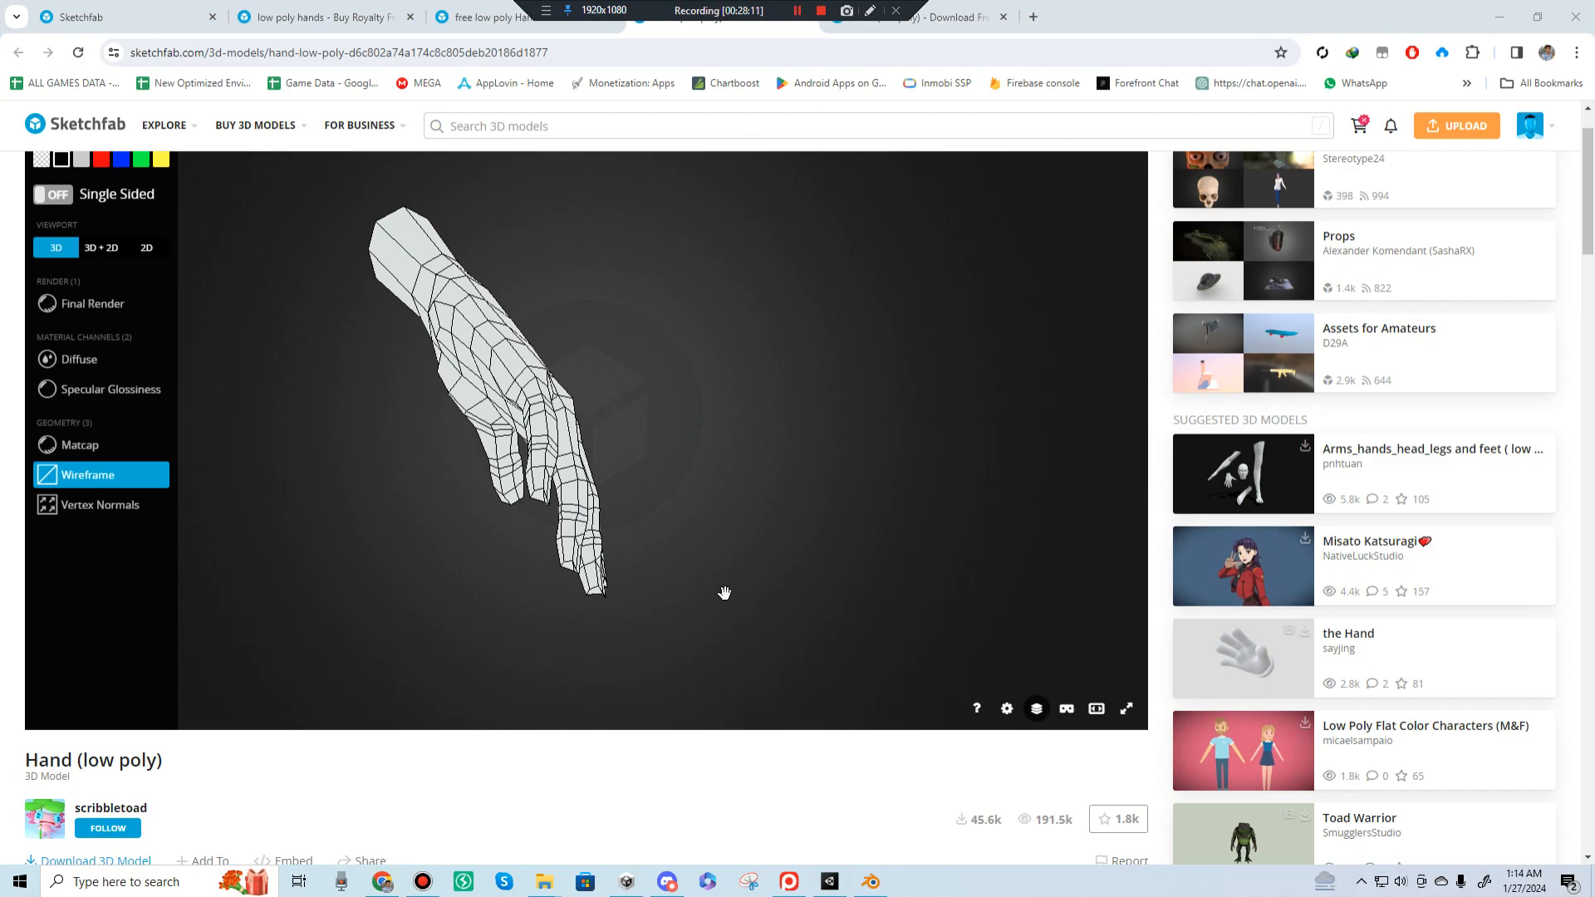
{"action": "left_click", "coordinate": [872, 884]}
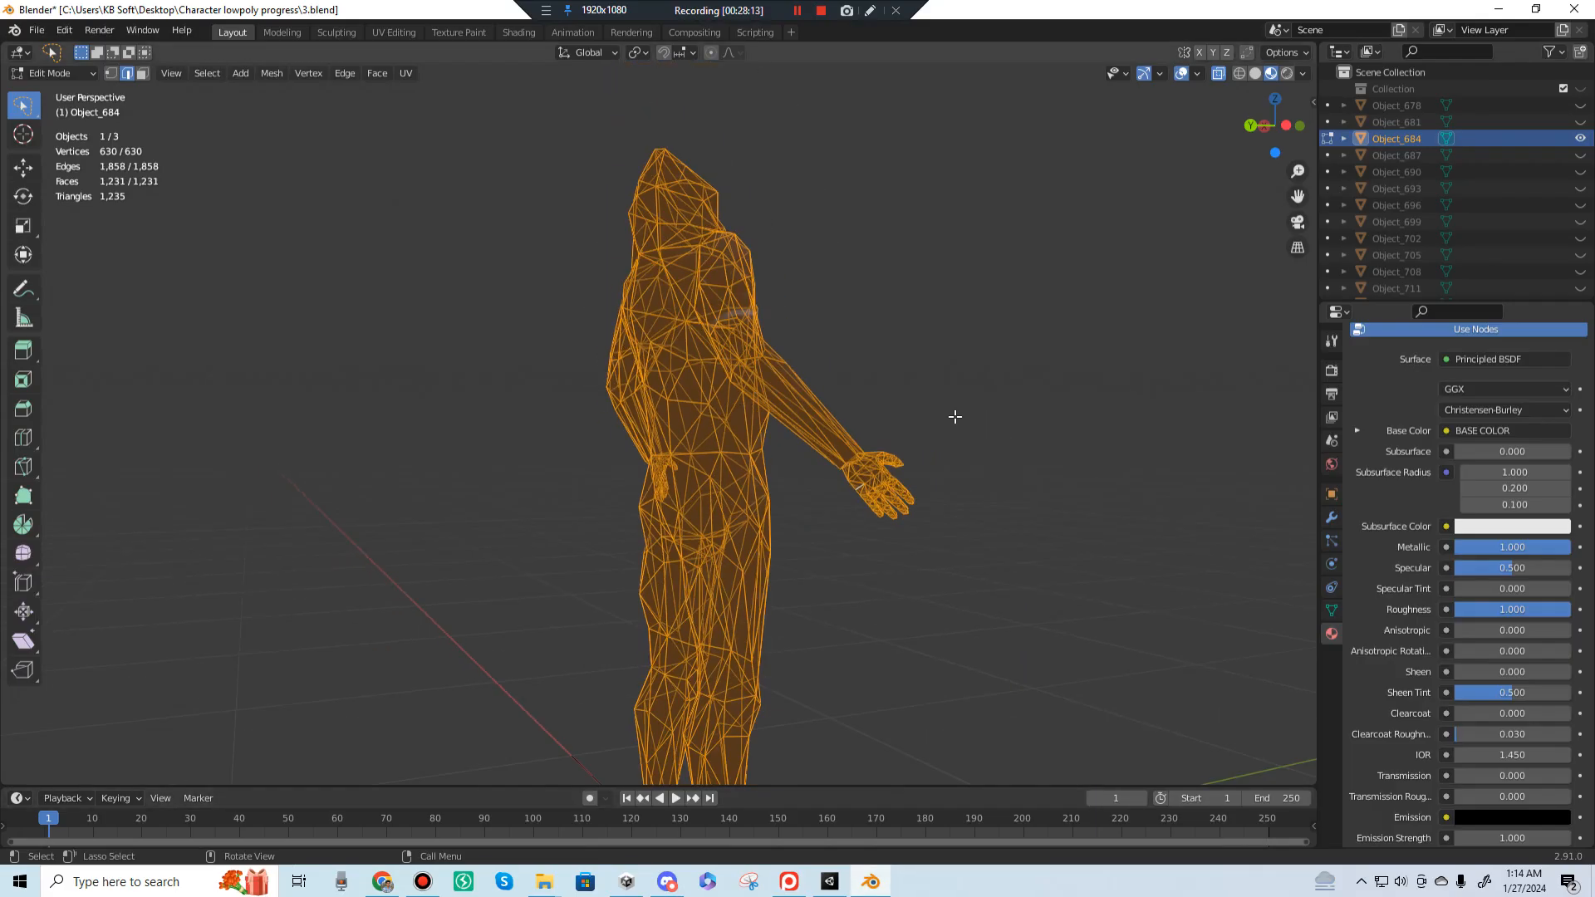
{"action": "key", "text": "Tab"}
{"action": "middle_click_drag", "start_coordinate": [1104, 474], "coordinate": [889, 480]}
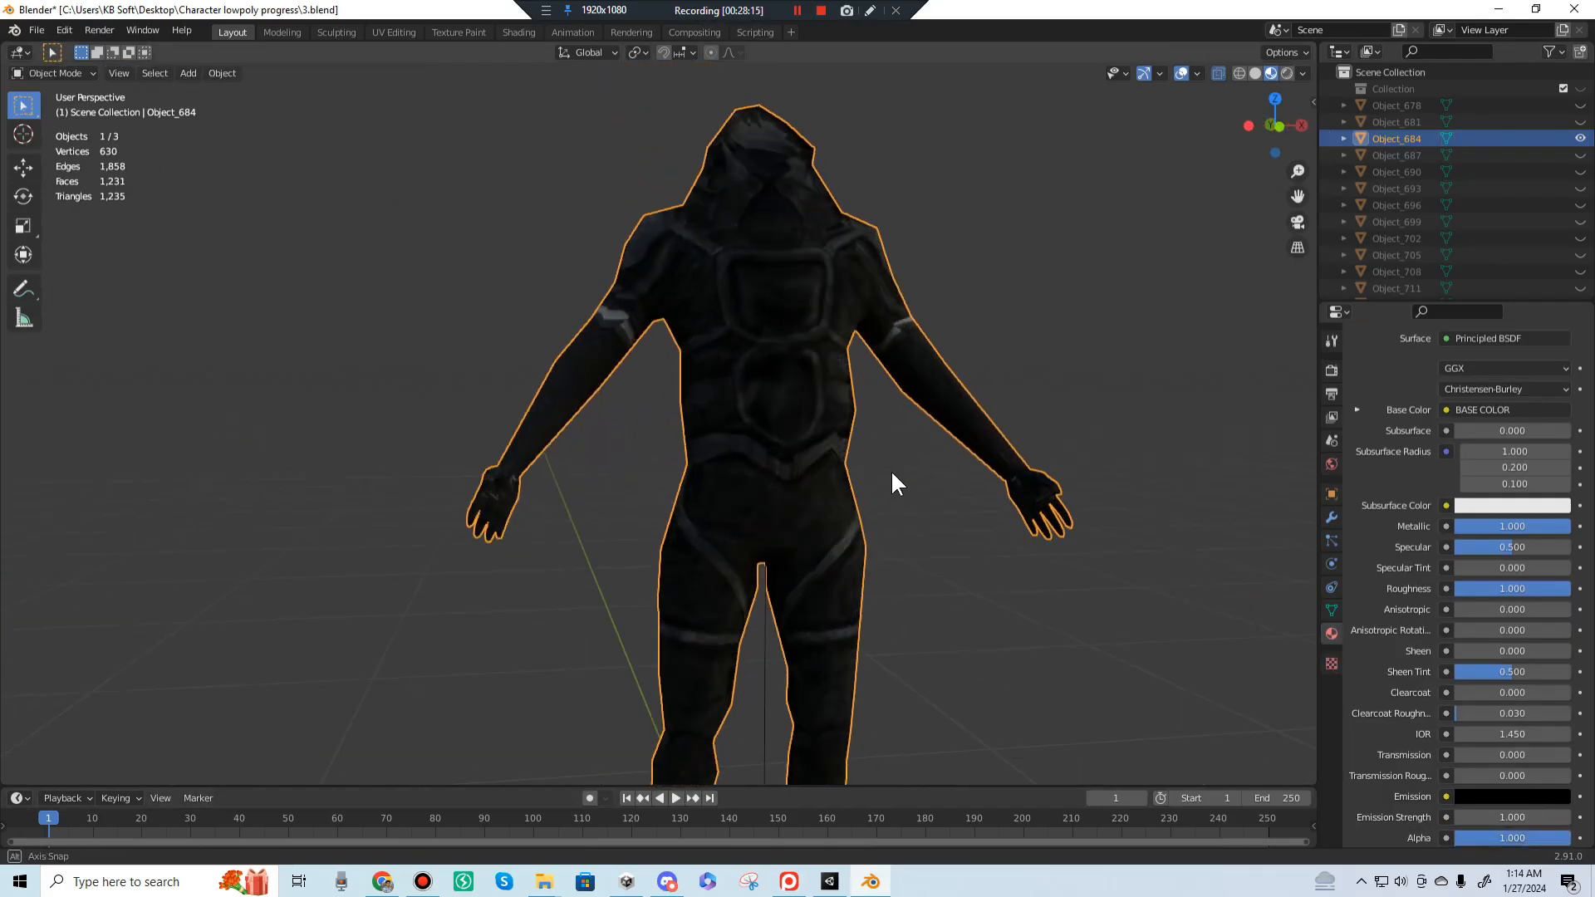
{"action": "middle_click_drag", "start_coordinate": [1080, 475], "coordinate": [1027, 634], "text": "shift"}
{"action": "scroll", "coordinate": [800, 364], "scroll_direction": "up", "scroll_amount": 4}
{"action": "scroll", "coordinate": [869, 388], "scroll_direction": "down", "scroll_amount": 7}
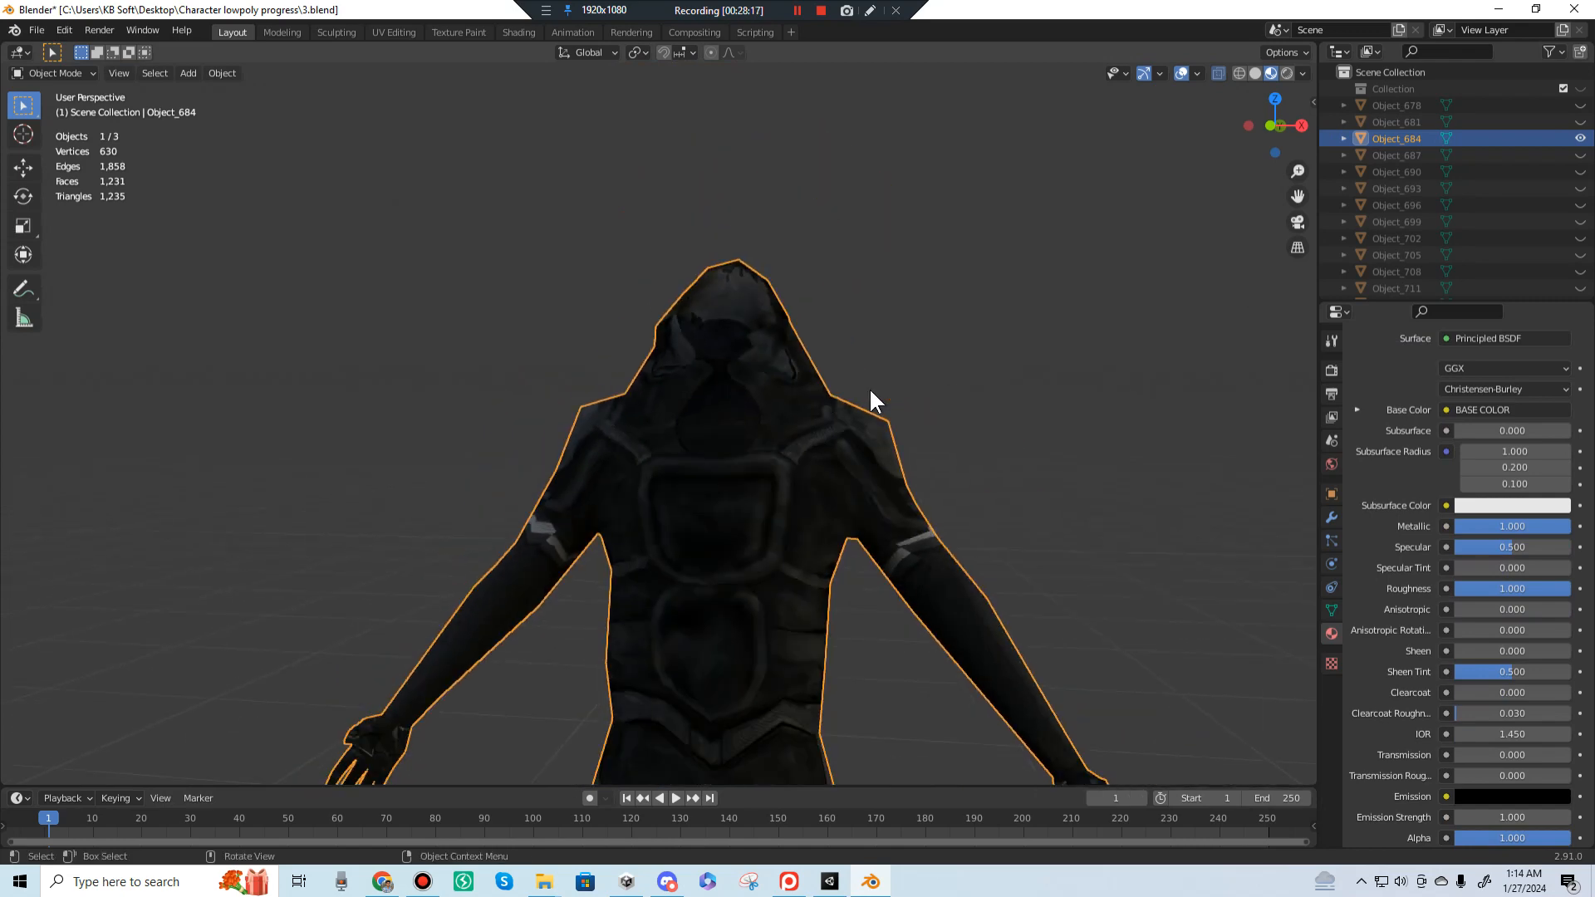
{"action": "middle_click_drag", "start_coordinate": [909, 490], "coordinate": [900, 301], "text": "shift"}
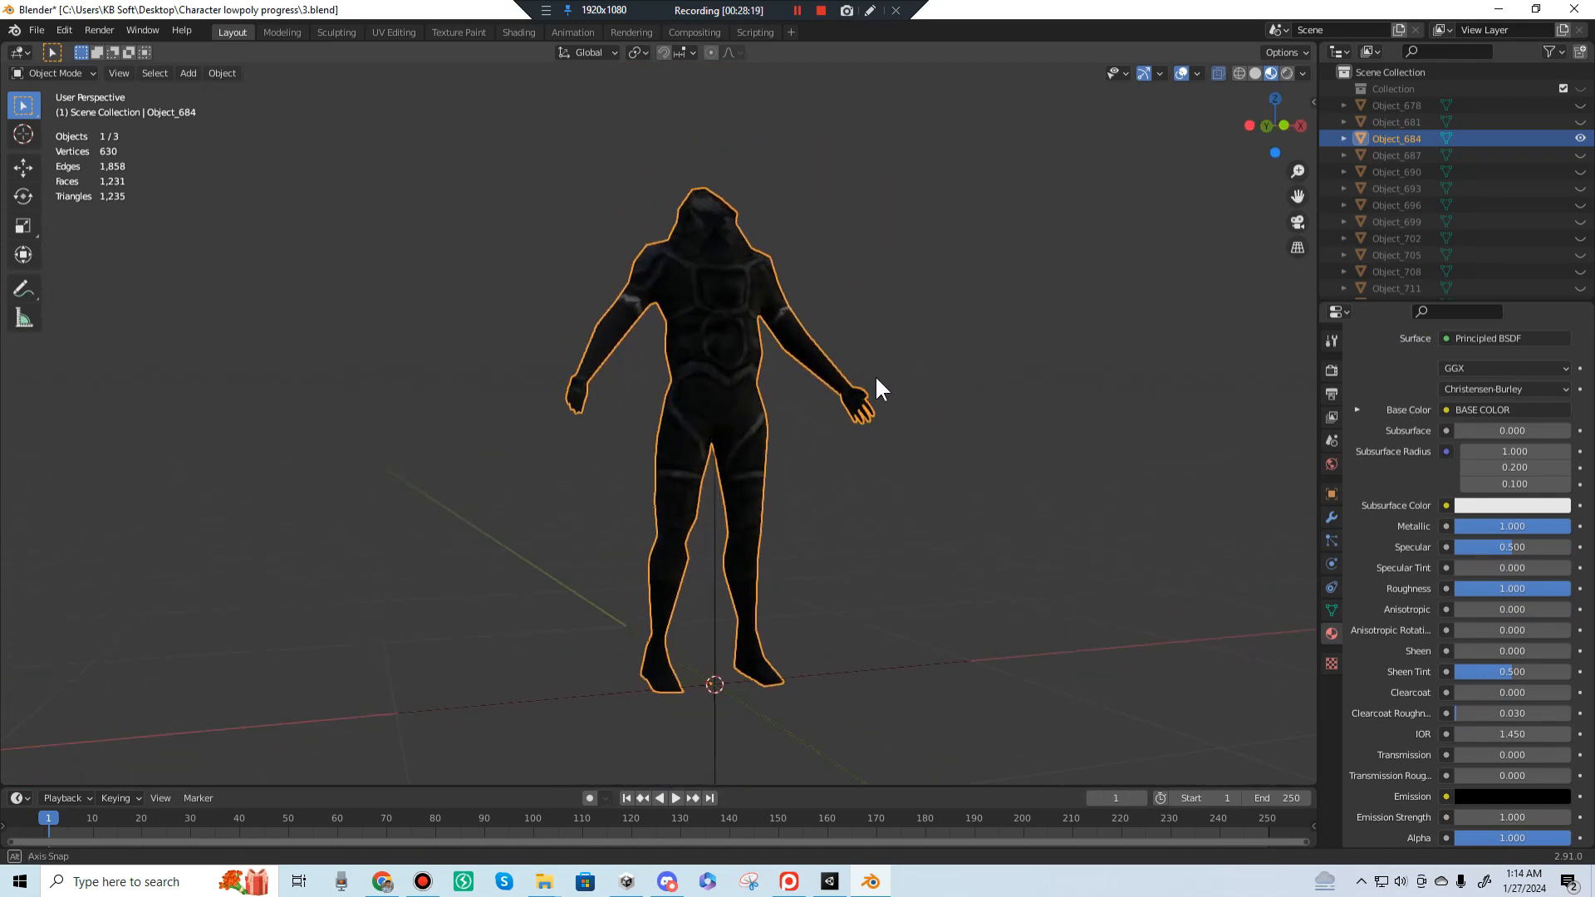